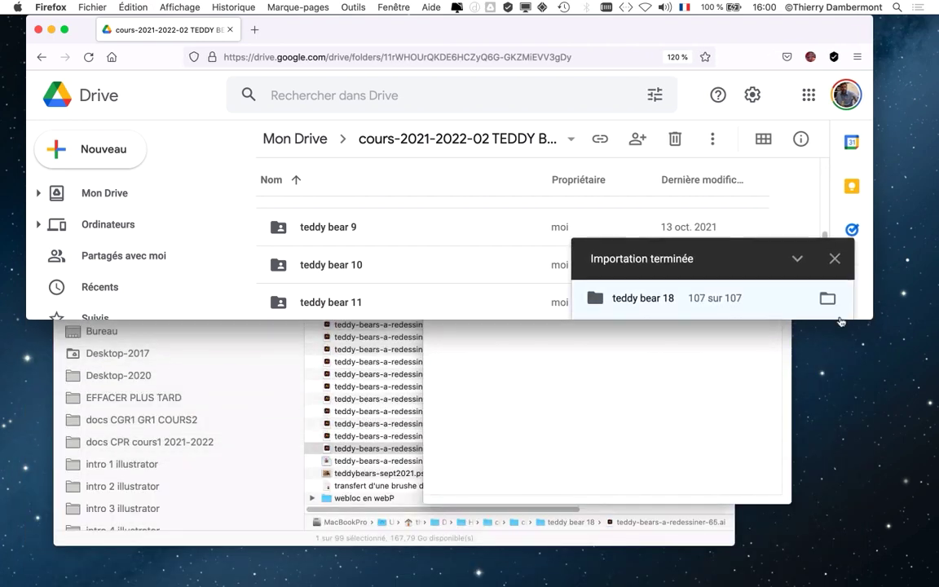
- Hide the other open applications and minimize the Google Drive browser window
scroll(415, 266, "down", 3)
key("super+alt+h")
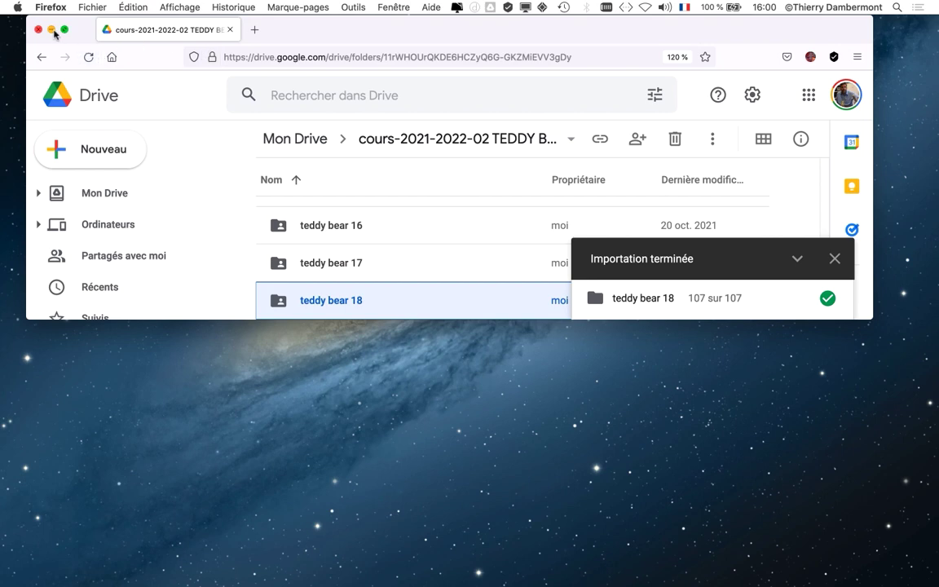
left_click(49, 31)
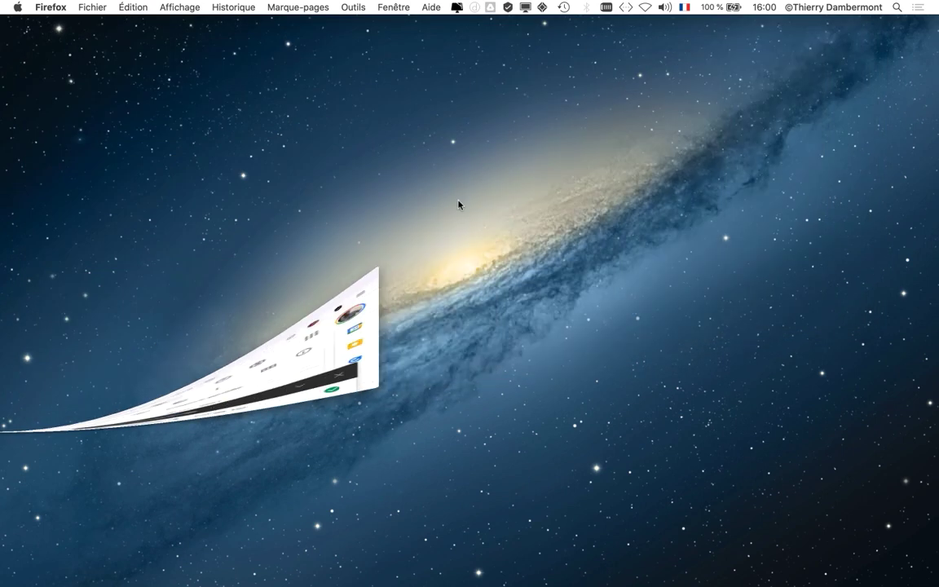
- Switch to Finder and open teddy-bears-a-redessiner-65.ai from the teddy bear 18 folder in Illustrator
key("super+Tab")
key("super+Tab")
key("super+Tab")
key("super+Tab")
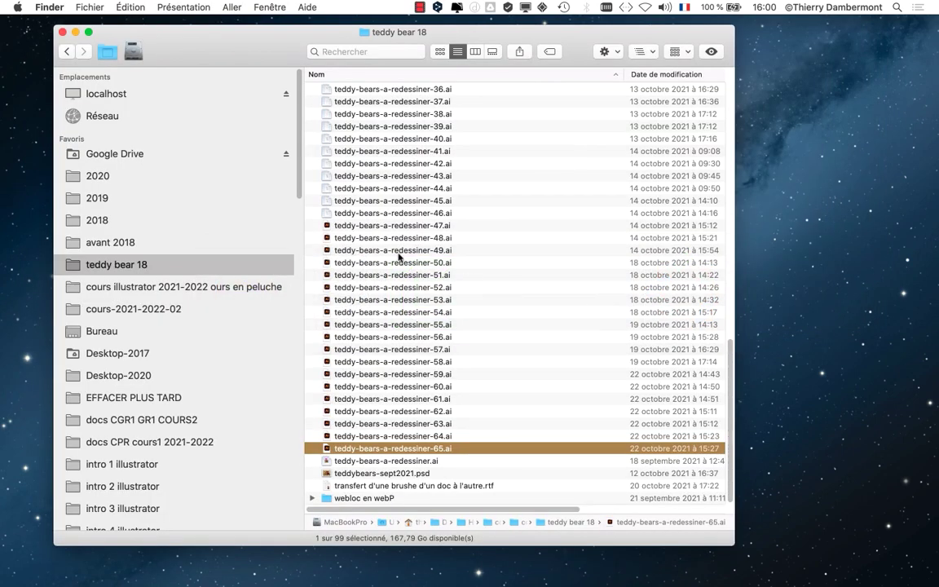
scroll(410, 175, "up", 15)
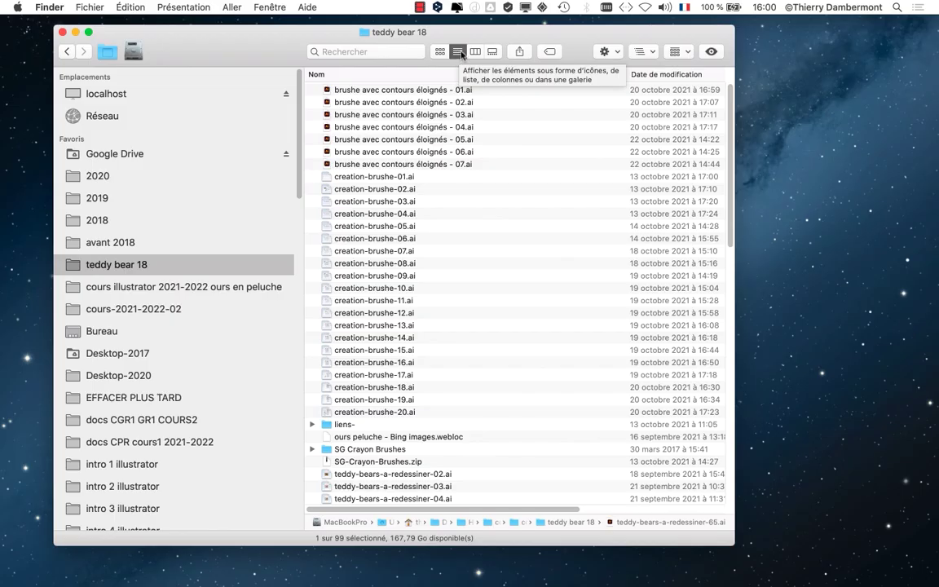
scroll(445, 140, "down", 5)
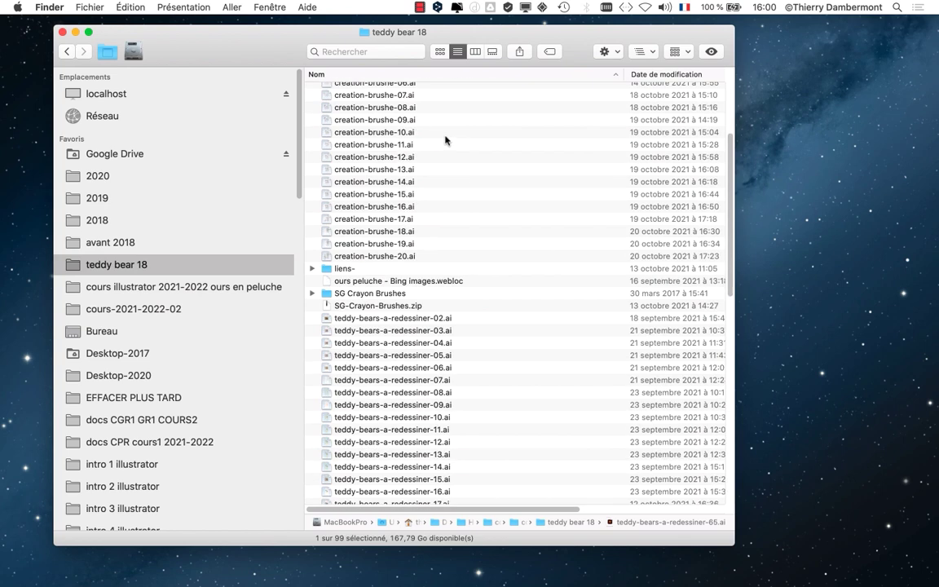
scroll(445, 140, "down", 20)
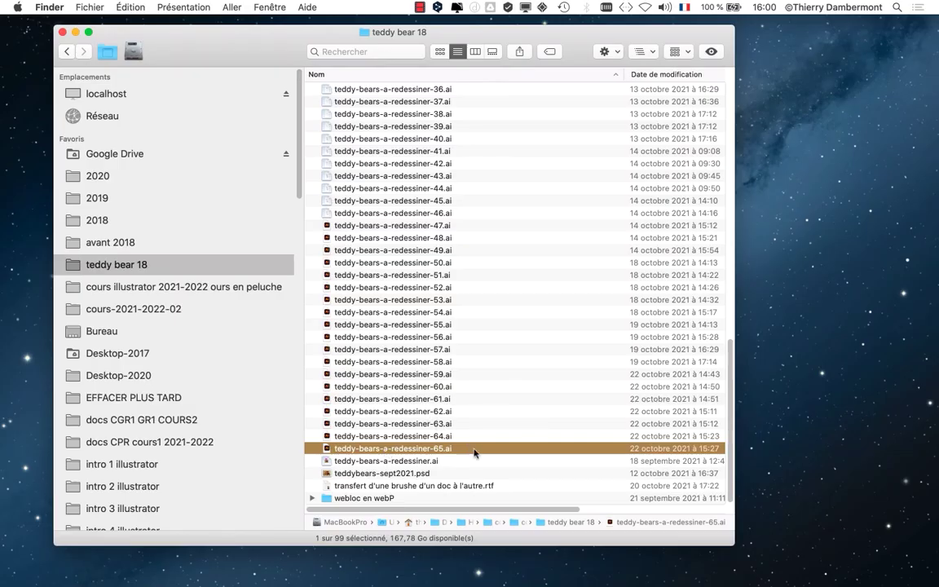
double_click(475, 451)
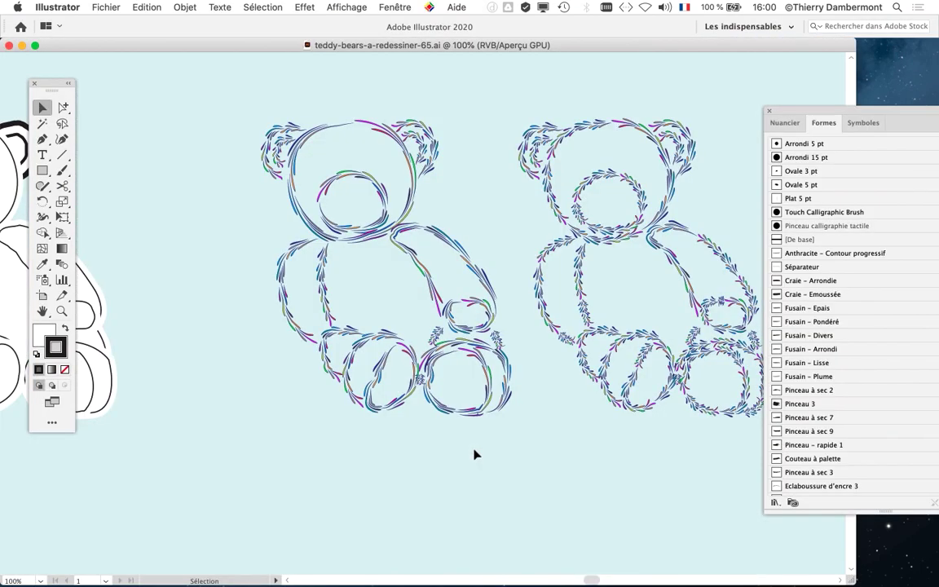
- Detach the toolbar slightly from the window edge and examine its type options in the toolbar editing drawer
left_click_drag(55, 85, 147, 68)
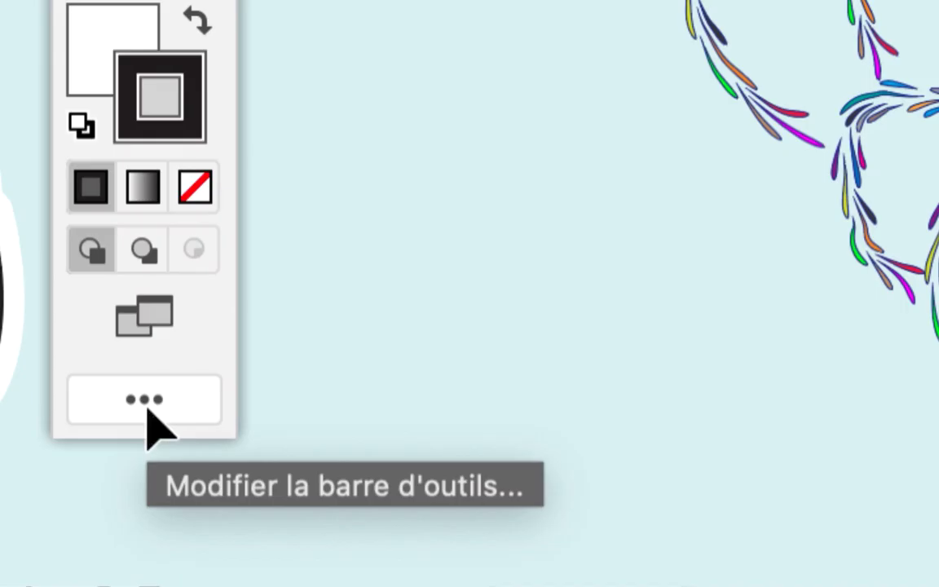
left_click(144, 400)
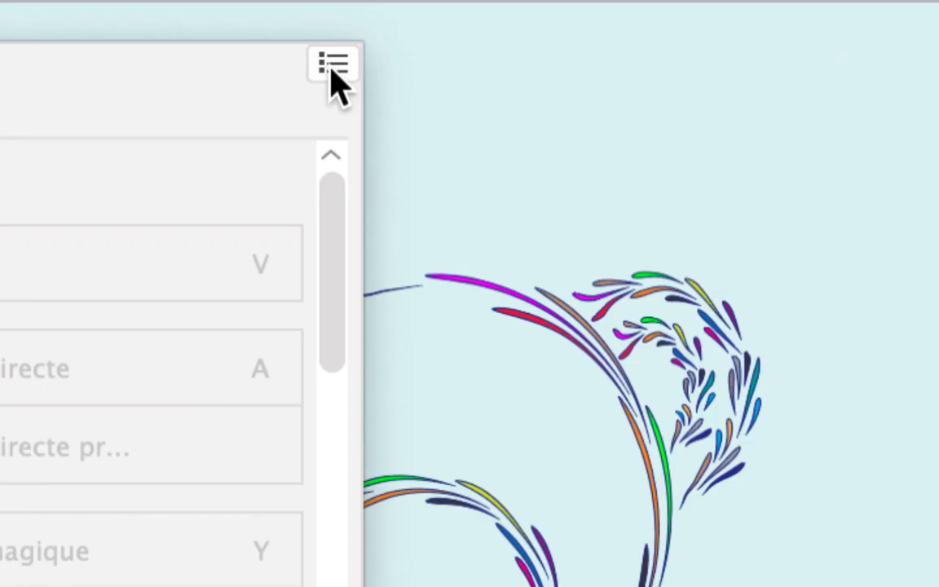
left_click(333, 65)
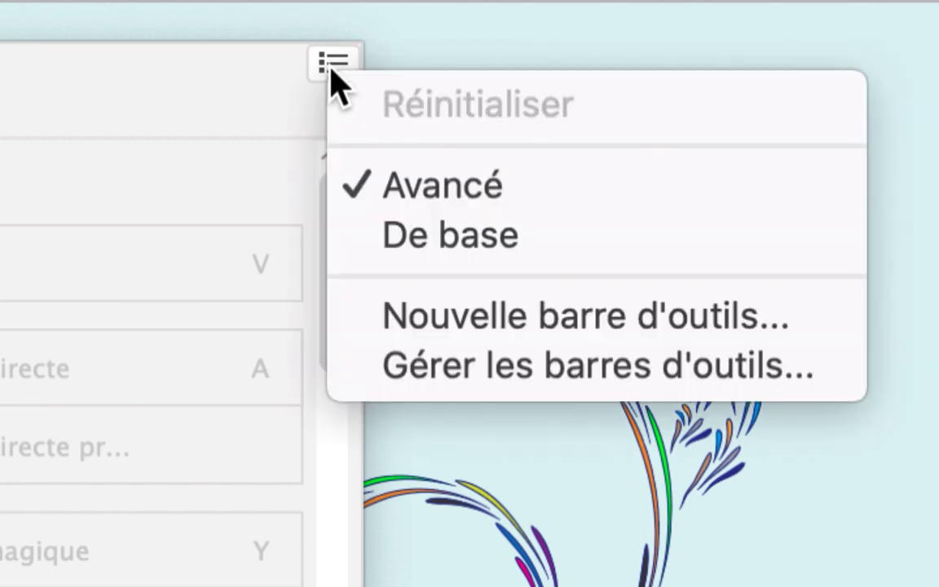
left_click(331, 70)
left_click(332, 70)
left_click(332, 70)
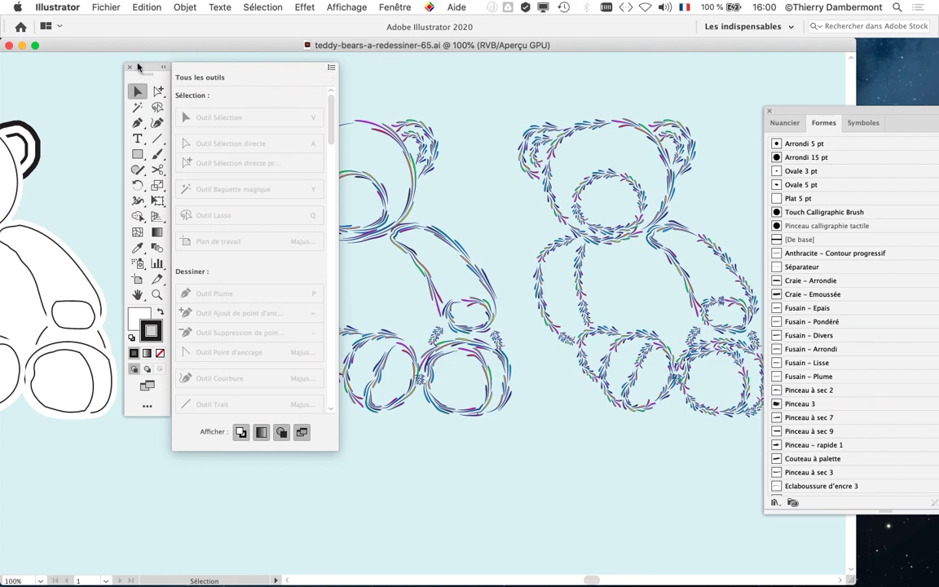
left_click(163, 71)
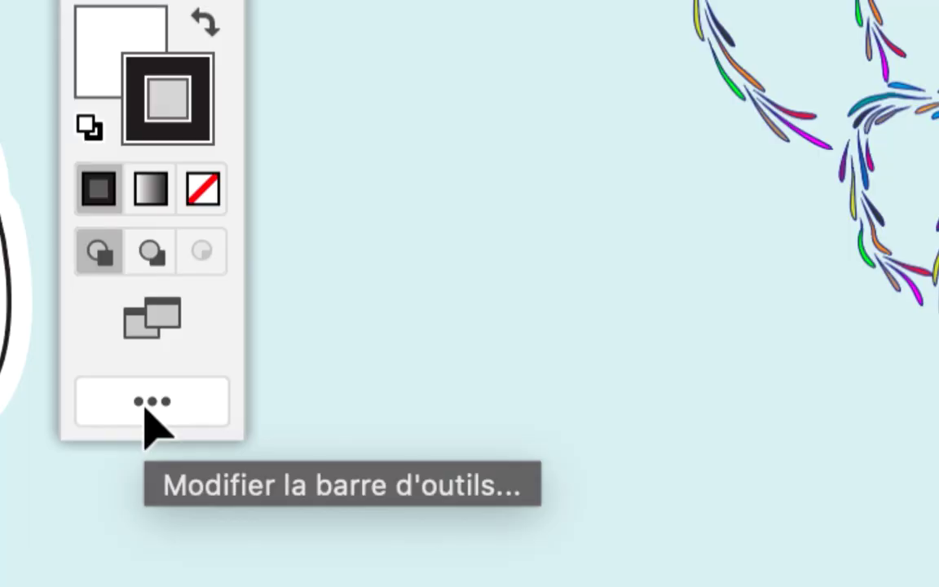
- Review the toolbar type options once more and move the toolbar back to the edge of the document window
left_click(147, 407)
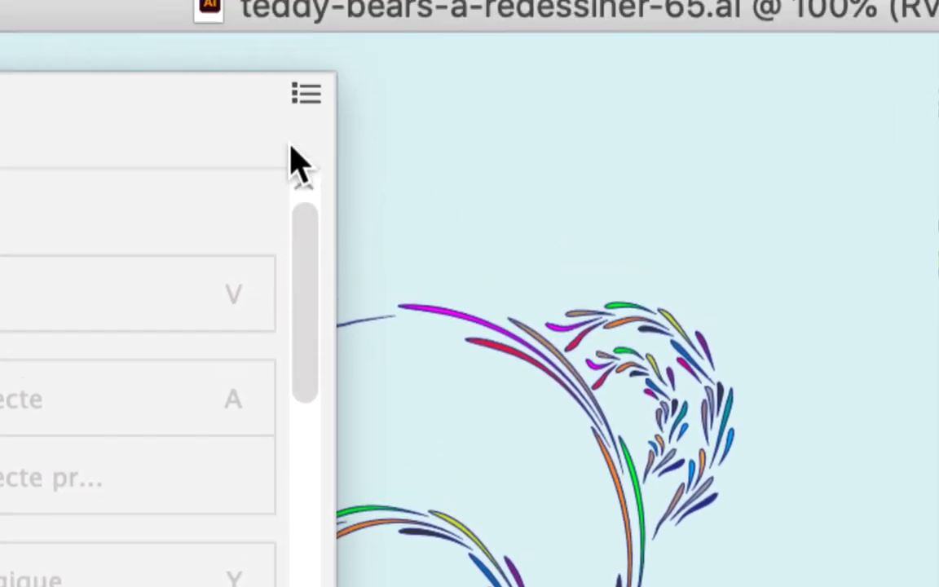
left_click(300, 93)
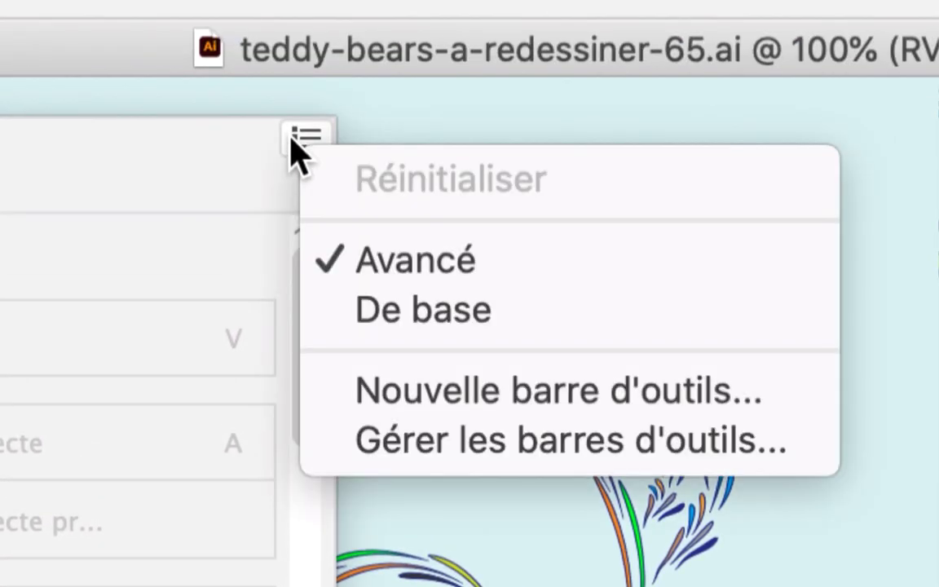
left_click(300, 93)
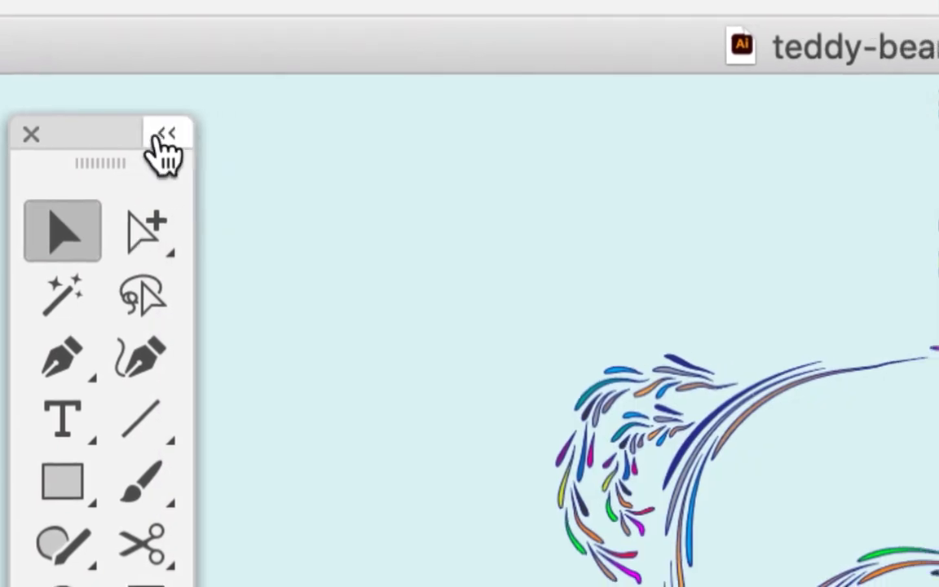
left_click(164, 147)
left_click(136, 139)
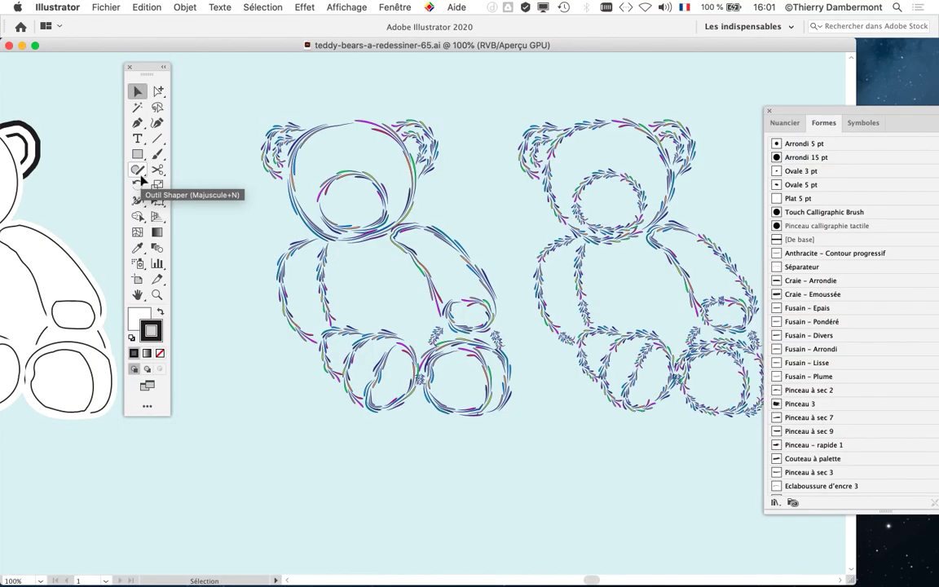
left_click_drag(141, 68, 35, 77)
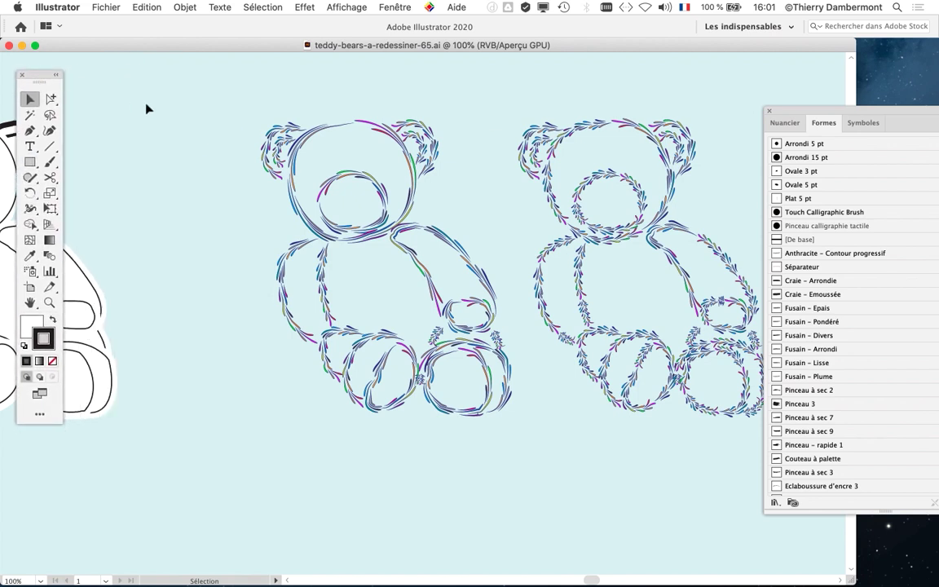
- Select the outlines of the multicoloured Super Cute bear's arms and head to check their applied brush, and deselect everything
scroll(421, 279, "down", 3)
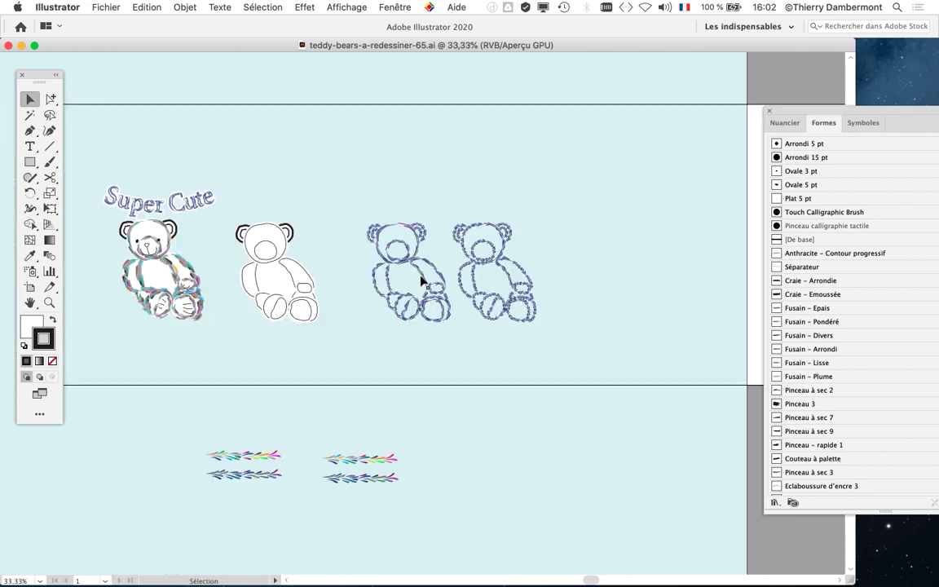
left_click_drag(364, 284, 446, 268)
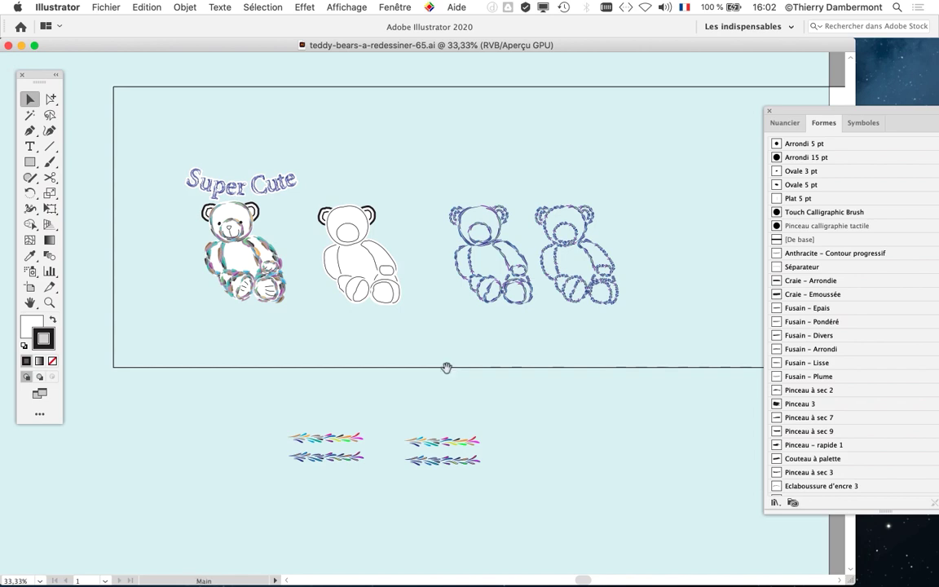
left_click_drag(456, 306, 471, 290)
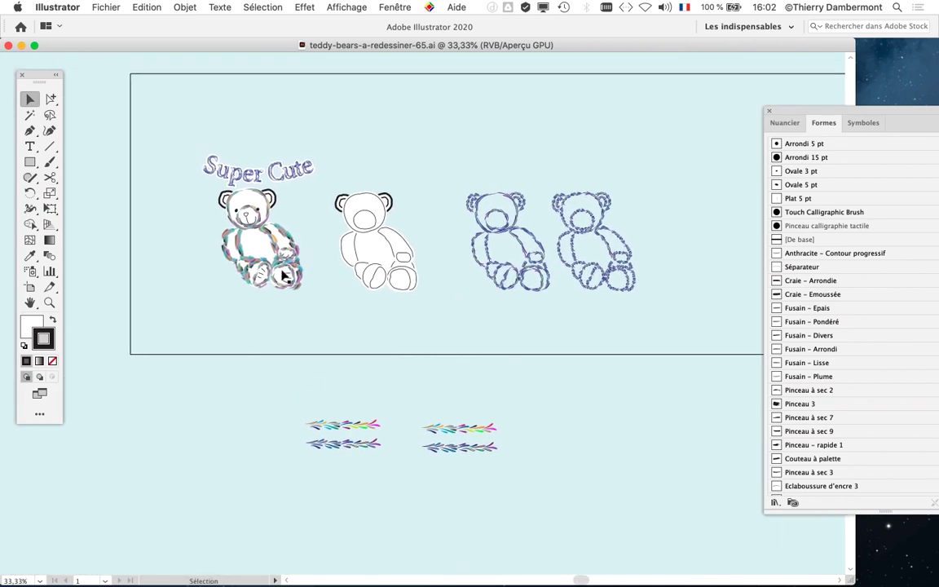
scroll(255, 234, "up", 5)
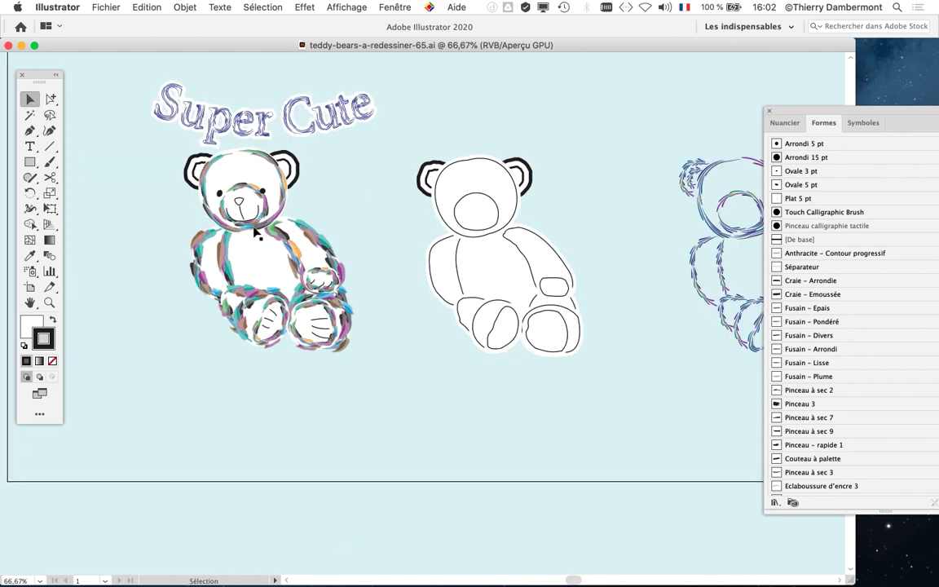
scroll(232, 220, "up", 2)
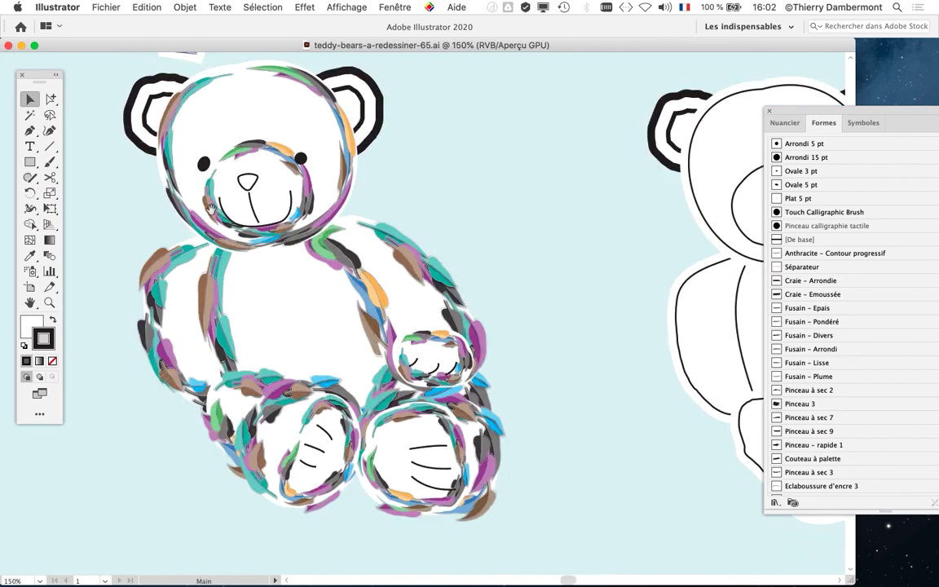
left_click_drag(208, 205, 239, 249)
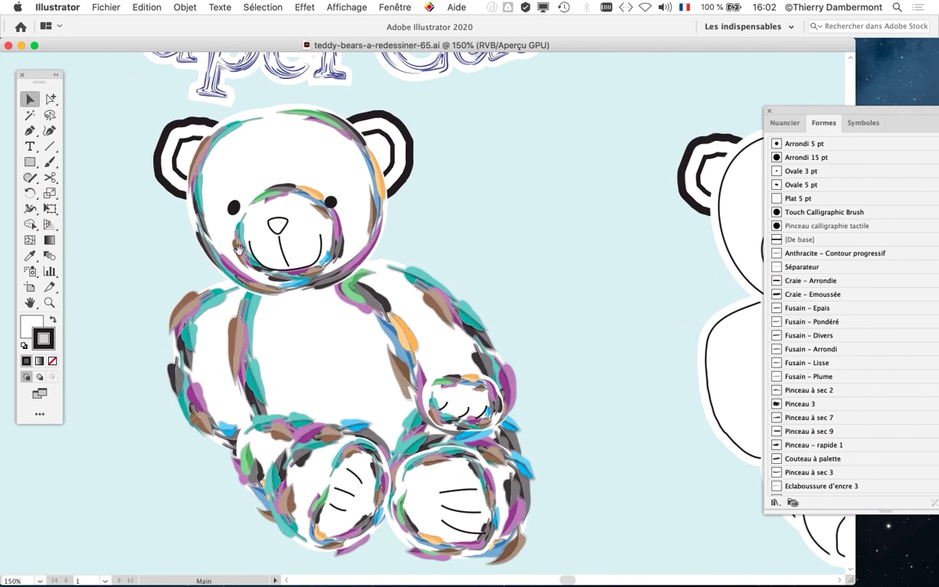
left_click(469, 324)
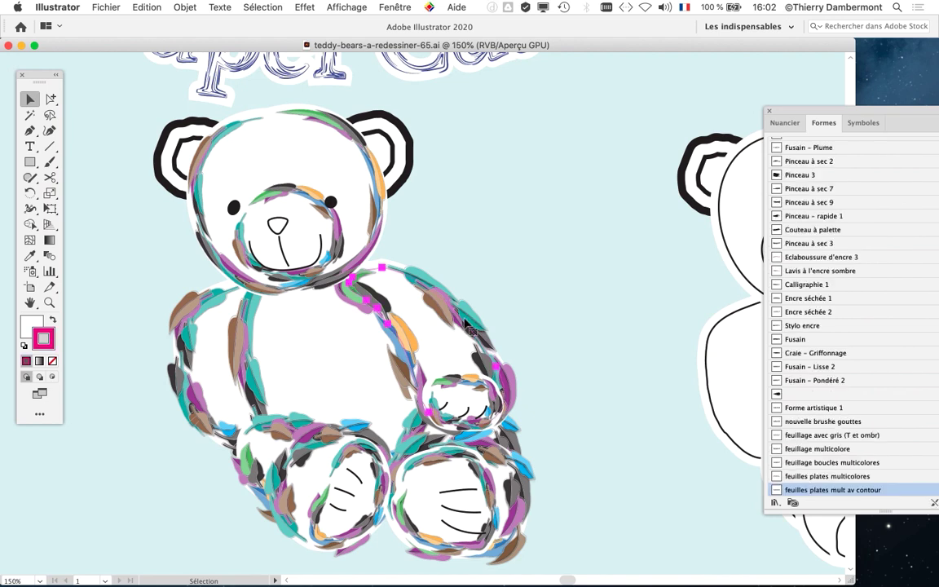
left_click(314, 282)
left_click(223, 273)
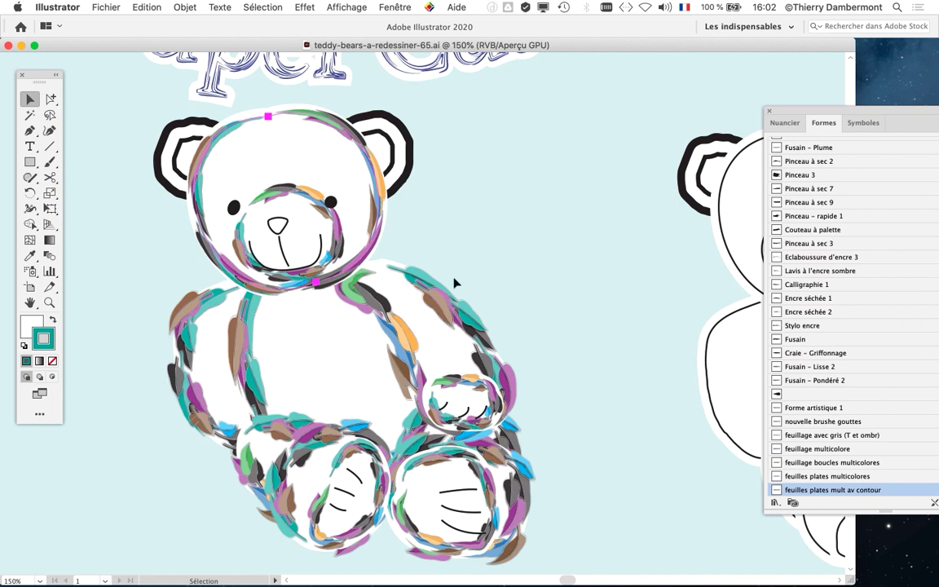
left_click(195, 314)
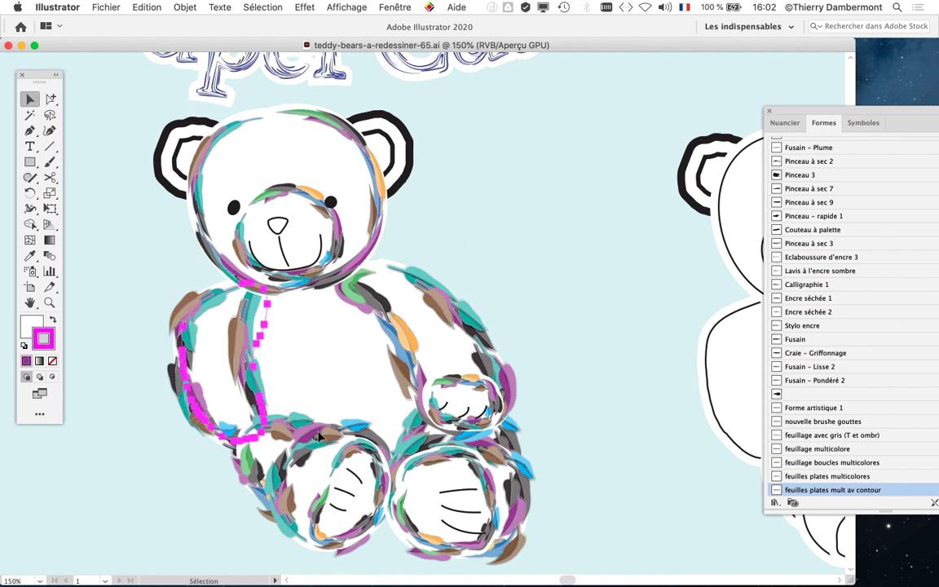
left_click(624, 318)
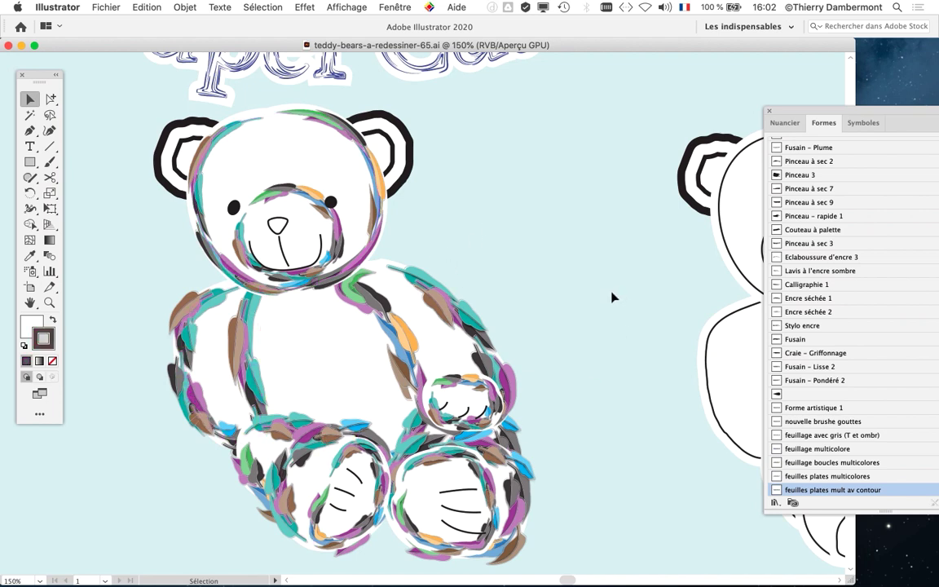
- Show the artwork in outline mode and examine the shortcut keys in the on-screen keyboard viewer, closing it when done
key("super+alt")
key("super+y")
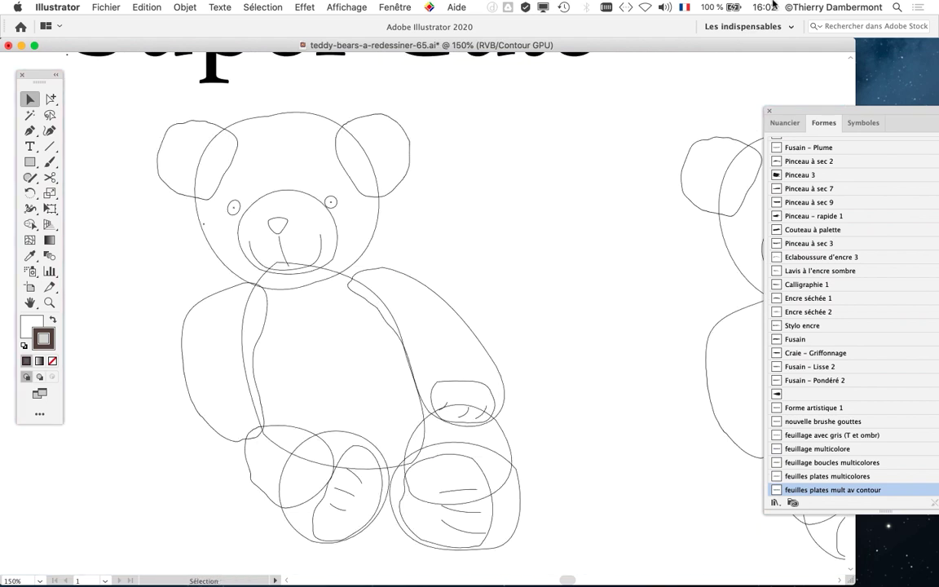
left_click(686, 7)
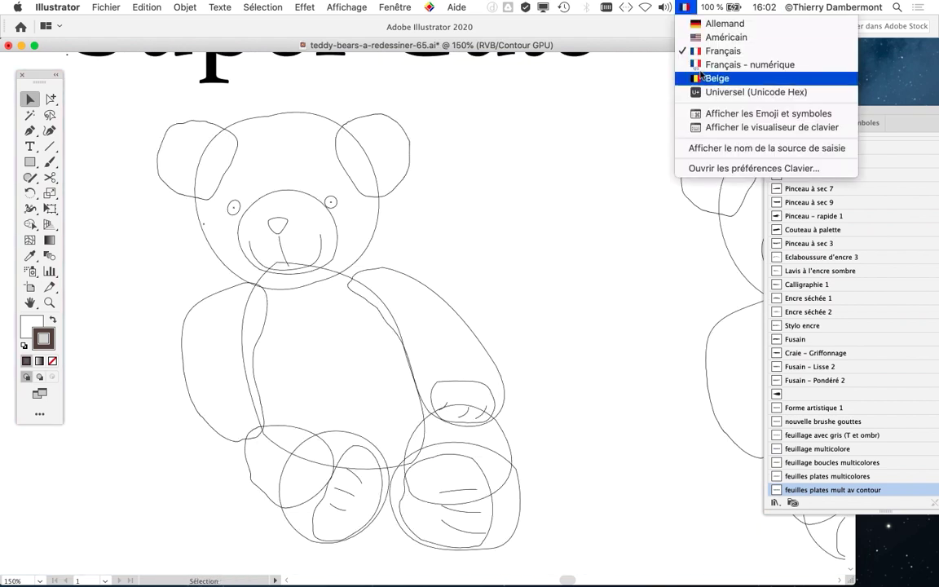
left_click(691, 127)
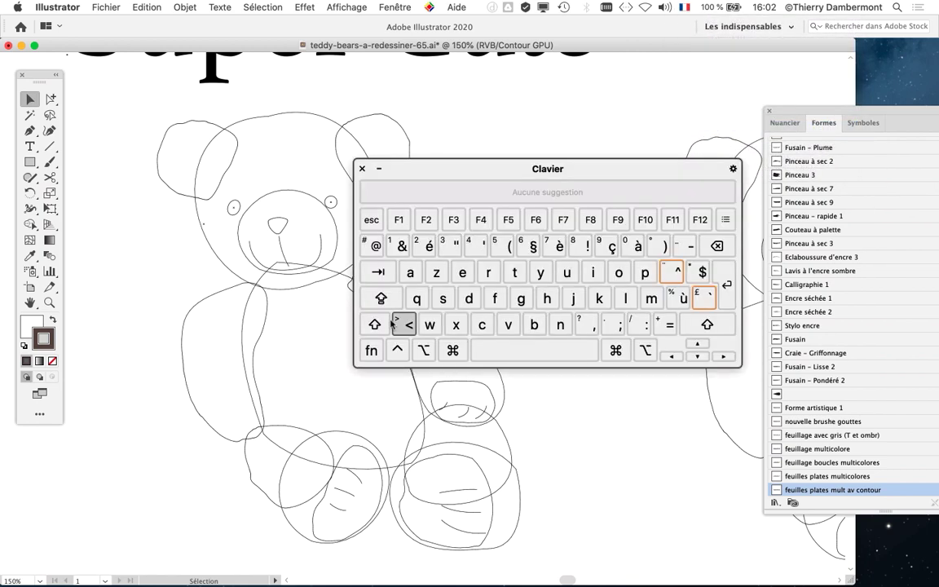
left_click(419, 319)
left_click(448, 319)
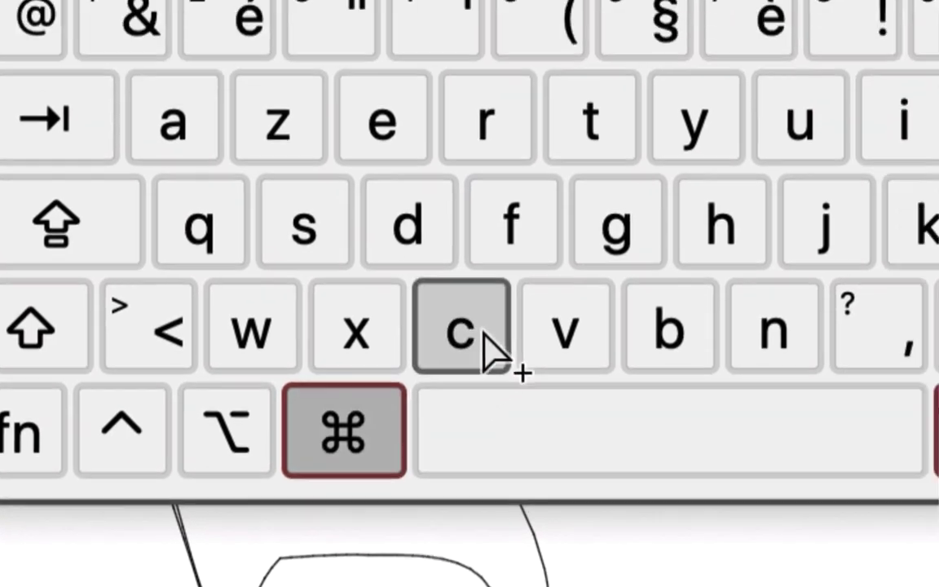
key("alt+super+minus")
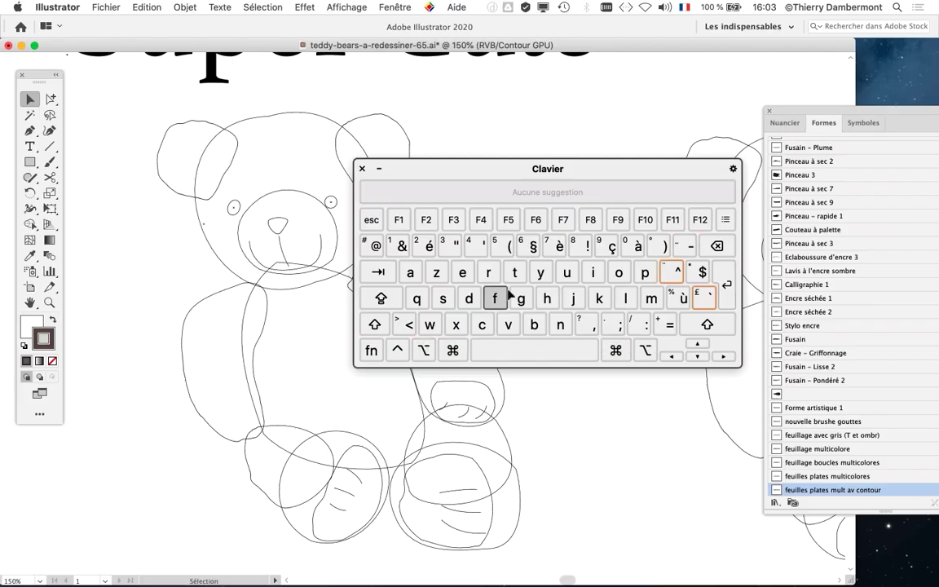
left_click(362, 169)
- Switch the artwork from outline to preview mode, then to outline and back to preview again to compare the two displays
left_click(344, 8)
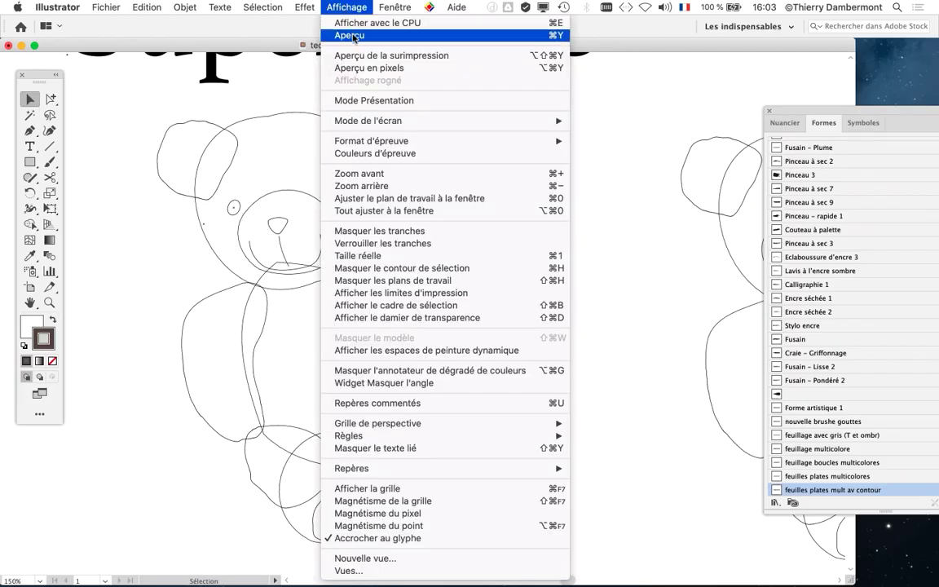
left_click(326, 35)
left_click(344, 7)
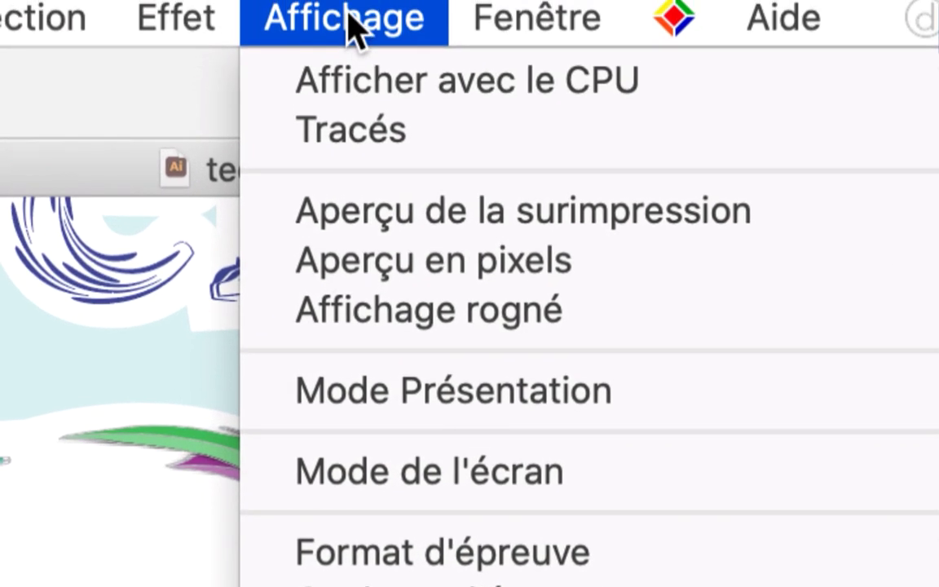
left_click(350, 22)
left_click(351, 24)
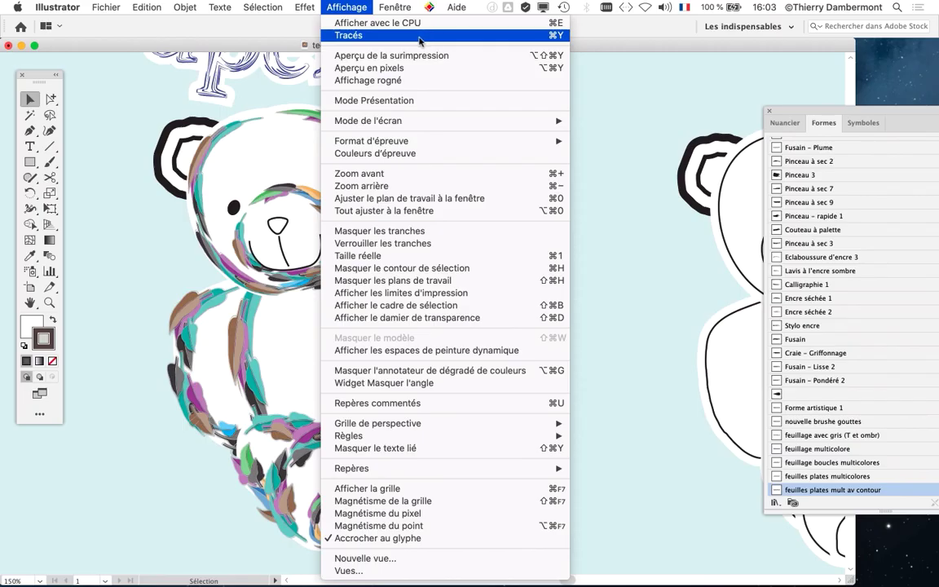
left_click(421, 35)
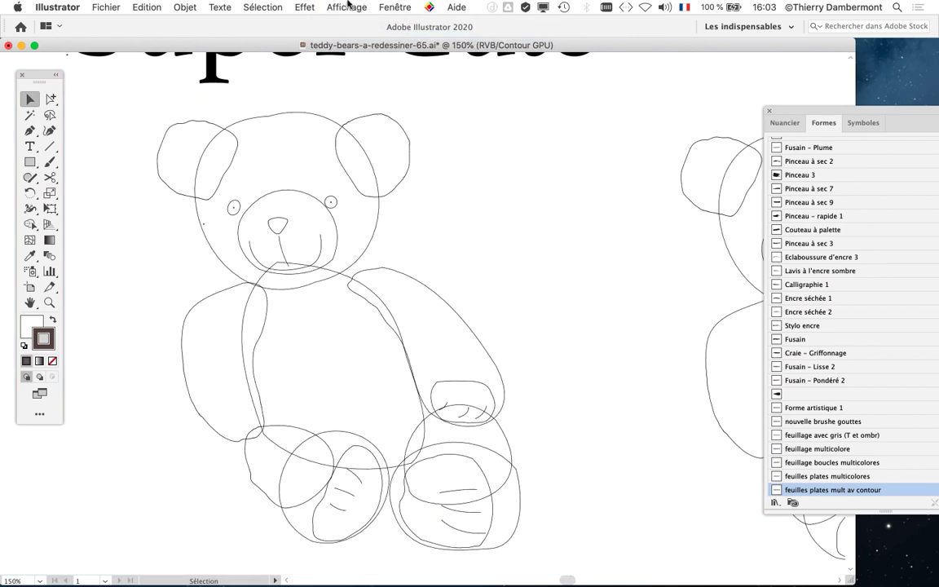
left_click(348, 7)
left_click(351, 36)
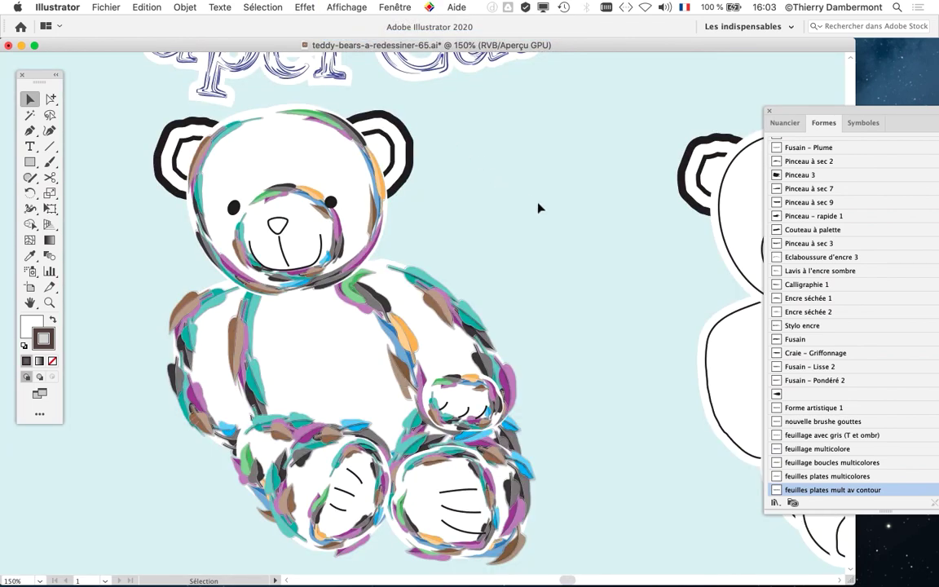
- Alternate repeatedly between outline and preview display of the bears, ending in outline mode
key("super+y")
key("super+y")
key("super+y")
key("super+y")
key("super+y")
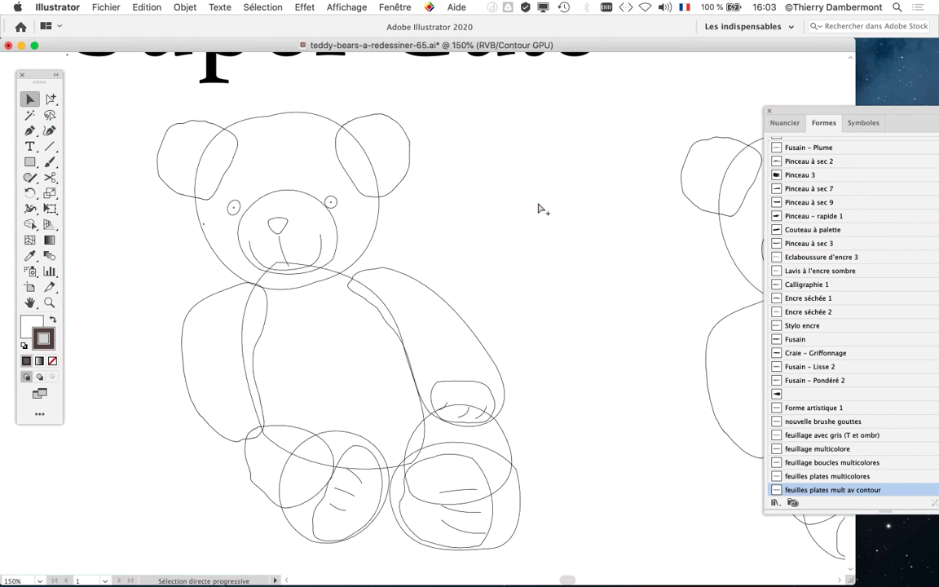
key("super+y")
key("super+y")
- Select the multicoloured bear's arm and muzzle paths in outline mode to examine their anchor points, and return to preview mode
left_click(402, 276)
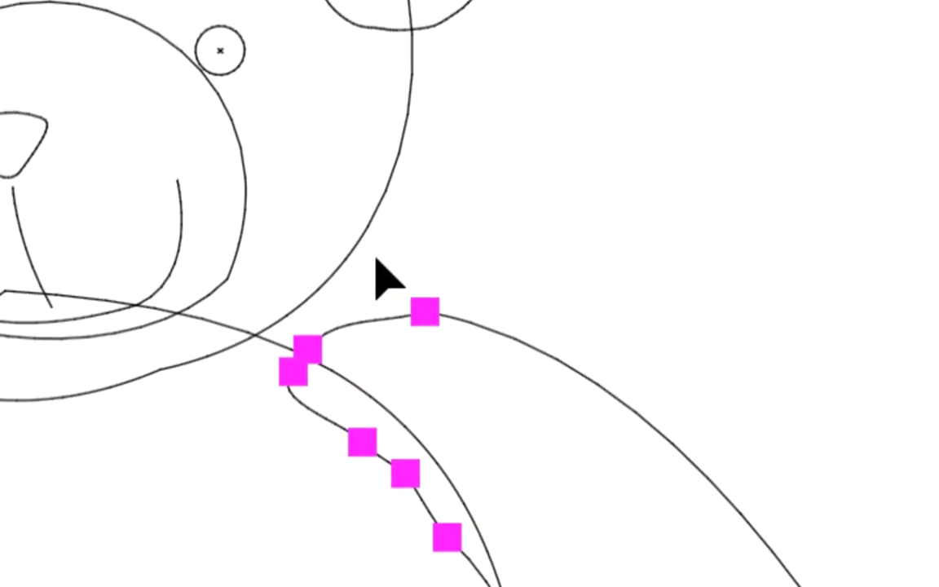
left_click(367, 252)
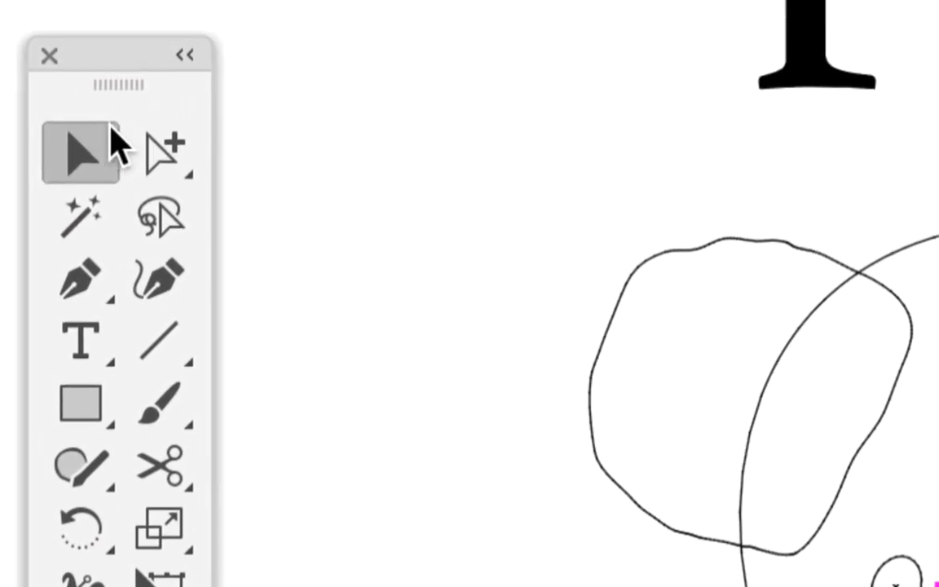
left_click(609, 317)
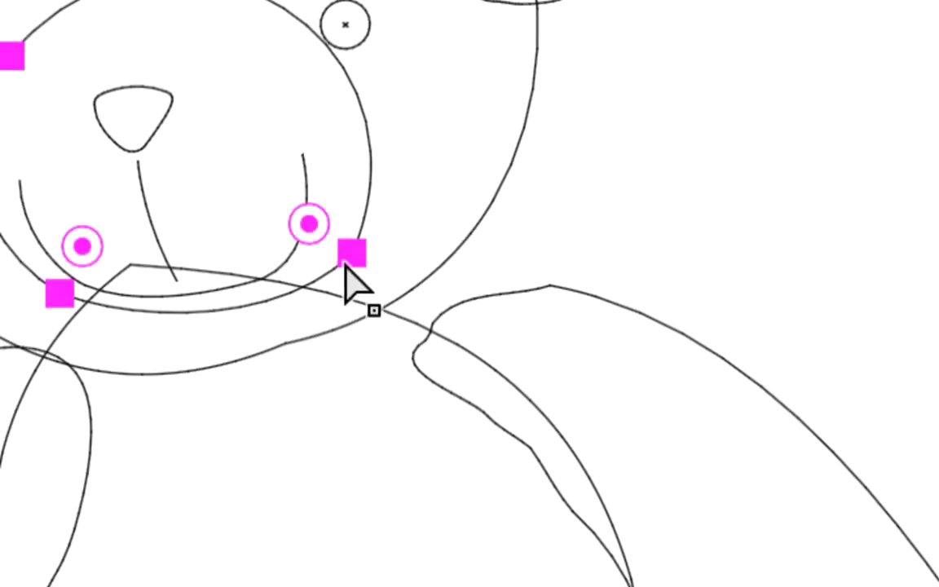
key("super+y")
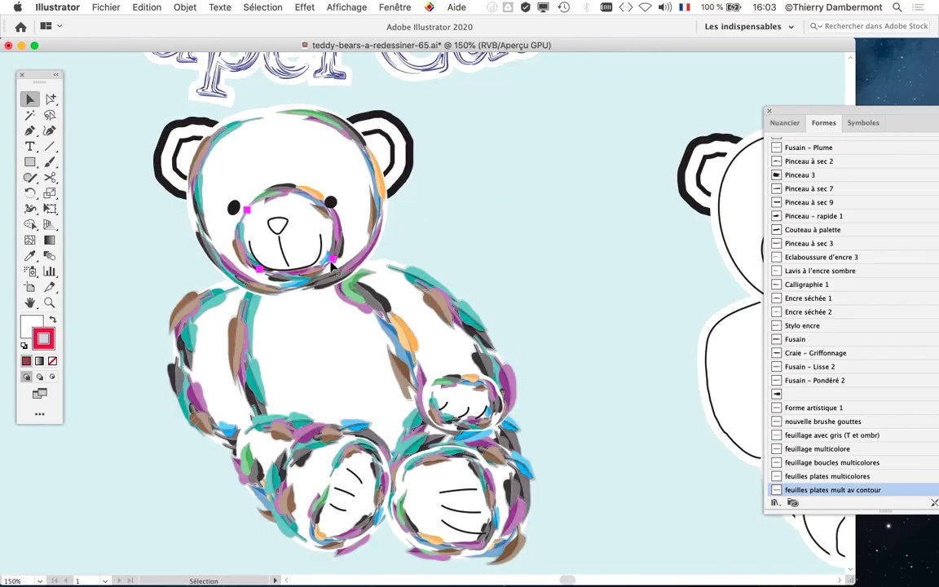
- Hide the Brushes panel (Formes), display it again and place it beside the multicoloured bear
left_click_drag(332, 265, 254, 249)
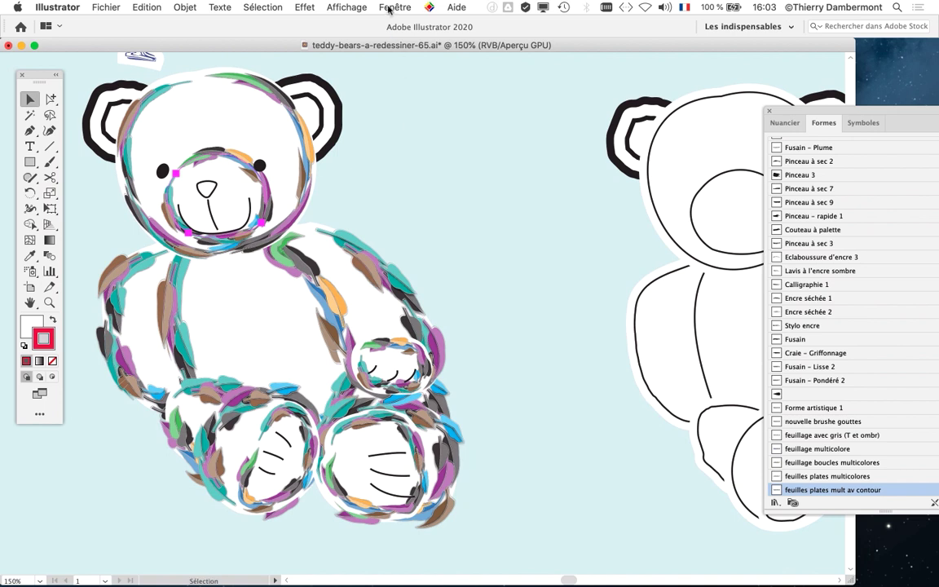
key("F5")
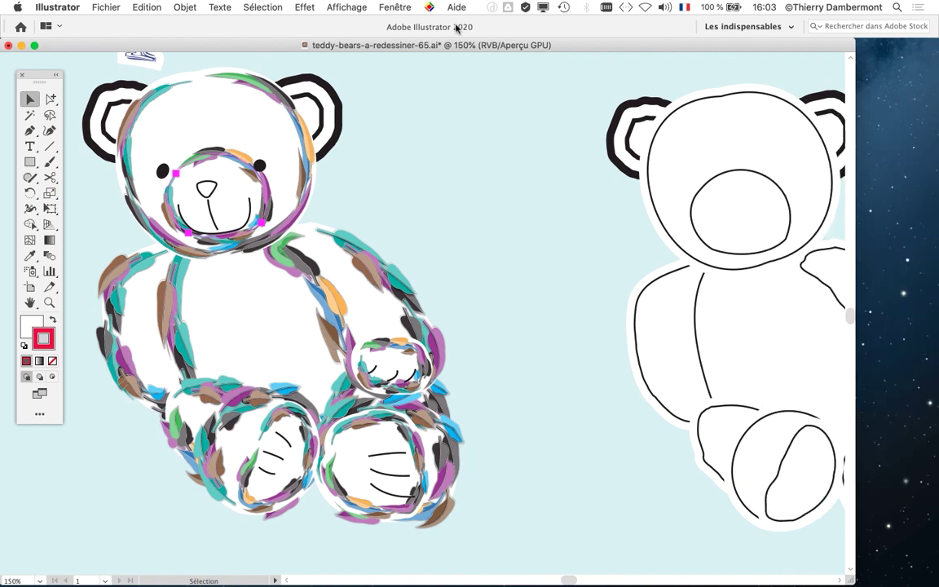
left_click(377, 6)
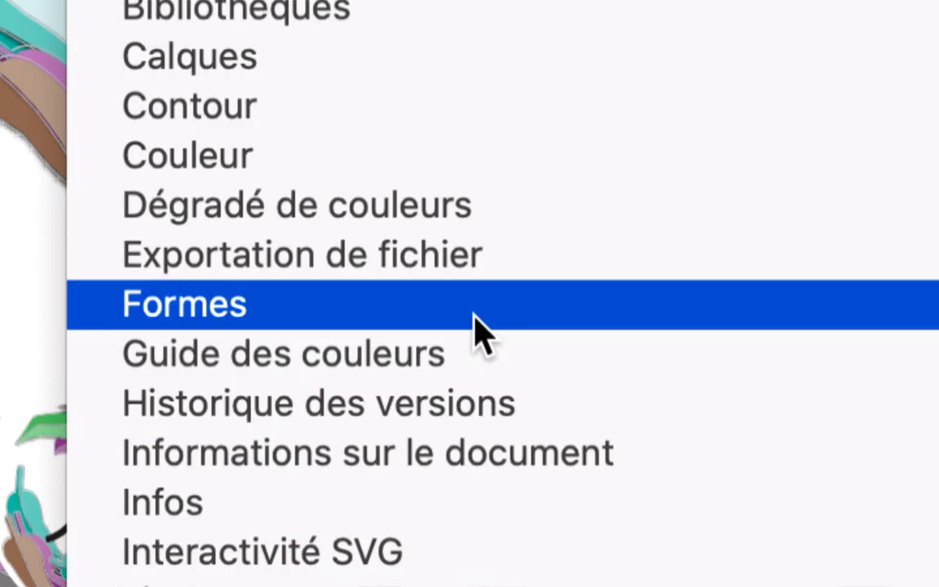
left_click(475, 313)
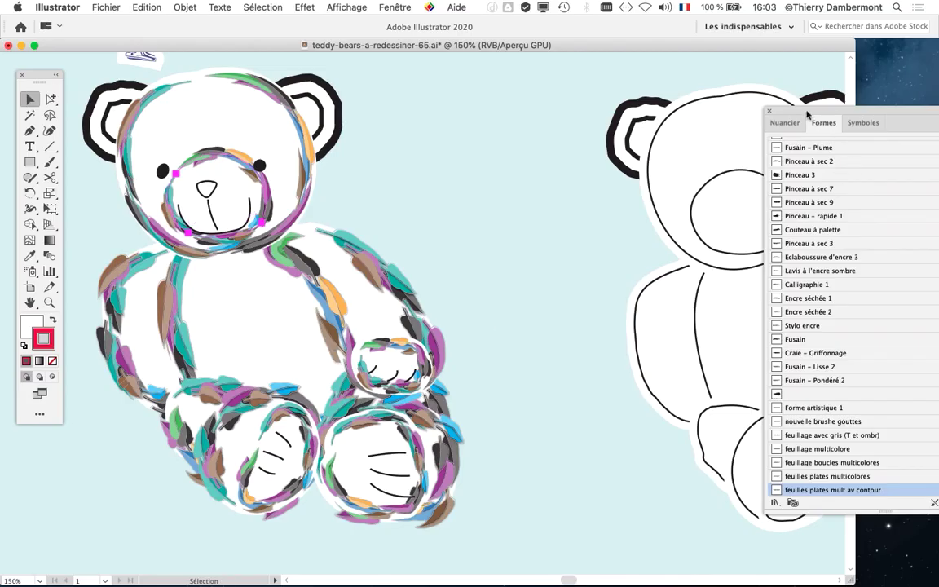
left_click_drag(807, 114, 546, 72)
- Set the brushes to list view (Affichage par liste) so that they are shown with their names
scroll(562, 378, "down", 2)
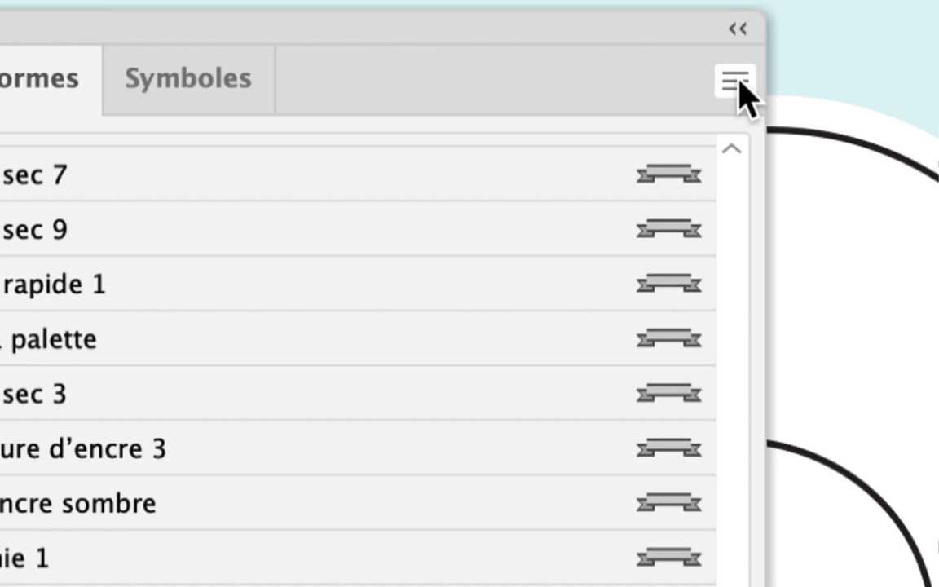
left_click(736, 82)
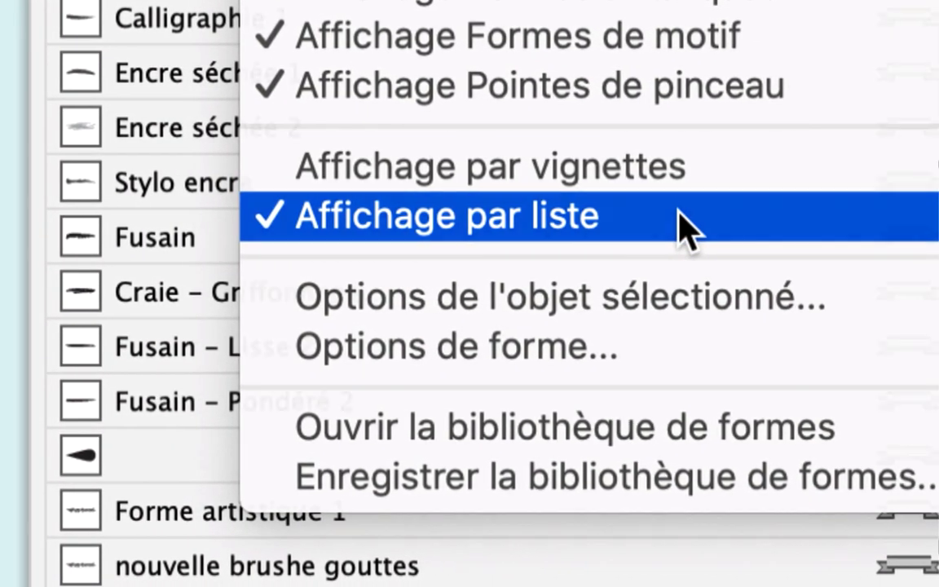
left_click(689, 217)
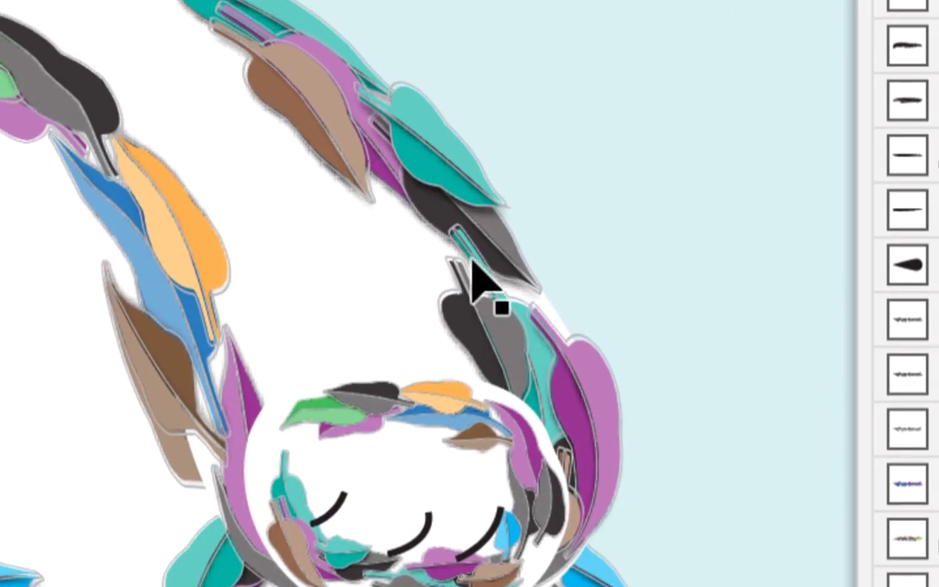
- Select the outlines of the multicoloured bear's arm, head and foot in turn to check which brush each one uses
left_click(475, 265)
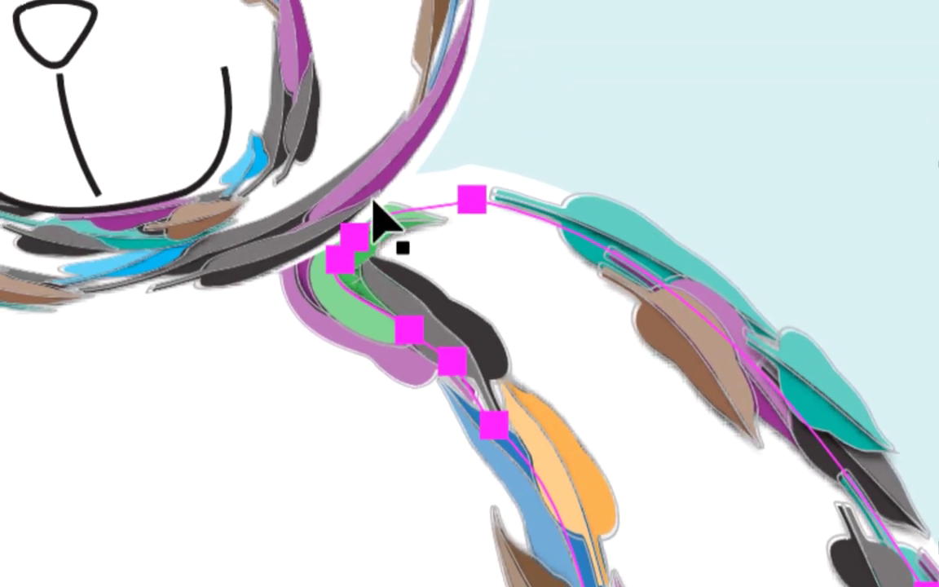
left_click(249, 181)
left_click(277, 334)
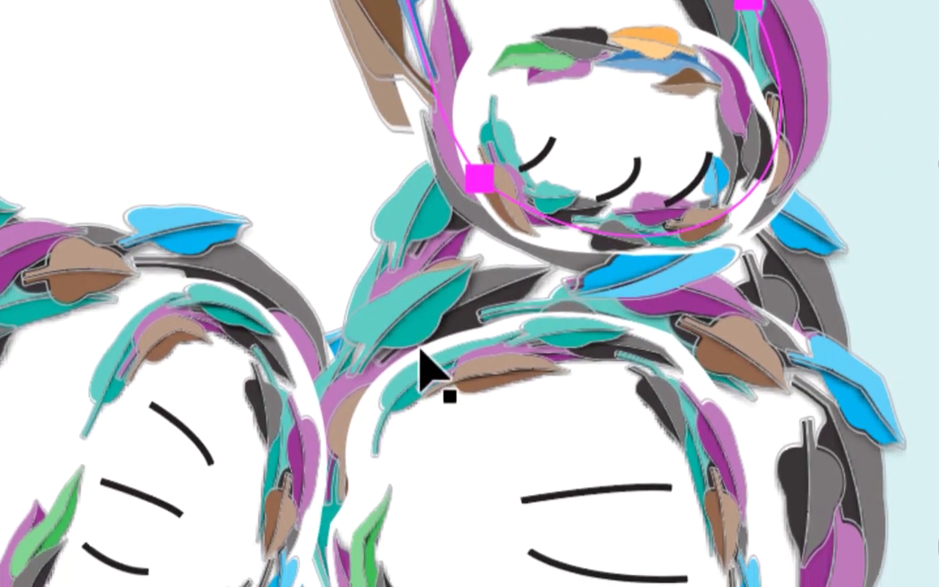
left_click(424, 369)
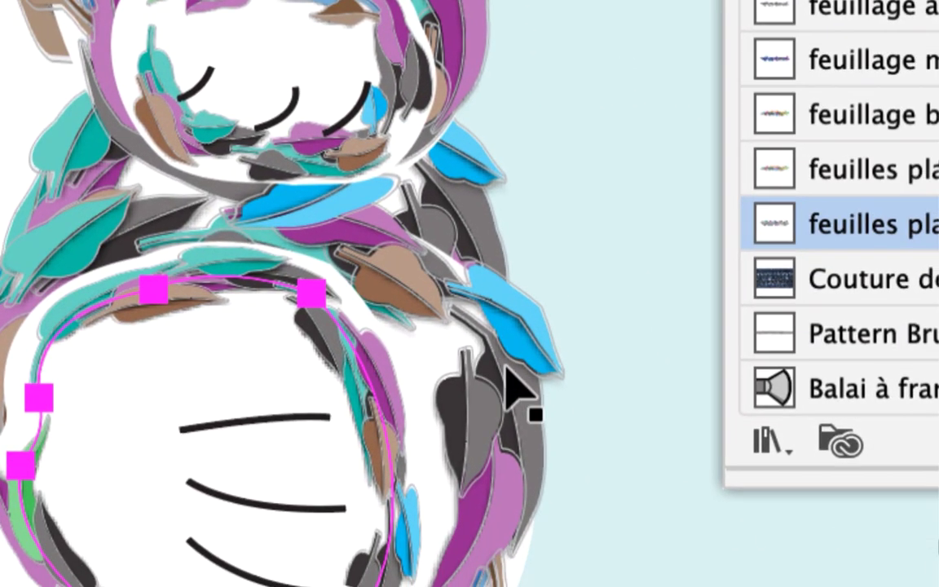
left_click(856, 400)
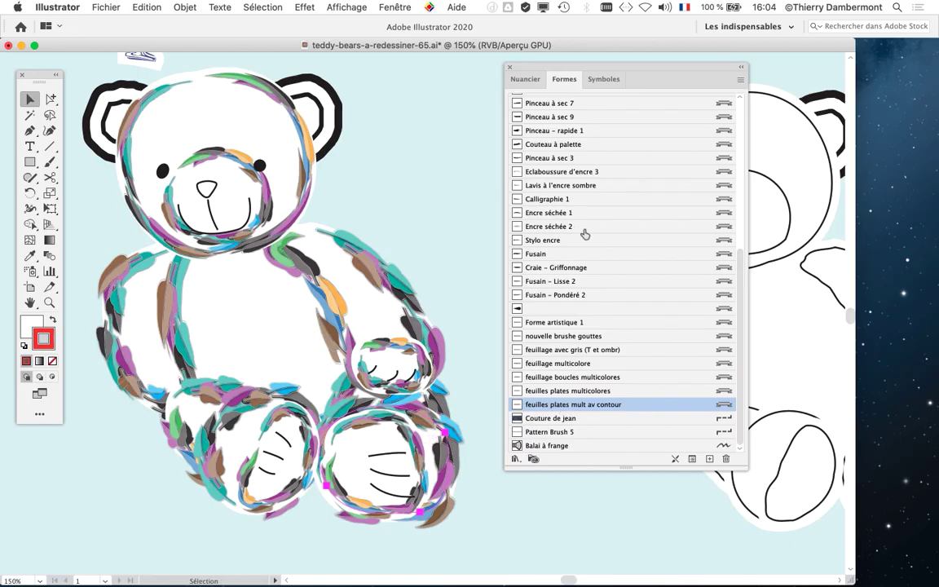
- Resize the Brushes panel, look through the symbols and swatches grouped with it, and return to the brushes
left_click_drag(744, 470, 738, 487)
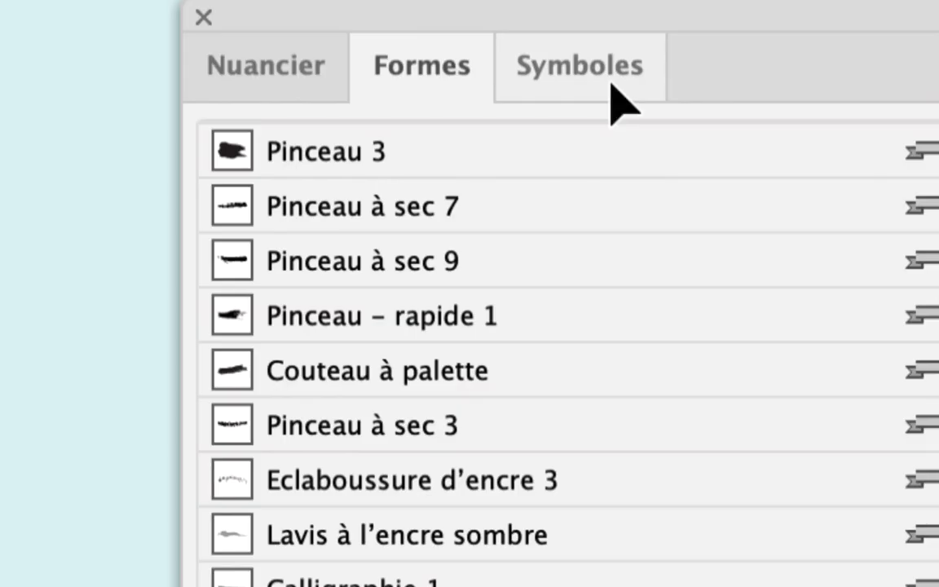
left_click(613, 84)
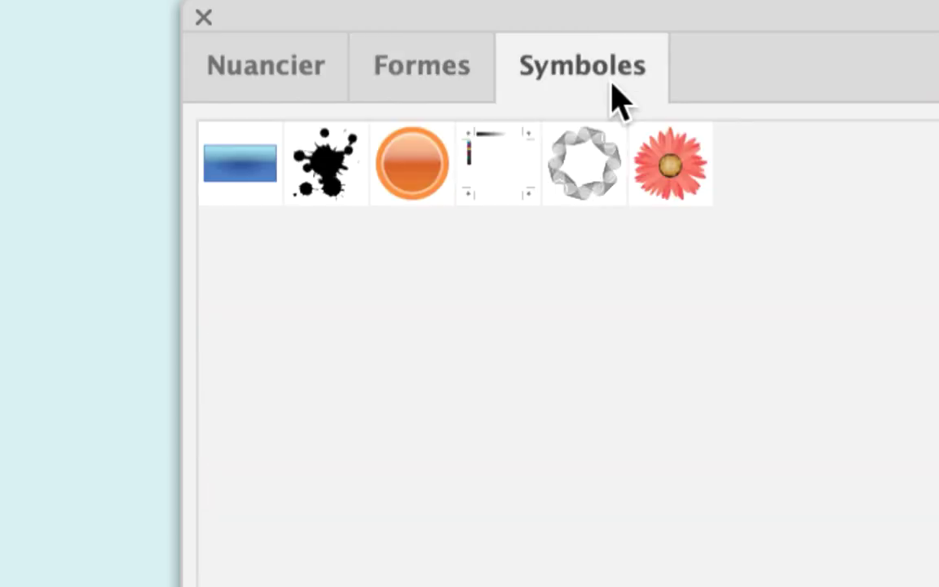
left_click(268, 88)
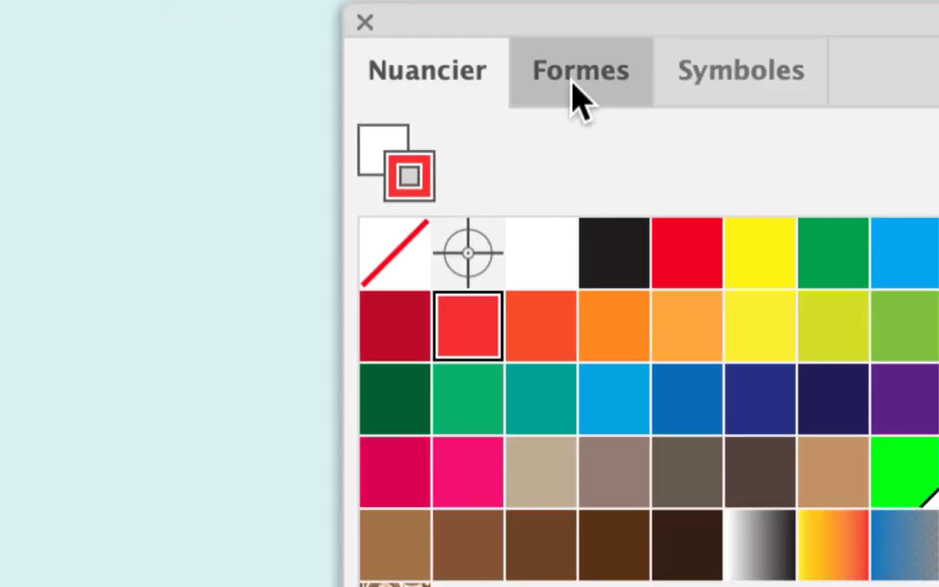
left_click(595, 96)
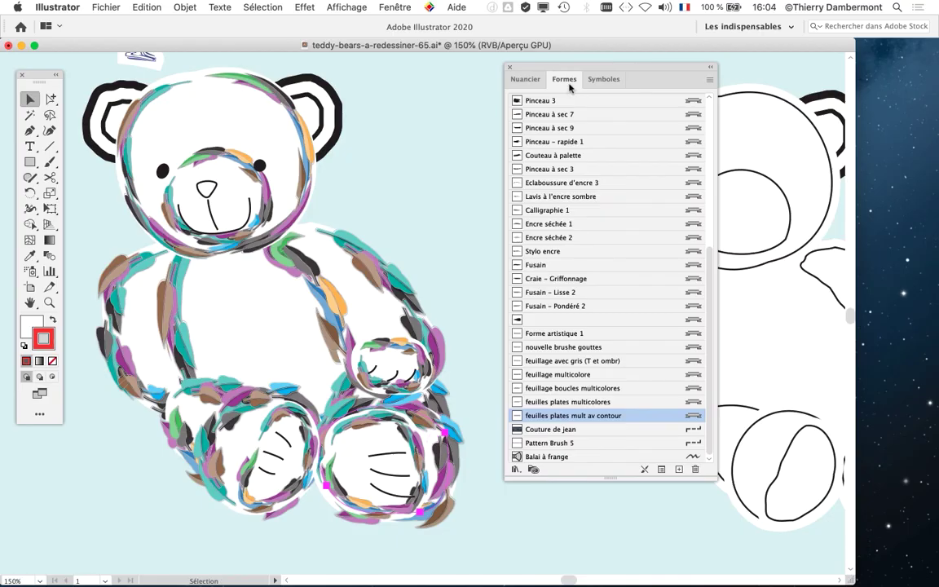
- Choose list view for the brushes again and select the bear's arm and head outlines to identify their brush
left_click(709, 82)
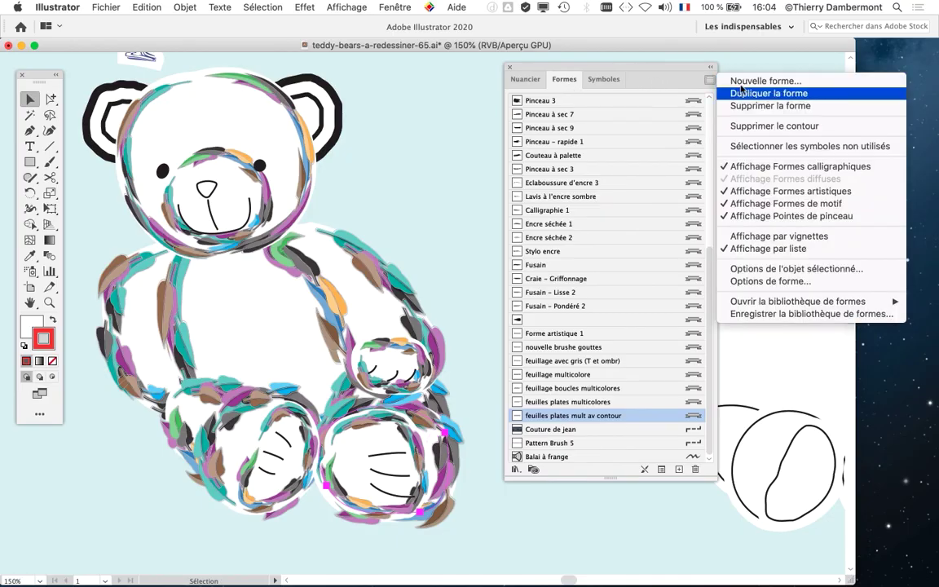
left_click(804, 250)
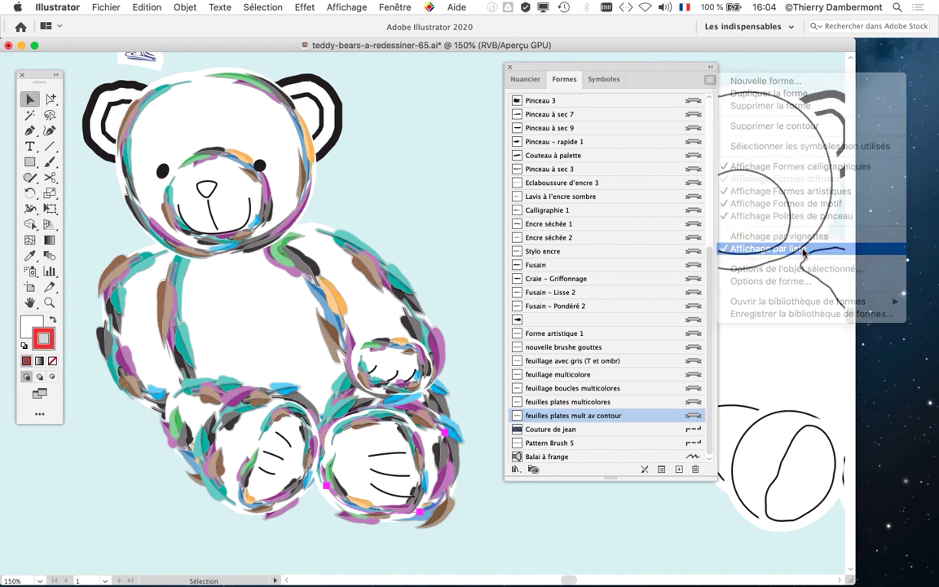
left_click(343, 236)
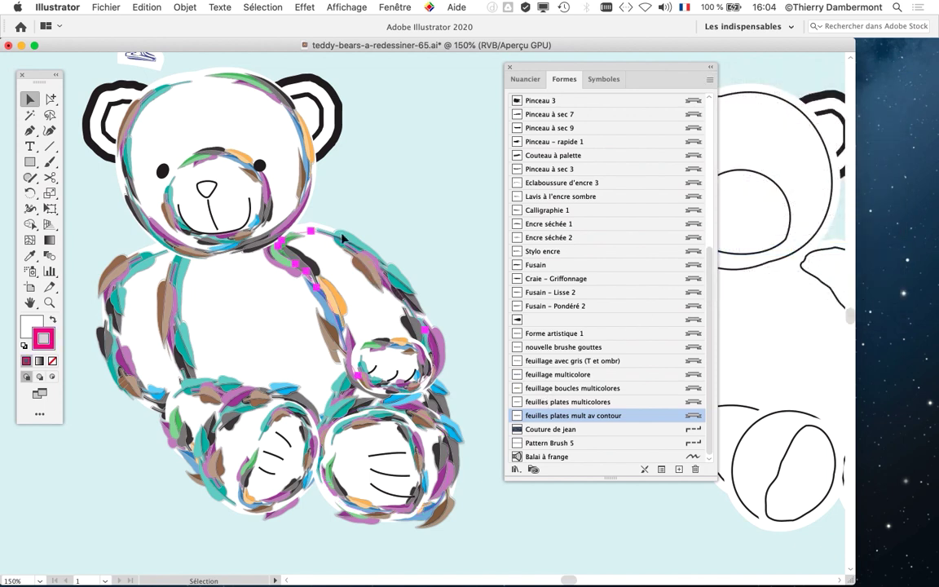
left_click(301, 201)
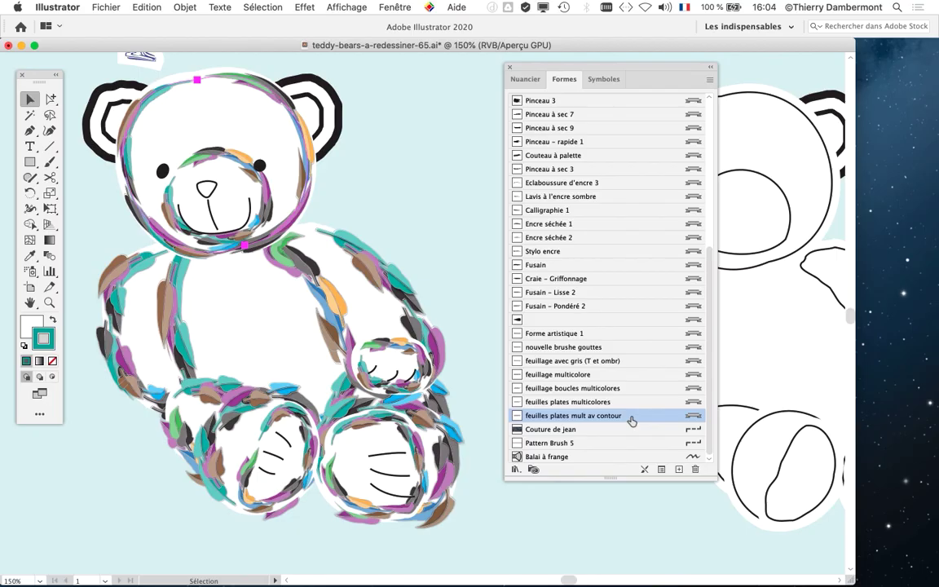
- Set the fixed width of the "feuilles plates mult av contour" art brush to 19% and apply the change to the existing strokes
double_click(631, 436)
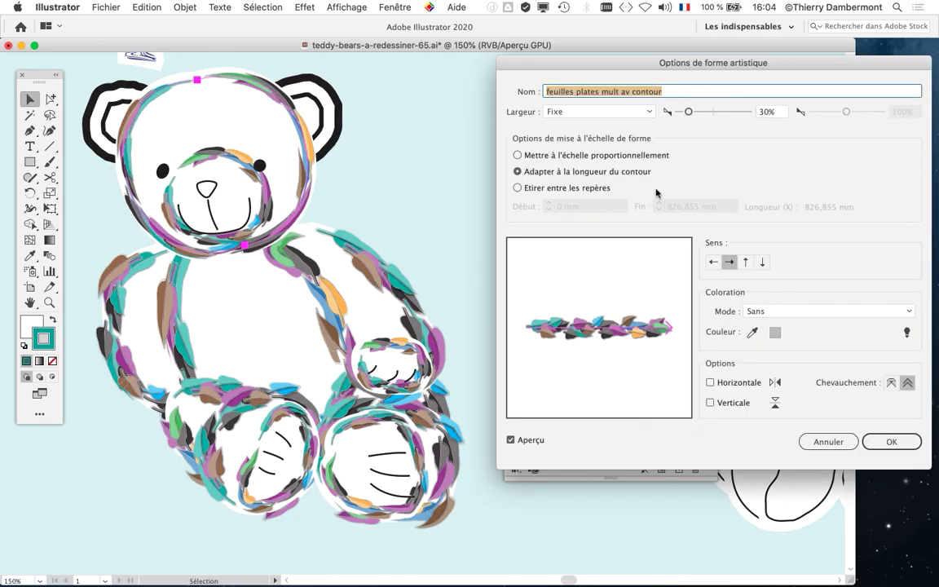
left_click_drag(619, 68, 570, 16)
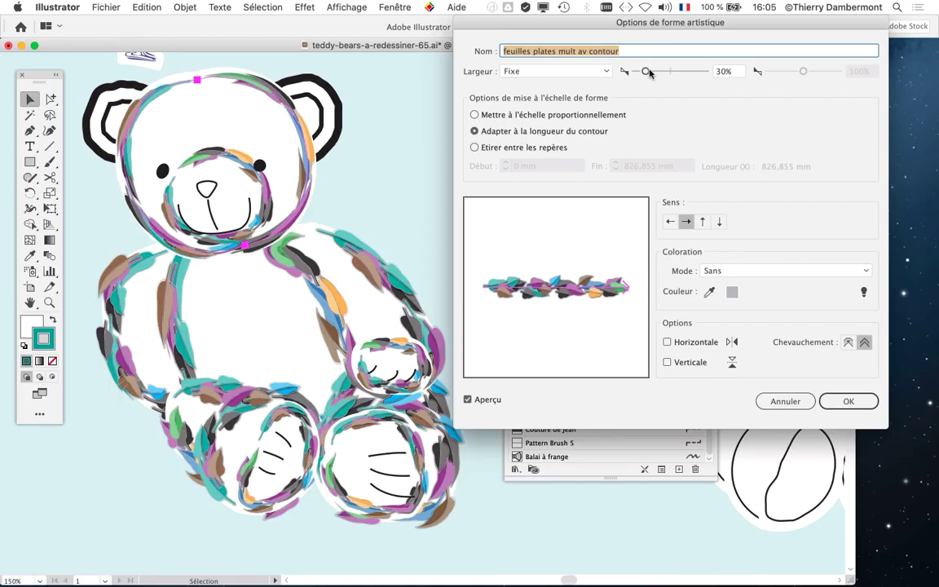
left_click(650, 72)
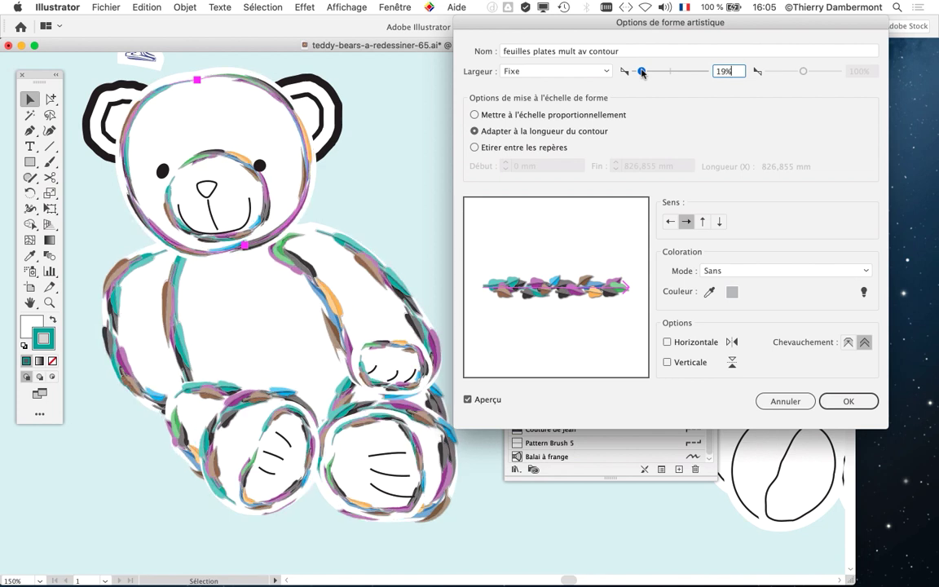
left_click(840, 403)
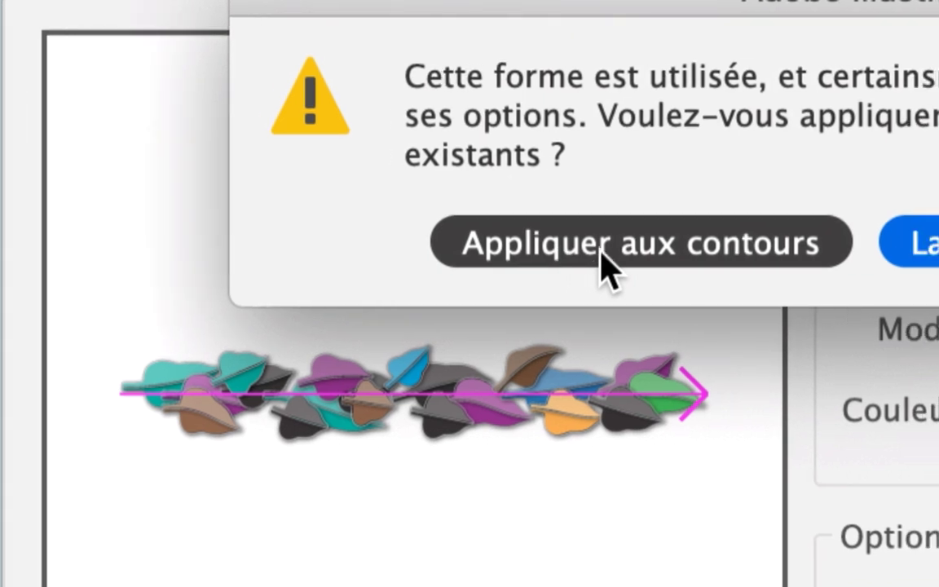
left_click(602, 250)
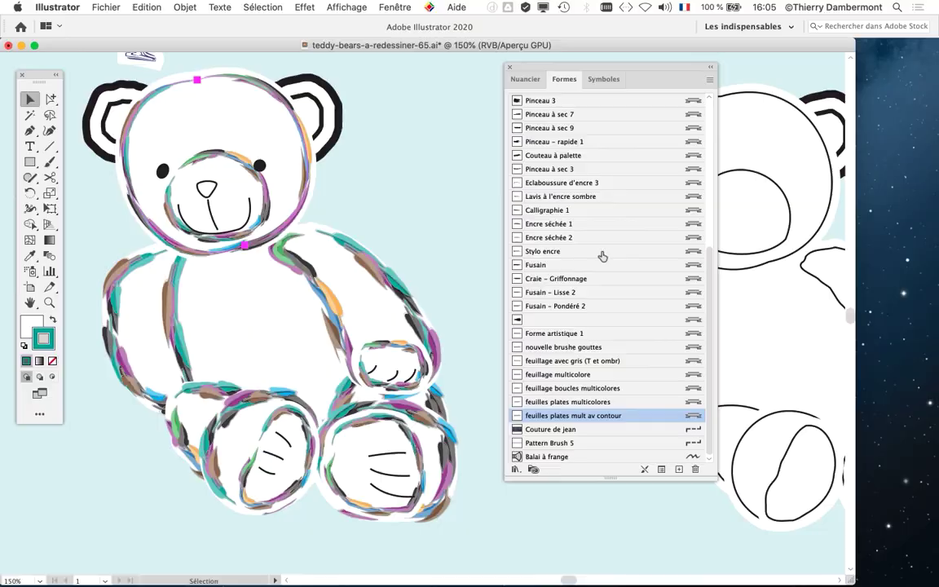
scroll(447, 285, "down", 2, "alt")
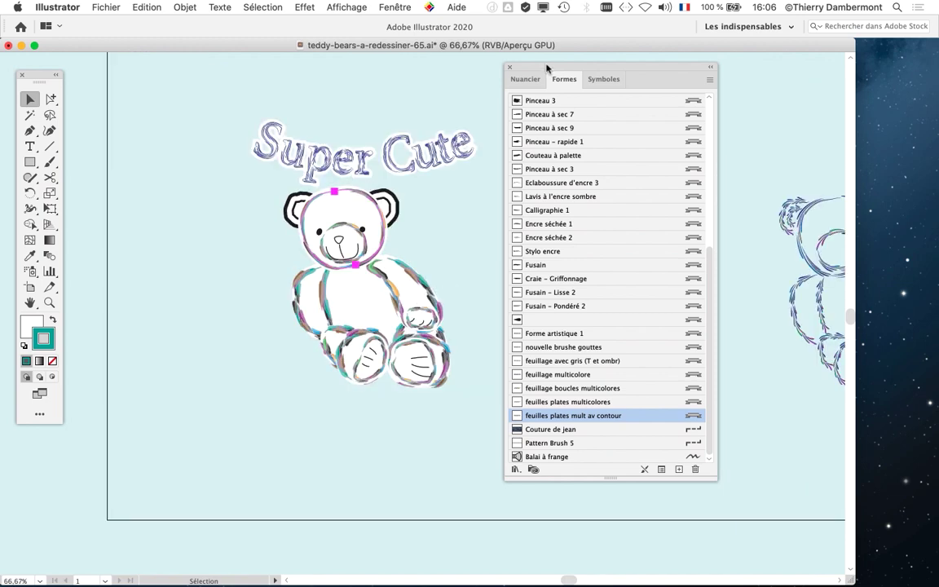
- Move the Brushes panel aside and select the plain black-outlined bear's raised arm to examine its path, ending with nothing selected
left_click_drag(546, 68, 795, 96)
left_click_drag(593, 259, 370, 268)
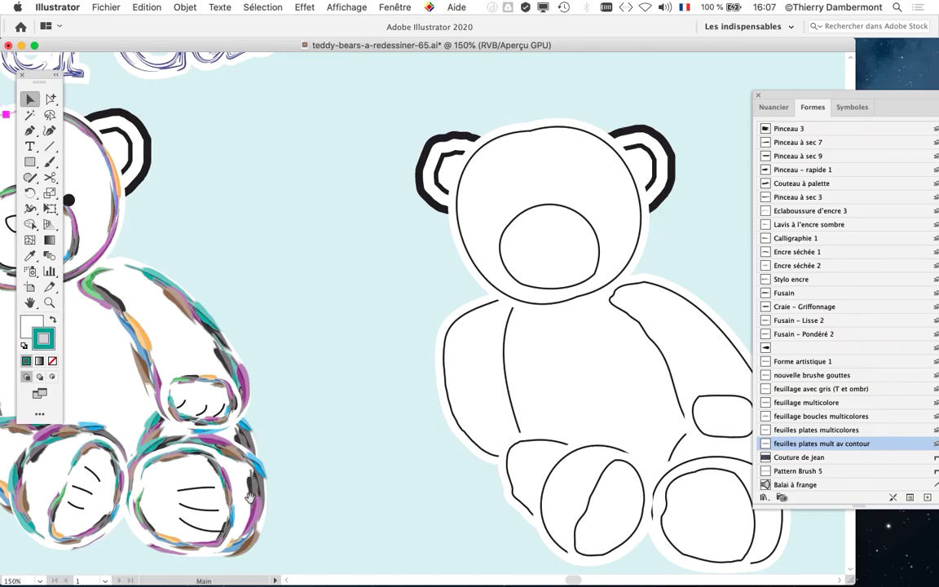
scroll(415, 419, "up", 3)
left_click_drag(569, 348, 199, 370)
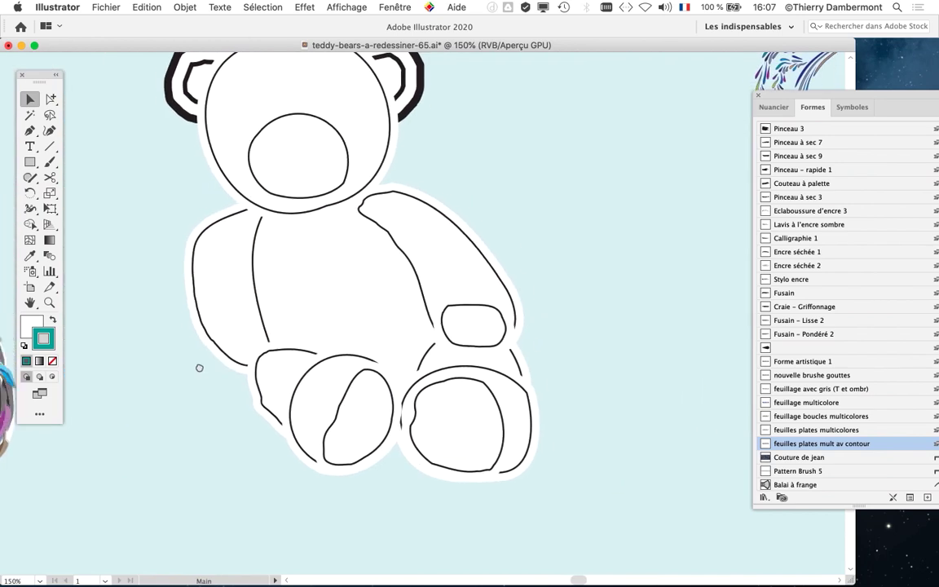
left_click(473, 256)
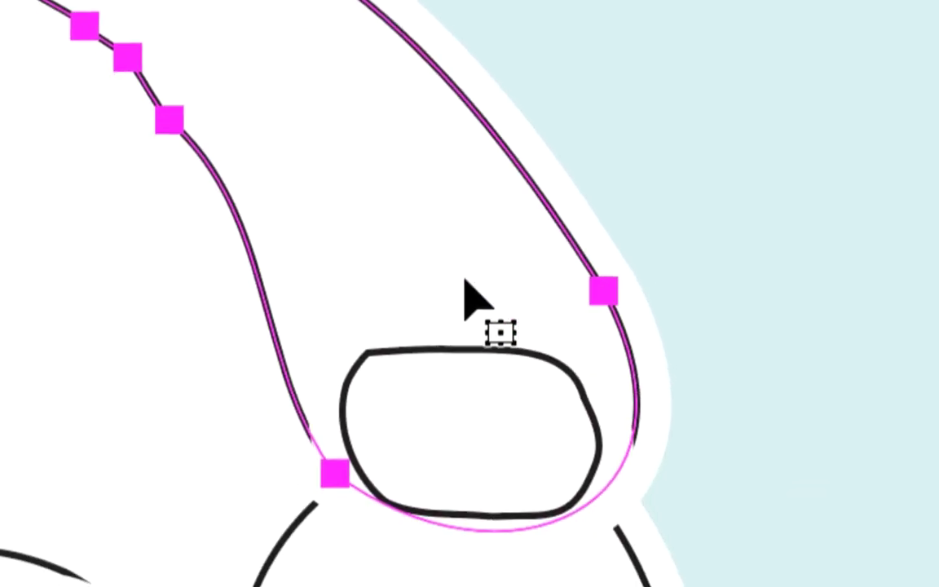
left_click(471, 296)
key("ctrl+z")
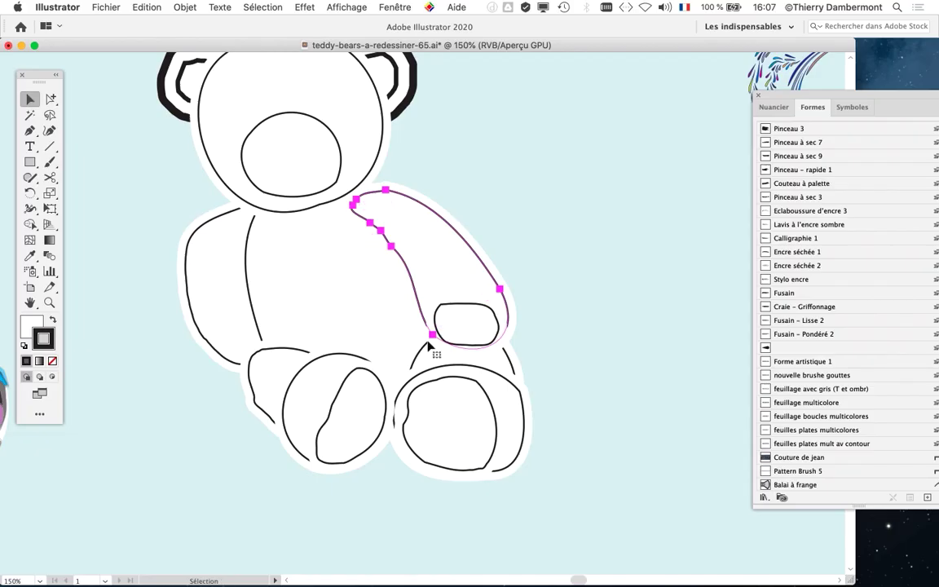
left_click(575, 369)
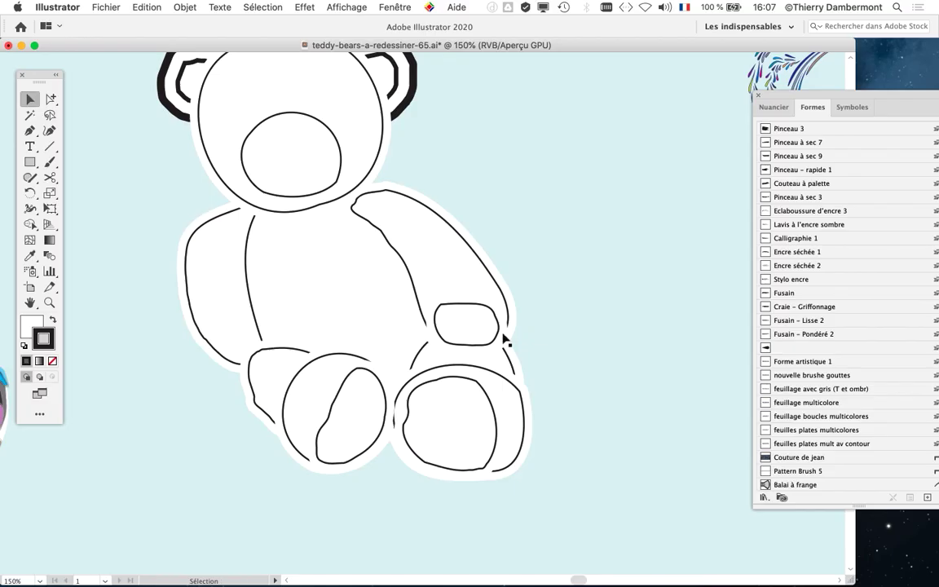
- Pull the plain bear's arm shape away from its body to show how the shapes overlap, and undo the move
left_click_drag(421, 261, 486, 243)
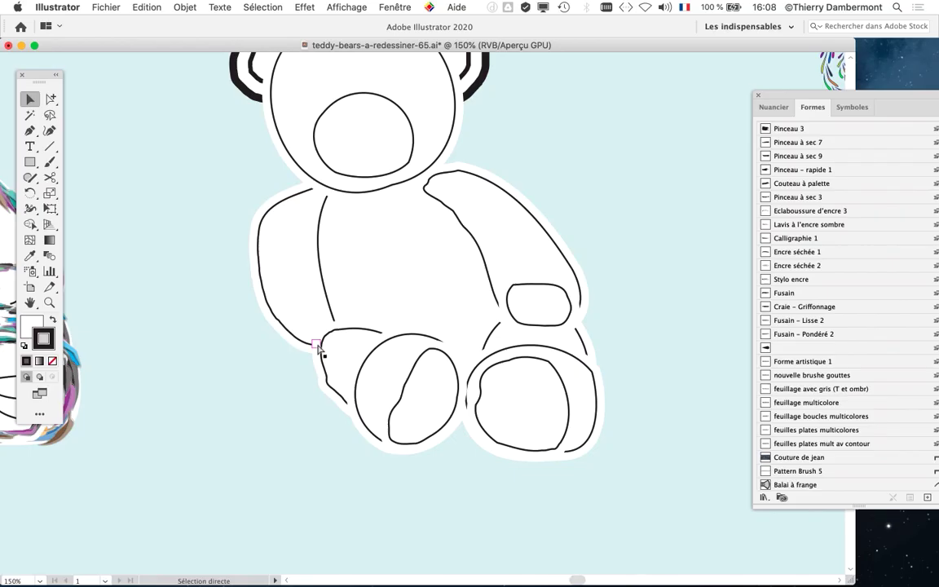
scroll(380, 328, "right", 5)
key("a")
left_click(286, 236)
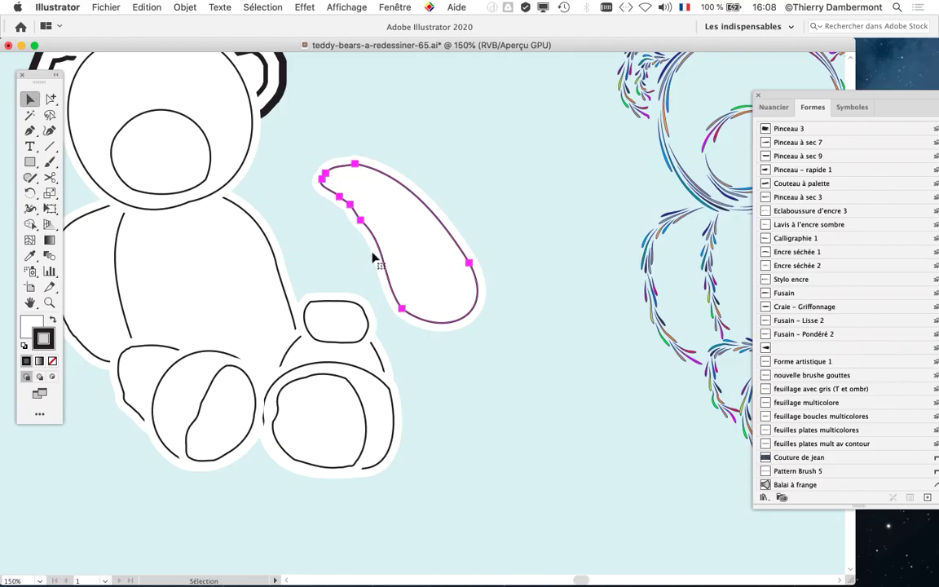
key("super+z")
- Move the sole shape out of the plain bear's bent-leg foot and undo the move
left_click_drag(408, 247, 624, 196)
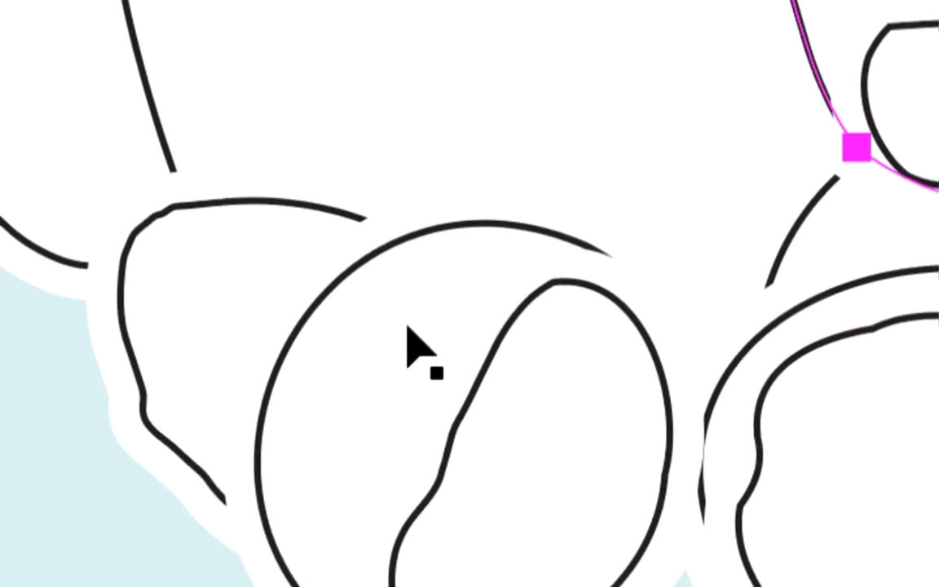
left_click(450, 349)
left_click_drag(442, 337, 15, 462)
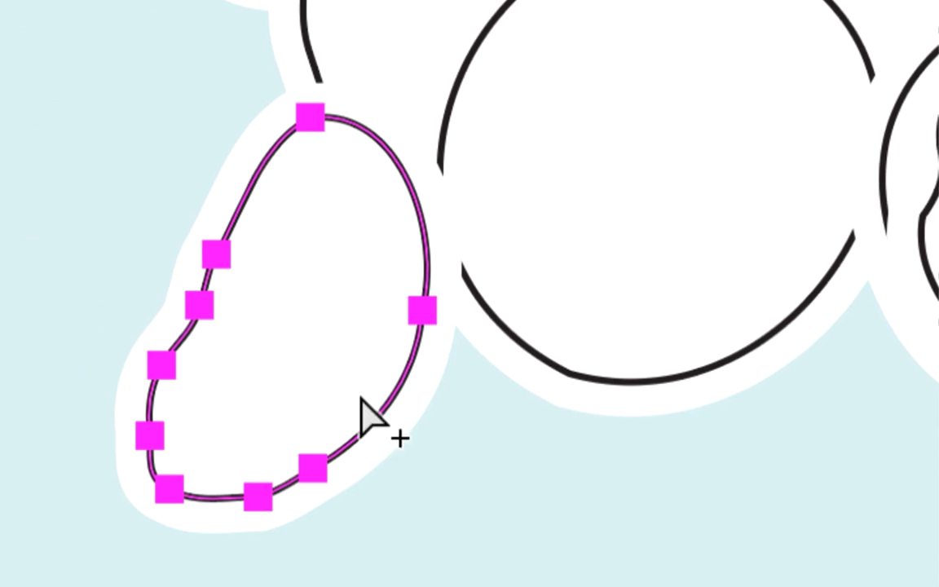
key("ctrl+z")
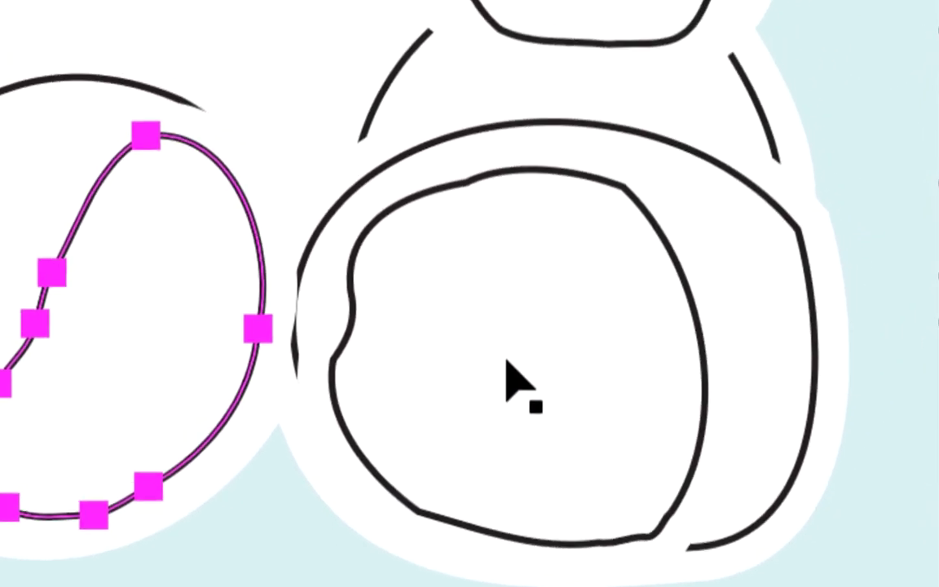
- Move the sole and outer shapes of the plain bear's other foot away from the leg, undo both moves and clear the selection
left_click(660, 183)
left_click_drag(660, 184, 937, 310)
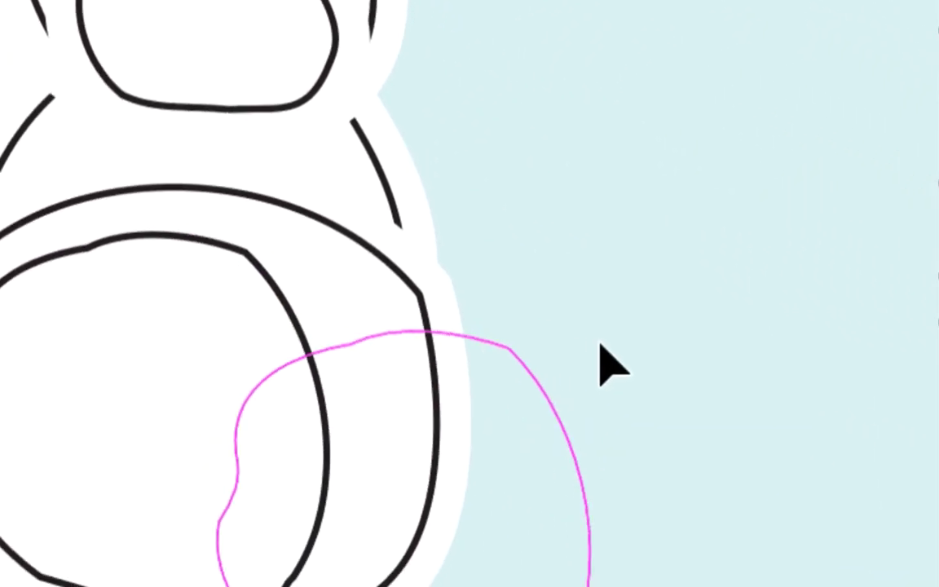
left_click_drag(601, 345, 853, 433)
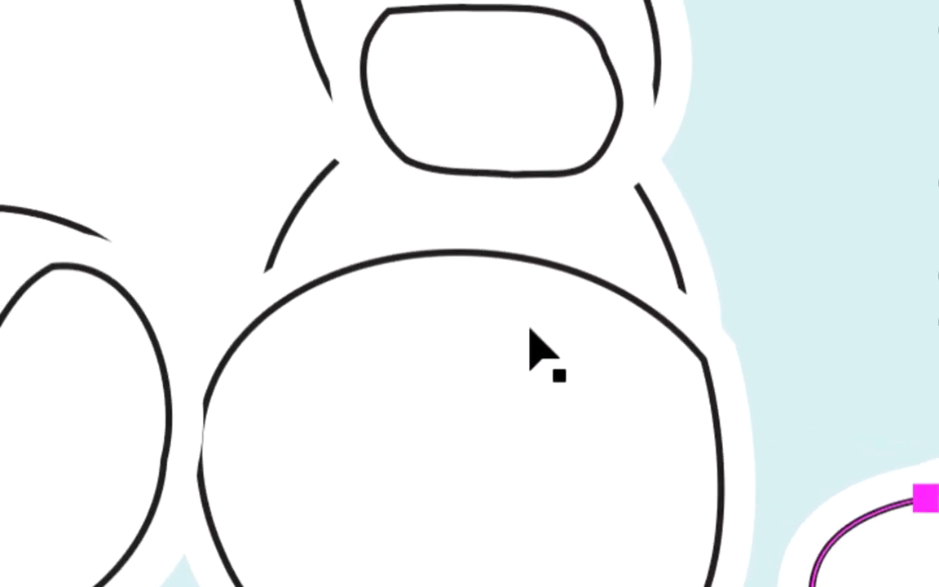
left_click_drag(537, 351, 514, 357)
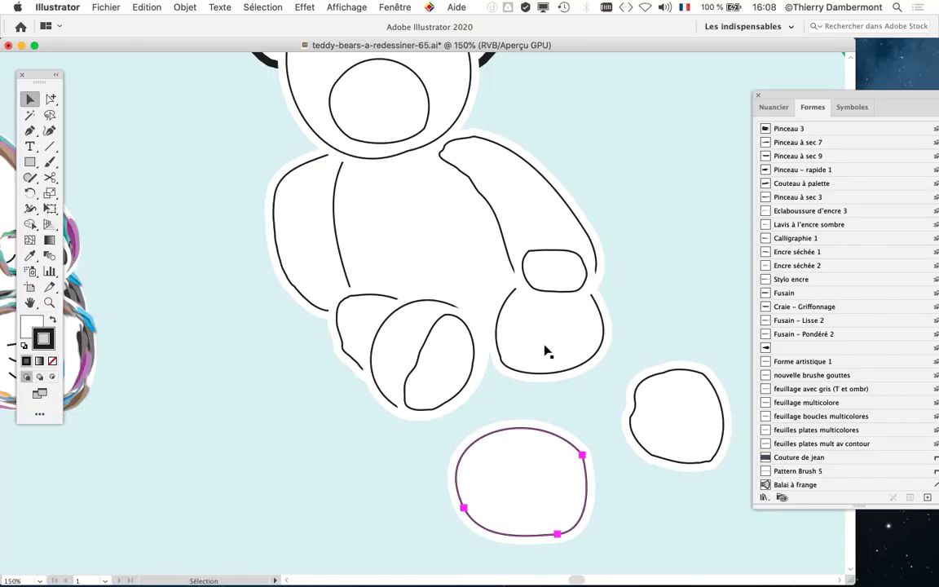
key("super+z")
key("super+z")
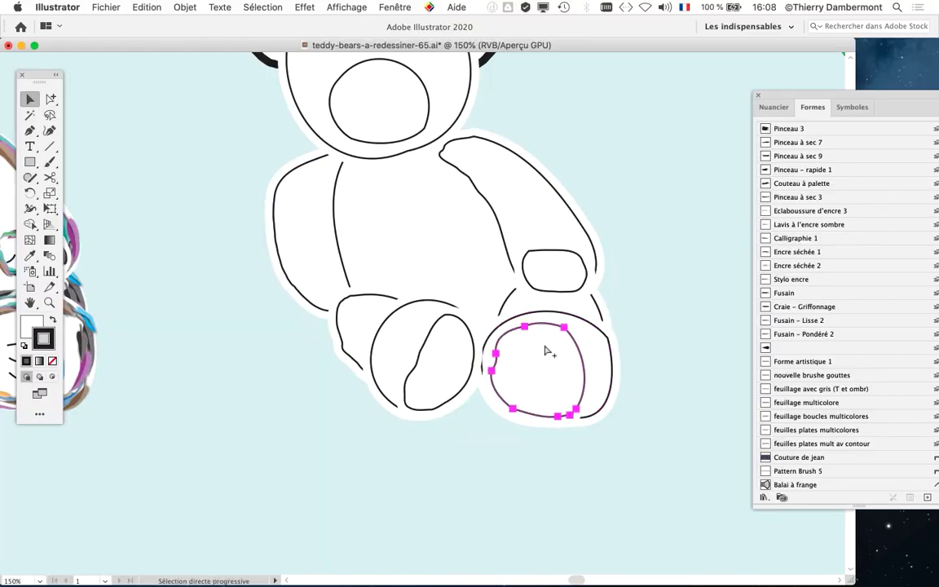
left_click(662, 282)
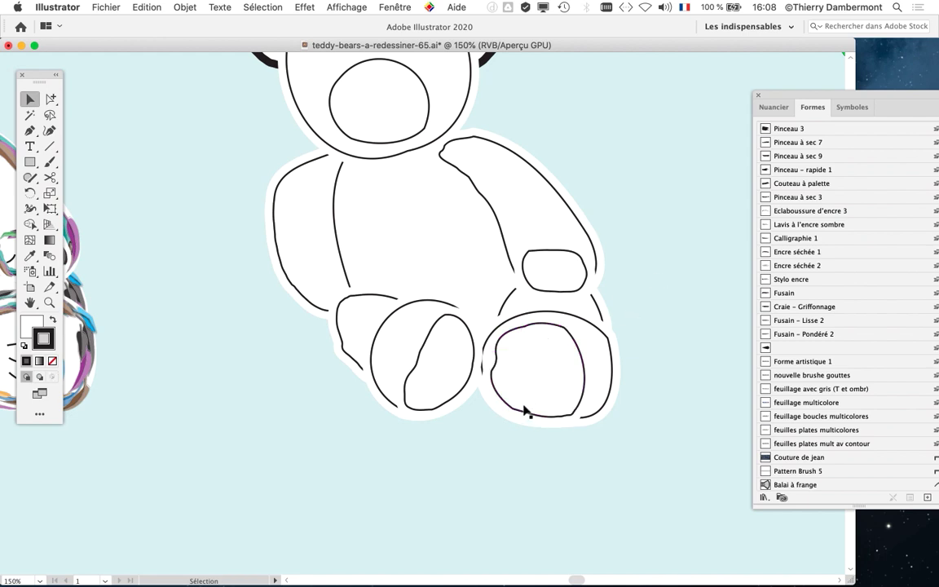
- Select the first leaf-stroked bear to check which brush it uses, and place the Brushes panel beside it
left_click_drag(435, 368, 329, 451)
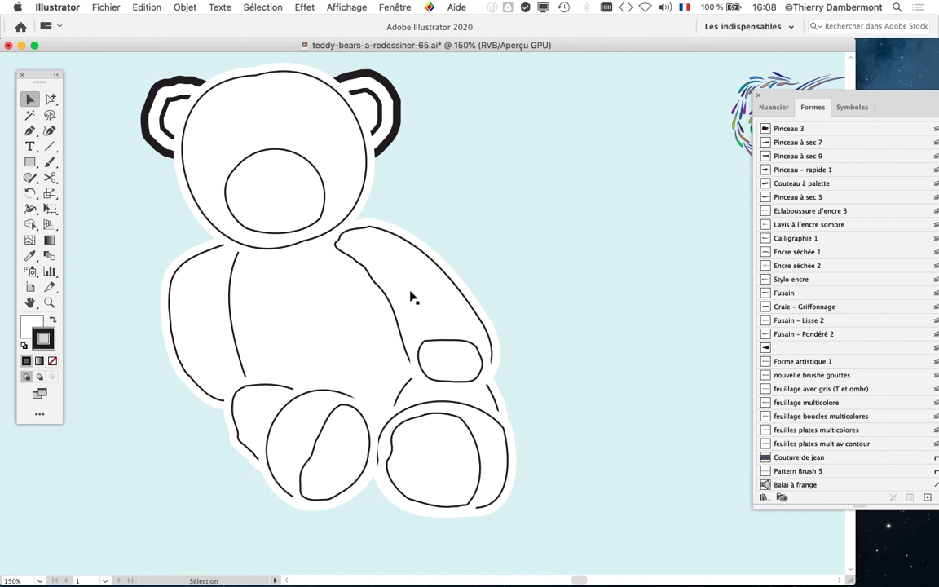
left_click_drag(431, 328, 517, 256)
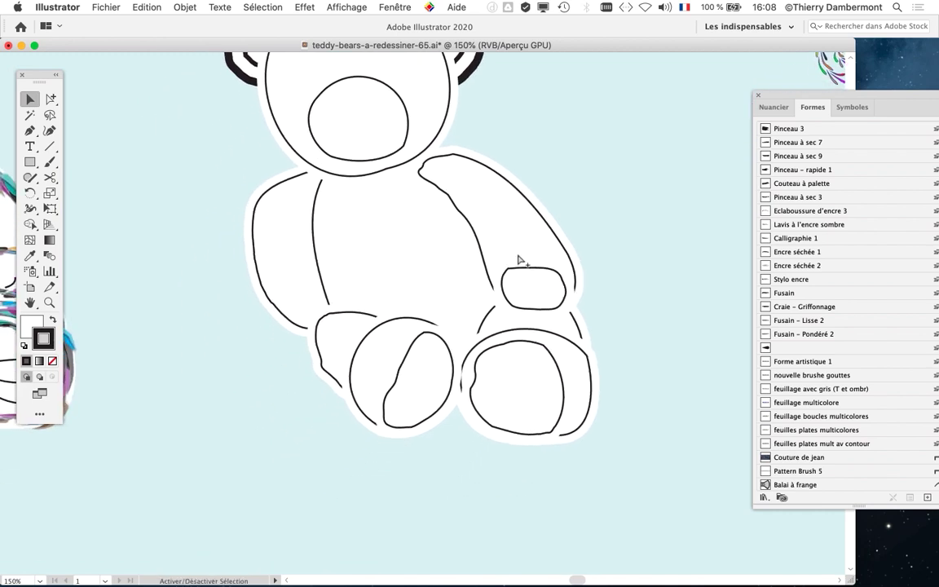
scroll(518, 259, "down", 4)
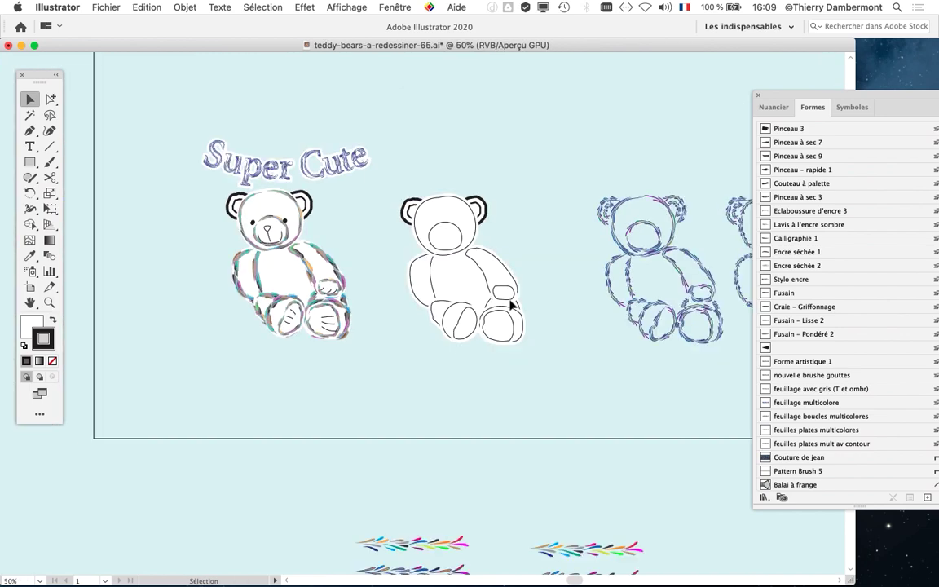
left_click_drag(541, 301, 337, 291)
scroll(296, 283, "right", 5)
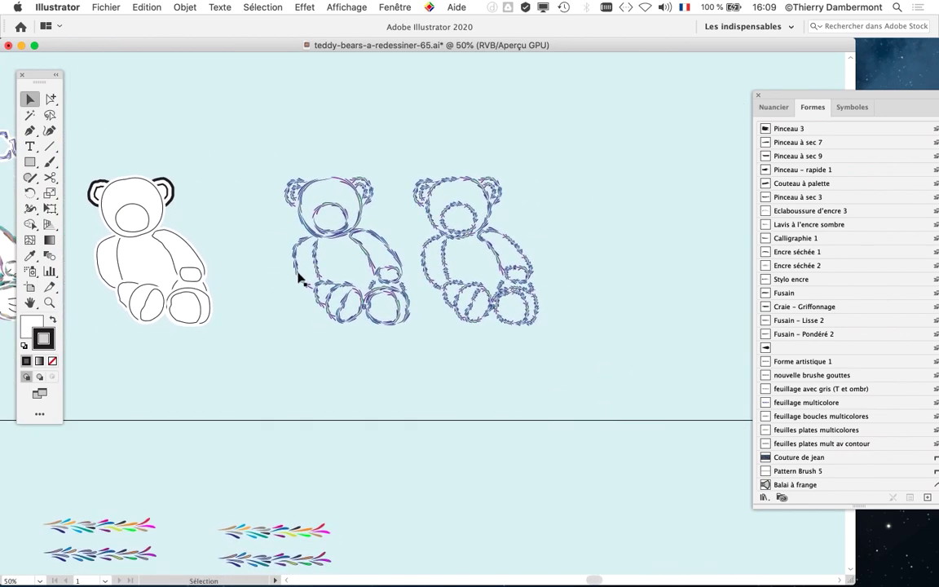
scroll(323, 234, "up", 1)
left_click_drag(264, 235, 246, 247)
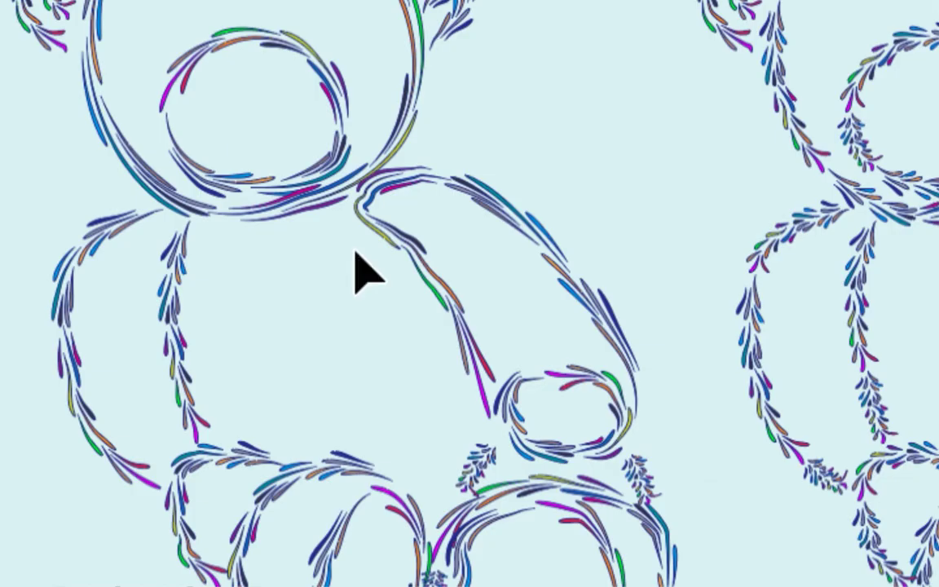
left_click(356, 235)
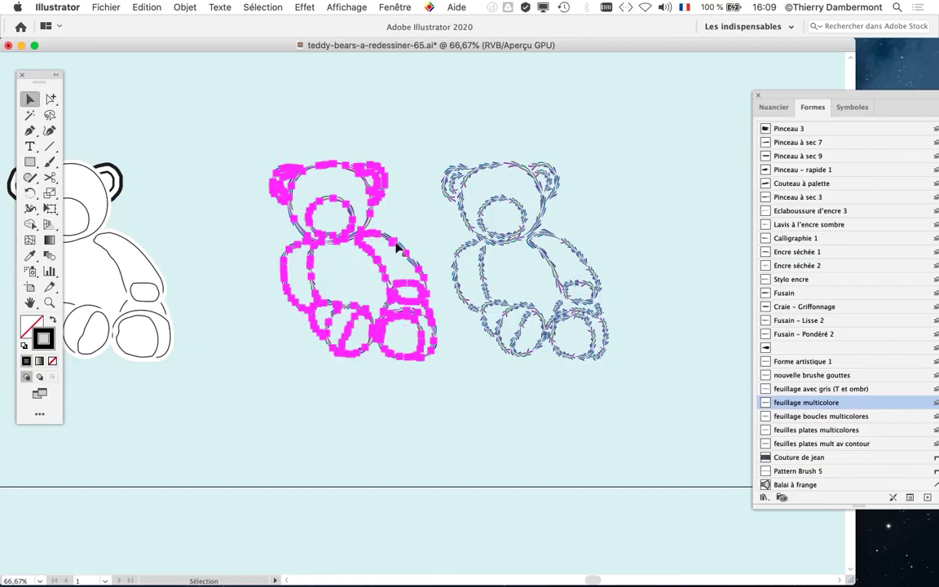
left_click_drag(797, 98, 554, 29)
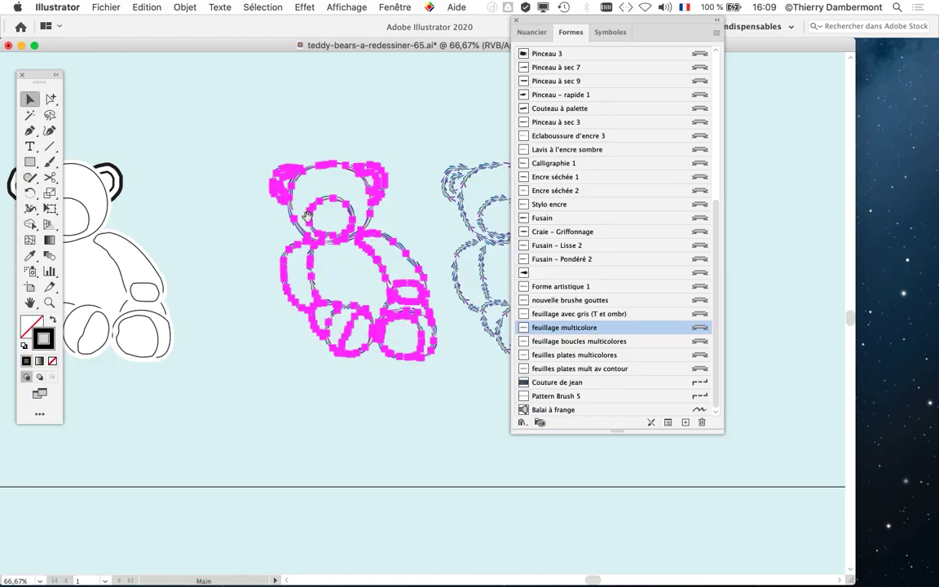
- Select the multicoloured bear's paw and the leaf-stroked bears to compare their brushes, and clear the selection
scroll(308, 216, "left", 10)
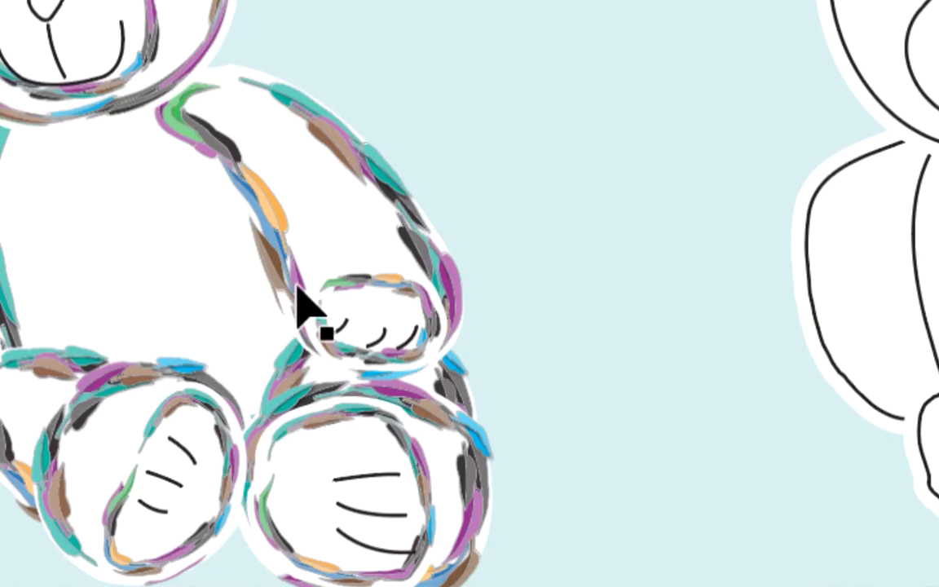
left_click(297, 287)
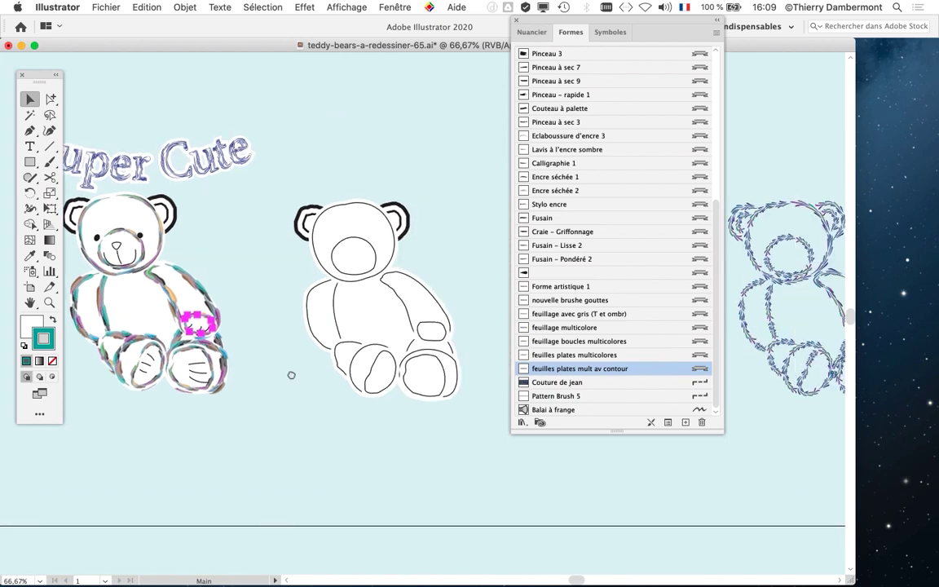
left_click_drag(291, 375, 151, 360)
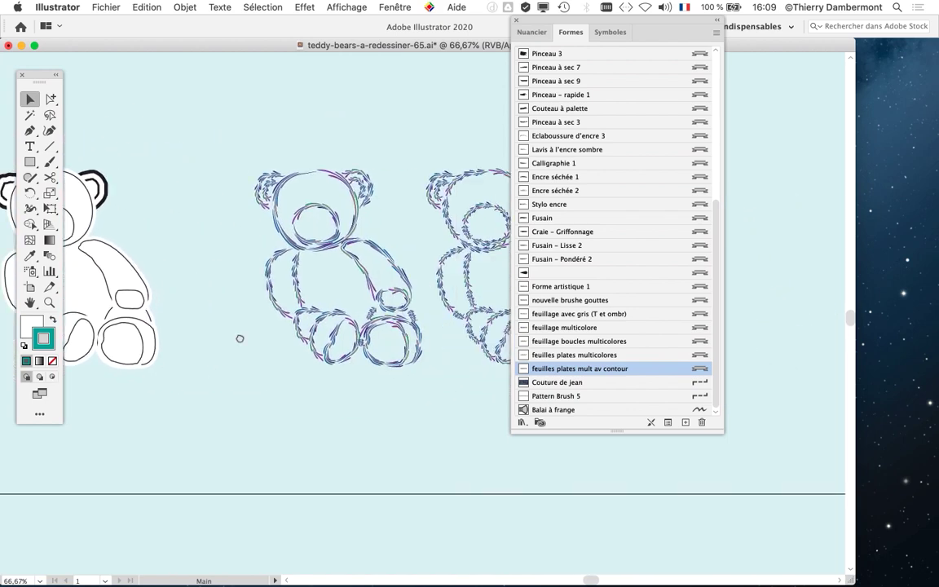
left_click_drag(336, 269, 287, 261)
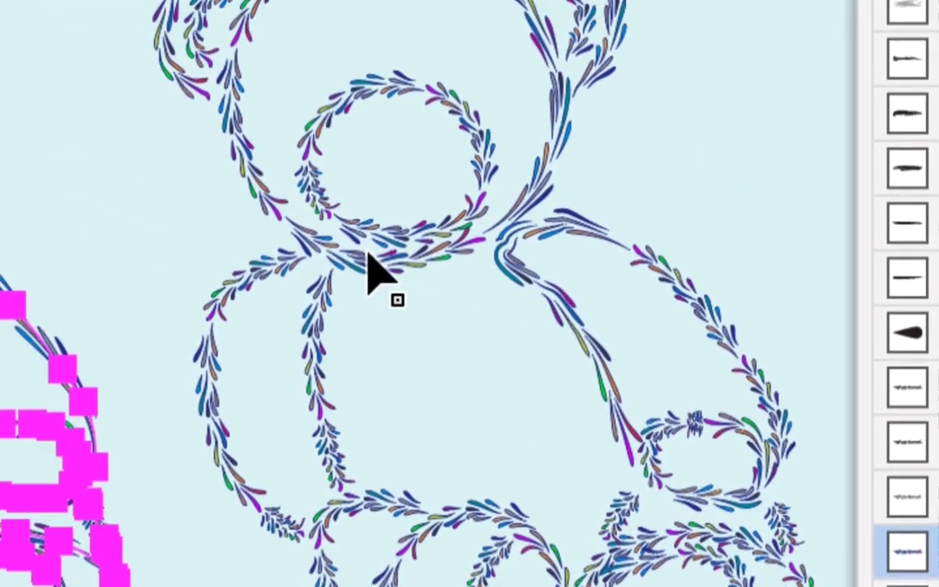
left_click(365, 269)
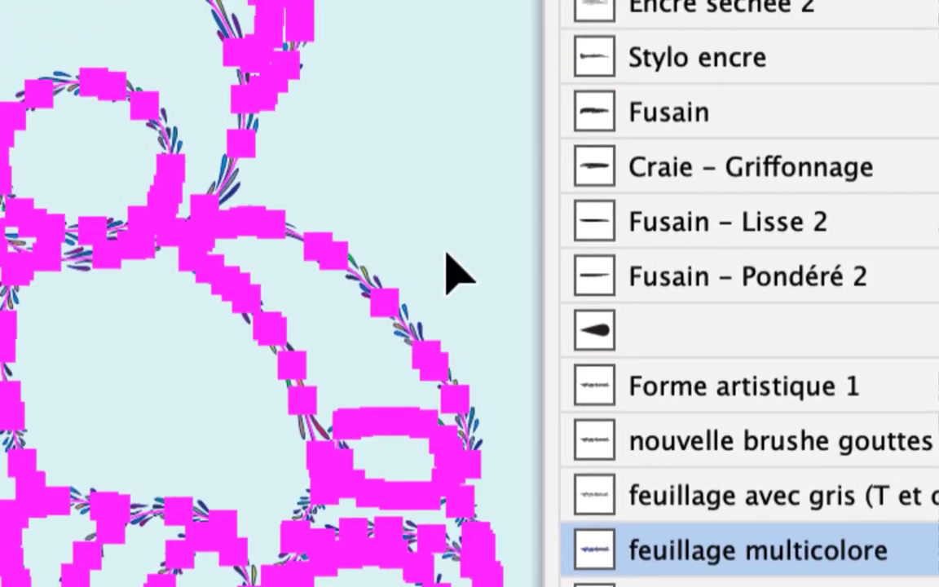
left_click(151, 6)
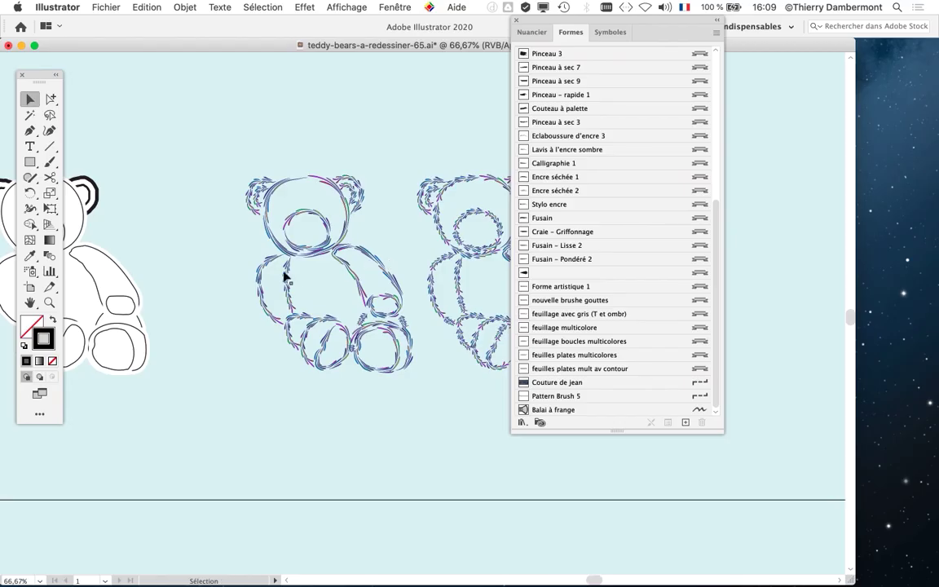
- Move the Brushes panel out of the way and select the first leaf-stroked bear by its outline to examine its grouped strokes
scroll(285, 277, "up", 1)
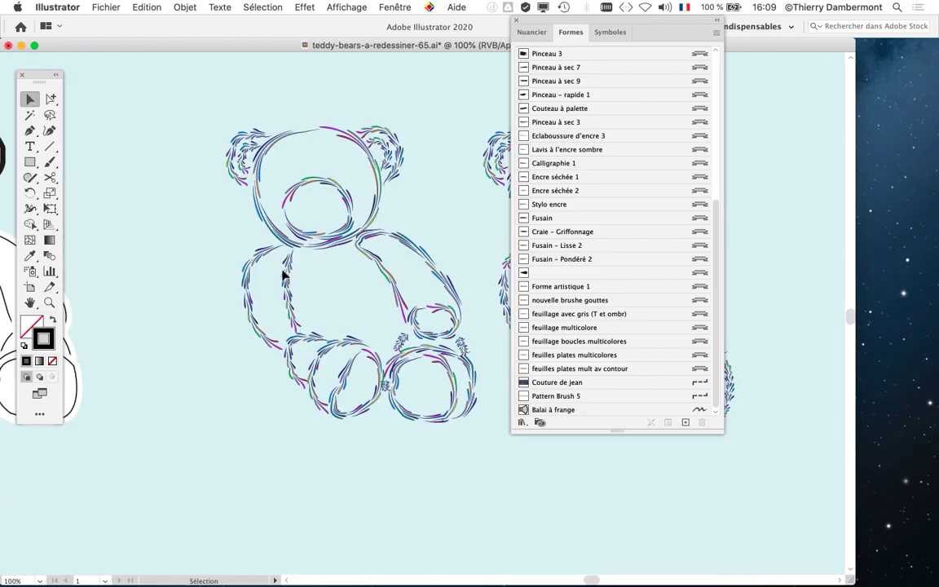
left_click_drag(537, 19, 857, 110)
scroll(253, 296, "up", 2)
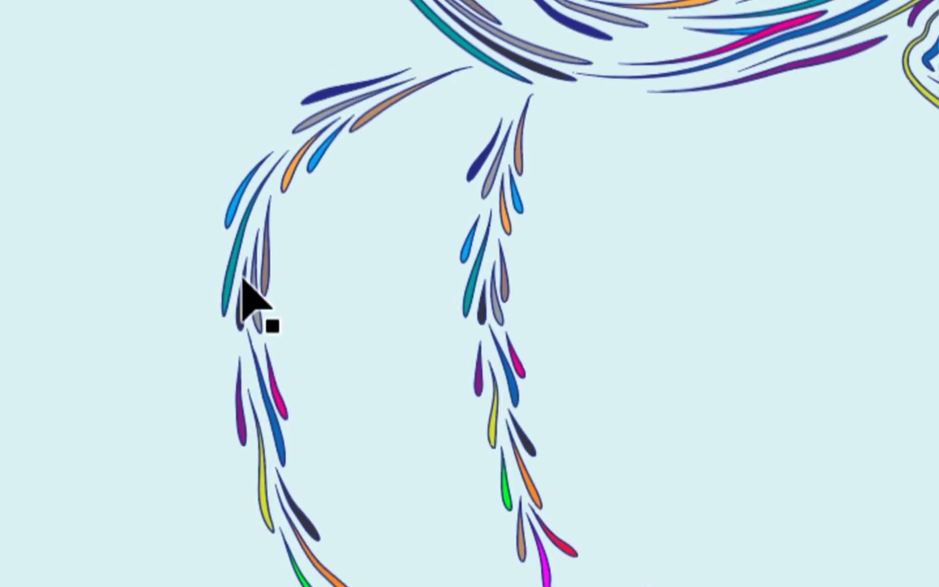
left_click(253, 295)
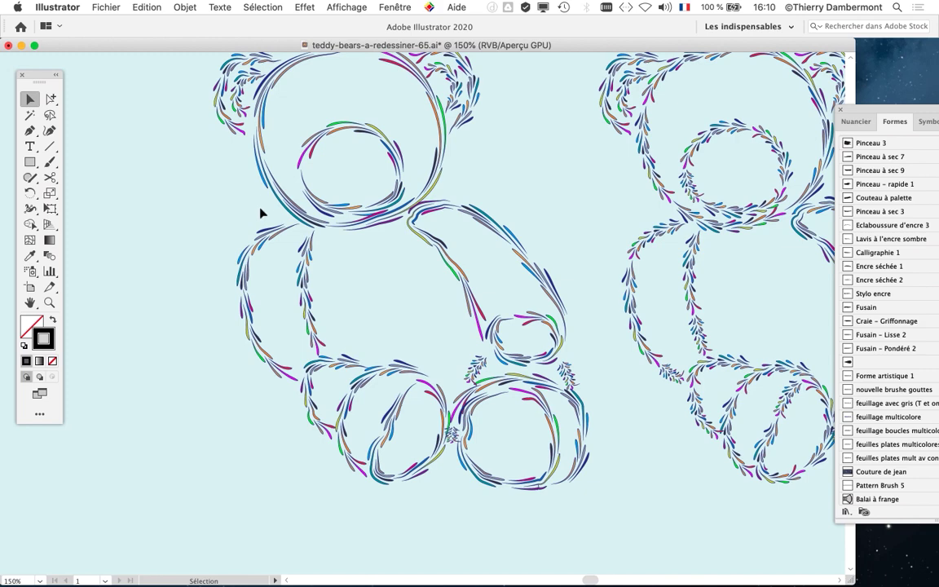
left_click(261, 219)
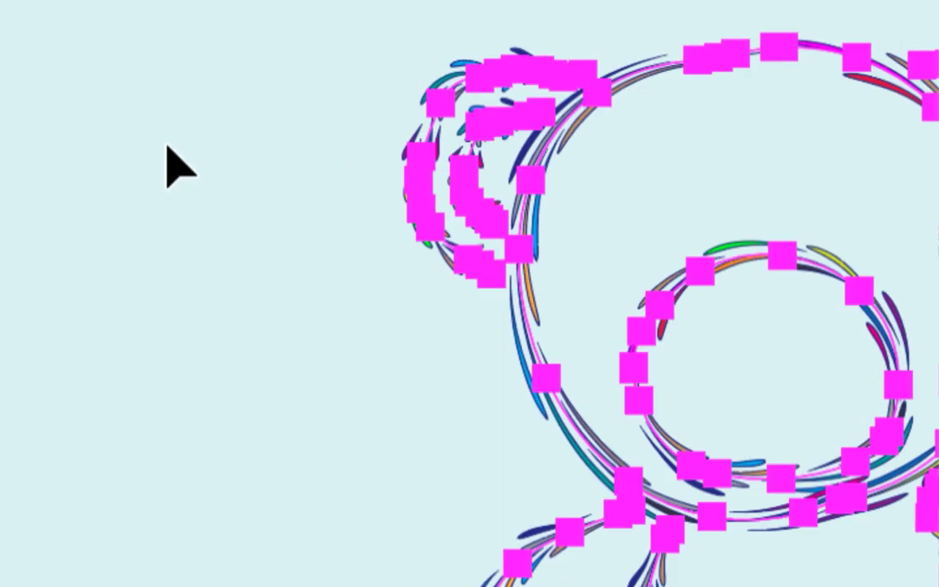
- Switch to the Direct Selection tool briefly and make Group Selection the active tool
left_click(96, 130)
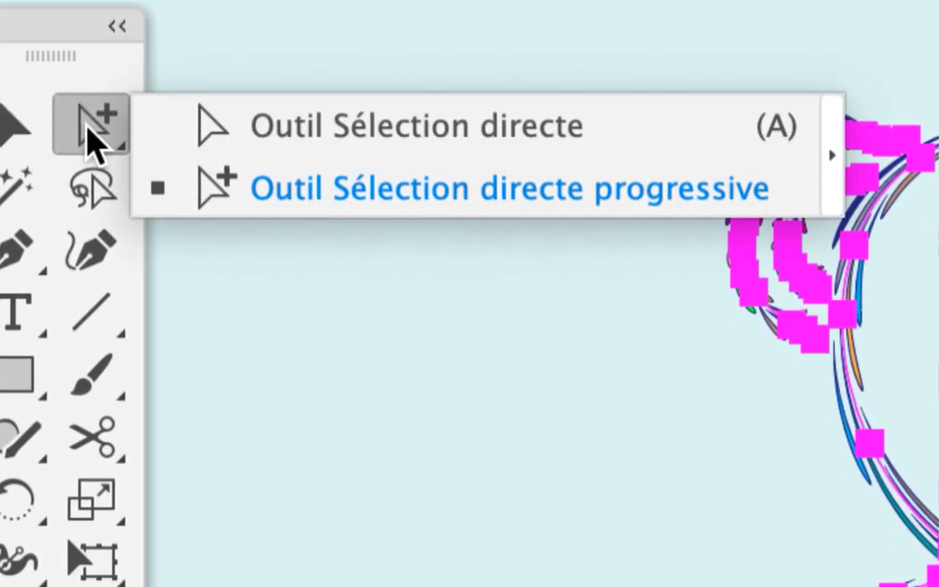
left_click(196, 129)
left_click(90, 140)
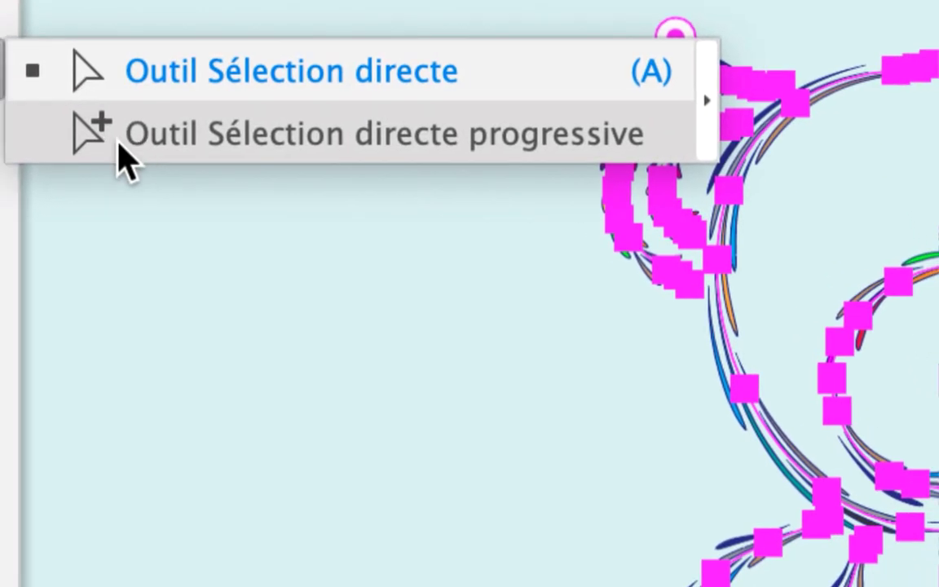
left_click(127, 155)
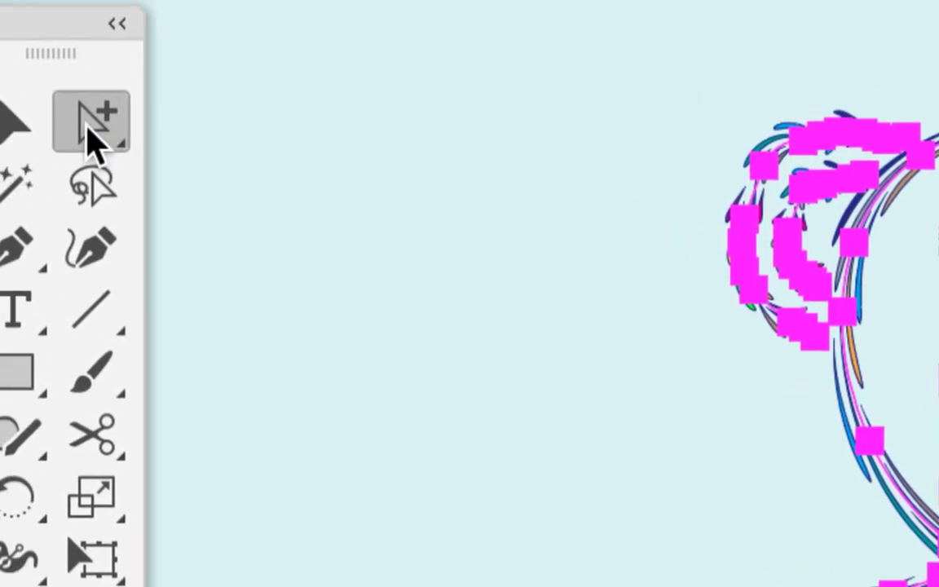
- Clear the selection and pull the first leaf-stroked bear's left arm outline away from its body with Group Selection
left_click_drag(90, 143, 180, 183)
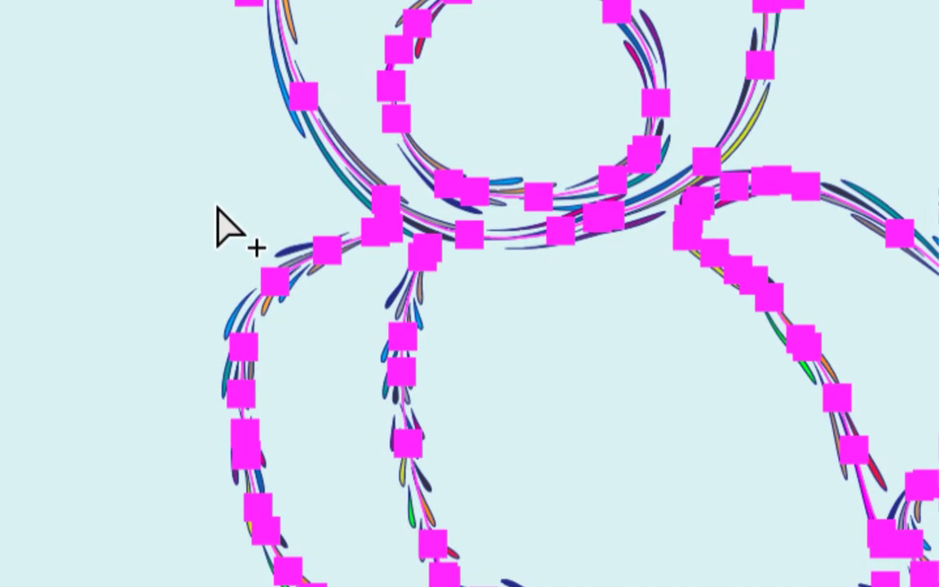
left_click(218, 209)
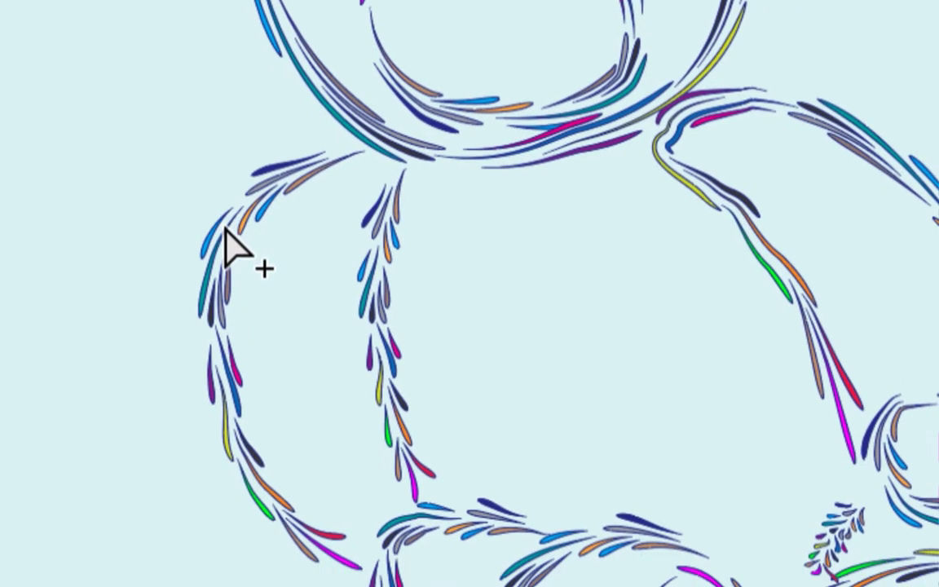
left_click(244, 319)
left_click_drag(234, 245, 163, 245)
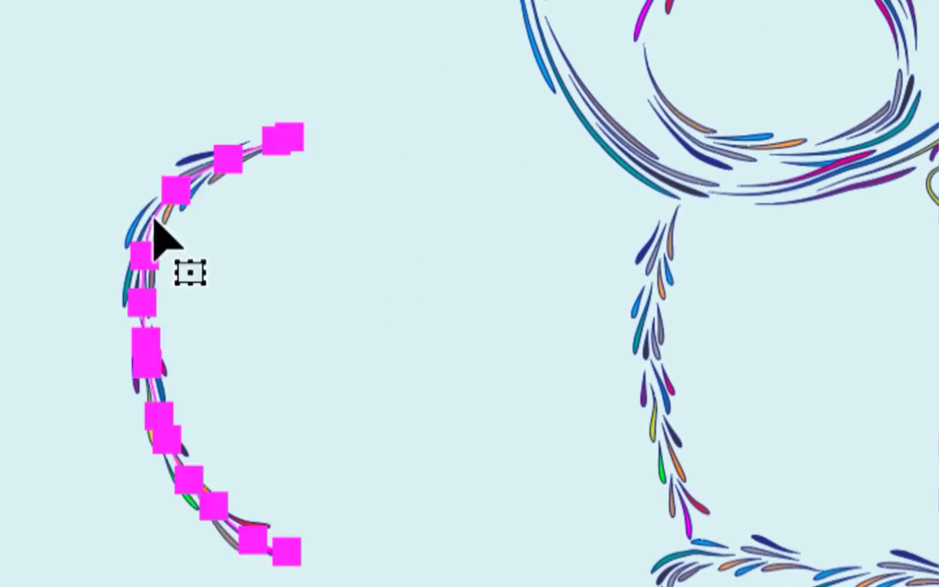
- Pull the first bear's long right arm outline away from its body and clear the selection
left_click(369, 241)
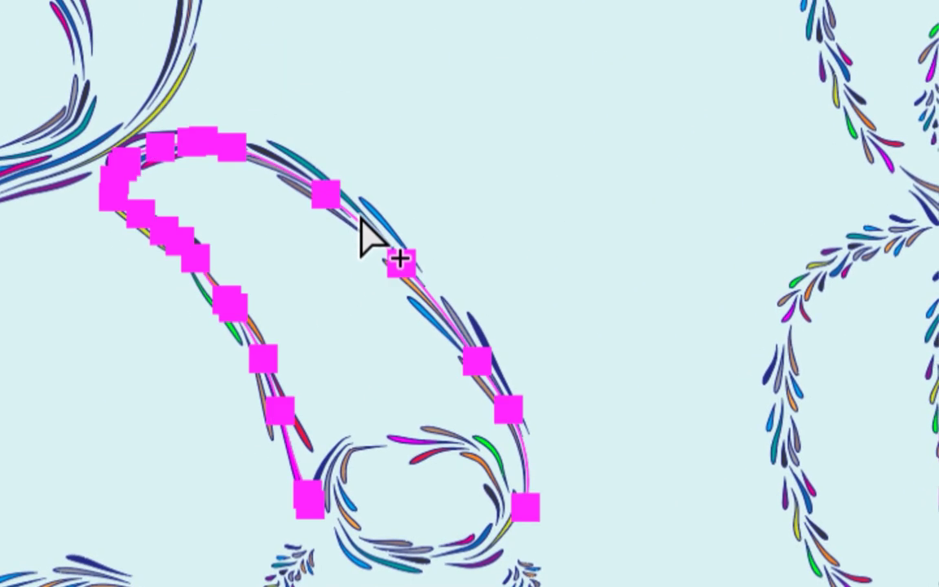
left_click_drag(369, 237, 408, 204)
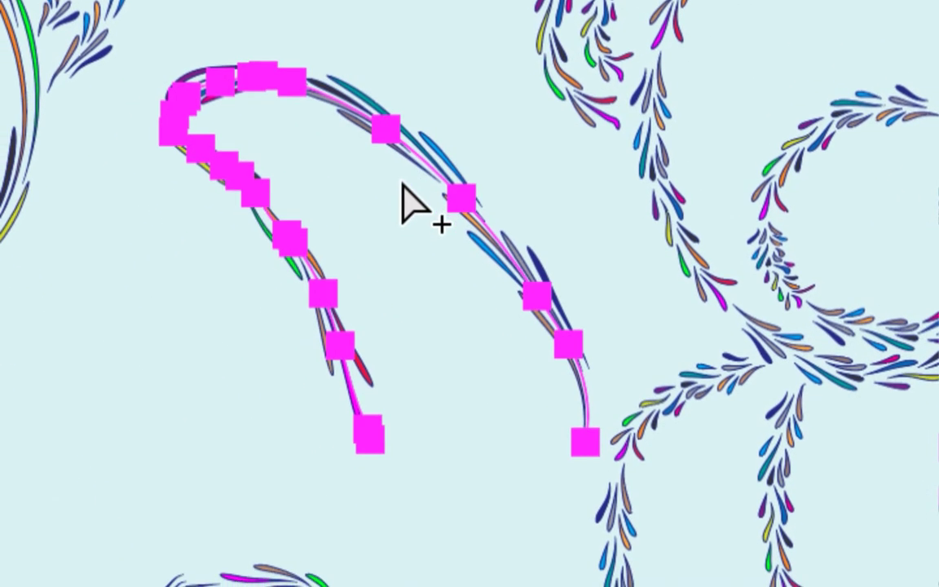
left_click(399, 342)
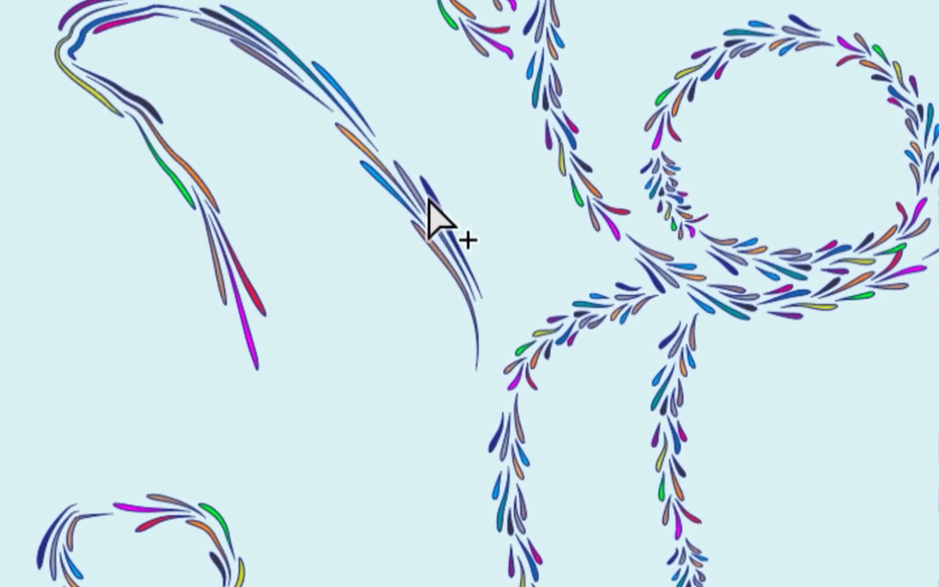
- Select the detached arm outline to check its brush, and place the Brushes panel beside the first bear
left_click(430, 204)
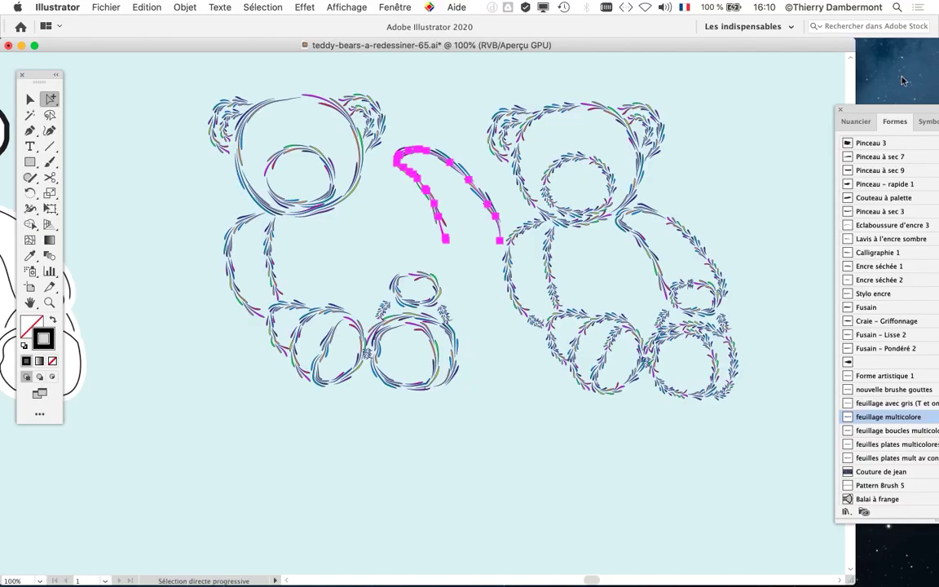
left_click_drag(895, 109, 633, 51)
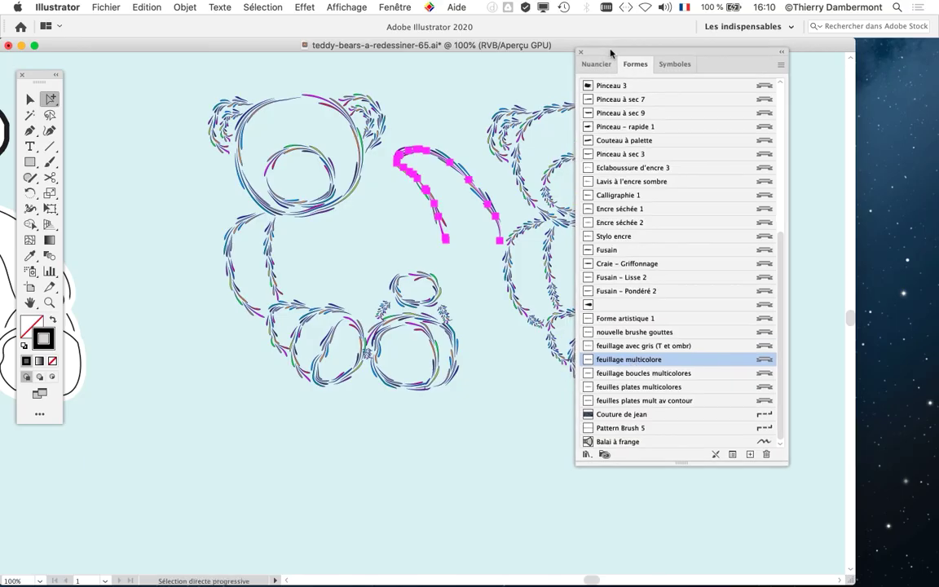
left_click_drag(611, 52, 744, 80)
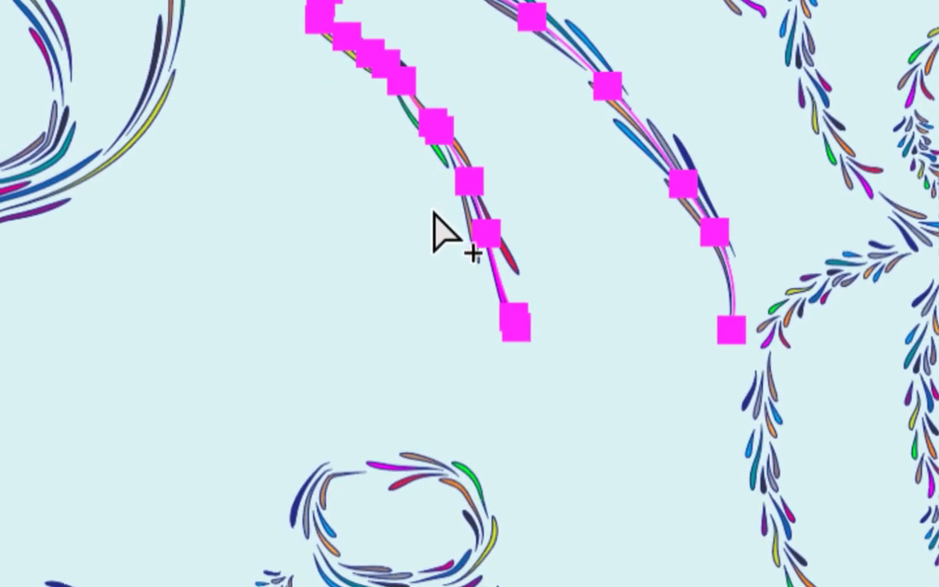
- Select the first bear's right paw and outer foot curve, and pull the sole's inner outline out of the foot
left_click(426, 283)
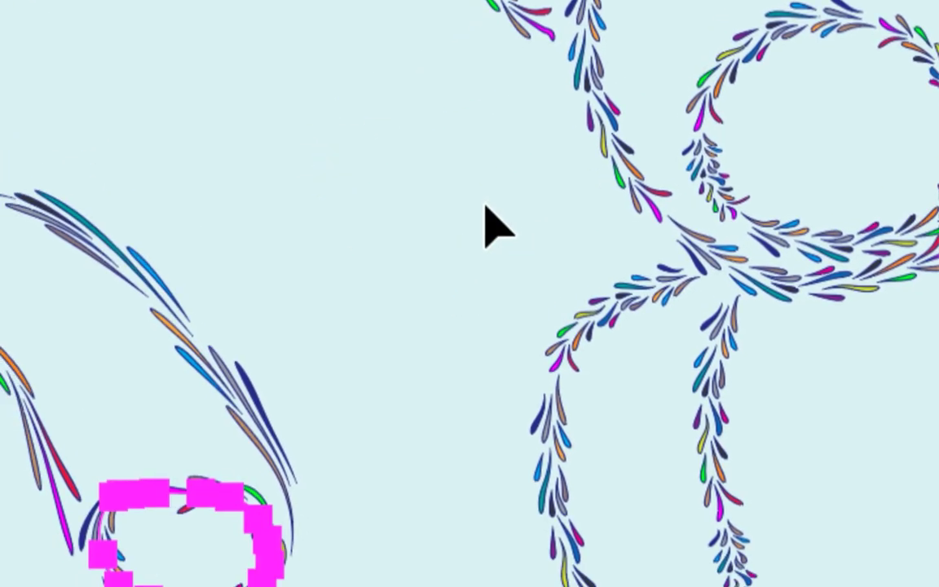
left_click(534, 367)
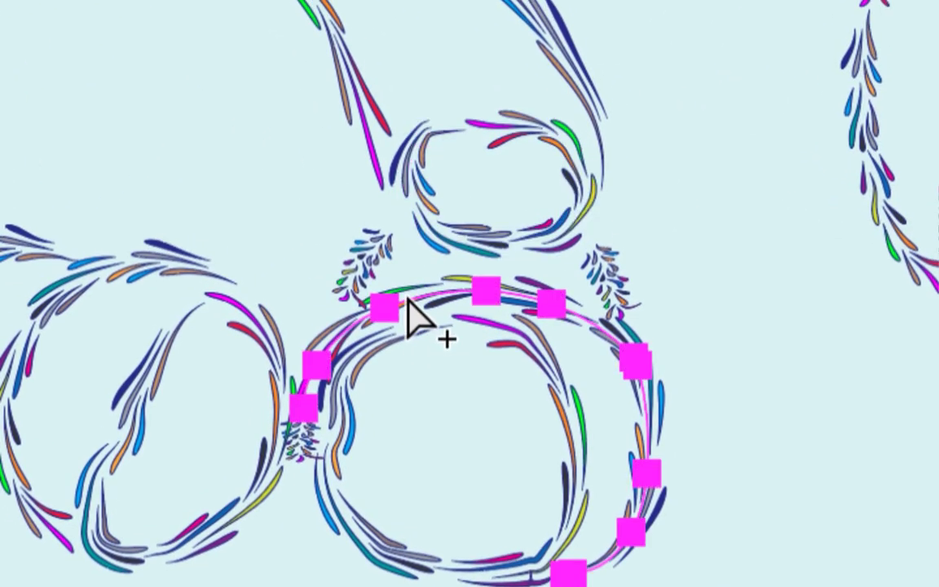
left_click(465, 293)
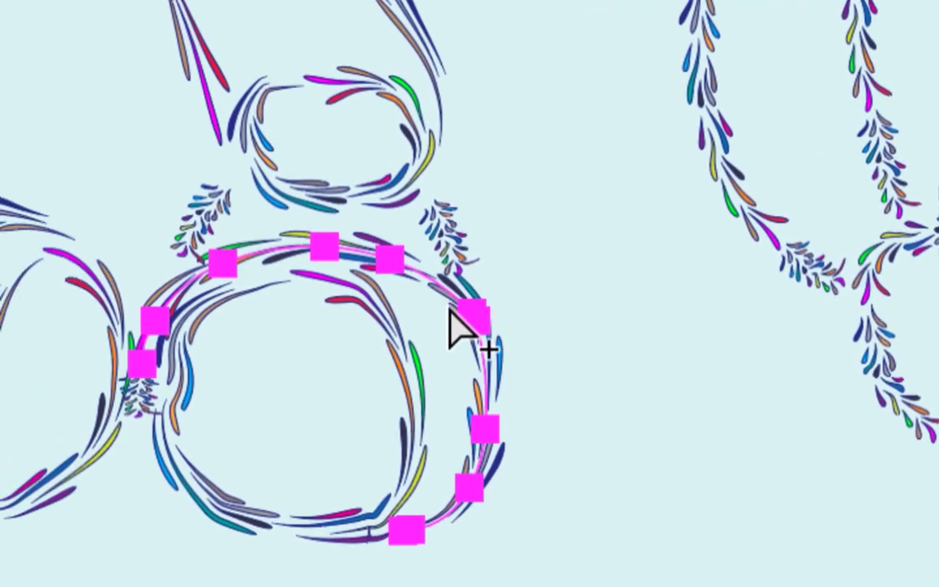
left_click(391, 334)
left_click_drag(408, 340, 764, 391)
left_click_drag(522, 346, 516, 337)
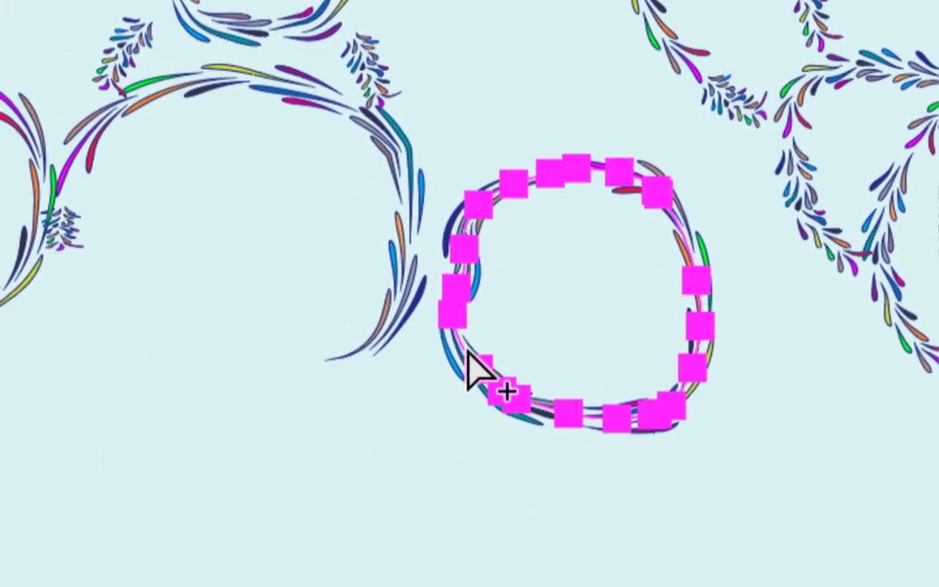
left_click(506, 375)
left_click(575, 331)
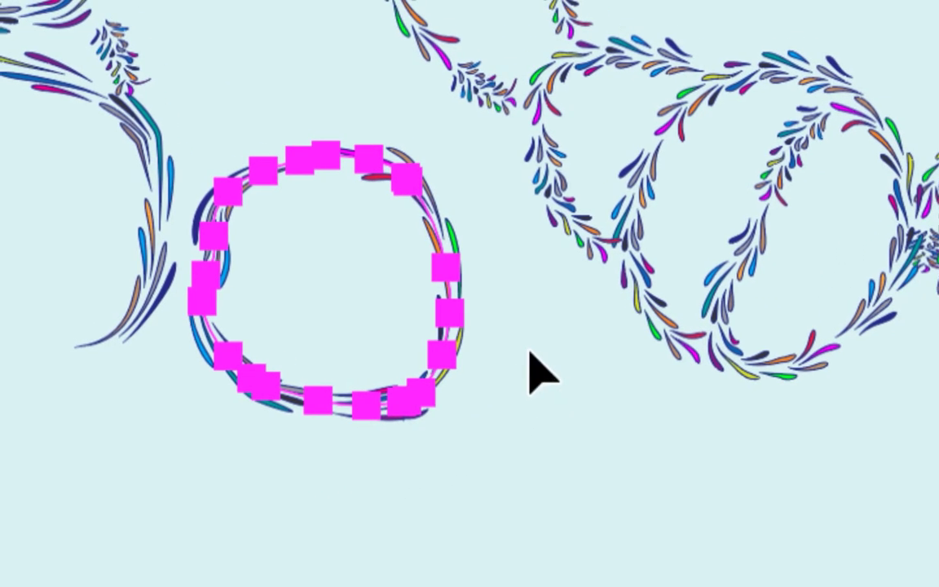
- Examine the detached sole path in Outline view, and pull the outer foot curve away from the first bear
key("ctrl+y")
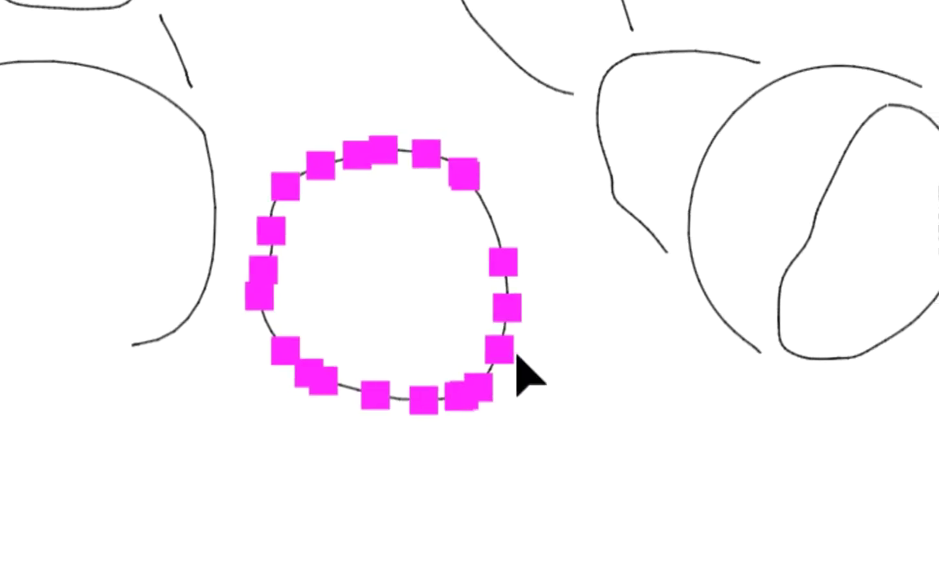
left_click(430, 315)
mouse_move(430, 315)
left_mouse_down()
mouse_move(310, 462)
mouse_move(226, 527)
mouse_move(223, 541)
left_mouse_up()
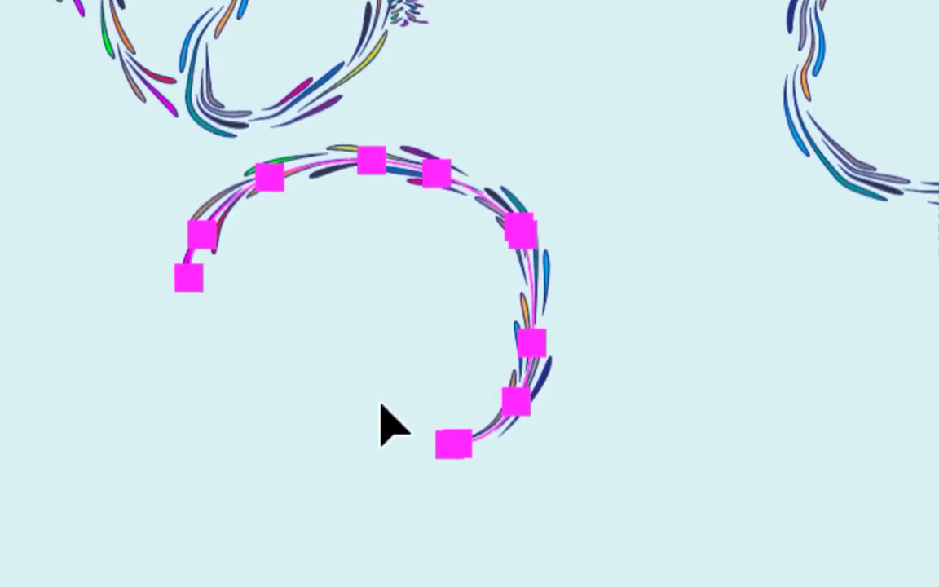
left_click(363, 360)
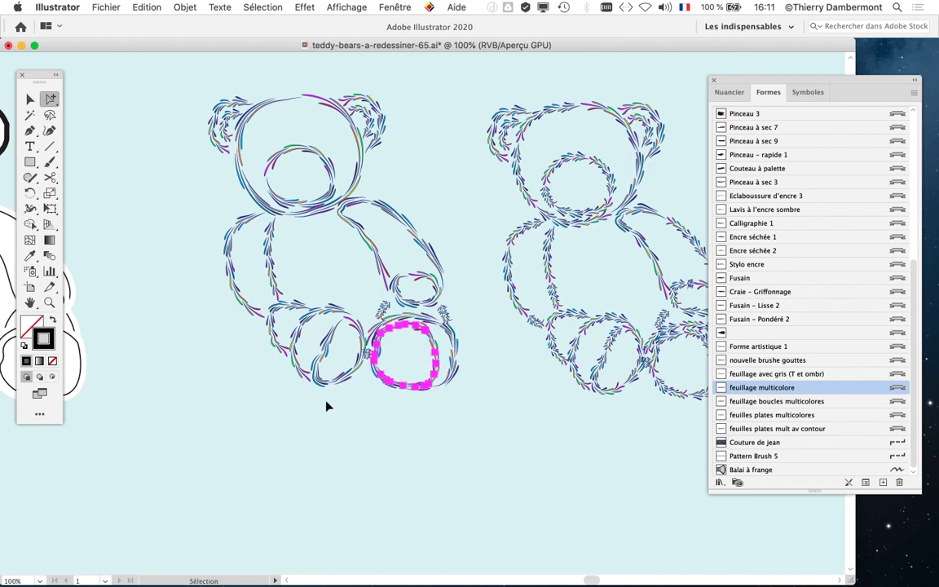
- Go to the second leaf-stroked bear and pull two separate stroke segments of its right arm away from the body
key("super+equal")
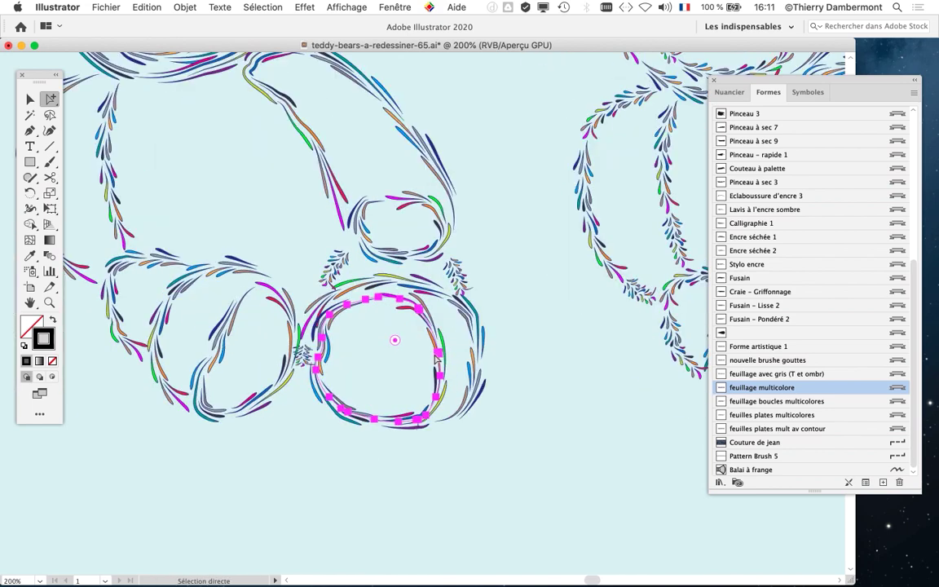
key("super+minus")
left_click_drag(509, 362, 258, 380)
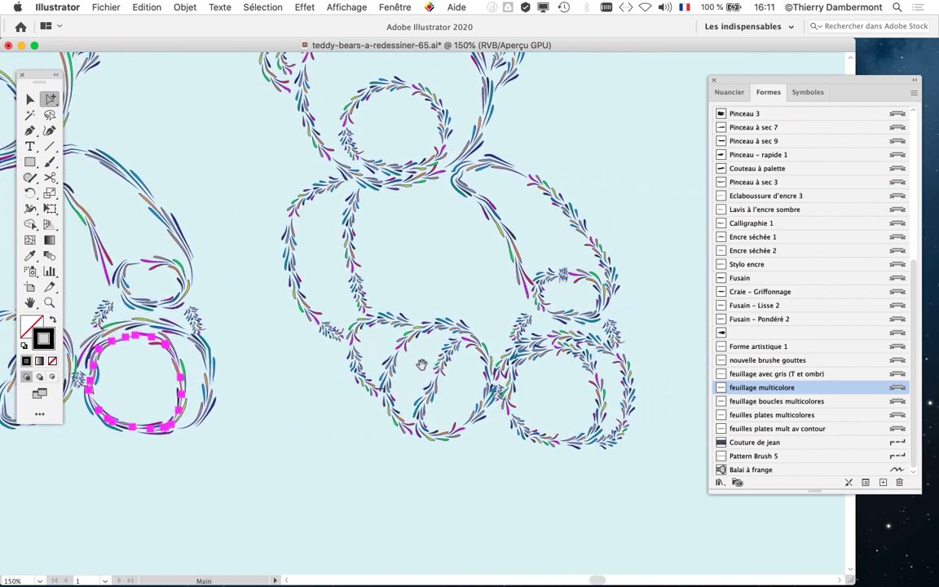
left_click_drag(422, 365, 286, 323)
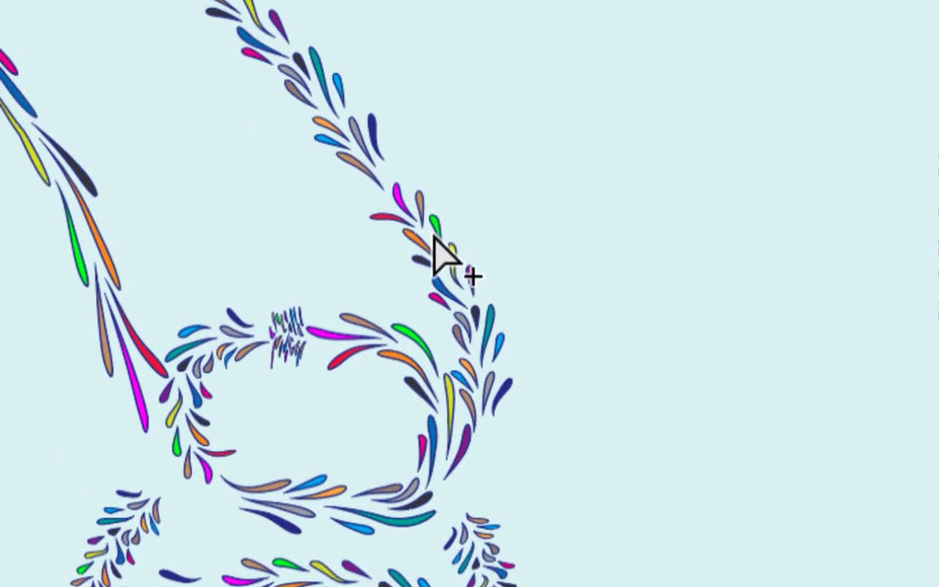
left_click(430, 237)
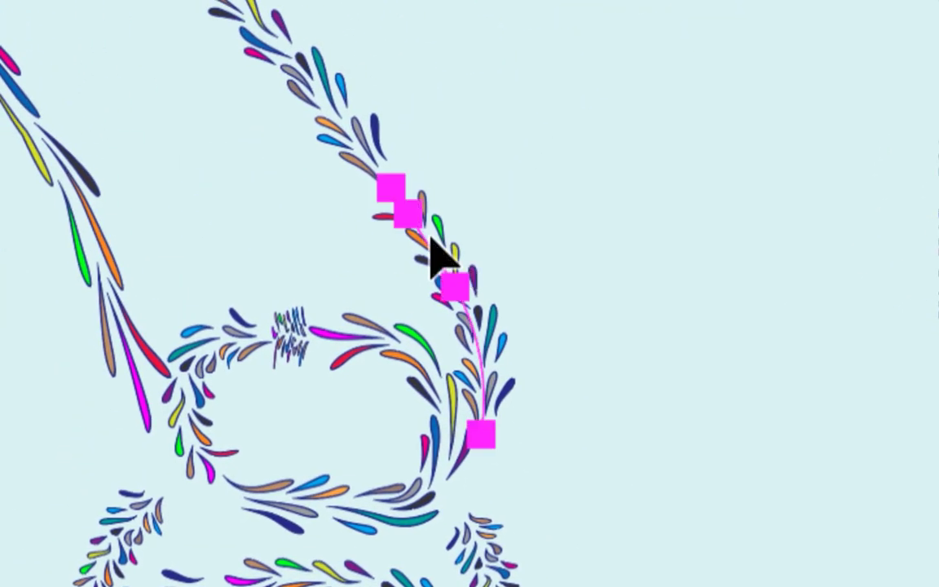
left_click_drag(430, 252, 618, 249)
left_click(357, 114)
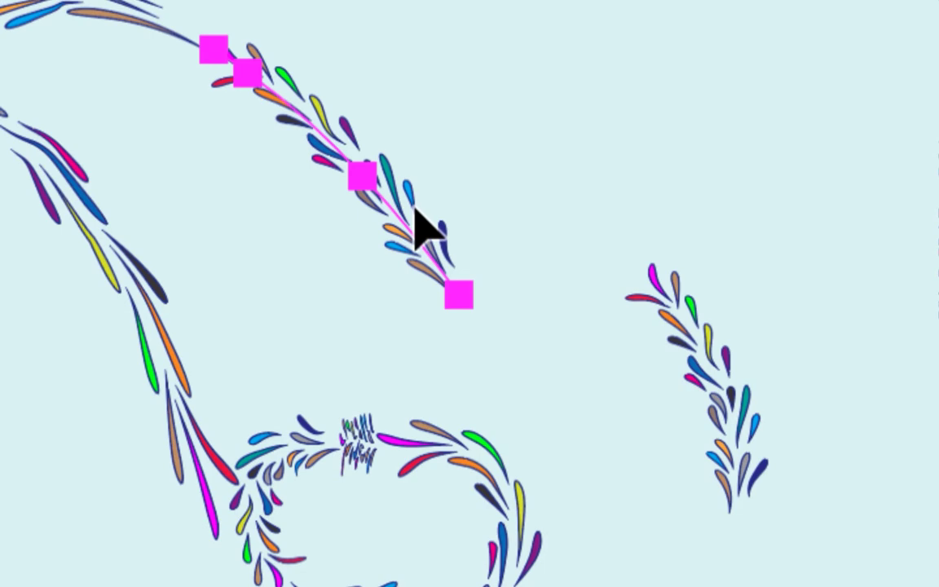
left_click_drag(416, 214, 543, 133)
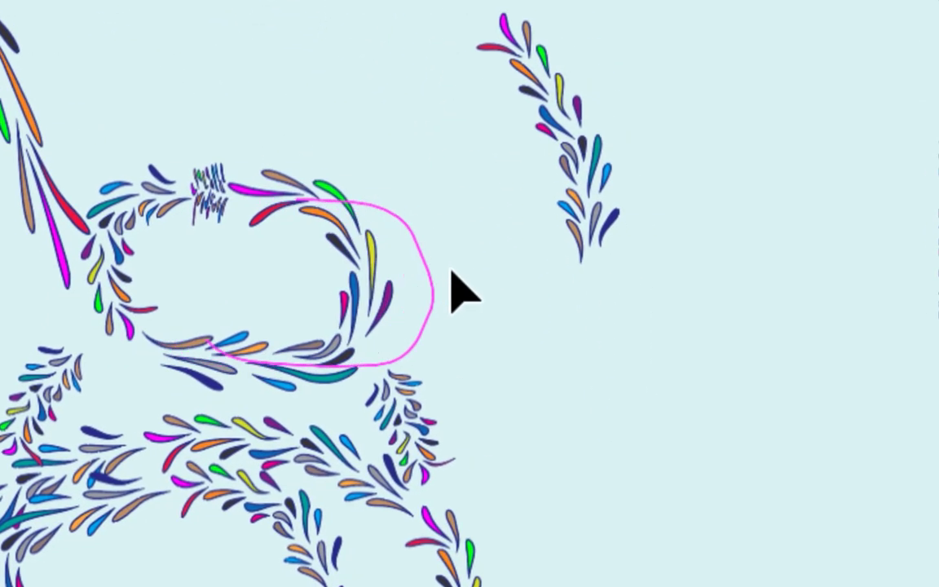
- Pull the second bear's right paw segment and the side and lower segments of its foot outward
left_click_drag(461, 290, 530, 318)
left_click(459, 361)
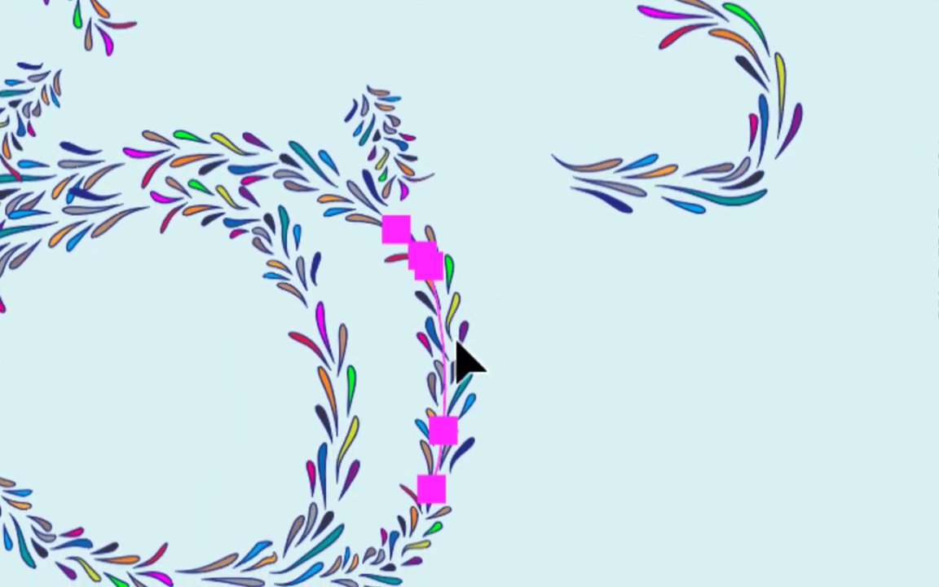
left_click_drag(459, 361, 498, 375)
left_click(453, 405)
mouse_move(453, 405)
left_mouse_down()
mouse_move(476, 430)
mouse_move(436, 426)
left_mouse_up()
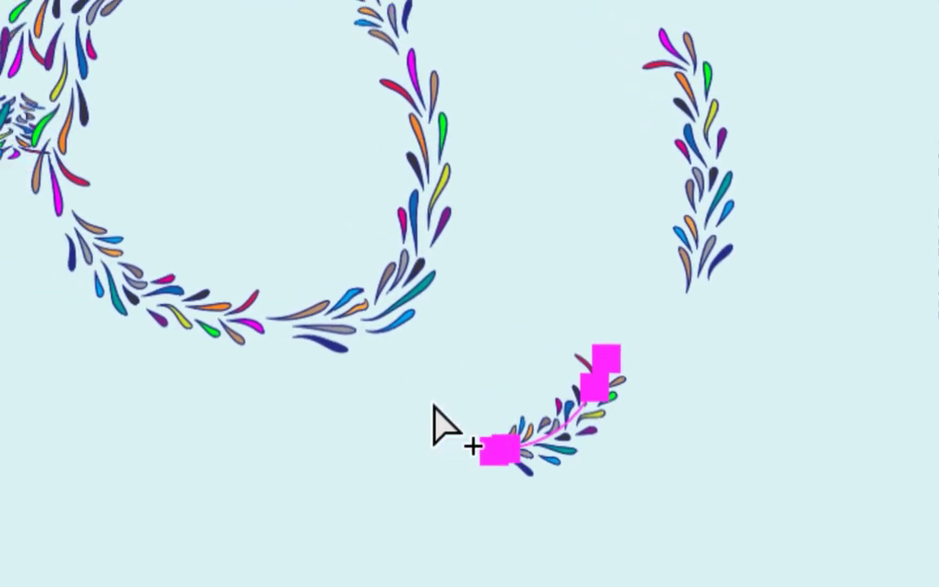
left_click(373, 427)
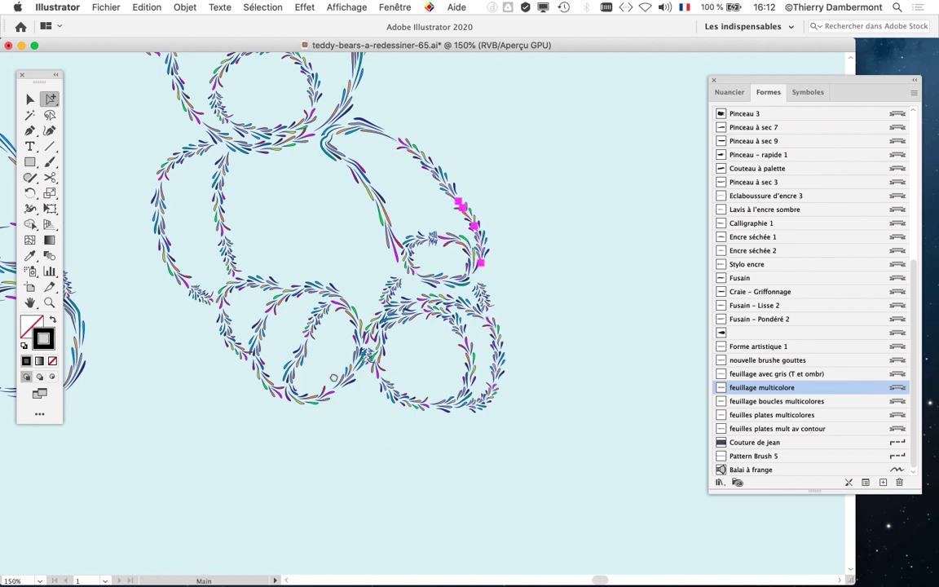
- Select the first bear's right arm and muzzle outlines to examine their continuous paths, keeping Group Selection as the active tool
scroll(333, 377, "left", 15)
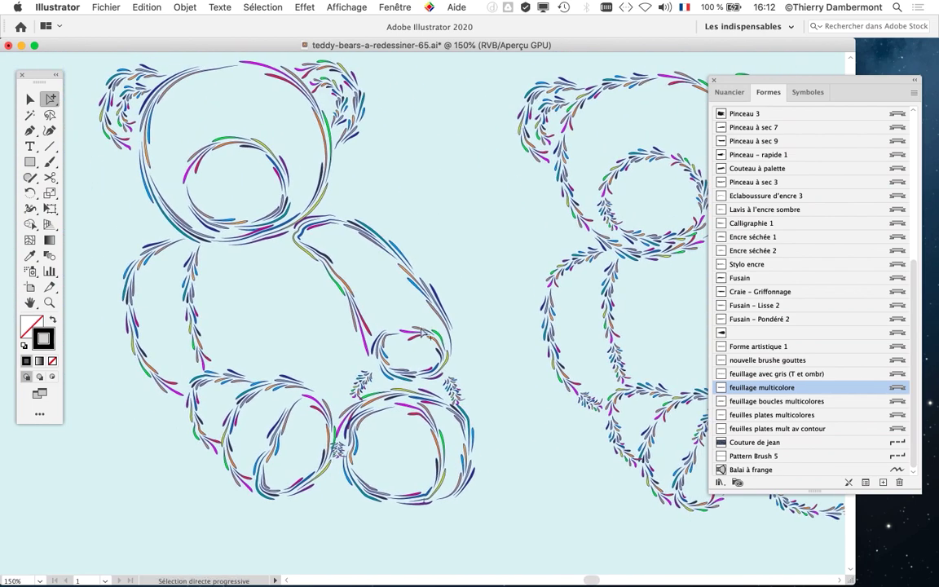
scroll(410, 266, "up", 2)
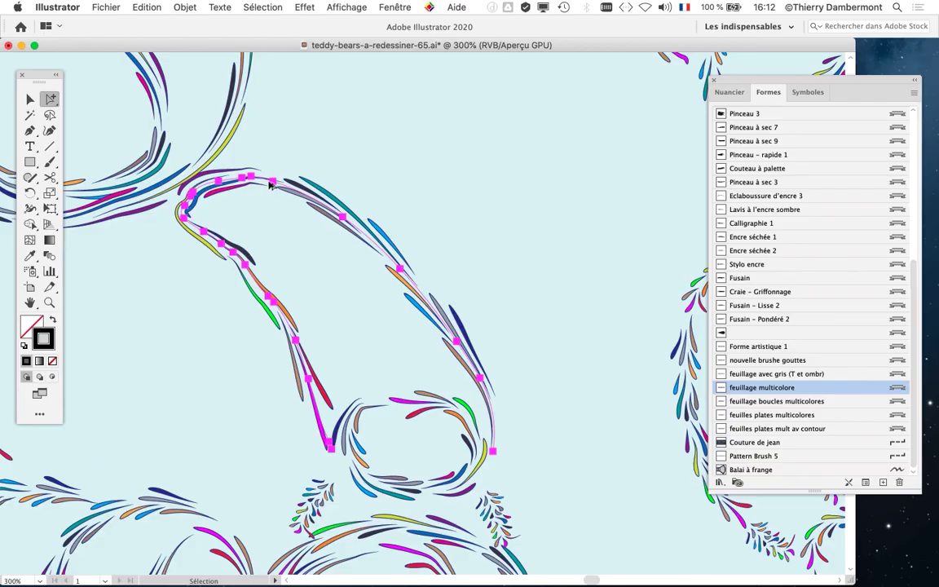
scroll(323, 206, "down", 3)
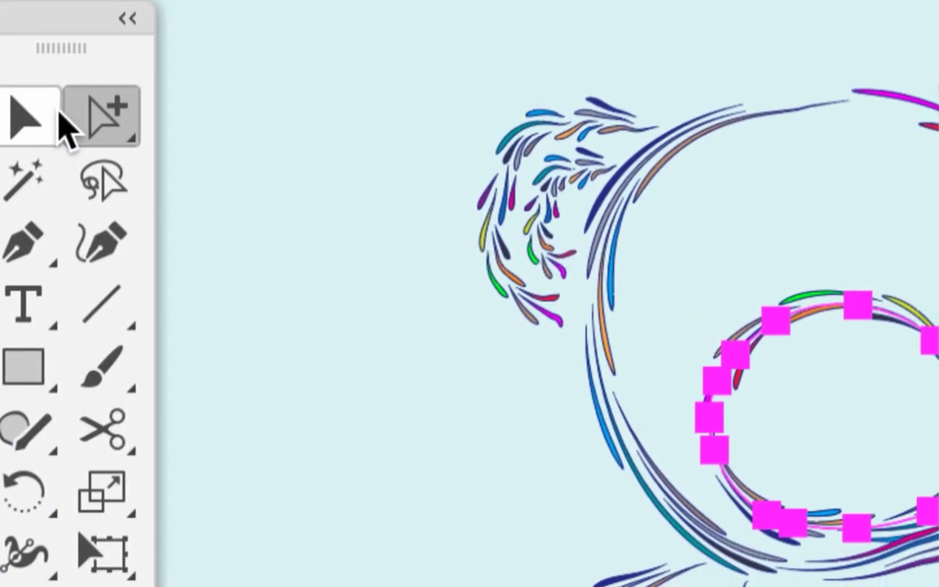
left_click(72, 114)
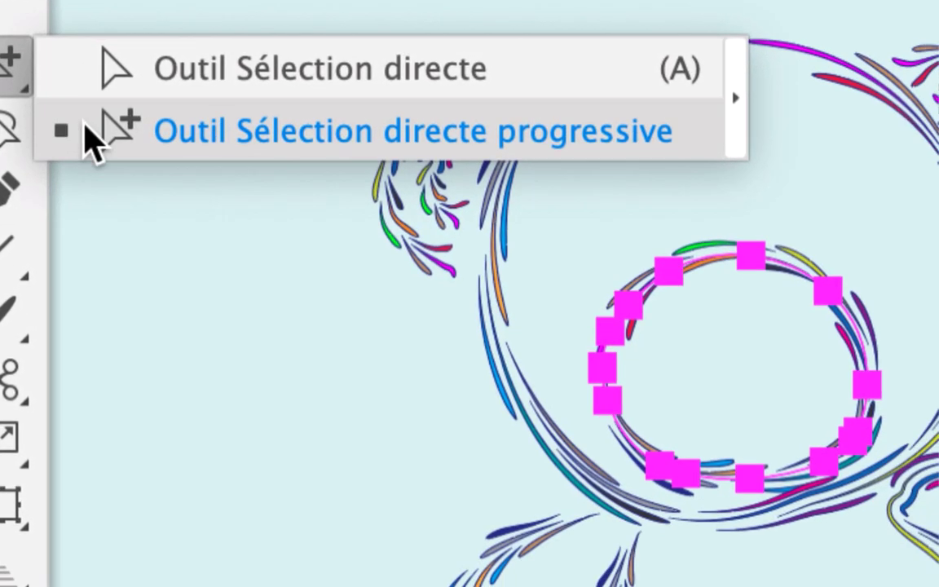
left_click(88, 128)
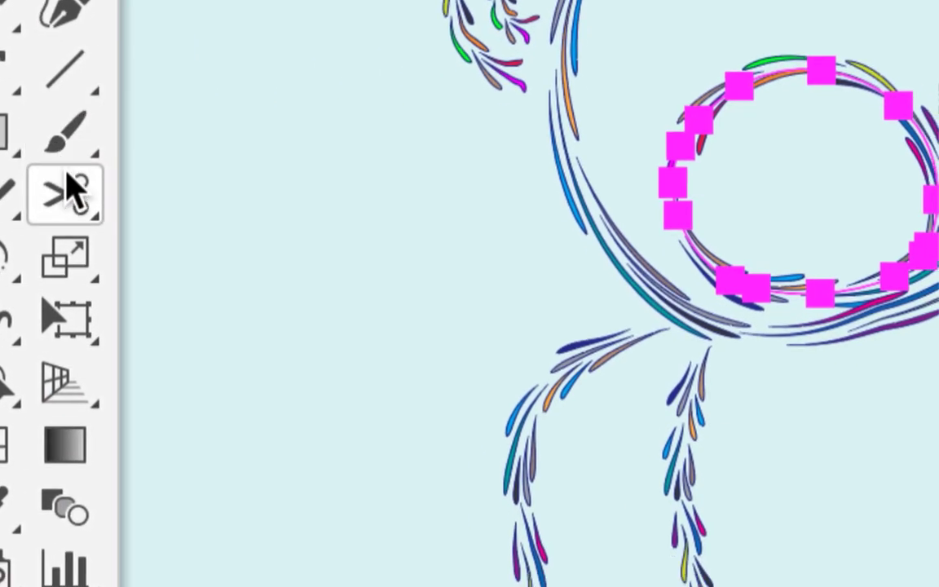
- Switch to the Eraser tool briefly and make the Scissors tool active for cutting the first bear's muzzle outline
left_click(66, 183)
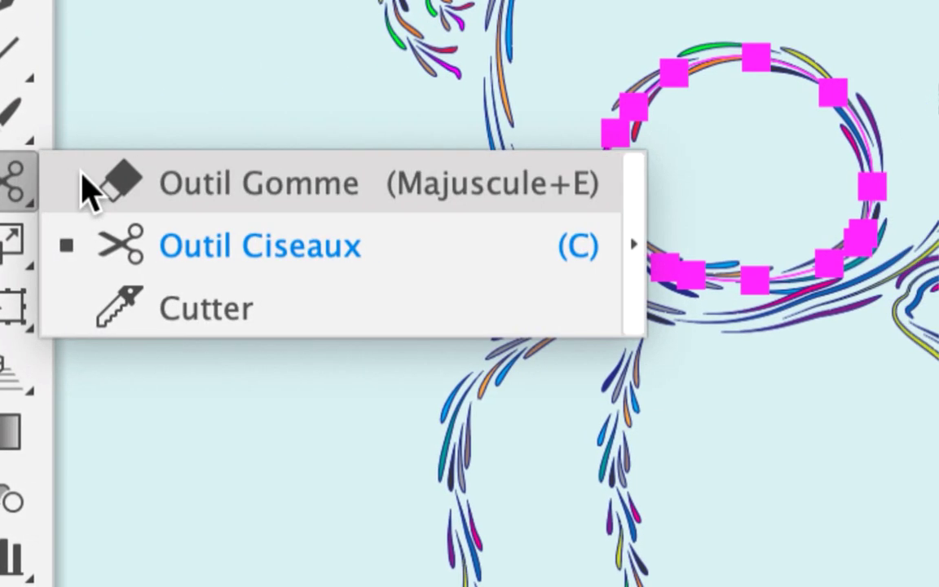
left_click(147, 181)
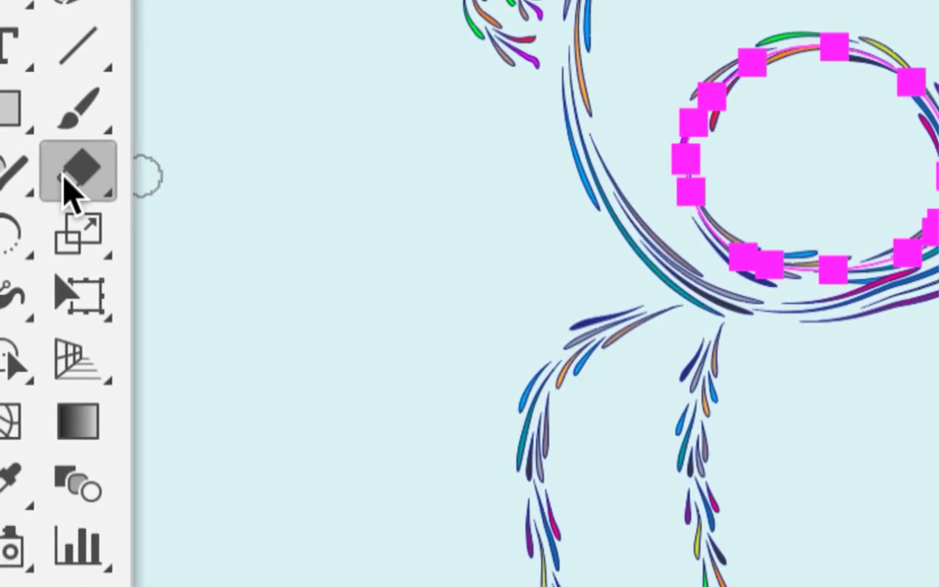
left_click(69, 189)
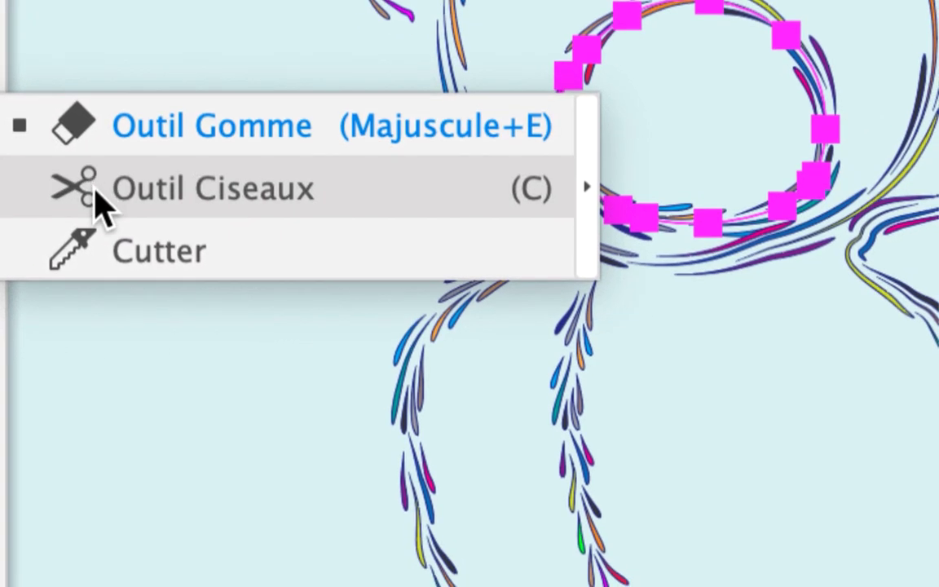
left_click(100, 196)
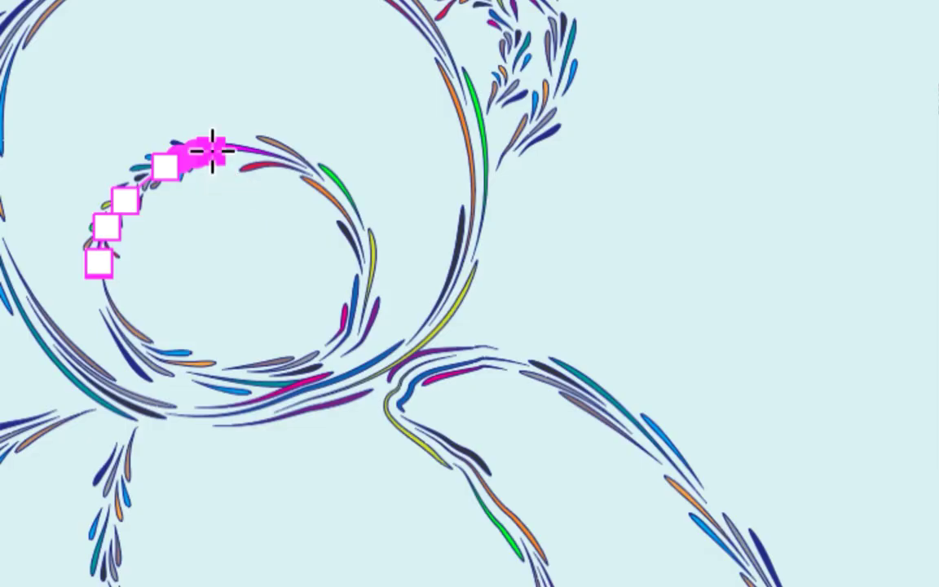
- Cut the first leaf-stroked bear's muzzle outline on its right side with the Scissors tool
scroll(212, 163, "down", 3)
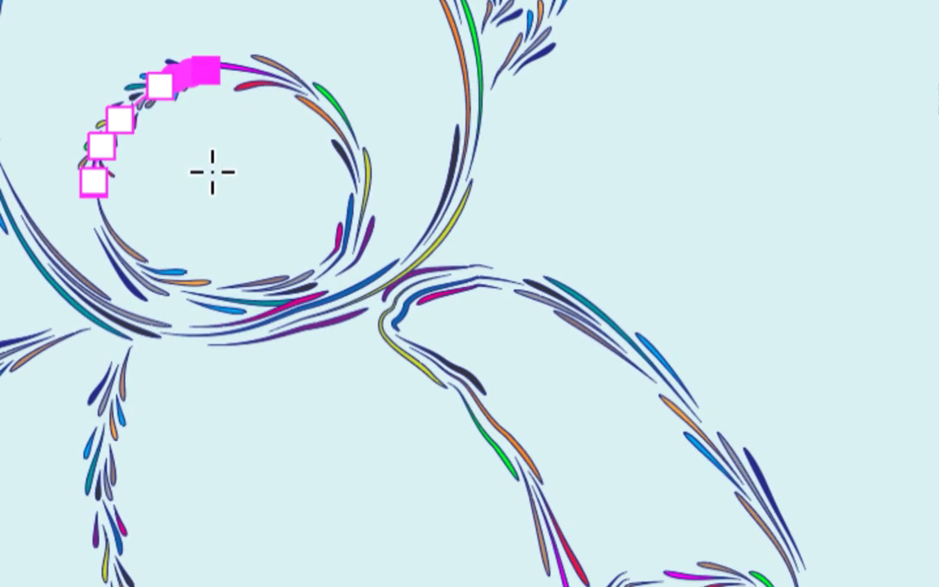
scroll(212, 170, "right", 3)
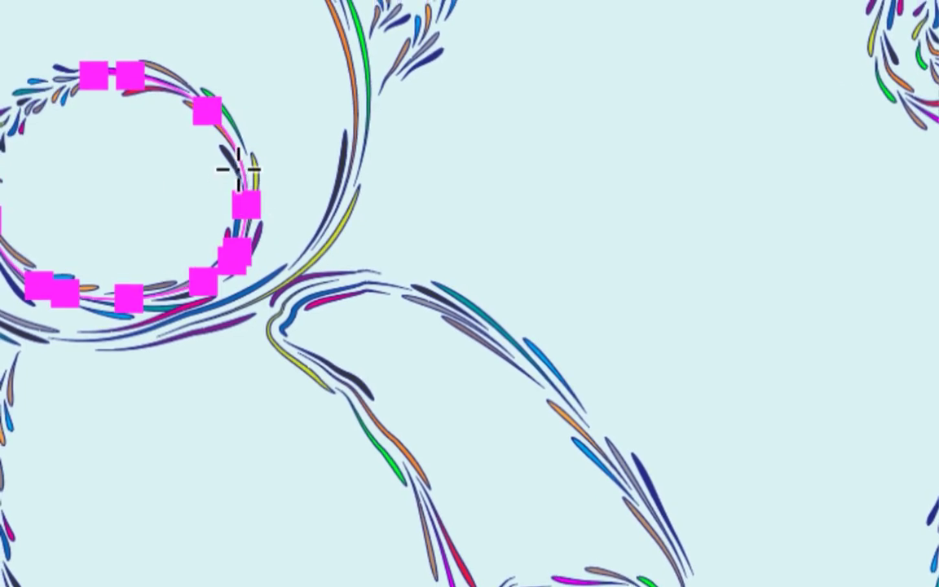
left_click(239, 170)
scroll(239, 169, "down", 3)
scroll(241, 172, "right", 5)
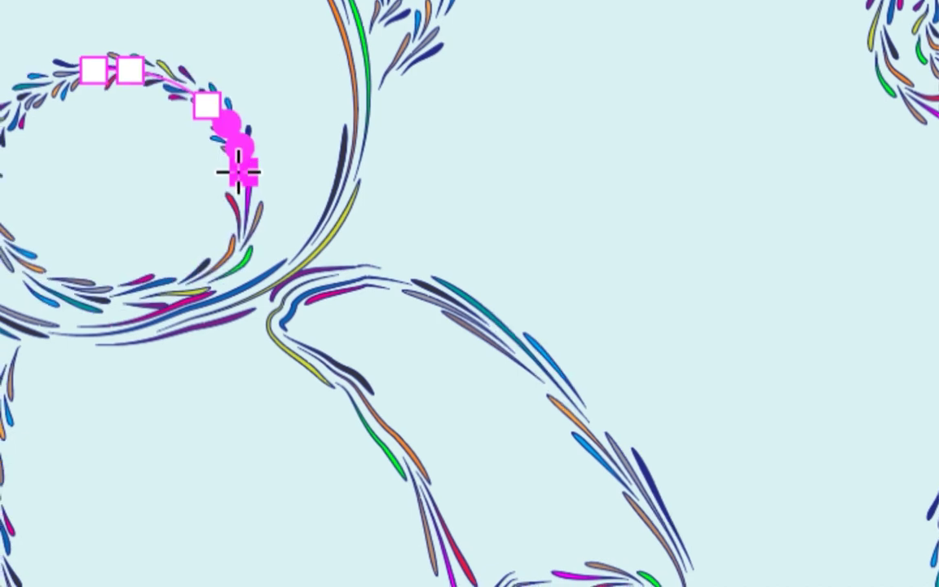
scroll(348, 204, "right", 3)
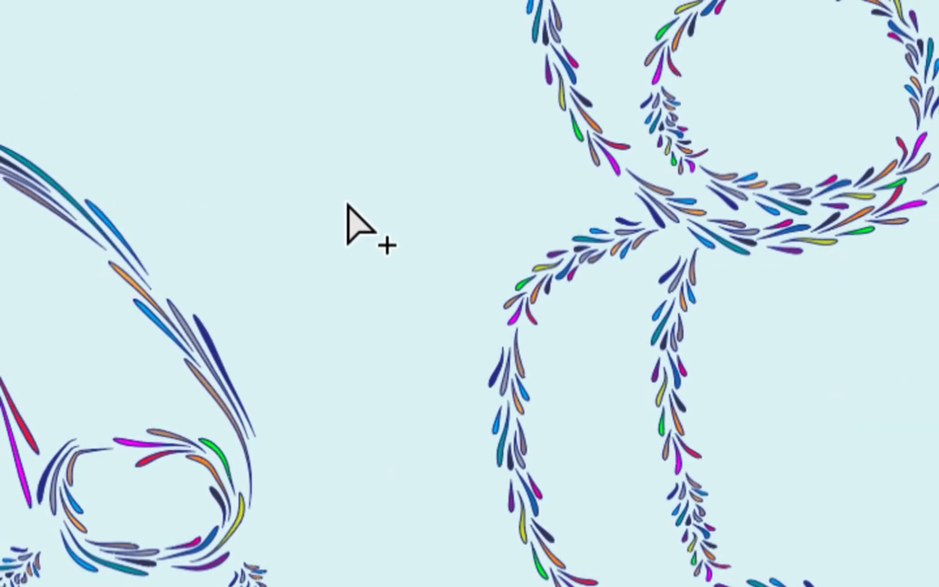
- Select the first bear's right arm outline and cut it into shorter segments along its upper edge
scroll(308, 204, "left", 4)
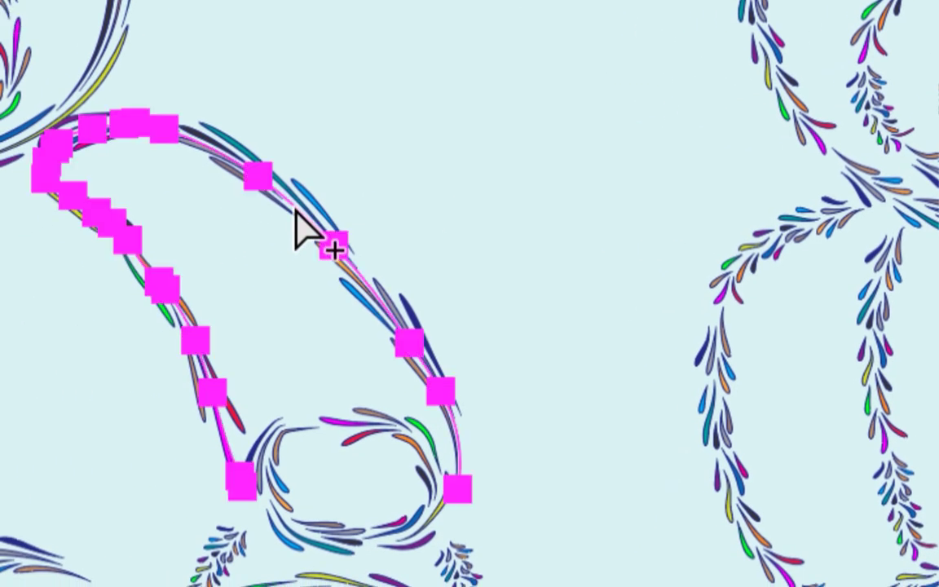
scroll(296, 216, "left", 2)
scroll(279, 203, "up", 2)
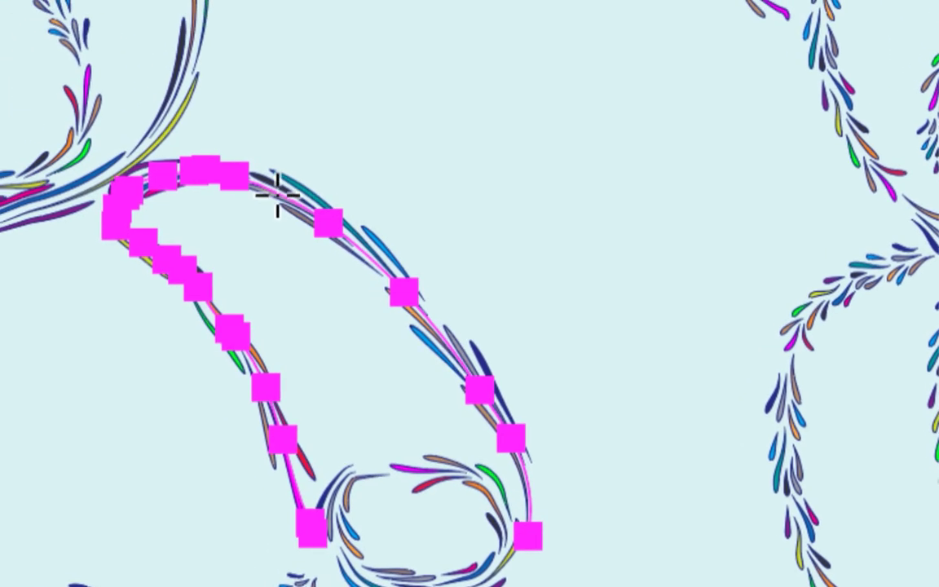
scroll(293, 220, "down", 4)
scroll(310, 245, "right", 4)
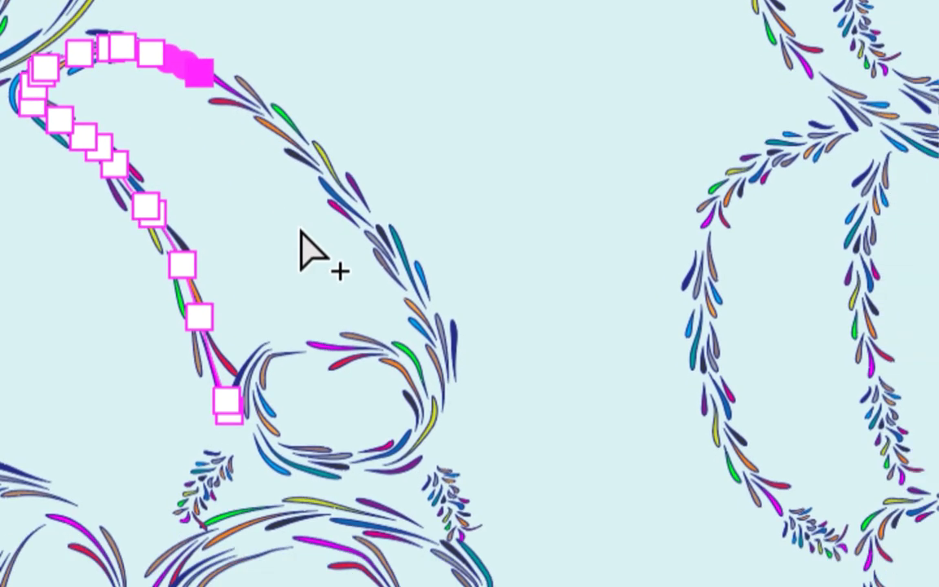
scroll(318, 237, "up", 2)
scroll(313, 233, "left", 1)
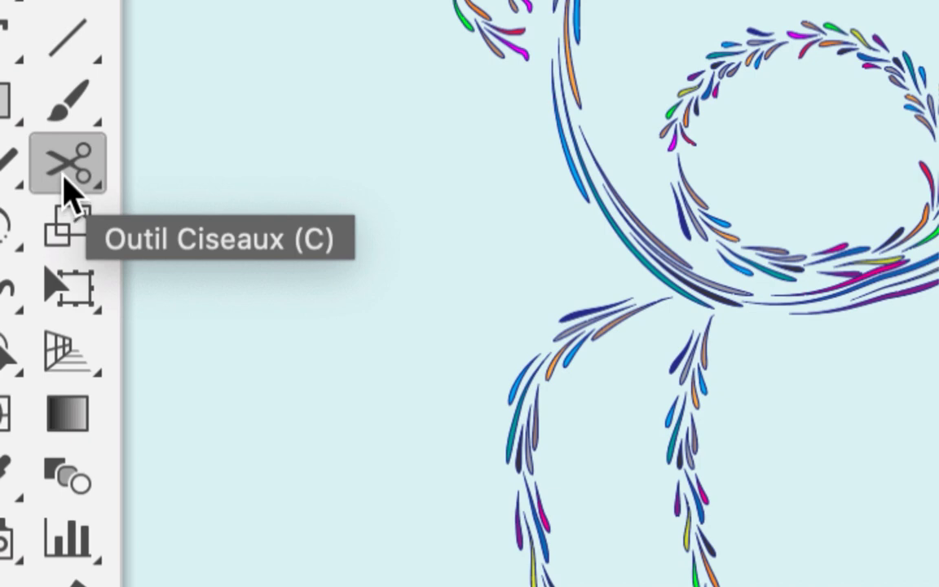
- Cut the first bear's left arm outline near the shoulder and the line along the left side of its body with Scissors
left_click(157, 234)
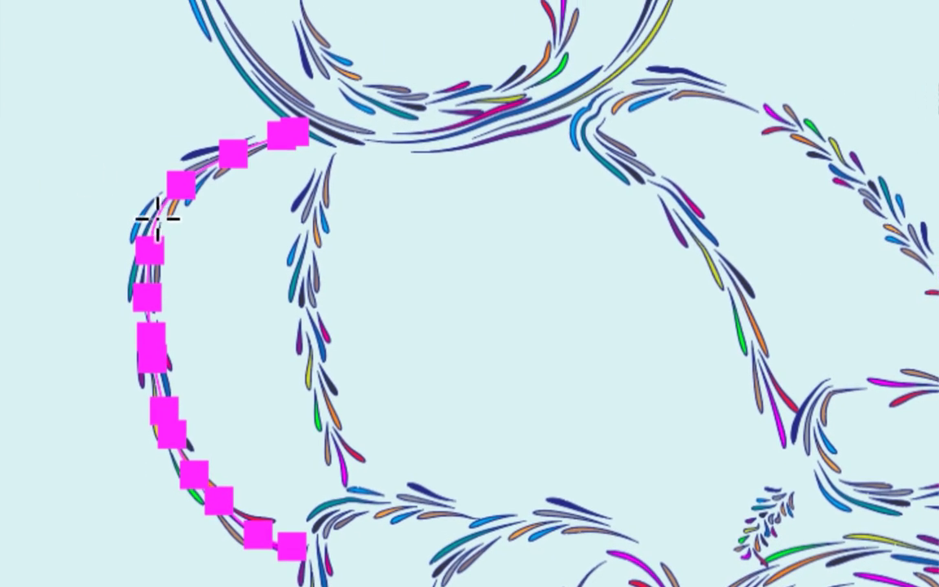
left_click(157, 218)
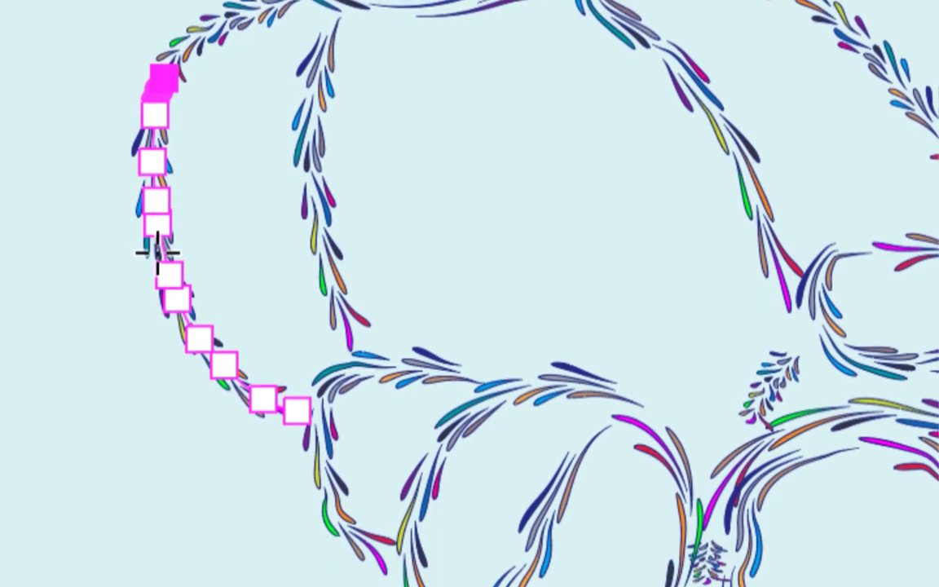
left_click(325, 243)
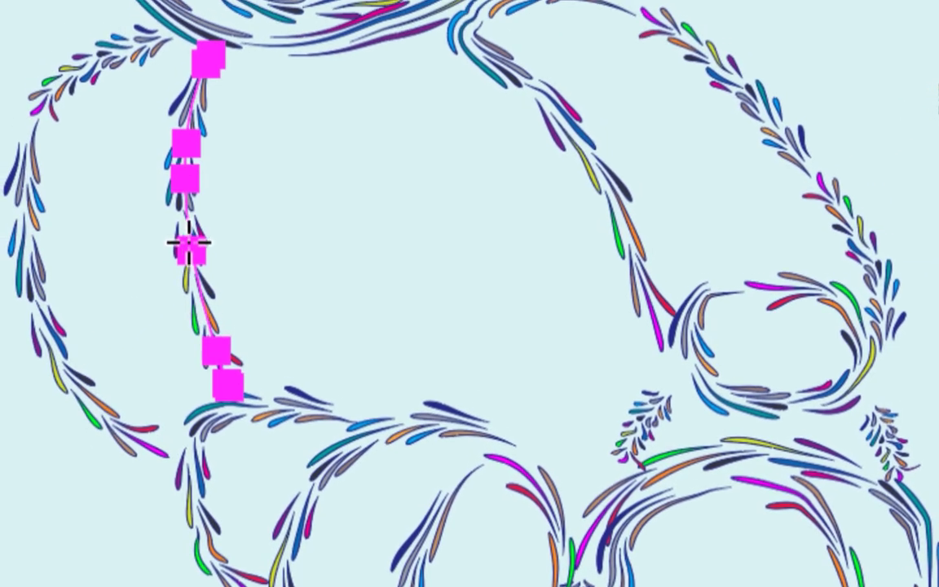
left_click(190, 236)
- Cut the inner line of the first bear's right arm and the sole outline of its left foot
left_click(281, 238)
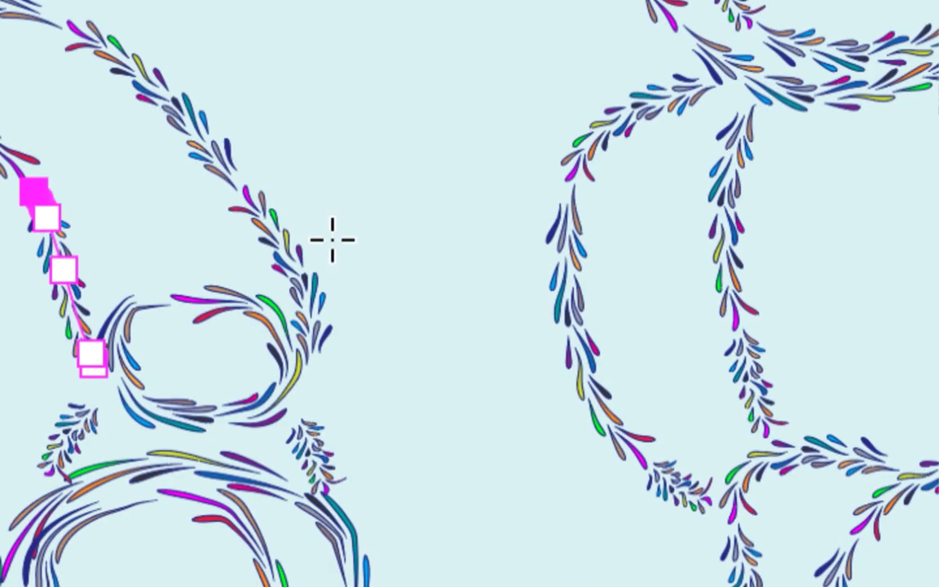
left_click(238, 316)
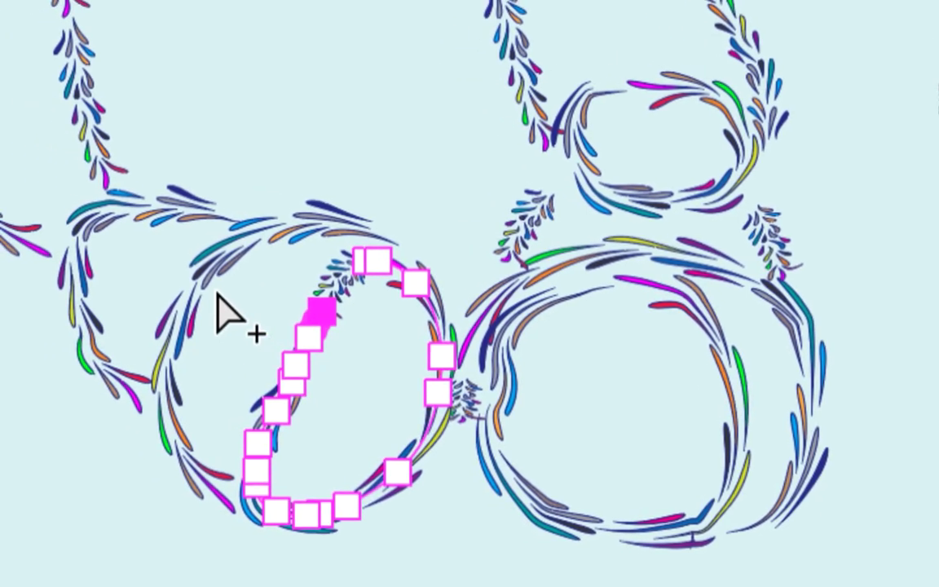
left_click(123, 246)
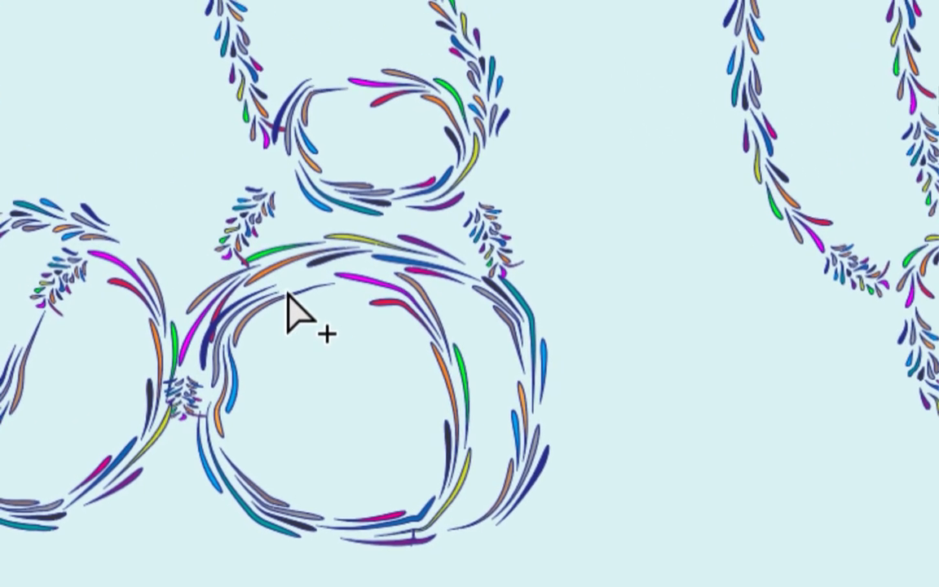
- Cut the first bear's right foot sole outline at its upper right and along its lower edge
left_click(587, 307)
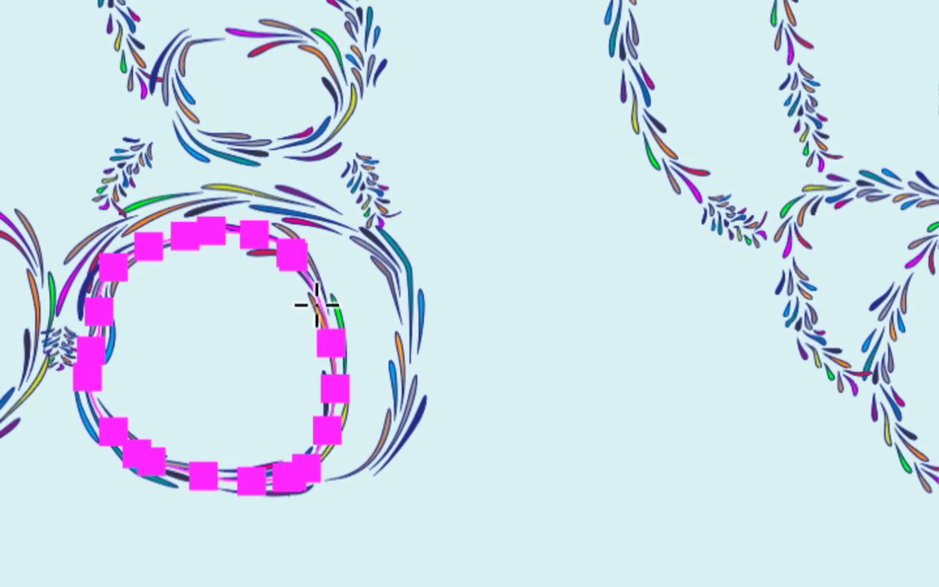
key("a")
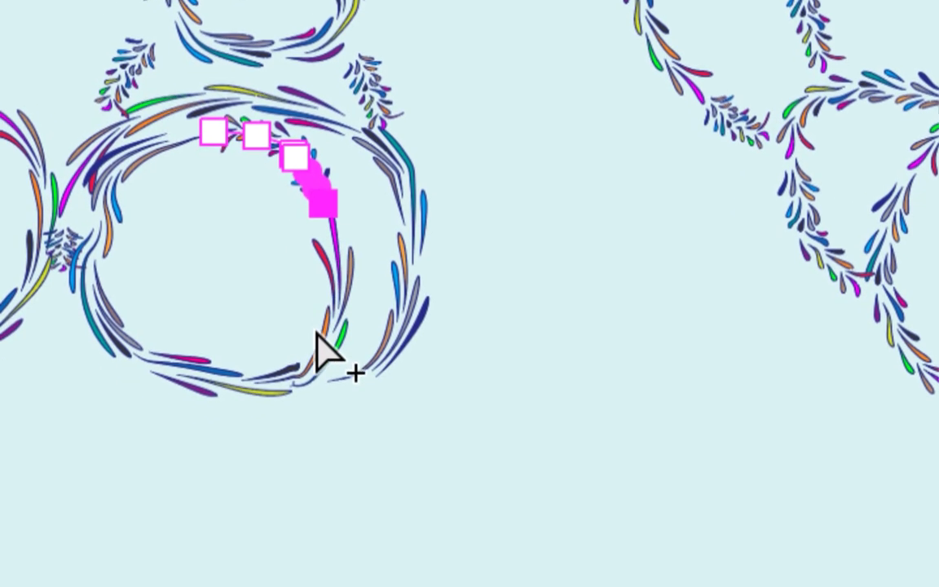
left_click(322, 441)
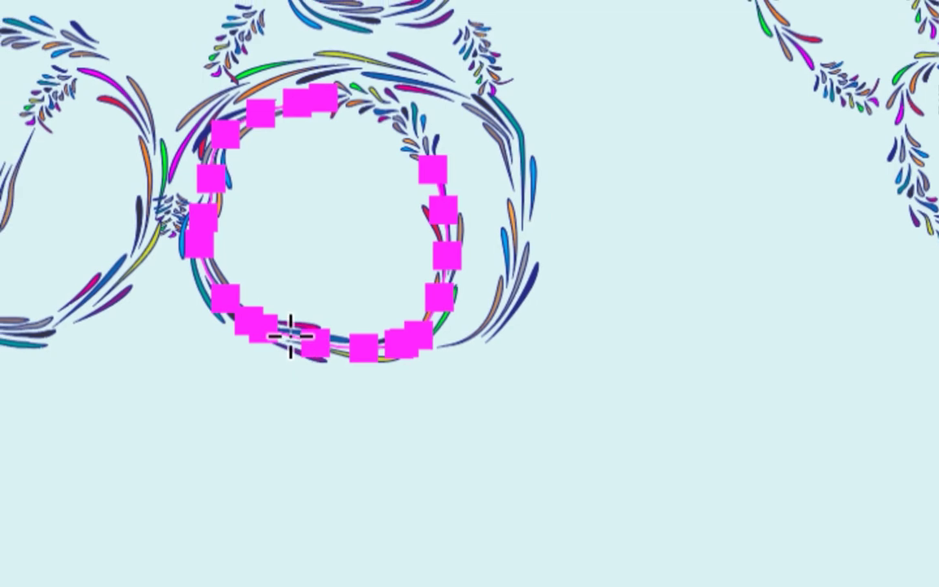
left_click(199, 268)
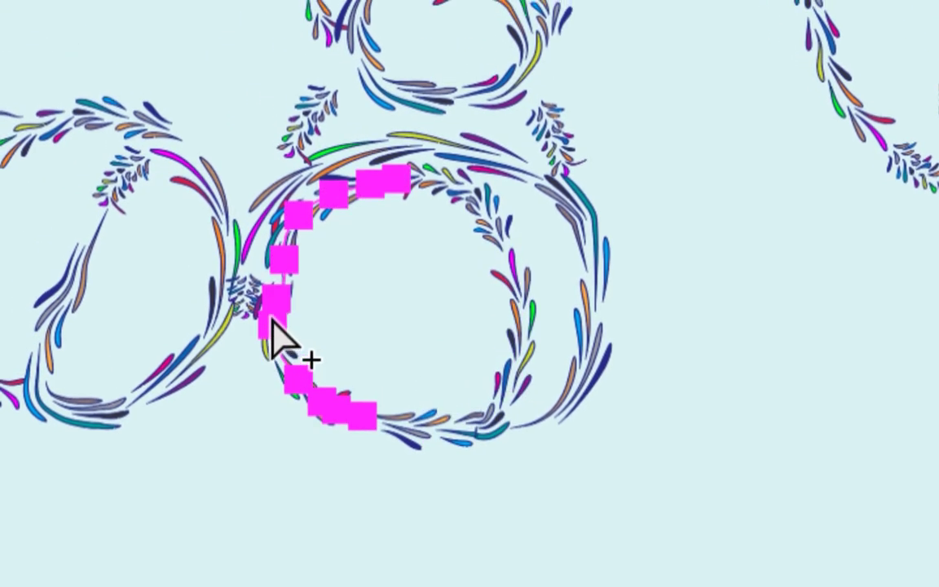
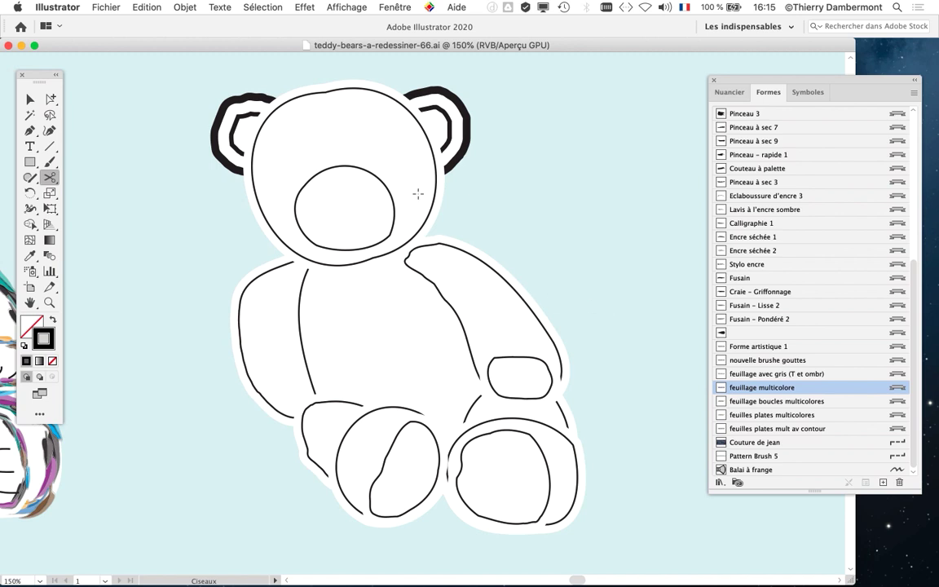
- Go to the plain black-outlined bear and select its head, muzzle and body shapes one by one to examine their paths
key("plus")
key("super+minus")
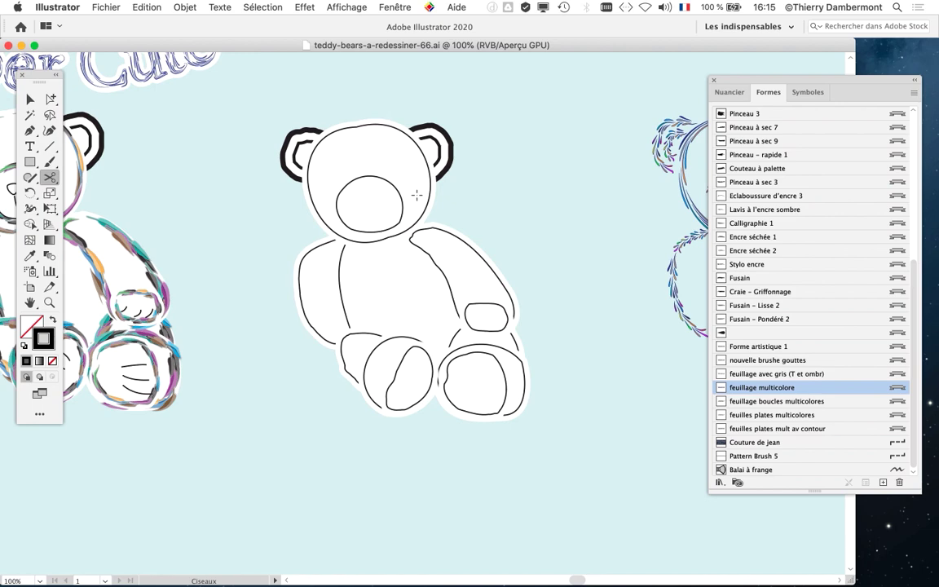
scroll(456, 349, "up", 3)
scroll(457, 348, "right", 2)
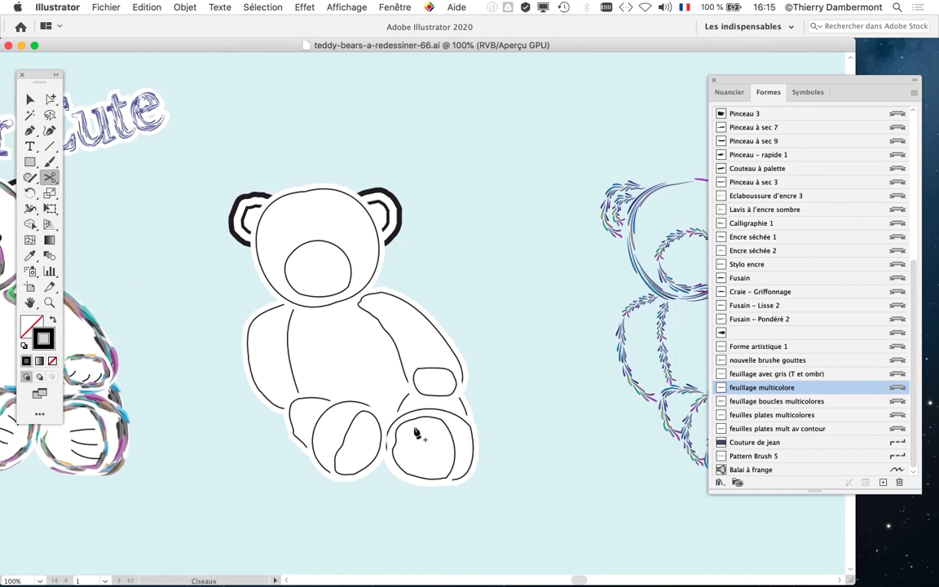
key("super+minus")
scroll(357, 325, "right", 2)
scroll(357, 325, "down", 1)
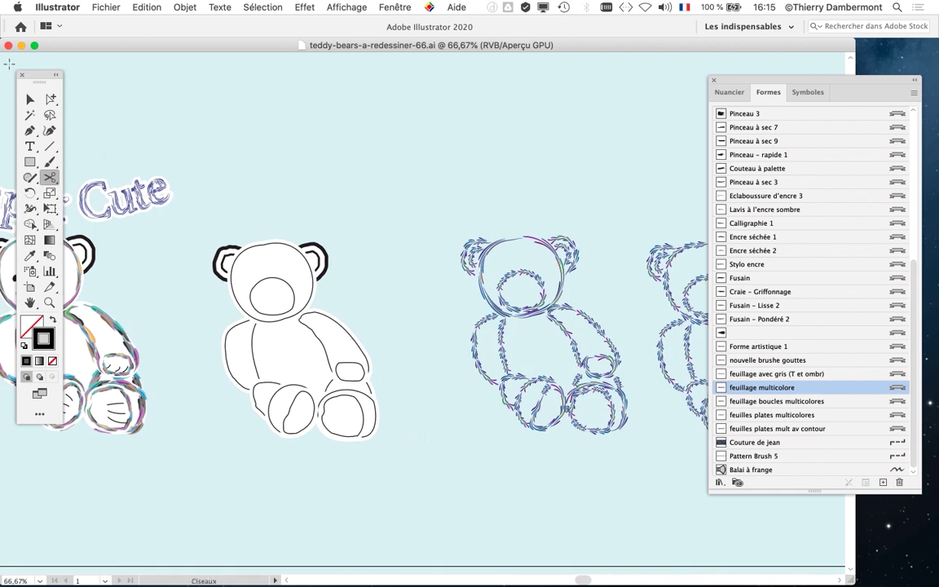
left_click(30, 100)
left_click(274, 262)
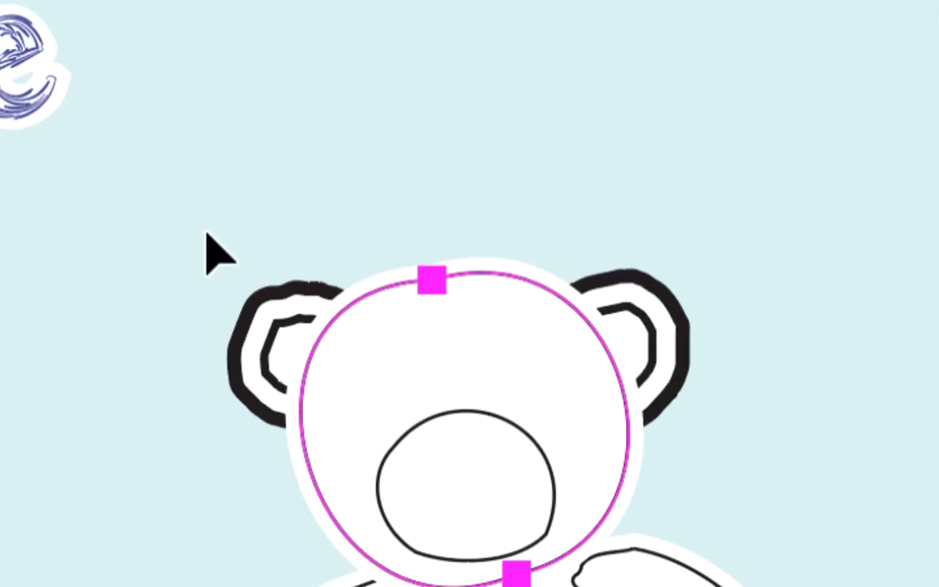
left_click(314, 407)
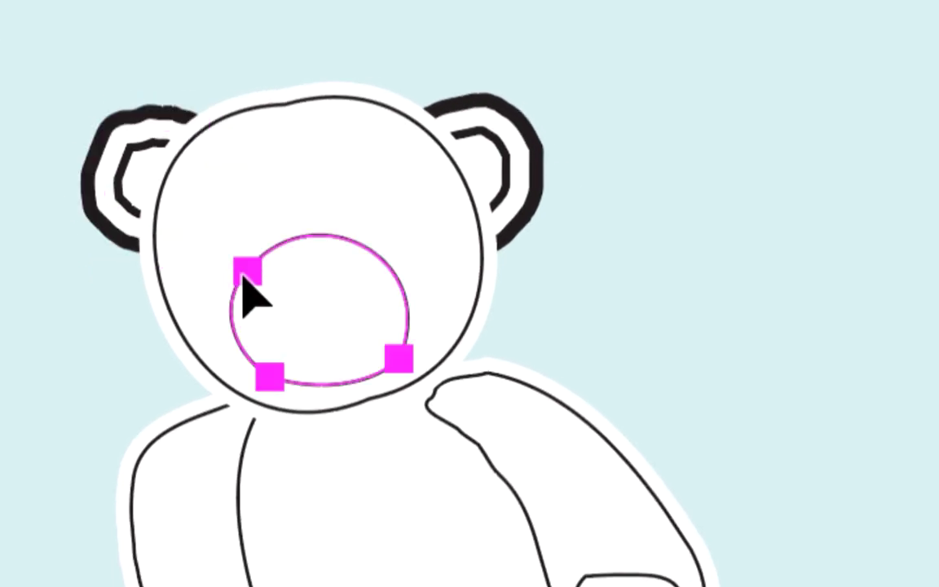
left_click(245, 306)
left_click(232, 383)
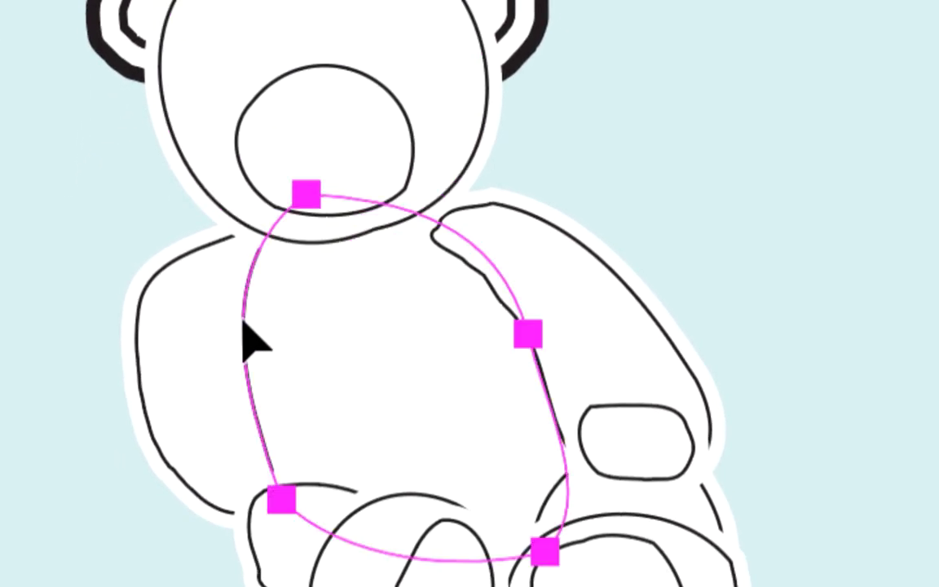
left_click(227, 323)
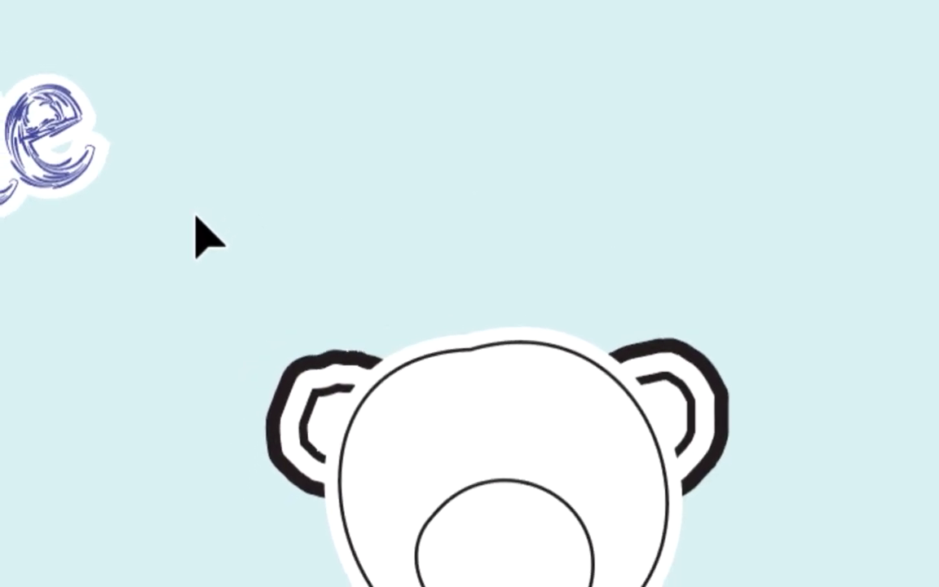
- Select the whole plain black-outlined bear and place a copy of it above the original
left_click_drag(197, 218, 928, 586)
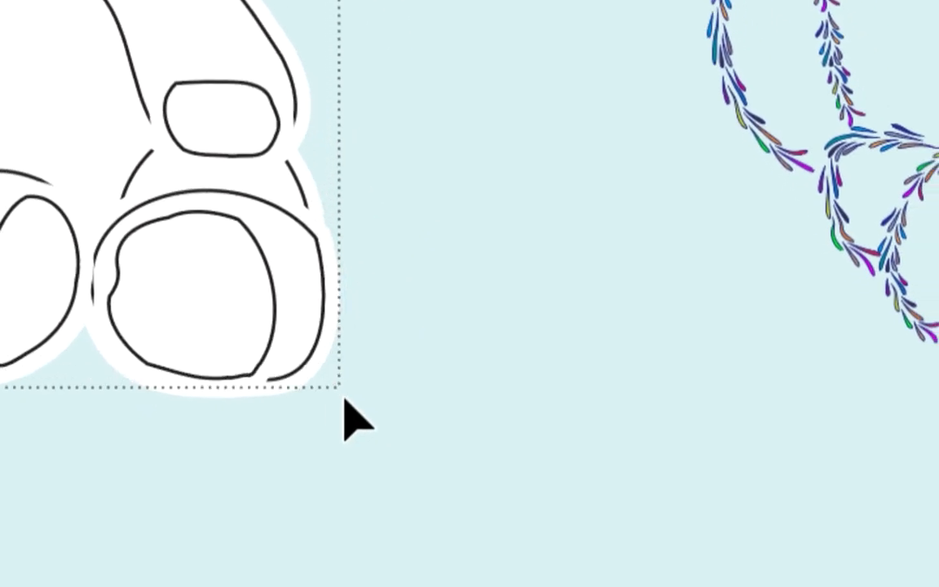
left_click_drag(353, 420, 357, 432)
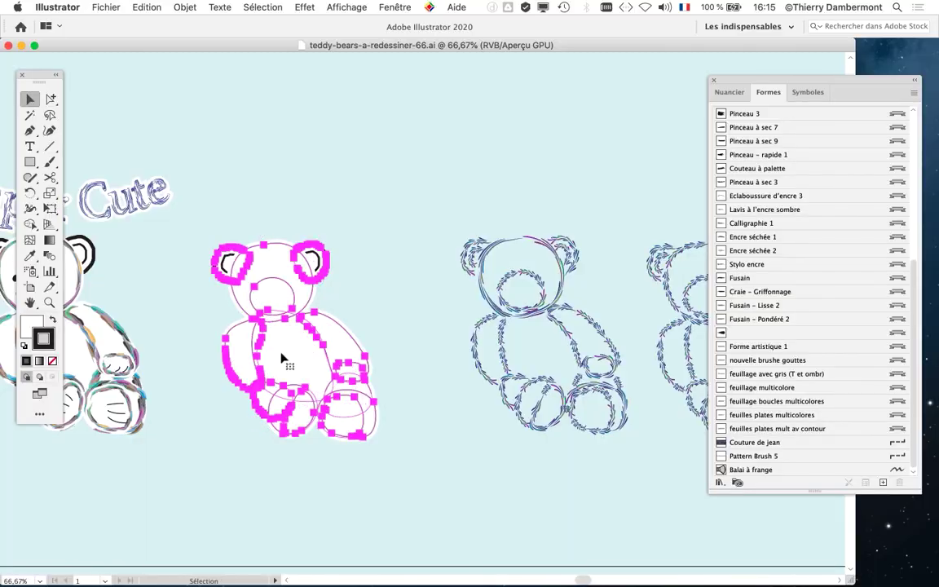
left_click_drag(275, 332, 274, 407)
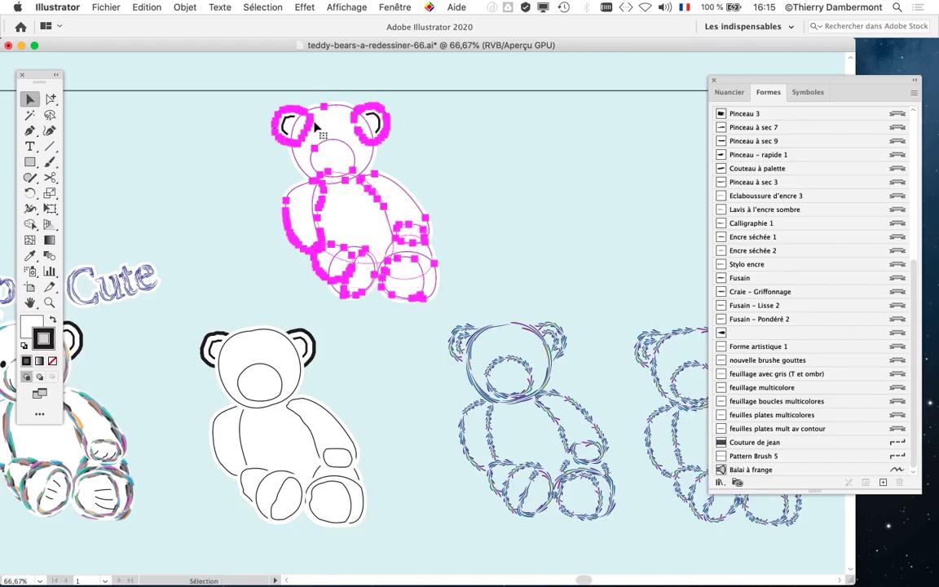
- Examine the copied bear's paths and anchor points up close, and compare it with the other bears on the artboard
scroll(314, 125, "up", 1)
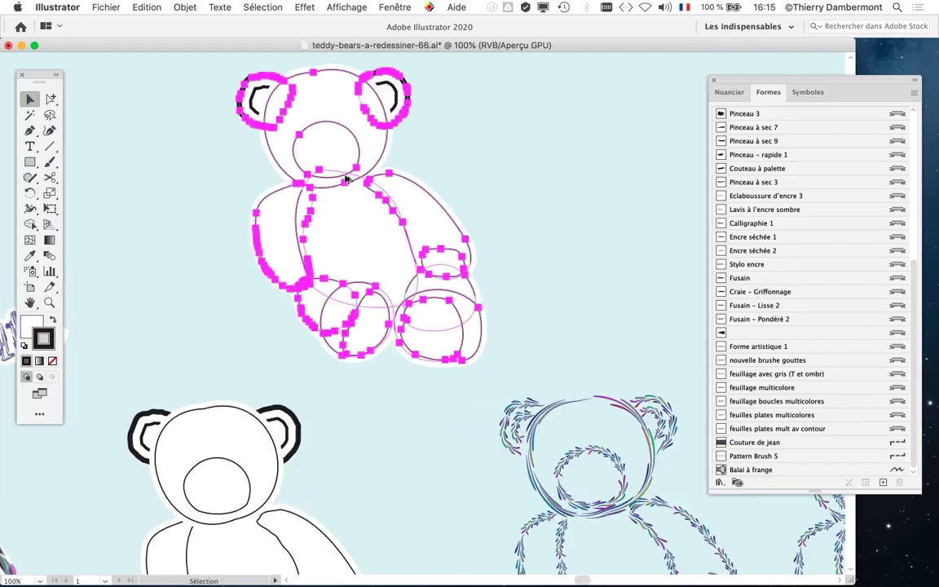
scroll(346, 178, "up", 1)
left_click_drag(346, 197, 295, 315)
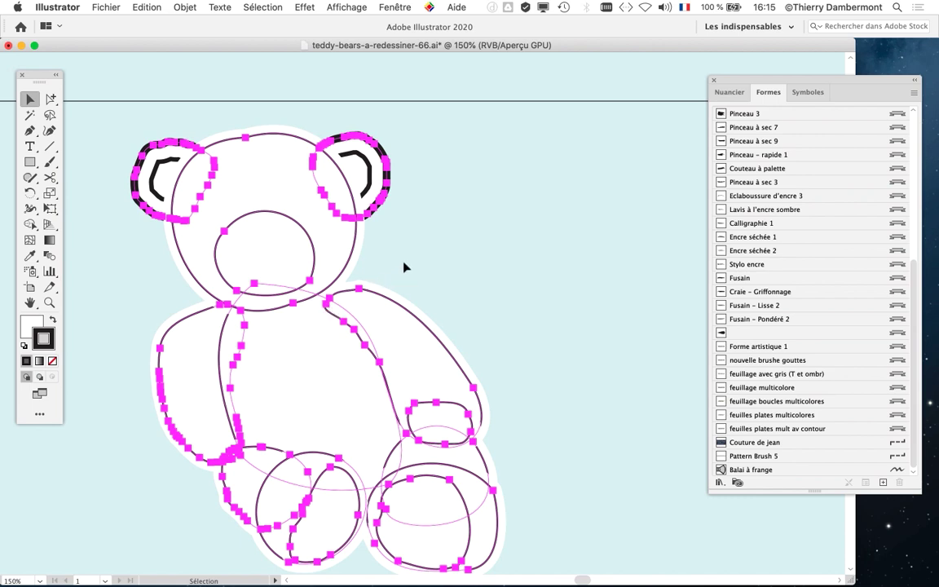
scroll(605, 270, "down", 1)
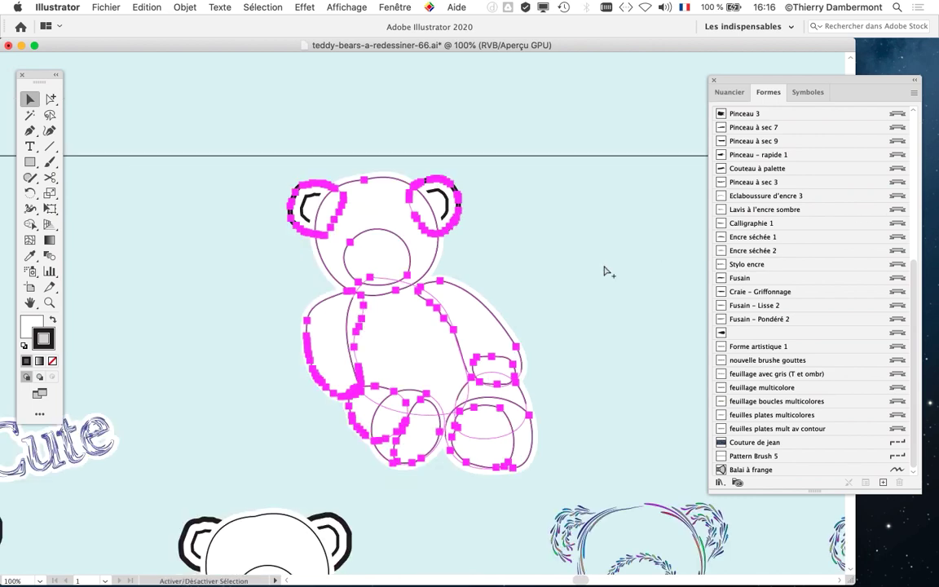
scroll(411, 335, "up", 2)
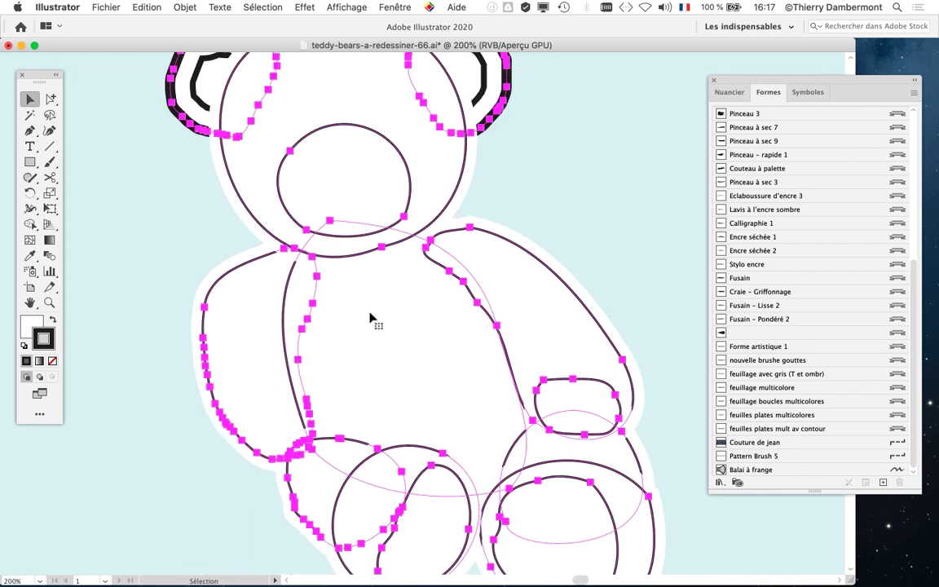
scroll(369, 313, "down", 6)
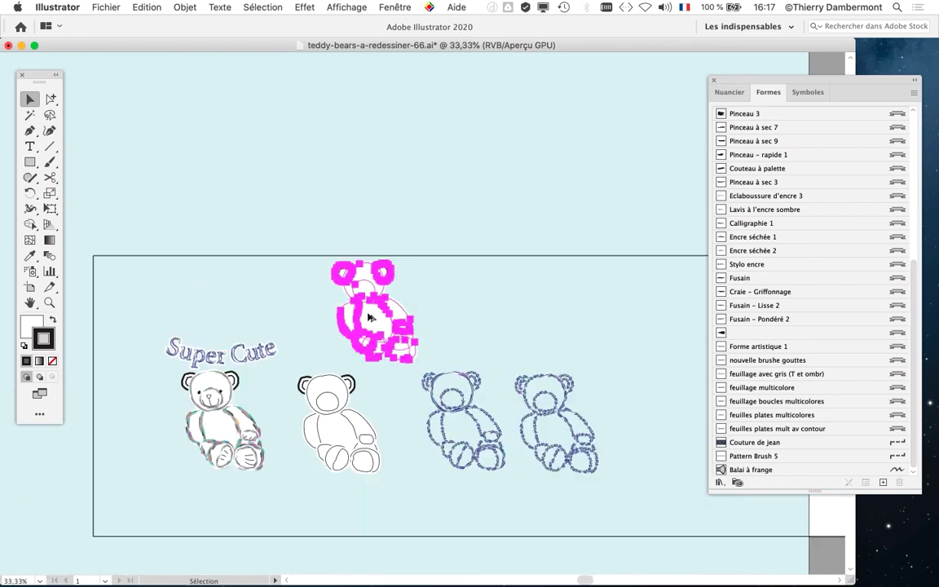
left_click_drag(370, 328, 298, 225)
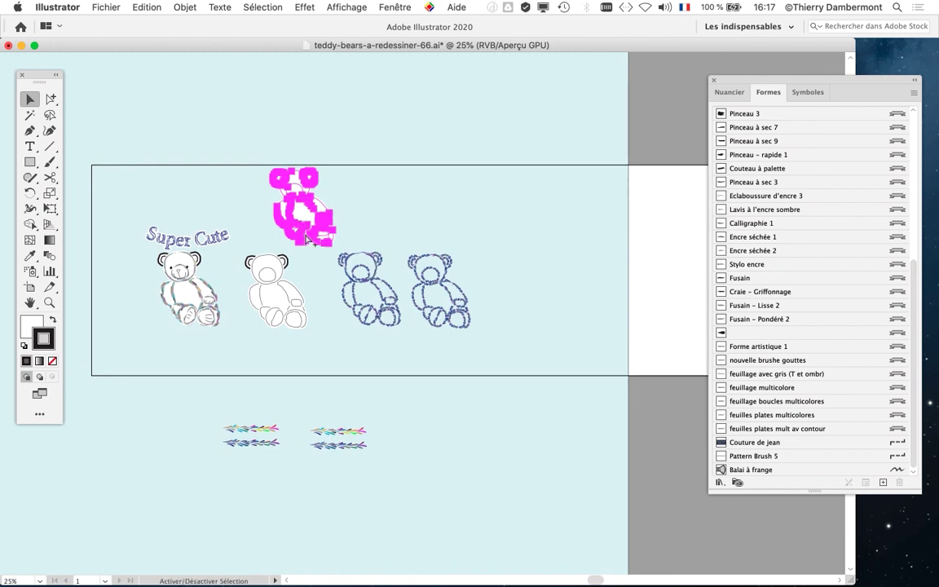
- Extend the artboard's upper edge upward to make more room above the copied bear
scroll(283, 218, "up", 2)
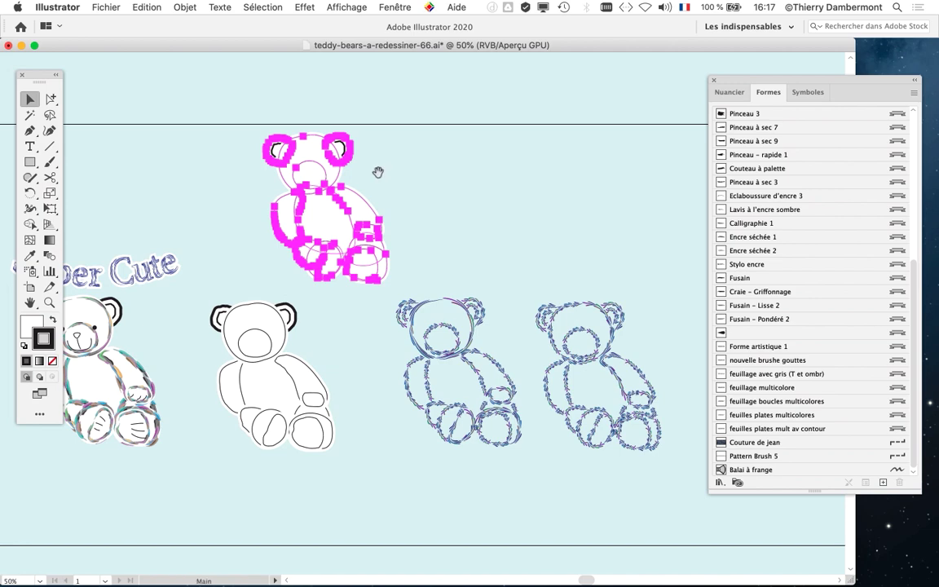
left_click_drag(378, 173, 395, 236)
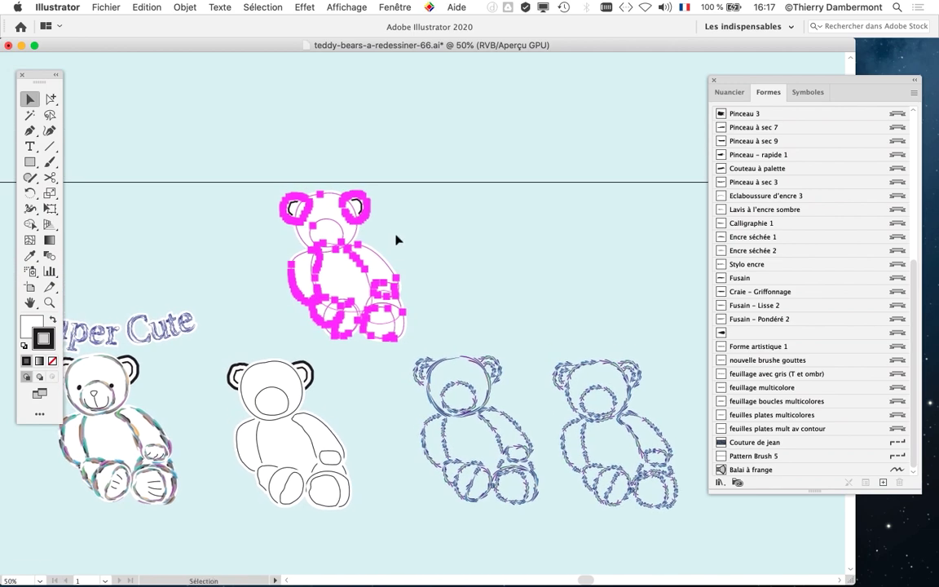
scroll(396, 239, "down", 1)
scroll(393, 240, "down", 1)
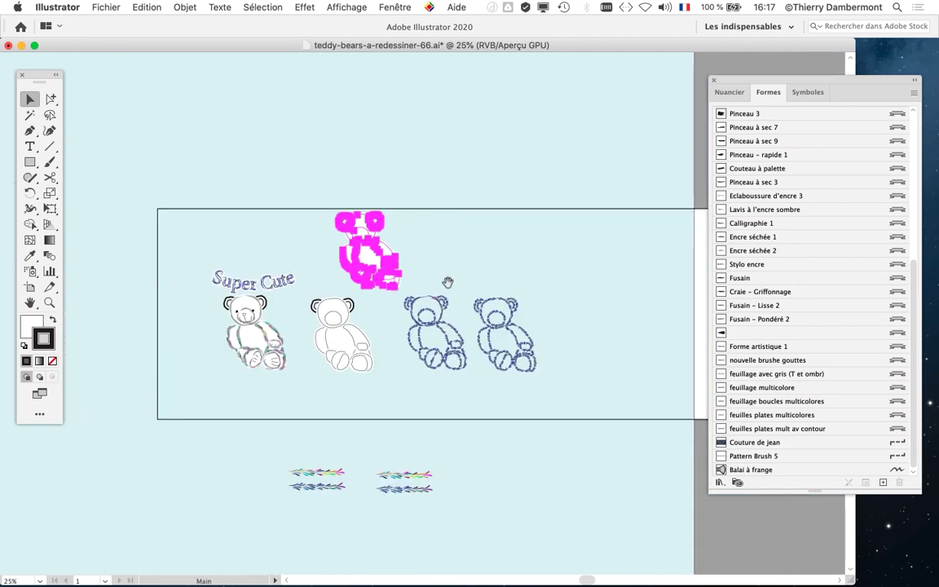
left_click_drag(394, 240, 267, 175)
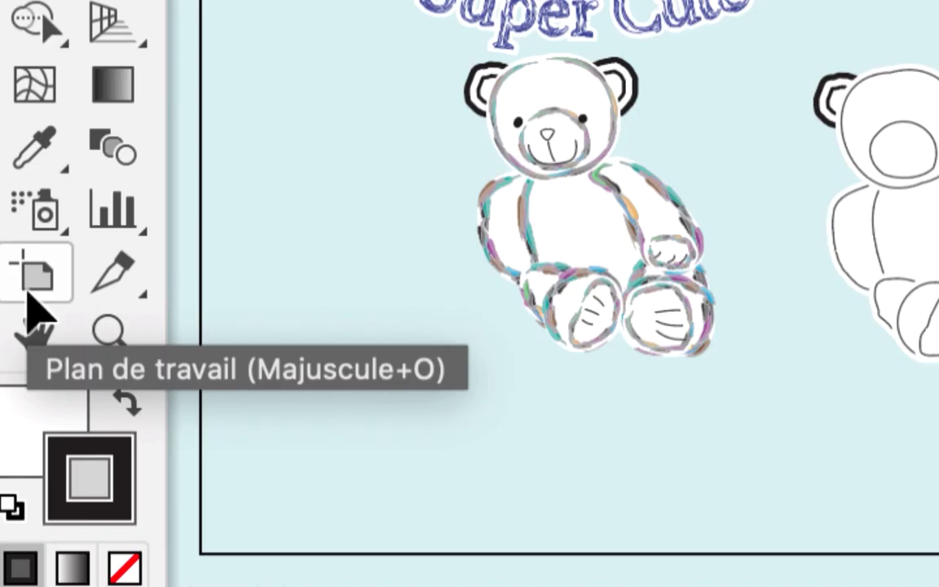
left_click(31, 300)
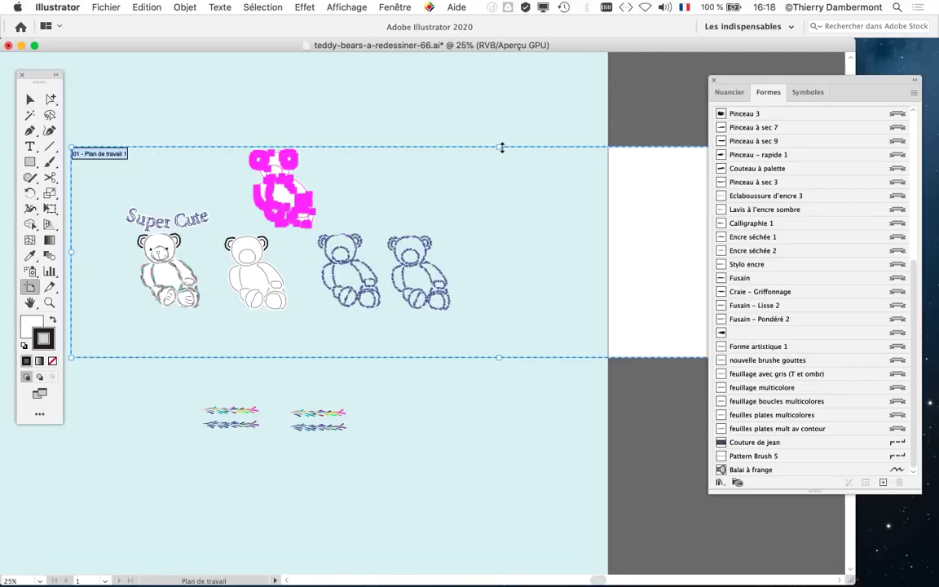
left_click_drag(502, 148, 508, 97)
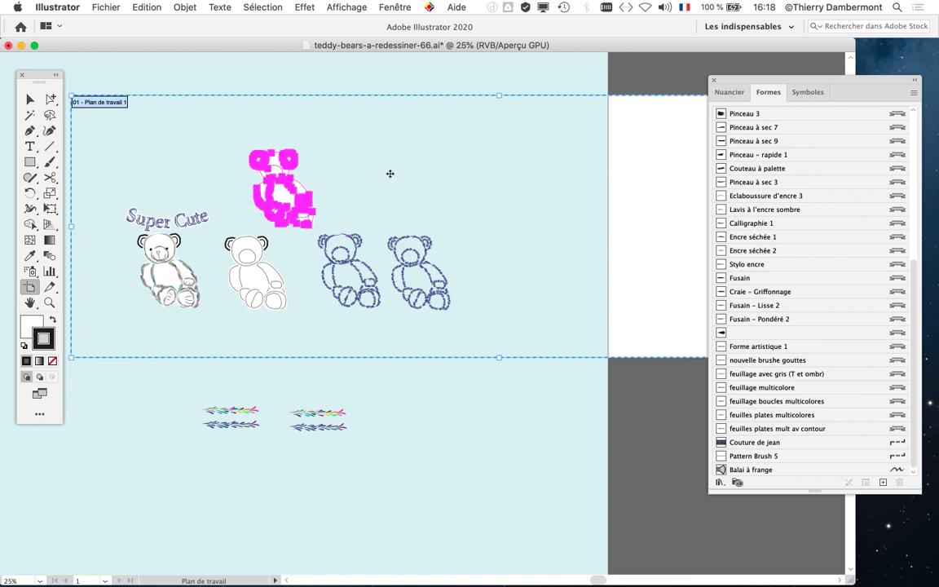
left_click(28, 98)
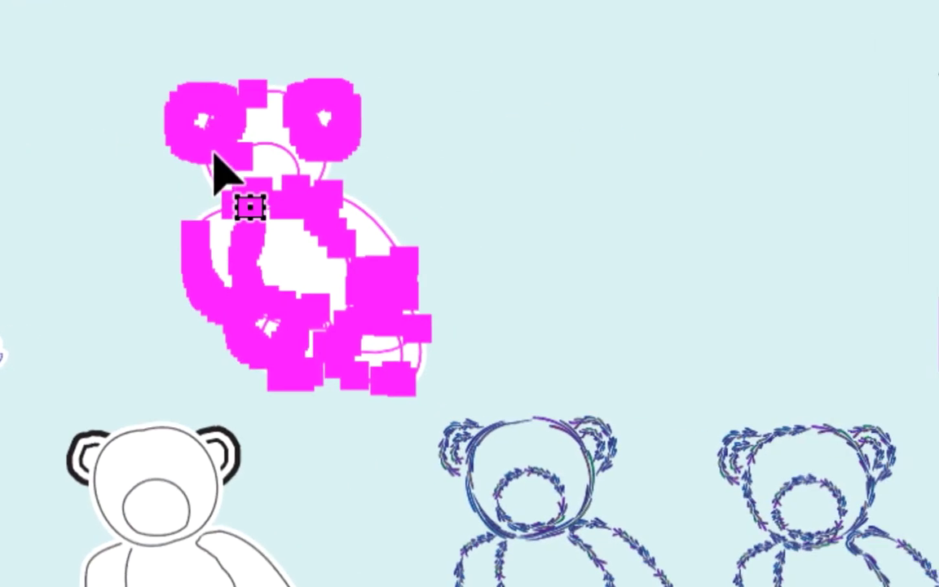
- Move the copied bear slightly up into the enlarged artboard area and deselect it
left_click_drag(220, 163, 222, 140)
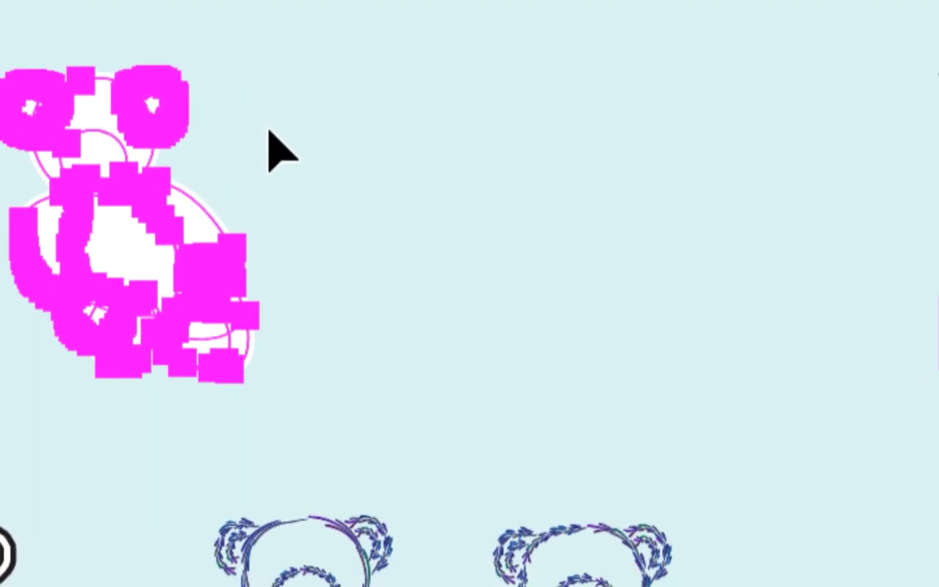
left_click(407, 159)
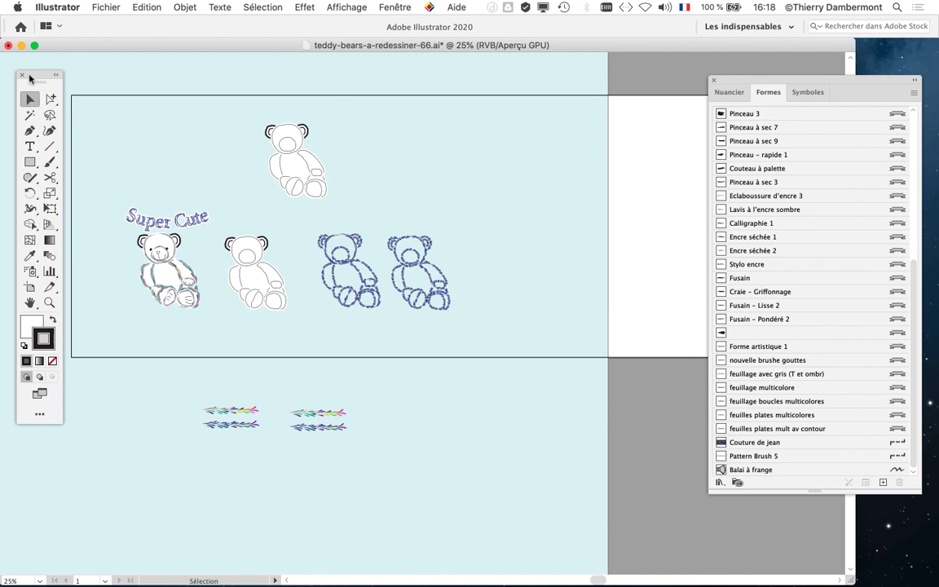
scroll(410, 274, "down", 1)
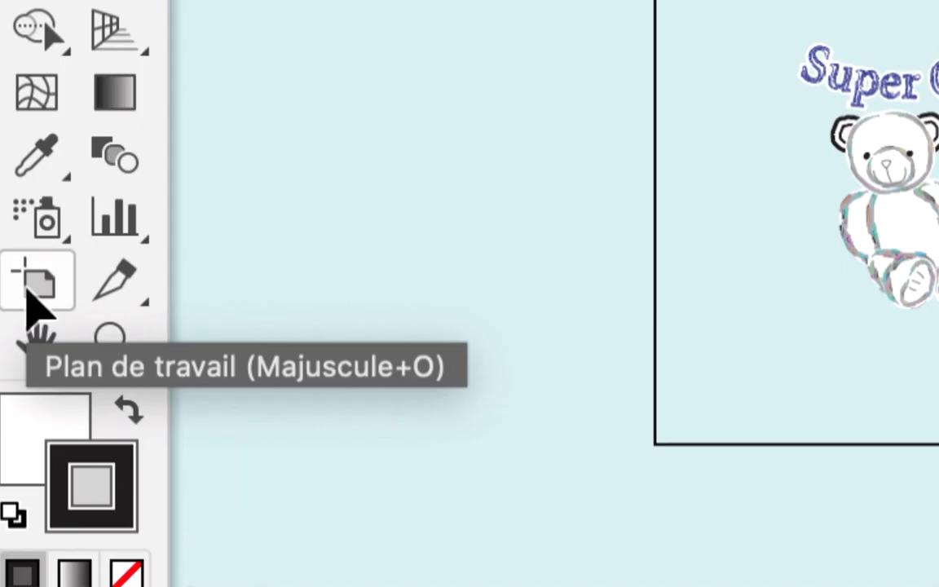
left_click(29, 287)
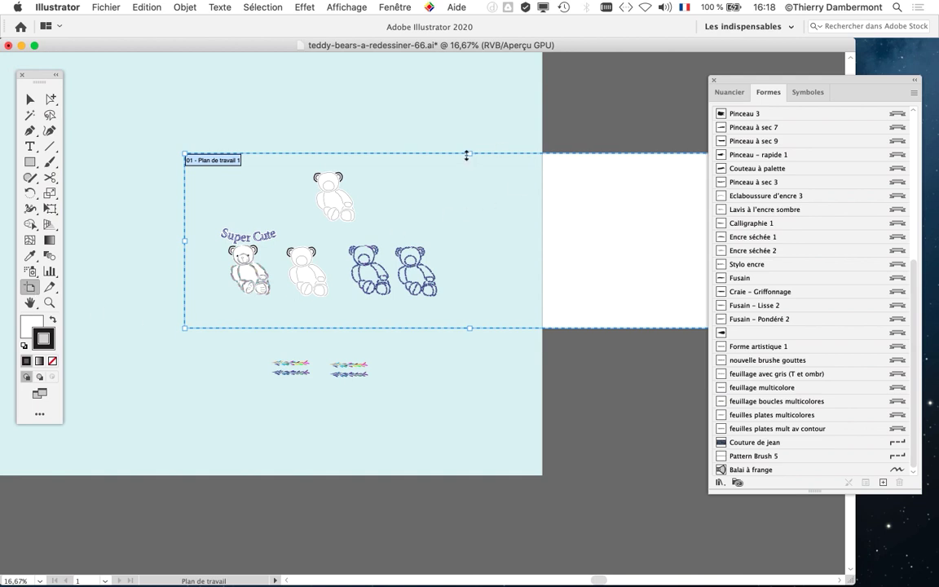
left_click(33, 100)
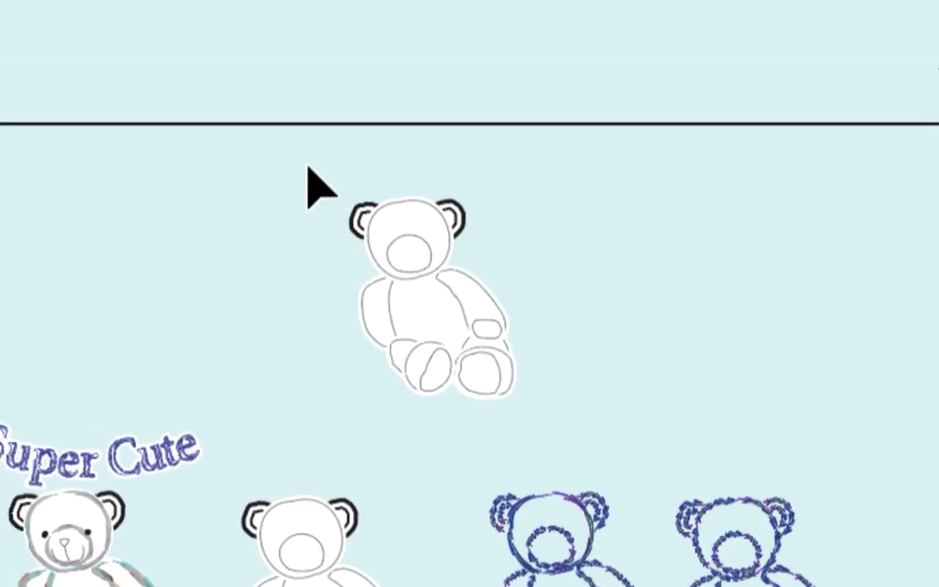
- Reselect all of the copied bear's paths, adjust its position above the other bears, and deselect it
left_click_drag(304, 169, 357, 226)
left_click_drag(306, 152, 374, 147)
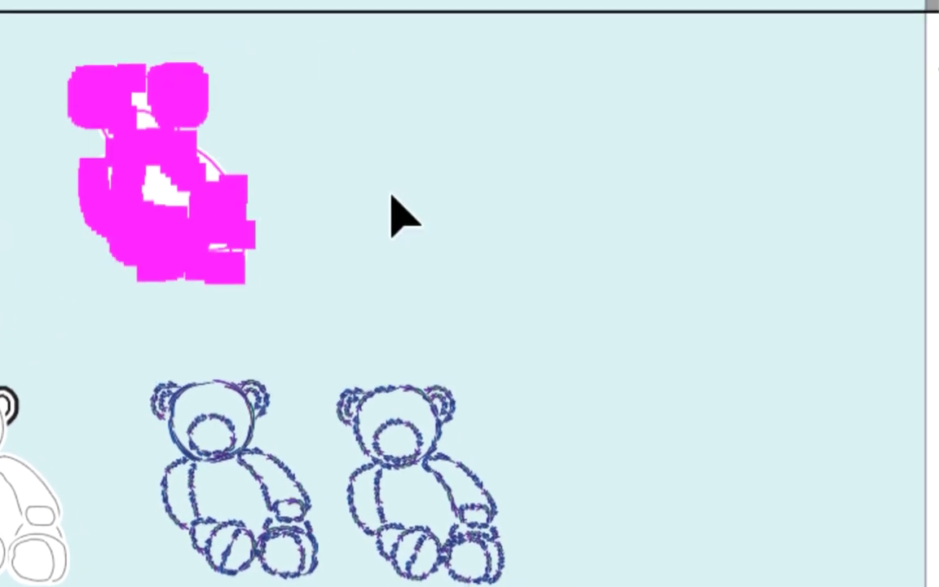
left_click(403, 216)
left_click_drag(67, 17, 352, 216)
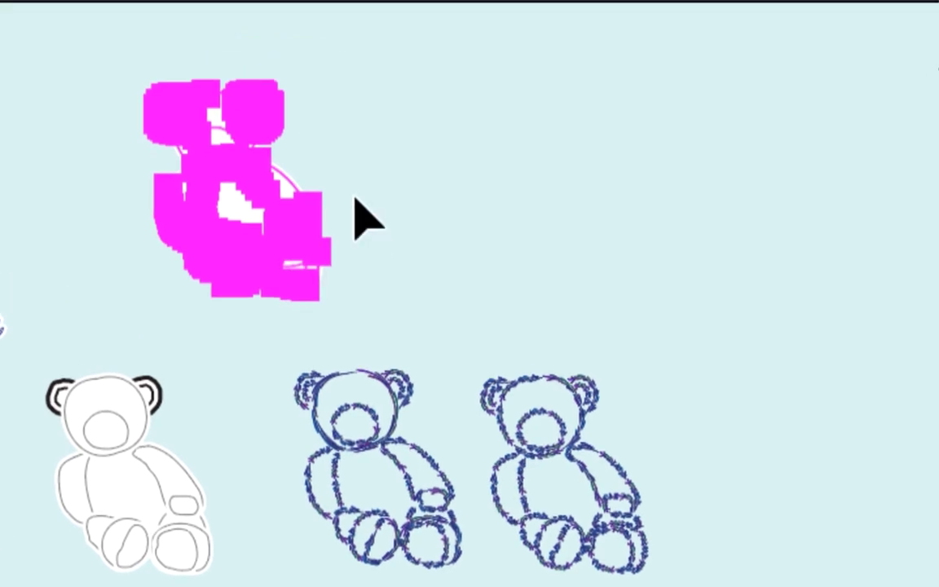
left_click(359, 216)
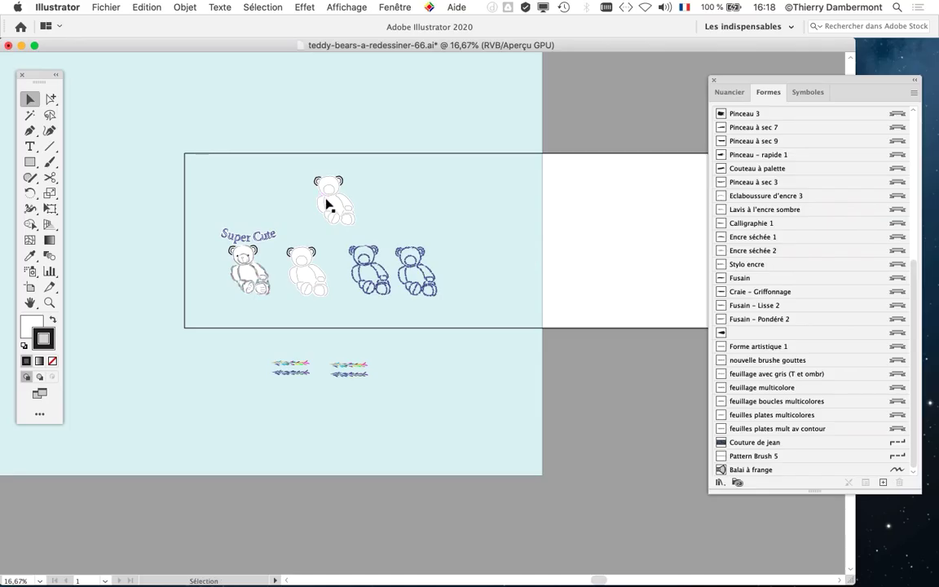
- Examine the copied bear's head and arm outlines up close, and leave only the head outline selected
scroll(326, 206, "up", 3)
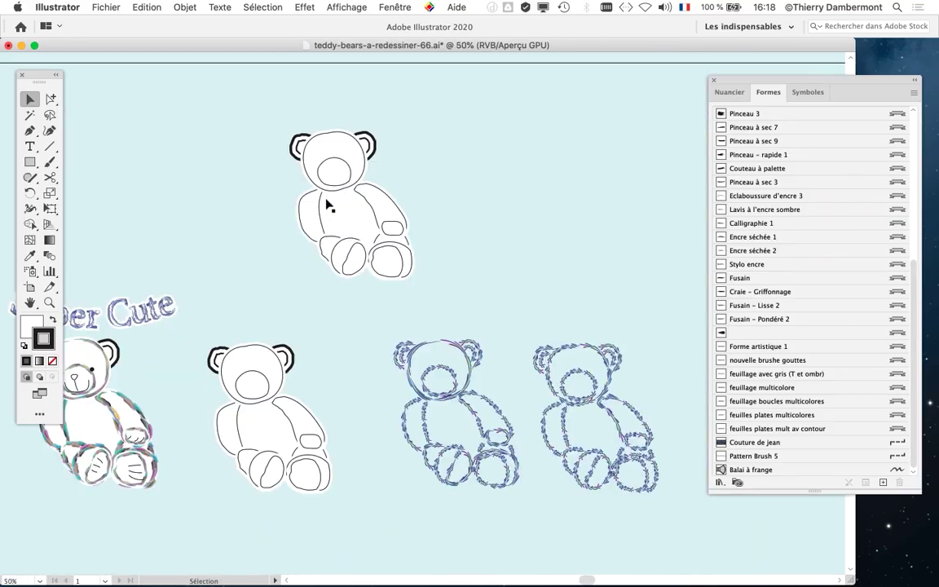
scroll(326, 205, "up", 2)
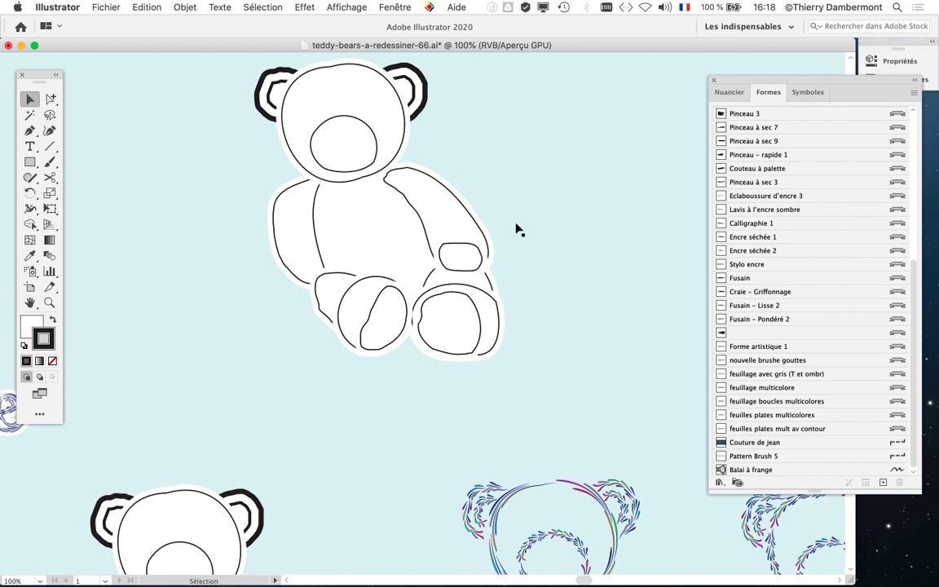
left_click_drag(432, 201, 355, 233)
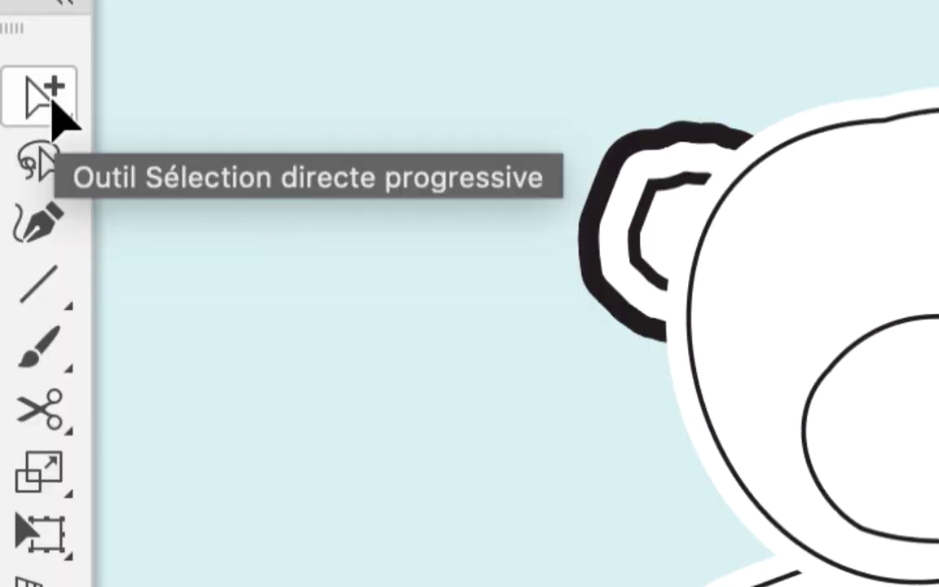
left_click(2, 94)
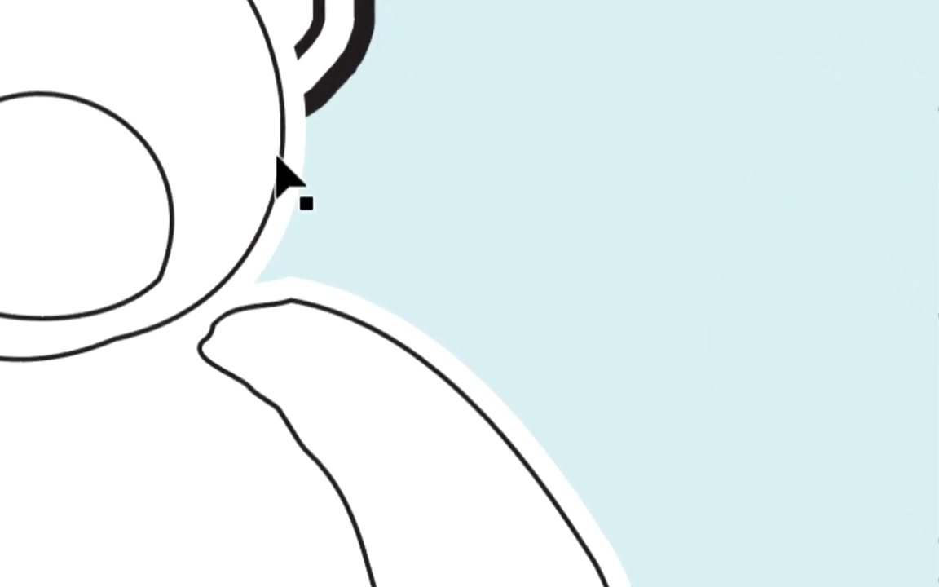
left_click(283, 169)
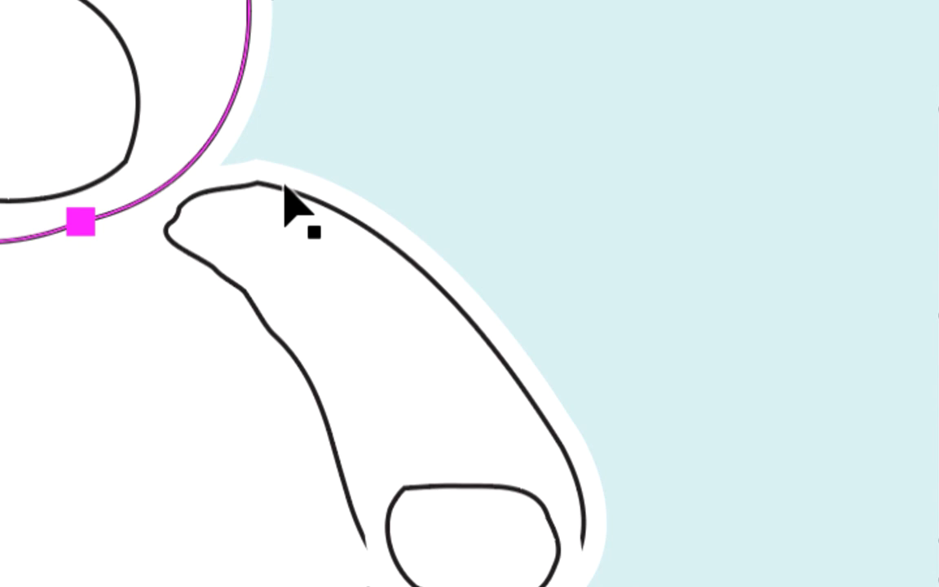
left_click(284, 188)
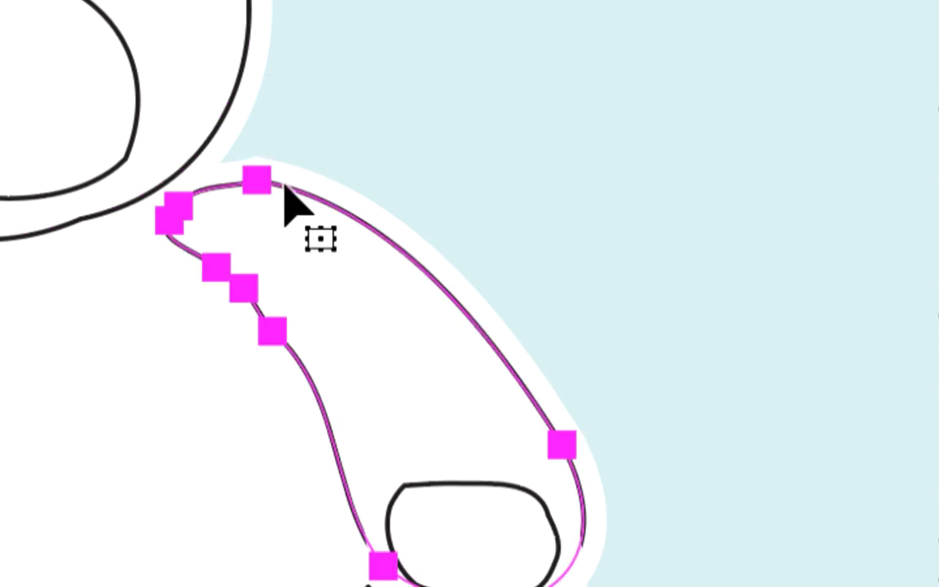
left_click(244, 90)
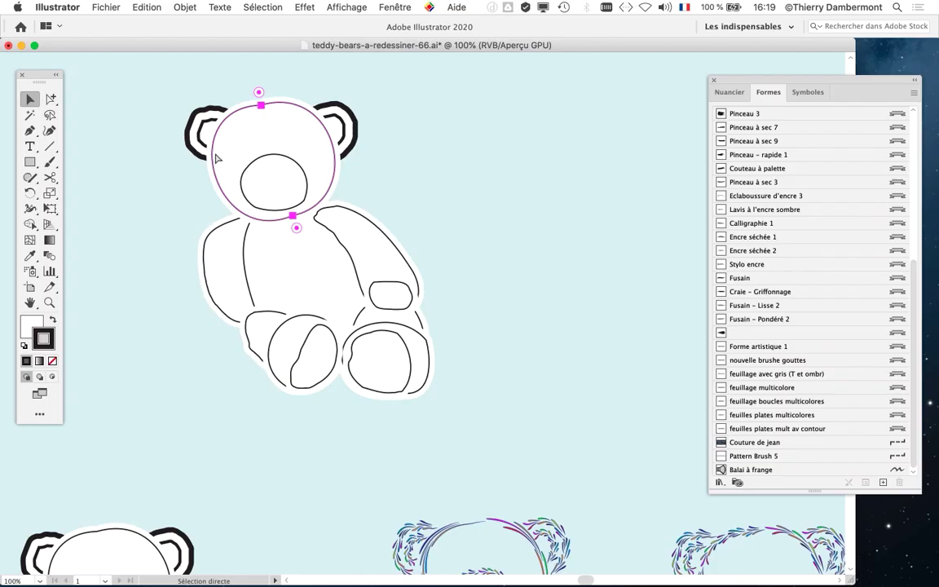
scroll(196, 110, "right", 3)
left_click_drag(146, 166, 131, 164)
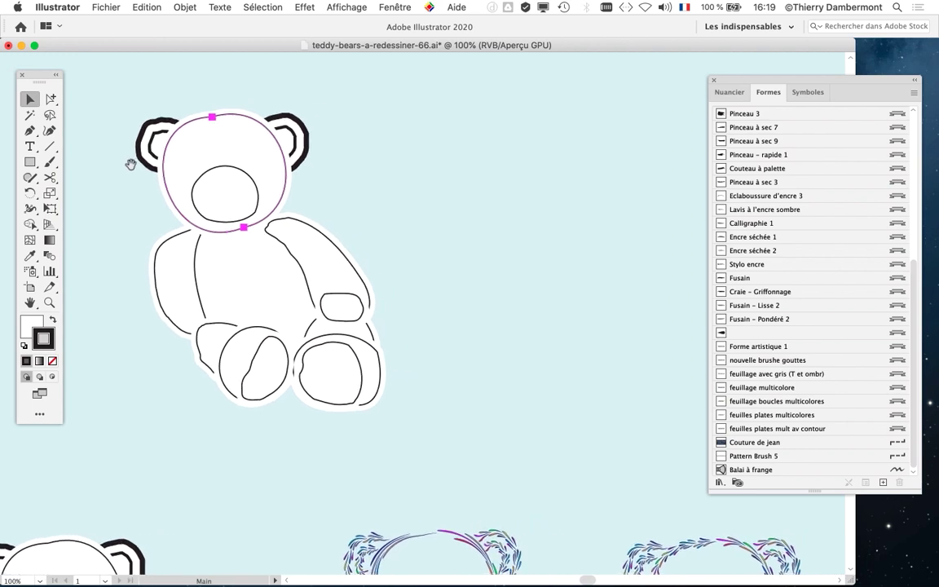
left_click_drag(365, 93, 344, 94)
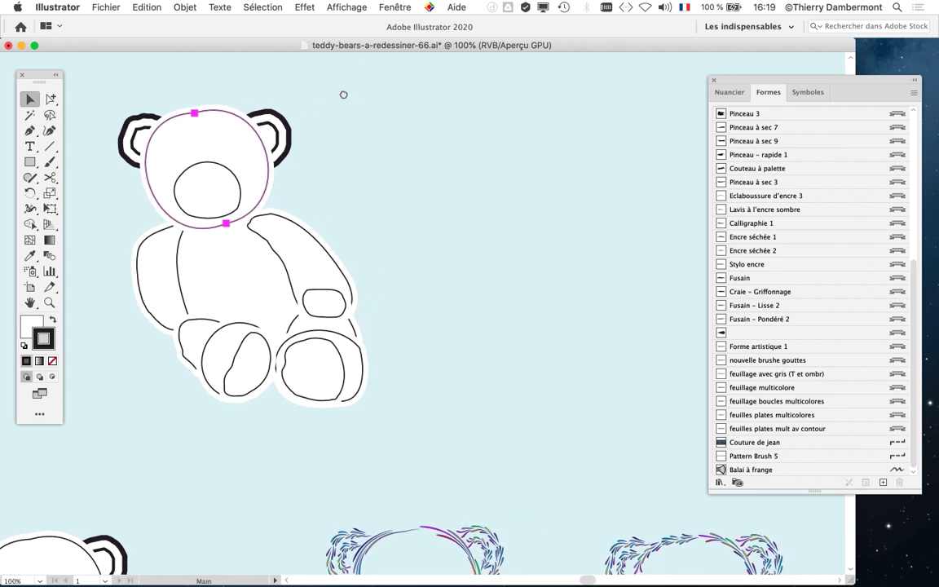
- Show the Nuancier (Swatches) panel, move it beside the copied bear and make it smaller
left_click(389, 7)
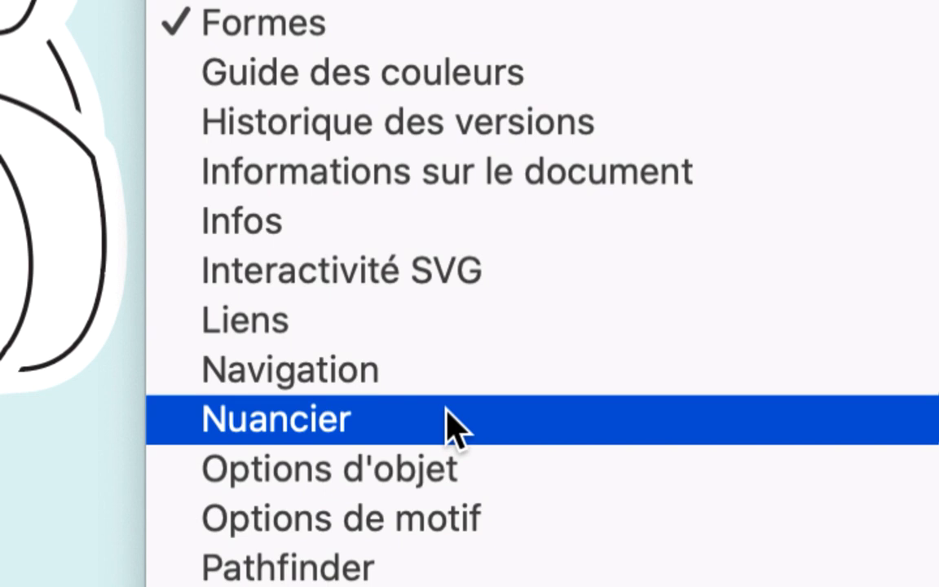
left_click(450, 424)
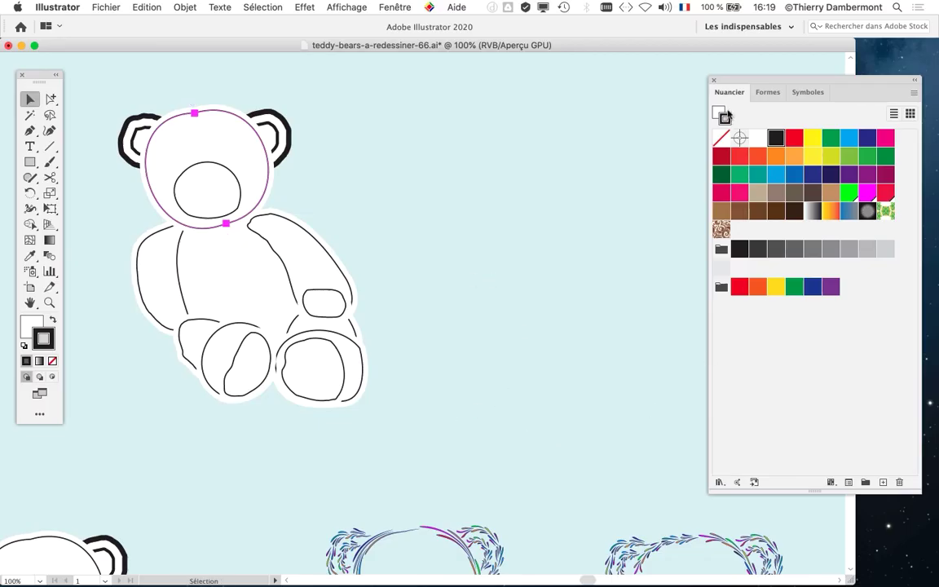
left_click_drag(744, 83, 435, 73)
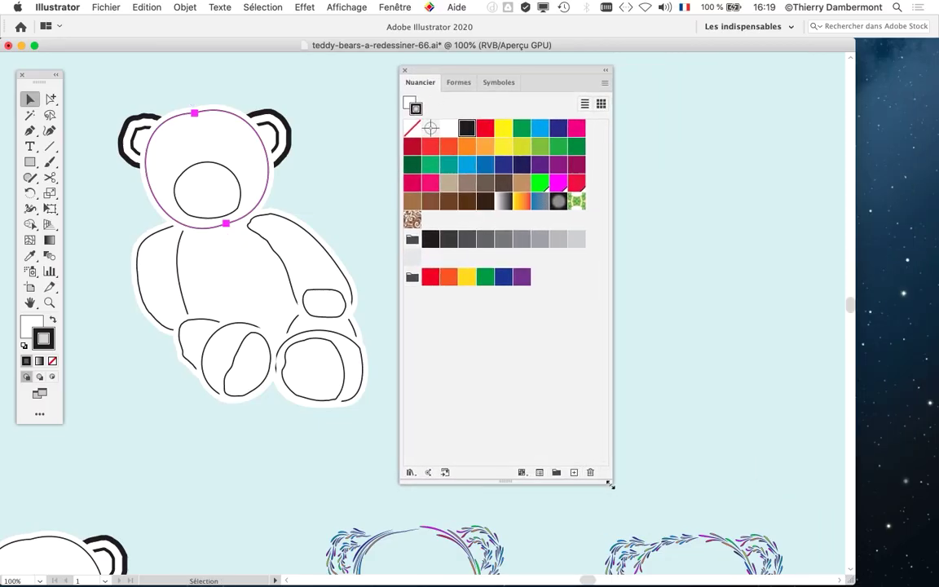
left_click_drag(610, 484, 593, 118)
- Examine the Nuancier panel's options for creating, sorting and displaying swatches
left_click(586, 84)
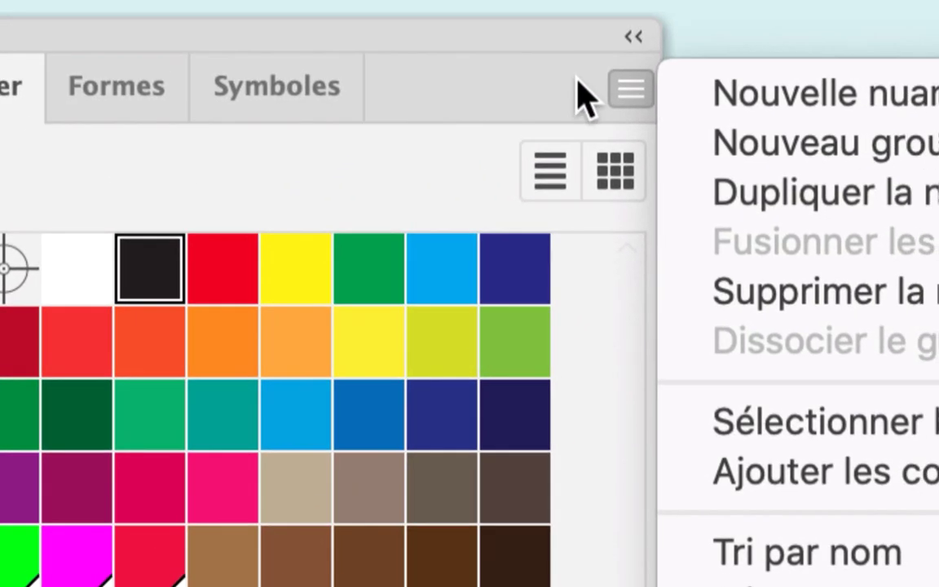
left_click(579, 82)
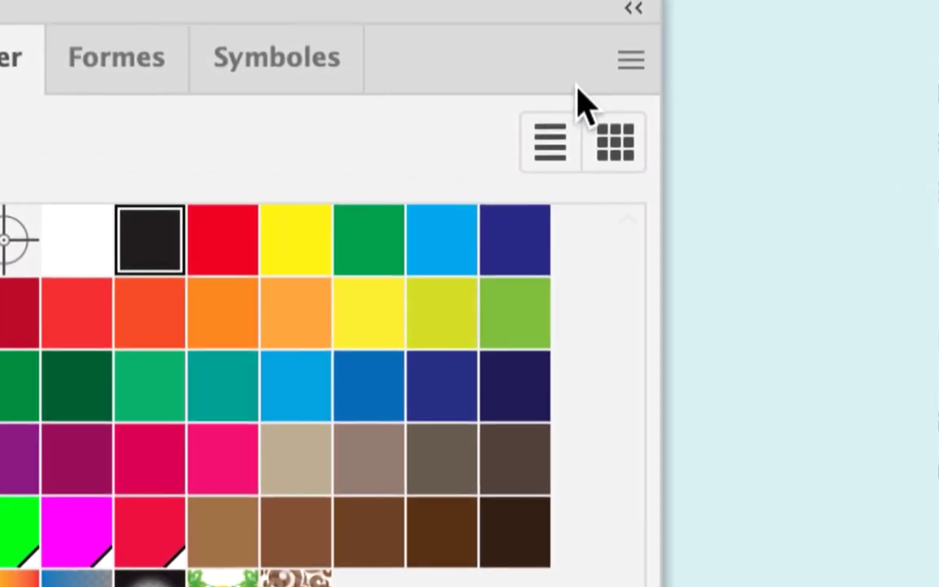
left_click(626, 62)
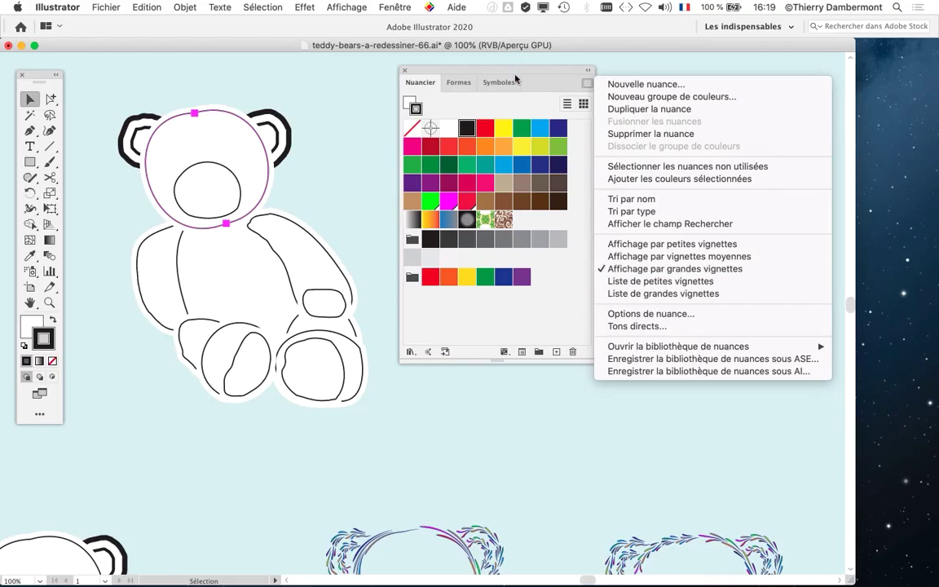
left_click(531, 216)
- Resize the Nuancier panel so all swatches and color groups fit, and place it clear of the copied bear
left_click_drag(594, 364, 556, 183)
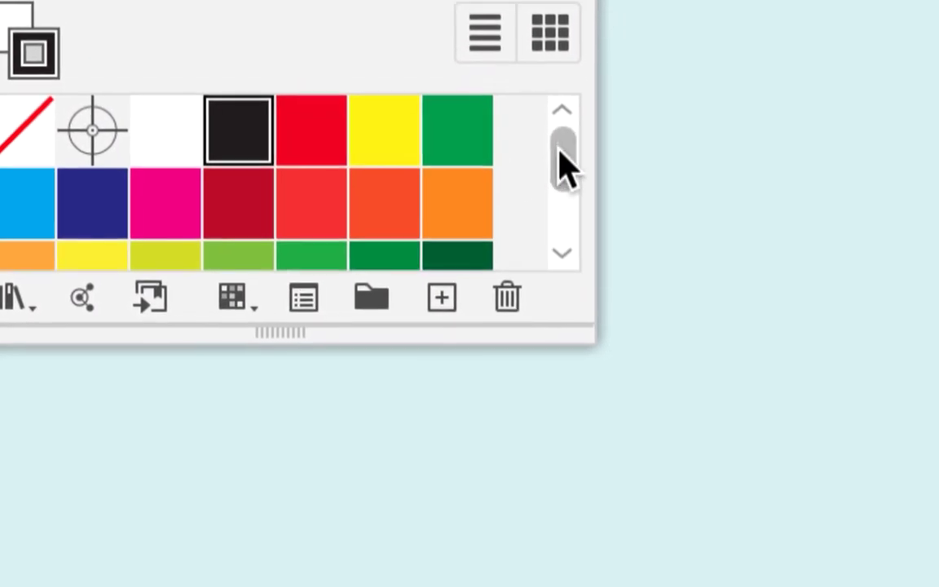
left_click_drag(799, 192, 805, 250)
left_click_drag(560, 162, 550, 89)
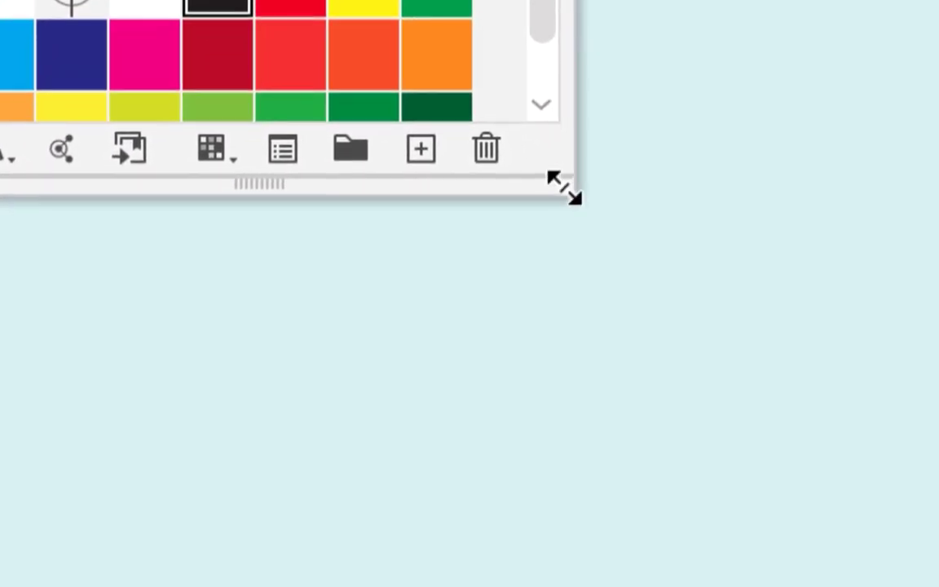
left_click_drag(562, 188, 580, 331)
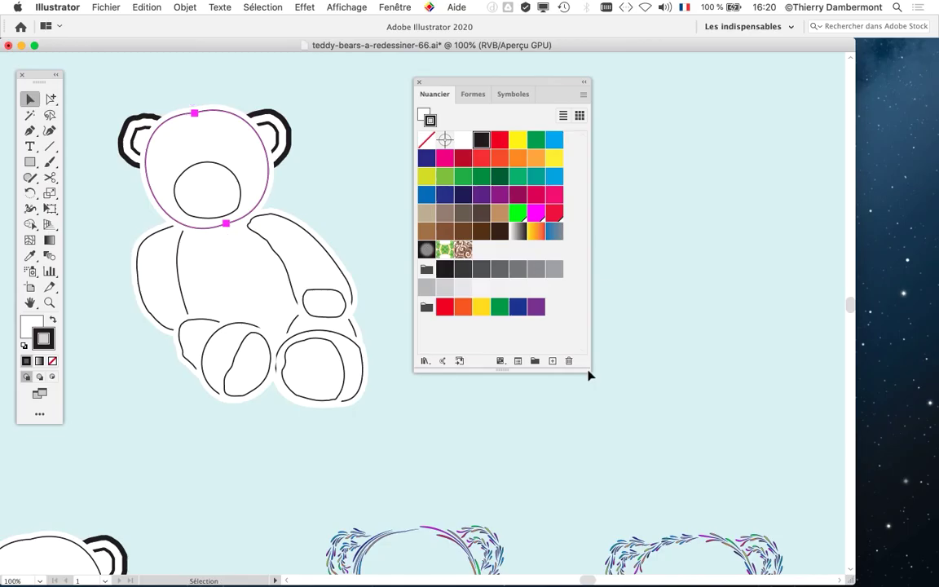
left_click_drag(487, 85, 711, 84)
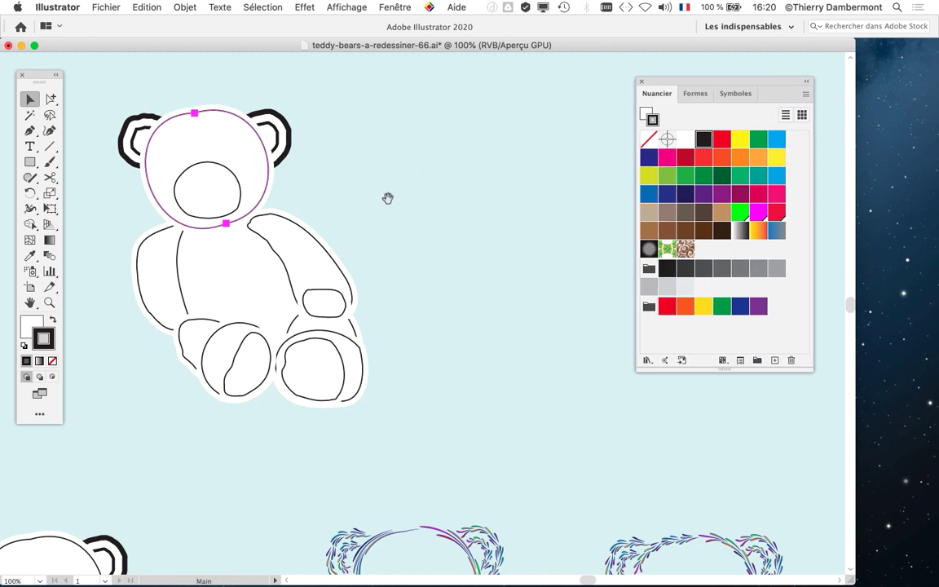
left_click_drag(389, 199, 477, 212)
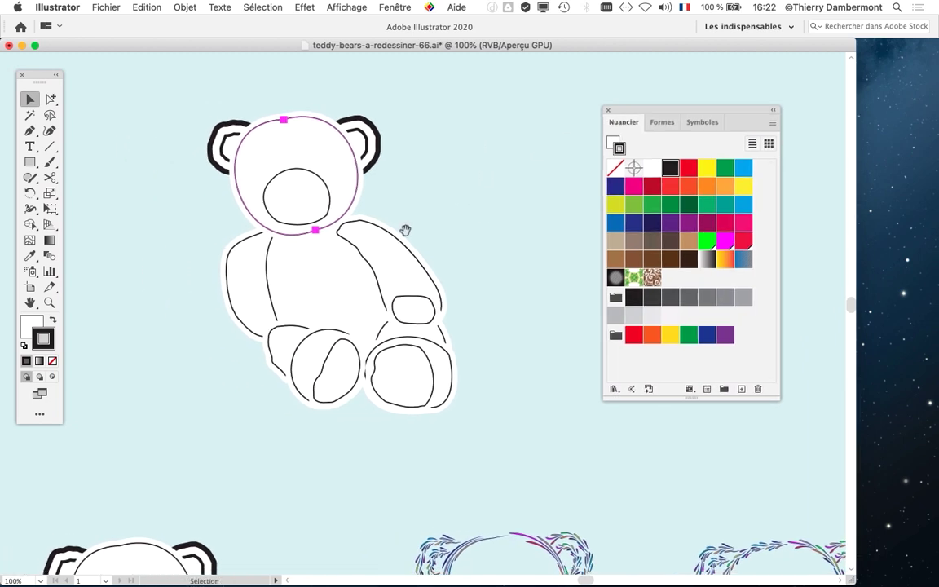
- Make room between the copied bear and the Nuancier panel by moving the panel farther from the drawing
left_click_drag(404, 231, 333, 237)
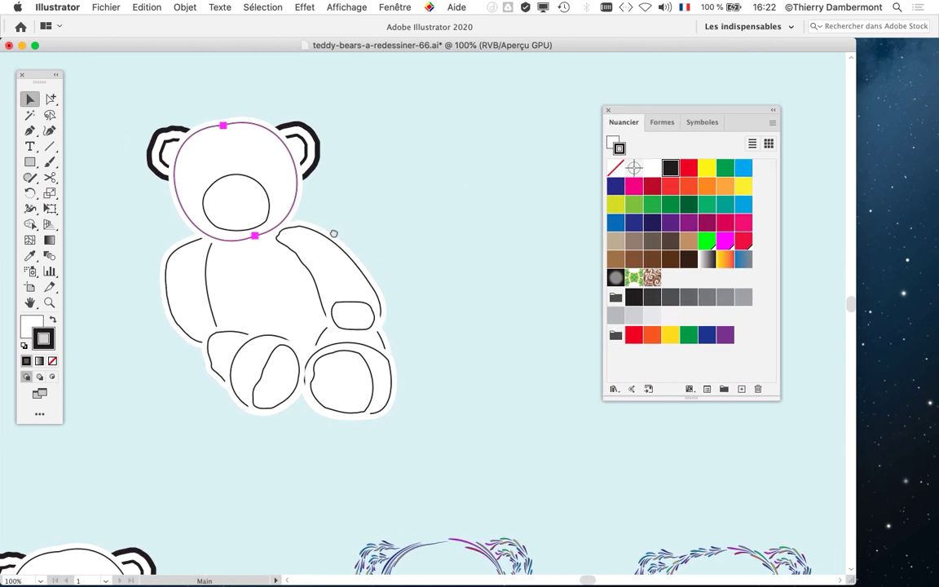
left_click_drag(455, 180, 513, 181)
left_click_drag(458, 167, 378, 169)
left_click_drag(635, 111, 682, 110)
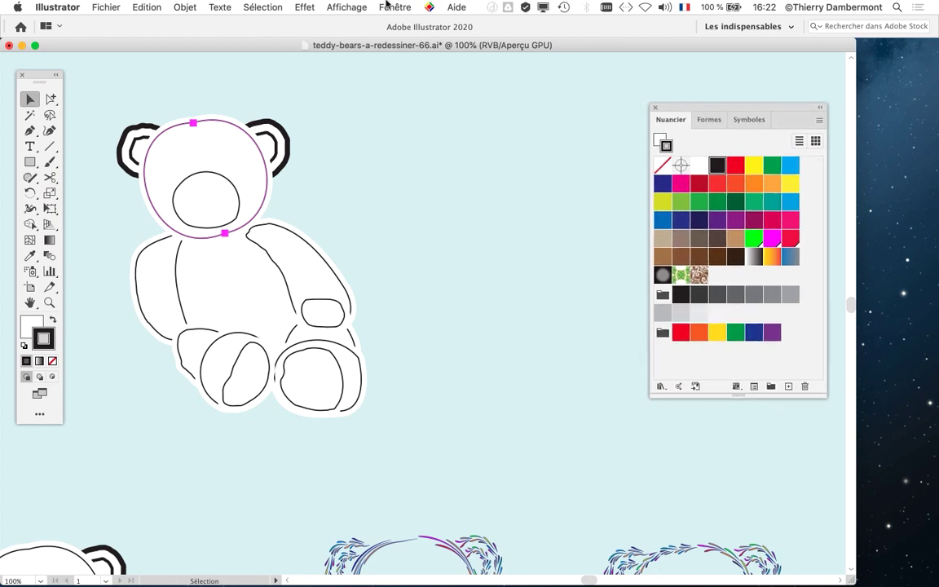
- Show the Aspect (Appearance) panel, detach it from the Vectorisation de l'image panel, and close the latter
left_click(394, 7)
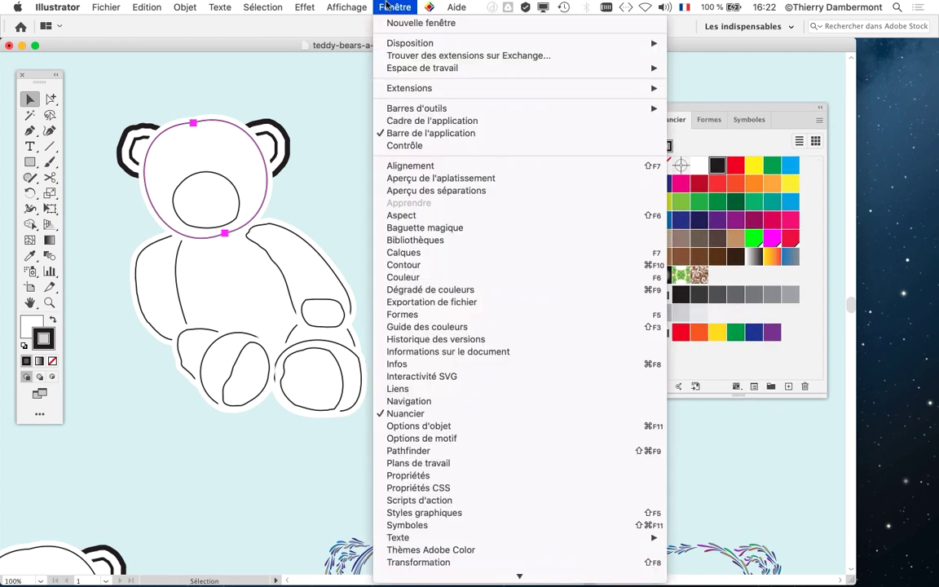
left_click(430, 214)
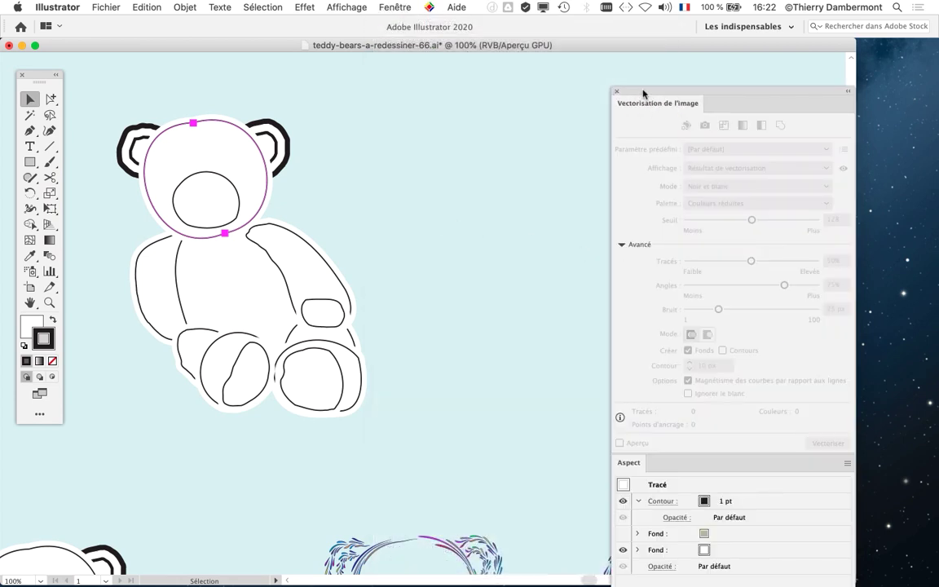
left_click_drag(643, 94, 643, 56)
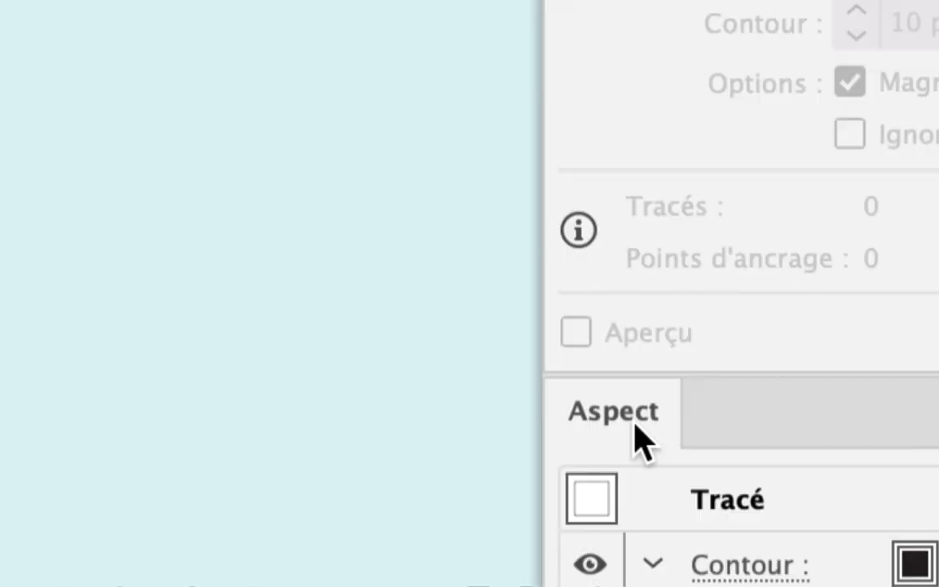
left_click_drag(639, 440, 420, 241)
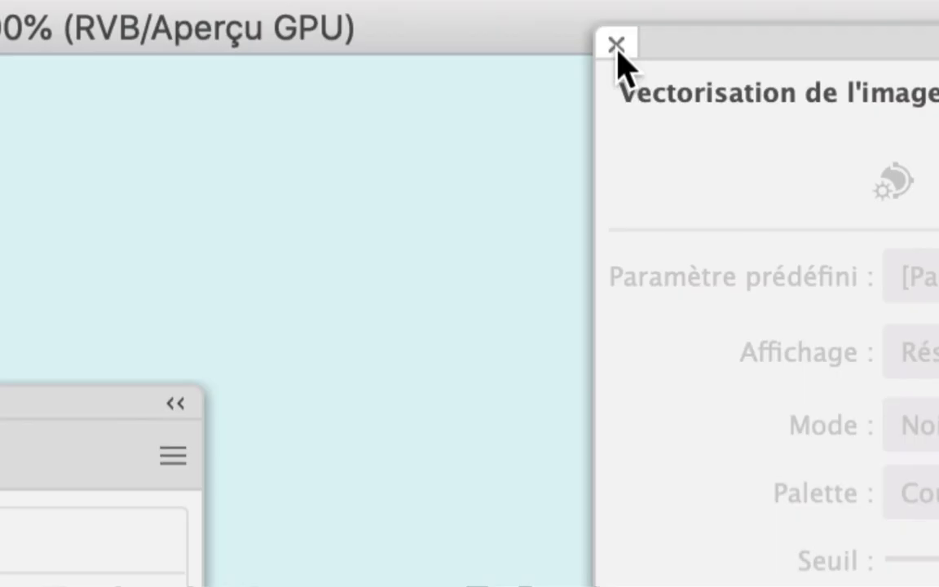
left_click(616, 44)
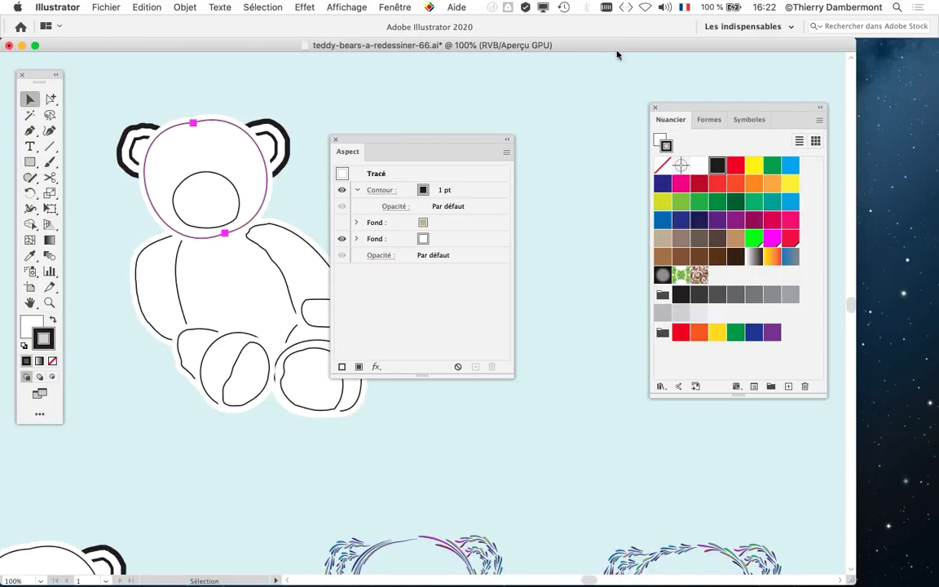
- Arrange the Aspect panel between the copied bear and the Nuancier panel, with both panels aligned side by side
left_click_drag(426, 143, 544, 100)
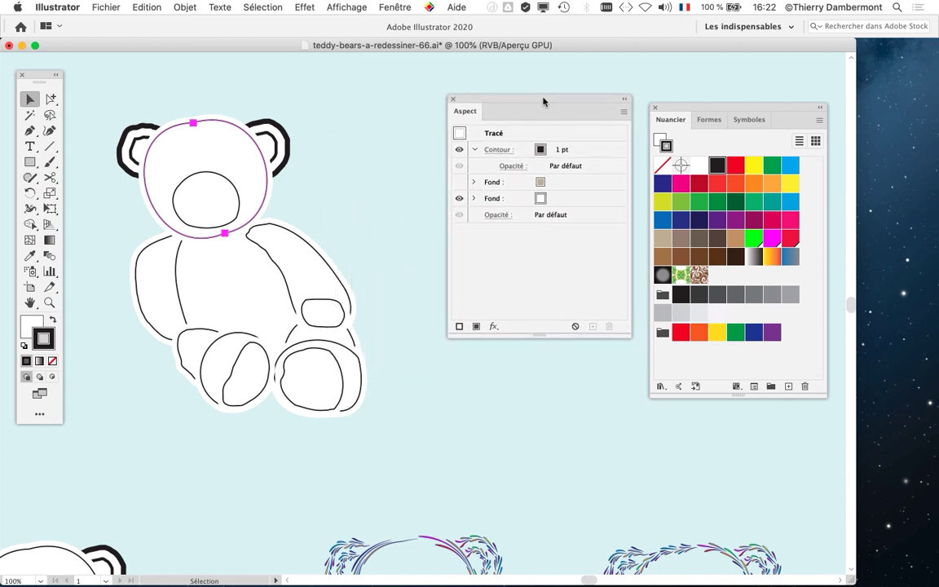
left_click_drag(689, 108, 681, 100)
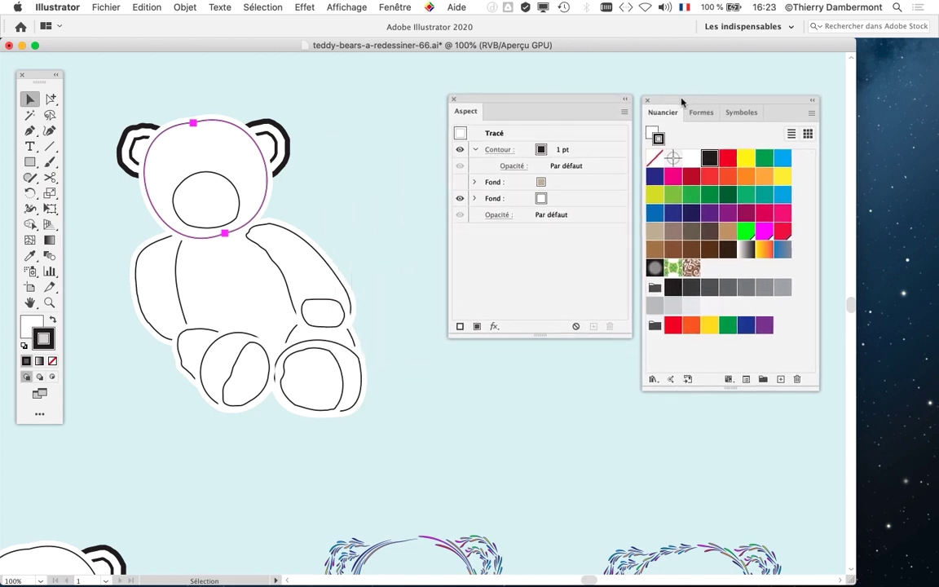
left_click_drag(291, 201, 367, 213)
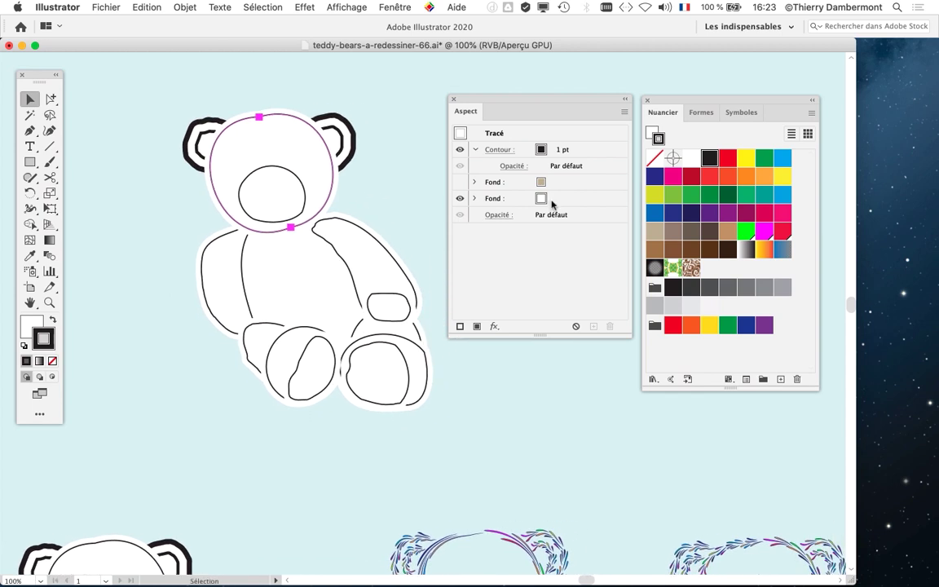
- Select the head outline's white fill among its appearance attributes and inspect the Décalage effect applied to it
key("a")
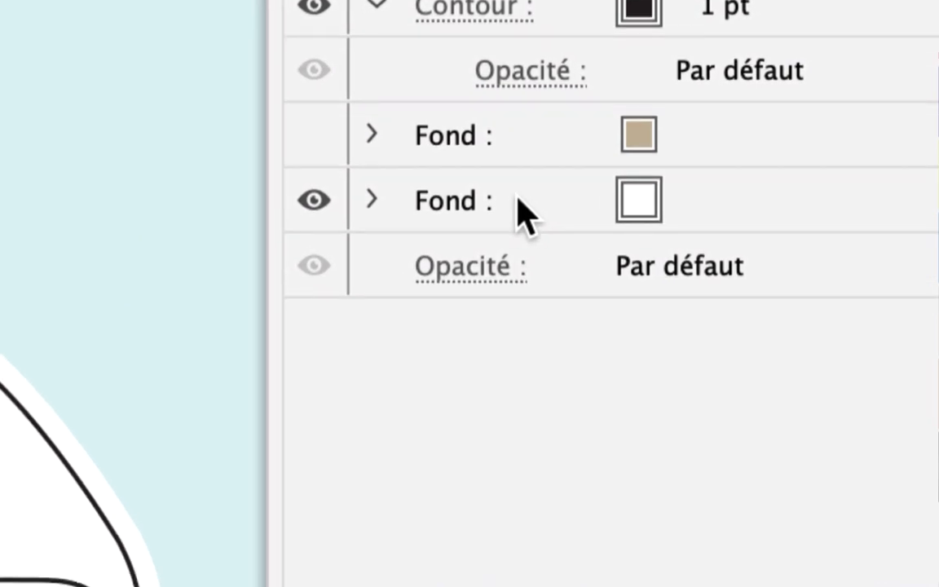
left_click(516, 204)
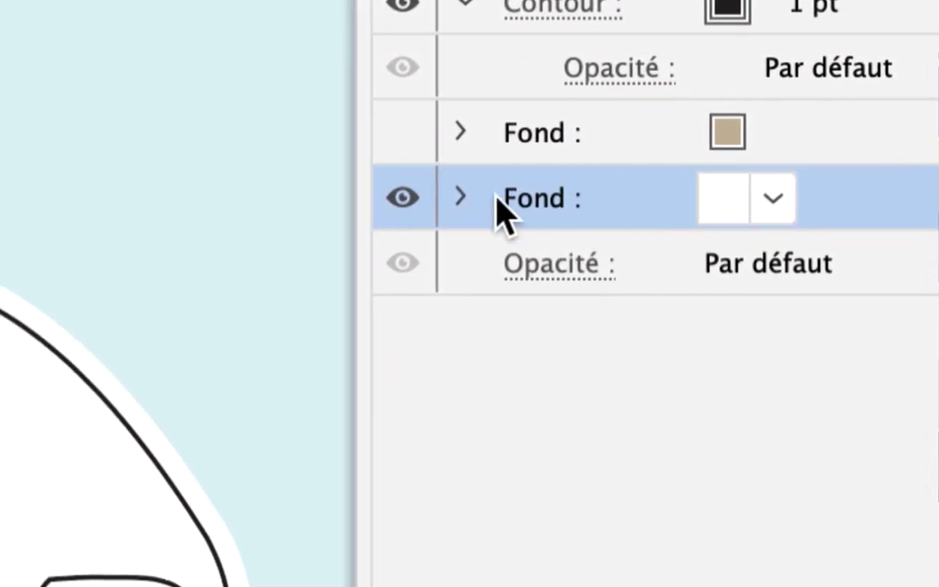
left_click(460, 197)
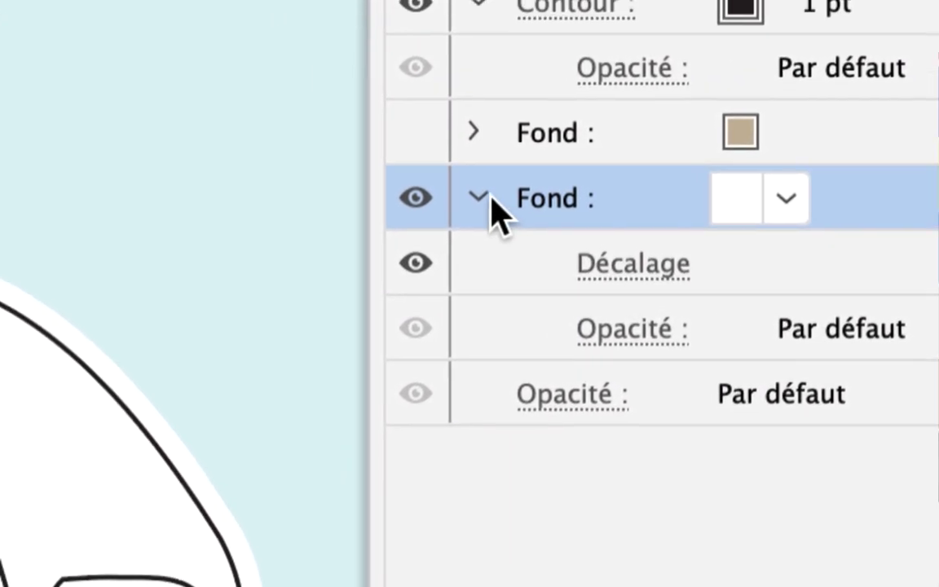
left_click(478, 198)
- Toggle the visibility of the head's white offset fill to compare both states up close, and leave it hidden
left_click(416, 197)
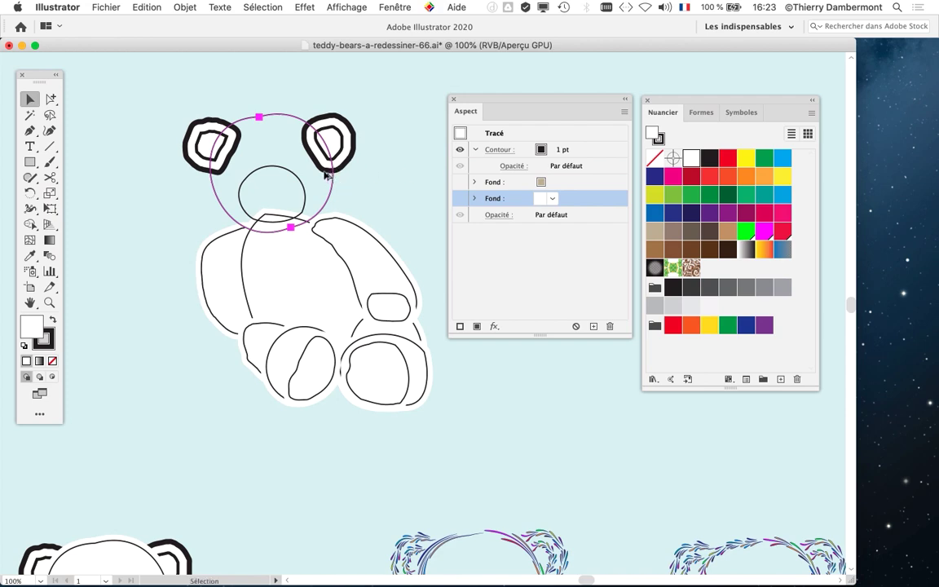
left_click_drag(323, 187, 365, 211)
left_click(460, 198)
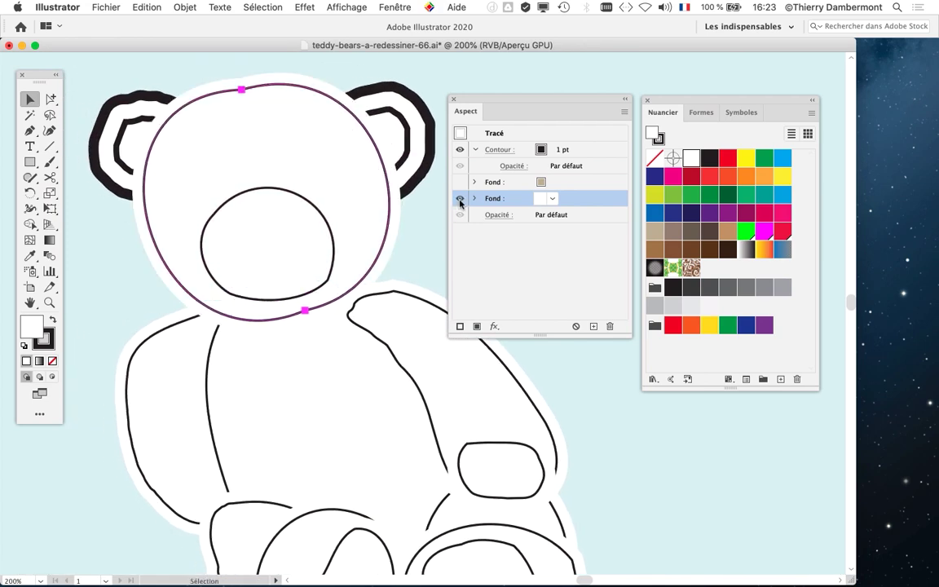
left_click(460, 198)
left_click(460, 198)
left_click(459, 200)
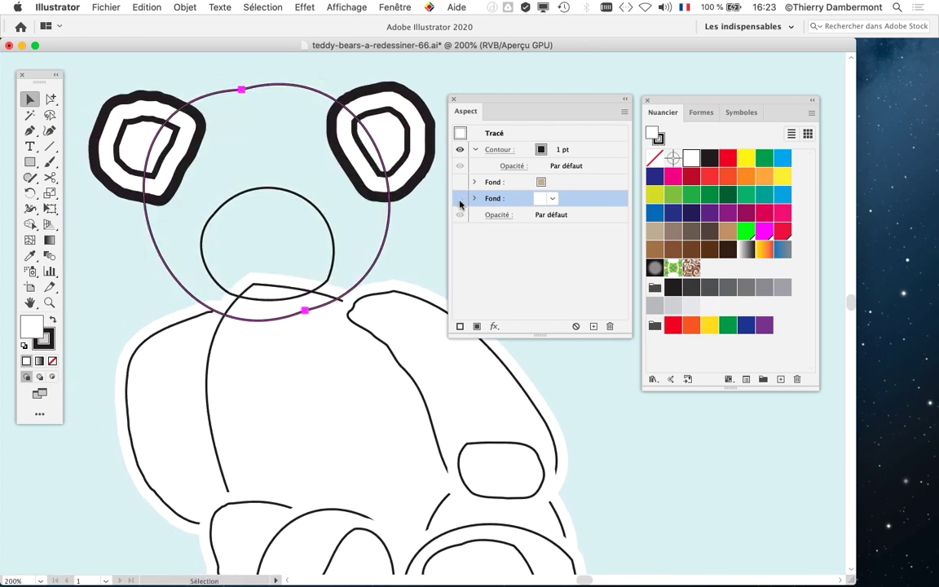
left_click(460, 200)
left_click(460, 200)
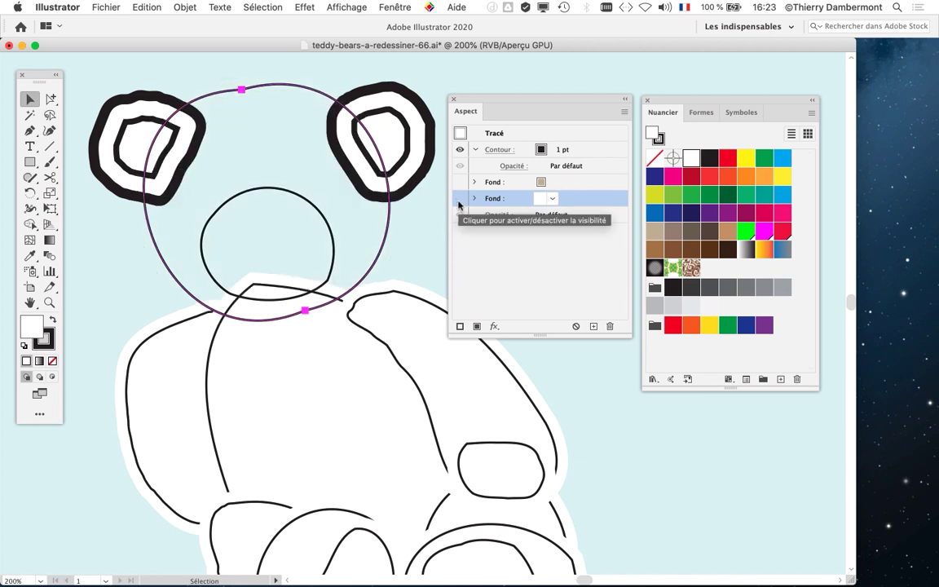
left_click(460, 199)
left_click(460, 200)
left_click(460, 199)
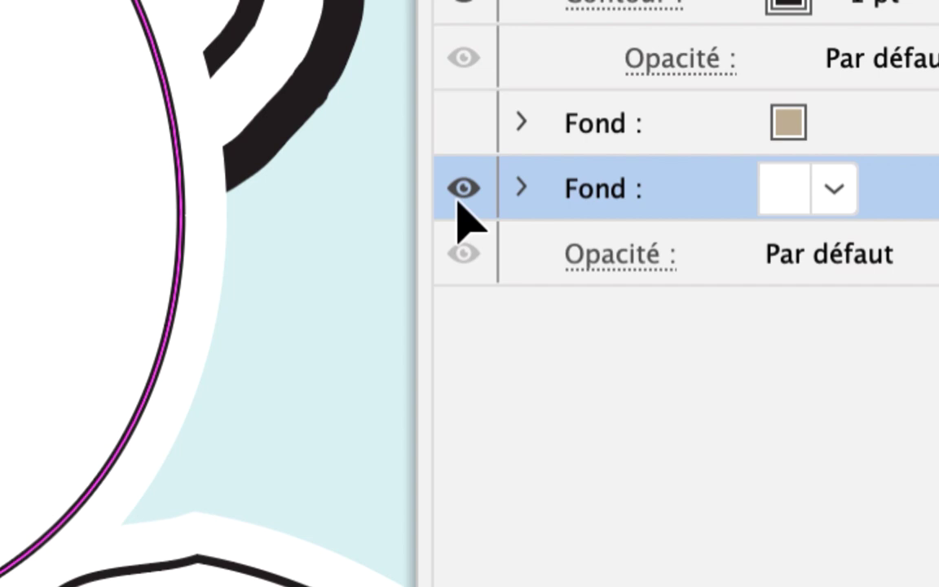
left_click(460, 200)
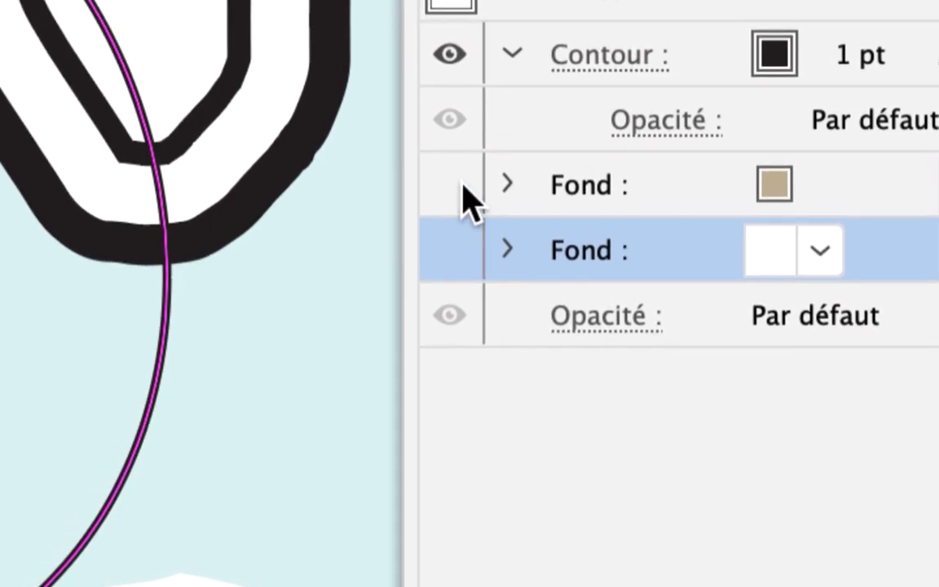
- Make the head's beige fill visible, try a few swatches on it, and color it light orange
left_click(461, 187)
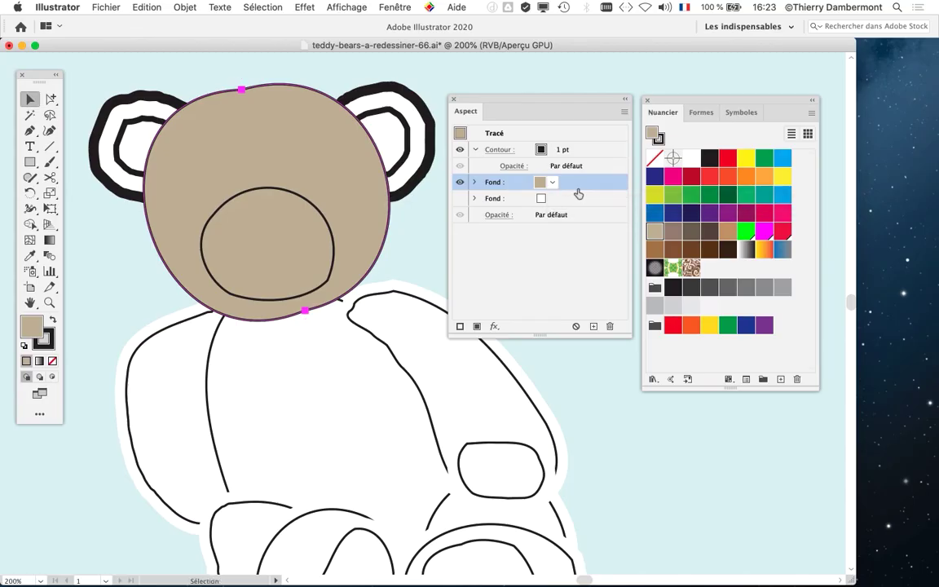
left_click(675, 195)
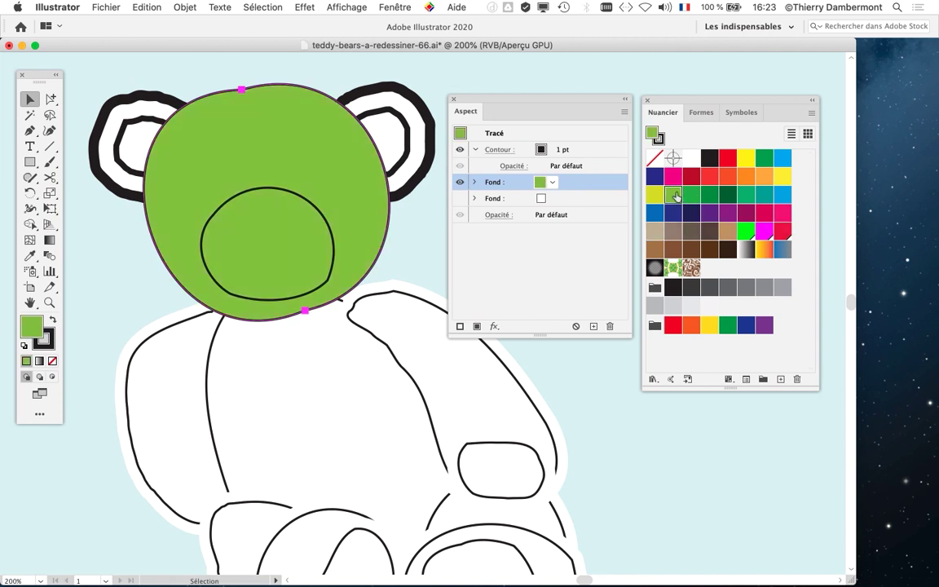
left_click(729, 176)
left_click(747, 176)
left_click(764, 176)
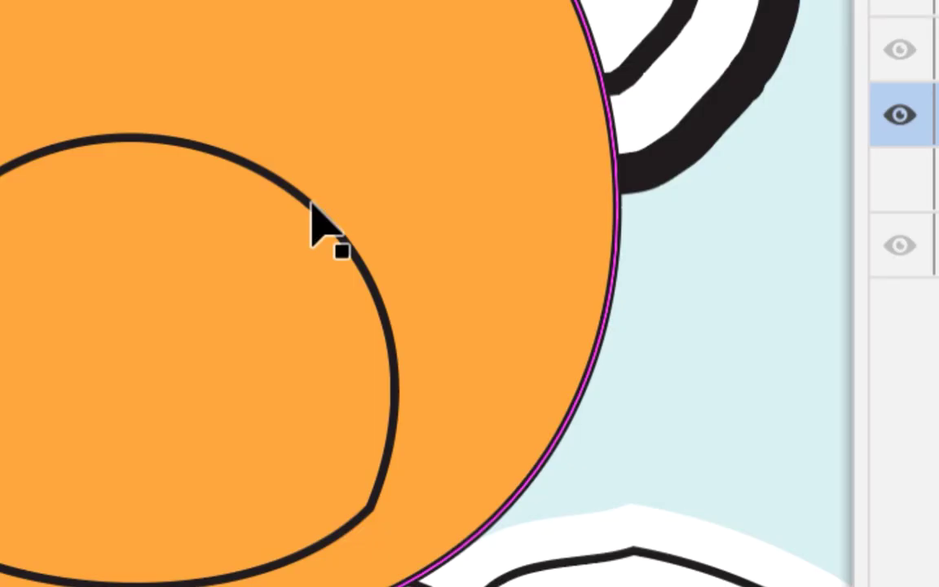
- Select the muzzle outline, hide its white fill, show its beige fill, and recolor that fill medium green
left_click(315, 210)
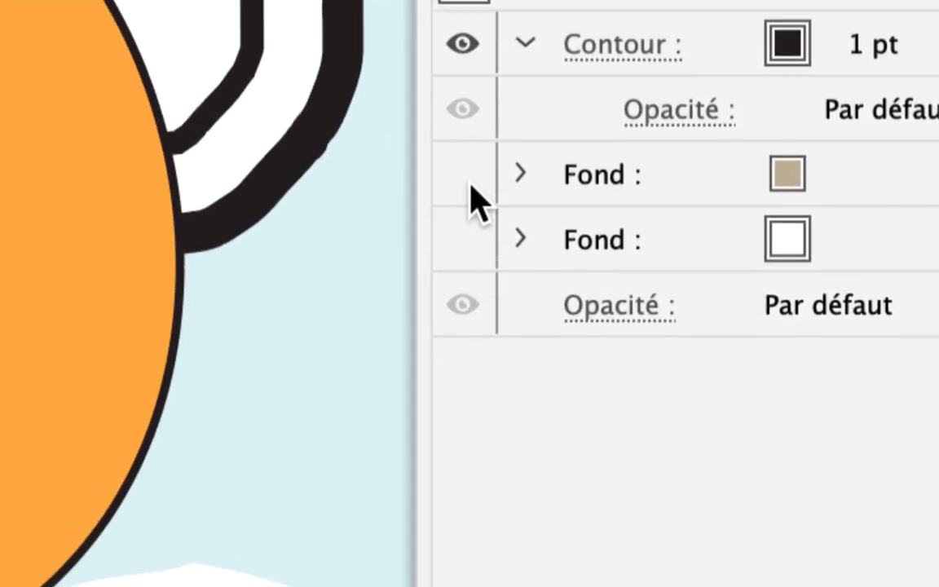
left_click(471, 186)
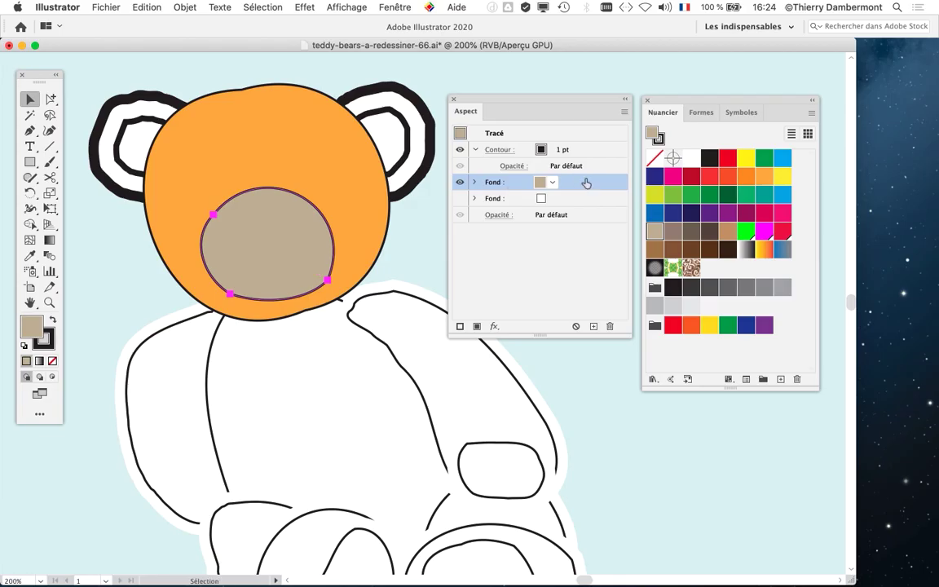
left_click(689, 197)
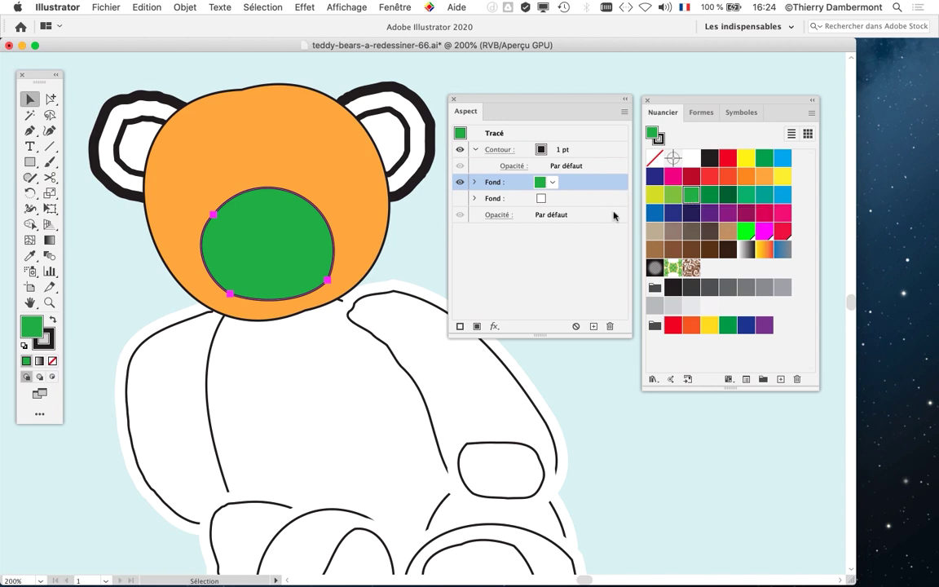
- Move the Aspect panel clear of the bear, then swap the long arm's white fill for the beige one and color it bright pink
left_click_drag(489, 99, 548, 85)
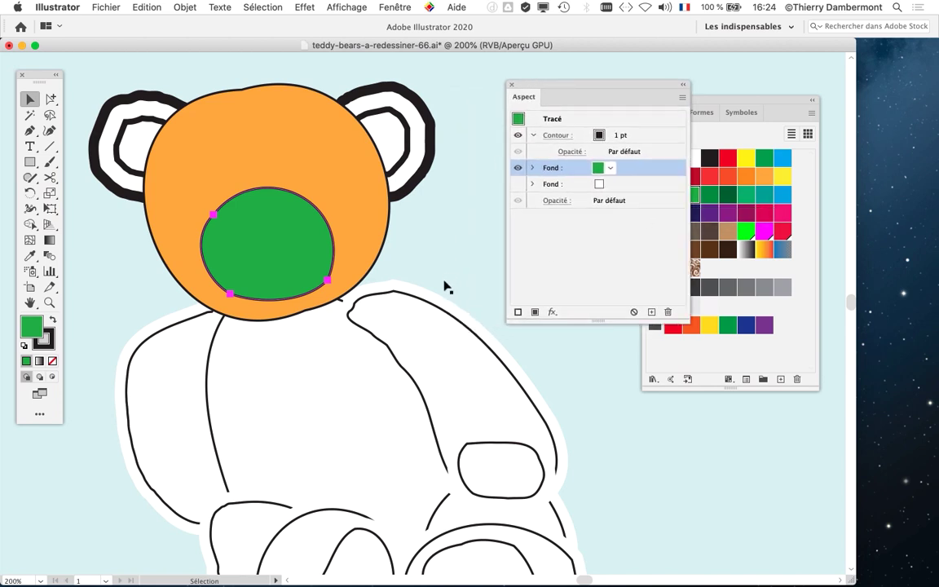
scroll(421, 309, "down", 5)
left_click(371, 202)
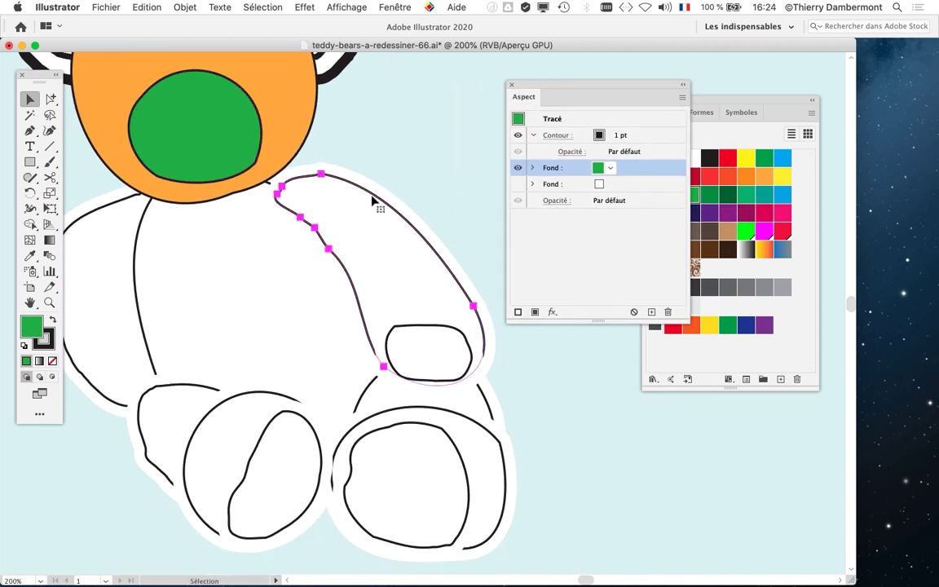
left_click(519, 184)
left_click(518, 168)
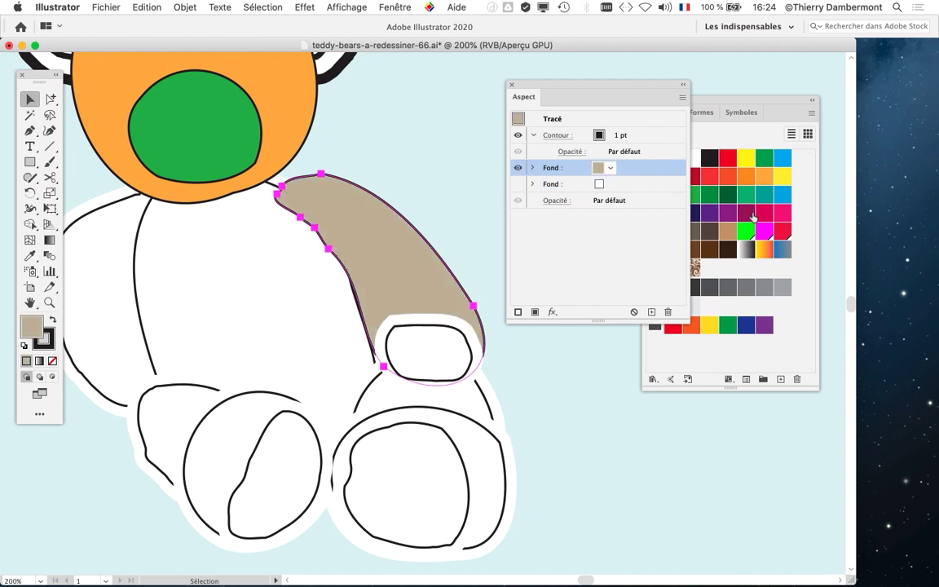
left_click(777, 219)
- Replace the white fill of the paw pad on the pink arm with its beige fill, and color it light blue
left_click(424, 325)
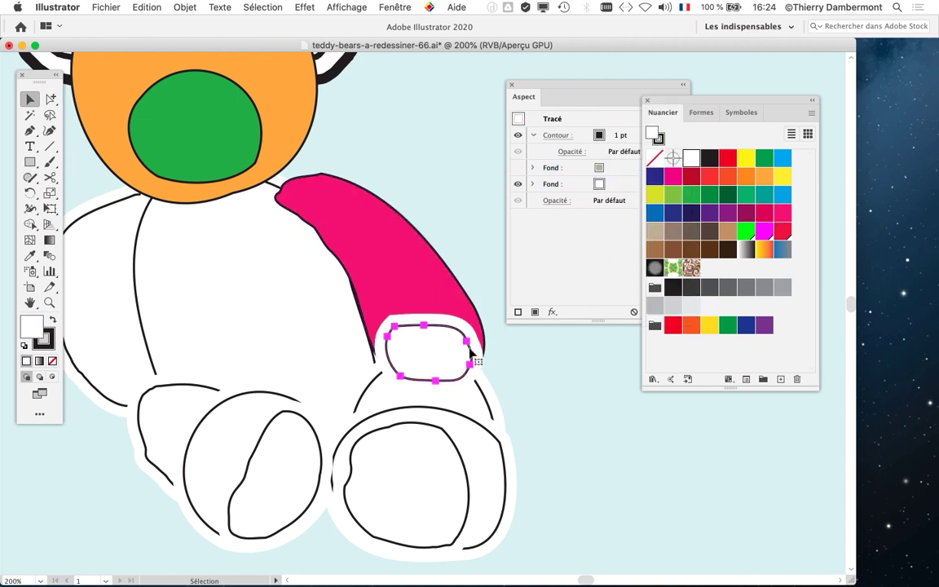
left_click(519, 168)
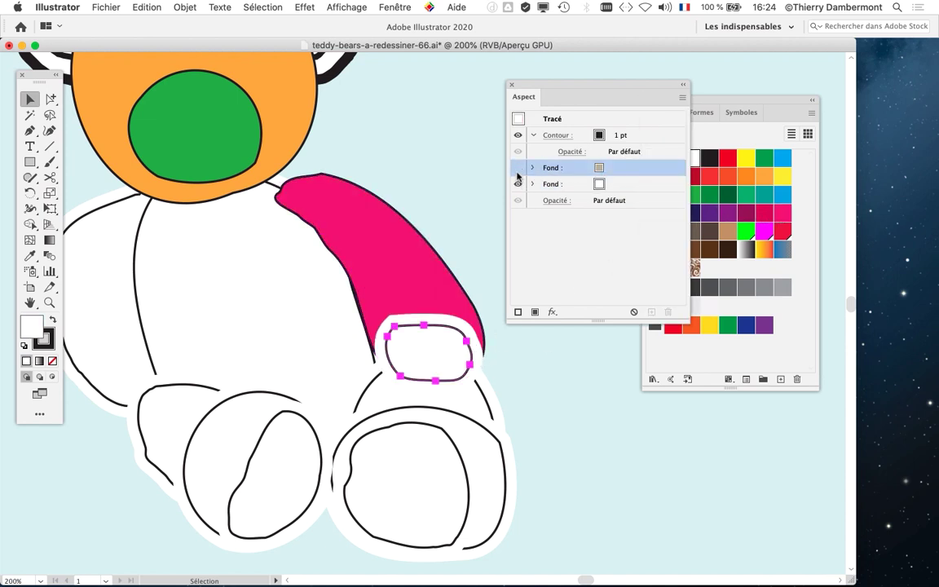
left_click(518, 168)
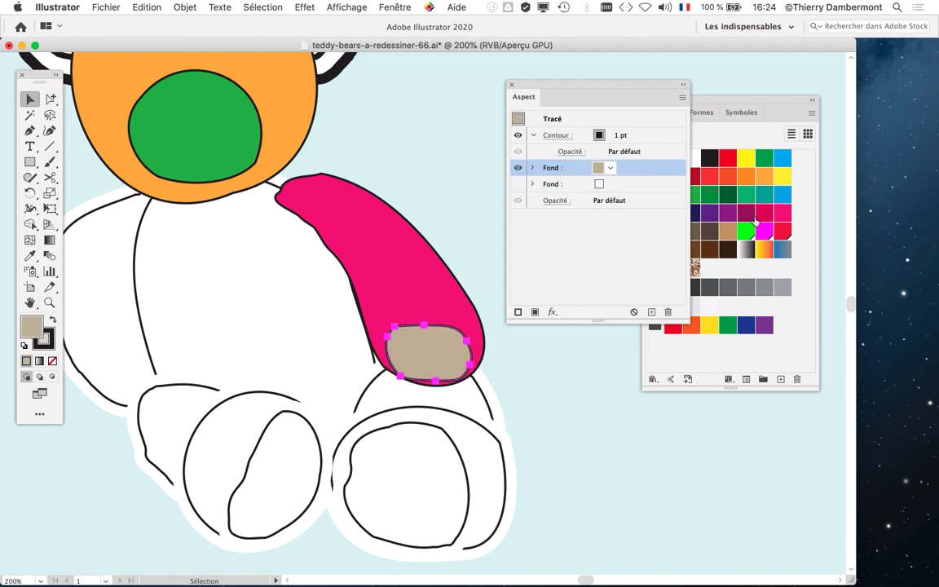
left_click_drag(699, 112, 759, 97)
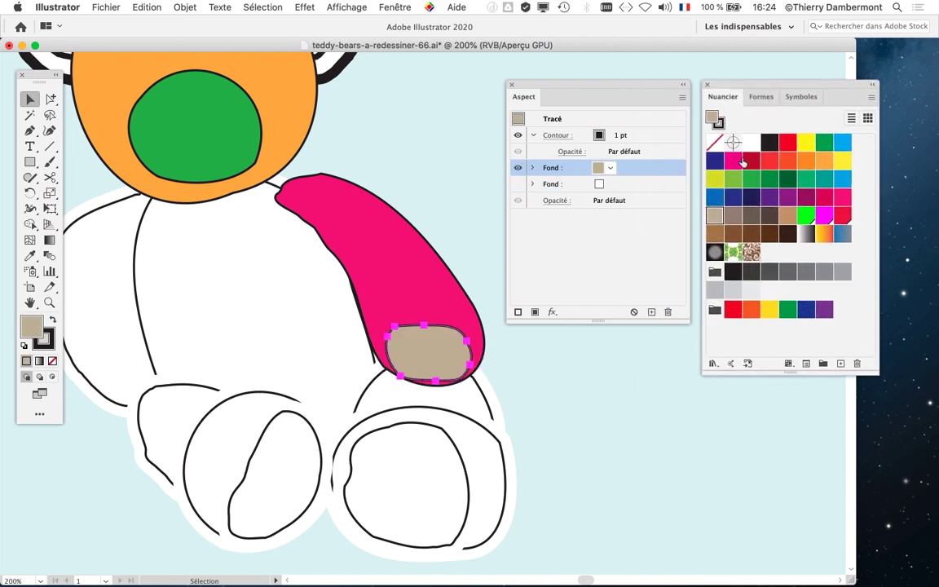
left_click(842, 142)
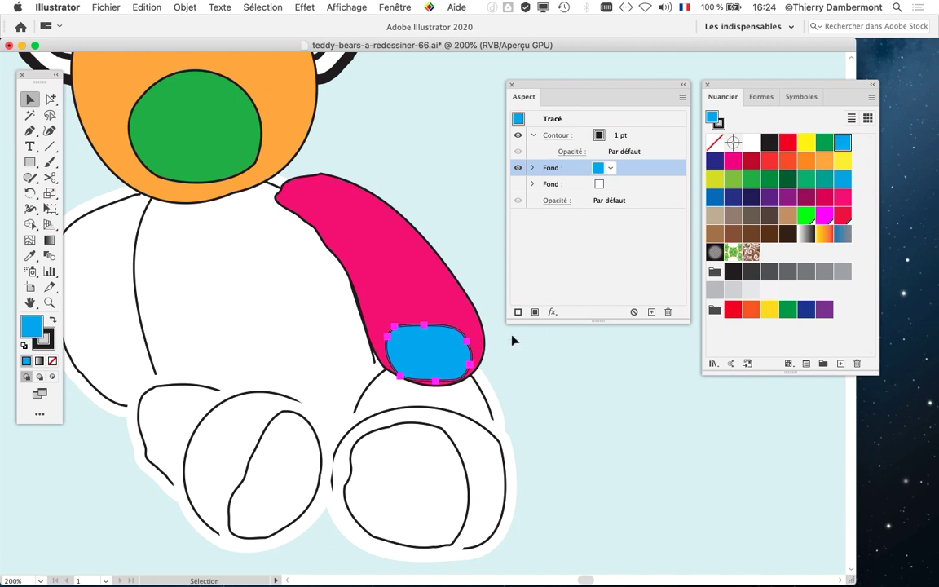
- Select the leg shape below the pink arm, swap its white fill for the beige one, and color it medium blue
left_click(478, 389)
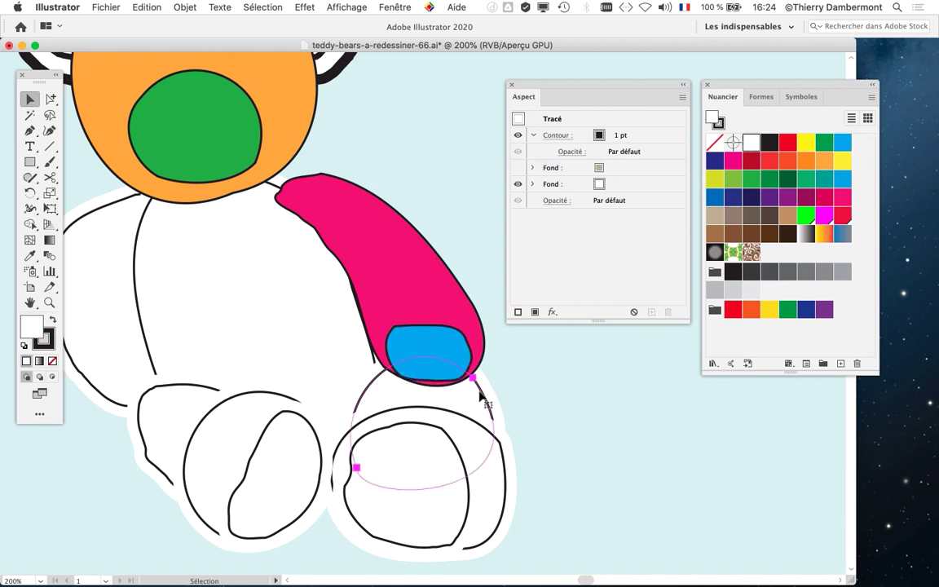
left_click(518, 168)
left_click(714, 197)
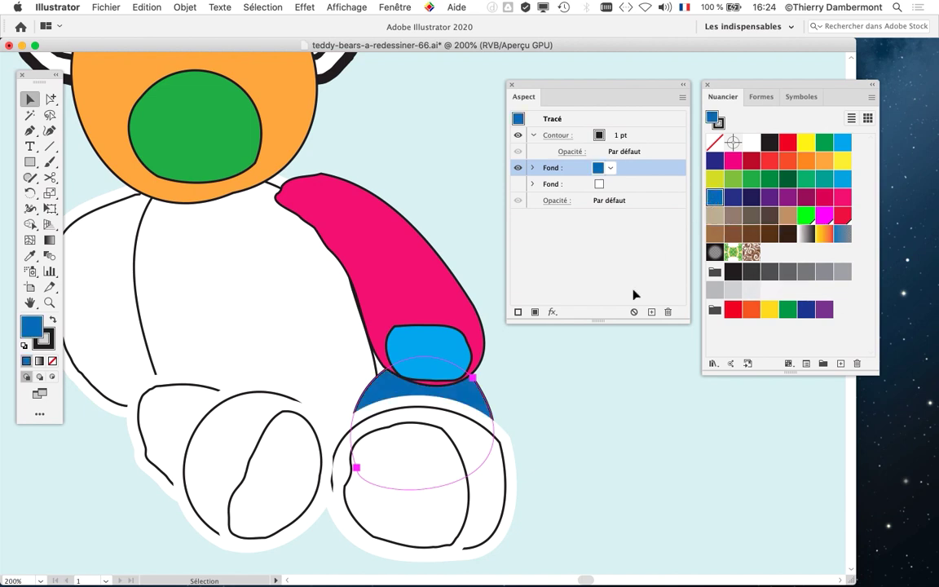
- Recolor the leg's fill yellow-green, and swap the white fill of the foot below it for the beige one colored bright pink
left_click(730, 181)
scroll(481, 286, "down", 5)
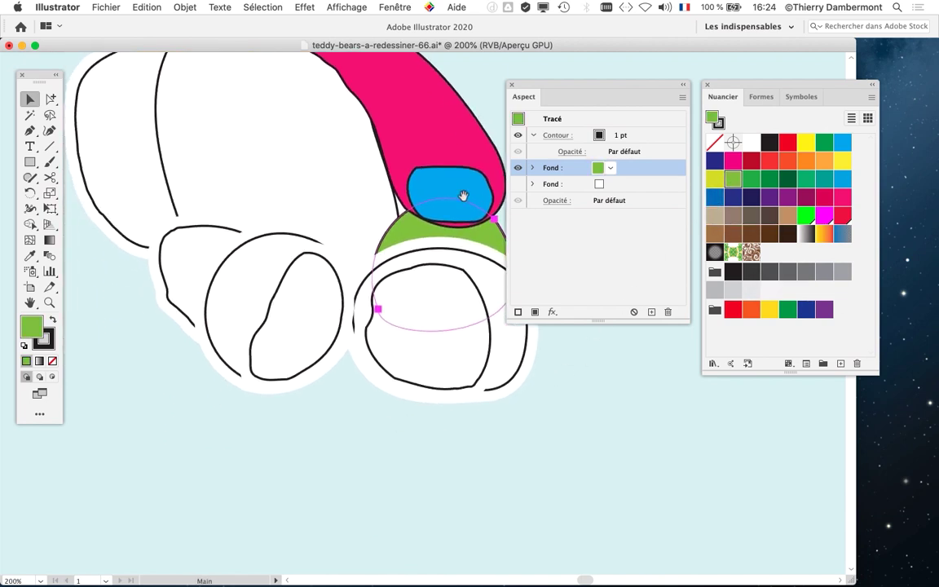
left_click(457, 251)
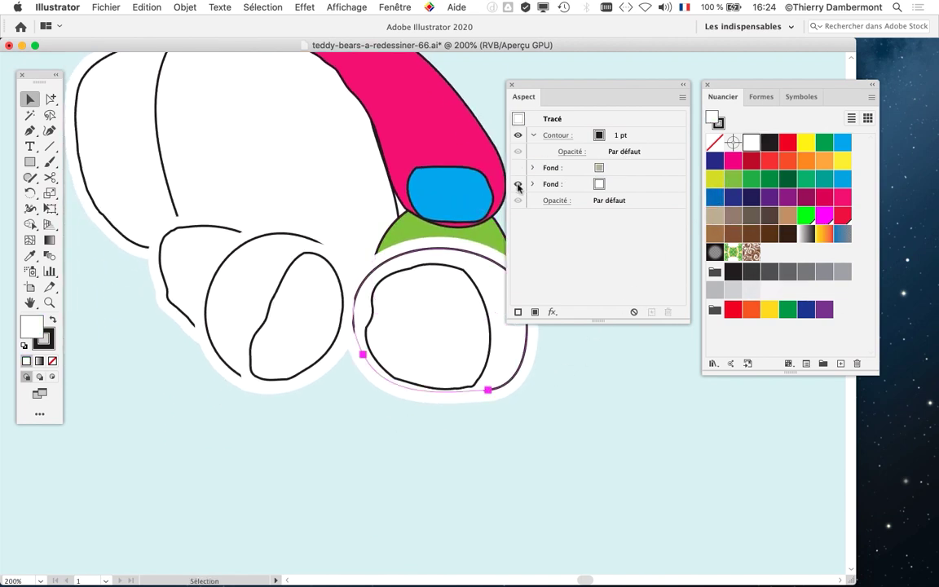
left_click(517, 185)
left_click(518, 168)
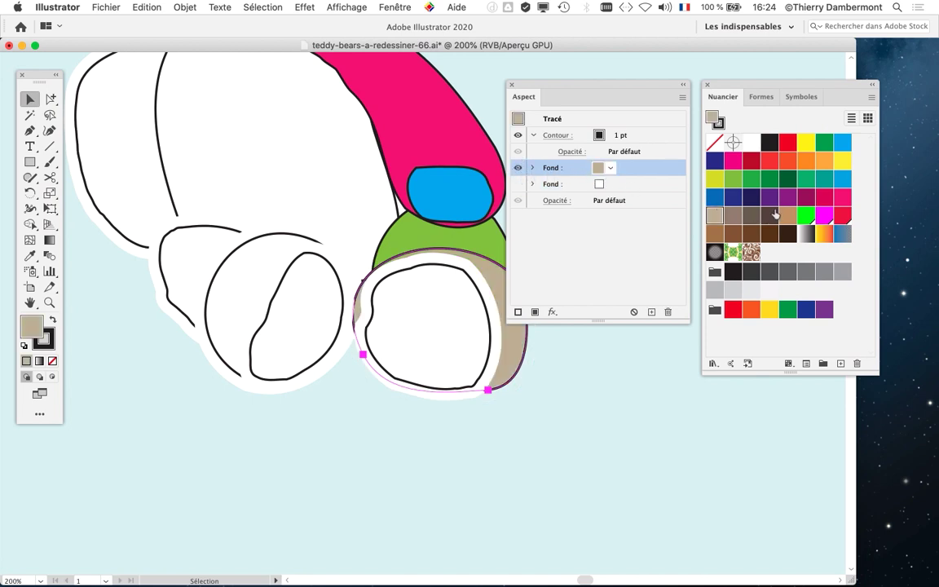
left_click(733, 162)
- Replace the white fill of the pad on the pink foot with its beige fill, and color it light orange
left_click(452, 274)
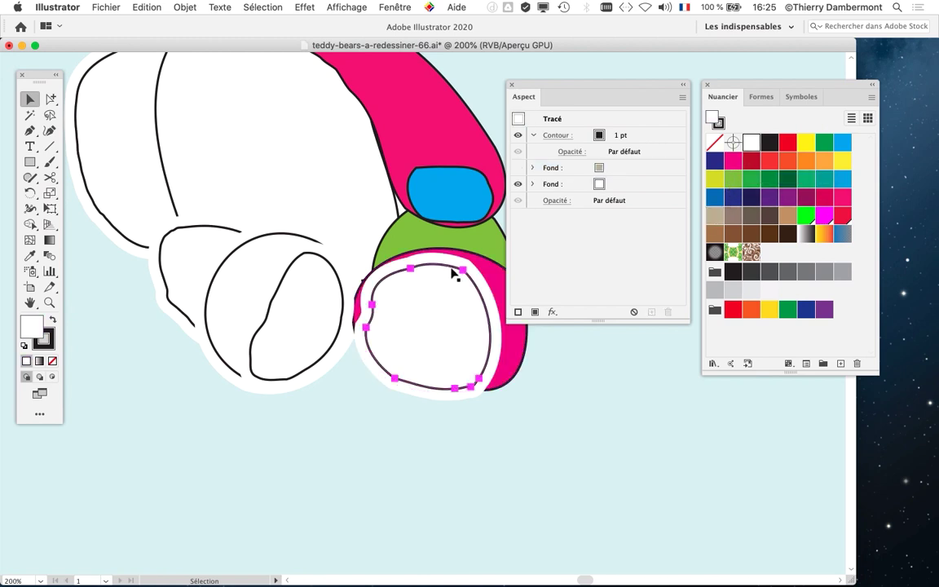
left_click(518, 184)
left_click(545, 167)
left_click(518, 168)
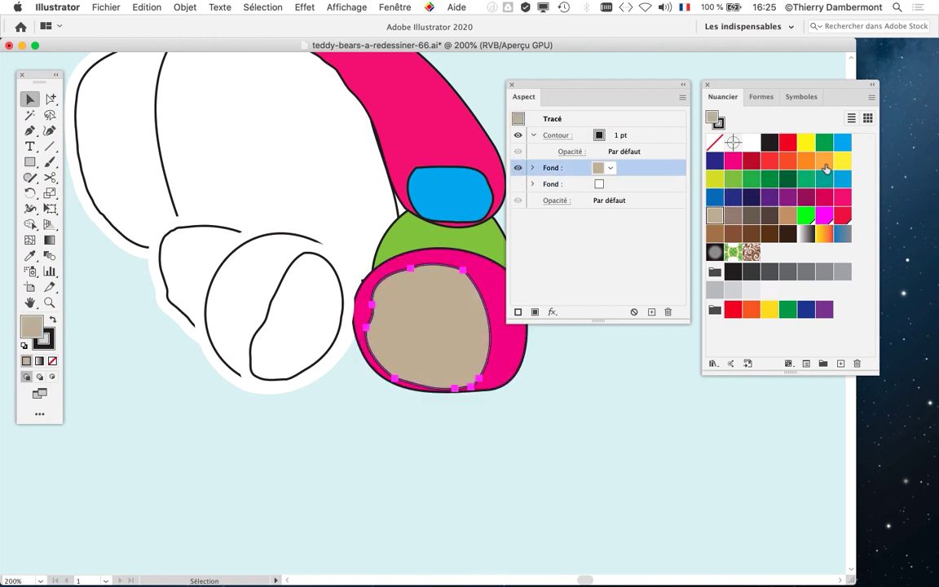
left_click(824, 161)
- Select the pad of the other foot, swap its white fill for the beige one, and color it light blue
left_click(330, 269)
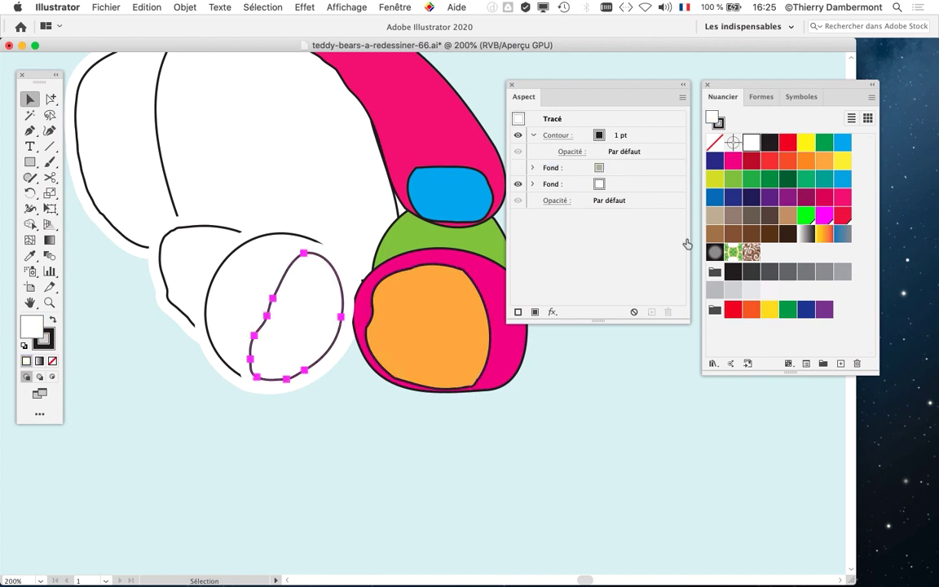
left_click(518, 184)
left_click(518, 167)
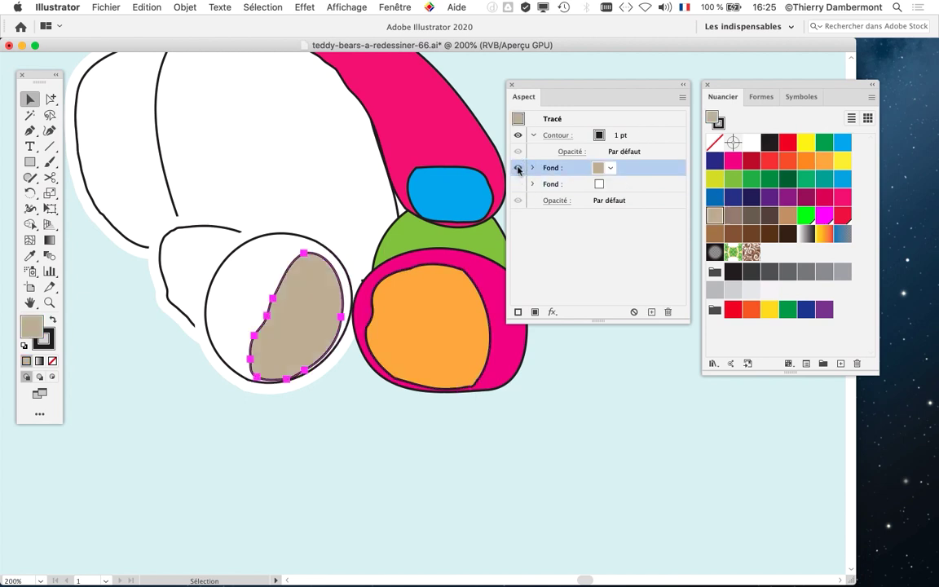
left_click(842, 178)
- Hide the white fill of the round foot around the blue pad, show its beige fill, and color it bright pink
left_click(306, 238)
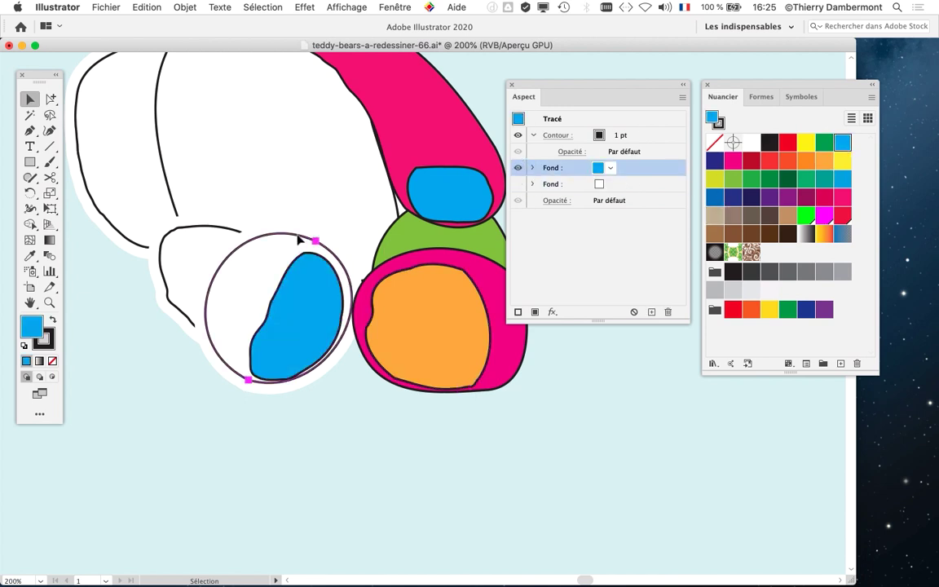
left_click(518, 184)
left_click(518, 167)
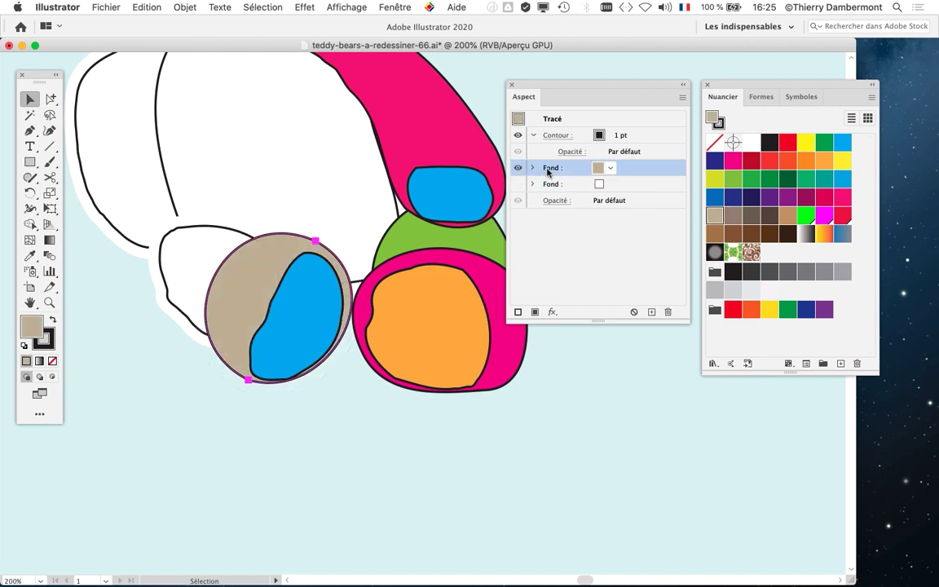
left_click(838, 199)
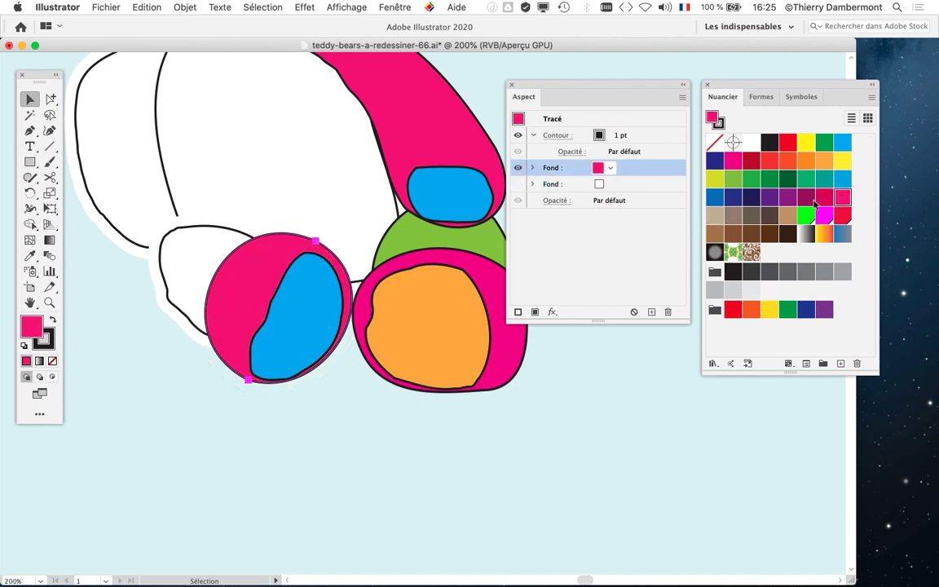
- Select the leg shape behind the round pink foot, swap its white fill for the beige one, and color it green
left_click(247, 235)
left_click(518, 184)
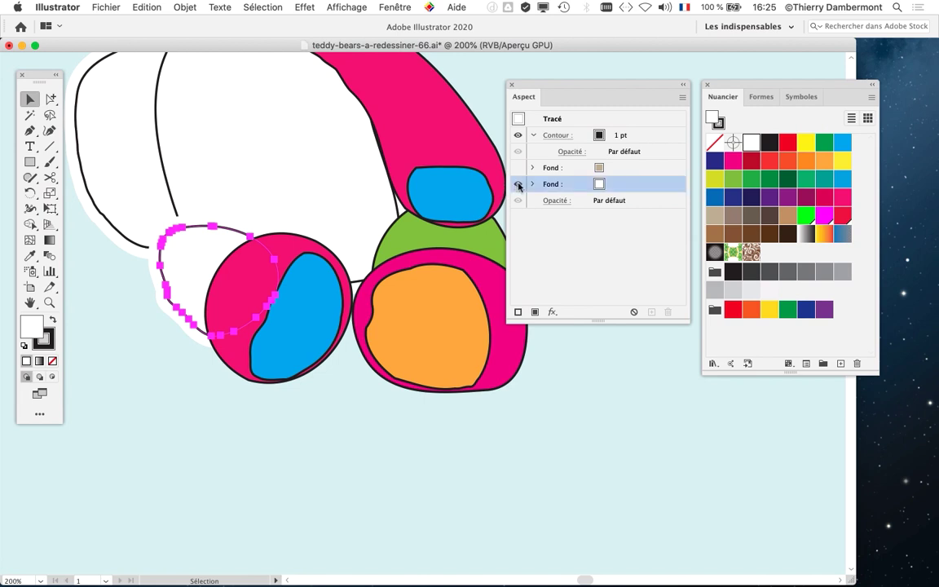
left_click(517, 167)
left_click(752, 181)
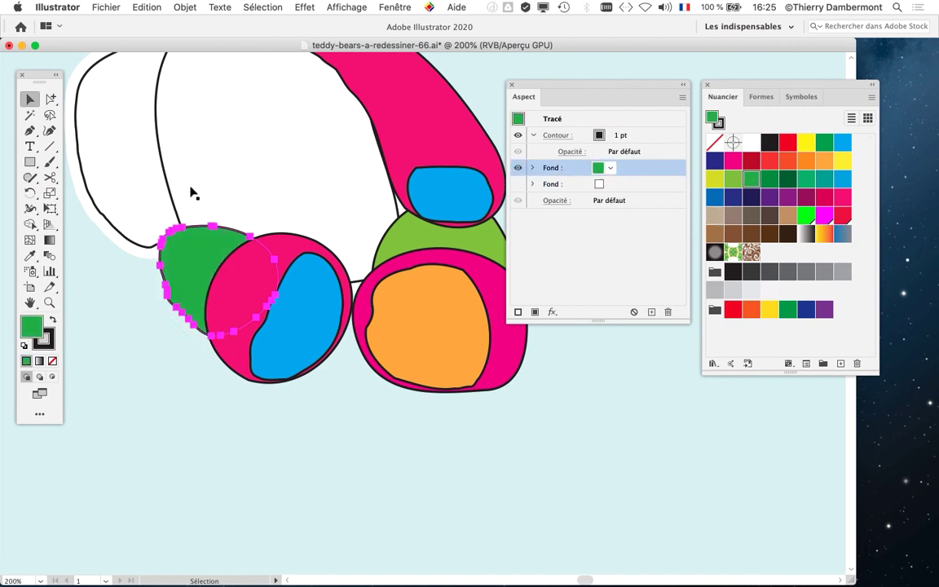
- Replace the white fill of the arm above the green leg with its beige fill, and color it orange
left_click(124, 221)
left_click(518, 184)
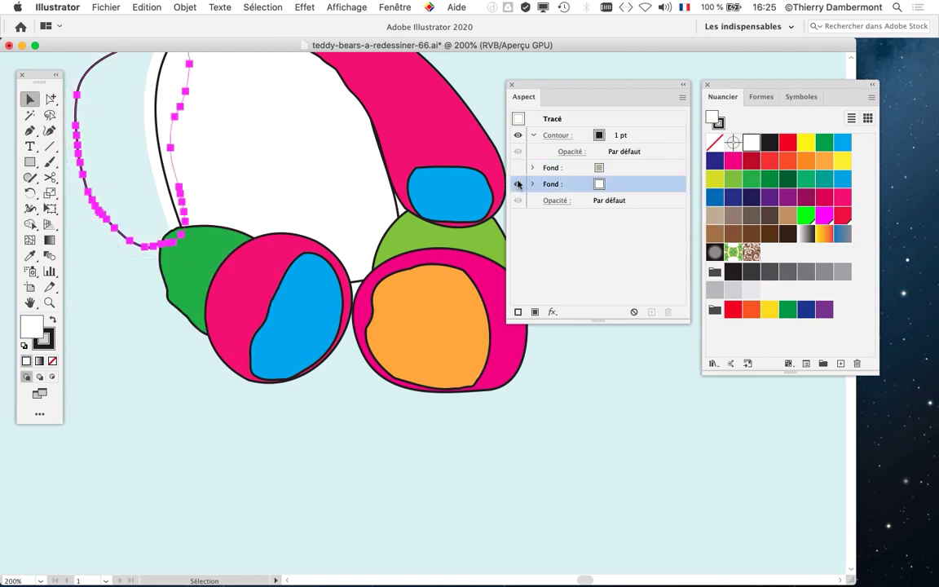
left_click(518, 167)
left_click(795, 163)
- Select the bear's torso, hide its white fill, show its beige fill, and recolor that fill light blue
scroll(332, 266, "up", 5)
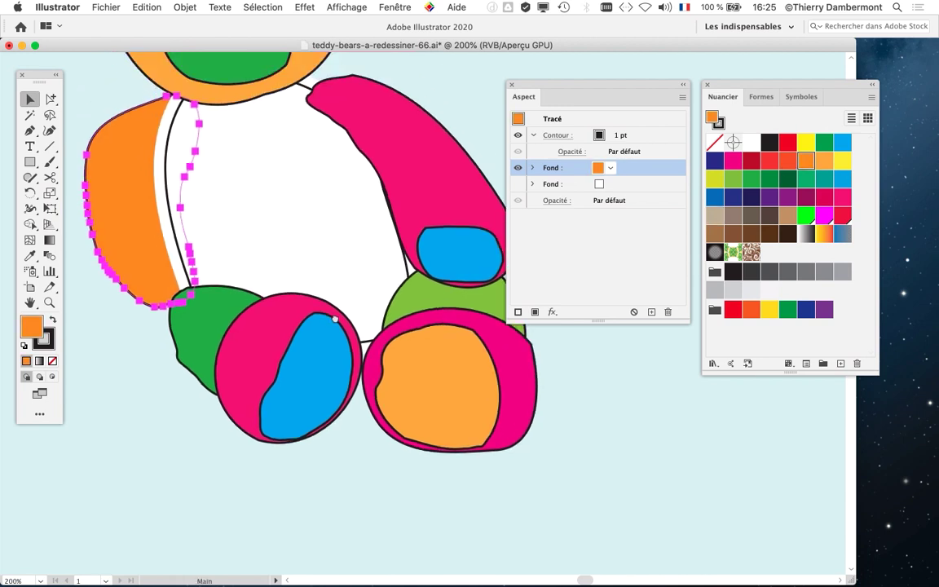
left_click(200, 263)
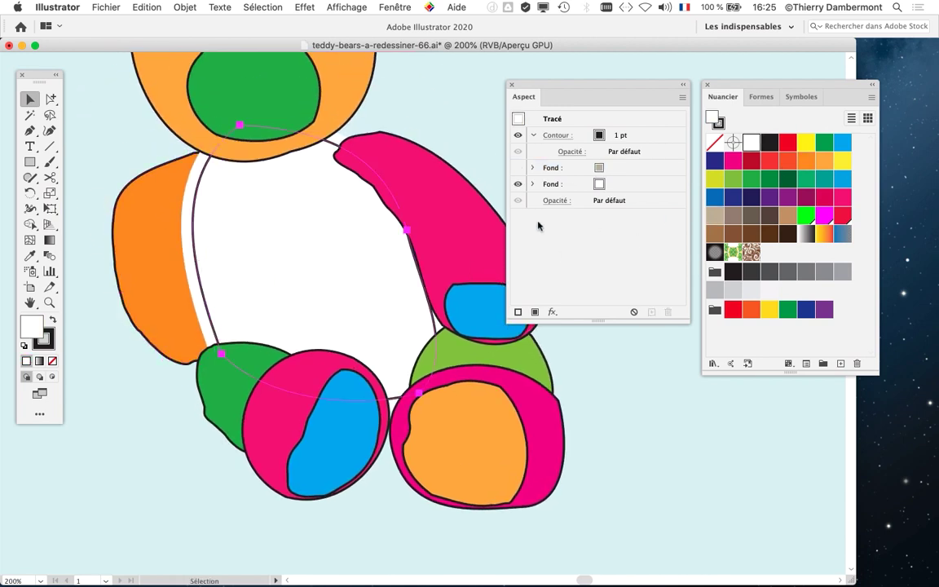
left_click(518, 167)
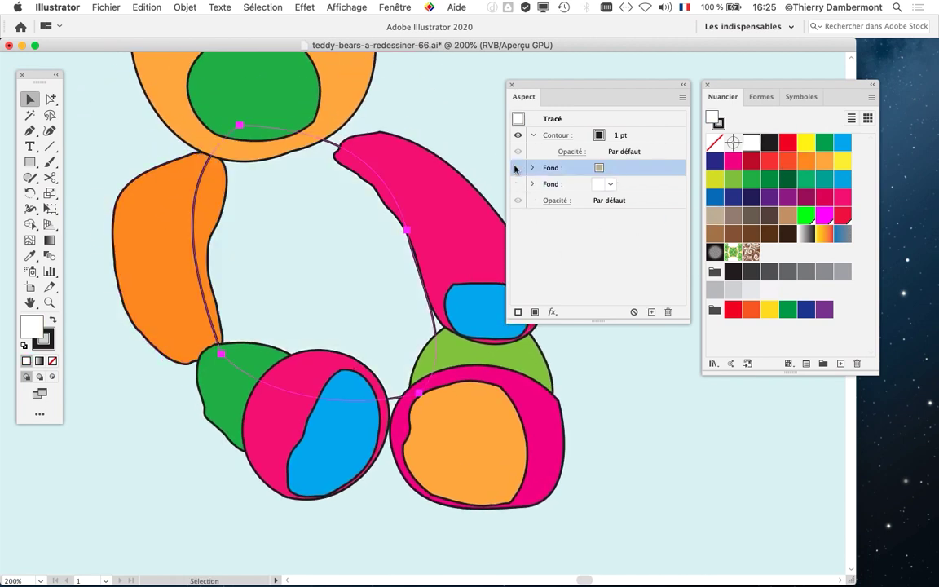
left_click(842, 143)
scroll(511, 404, "down", 1)
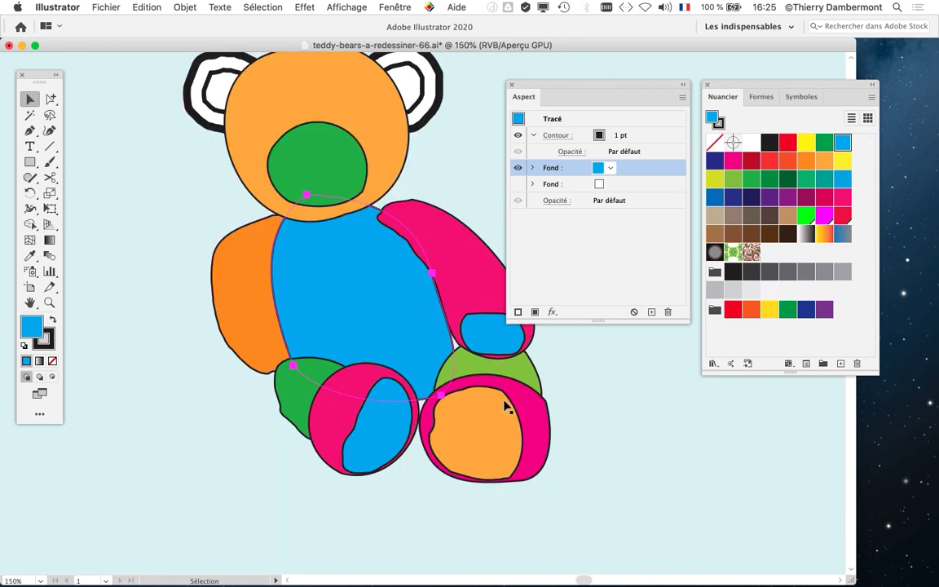
scroll(418, 263, "down", 1)
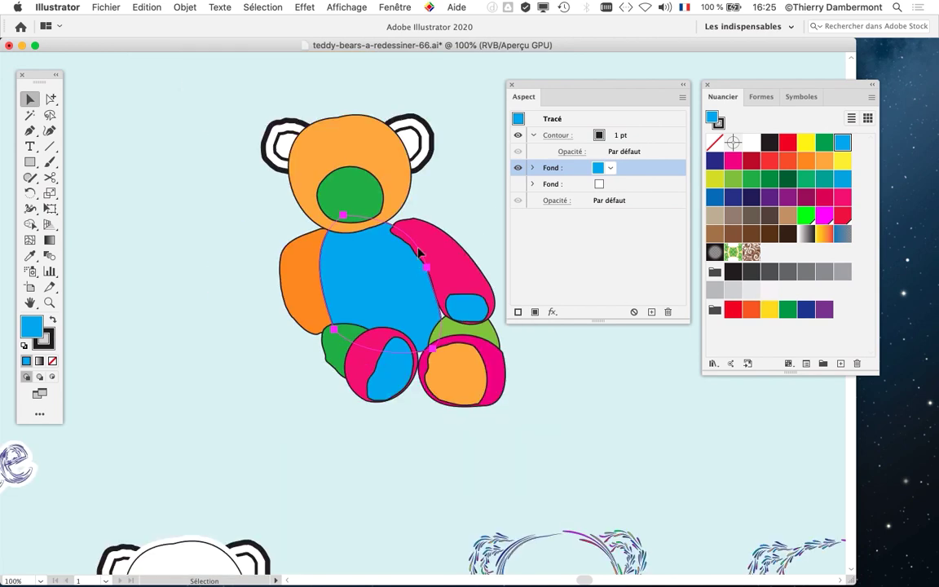
- Try a bright pink fill on the ear on the pink arm's side, undo it, and deselect the ear
scroll(419, 252, "up", 1)
left_click(377, 112)
left_click_drag(442, 157, 416, 234)
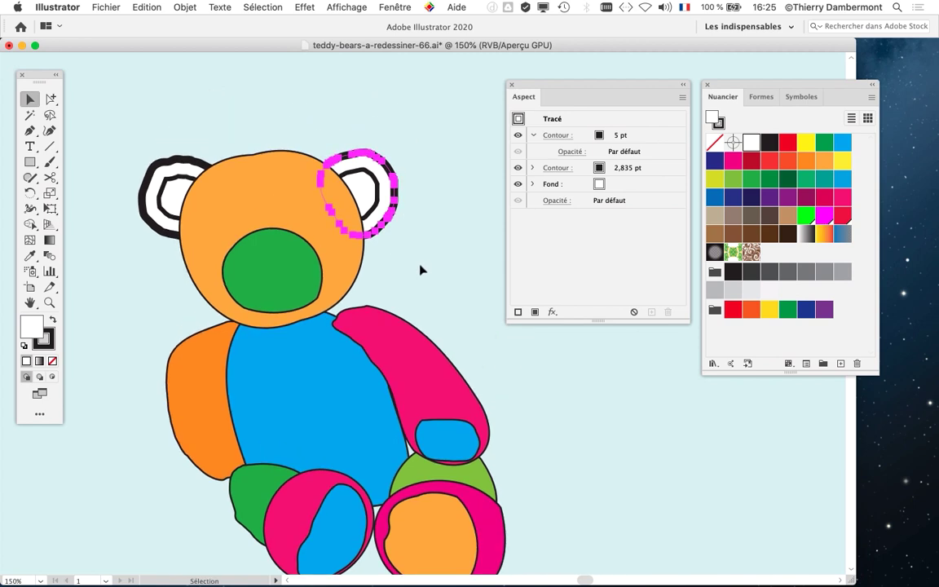
left_click(732, 160)
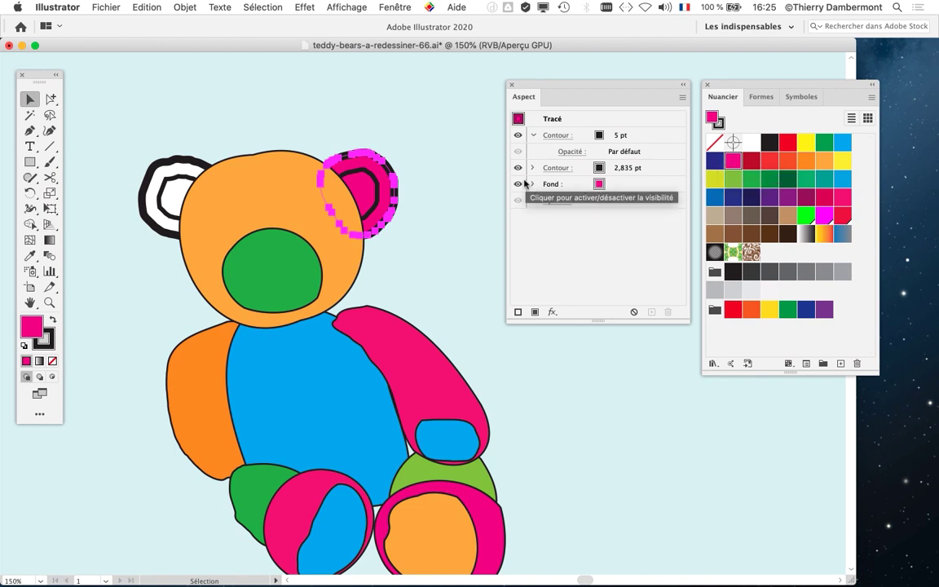
key("super+z")
left_click(451, 203)
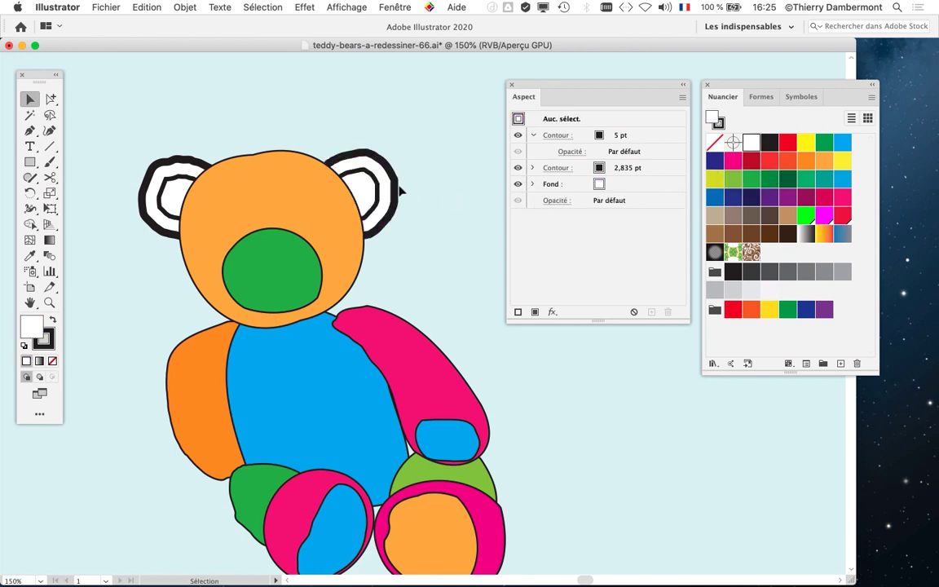
left_click(155, 168)
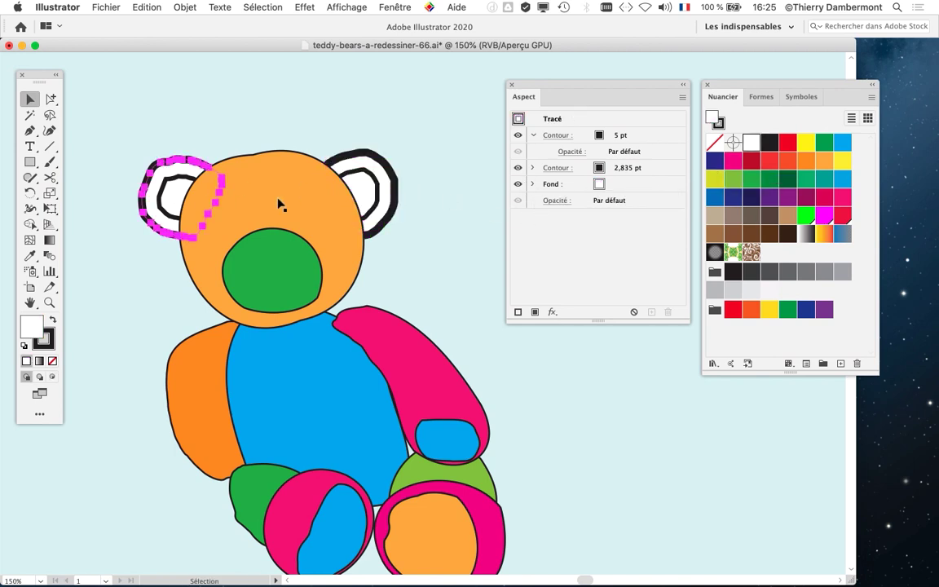
left_click(398, 208)
left_click(459, 260)
scroll(453, 264, "down", 1)
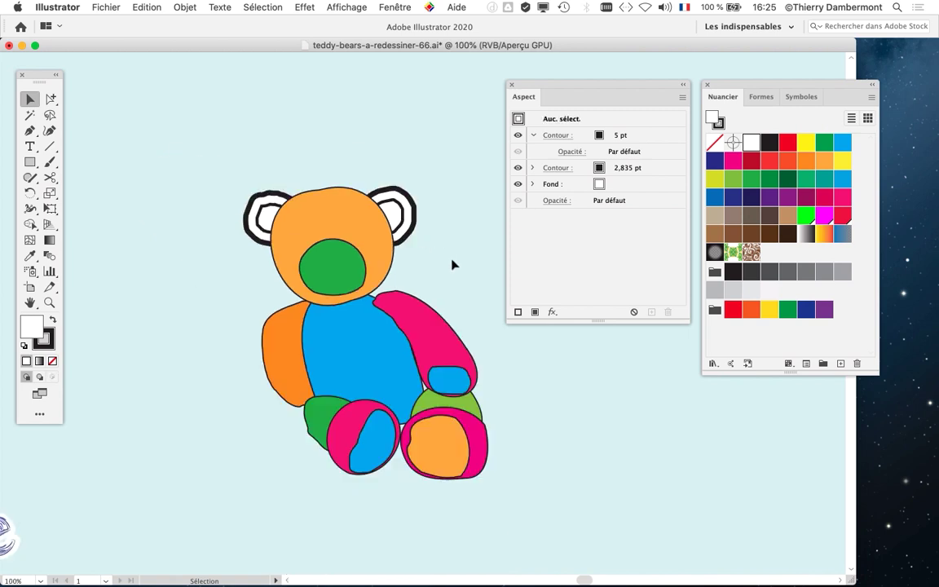
scroll(407, 277, "down", 3)
- Save the document under the new name teddy-bears-a-redessiner-67.ai in Adobe Illustrator format, keeping the Illustrator 2020 version and default options
left_click(106, 6)
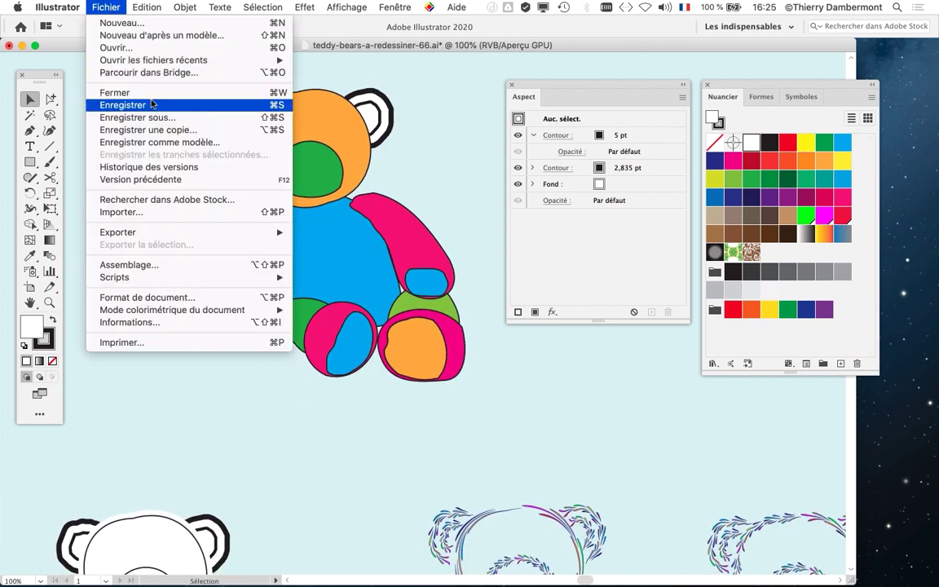
left_click(160, 121)
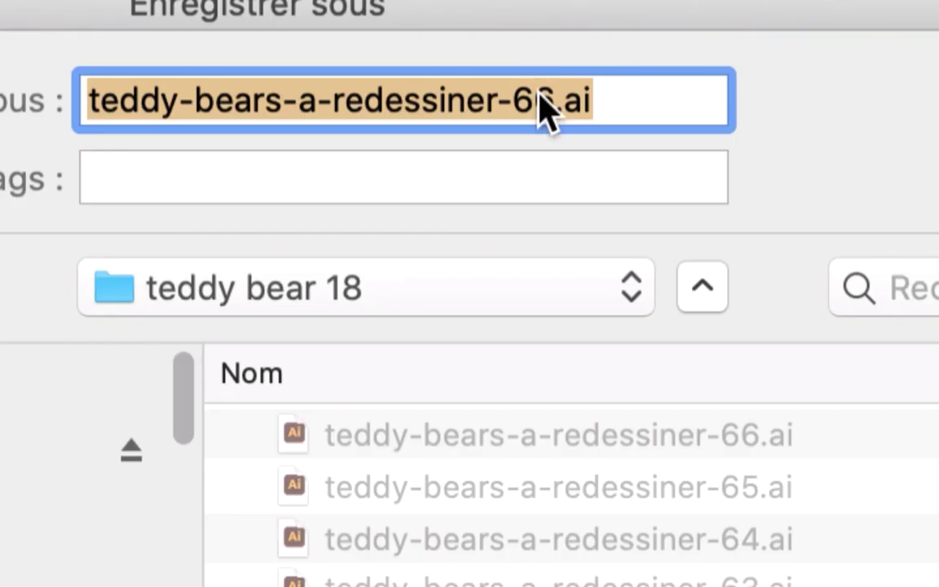
left_click(539, 96)
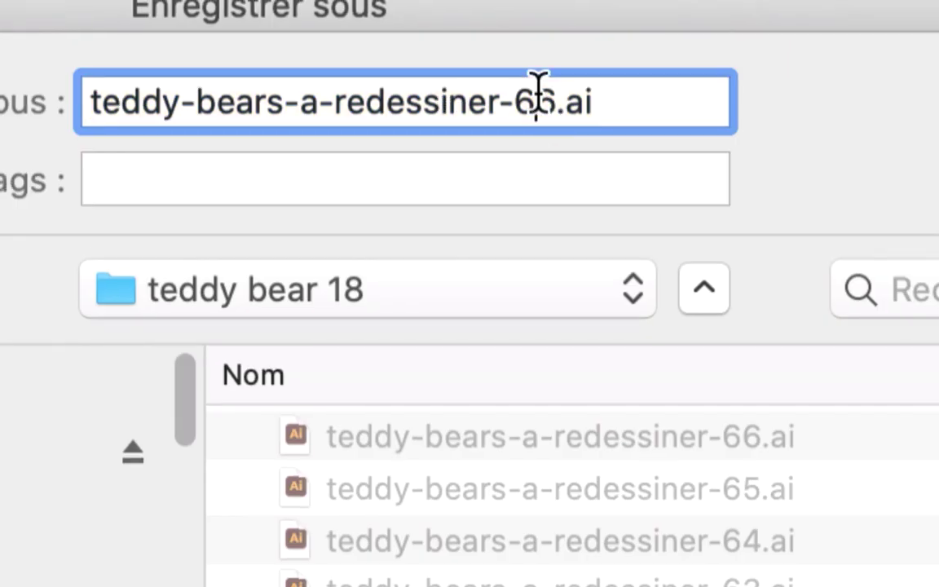
left_click_drag(539, 96, 543, 96)
type("7")
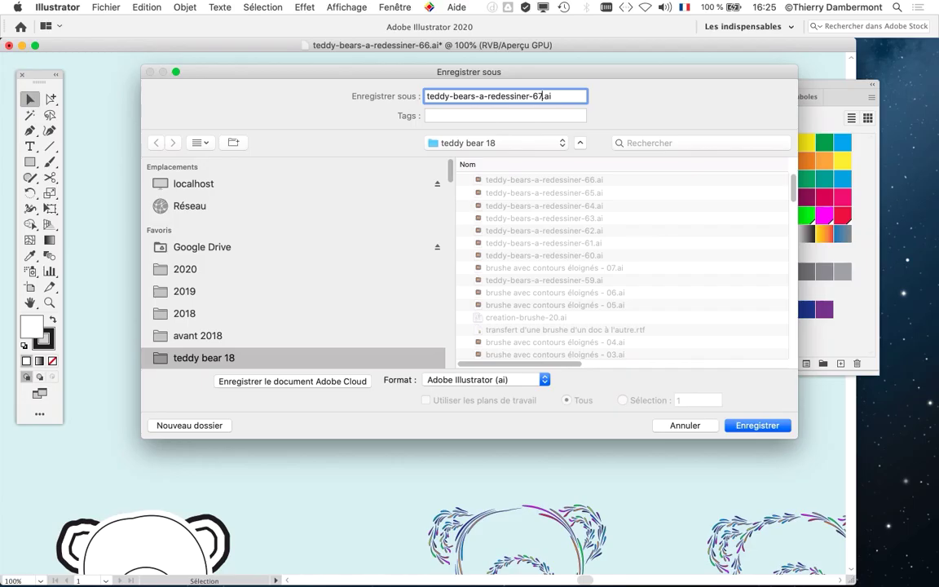
key("Return")
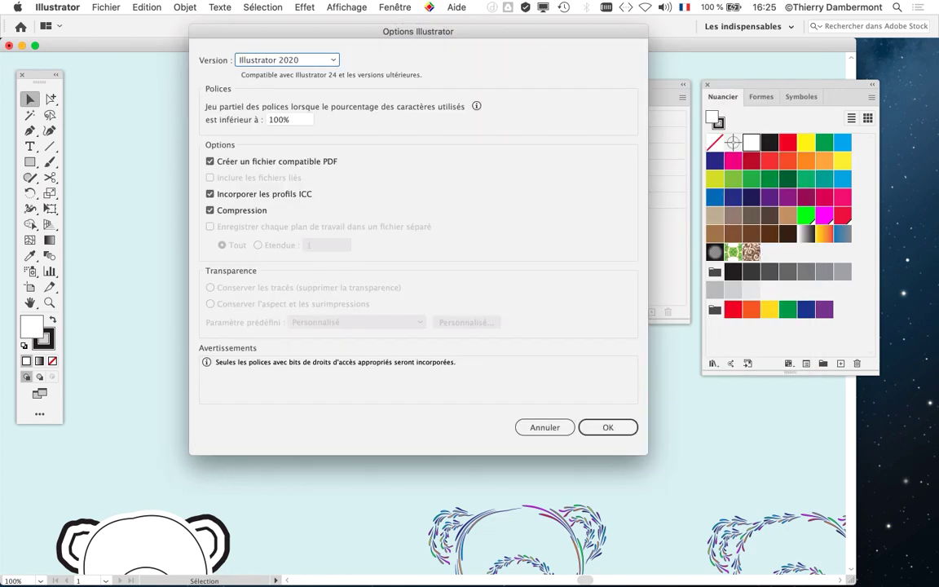
key("Return")
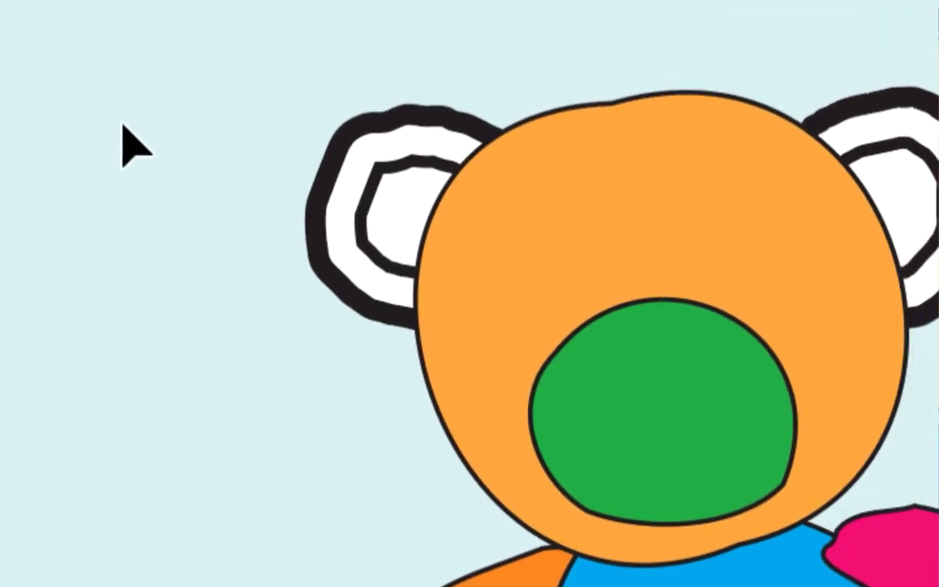
- Select all shapes of the colored bear except its two ears, and remove their stroke
left_click_drag(131, 147, 369, 371)
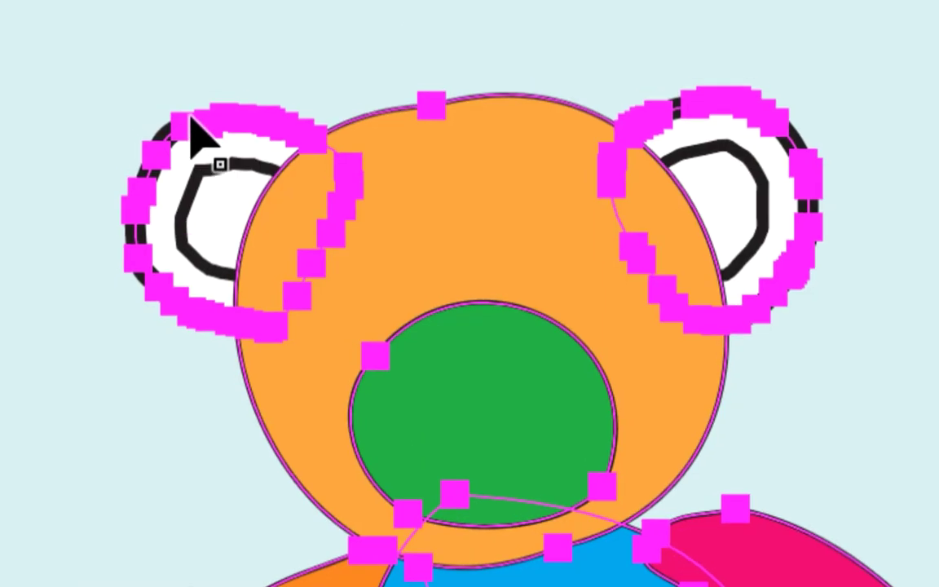
left_click(192, 120)
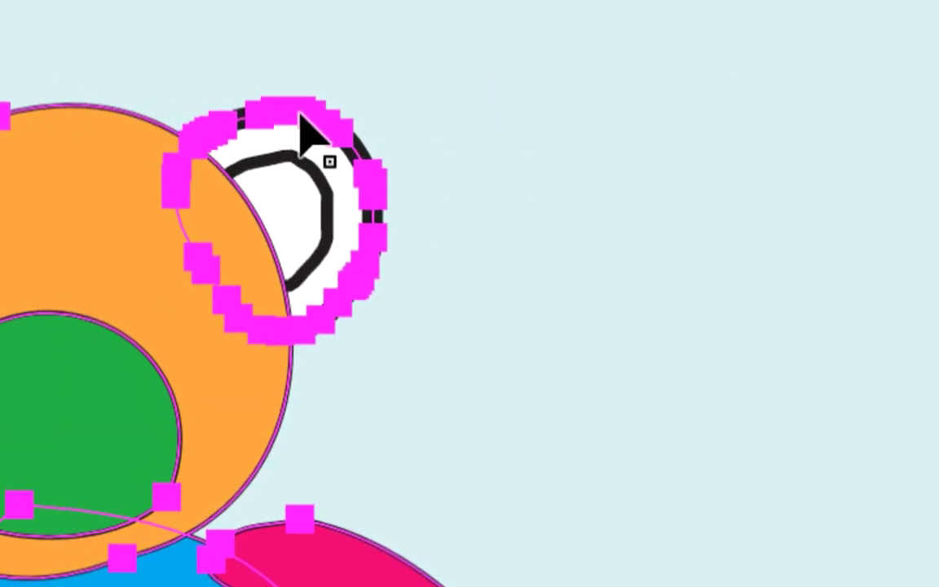
left_click(636, 120)
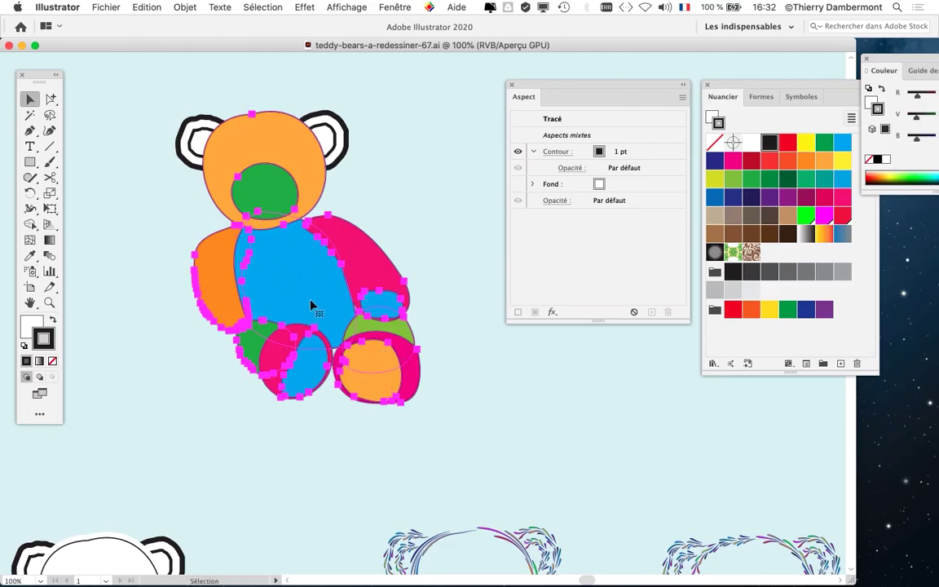
scroll(306, 304, "up", 5)
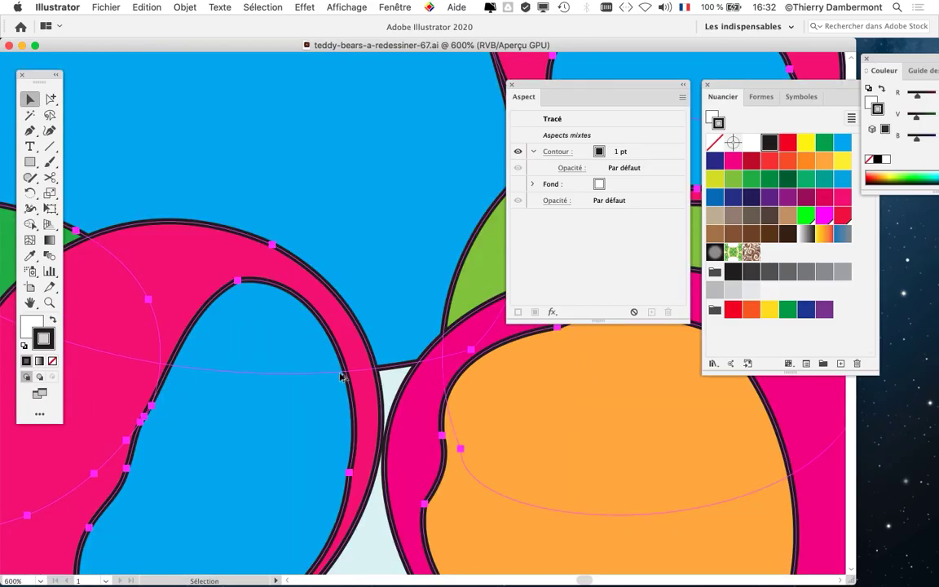
scroll(341, 377, "up", 2)
scroll(341, 376, "down", 6)
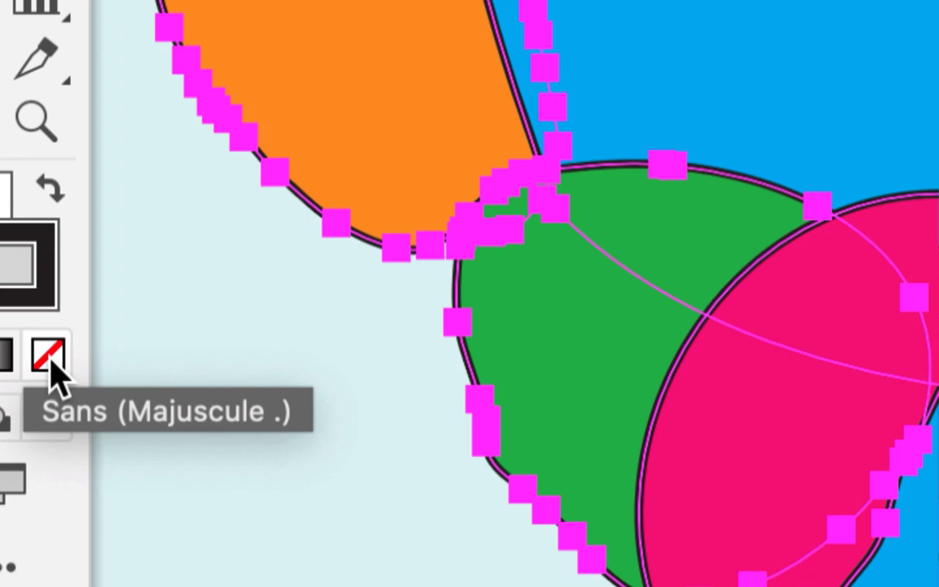
left_click(51, 367)
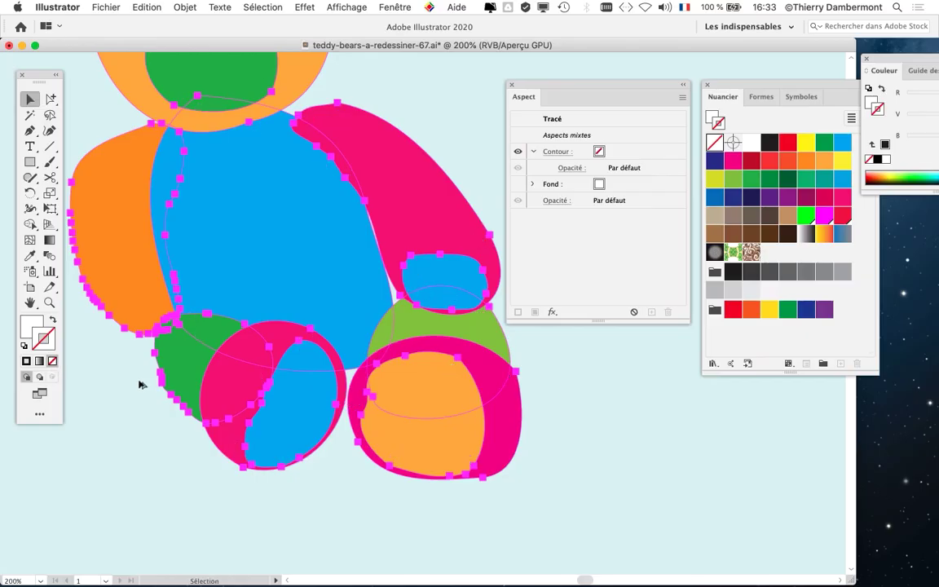
- Save the document under the new name teddy-bears-a-redessiner-68.ai in Adobe Illustrator format with default options
key("super+minus")
left_click(105, 6)
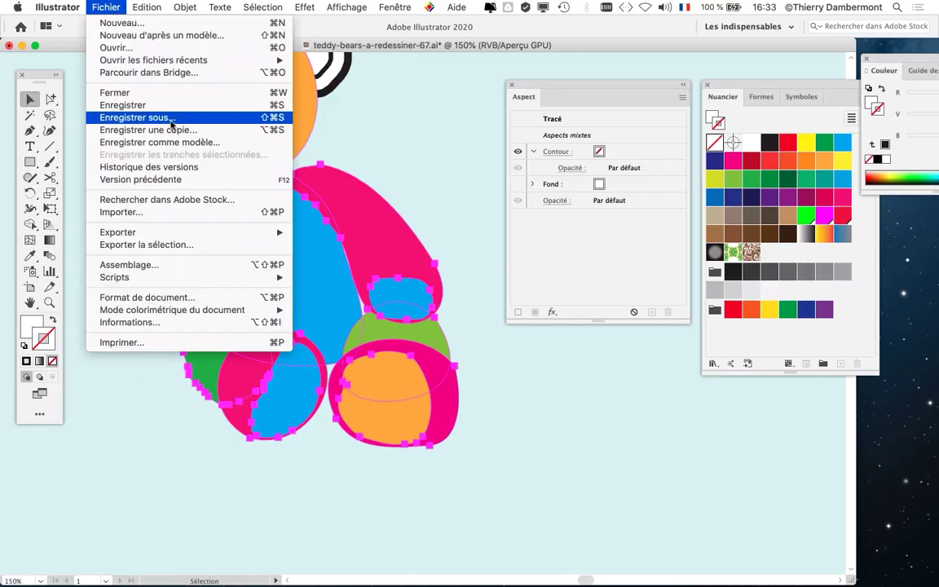
left_click(155, 117)
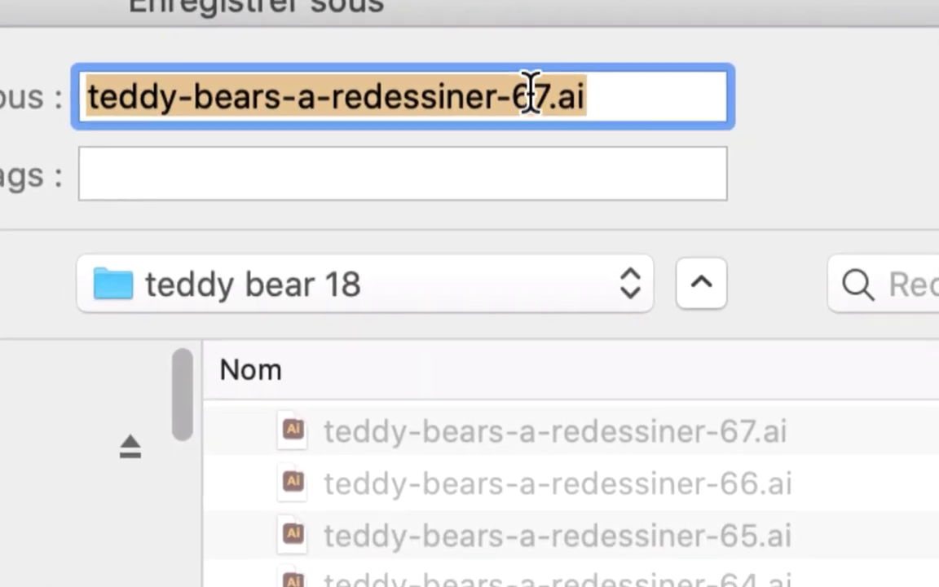
left_click(539, 96)
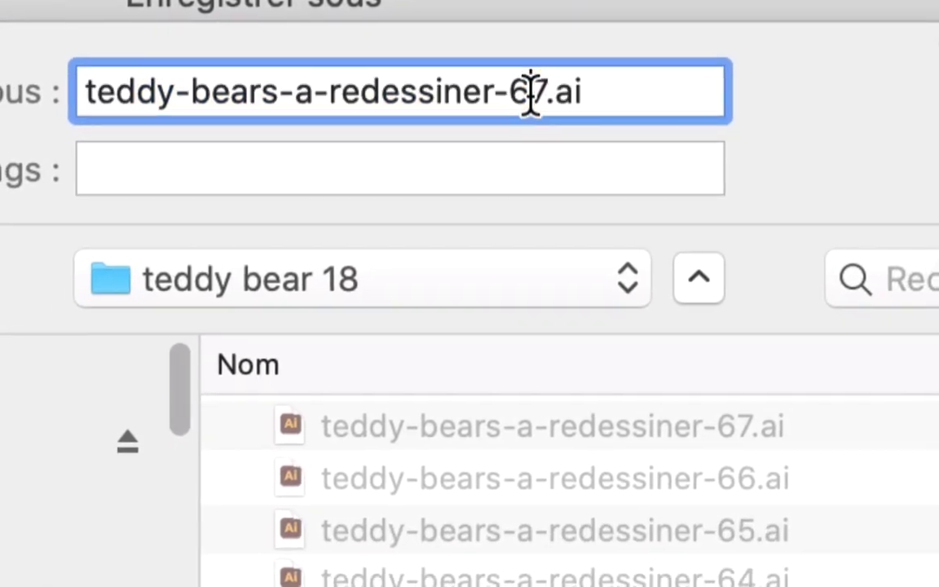
type("8")
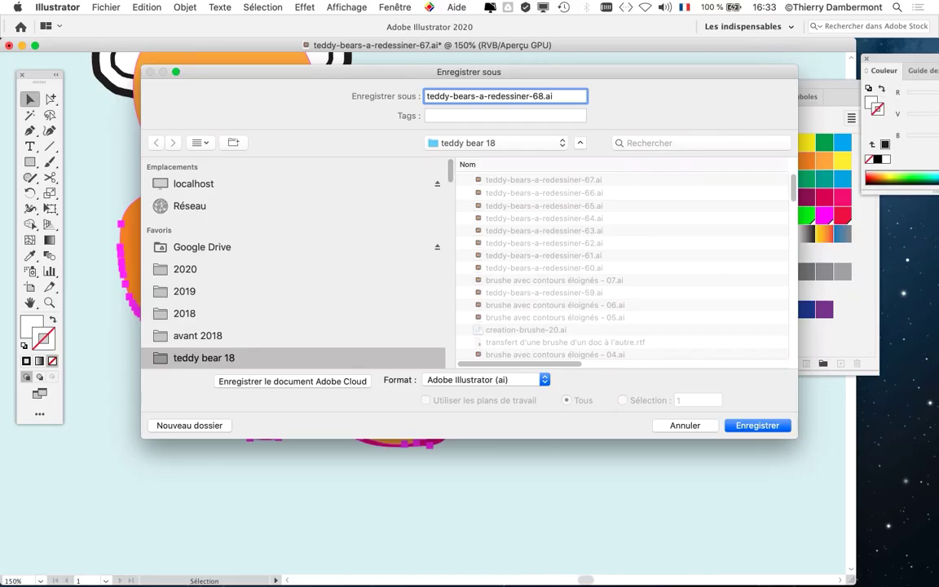
key("Return")
key("Return")
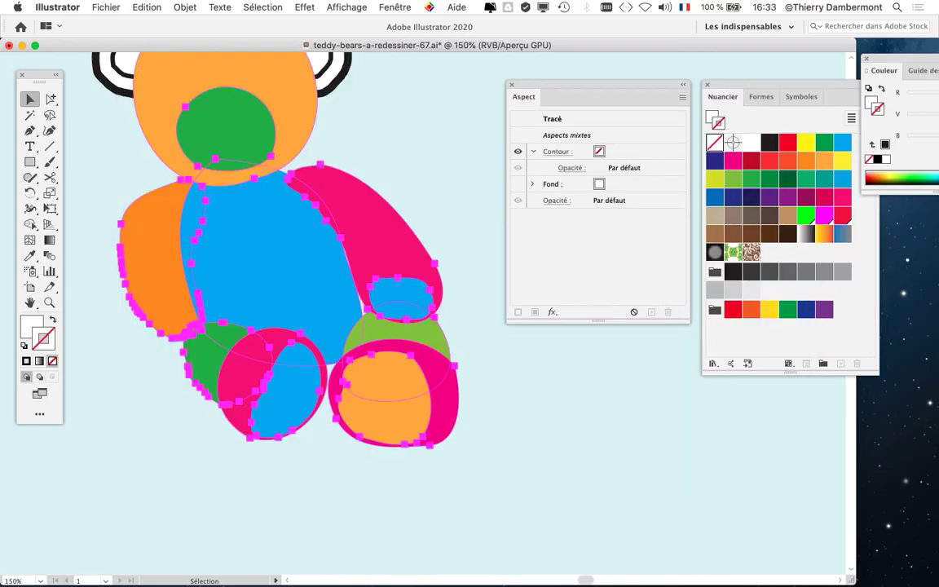
- Start Recolor Artwork on the selected bear shapes and place its dialog clear of the bear
scroll(269, 293, "up", 3)
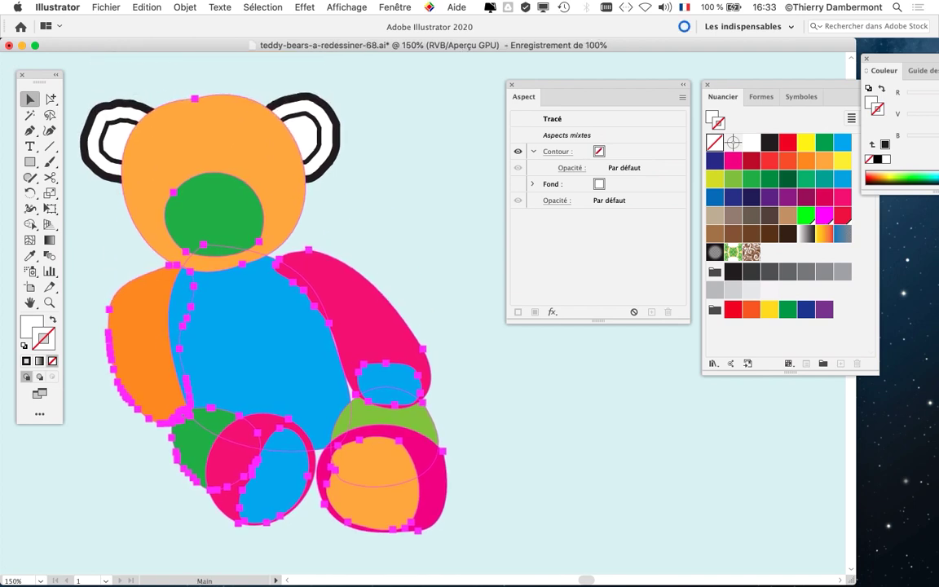
scroll(269, 293, "down", 1)
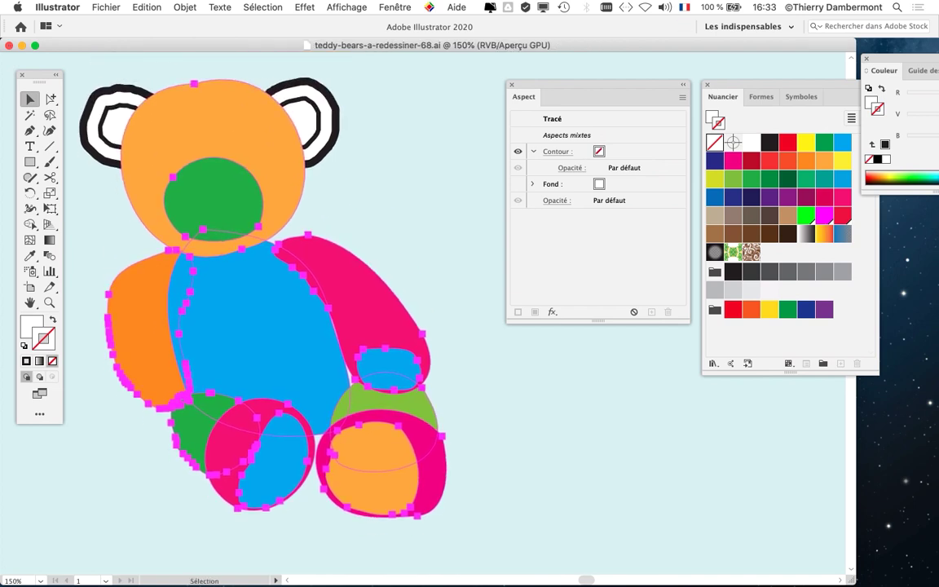
left_click(147, 7)
mouse_move(163, 219)
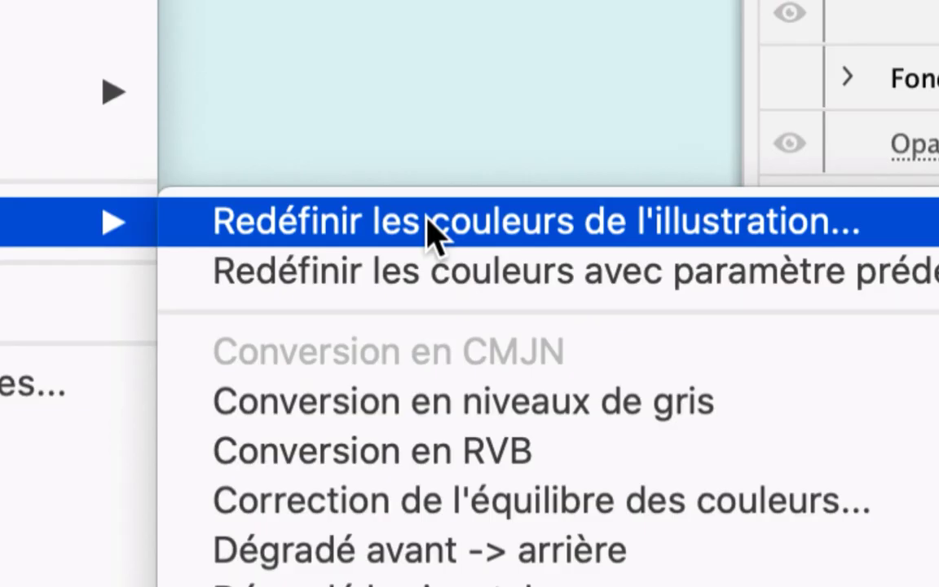
left_click(427, 220)
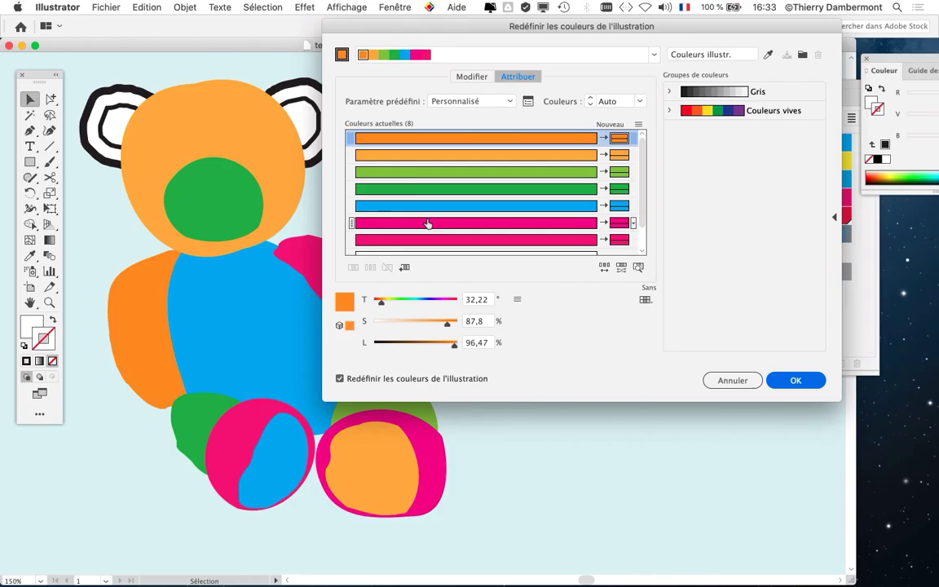
left_click_drag(418, 24, 513, 31)
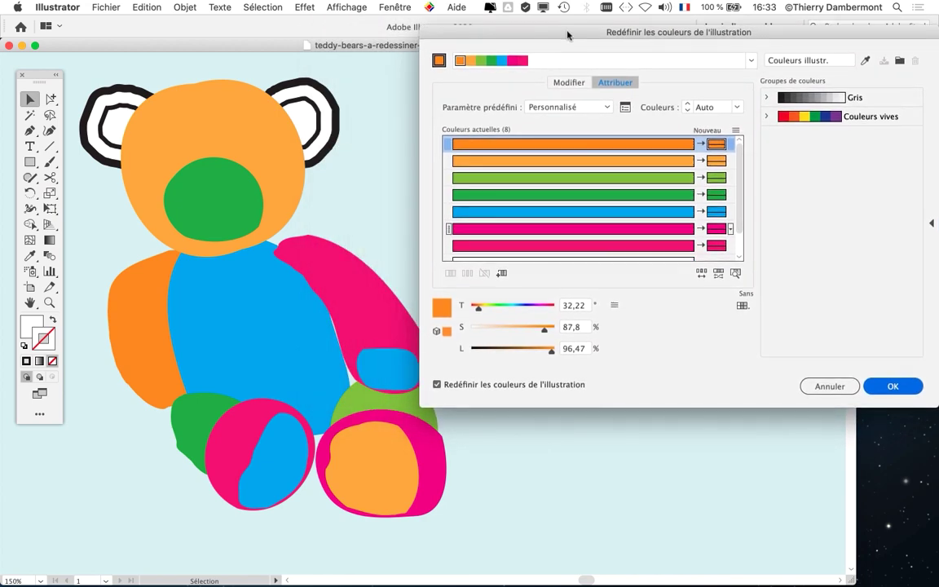
- Examine the list of current colors and compare the Edit and Assign modes of Recolor Artwork
left_click_drag(740, 209, 742, 251)
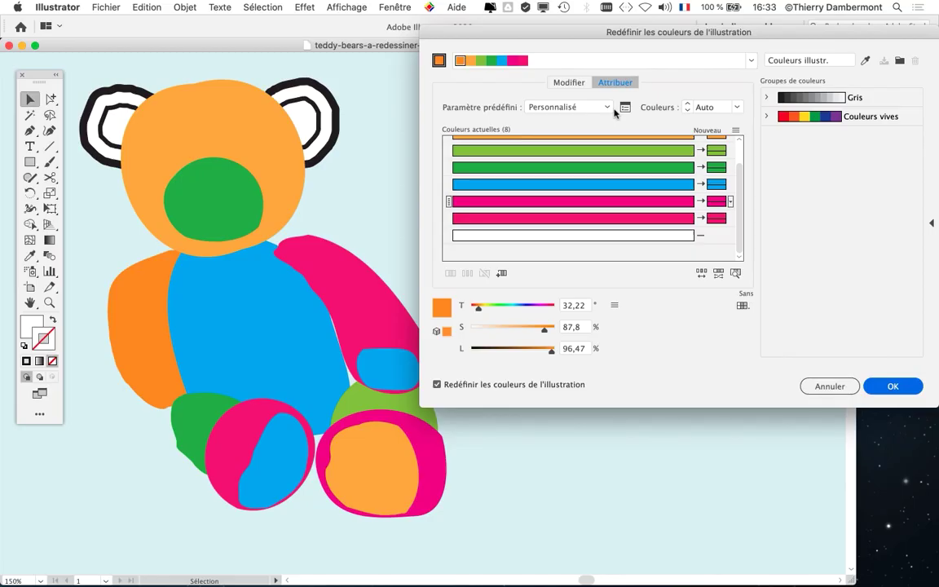
key("Up")
left_click_drag(631, 36, 575, 70)
left_click(142, 7)
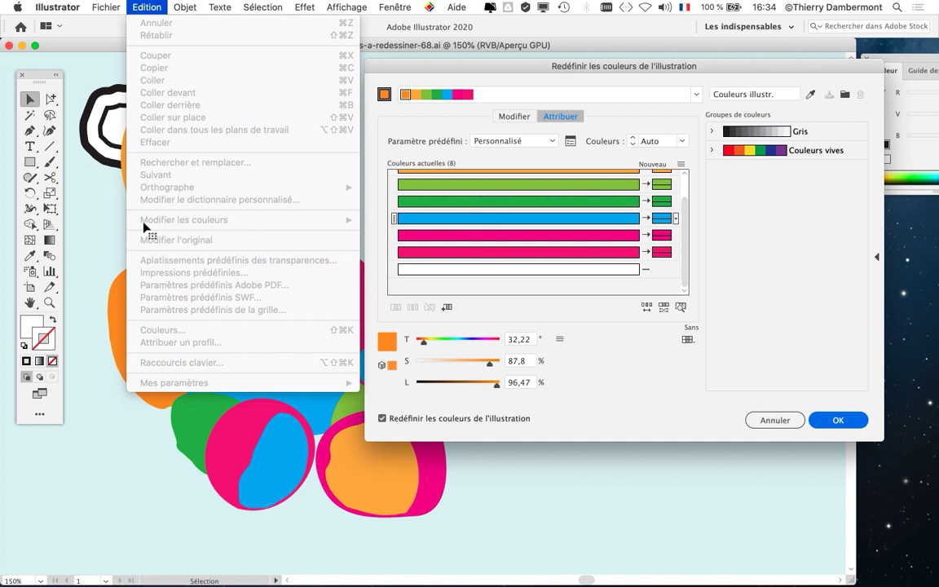
left_click_drag(436, 62, 460, 66)
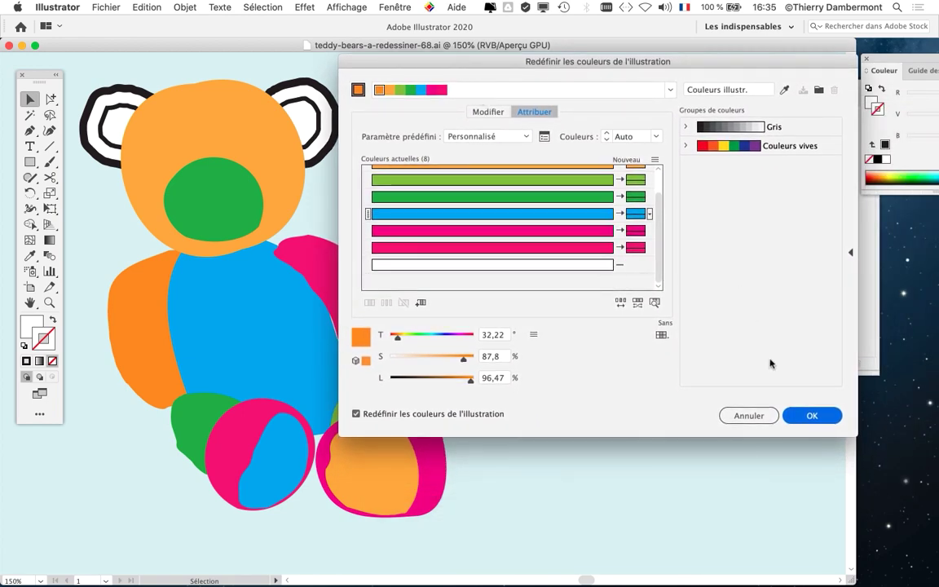
left_click(489, 113)
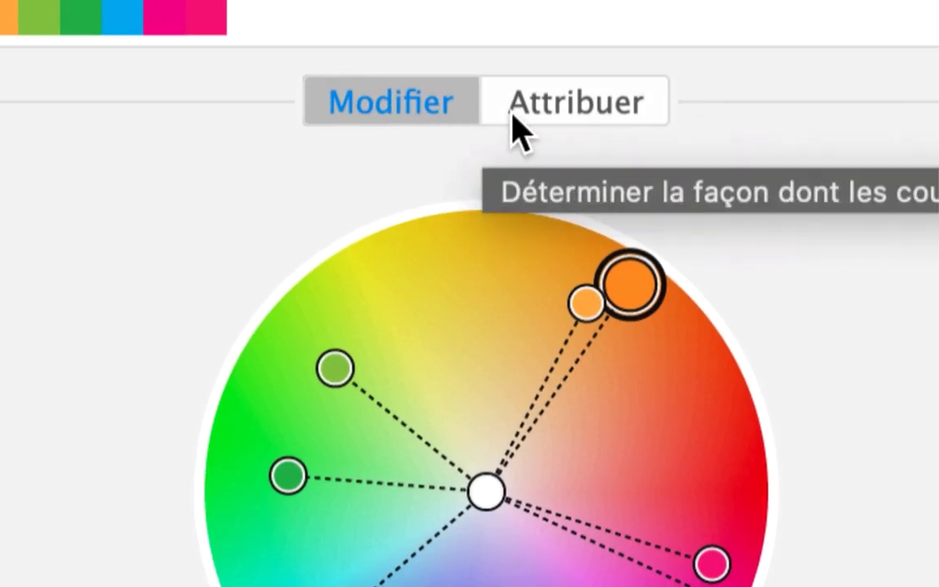
left_click(620, 115)
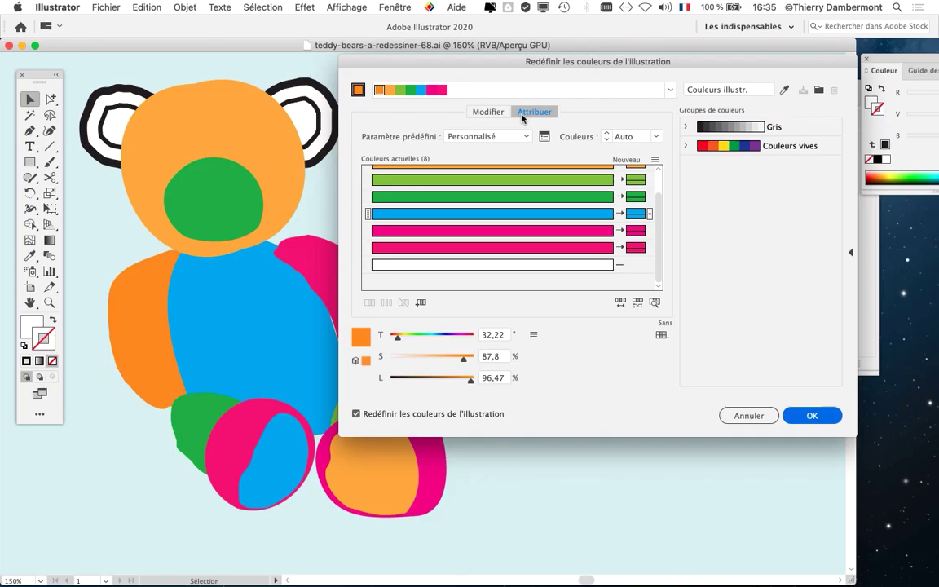
left_click(530, 231)
left_click(519, 200)
left_click(566, 266)
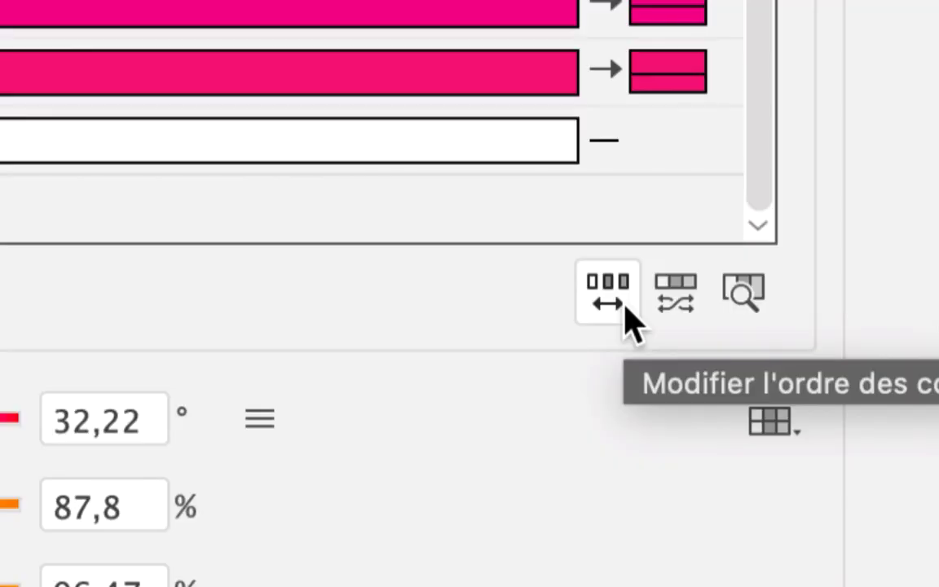
- Randomly change the bear's color order repeatedly until the head is light orange, the muzzle white and the torso light blue
left_click(626, 308)
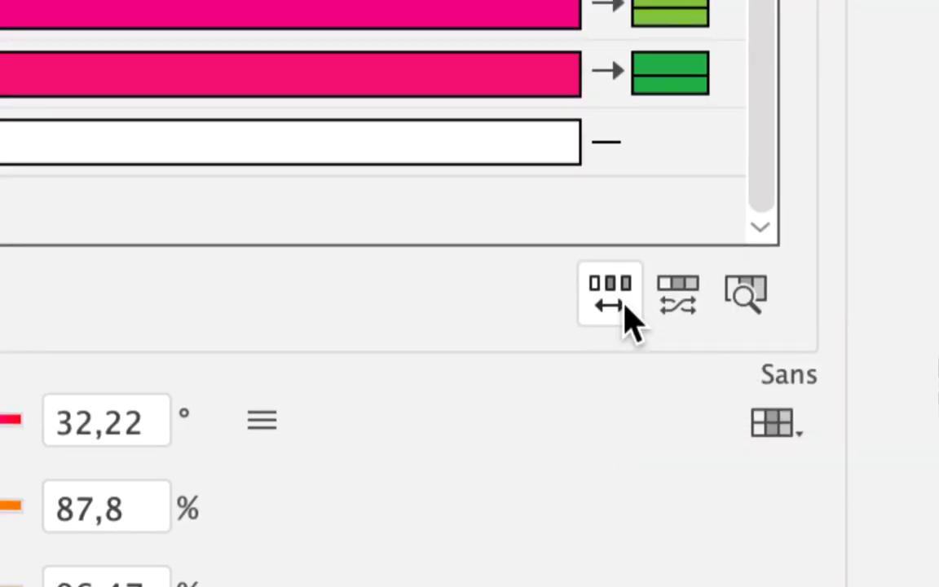
left_click(626, 308)
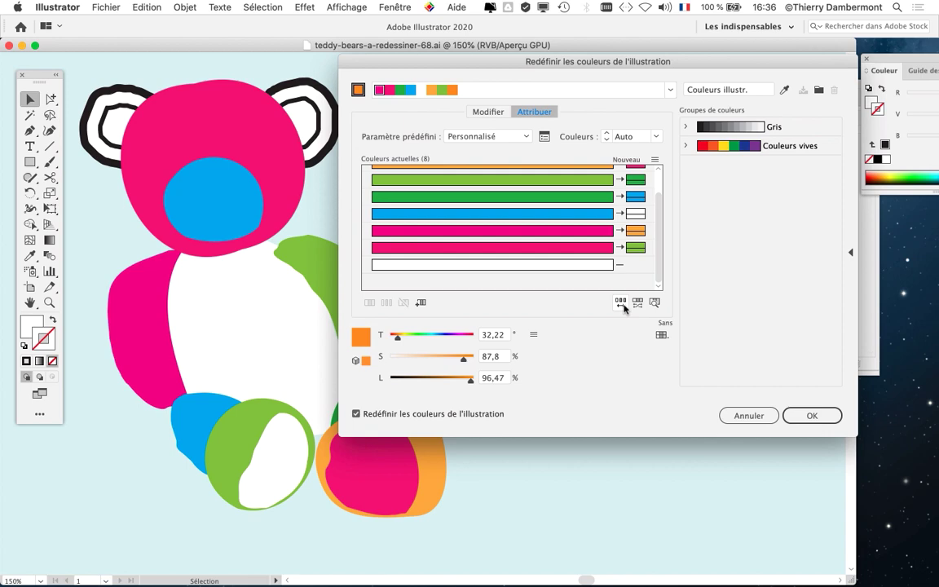
left_click(623, 307)
left_click(624, 307)
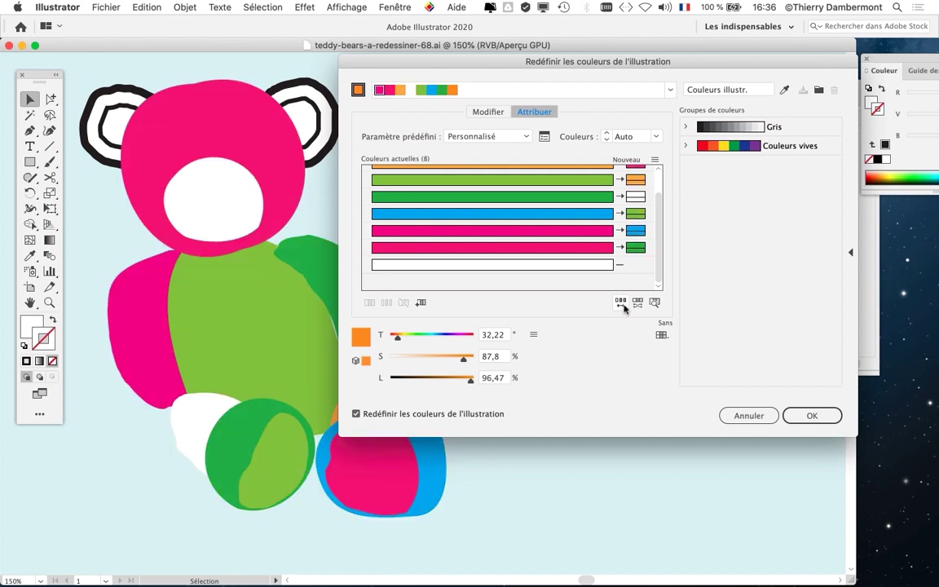
left_click(623, 307)
left_click_drag(571, 70, 711, 60)
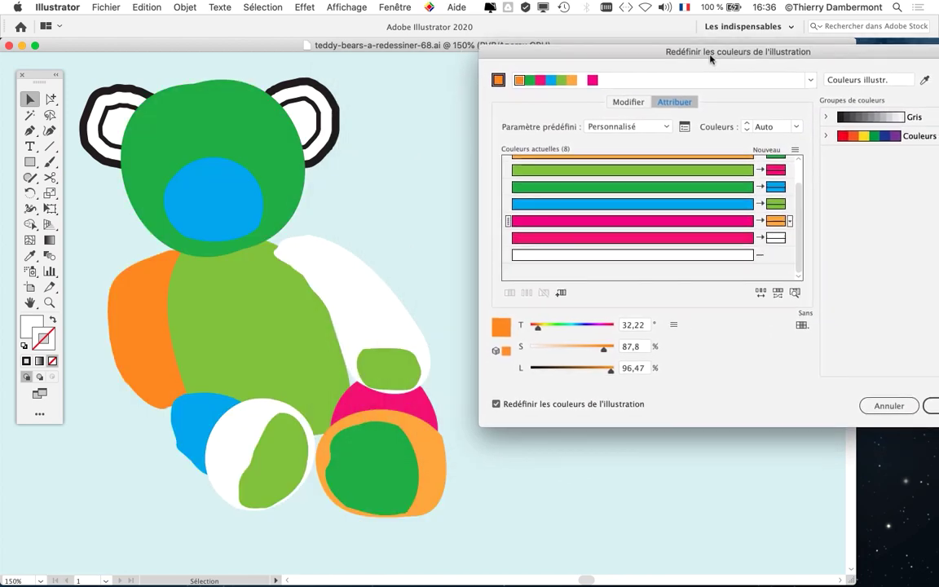
left_click(761, 296)
left_click(760, 295)
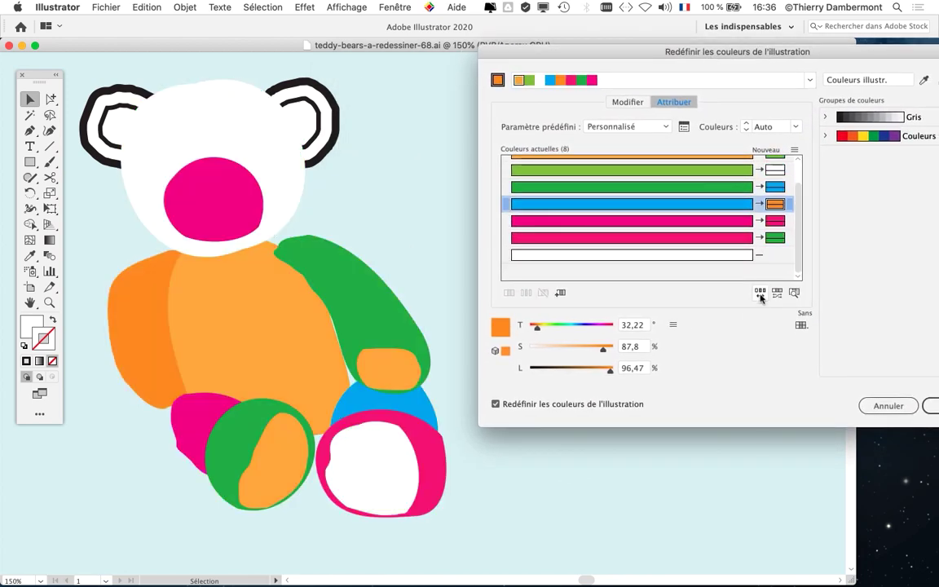
left_click(761, 296)
left_click(761, 295)
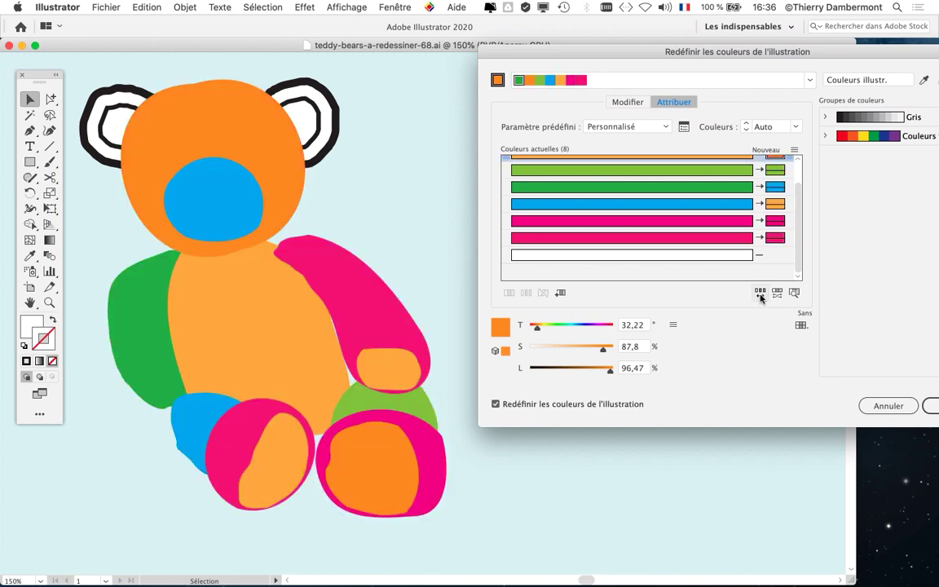
left_click(760, 296)
left_click(760, 295)
left_click(761, 295)
left_click(760, 295)
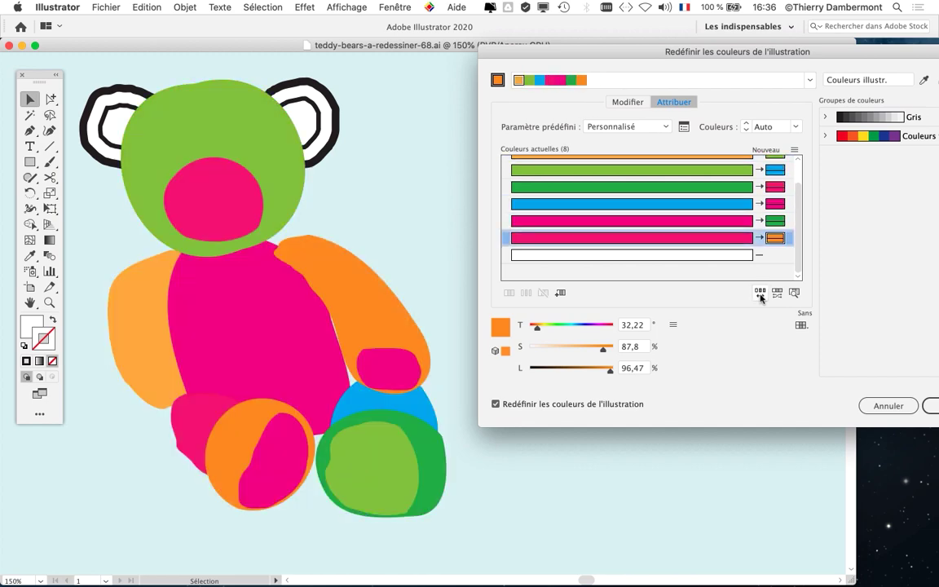
left_click(761, 295)
left_click(761, 296)
left_click(761, 295)
left_click(761, 295)
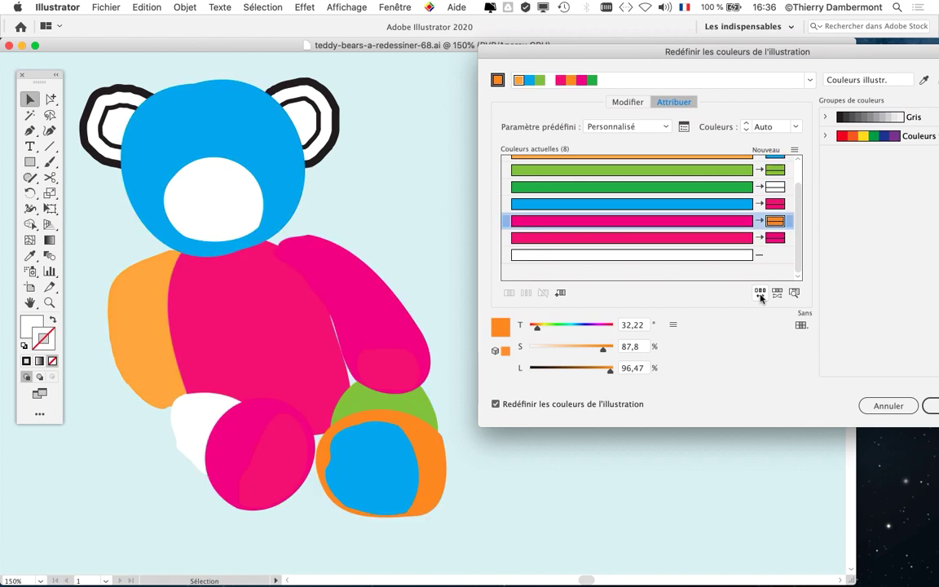
left_click(760, 296)
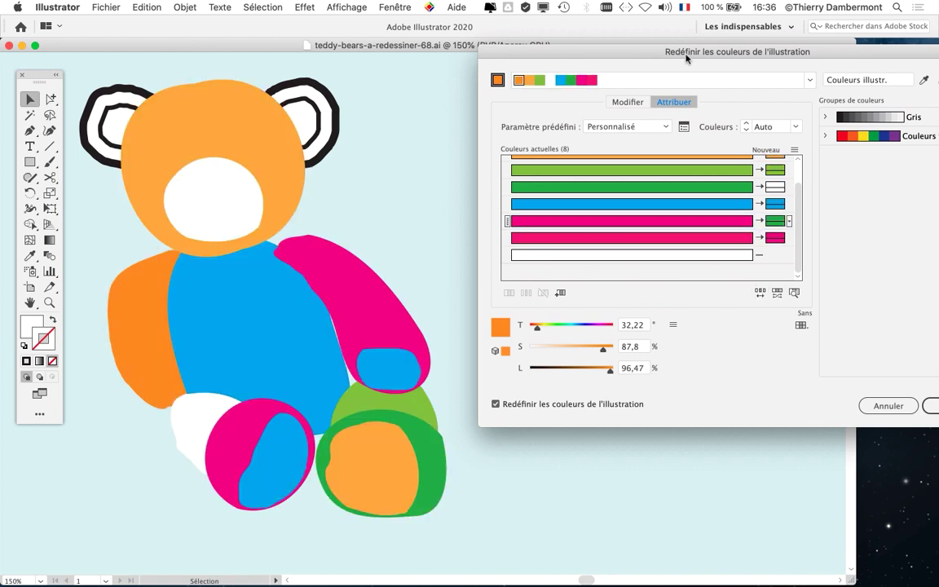
- Randomly change the colors' saturation and brightness repeatedly until the head is tan, the muzzle red and the torso steel blue
left_click_drag(617, 50, 573, 44)
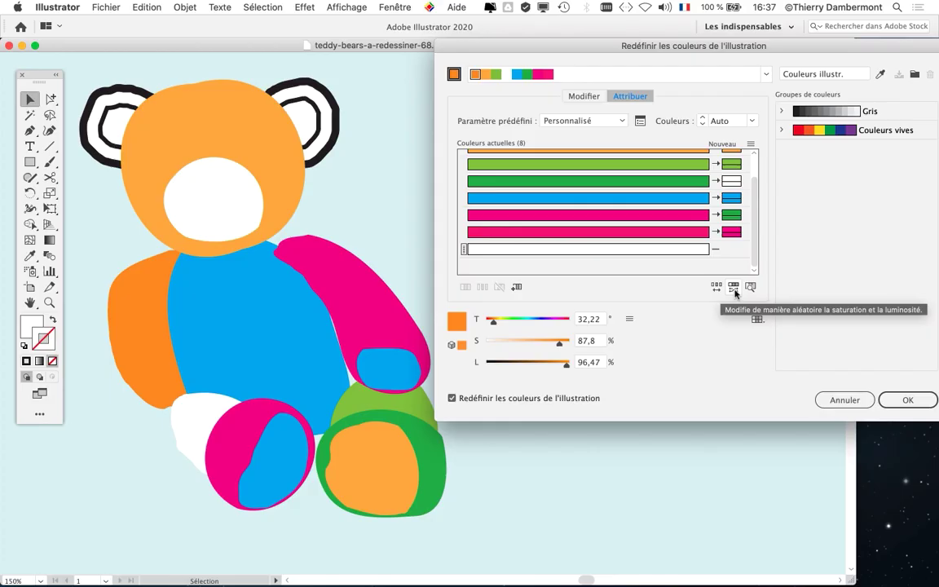
left_click(734, 288)
left_click(734, 289)
left_click(734, 289)
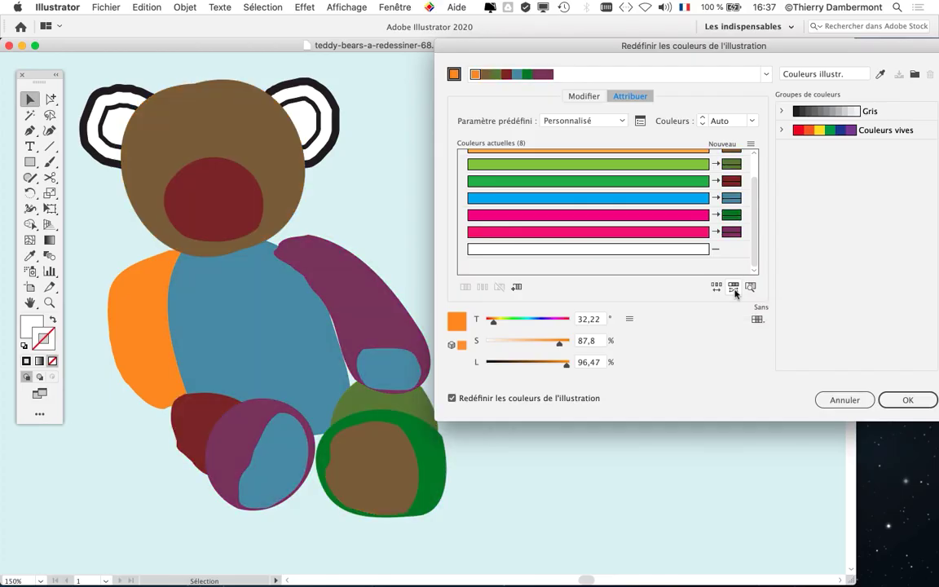
left_click(734, 289)
left_click(734, 288)
left_click(734, 289)
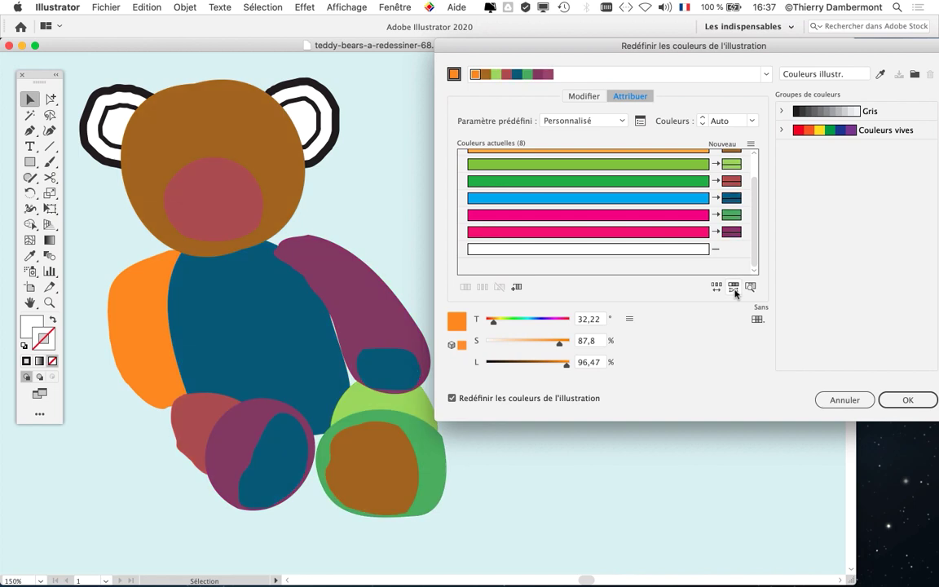
left_click(734, 289)
left_click(733, 290)
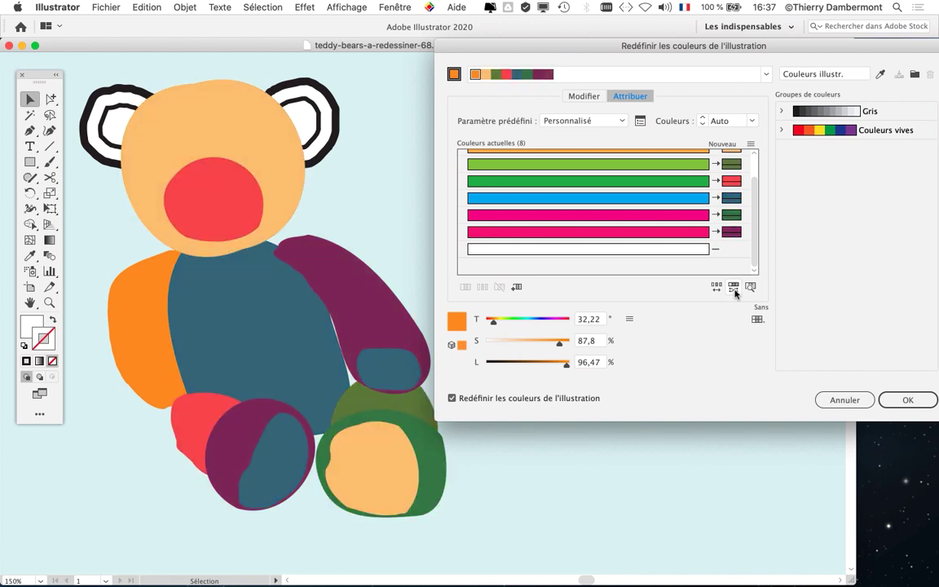
left_click(734, 290)
left_click(734, 288)
left_click(734, 289)
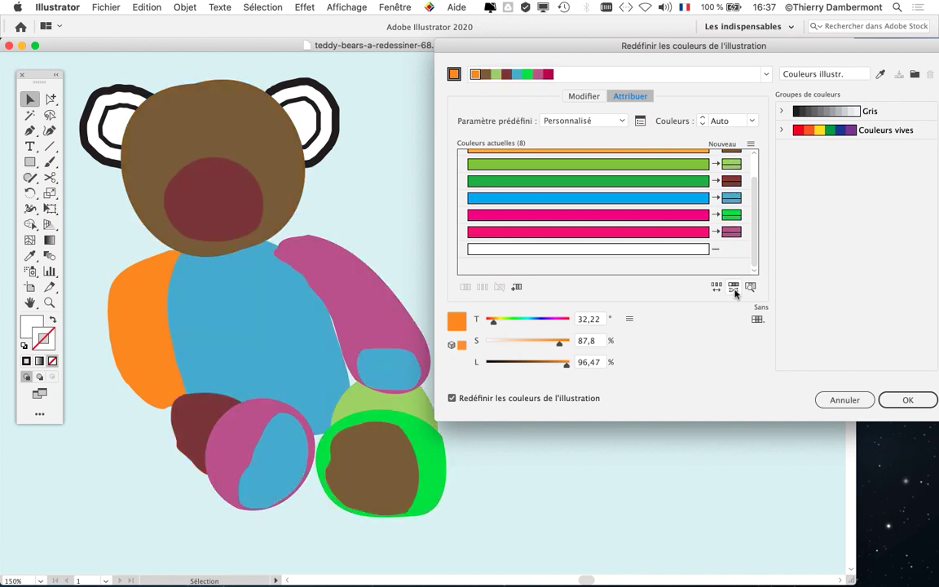
left_click(734, 288)
left_click(733, 289)
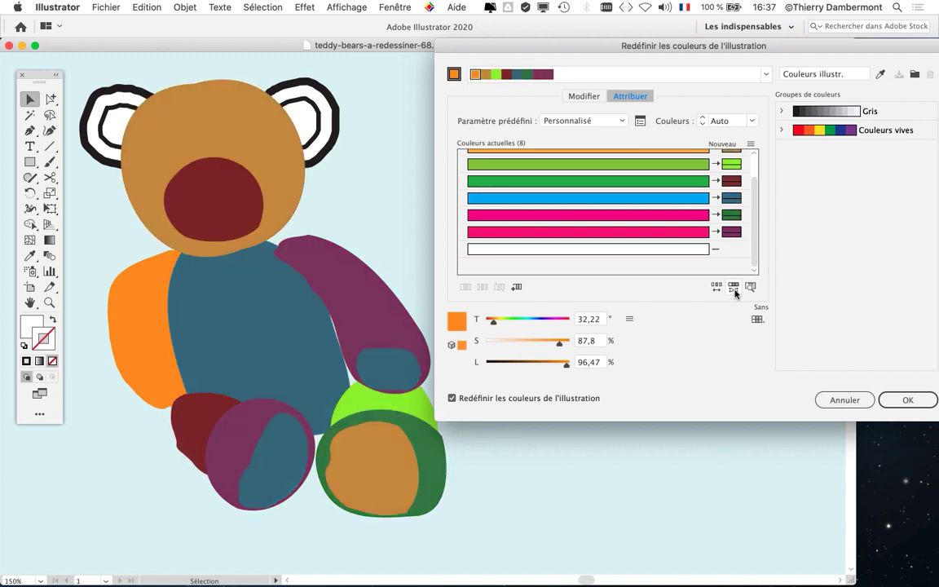
left_click(734, 289)
left_click(734, 289)
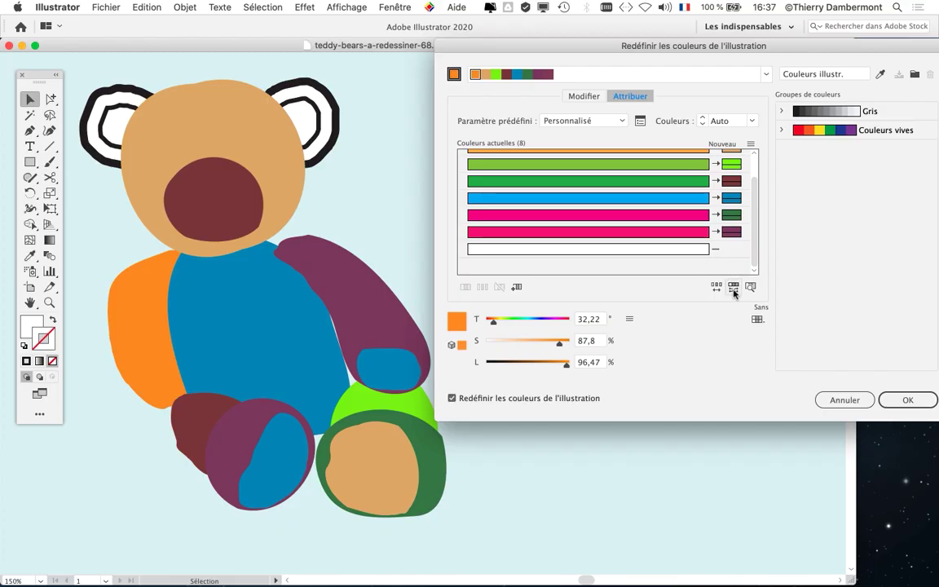
left_click(735, 287)
left_click(736, 287)
left_click(734, 289)
left_click(734, 289)
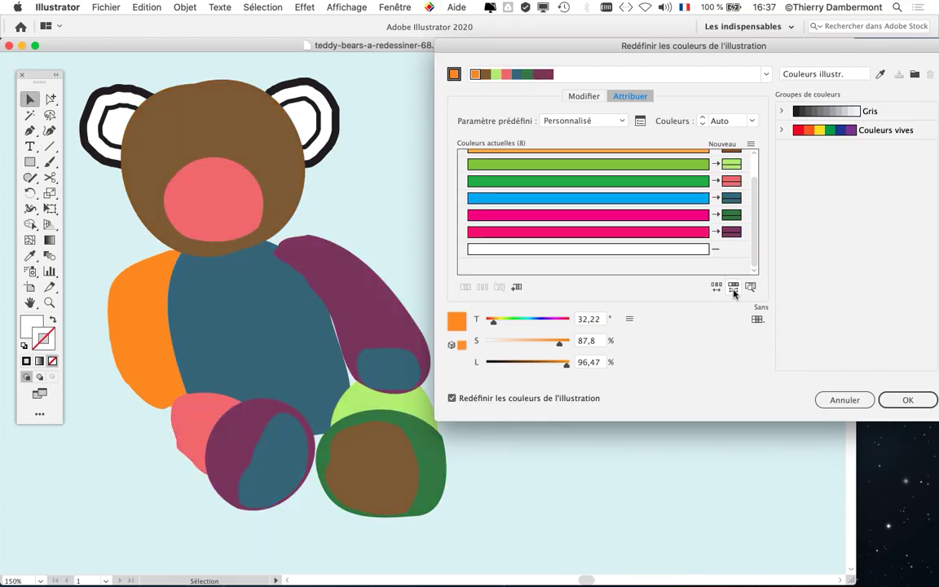
left_click(734, 289)
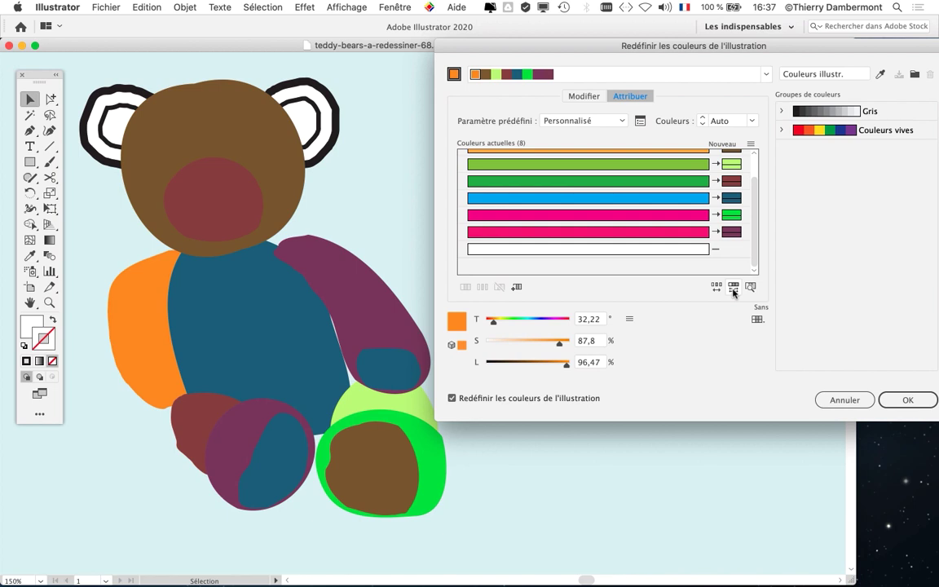
left_click(734, 289)
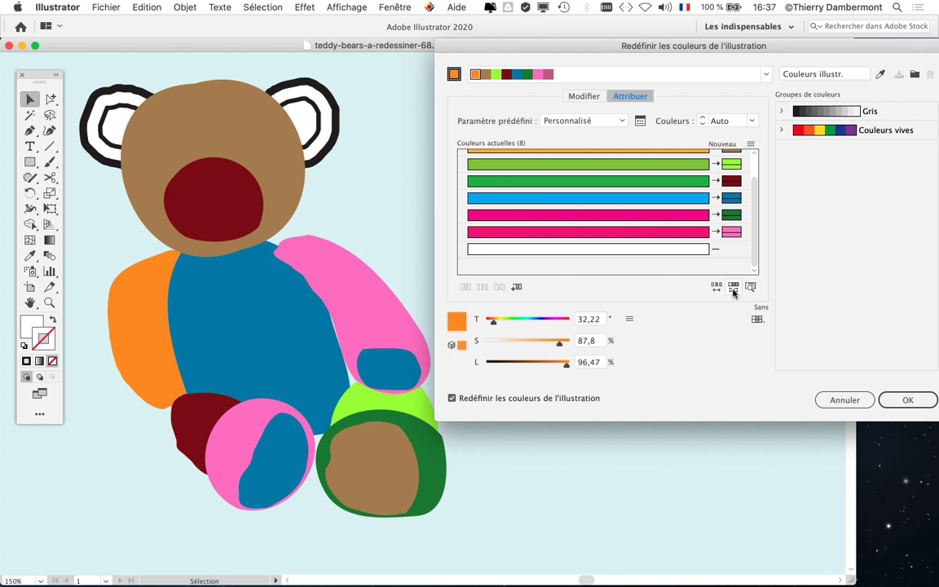
left_click(733, 288)
left_click(733, 288)
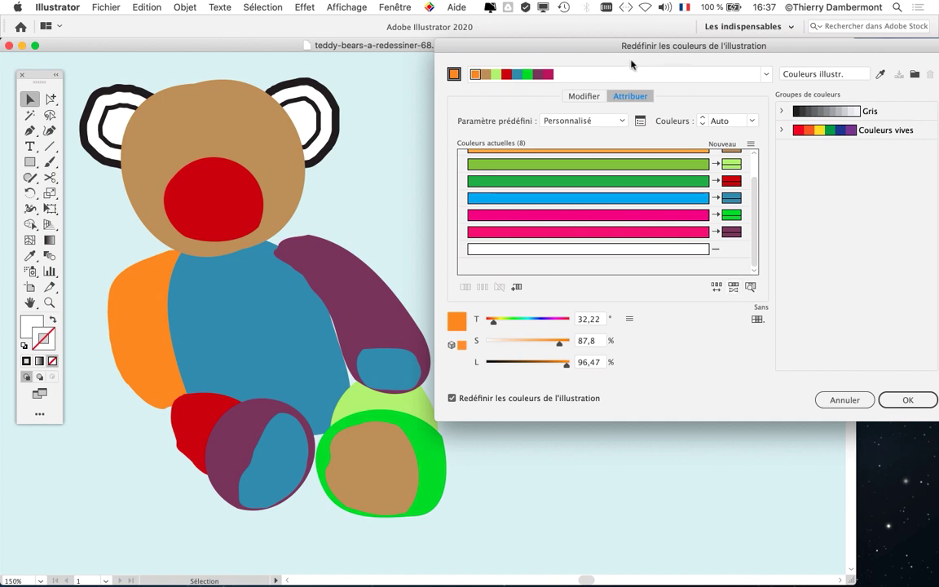
left_click_drag(633, 47, 600, 46)
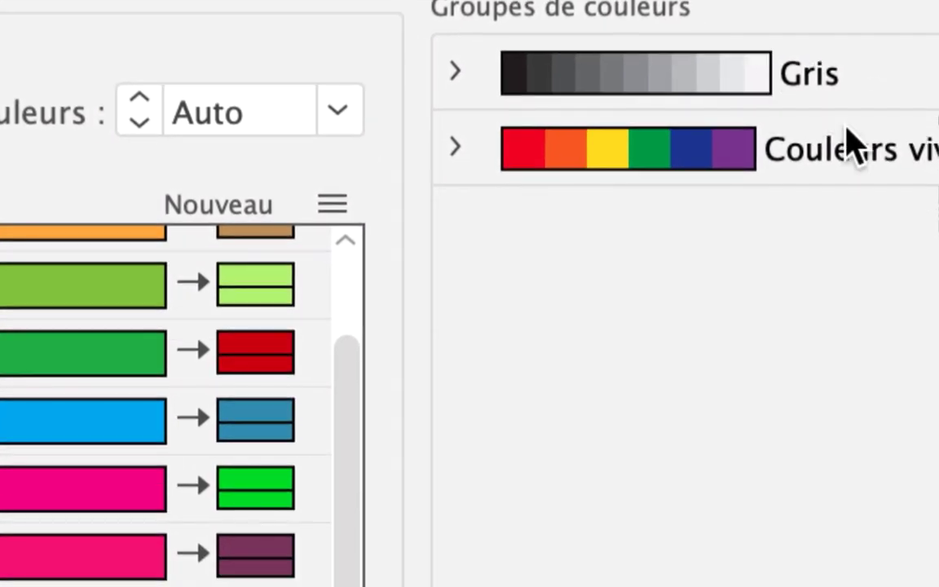
- Try recolouring the teddy bear with the Gris colour group, shuffling its colour order randomly several times
left_click(861, 98)
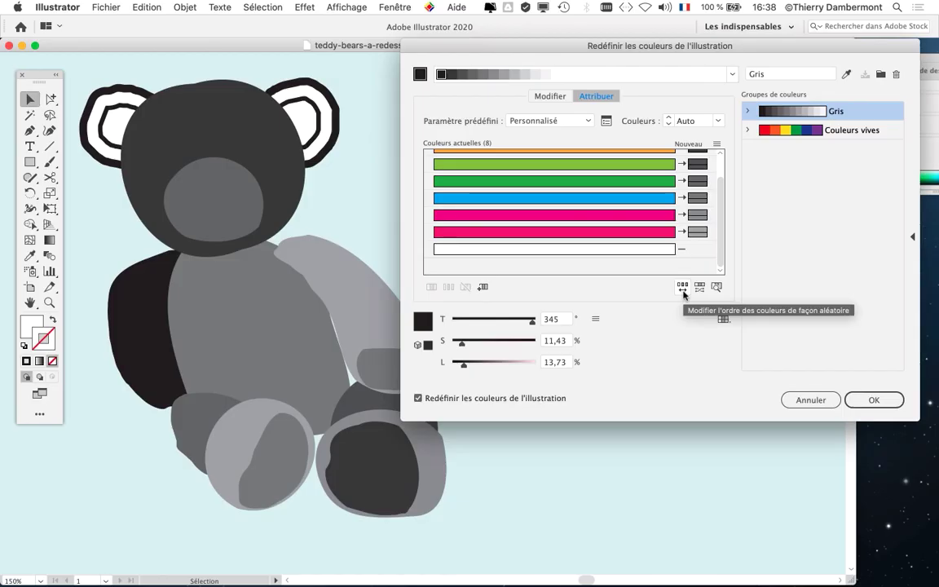
left_click(683, 288)
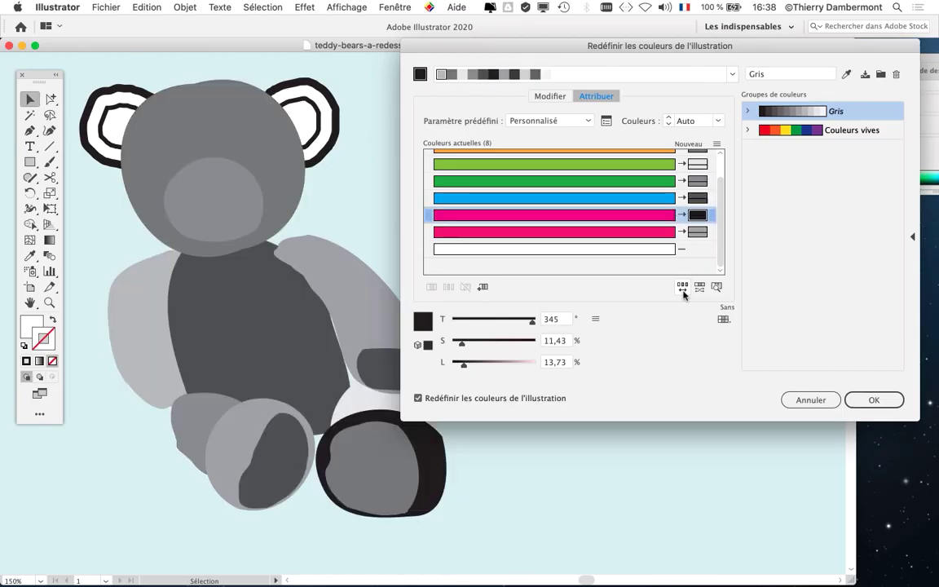
left_click(683, 288)
left_click(683, 288)
left_click(683, 288)
left_click(684, 288)
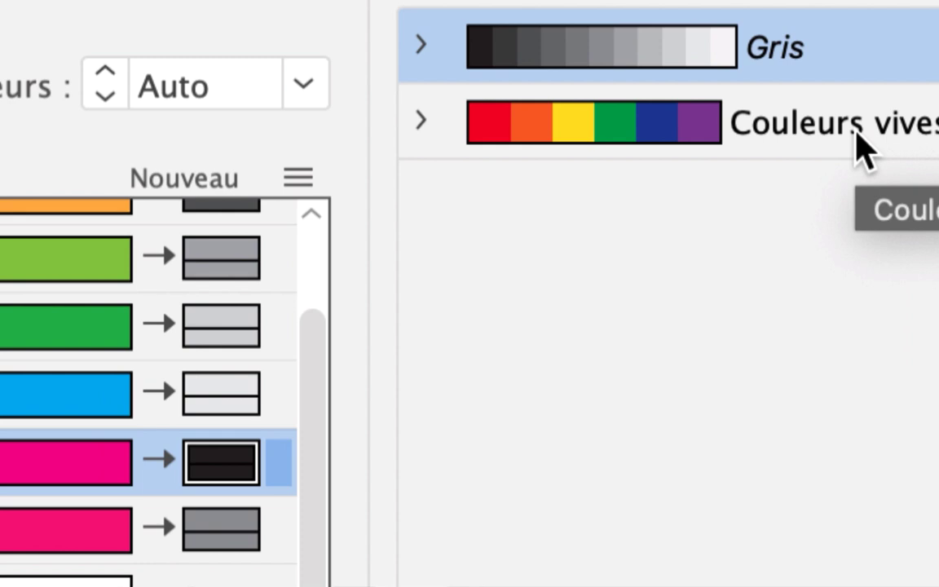
- Try recolouring the bear with the Couleurs vives group, shuffle its colours several times, and discard the recolouring
left_click(861, 149)
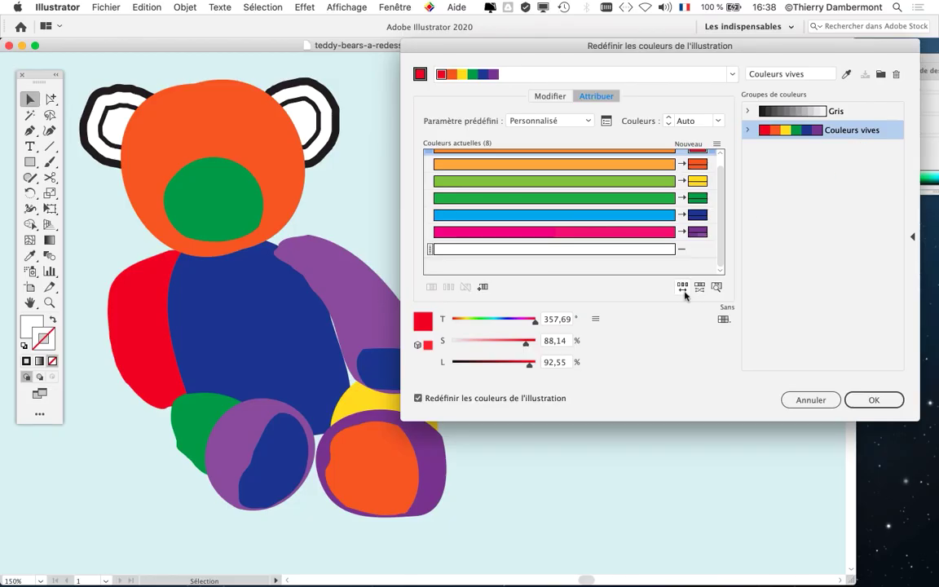
left_click(683, 288)
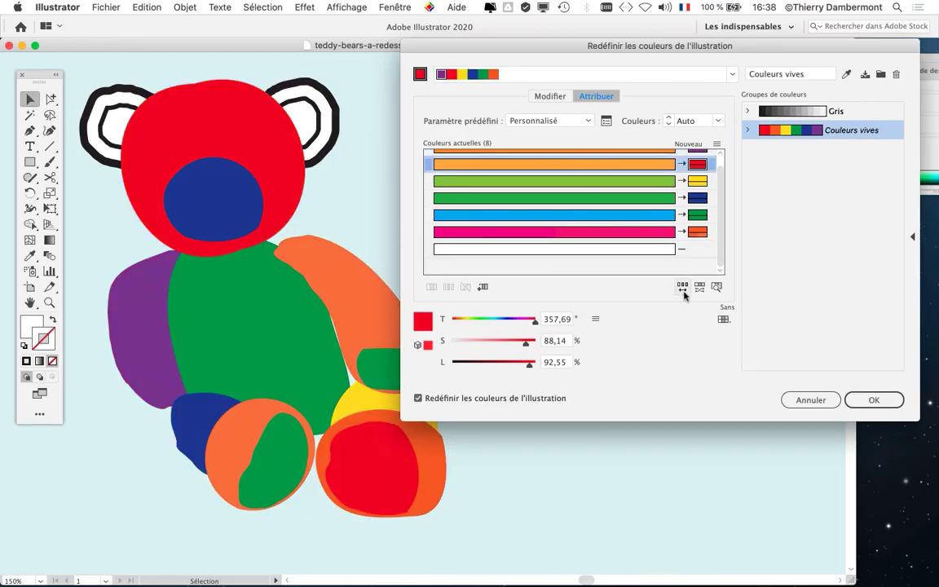
left_click(683, 289)
left_click(684, 289)
left_click(683, 289)
left_click(683, 290)
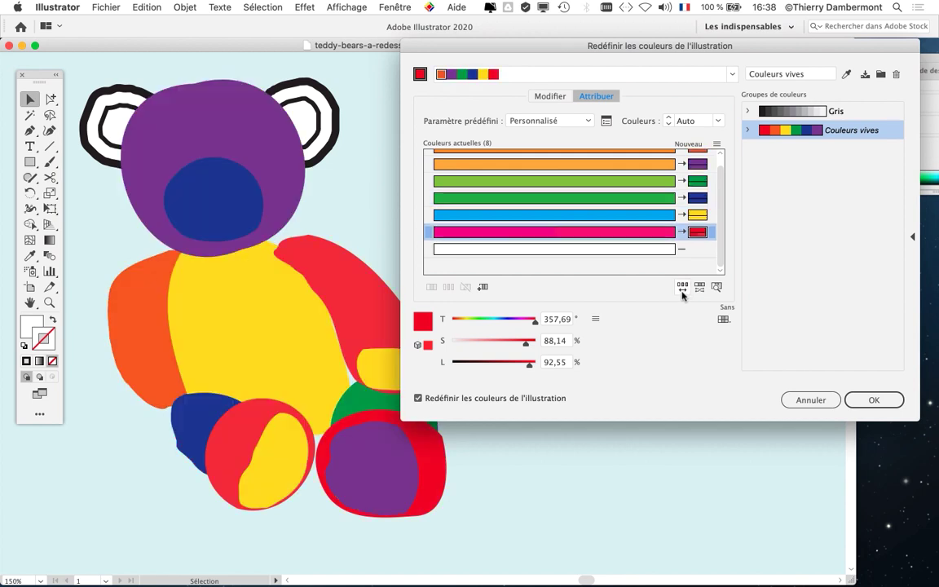
left_click(684, 289)
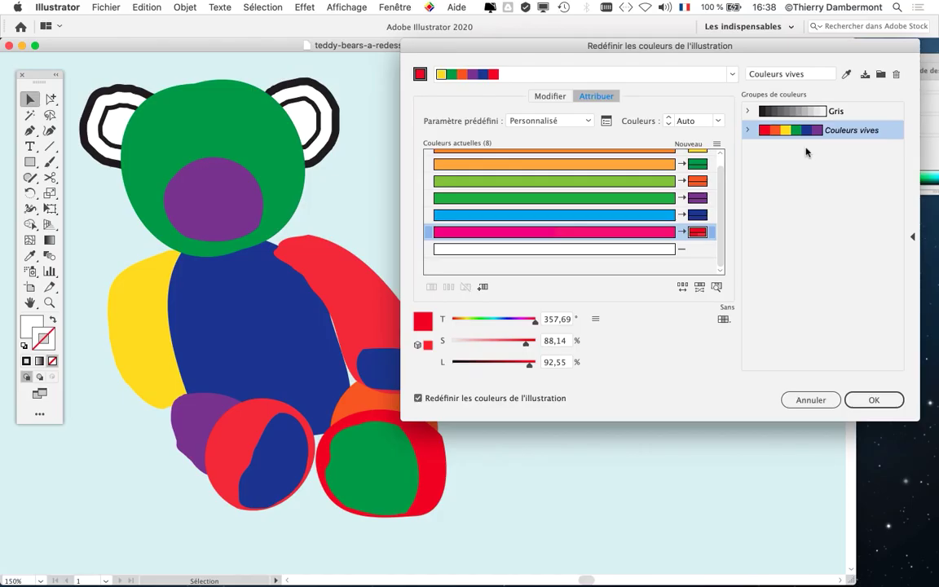
left_click(817, 403)
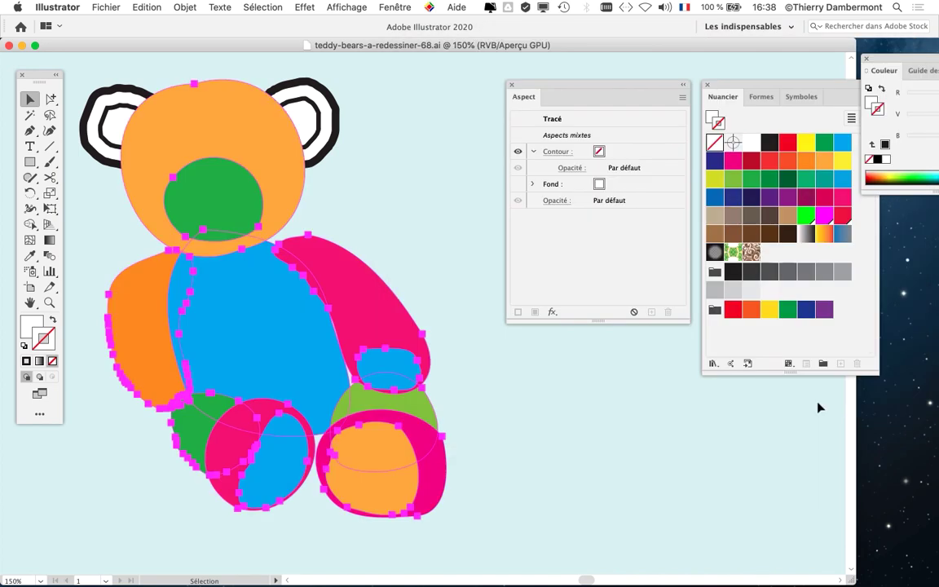
- Move the Aspect panel out of the way and place a widened Nuancier panel beside the bear
scroll(338, 336, "right", 2)
scroll(338, 336, "down", 2)
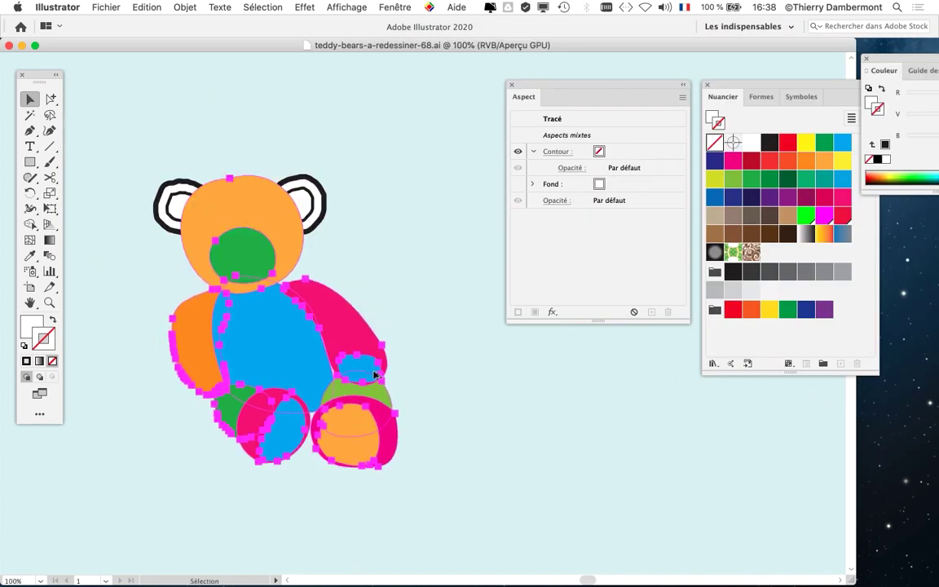
left_click_drag(636, 85, 909, 422)
left_click_drag(757, 91, 414, 80)
left_click_drag(534, 362, 743, 331)
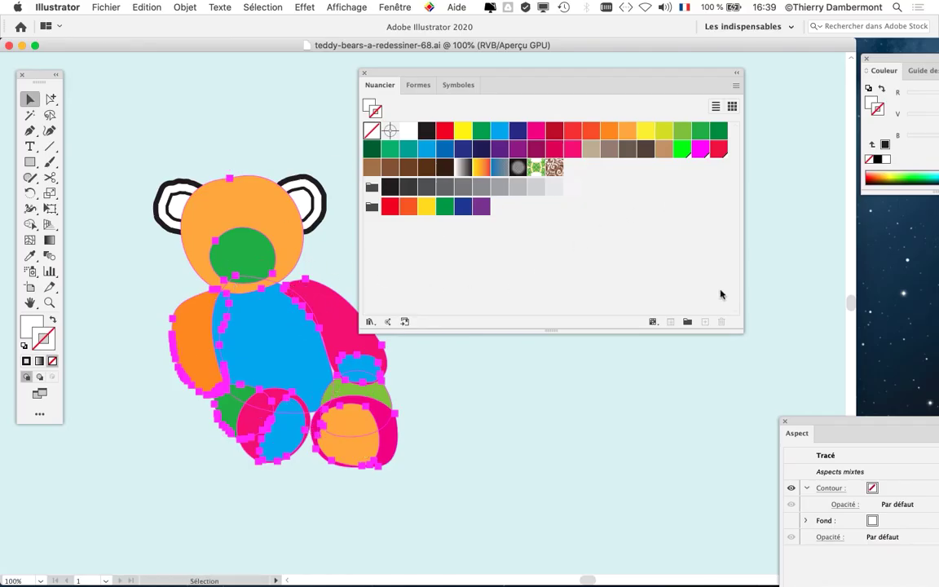
left_click_drag(742, 330, 704, 303)
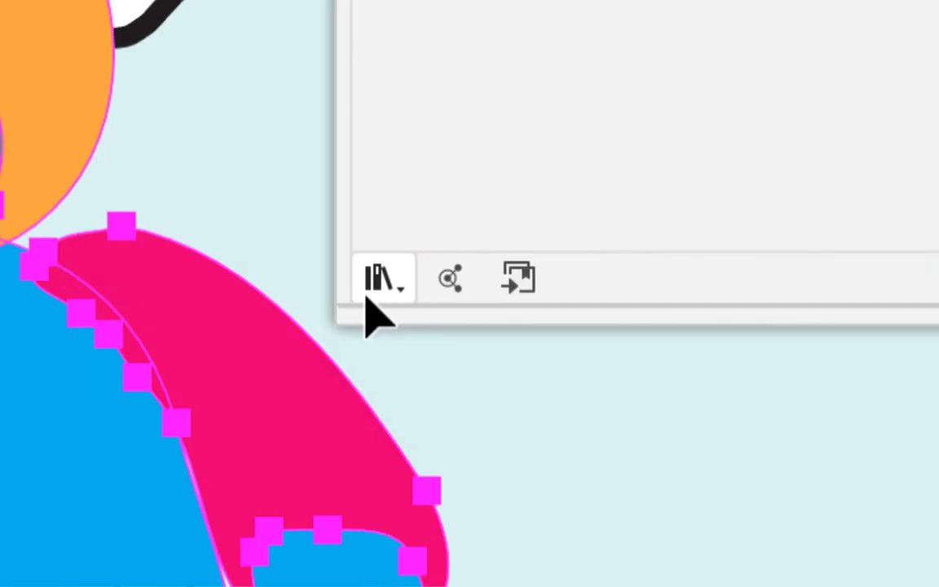
- Open the Articles pour enfants swatch library from the available swatch libraries
left_click(369, 298)
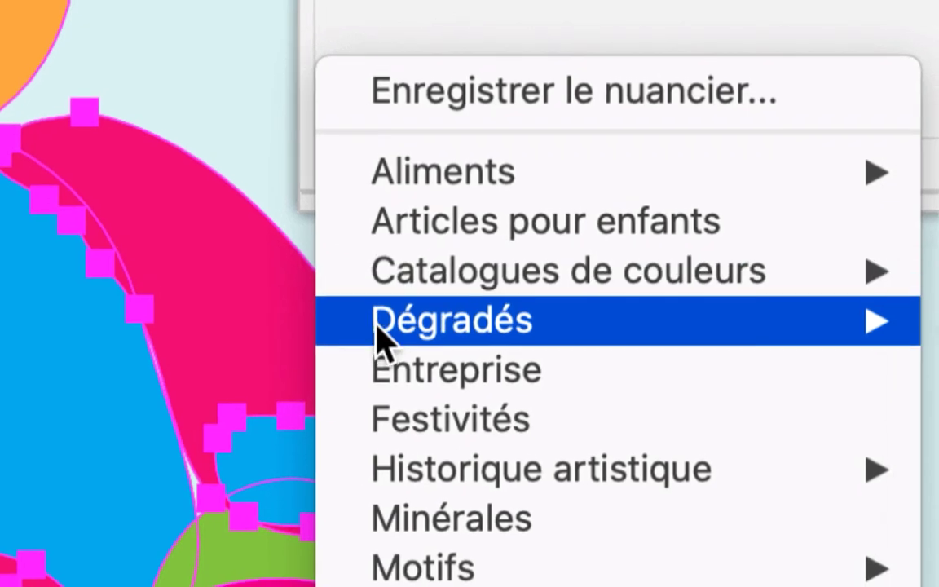
mouse_move(403, 415)
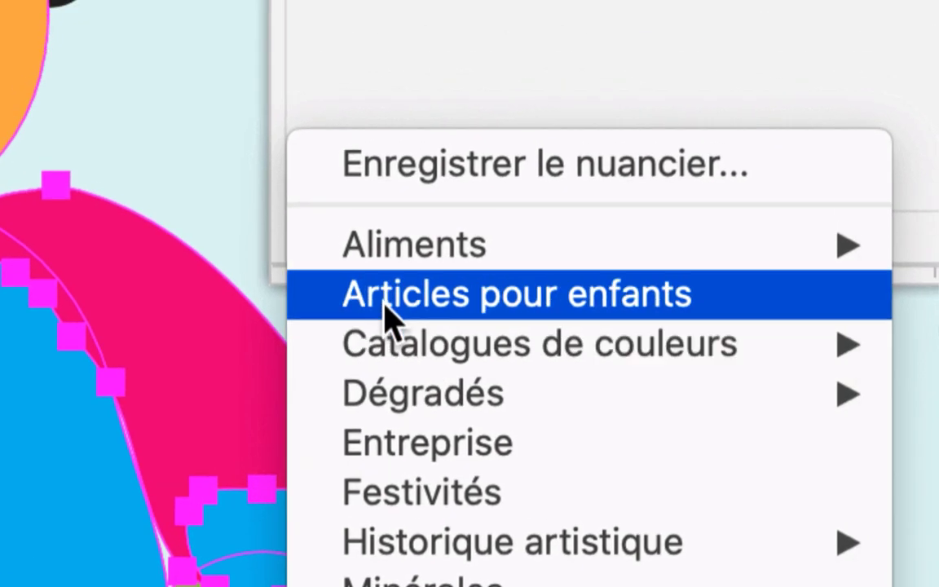
mouse_move(410, 173)
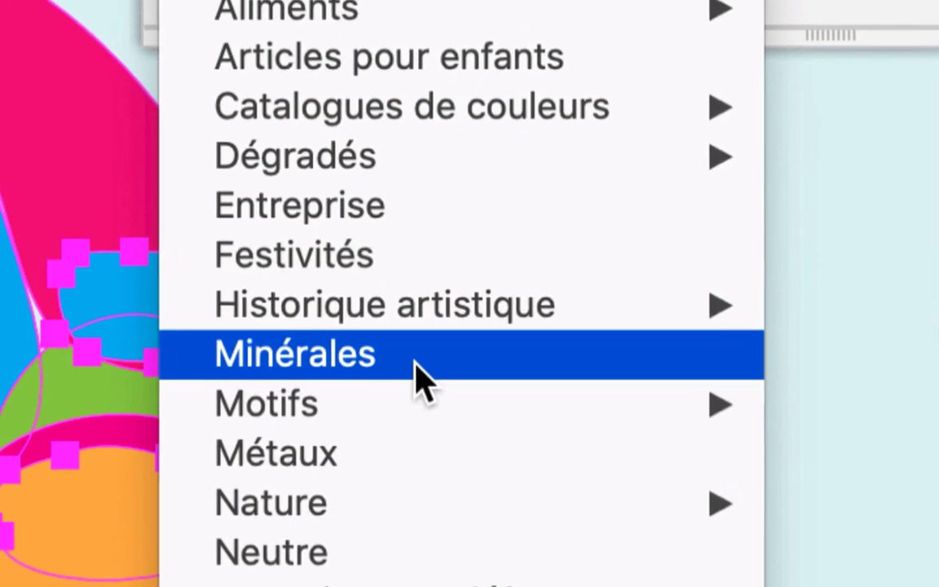
mouse_move(422, 514)
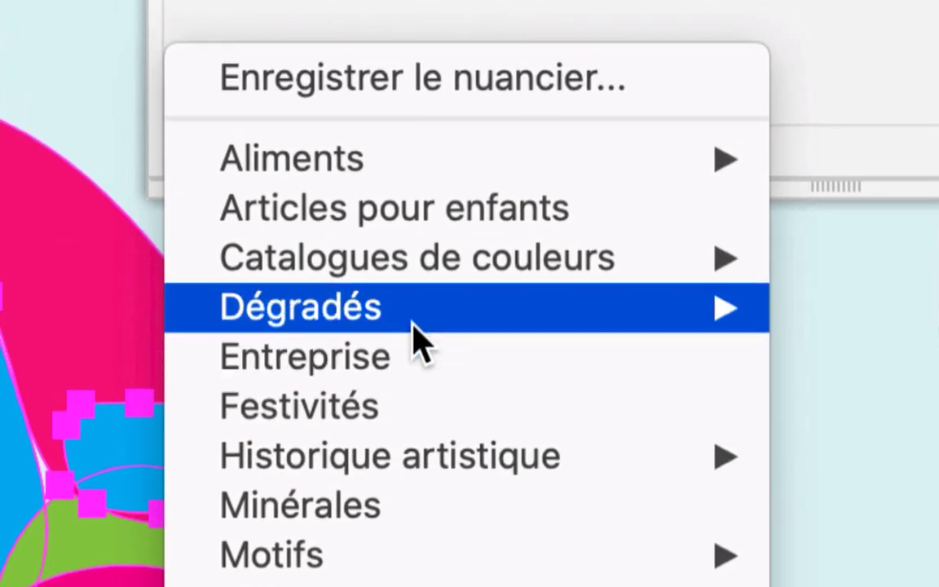
mouse_move(415, 70)
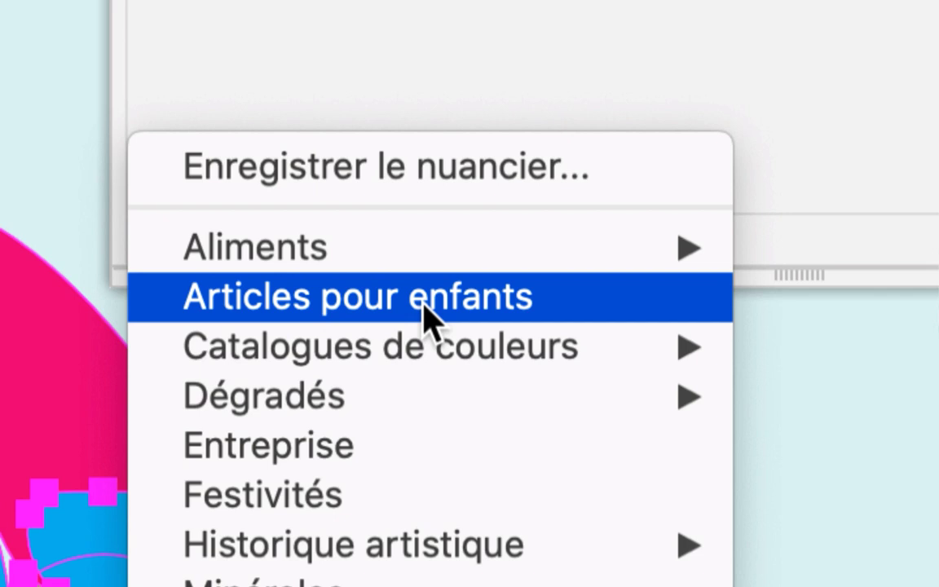
mouse_move(440, 260)
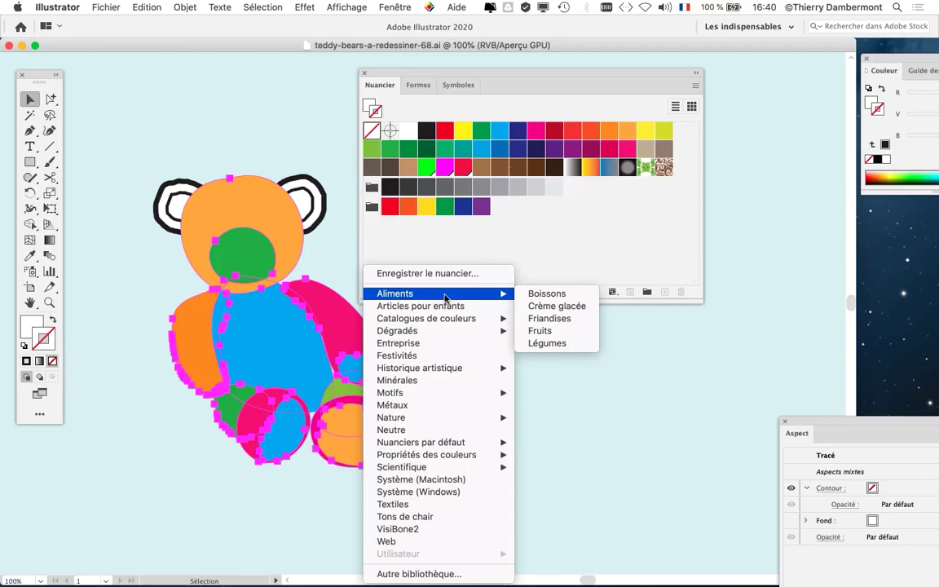
mouse_move(481, 417)
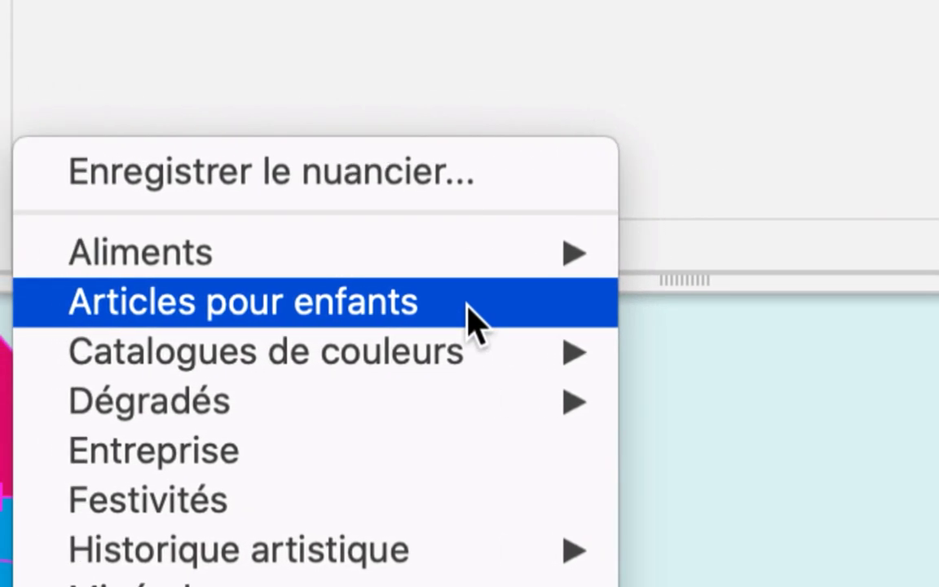
left_click(471, 325)
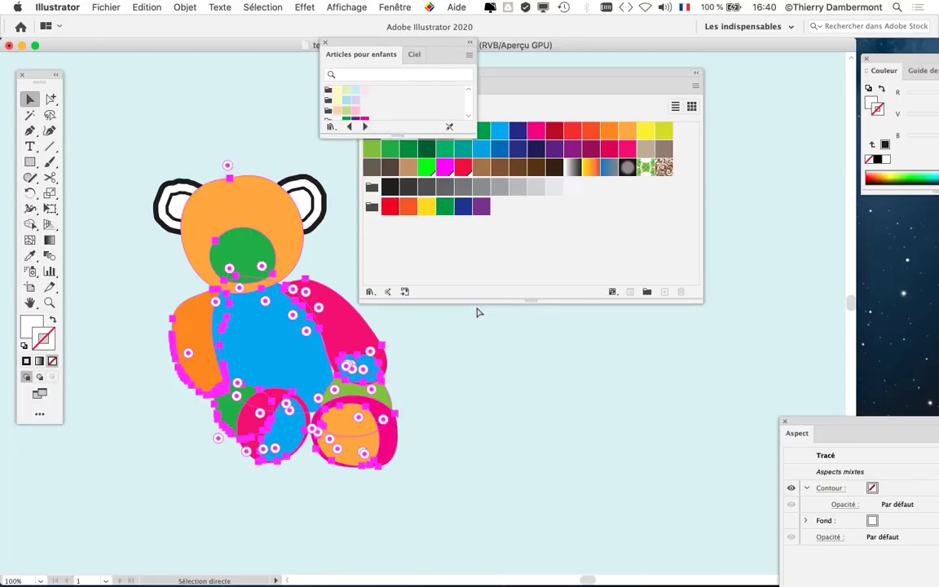
- Move the Articles pour enfants library over the empty canvas and enlarge it to show all its colour groups
left_click_drag(397, 47, 633, 249)
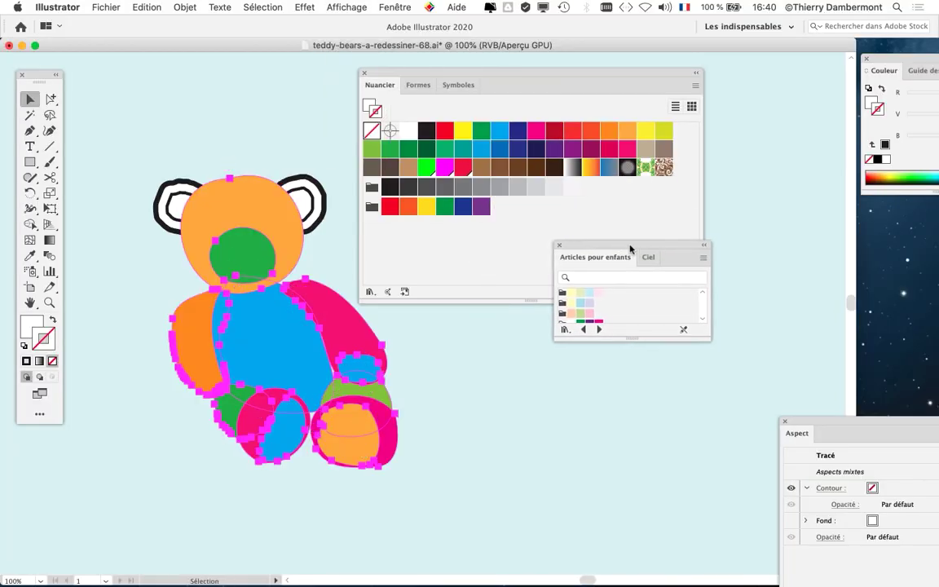
key("a")
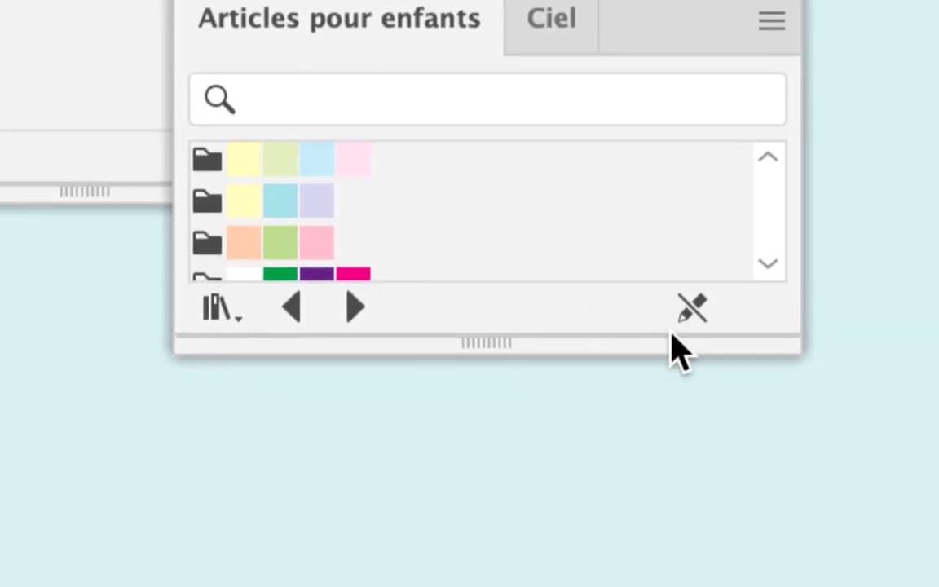
left_click_drag(694, 347, 765, 586)
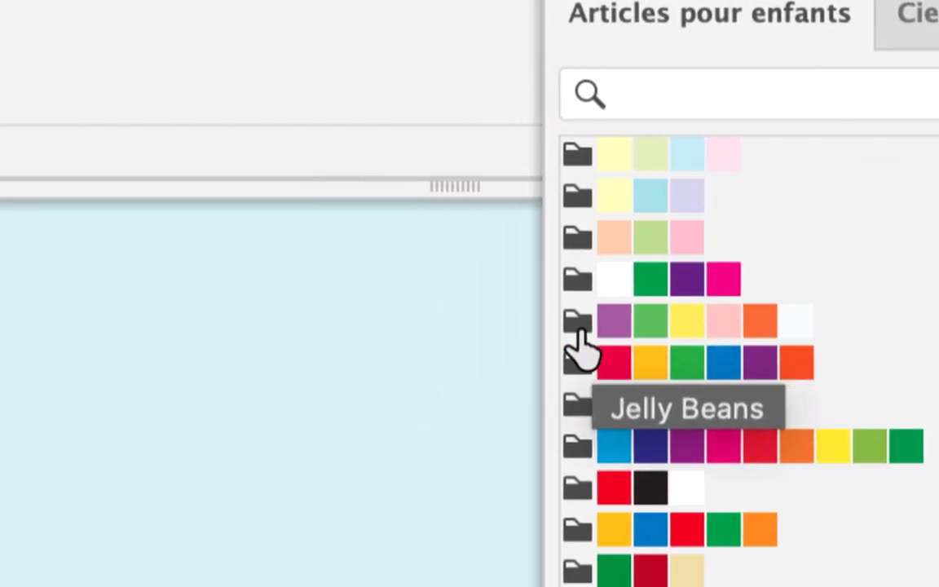
- Add the Jelly Beans and Ballon de plage colour groups to the document swatches, and place the swatches and library side by side
left_click(579, 331)
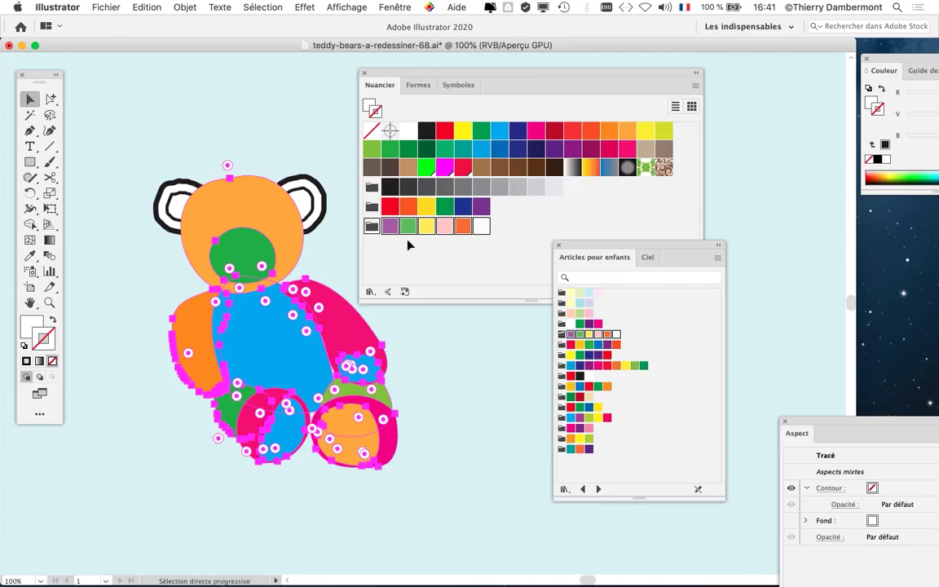
left_click_drag(600, 238, 566, 206)
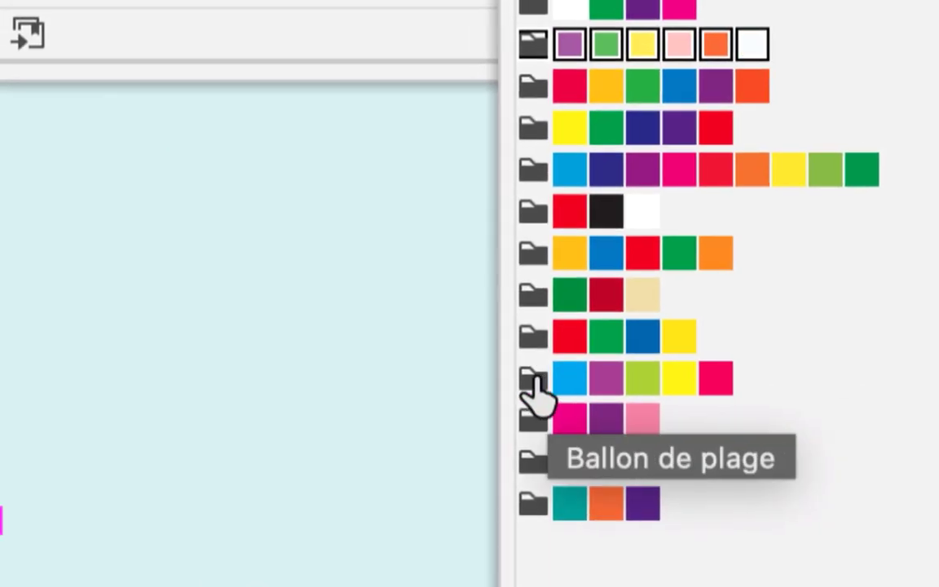
left_click(472, 380)
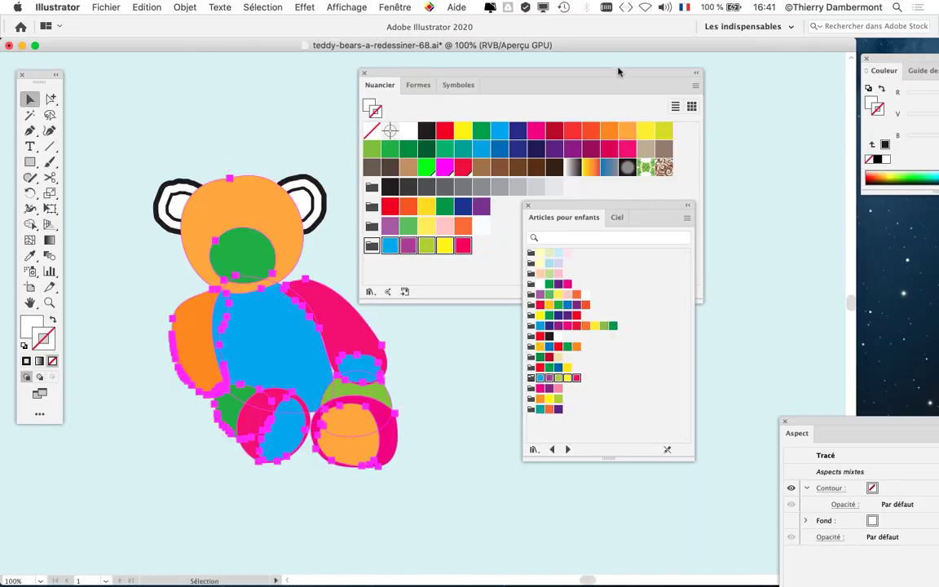
left_click_drag(602, 89, 344, 79)
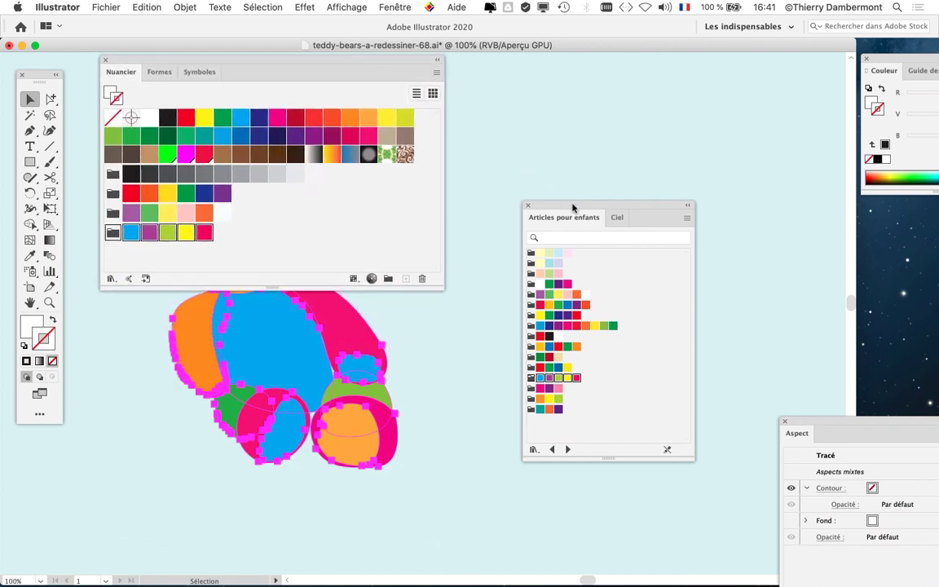
left_click_drag(574, 209, 547, 65)
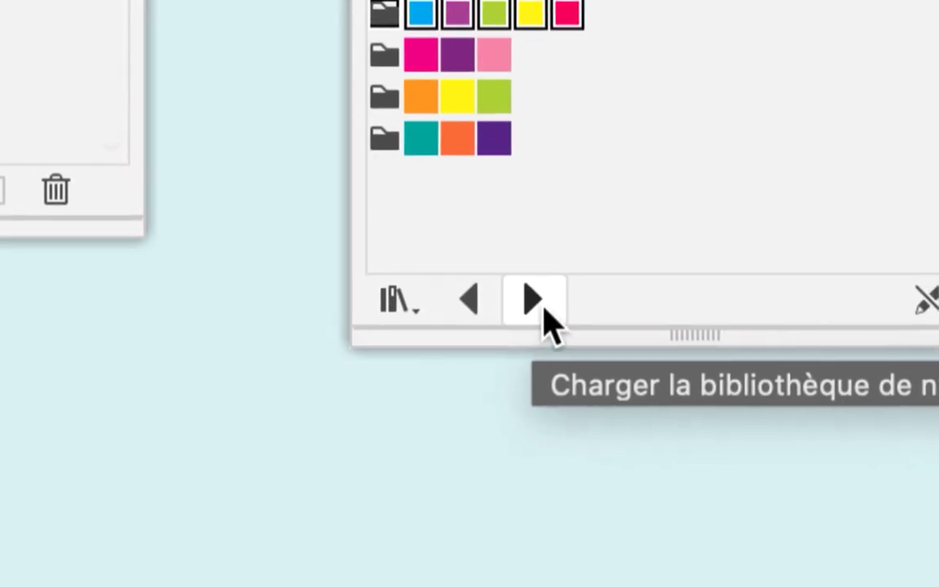
- Browse forward through the swatch libraries following Articles pour enfants, from Couleurs ANPA past FOCOLTONE to the HKS libraries
left_click(537, 308)
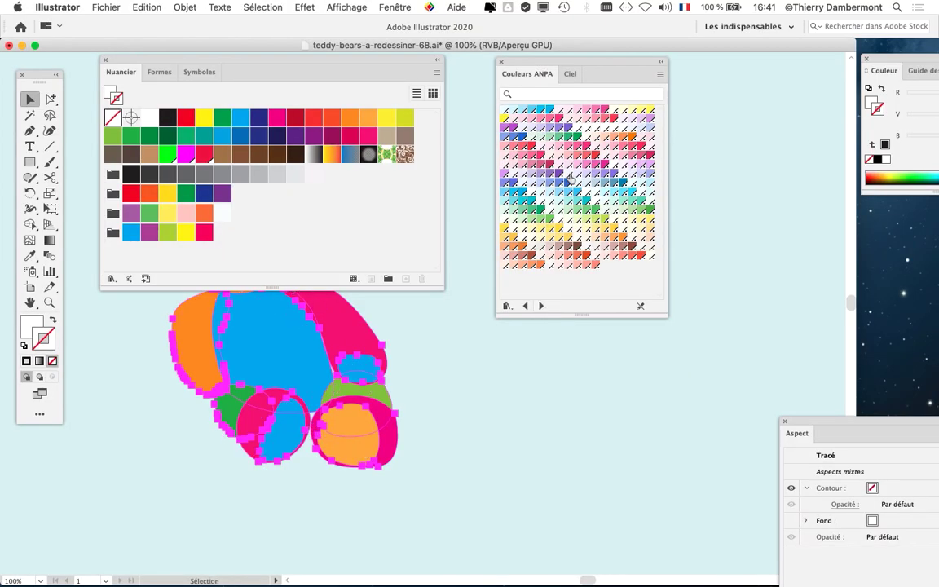
key("a")
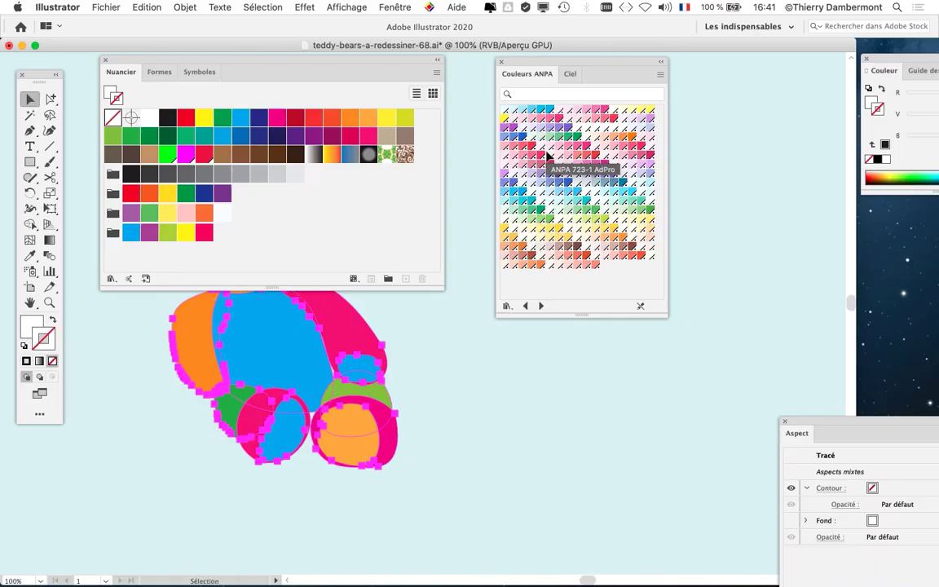
left_click(540, 306)
left_click(539, 307)
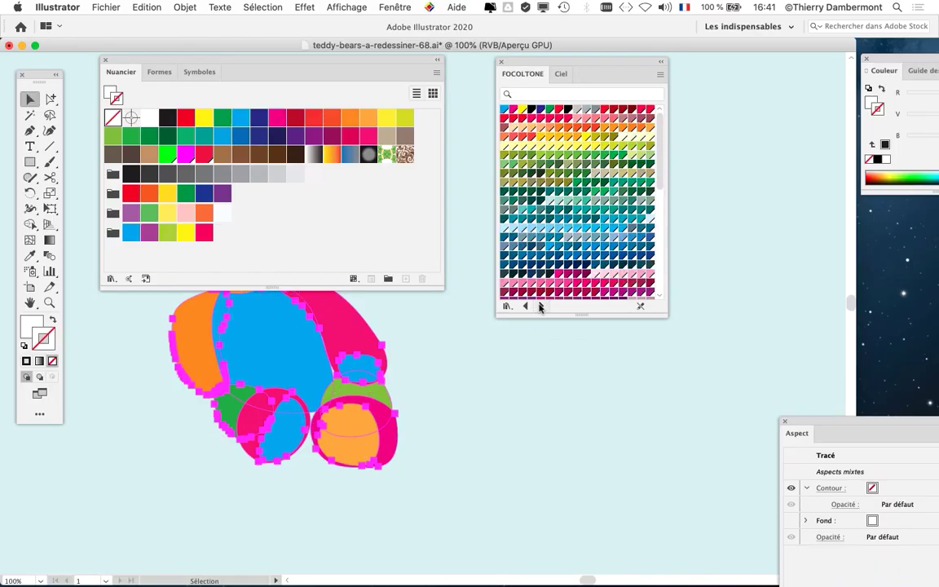
left_click(539, 306)
left_click(540, 307)
- Browse back through the preceding swatch libraries to the food libraries and examine their colour groups, such as Poivron rouge
left_click(526, 307)
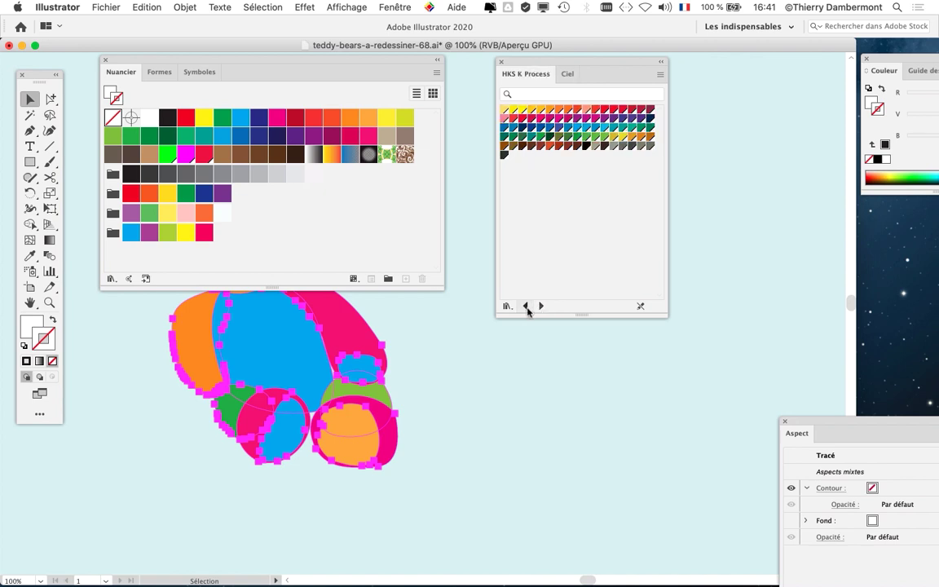
left_click(526, 306)
left_click(525, 307)
left_click(525, 306)
left_click(526, 307)
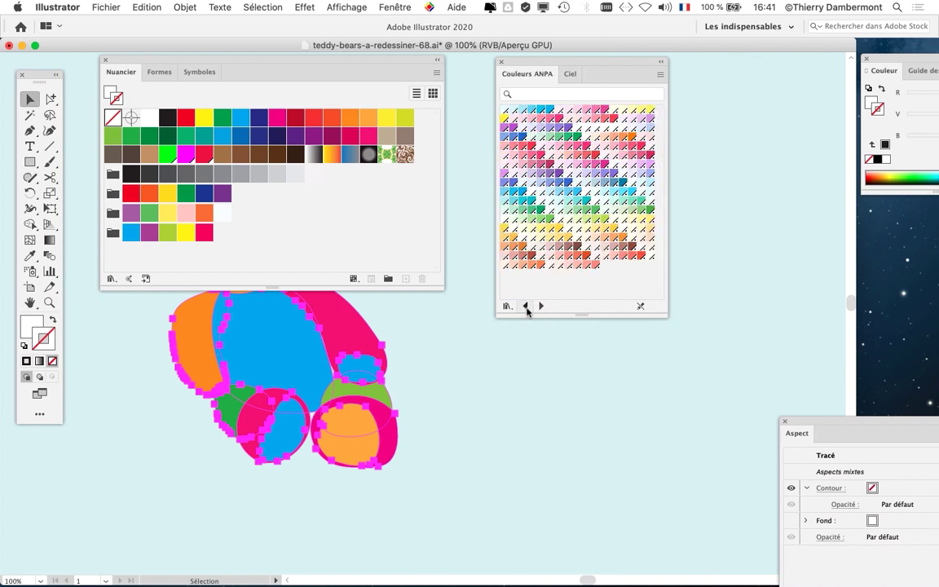
left_click(525, 307)
left_click(526, 306)
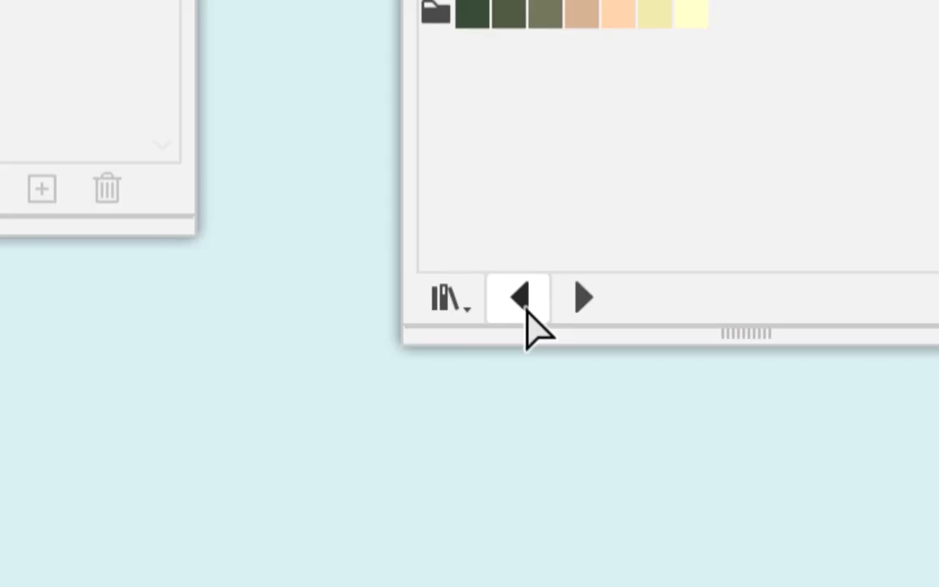
left_click(526, 307)
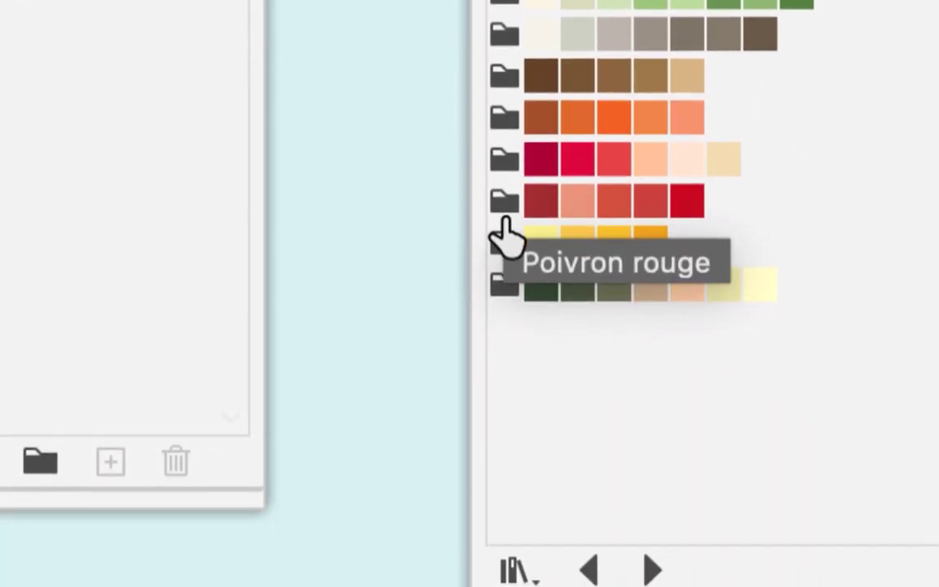
left_click(588, 569)
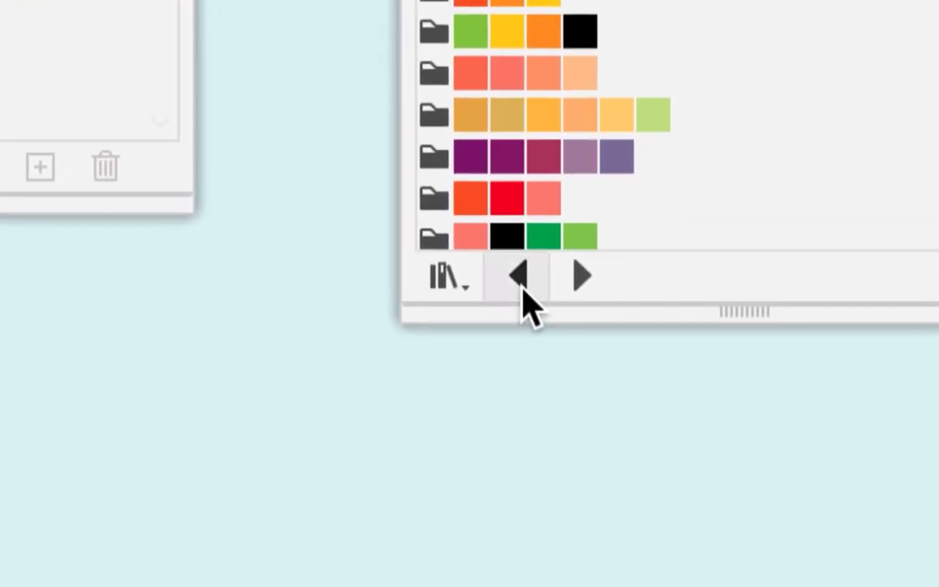
- Add the light green, peach and brown group from the library preceding Friandises and the dark red group from Boissons to the document swatches
left_click(562, 295)
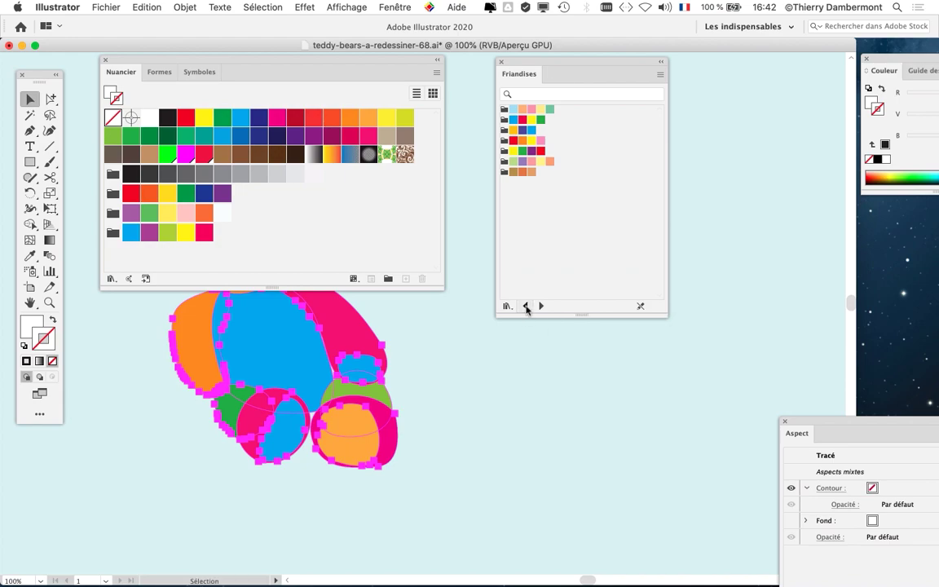
left_click(526, 306)
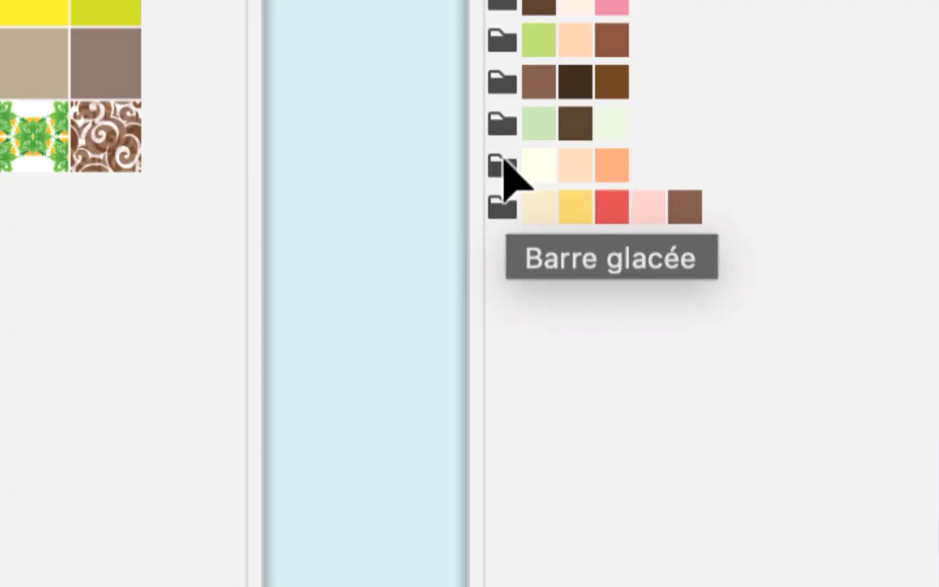
left_click(502, 142)
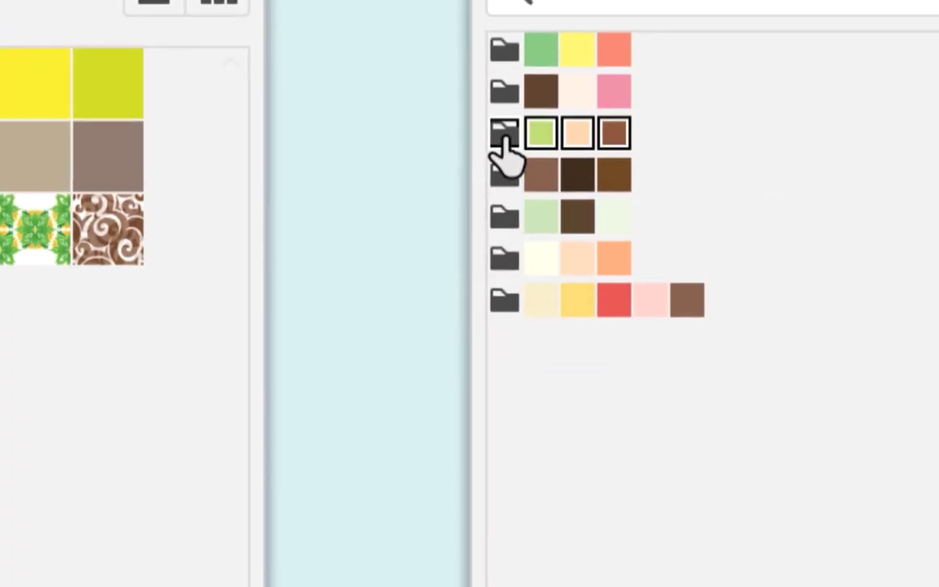
left_click(562, 274)
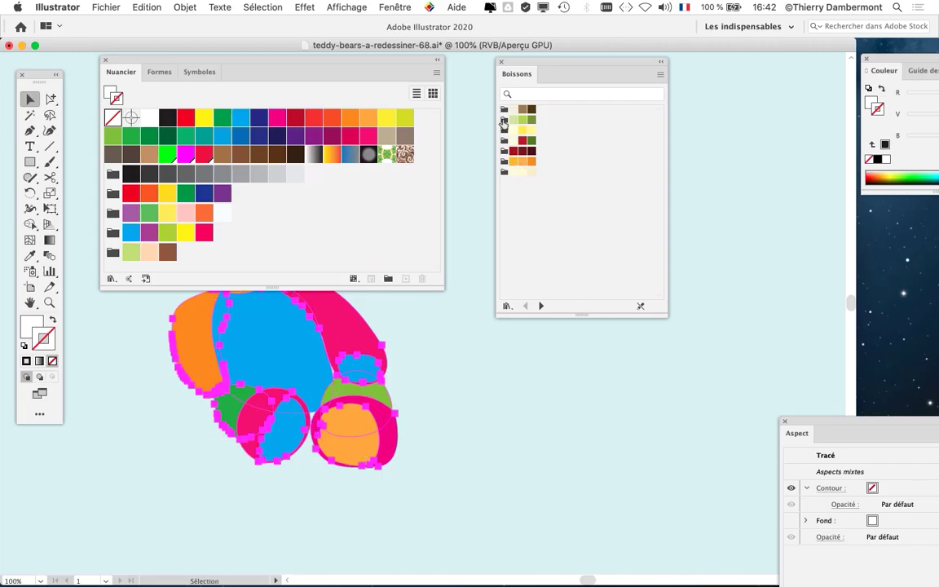
left_click(504, 152)
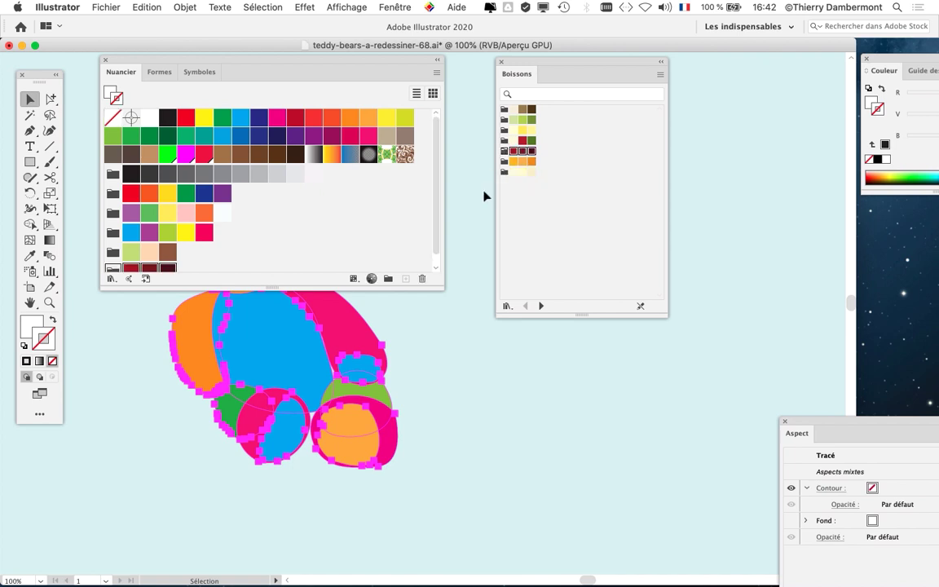
- Make the document swatches panel taller and narrower, and add the blue, red, yellow and green colour group from the Friandises library
left_click_drag(440, 288, 392, 459)
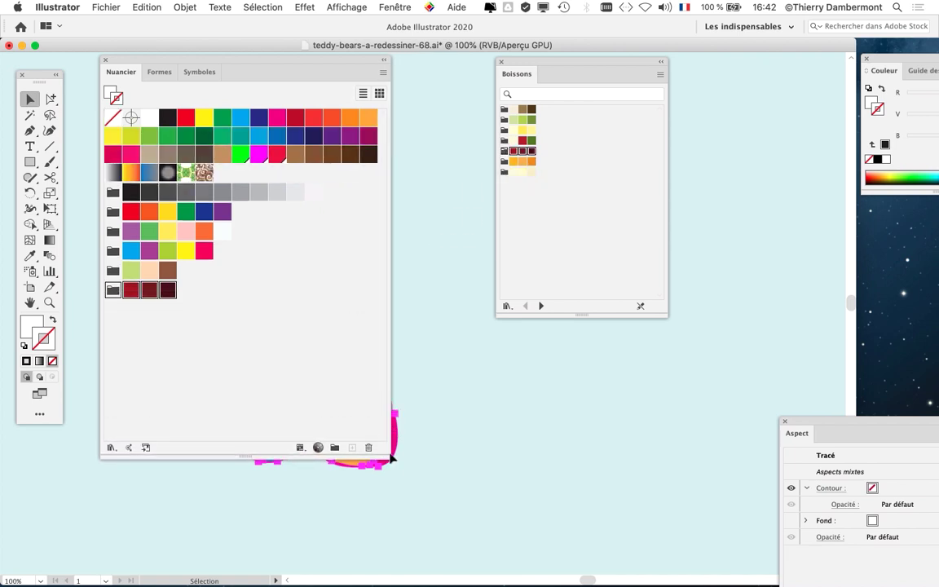
left_click(540, 306)
left_click(541, 305)
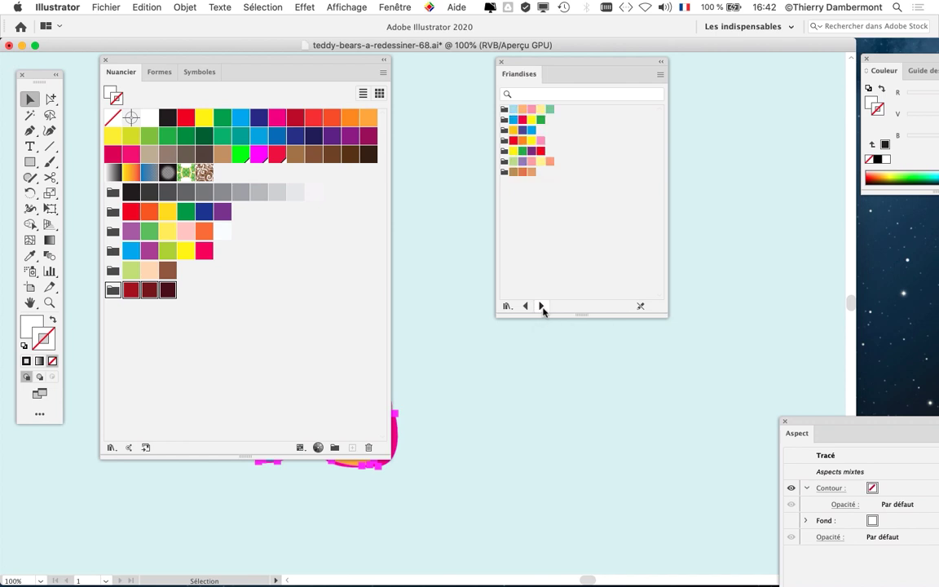
left_click(541, 306)
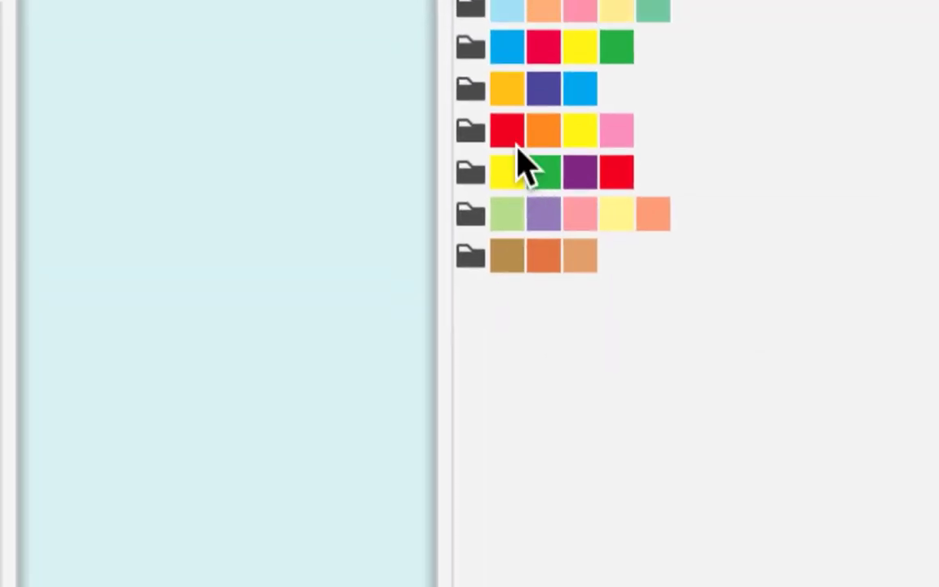
left_click(505, 127)
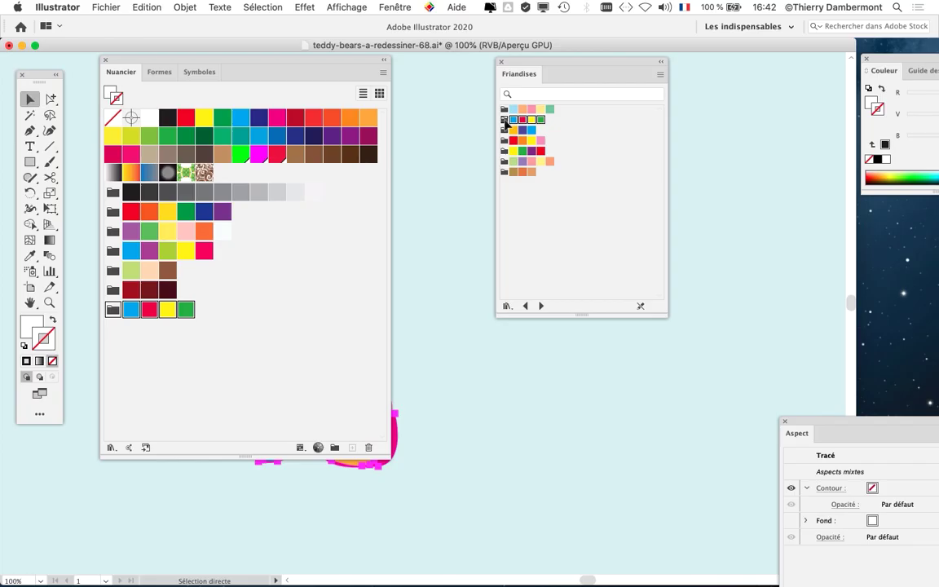
- Add the six-colour plum and olive group from the Fruits library and Jeu de boules 2 from Articles pour enfants to the document swatches
left_click(540, 305)
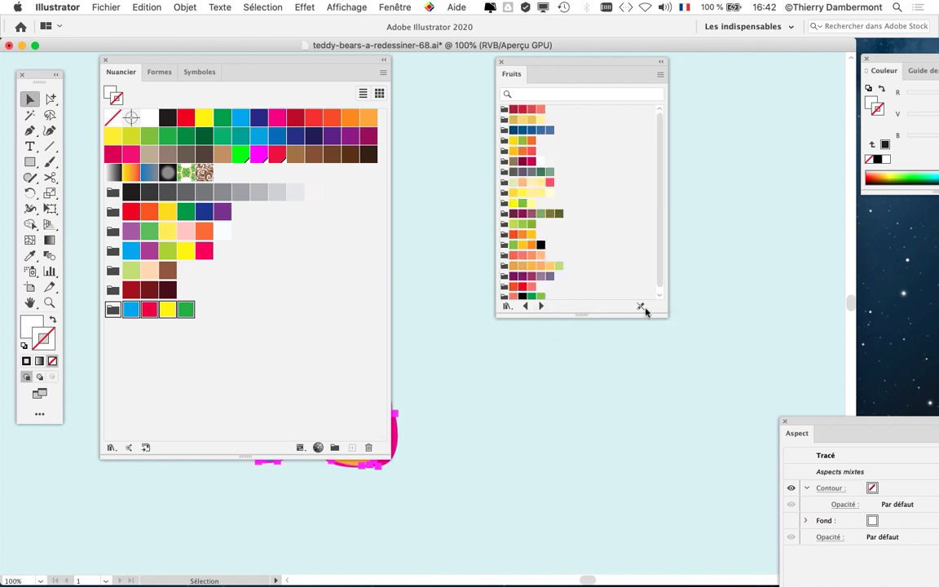
left_click_drag(667, 316, 608, 358)
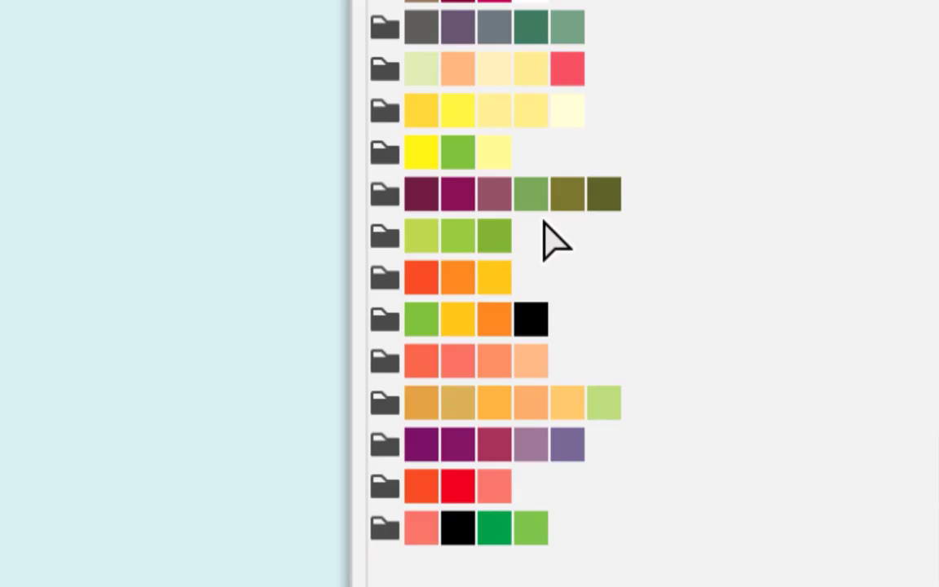
left_click(492, 204)
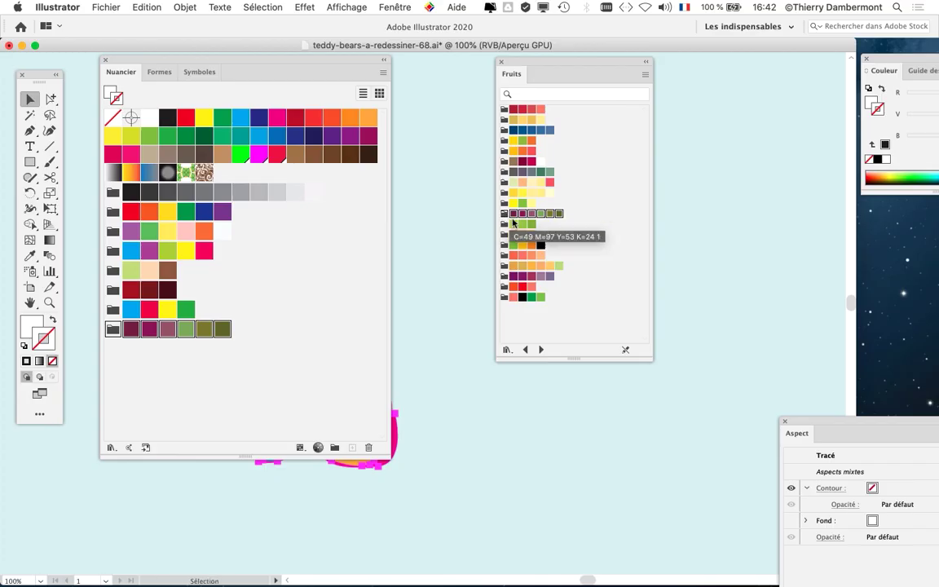
left_click(541, 351)
left_click(541, 351)
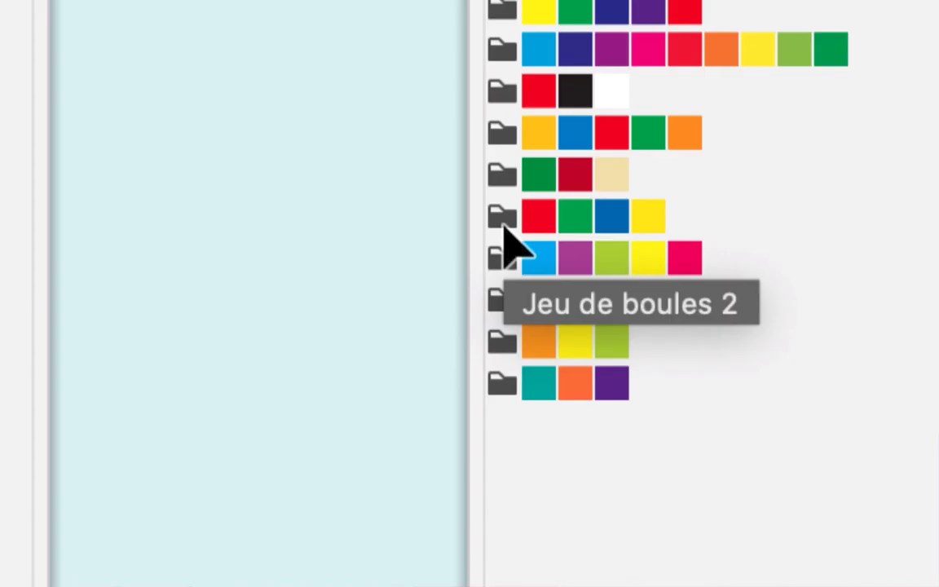
left_click(504, 218)
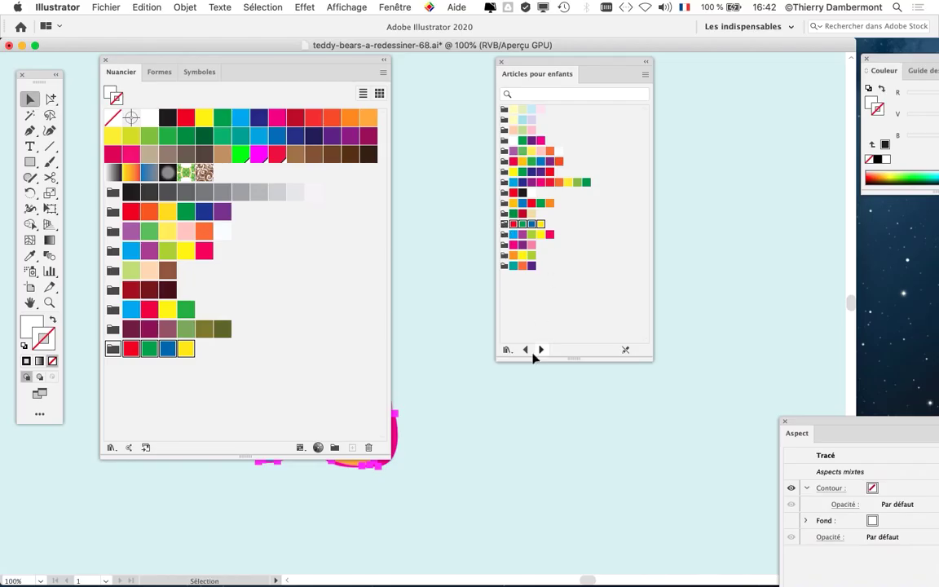
- Browse forward to the DIC Color Guide and back to the Légumes and Fruits libraries, and look through the list of available swatch libraries
left_click(541, 349)
left_click(541, 350)
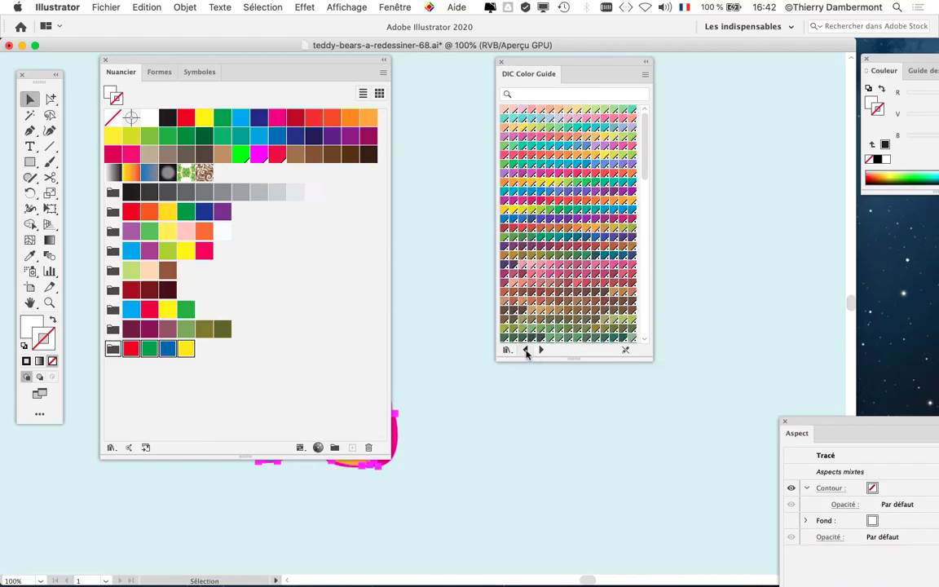
left_click(526, 349)
left_click(525, 350)
left_click(526, 350)
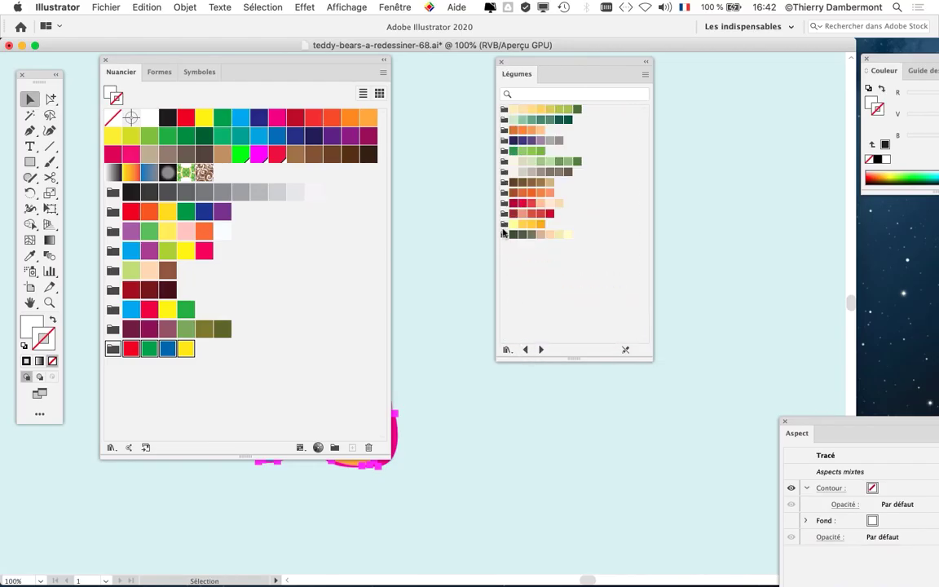
left_click(524, 350)
left_click(506, 351)
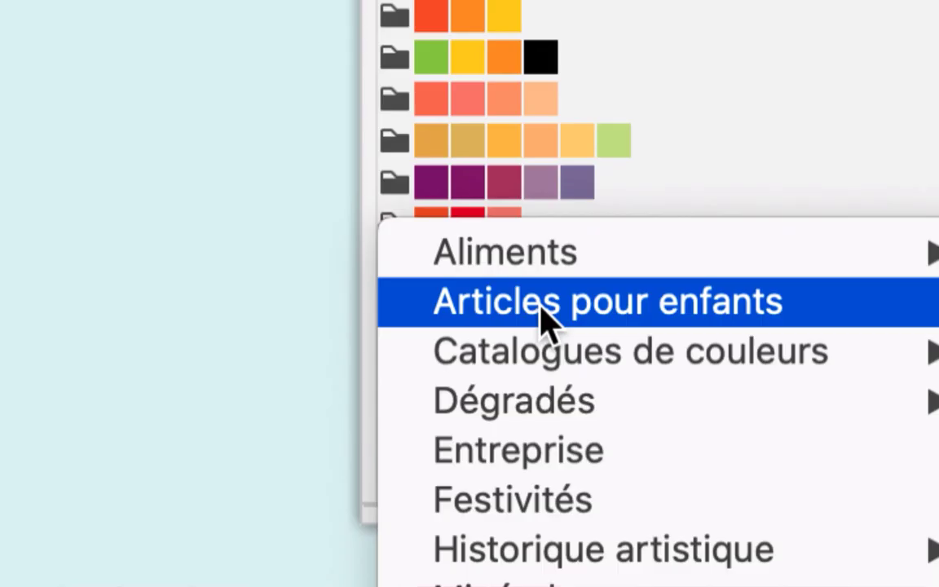
mouse_move(565, 322)
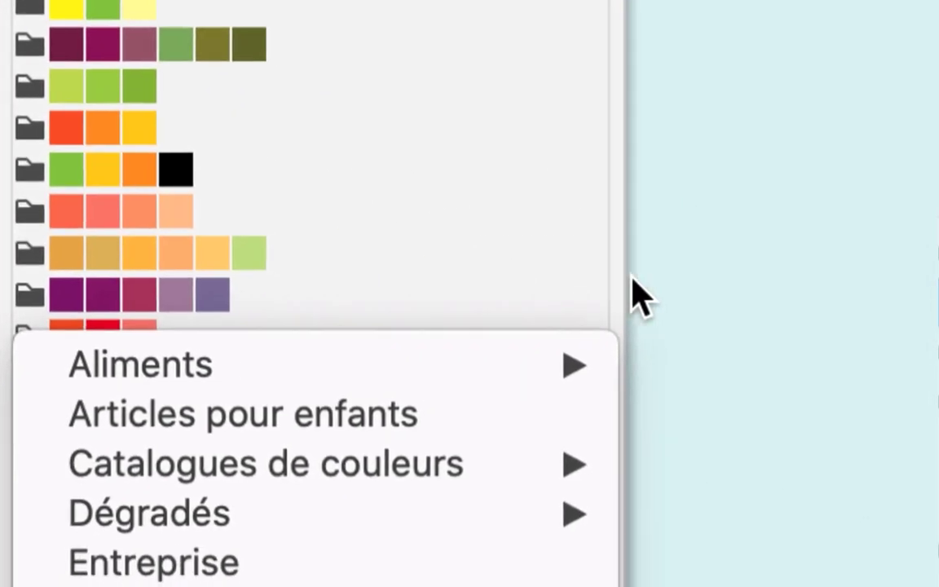
left_click(911, 151)
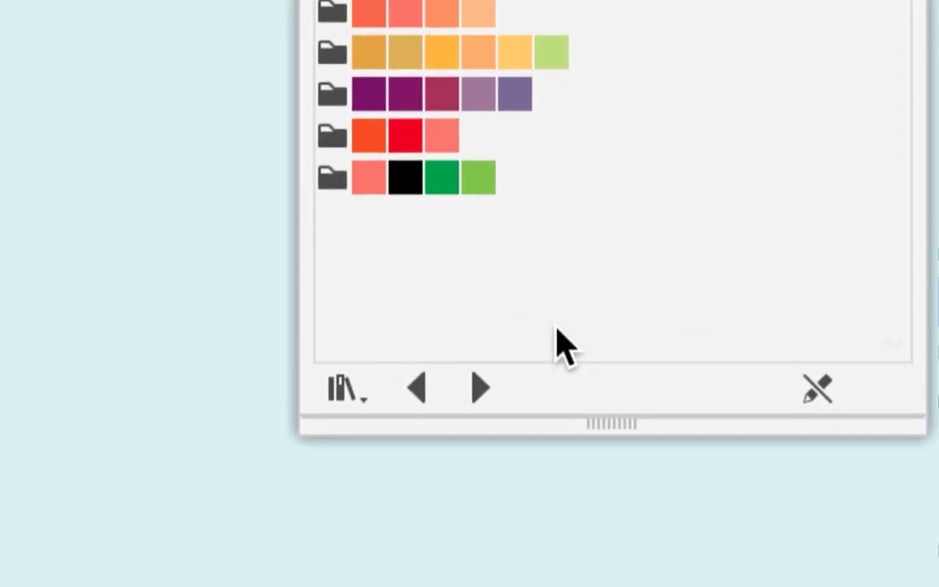
- Load the Entreprise swatch library and shorten the library panel to fit its colour groups
left_click(522, 350)
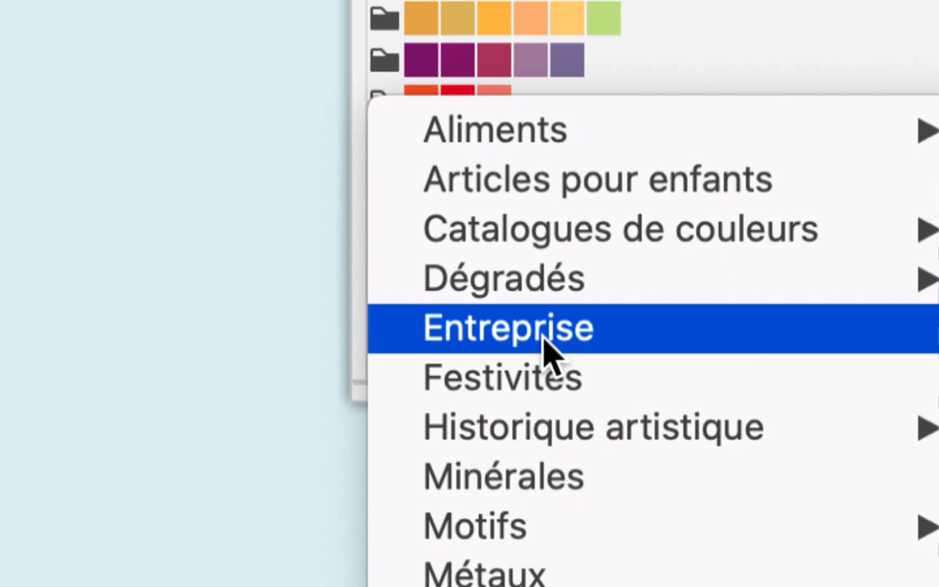
left_click(544, 347)
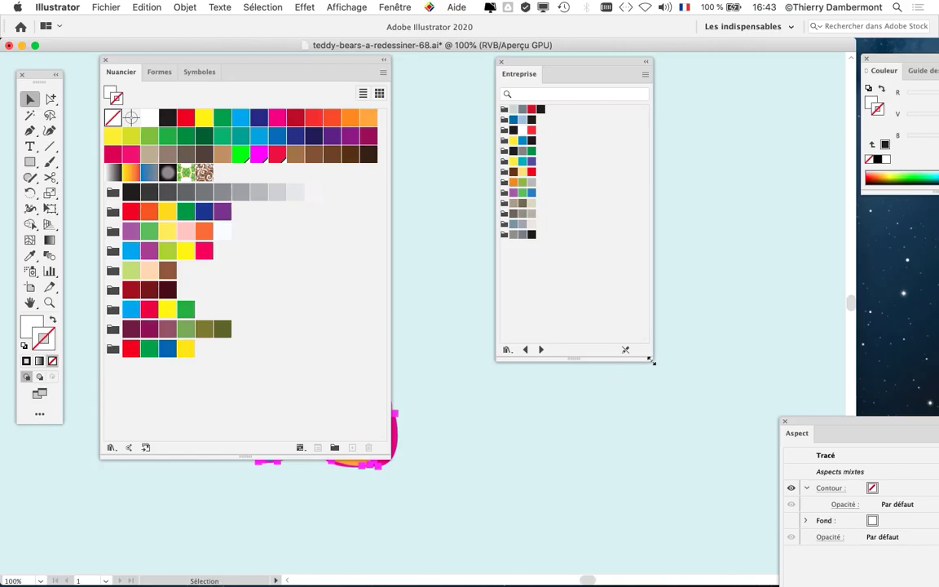
left_click_drag(652, 361, 649, 282)
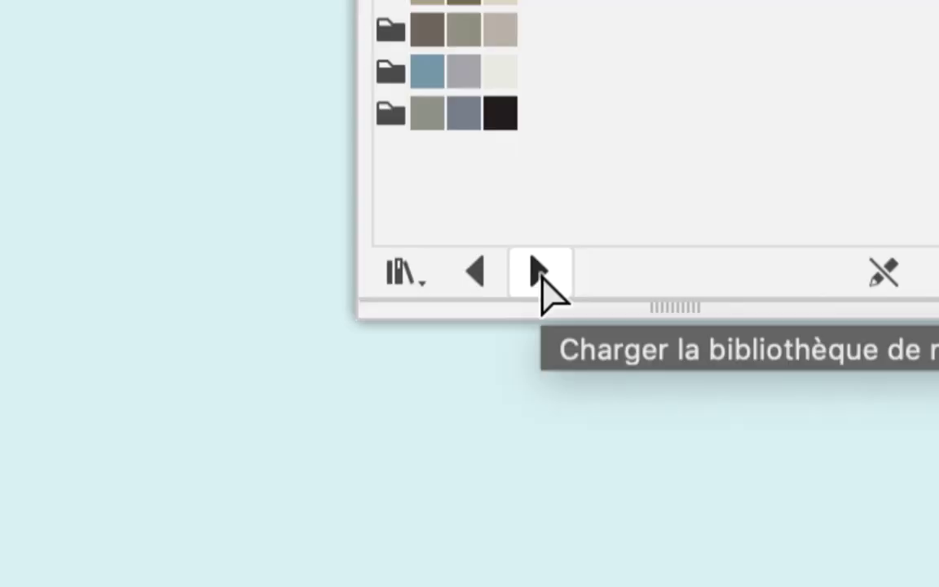
- Add the yellow, light blue, red and black group from the Affiche russe library and the Baroque 4 group to the document swatches
left_click(542, 277)
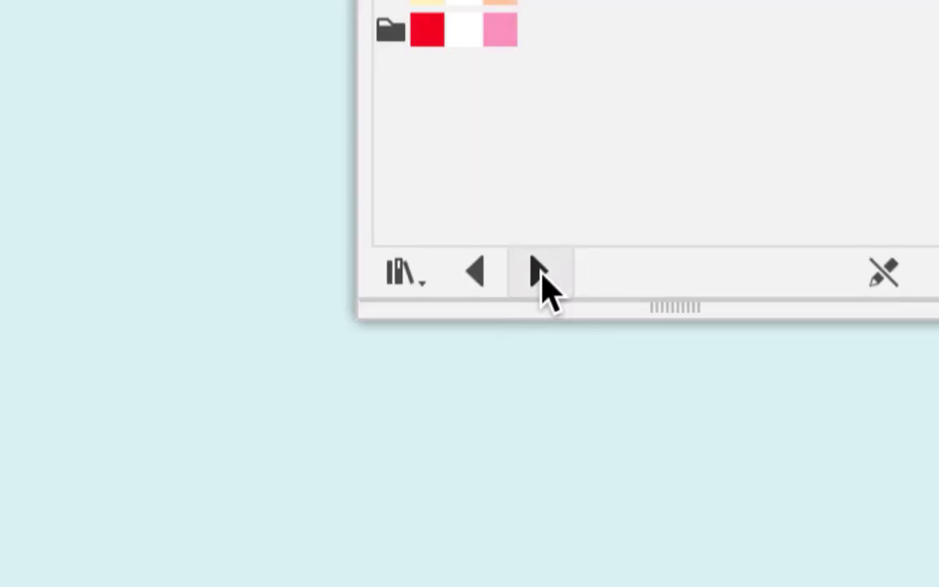
left_click(542, 277)
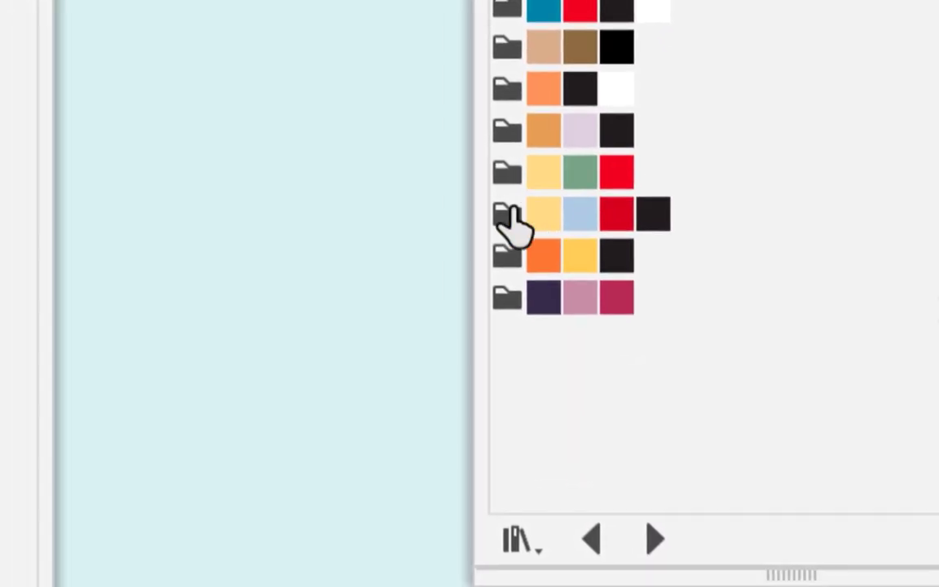
left_click(507, 214)
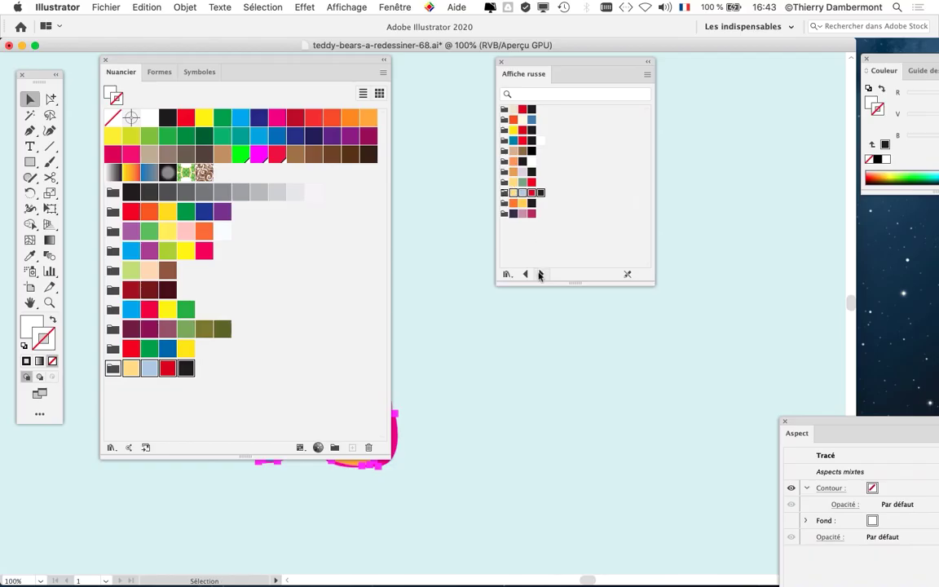
left_click(540, 275)
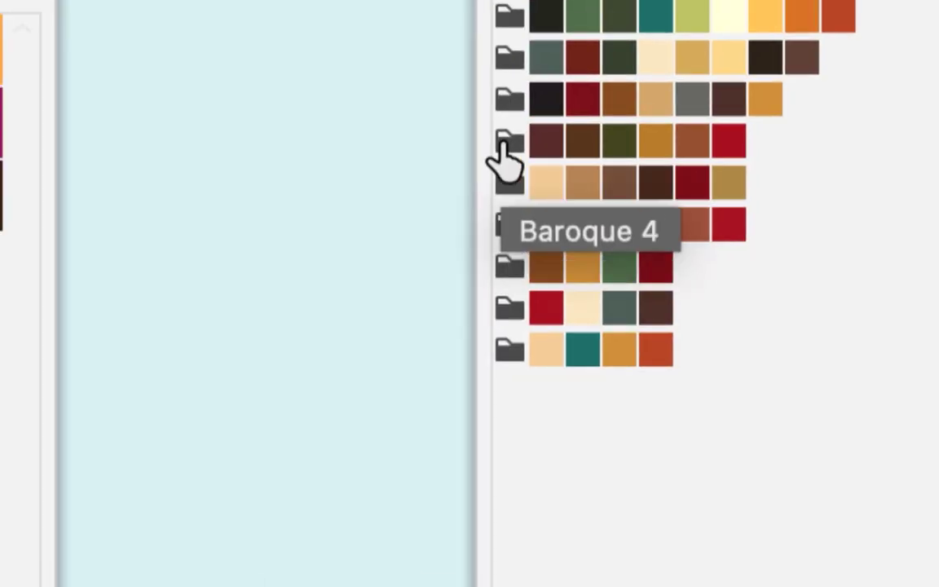
left_click(503, 145)
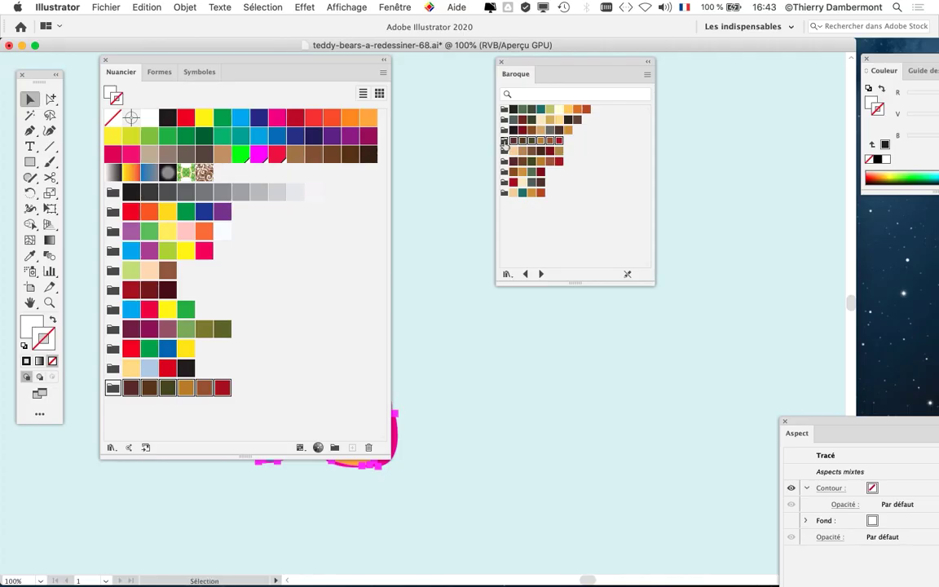
- Add the Impressionnisme 1 and Pop Art 6 colour groups from their libraries to the document swatches
left_click(541, 274)
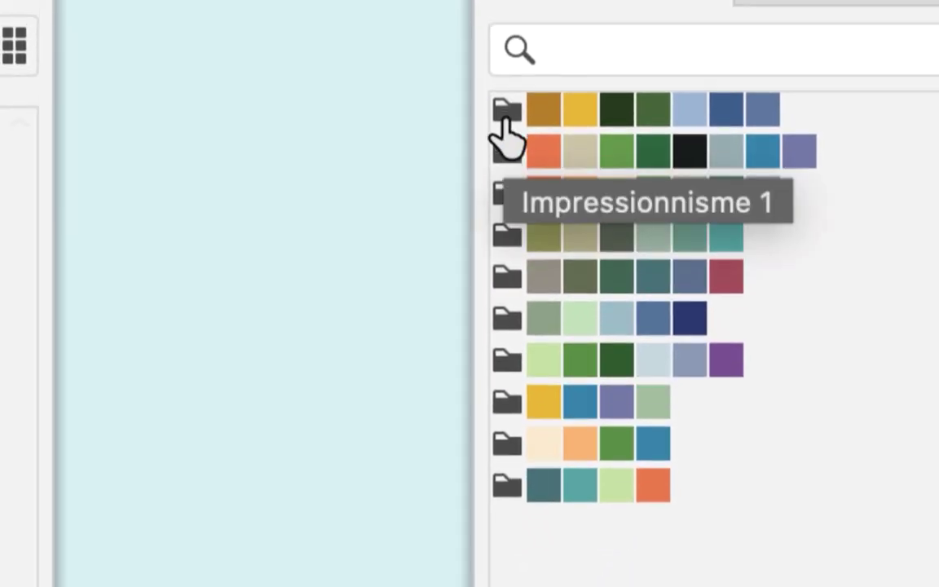
left_click(481, 88)
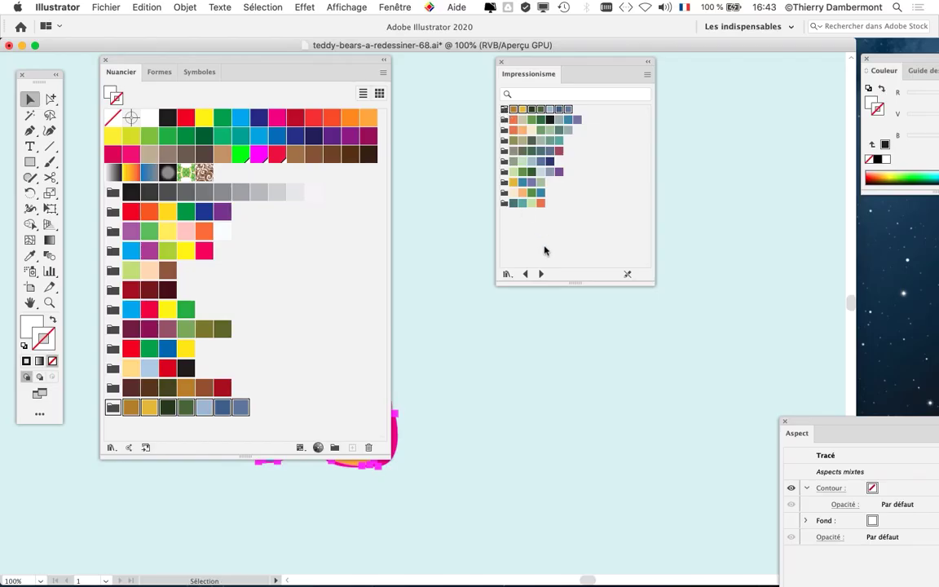
left_click(542, 274)
left_click(542, 274)
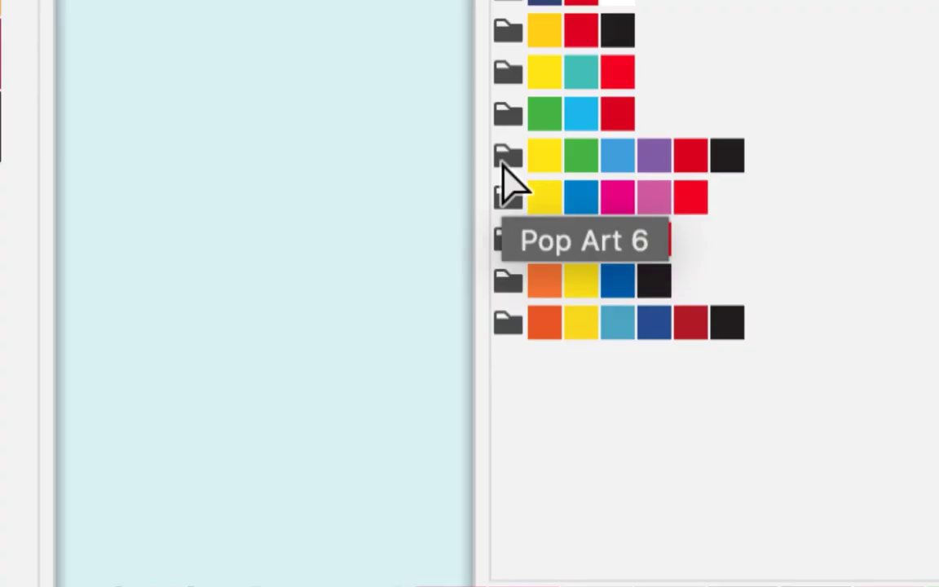
left_click(504, 162)
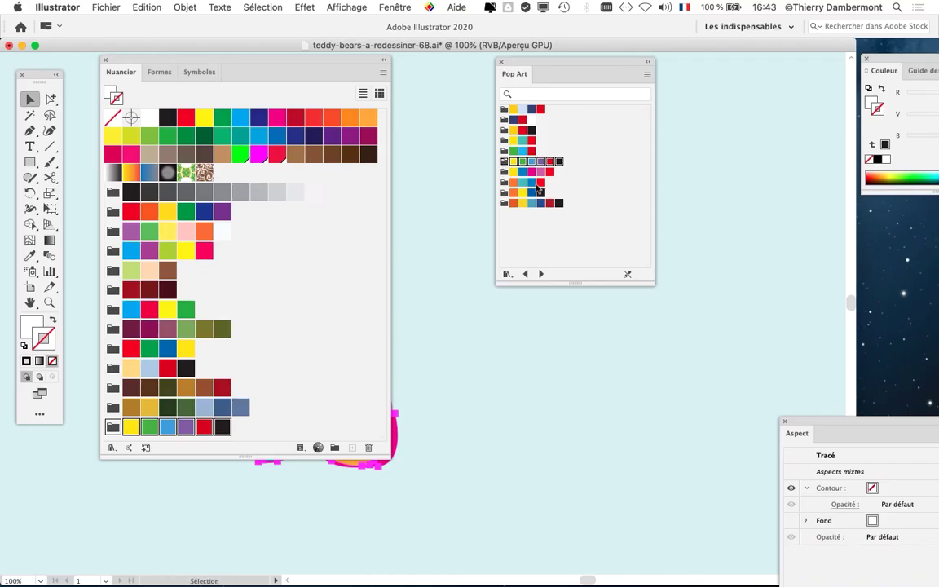
- Move the Pop Art library aside, then make the document swatches panel narrower and taller and place it beside the fully visible teddy bear
left_click_drag(562, 66, 843, 231)
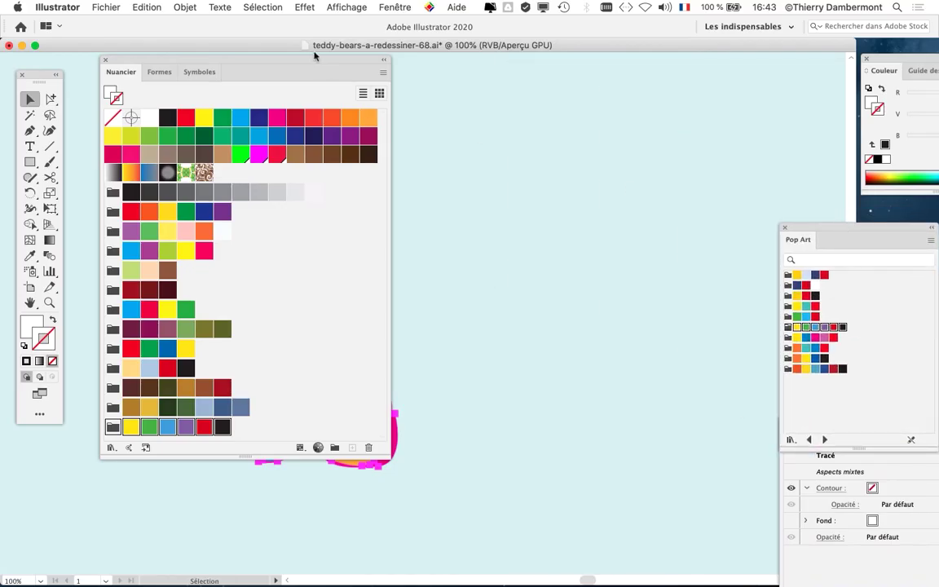
left_click_drag(386, 451, 314, 514)
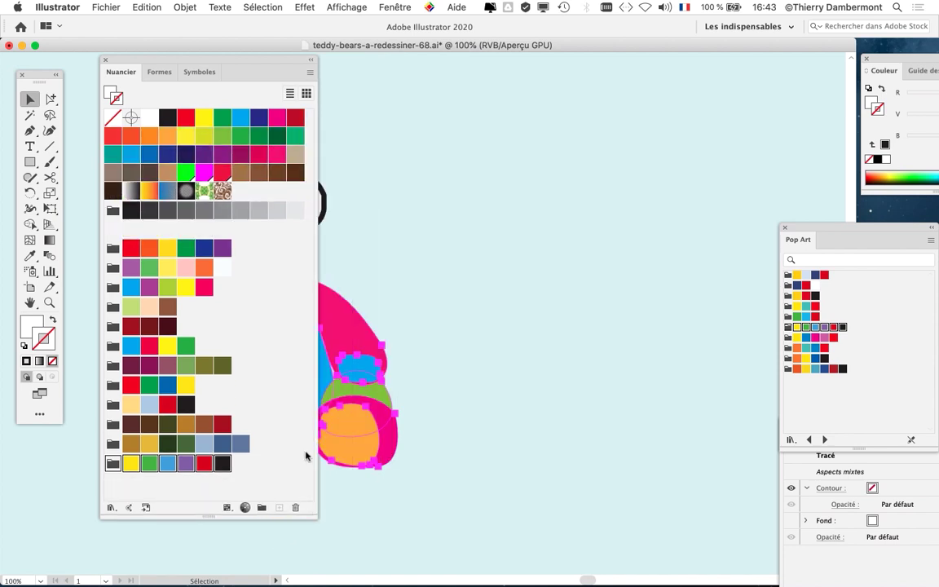
left_click_drag(213, 60, 674, 88)
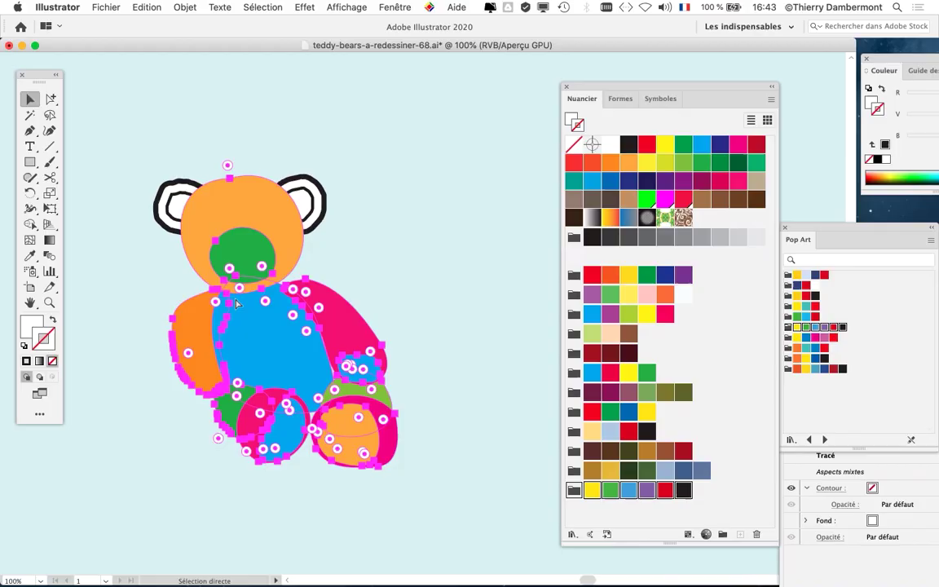
scroll(235, 296, "down", 3)
scroll(234, 296, "right", 3)
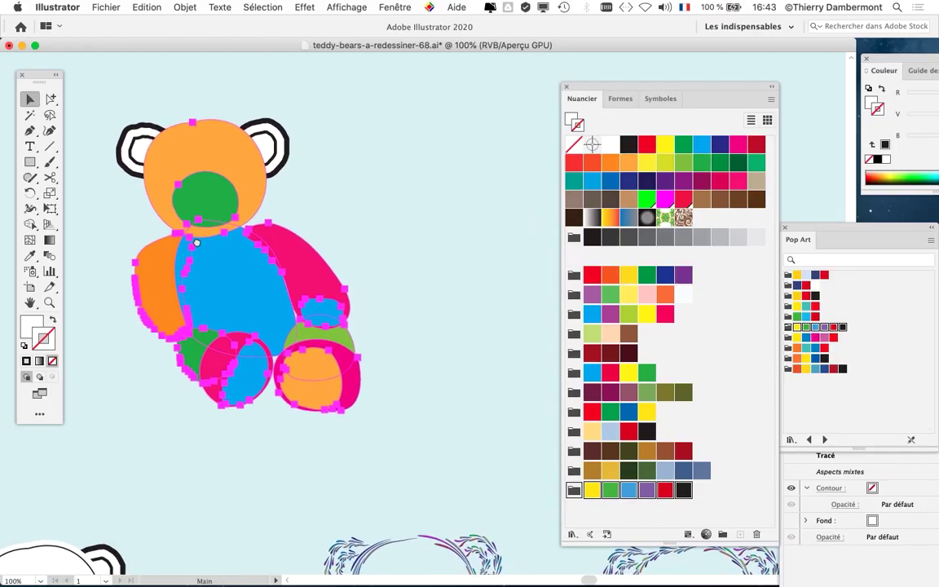
- Recolour the selected teddy bear shapes with the Affiche russe 9 colour group, after trying Mangoustan and Jeu de boules 2
left_click(147, 7)
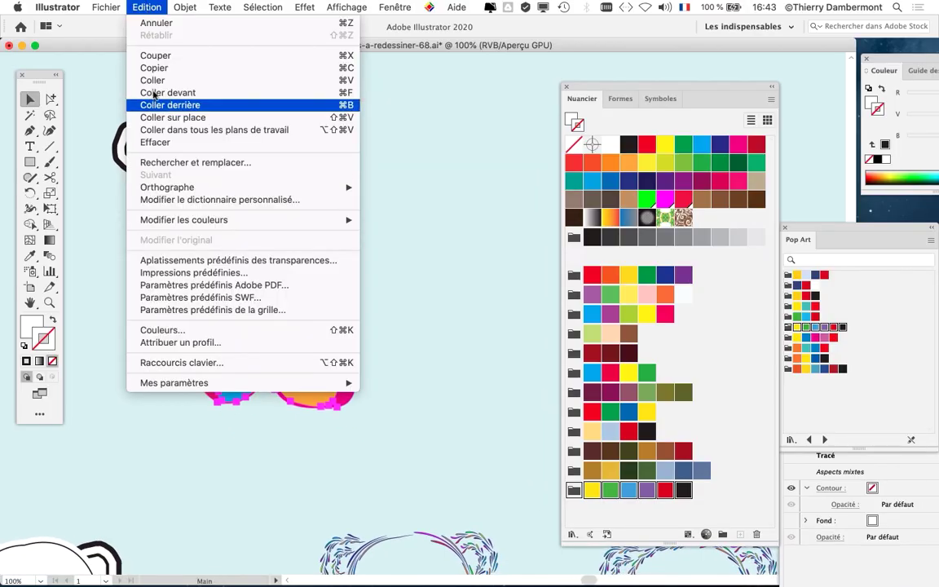
mouse_move(167, 222)
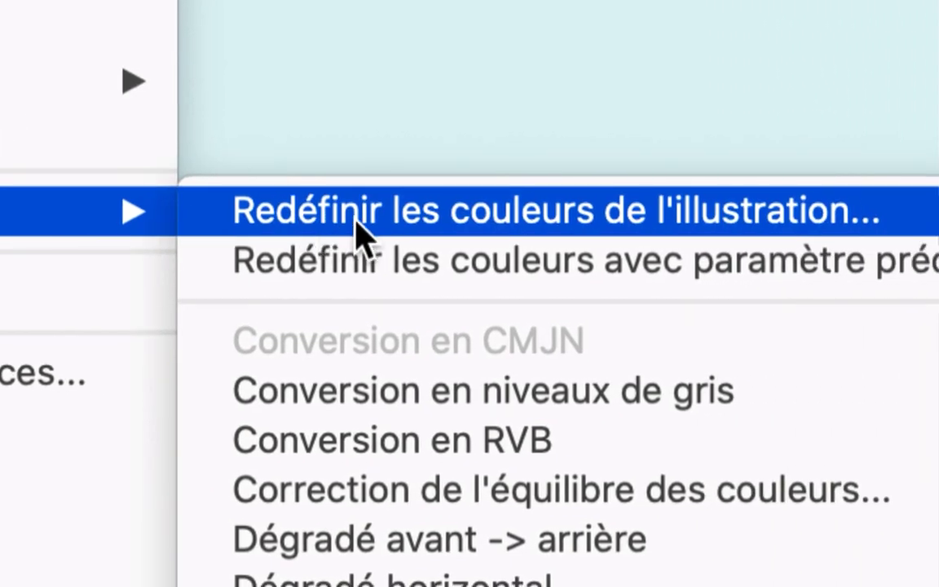
left_click(357, 231)
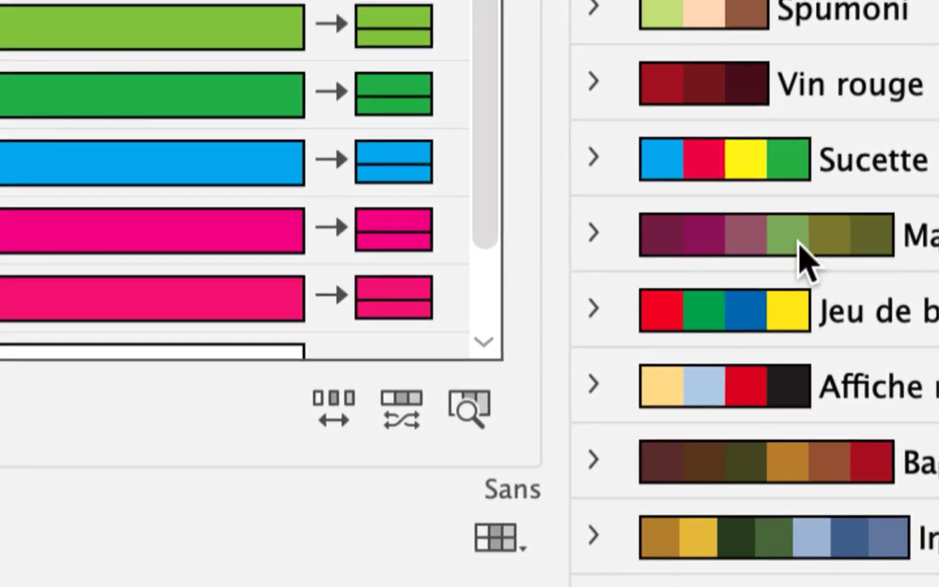
left_click(803, 259)
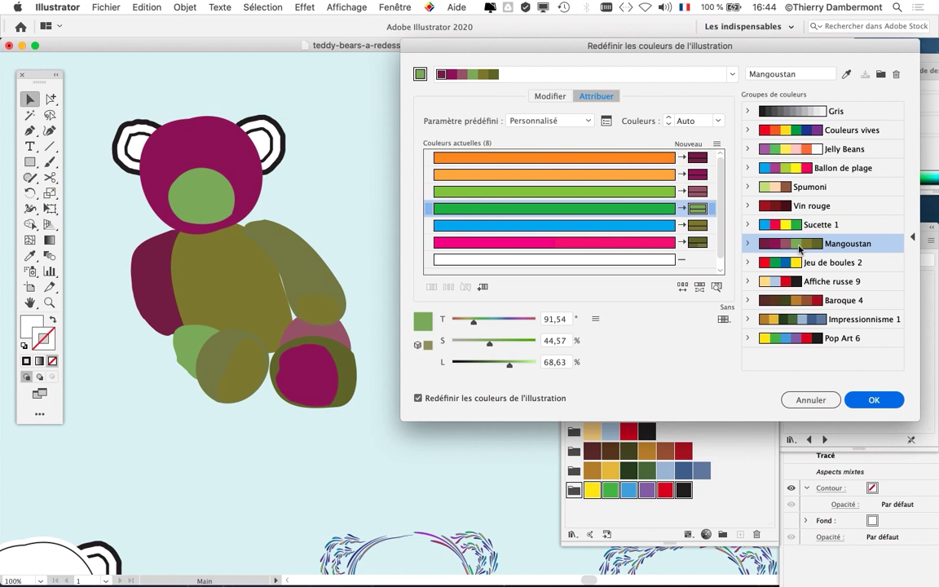
left_click(803, 263)
left_click(800, 282)
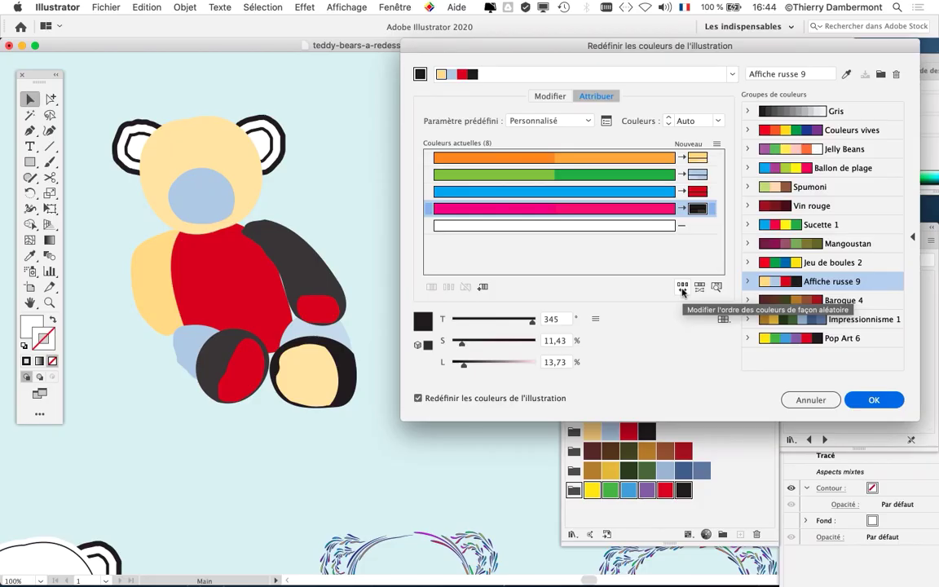
- Randomly reorder the assigned Affiche russe 9 colours, accept the recolouring and save the changes to the colour group
left_click(683, 290)
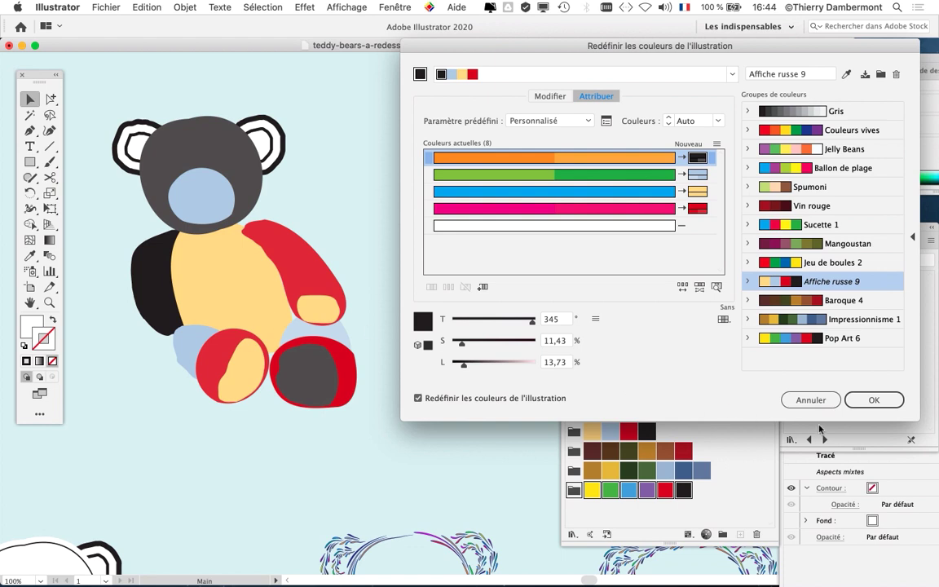
left_click(869, 400)
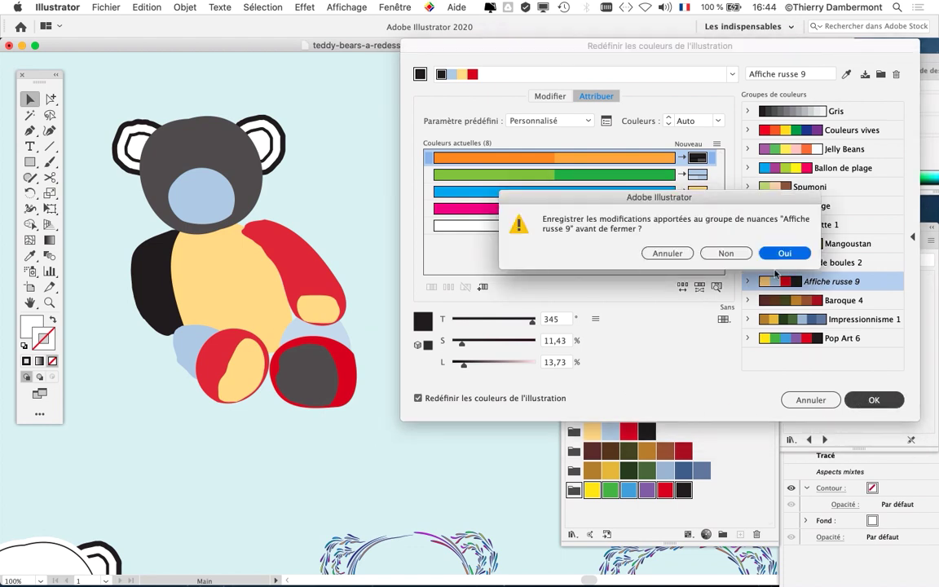
left_click(784, 254)
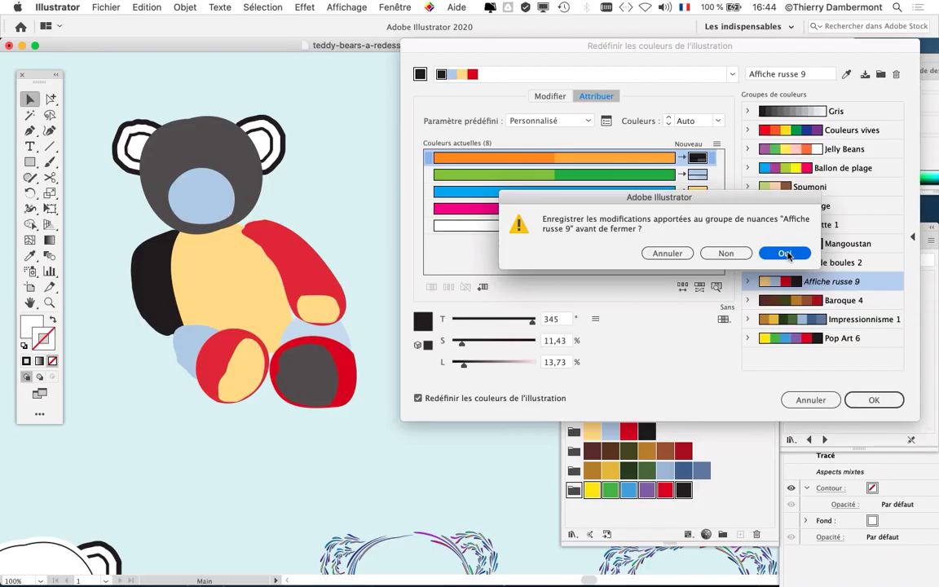
left_click(784, 260)
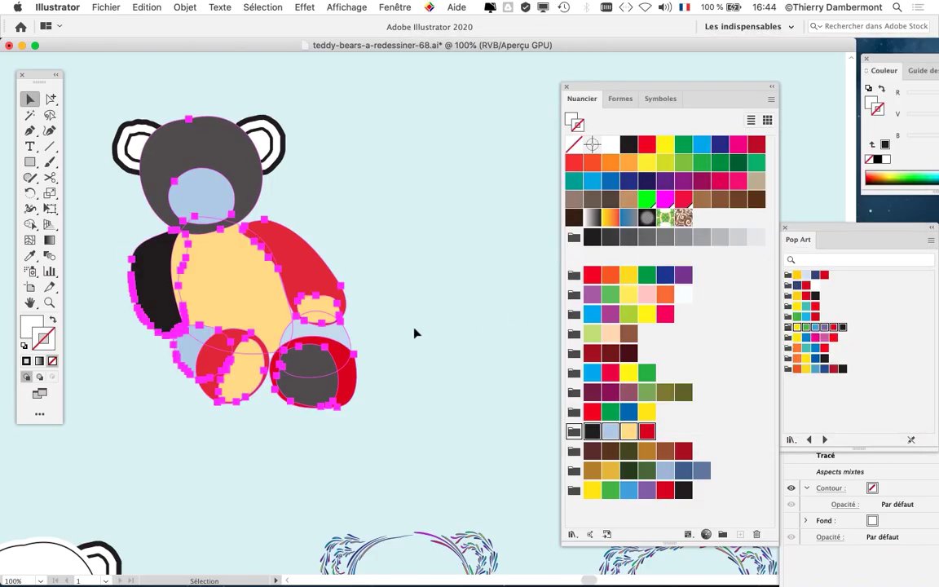
- Duplicate the whole recoloured bear horizontally beside the original, keeping only the copy's shapes without the ears selected
key("super+minus")
mouse_move(186, 201)
left_mouse_down()
mouse_move(119, 178)
mouse_move(362, 374)
left_mouse_up()
left_click_drag(205, 263, 408, 263)
left_click(353, 179, "shift")
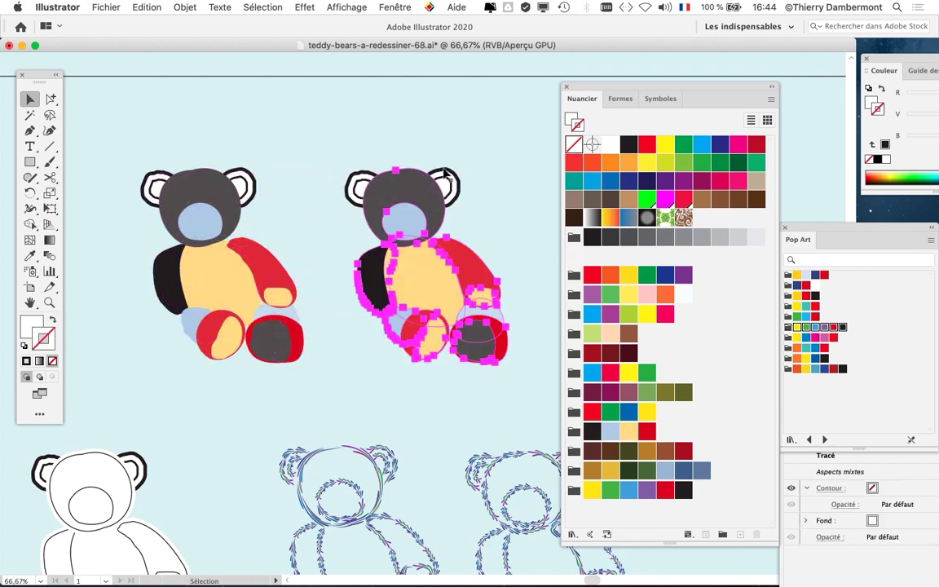
scroll(212, 157, "right", 5)
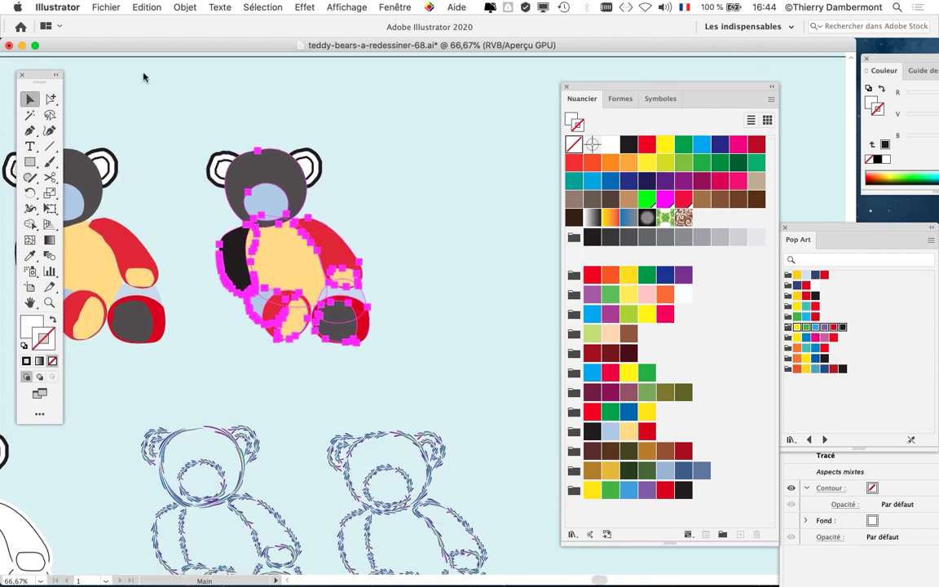
- Recolour the copied bear with the Baroque 4 colour group, after trying random colour orders and Affiche russe 9
left_click(147, 6)
mouse_move(185, 218)
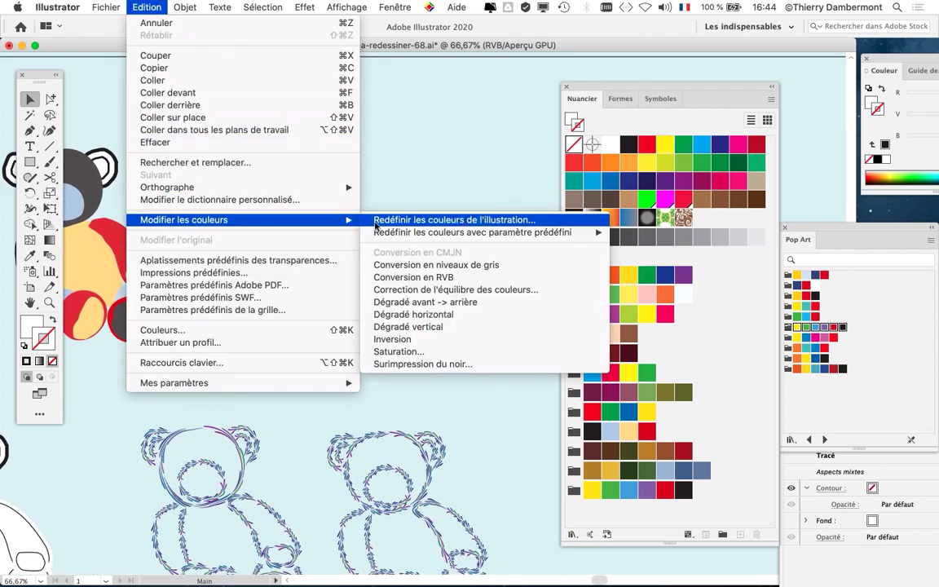
left_click(349, 203)
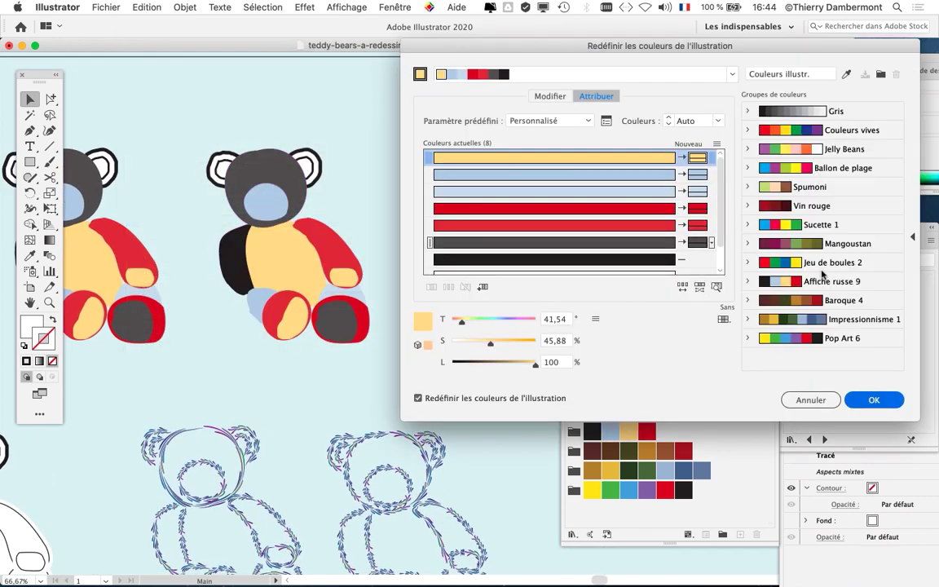
left_click(683, 287)
left_click(683, 287)
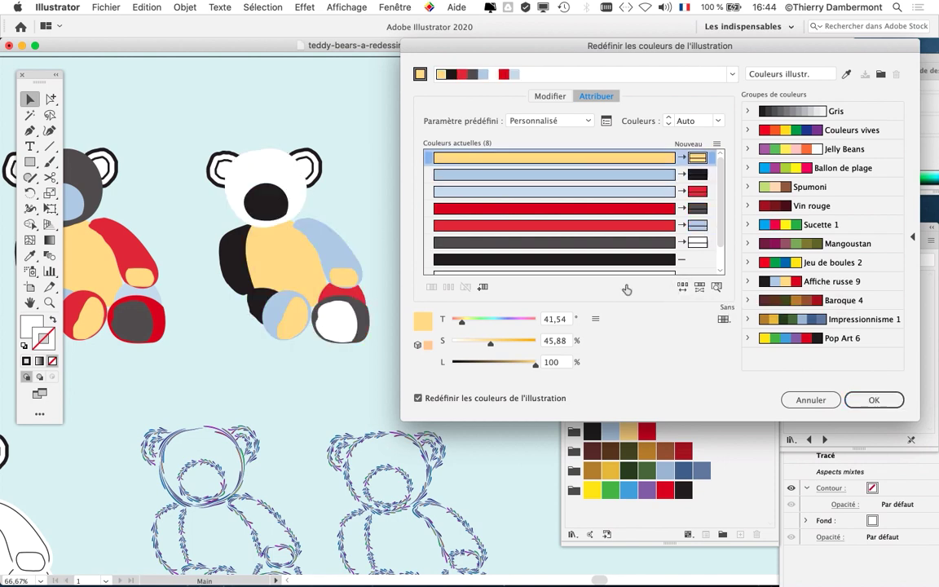
left_click(683, 287)
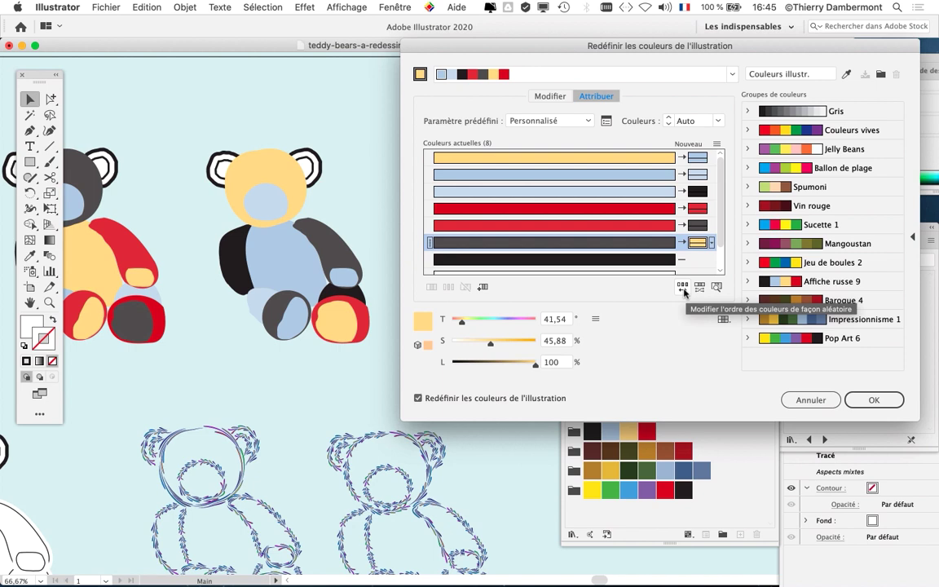
left_click(831, 282)
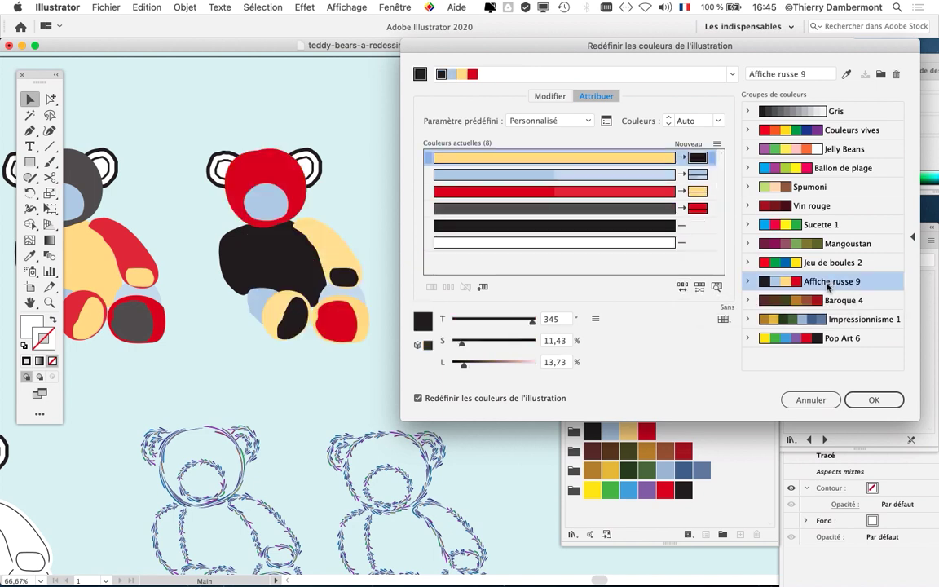
left_click(827, 302)
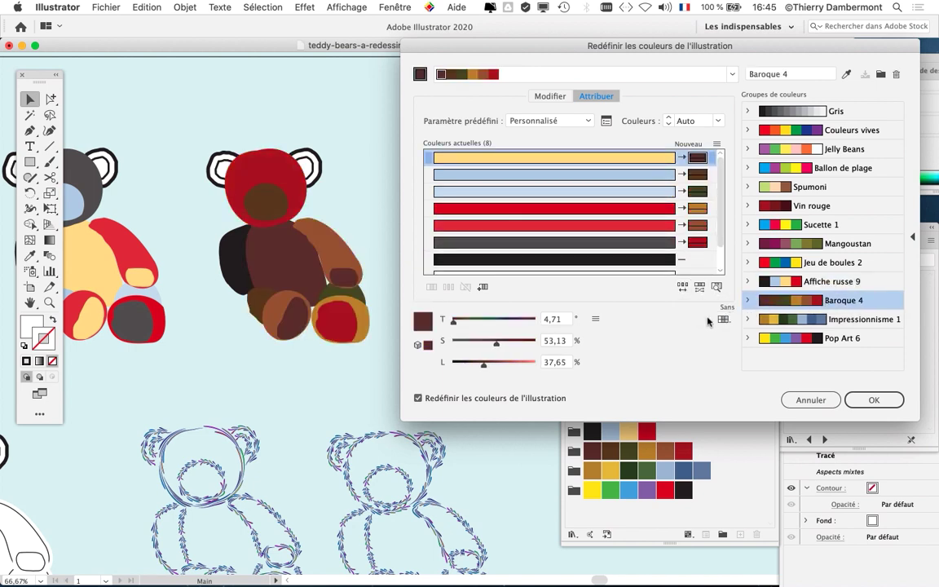
- Randomly reorder the Baroque 4 colours on the copied bear, accept the recolouring and save the changes to the group
left_click(684, 287)
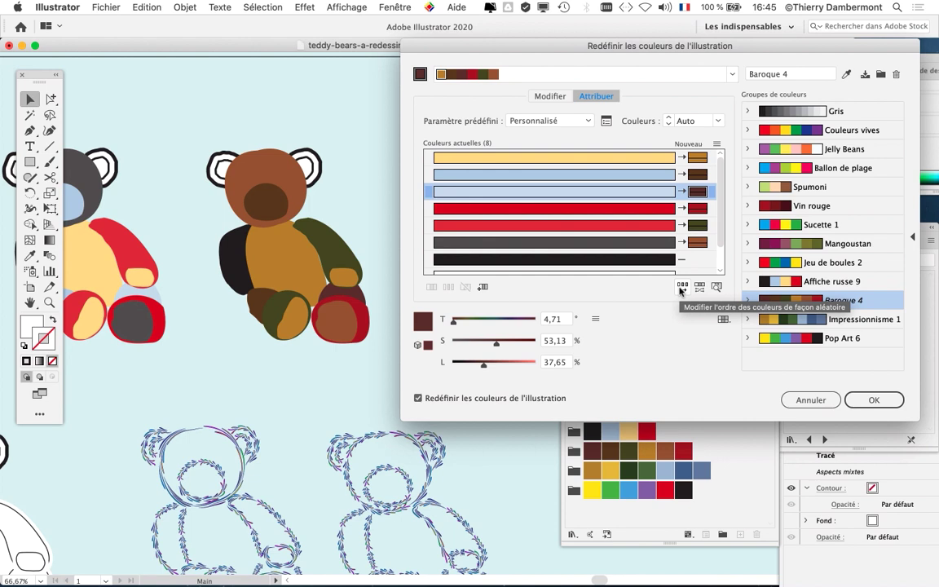
left_click(883, 399)
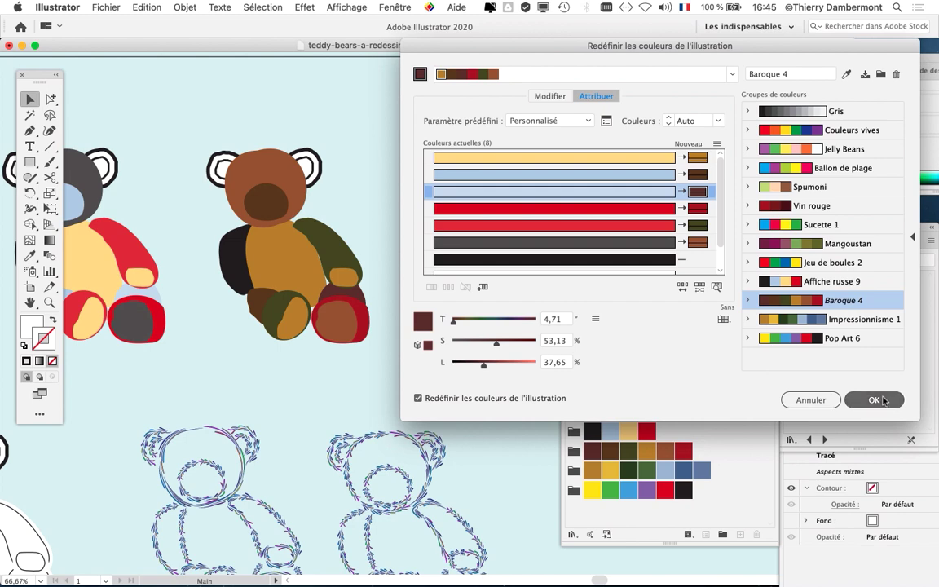
left_click(781, 255)
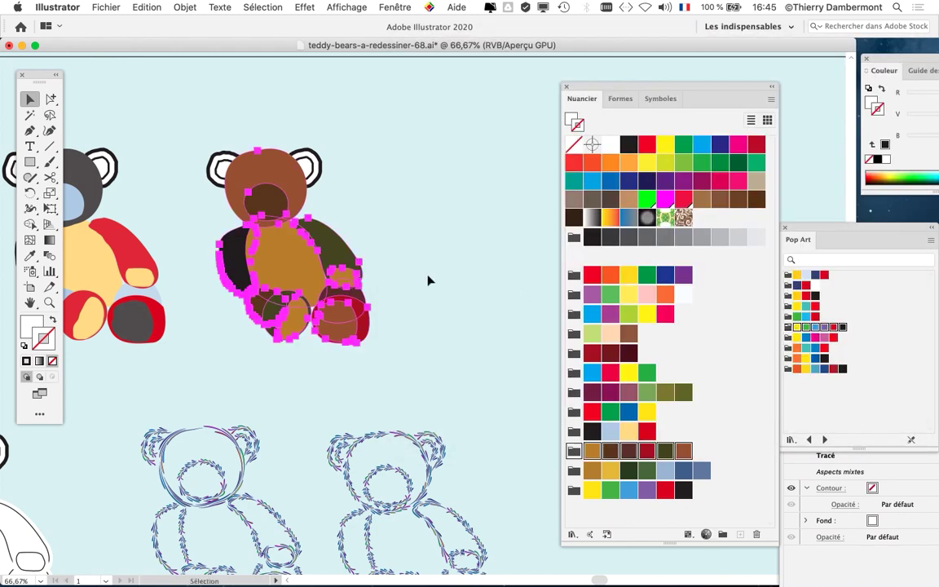
- Duplicate the brown Baroque 4 bear to its right and remove both ears of the new copy from the selection
scroll(429, 276, "right", 5)
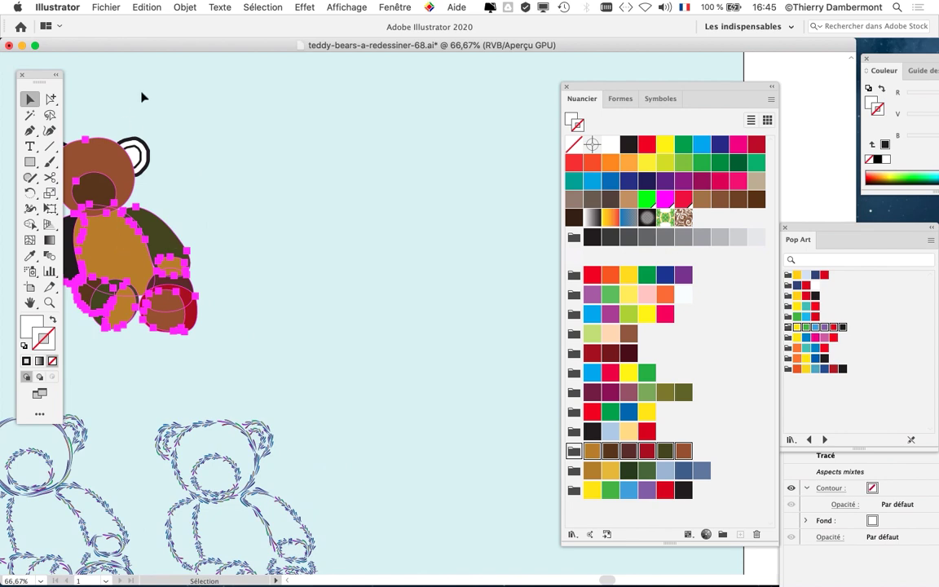
scroll(142, 97, "left", 3)
left_click_drag(132, 111, 331, 367)
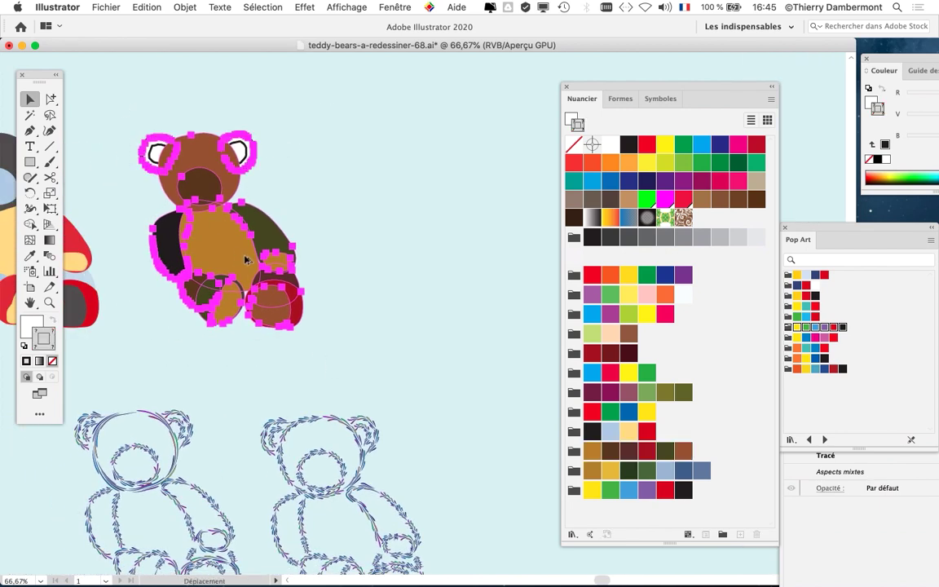
left_click_drag(245, 260, 446, 260)
left_click(355, 153, "shift")
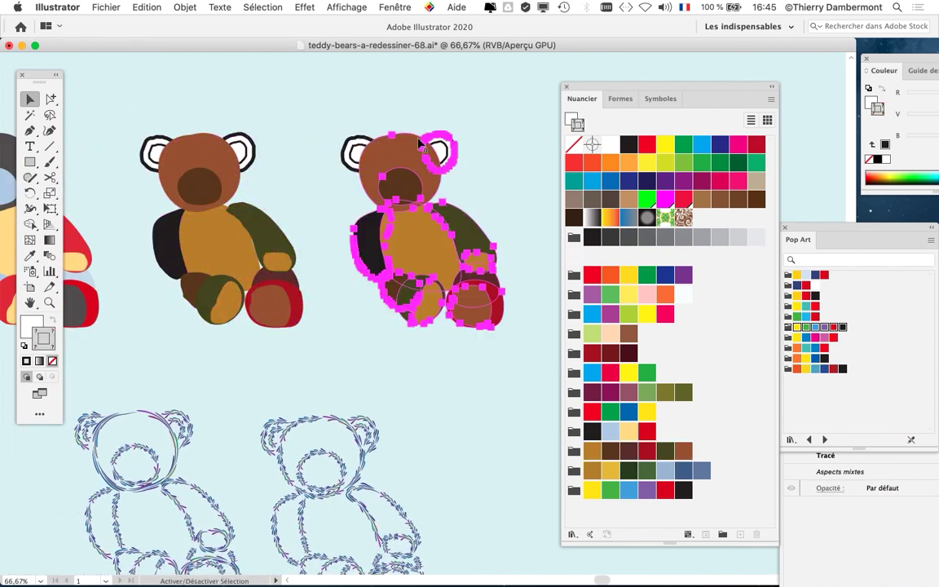
left_click(454, 141, "shift")
scroll(262, 203, "right", 5)
scroll(262, 203, "down", 1)
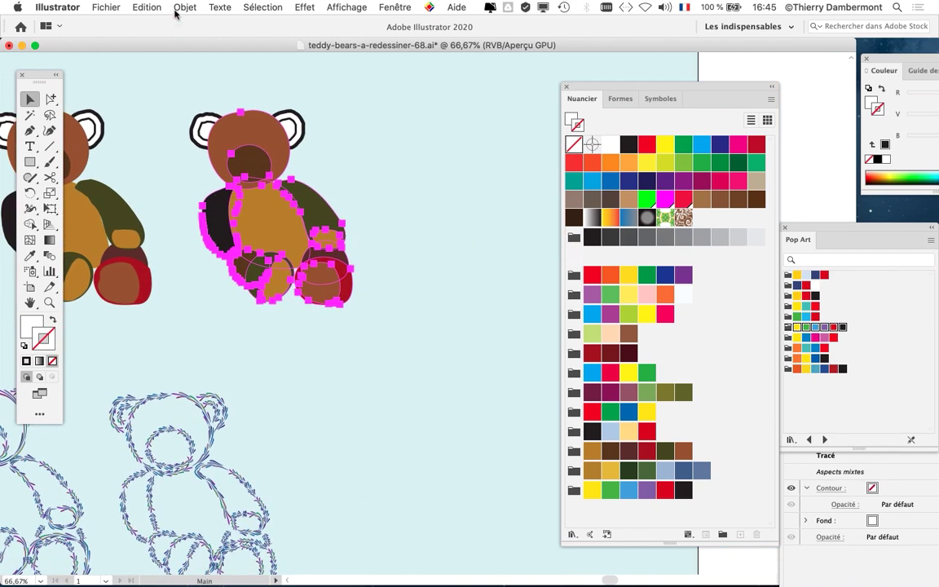
- Recolour the copied bear by repeatedly randomising the saturation and brightness of its colours, accept the orange-muzzle variation and deselect the bear
left_click(147, 6)
mouse_move(195, 219)
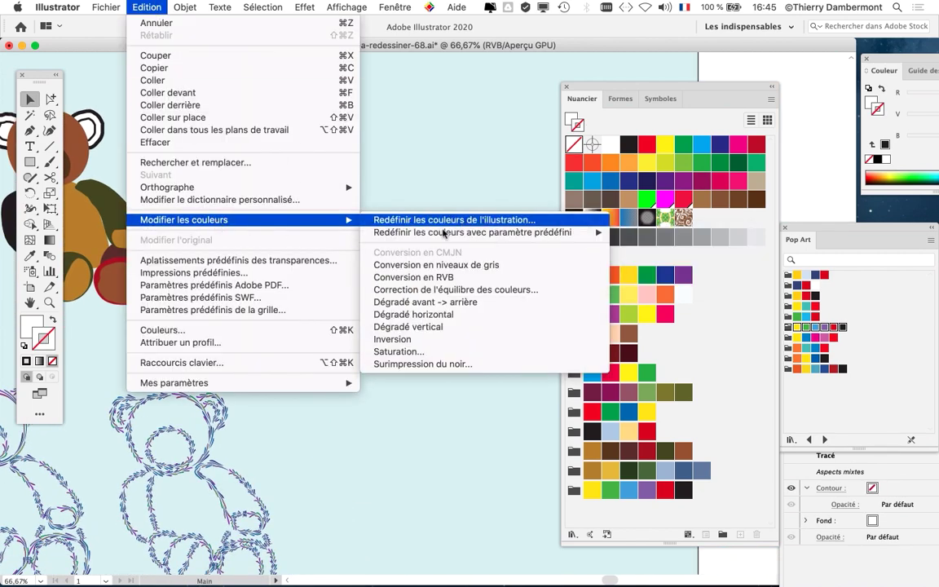
left_click(400, 216)
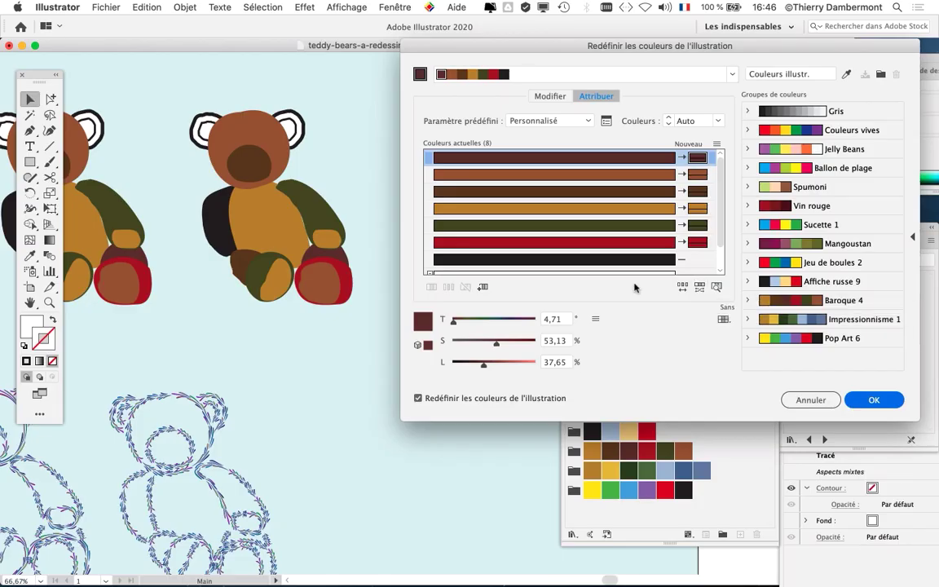
left_click(701, 289)
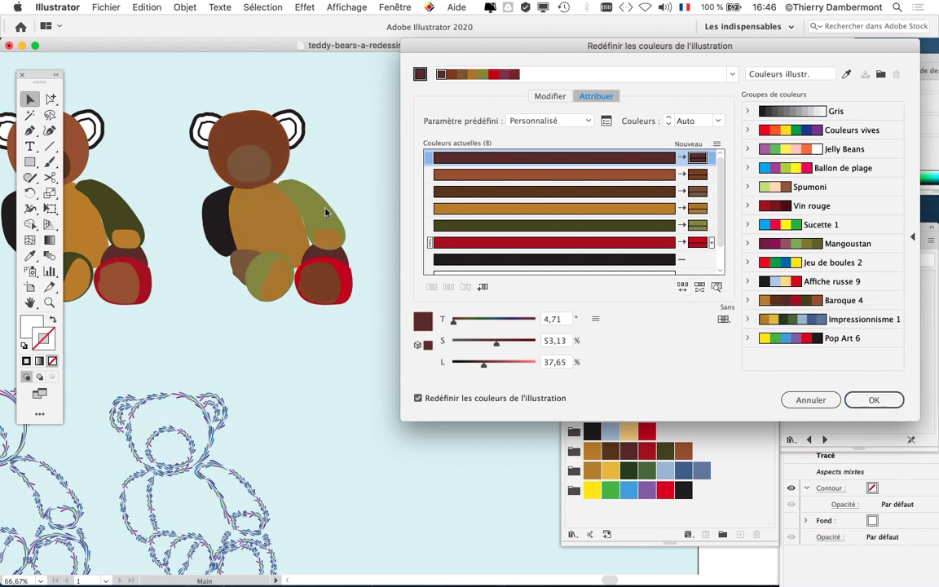
left_click(700, 290)
left_click(700, 289)
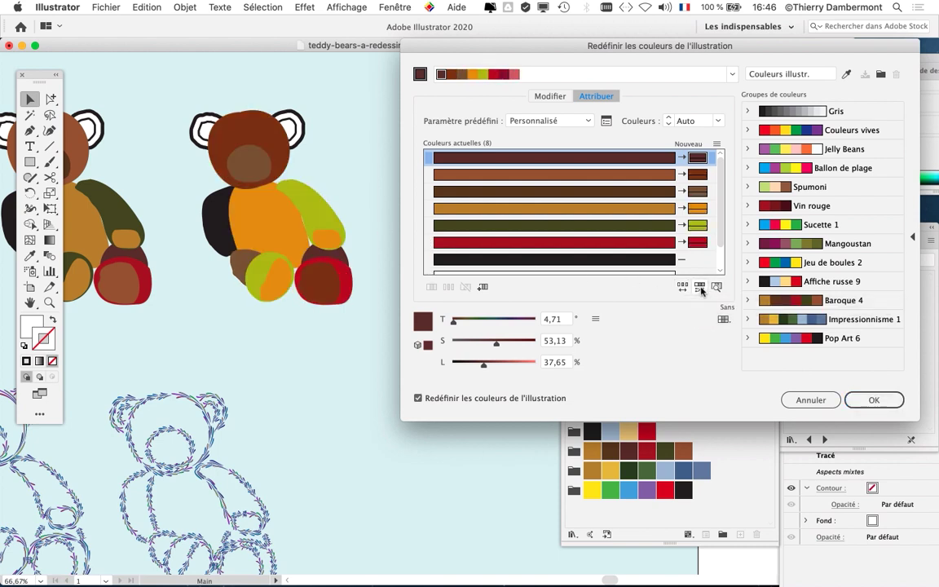
left_click(700, 289)
left_click(700, 289)
left_click(700, 290)
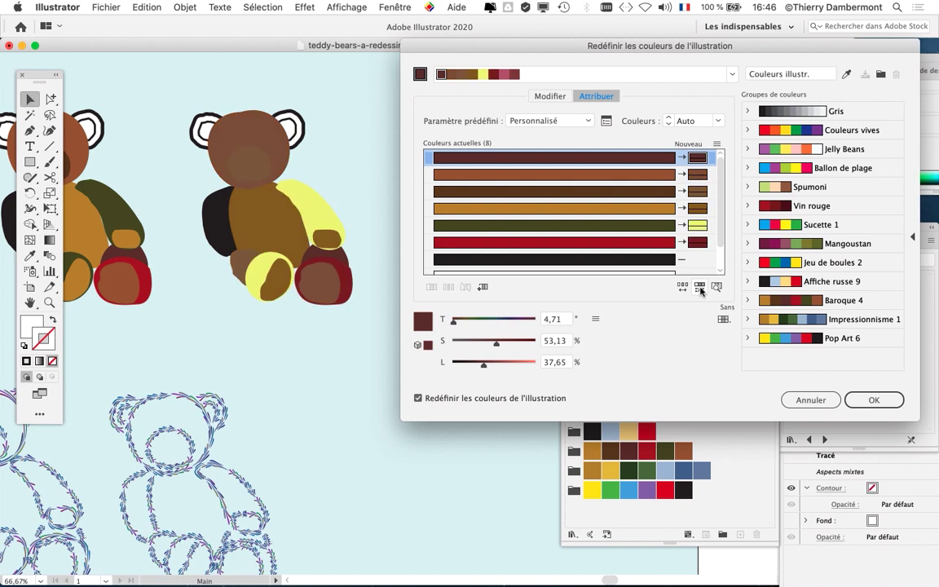
left_click(700, 290)
left_click(700, 290)
left_click(700, 290)
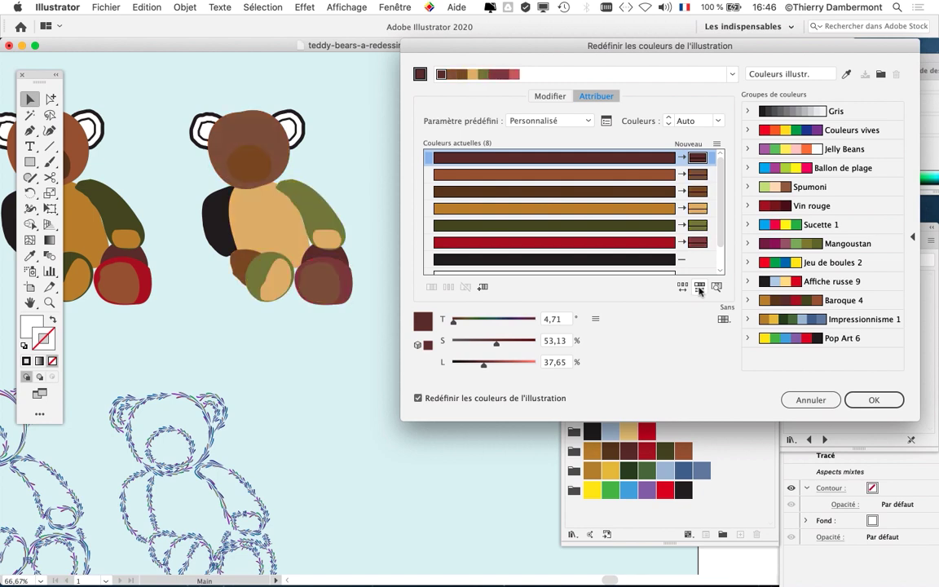
left_click(700, 289)
left_click(700, 290)
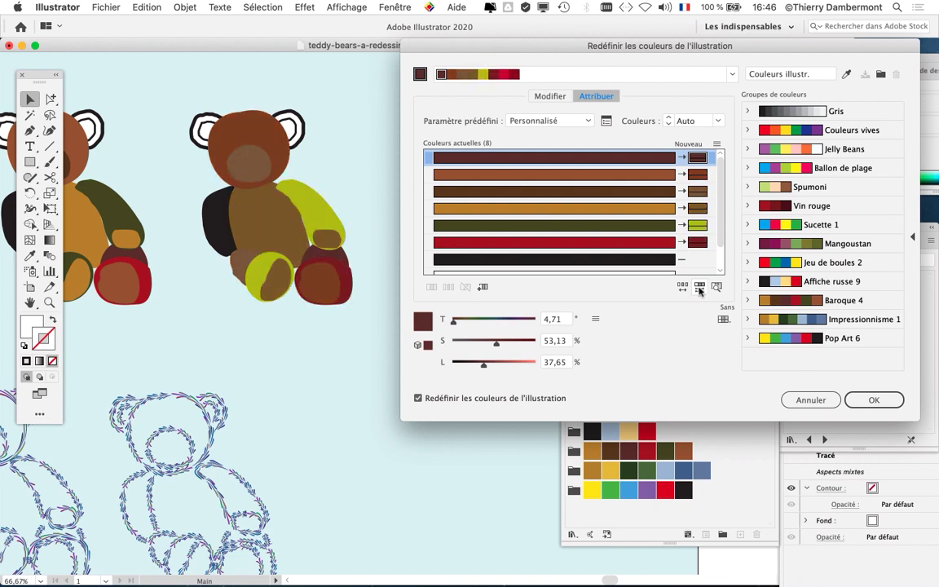
left_click(700, 290)
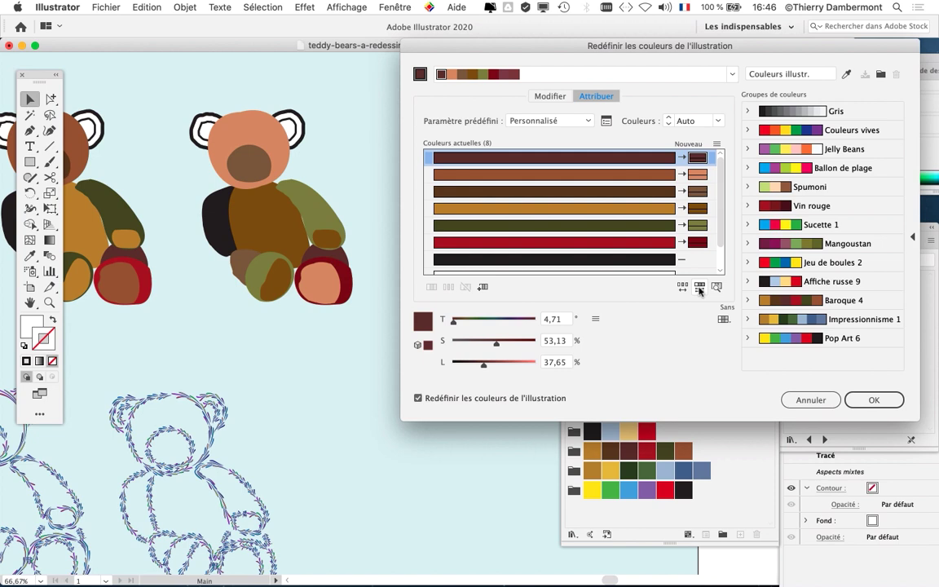
left_click(700, 289)
left_click(700, 289)
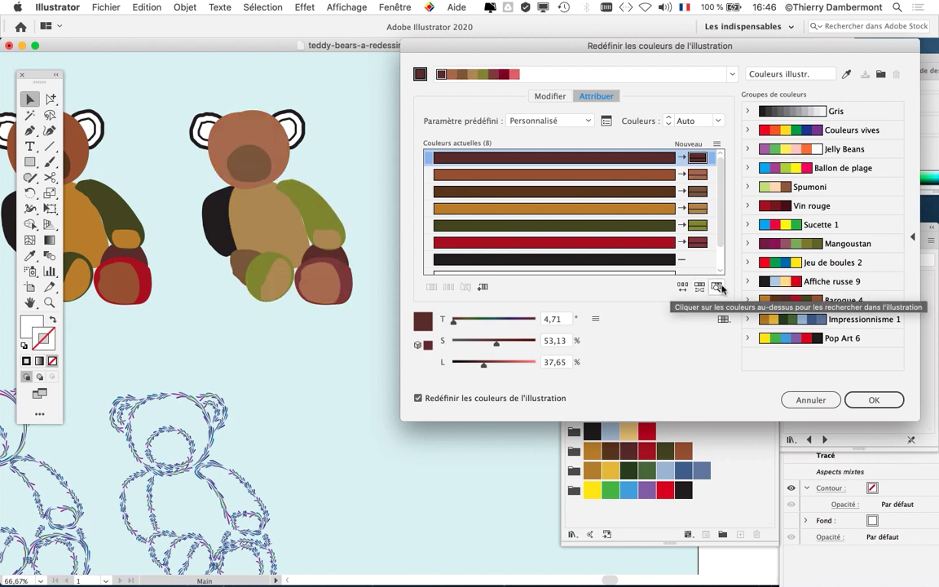
left_click(701, 288)
left_click(701, 289)
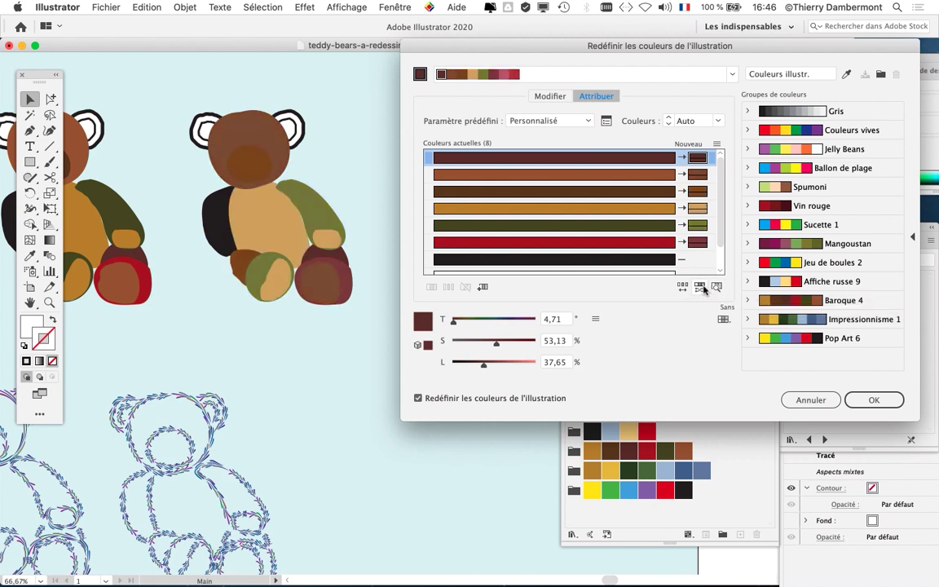
left_click(700, 289)
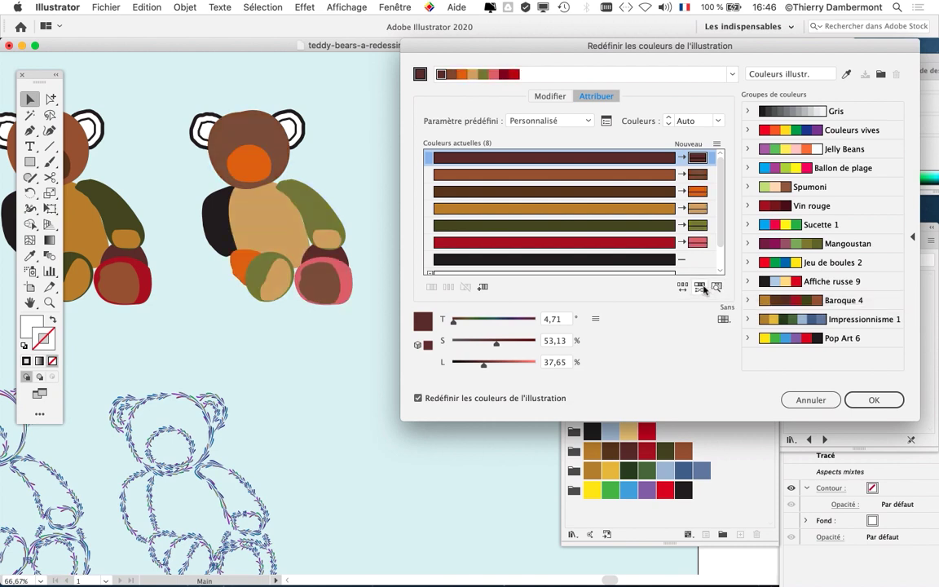
left_click(871, 399)
scroll(439, 309, "left", 5)
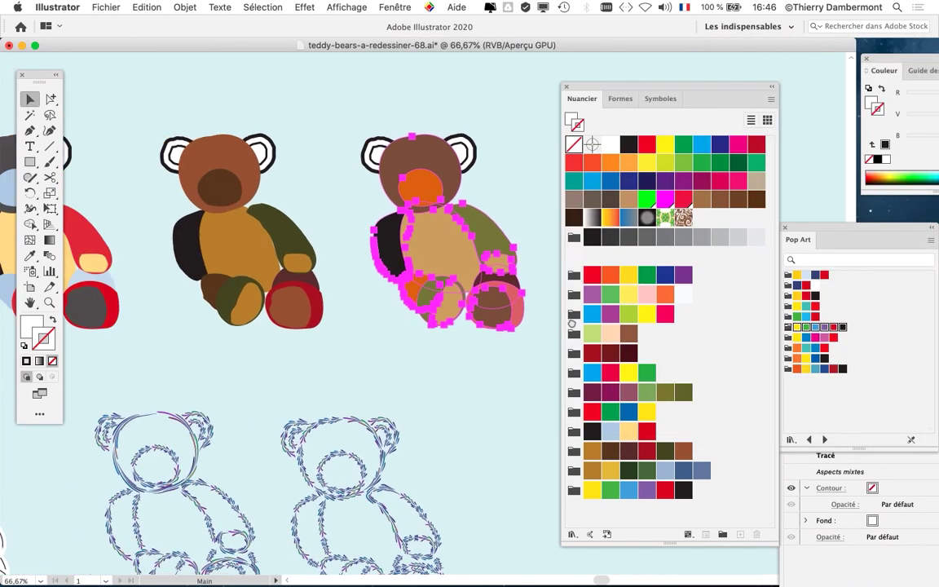
left_click(515, 330)
- Duplicate the orange-muzzled bear horizontally into the empty space beside it and remove both ears of the copy from the selection
left_click_drag(598, 89, 680, 356)
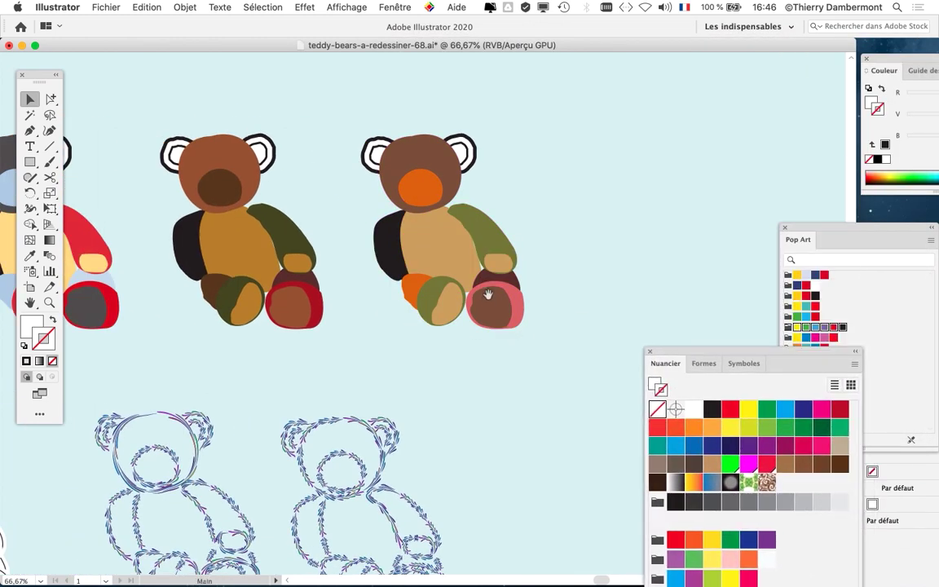
left_click_drag(486, 300, 646, 265)
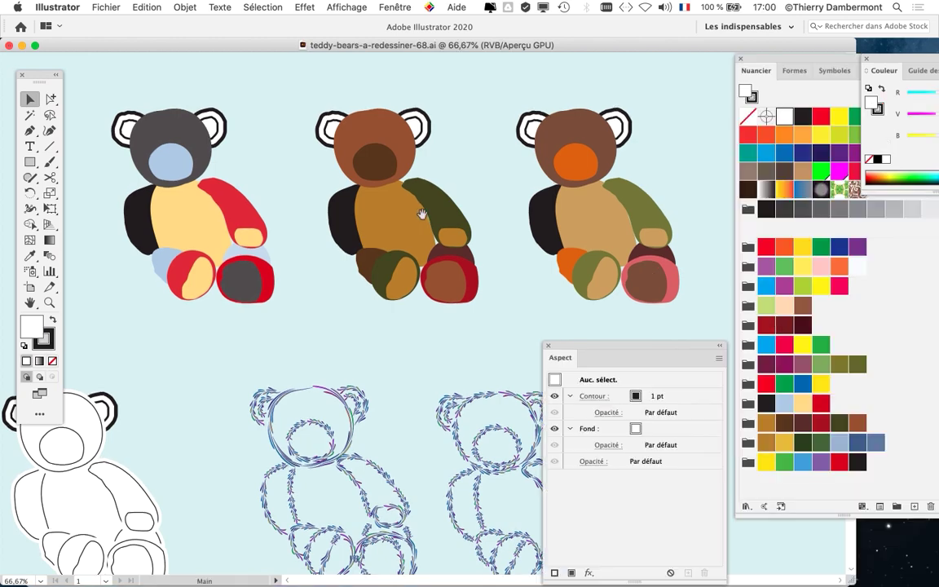
left_click_drag(419, 209, 157, 226)
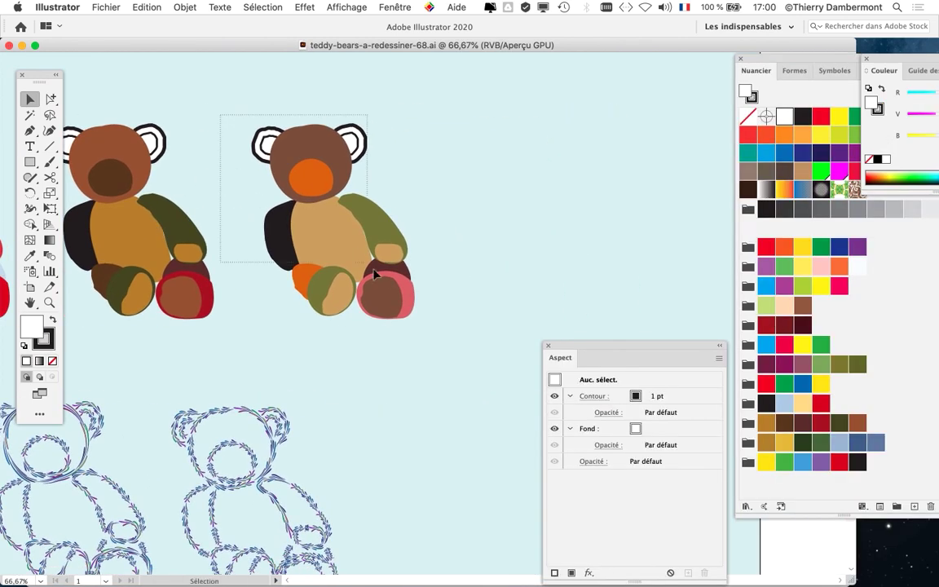
left_click_drag(375, 275, 420, 334)
left_click_drag(315, 242, 528, 242)
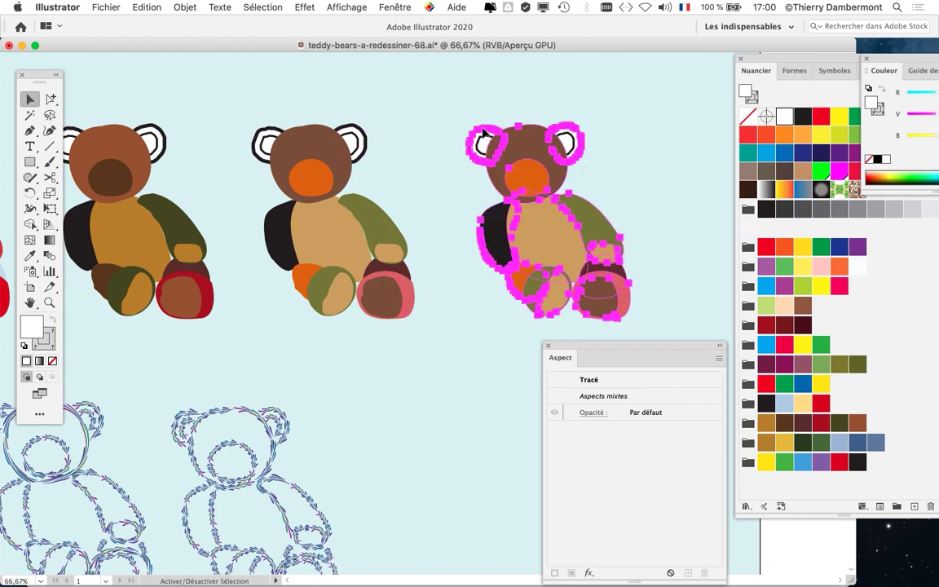
left_click(519, 122)
scroll(548, 159, "up", 2)
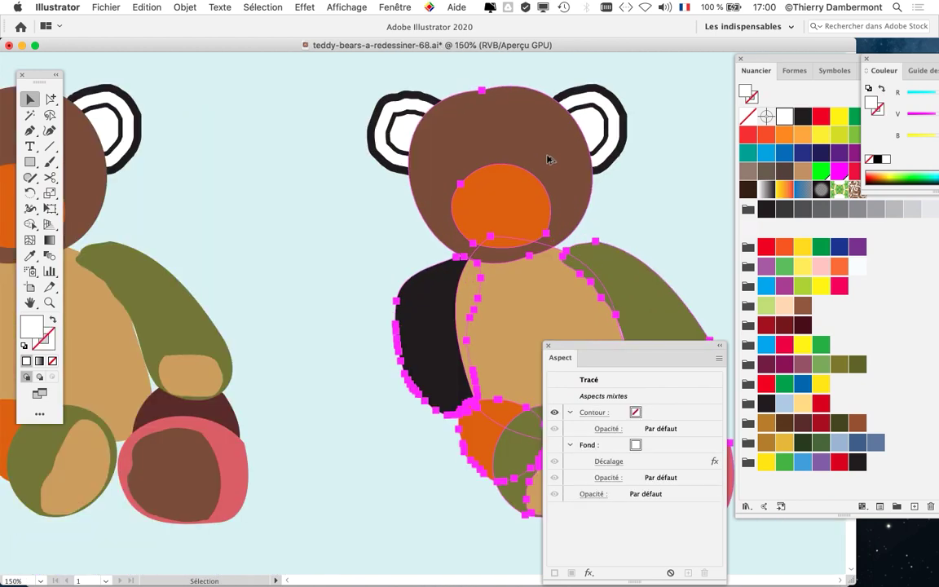
scroll(514, 193, "down", 2)
left_click_drag(446, 242, 286, 221)
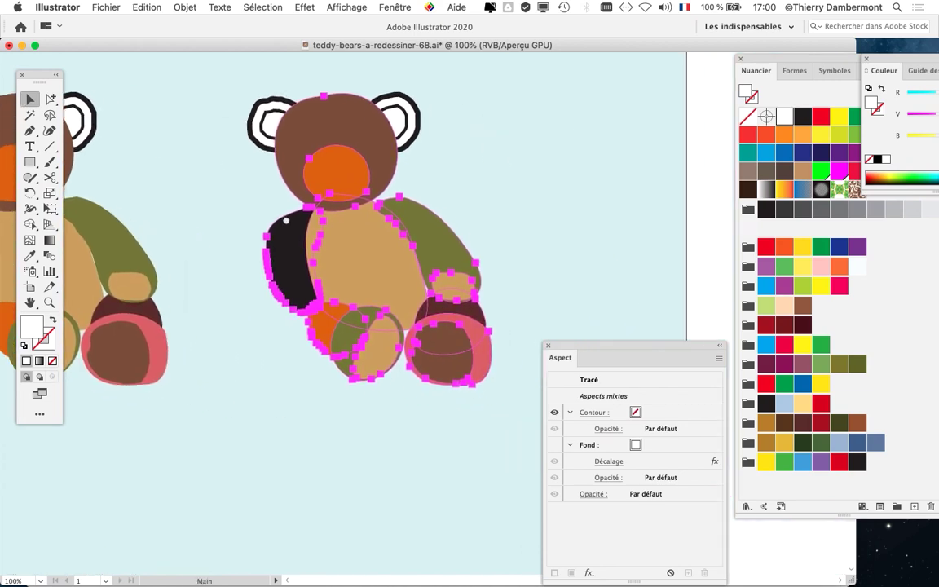
- Open Recolour Artwork for the copied bear, view its colours on the Modifier colour wheel and return to Attribuer
left_click(134, 7)
mouse_move(189, 225)
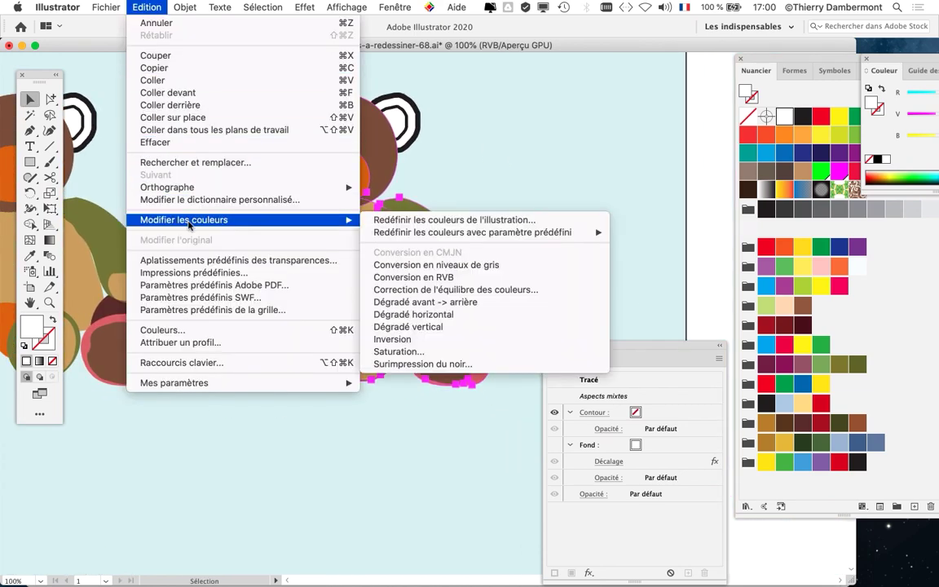
left_click(391, 220)
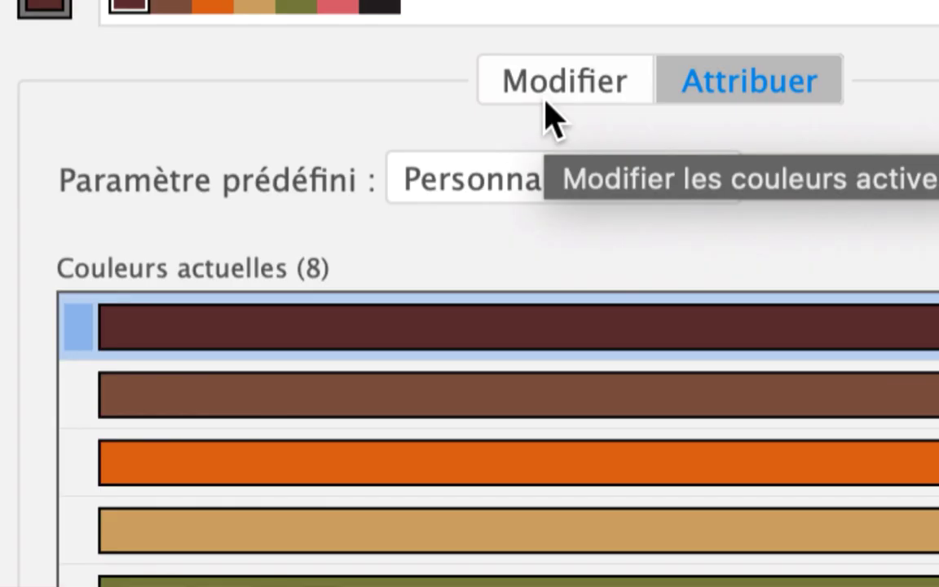
left_click(546, 99)
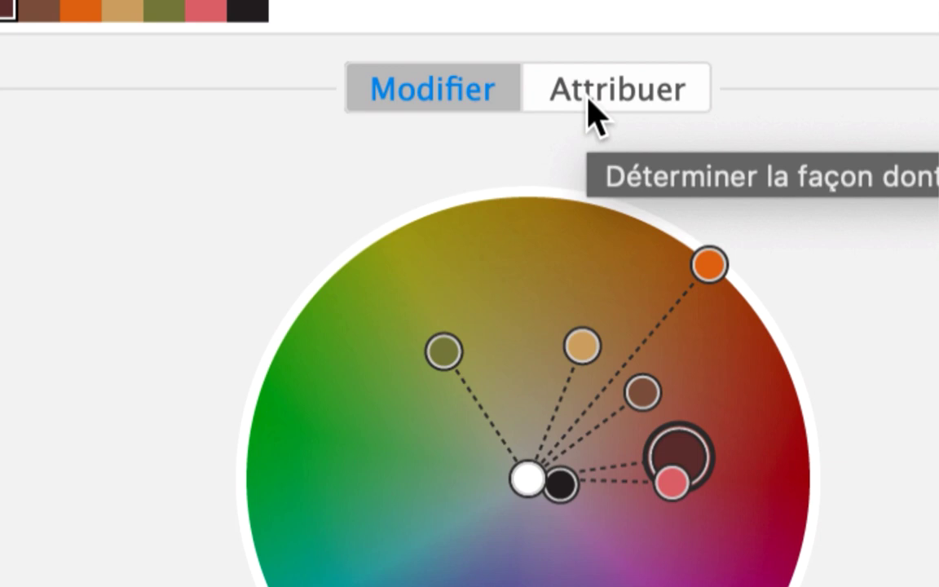
left_click(593, 106)
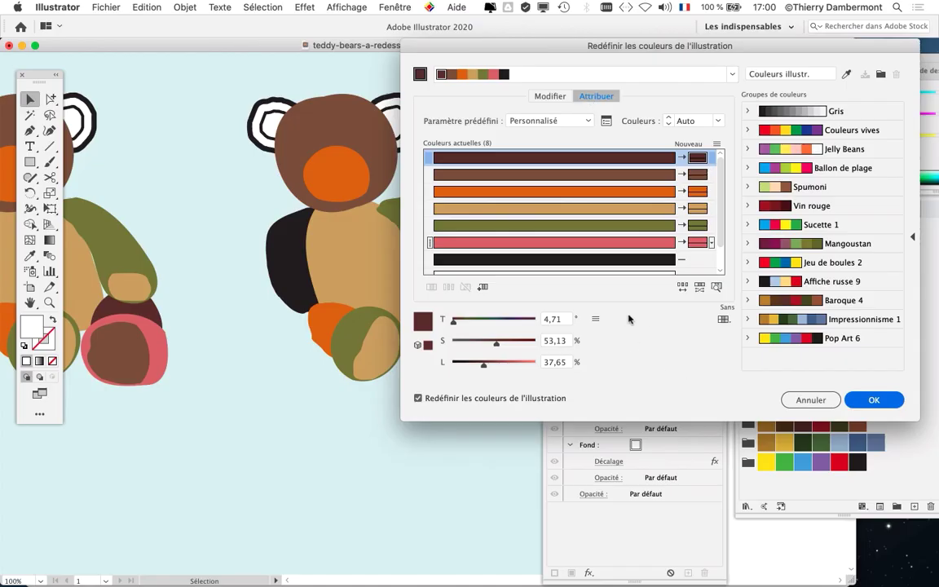
- Randomly change the order of the copied bear's colours several times while keeping the whole bear in view
left_click(683, 287)
left_click(682, 287)
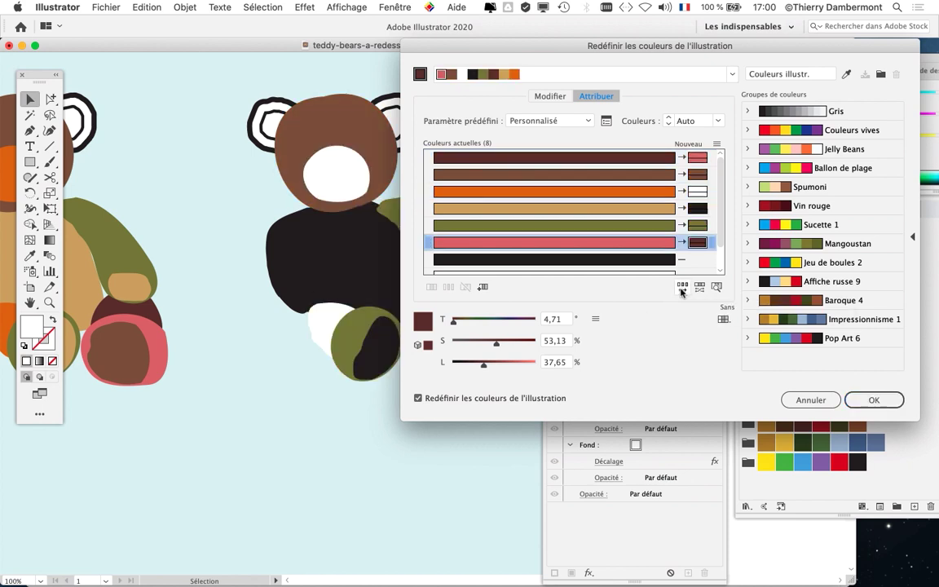
left_click_drag(577, 50, 694, 53)
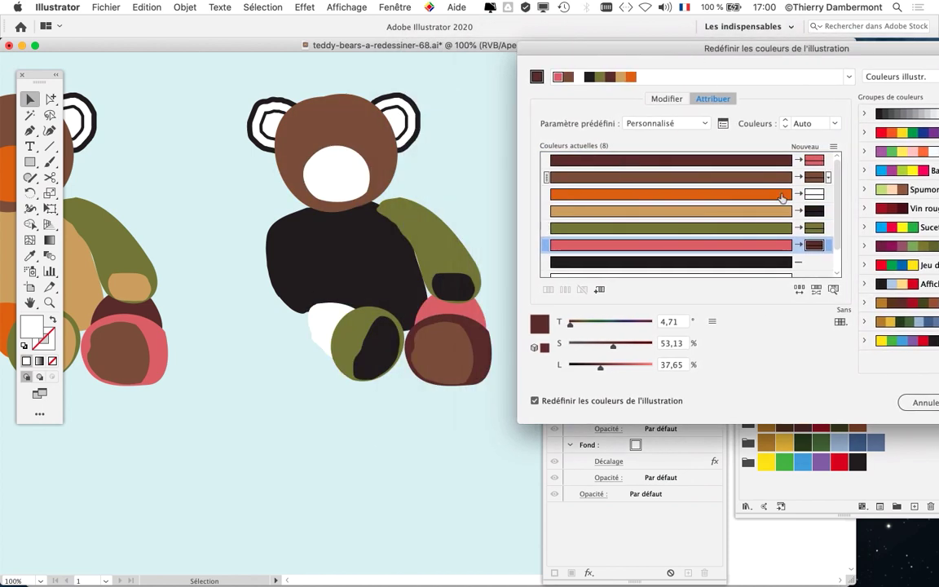
left_click(800, 291)
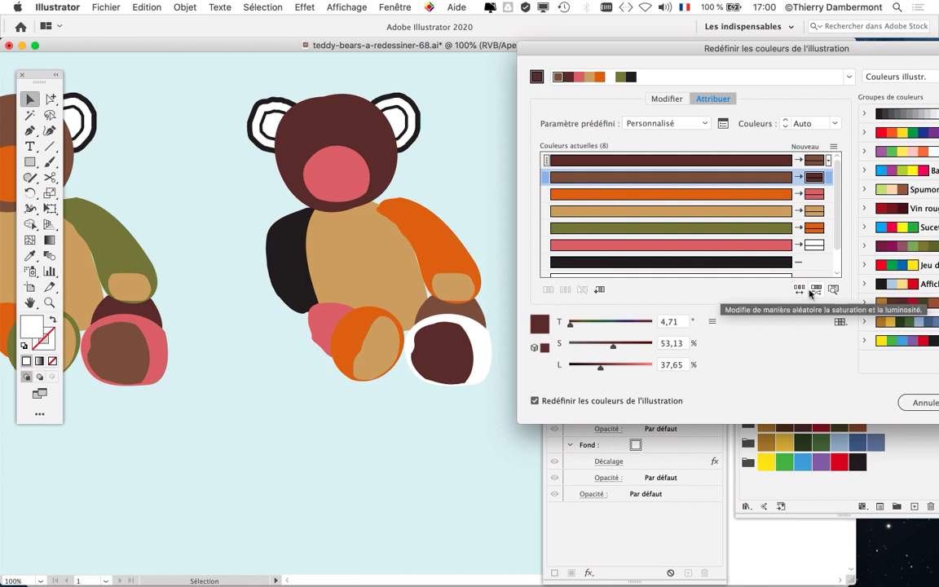
- Randomly vary the saturation and brightness of the reordered colours, accept the recolouring and deselect the bear
left_click(815, 290)
left_click(815, 291)
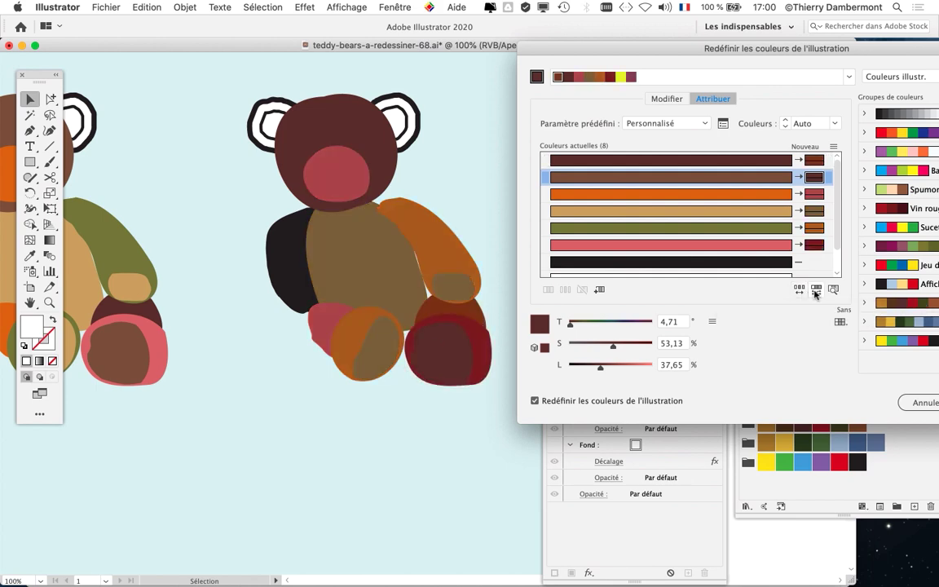
left_click_drag(758, 47, 596, 47)
left_click(840, 399)
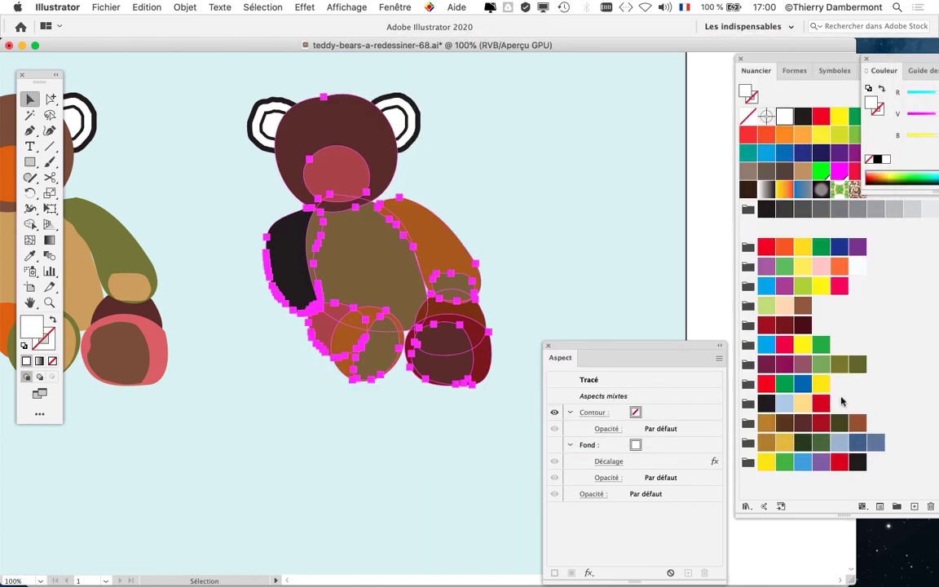
left_click(631, 262)
- Switch to Firefox to look at the Google results for "adobe color", and return to Illustrator
key("super+Tab")
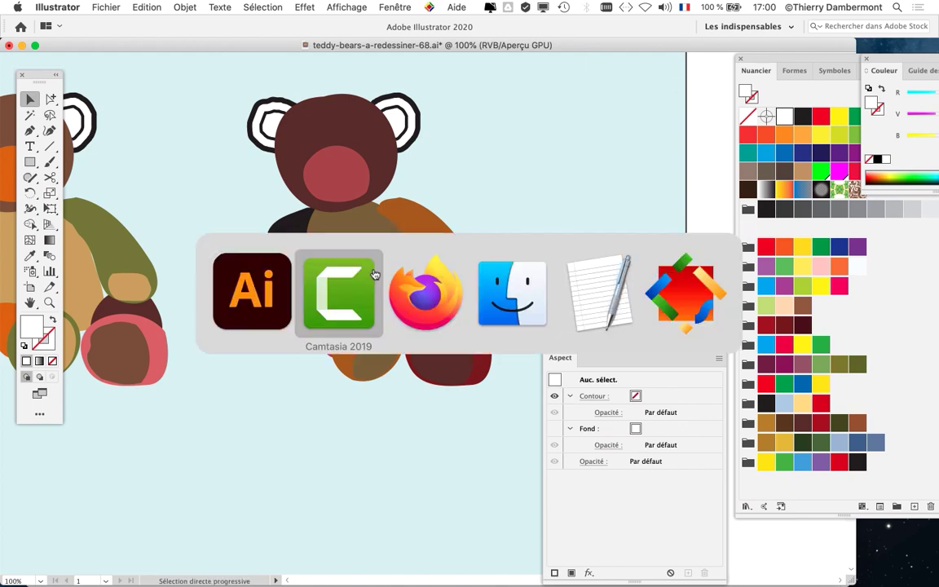
left_click(421, 292)
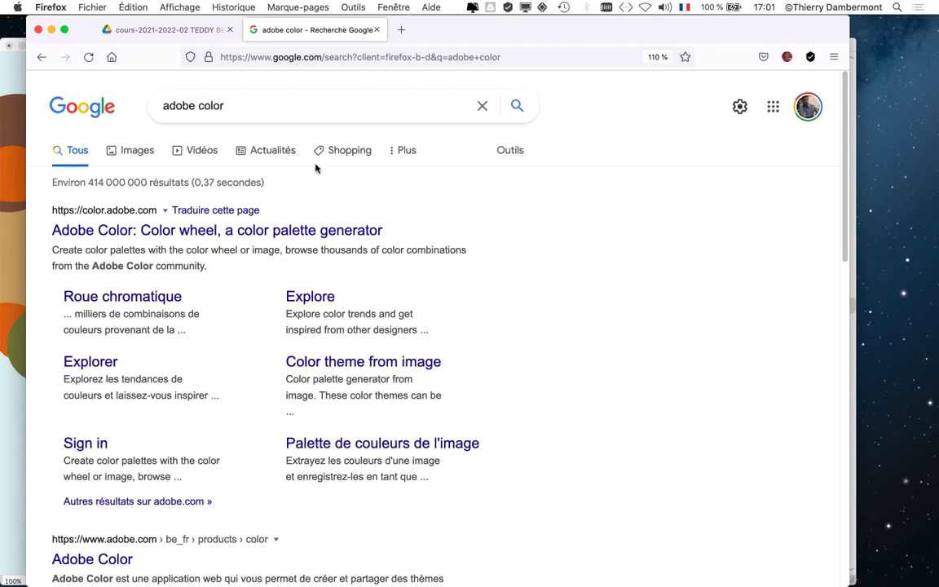
key("super+Tab")
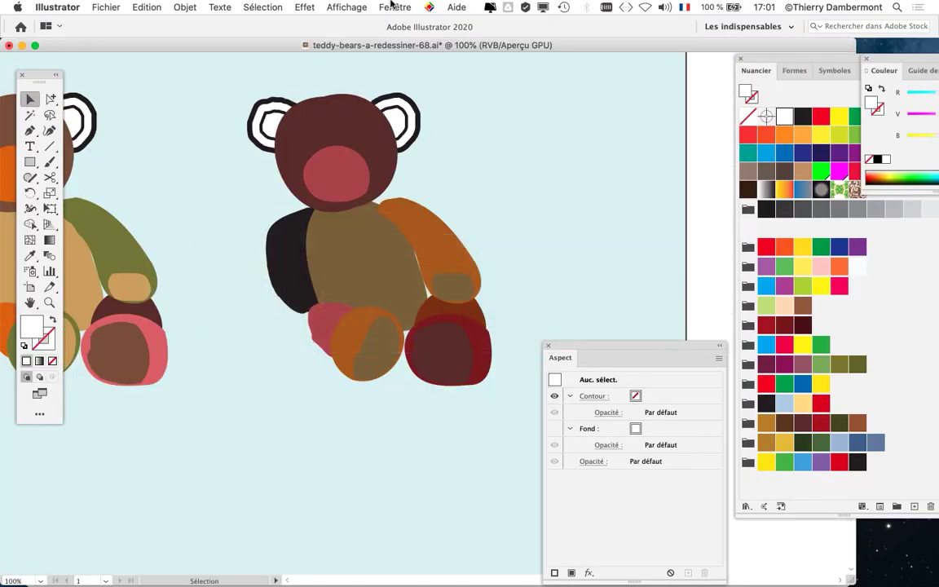
- Open the Thèmes Adobe Color panel beside the bear, read its notice and close the panel
left_click(394, 6)
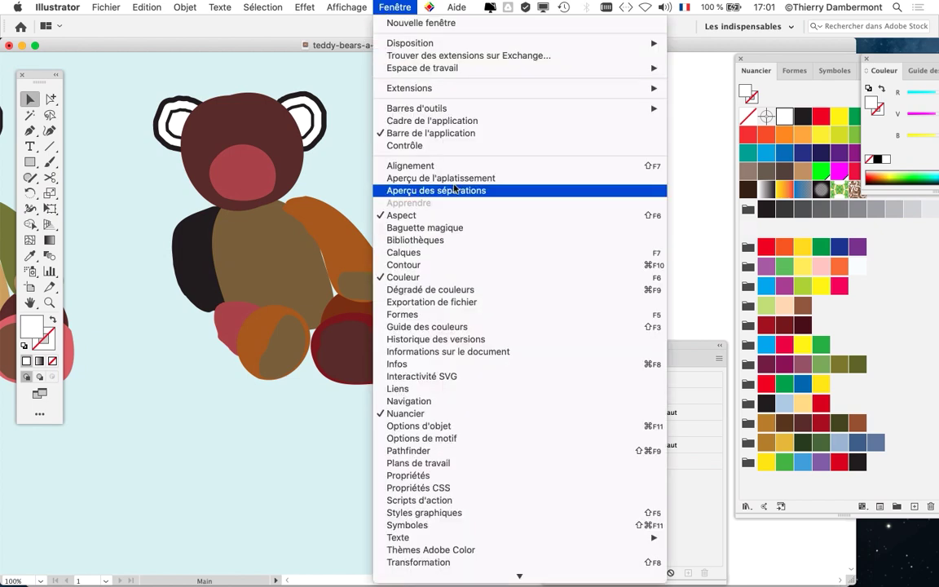
scroll(481, 424, "down", 5)
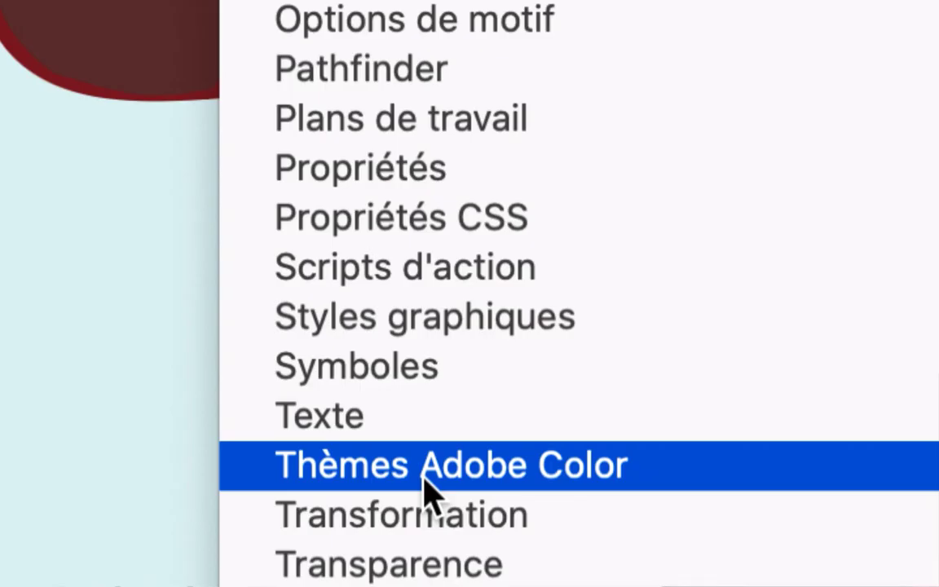
left_click(424, 480)
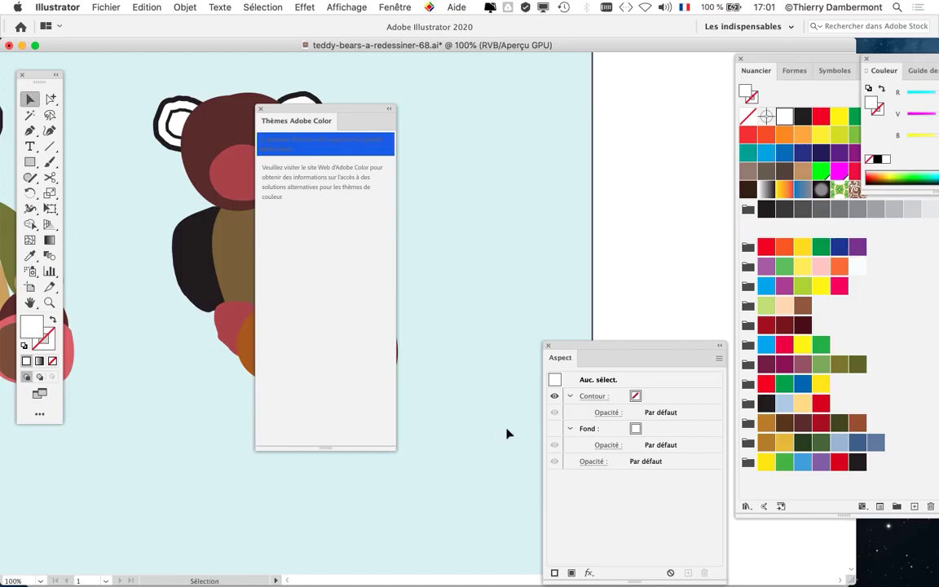
left_click_drag(336, 109, 484, 84)
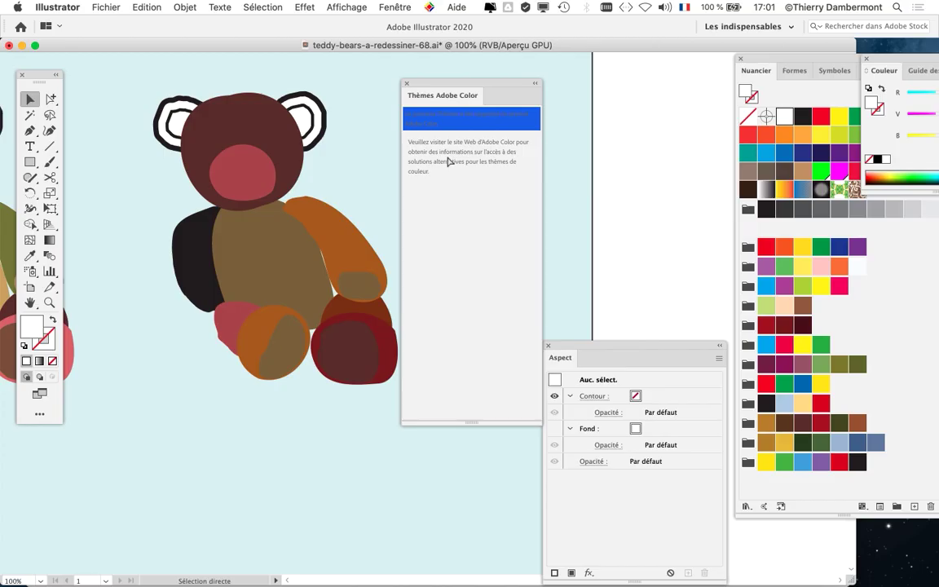
left_click(406, 82)
- Switch to Firefox and open the Adobe Color site from the Google results
key("super+Tab")
key("super+Tab")
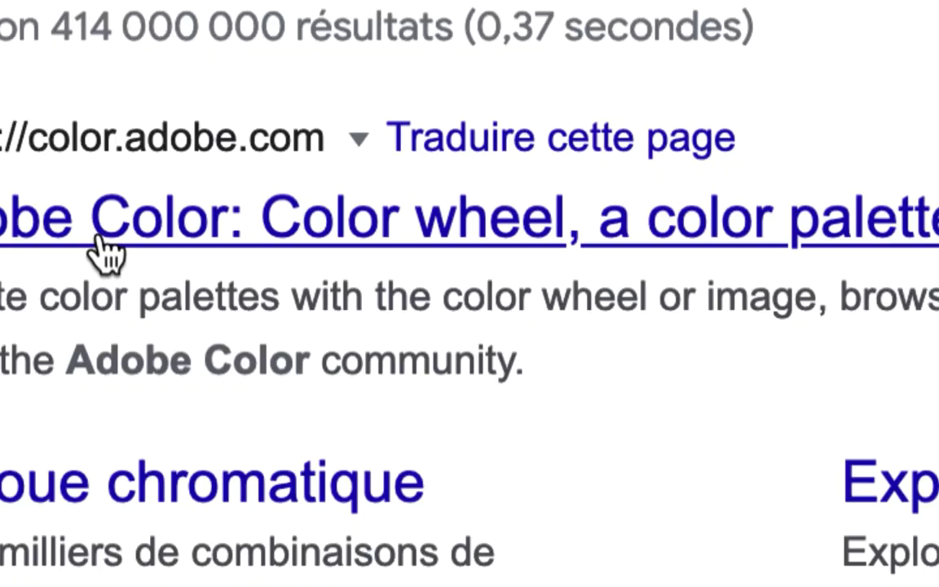
left_click(99, 243)
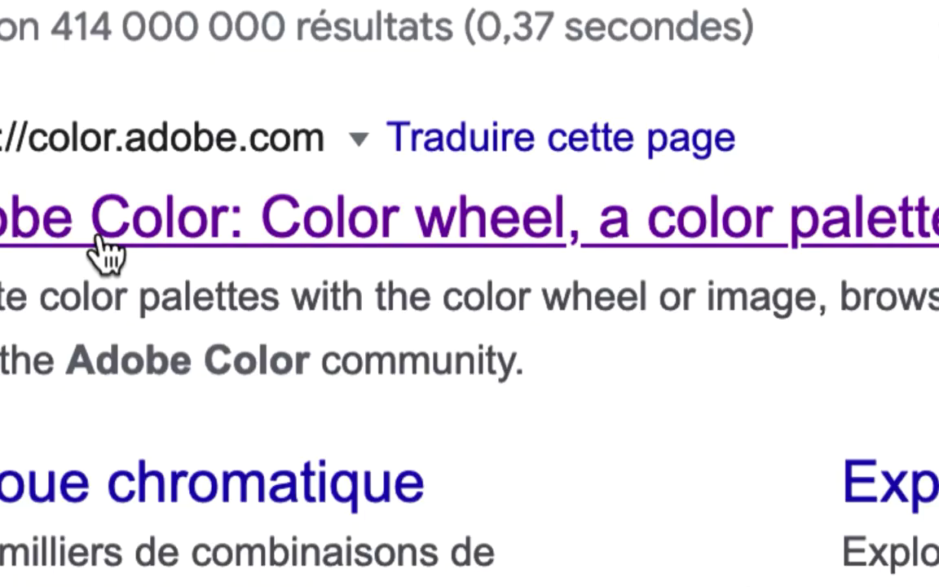
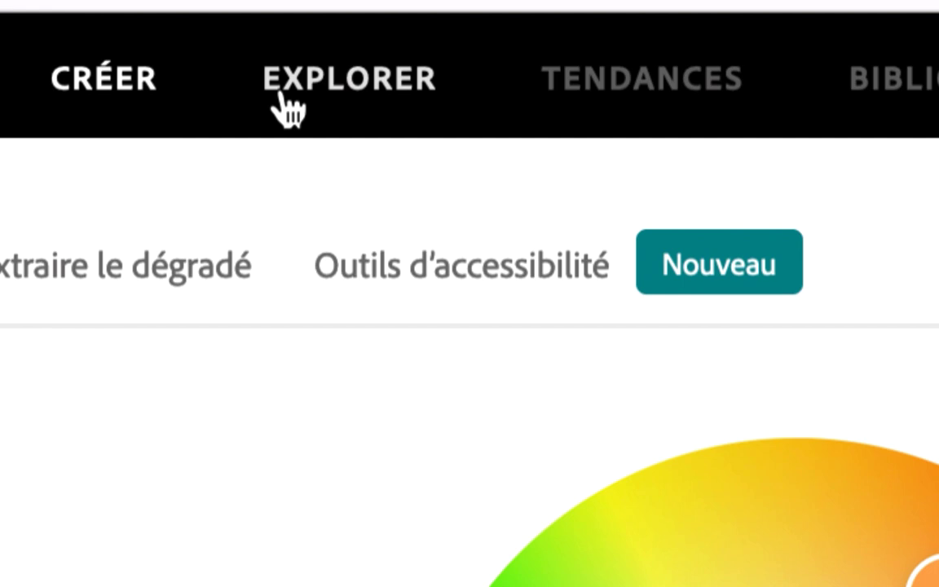
- Open the Explorer section of Adobe Color and examine the community palettes down to the end of the first page
left_click(286, 110)
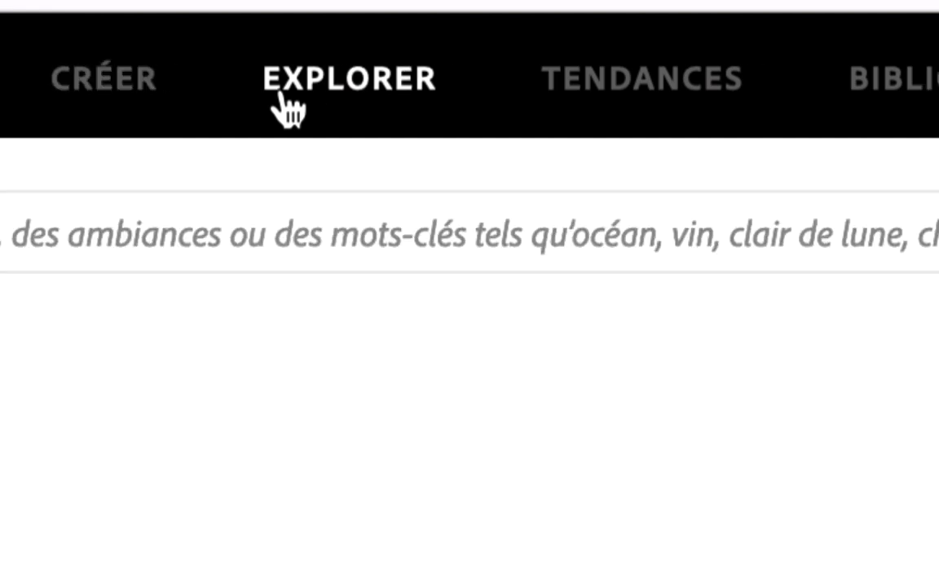
scroll(513, 313, "down", 8)
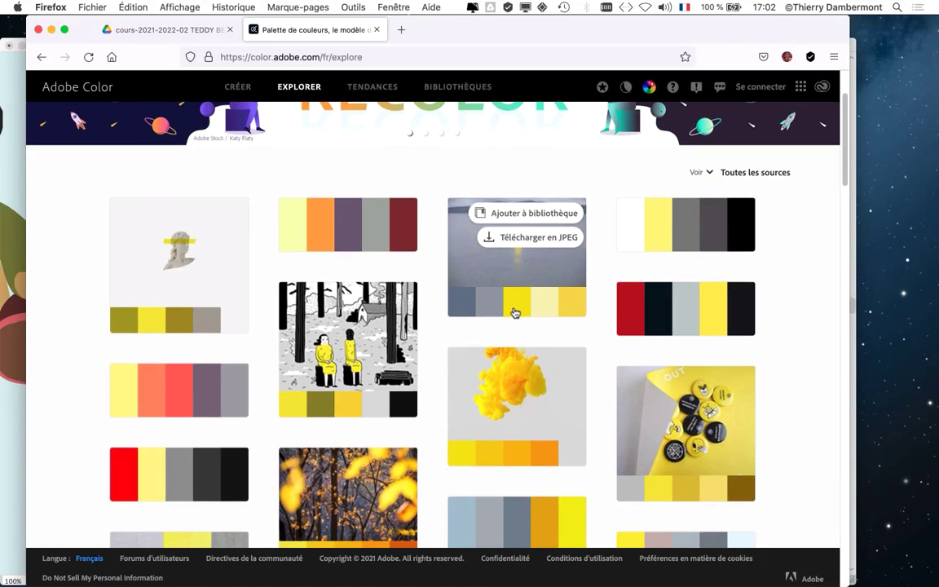
scroll(512, 320, "down", 20)
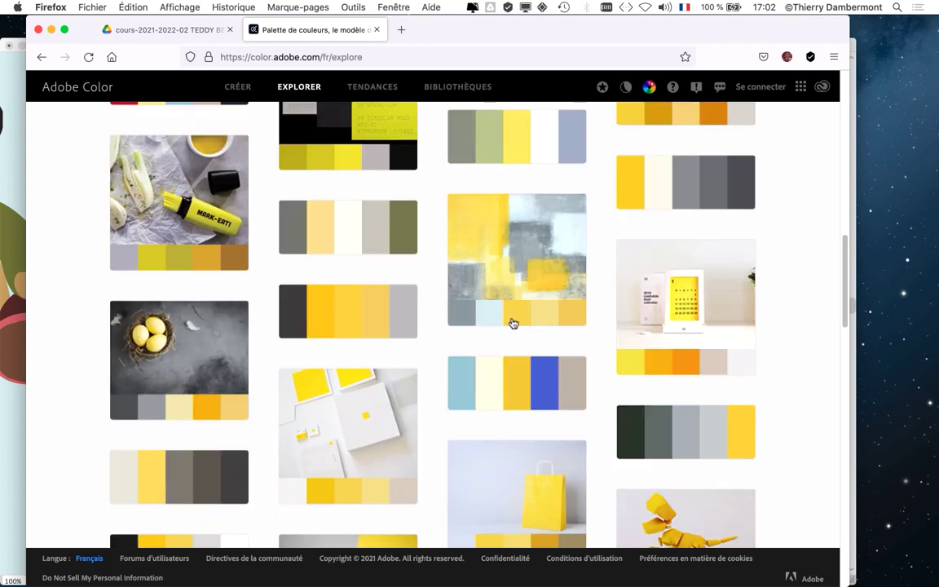
scroll(512, 324, "down", 5)
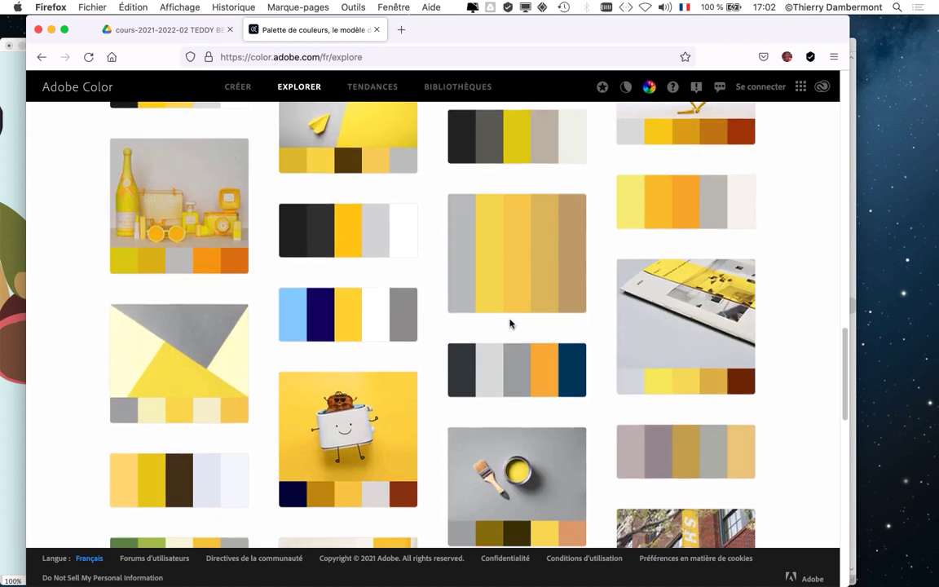
scroll(767, 328, "down", 3)
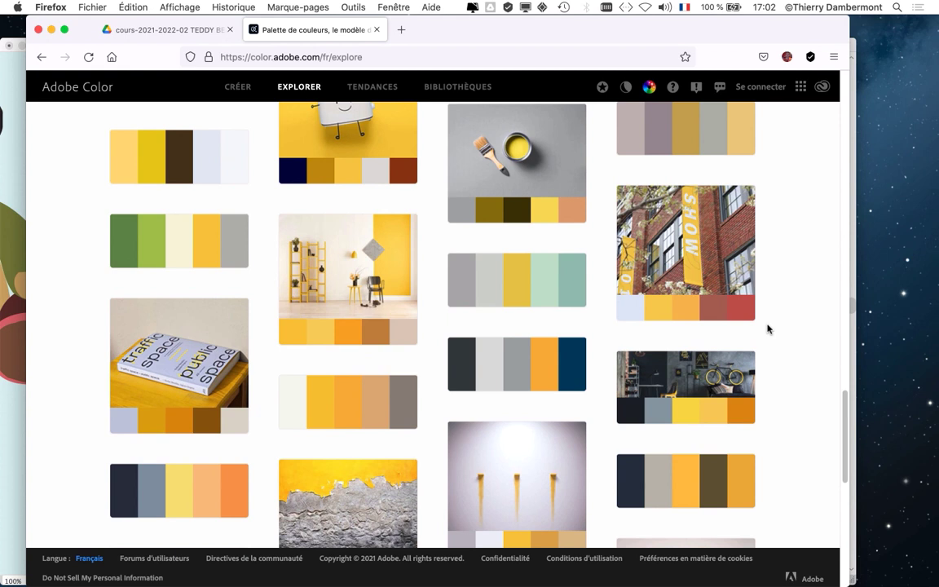
scroll(768, 328, "down", 1)
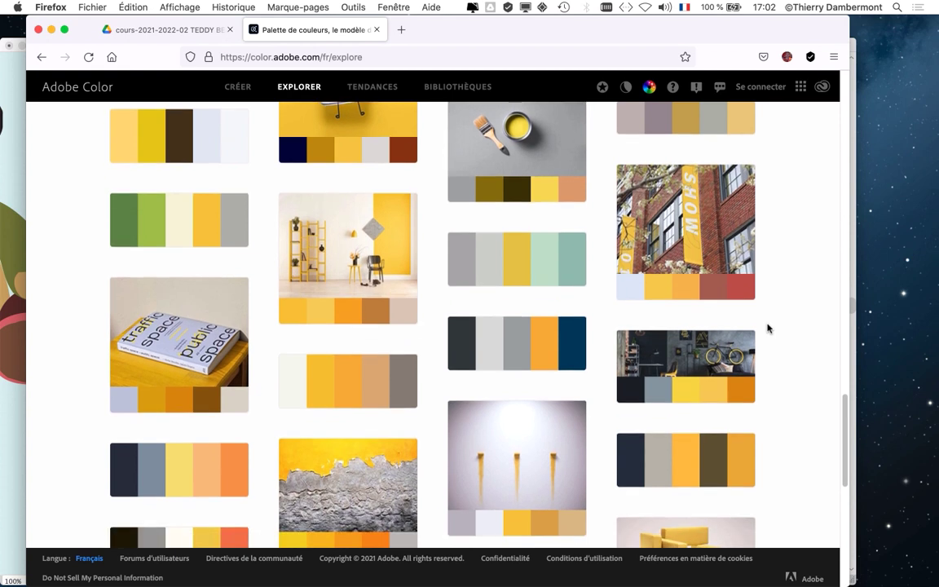
scroll(767, 329, "down", 3)
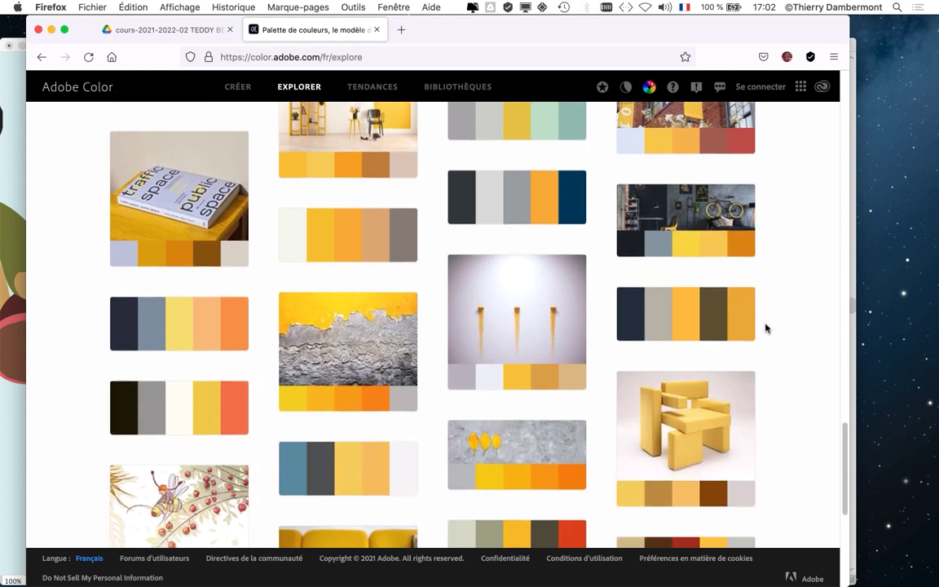
scroll(765, 329, "down", 8)
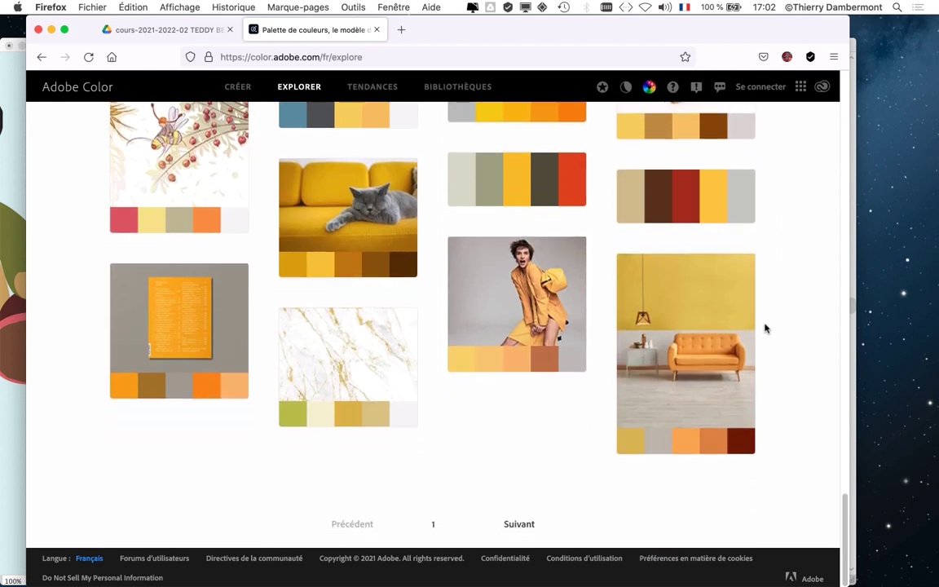
- Open the Tendances section and look through the trend palettes for fashion, graphic design, illustration and architecture
mouse_move(361, 245)
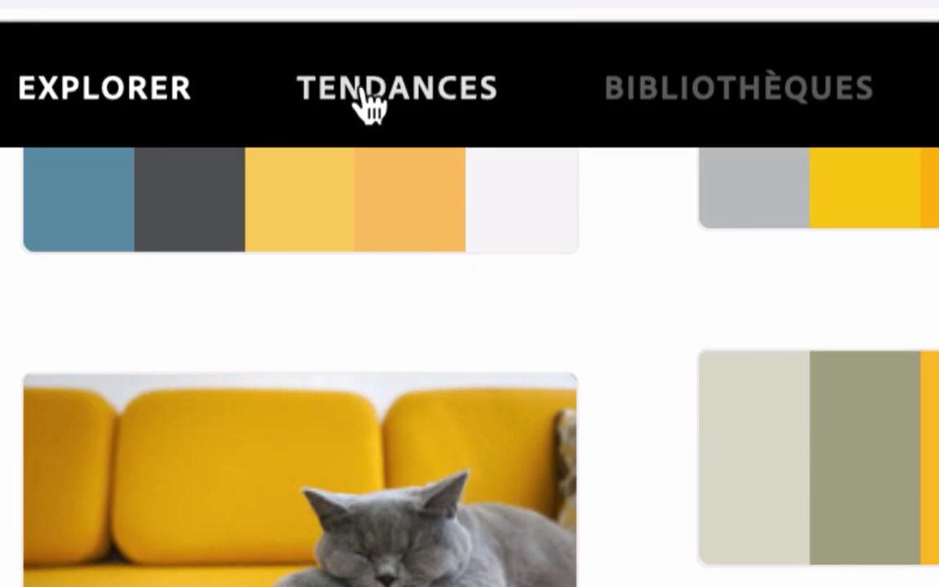
left_click(371, 106)
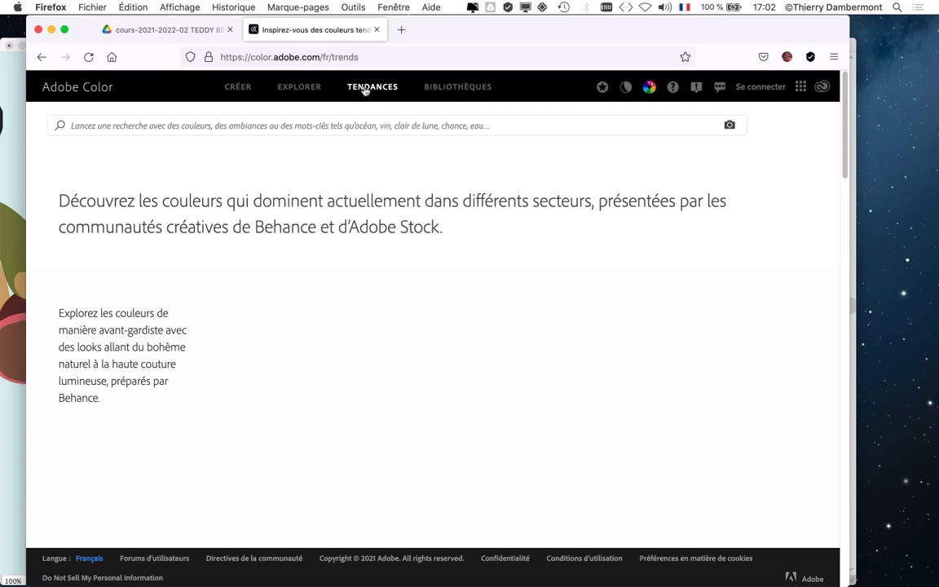
scroll(606, 275, "down", 10)
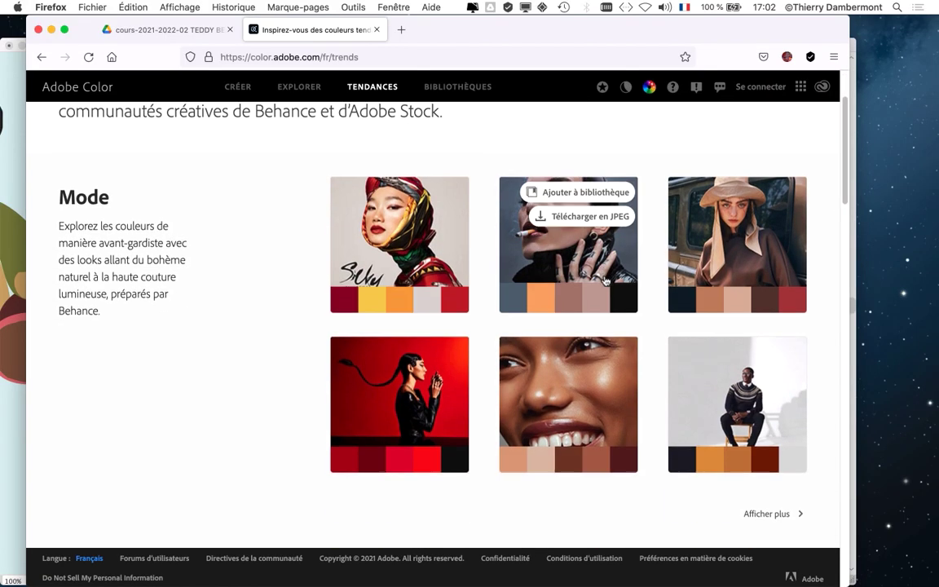
scroll(606, 295, "down", 10)
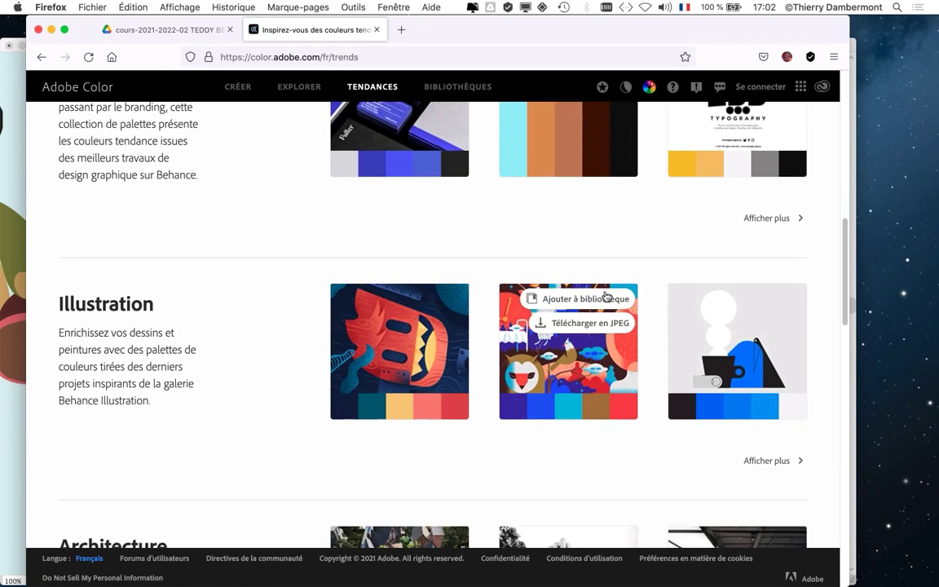
scroll(604, 314, "down", 2)
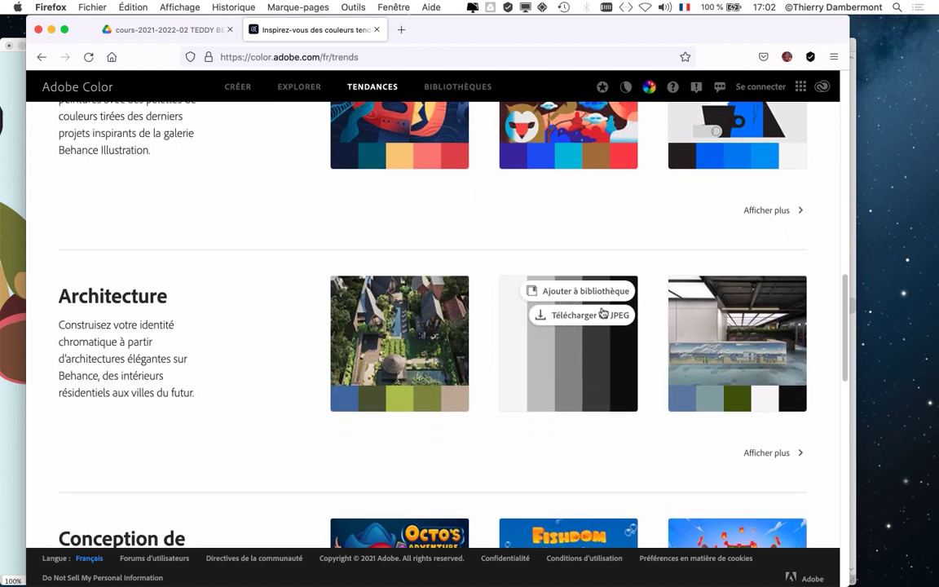
- Show more palettes for the Illustration trend and look through its whole first page
scroll(773, 207, "up", 5)
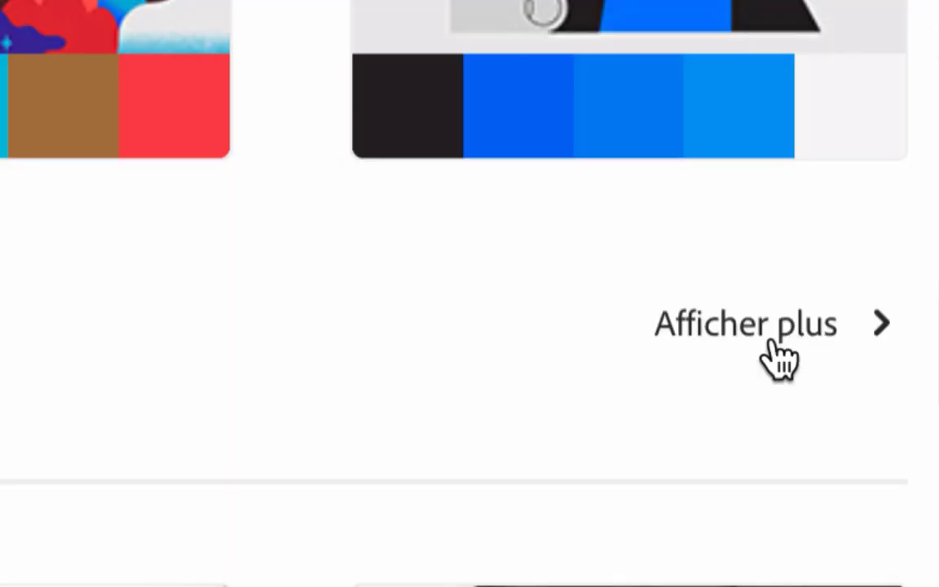
left_click(774, 340)
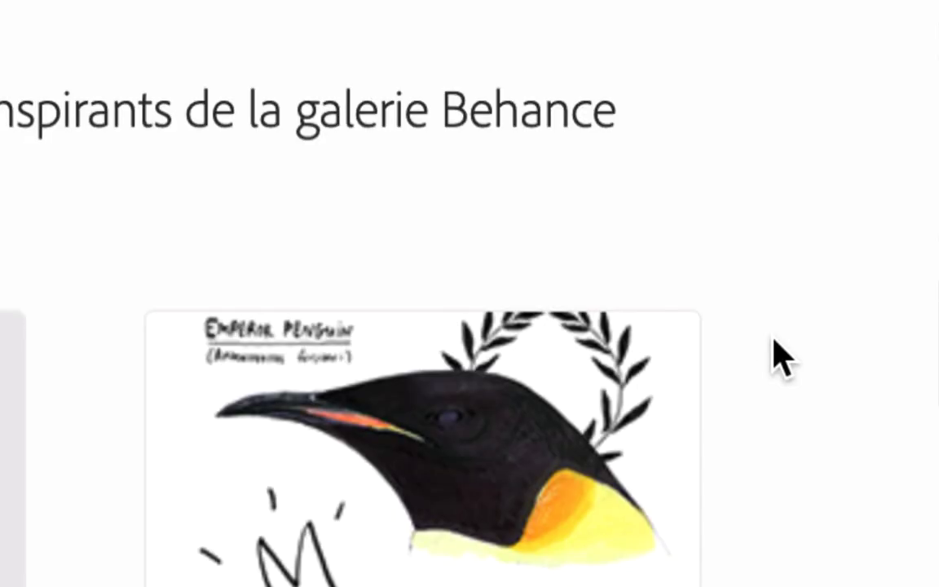
scroll(530, 327, "down", 5)
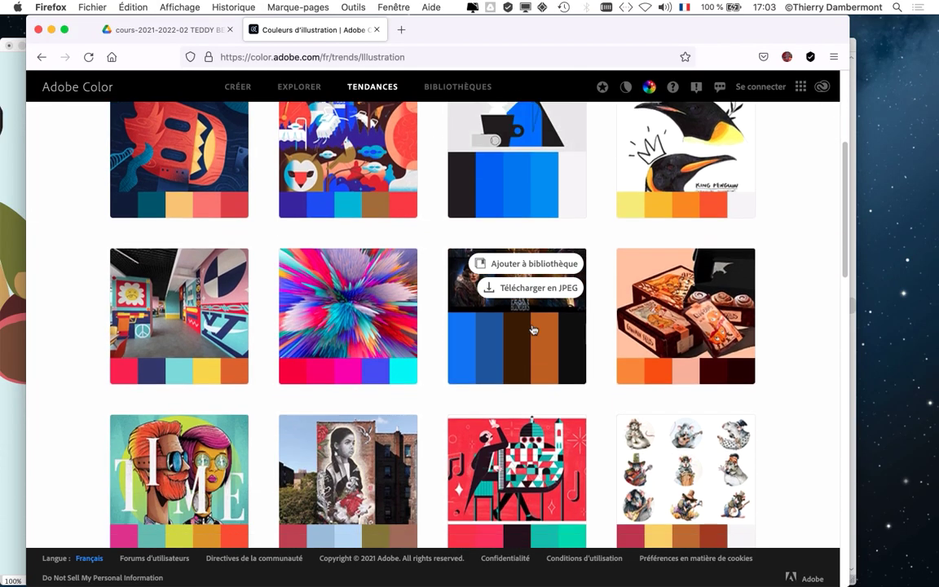
scroll(534, 331, "down", 20)
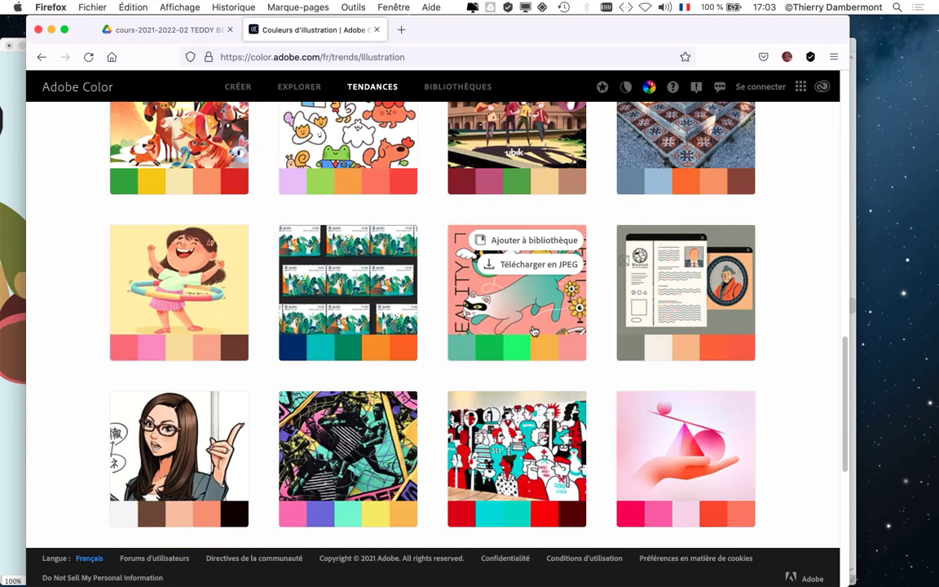
scroll(533, 330, "down", 3)
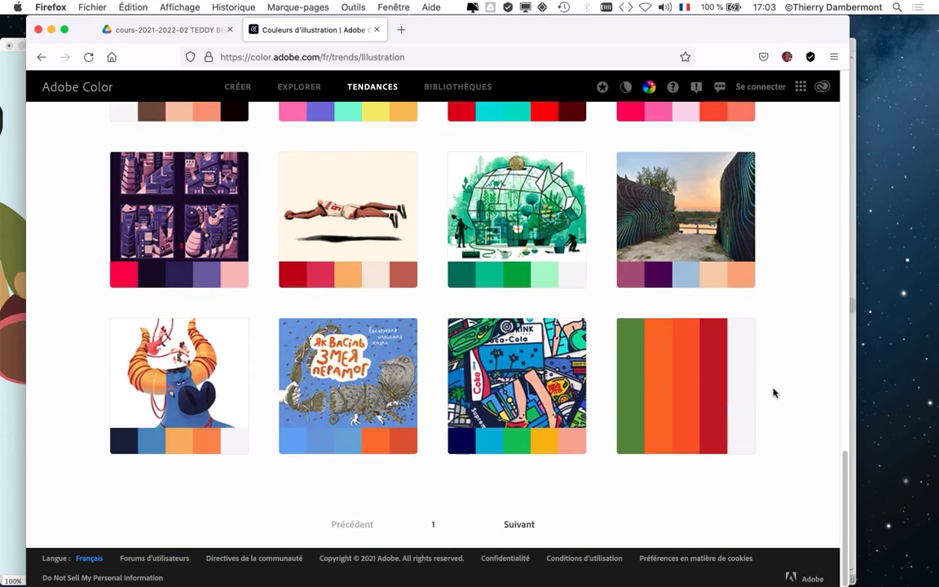
- Go to page 2 of the Illustration trend palettes and look through them
left_click(516, 526)
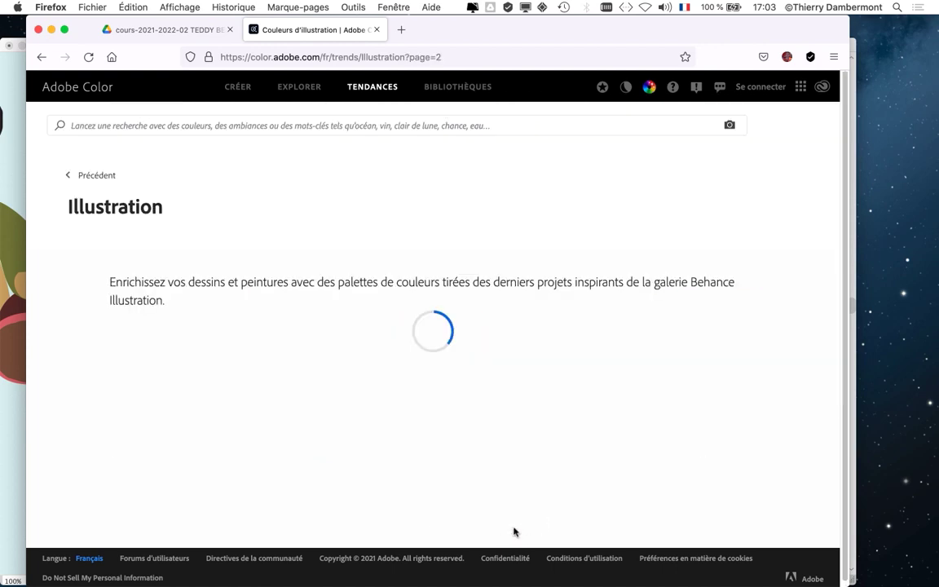
scroll(514, 487, "down", 5)
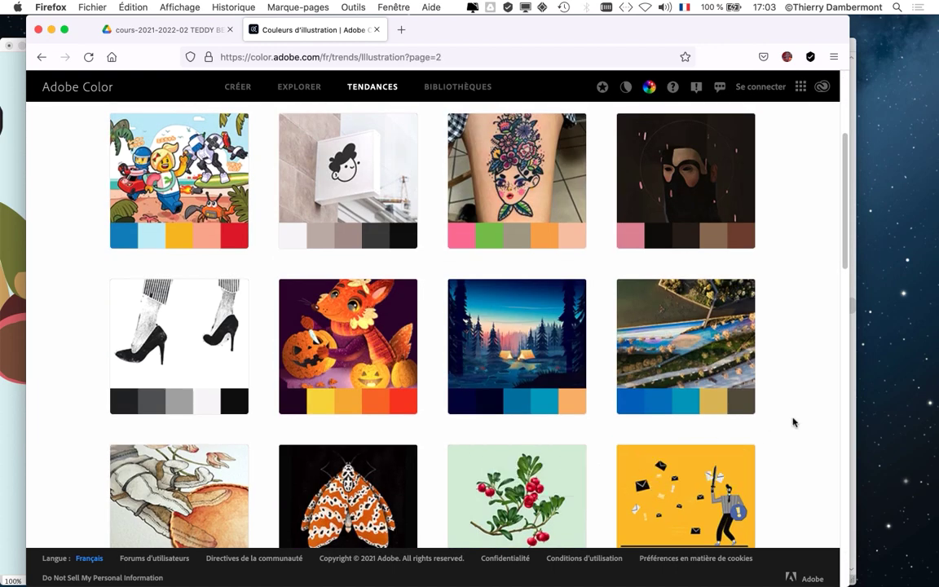
scroll(819, 411, "down", 12)
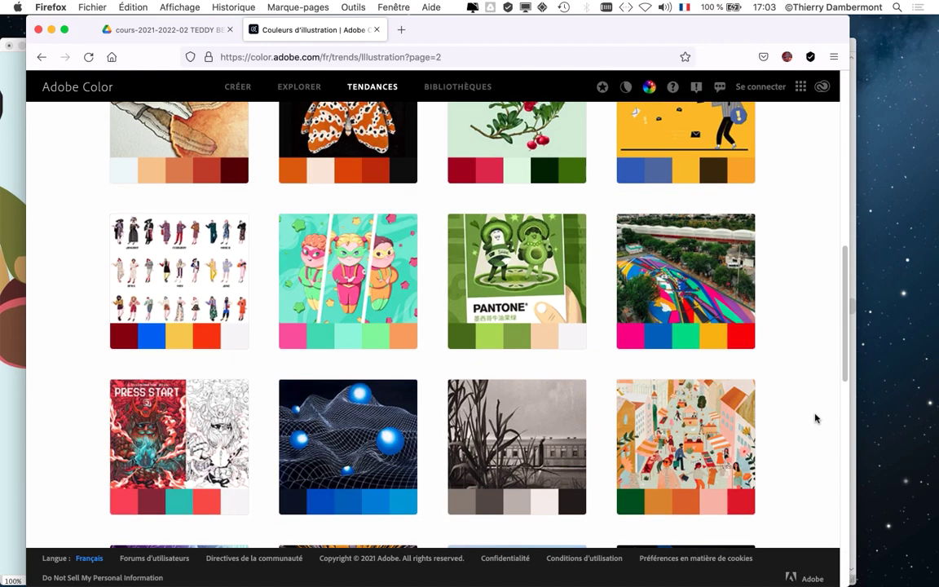
scroll(815, 420, "down", 6)
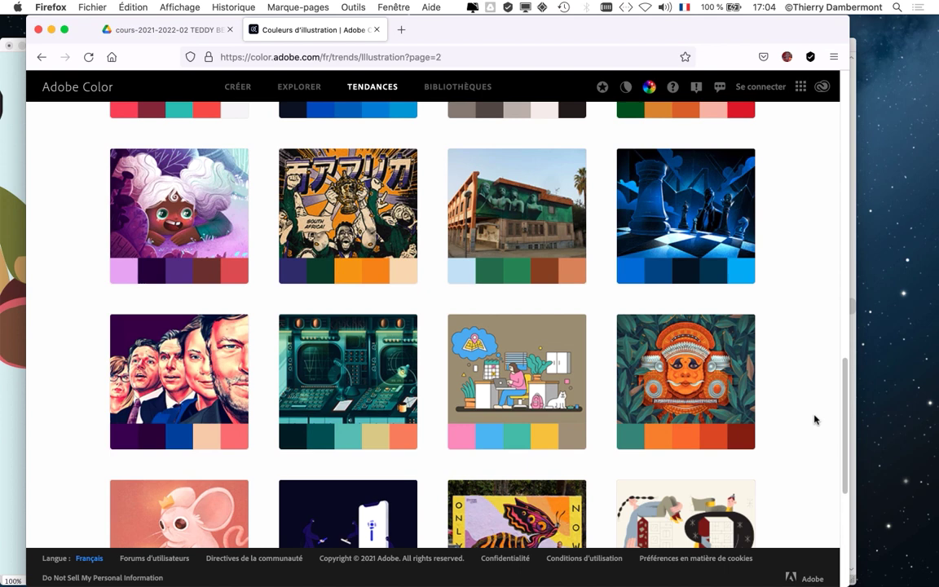
- Switch from Firefox back to the teddy bear document in Illustrator
key("super+Tab")
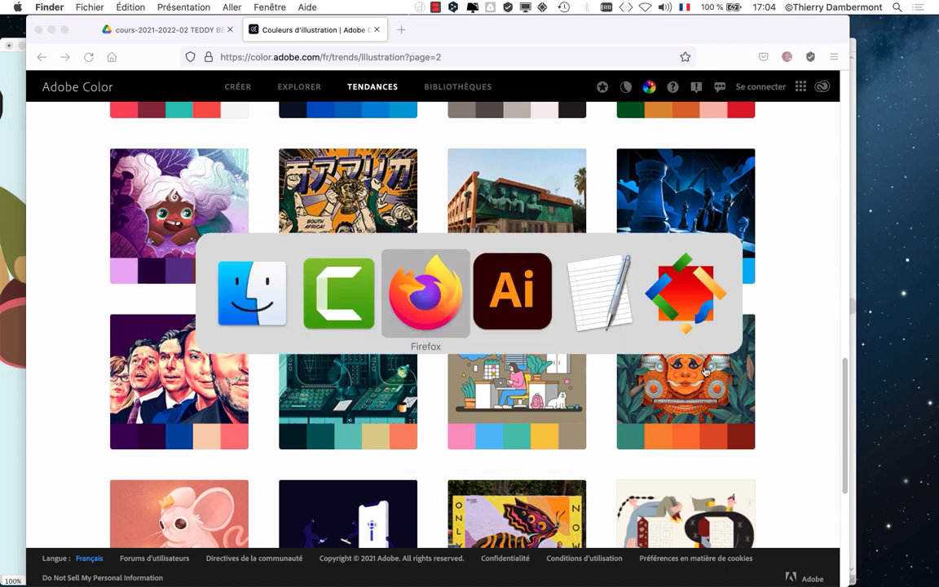
mouse_move(506, 186)
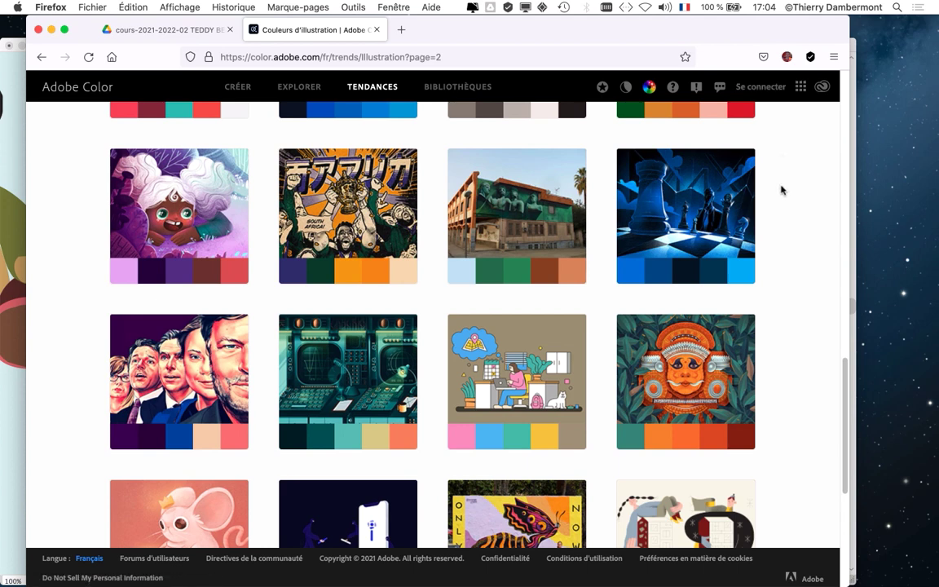
key("super+Tab")
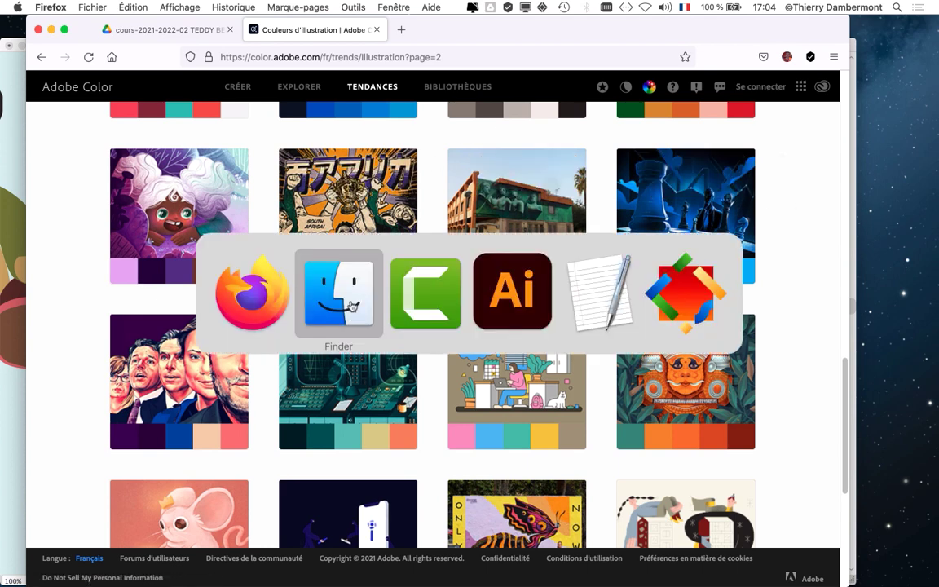
key("super+Tab")
key("super+Tab")
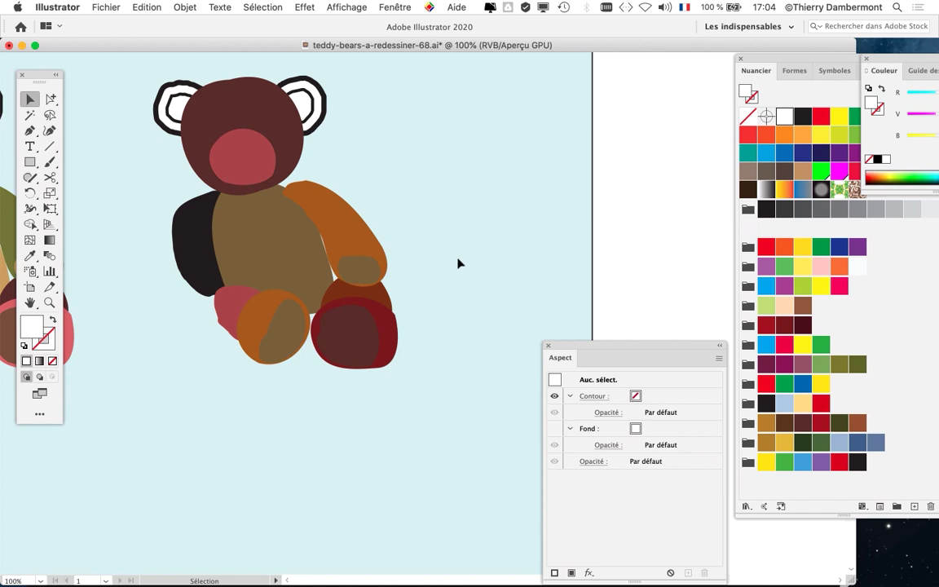
- Bring all the bear copies on the artboard into view and move the Aspect panel down, clear of them
scroll(228, 273, "down", 1)
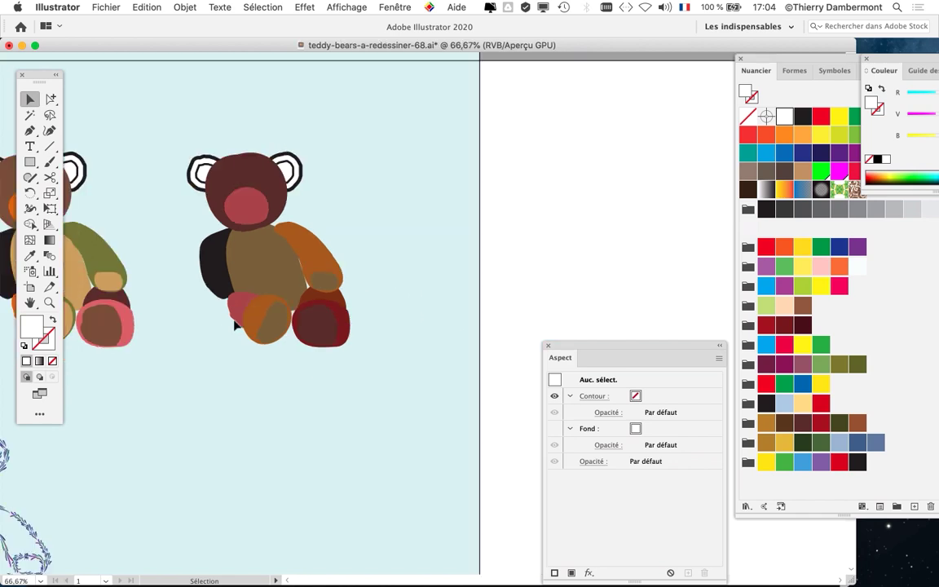
left_click_drag(235, 332, 435, 391)
scroll(275, 306, "down", 2)
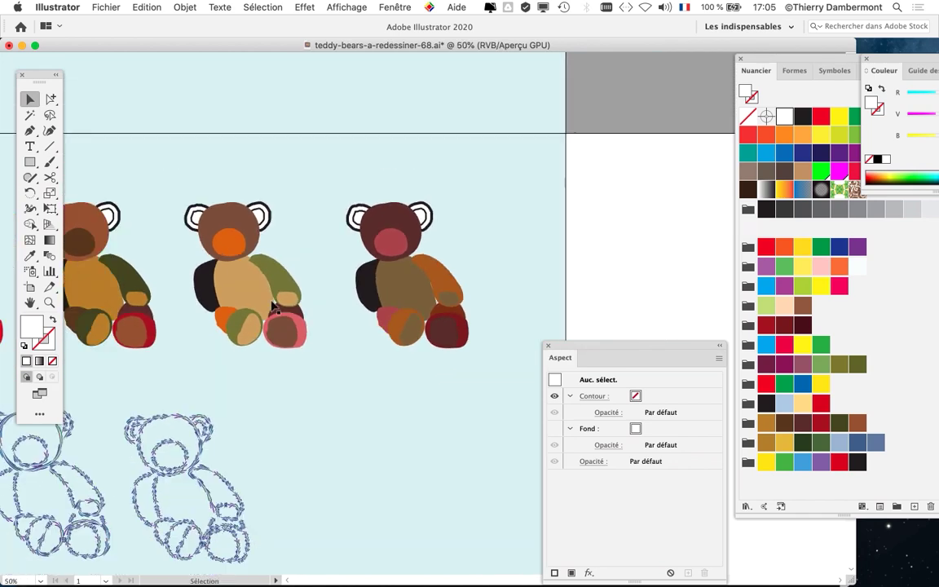
scroll(275, 306, "down", 1)
left_click_drag(245, 281, 507, 229)
left_click_drag(561, 352, 562, 429)
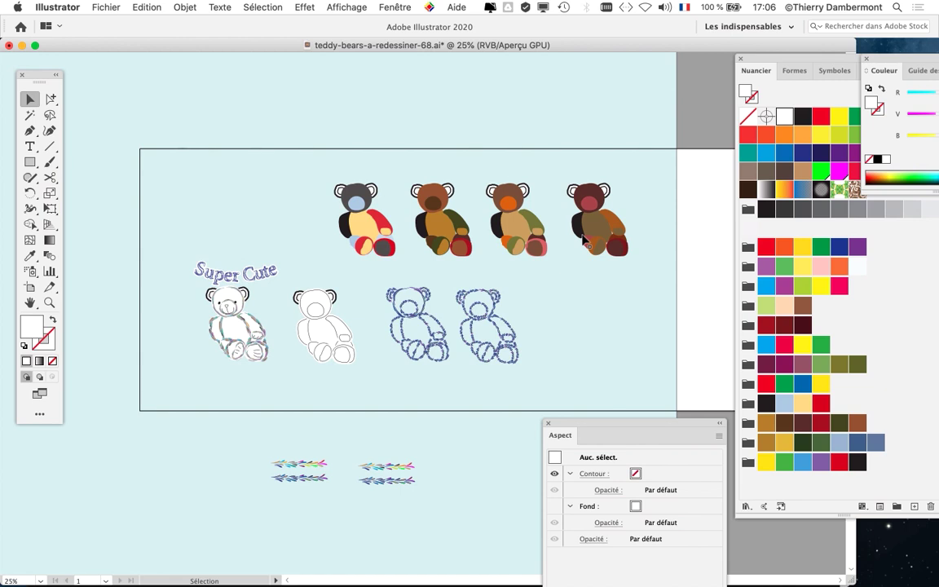
- Duplicate the coloured bear with the orange muzzle and place the copy above the row of coloured bears
key("space")
left_click_drag(411, 251, 312, 248)
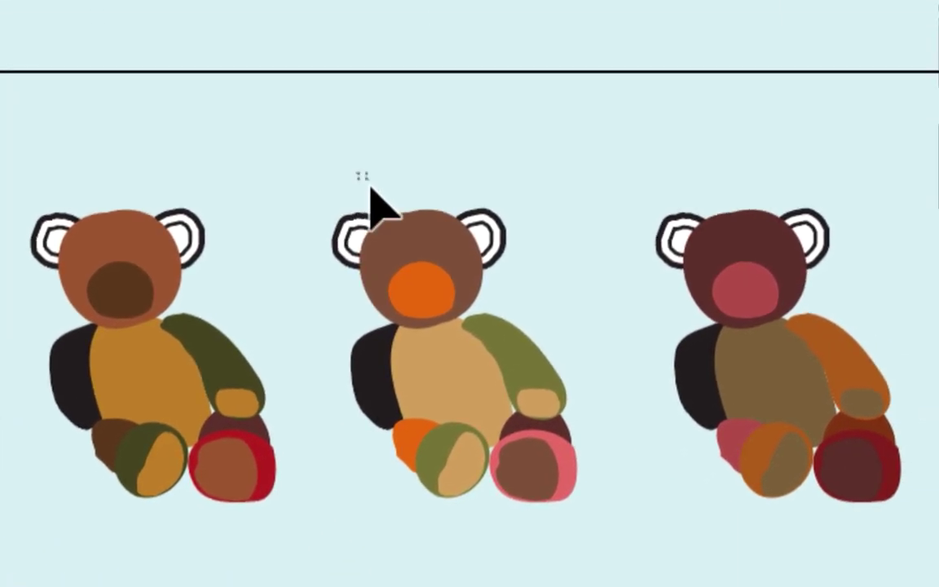
left_click_drag(364, 179, 555, 509)
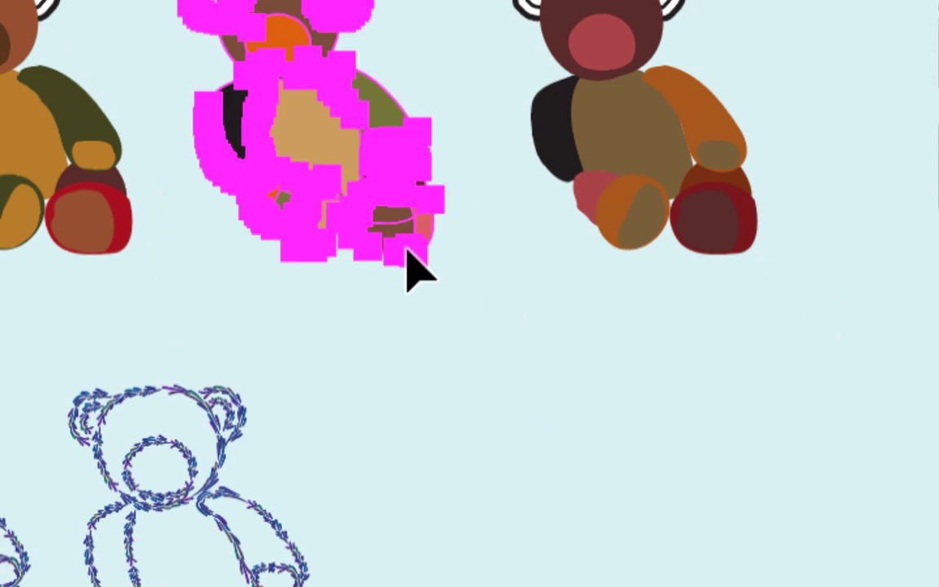
left_click_drag(408, 273, 374, 209)
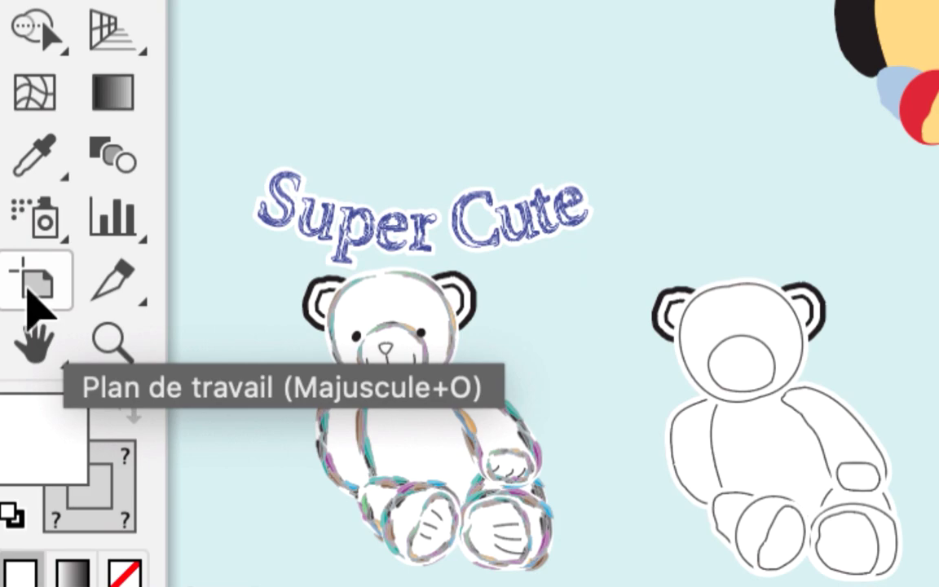
- Extend the artboard's upper edge with the Artboard tool so that it encloses the new bear copy
left_click(29, 294)
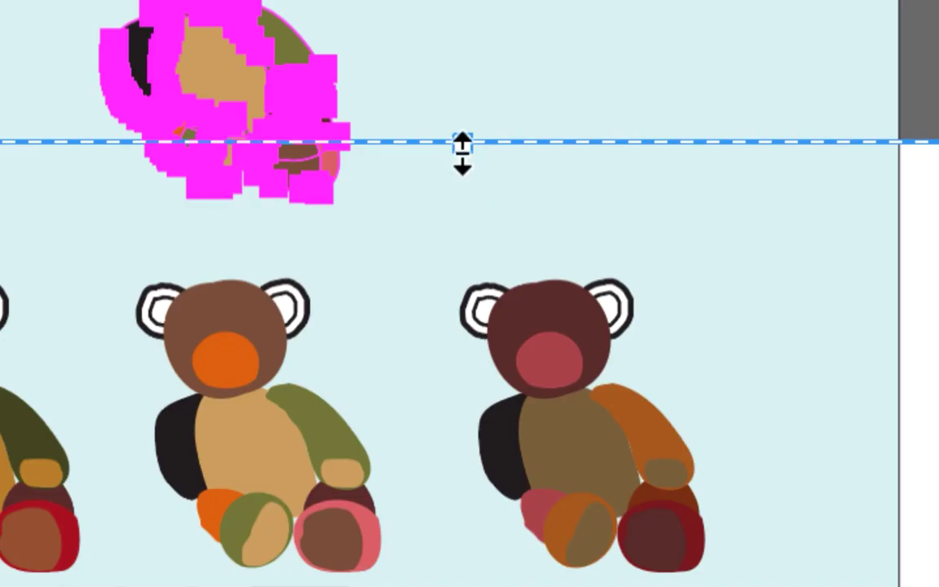
mouse_move(463, 143)
left_mouse_down()
mouse_move(462, 88)
mouse_move(459, 159)
left_mouse_up()
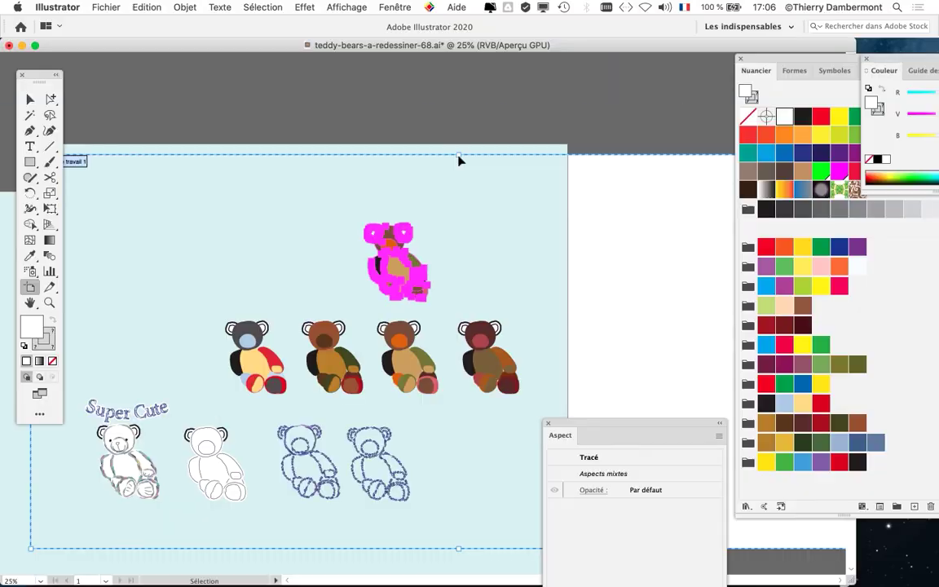
scroll(493, 256, "down", 1)
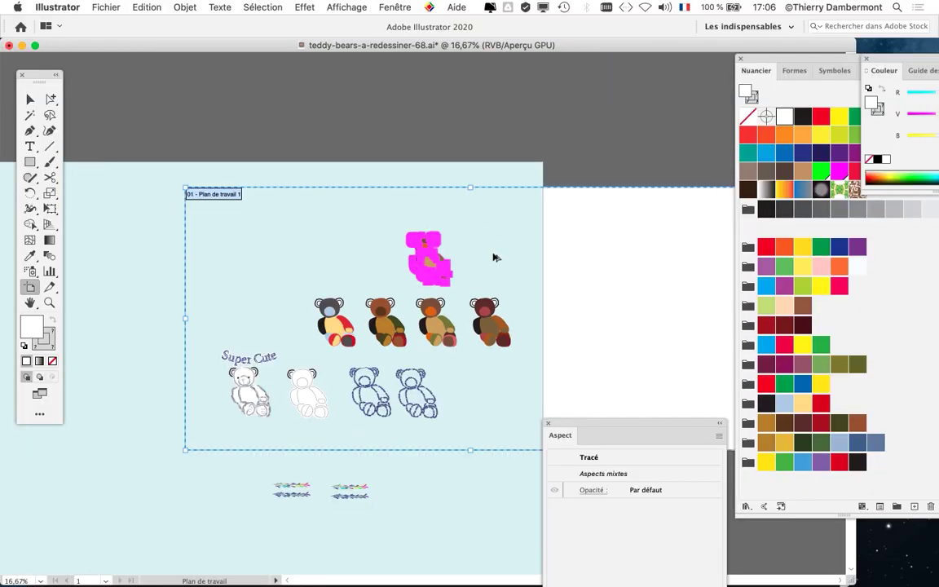
scroll(494, 256, "down", 1)
left_click_drag(488, 260, 457, 174)
scroll(163, 140, "left", 2)
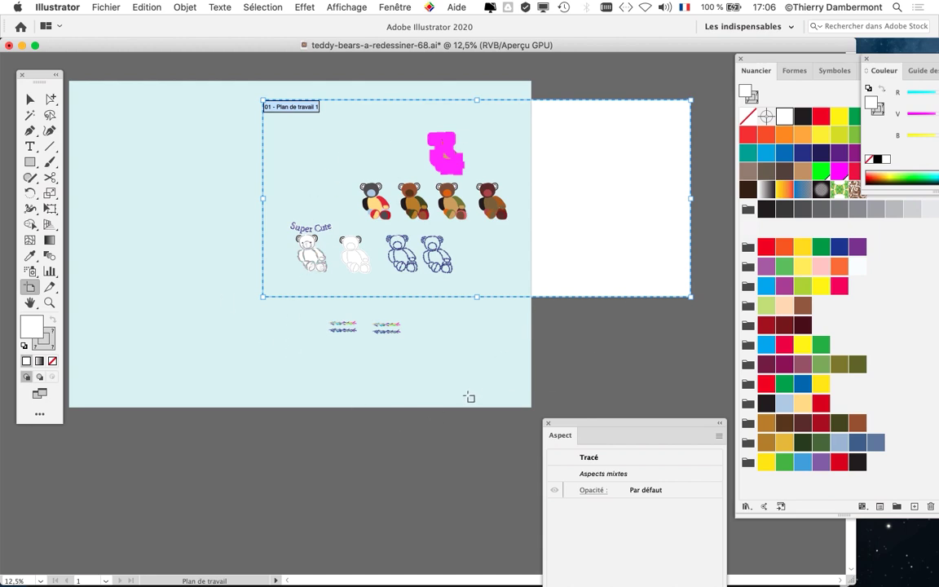
- Examine the plain white bear with black outlines up close against the coloured background
left_click(395, 8)
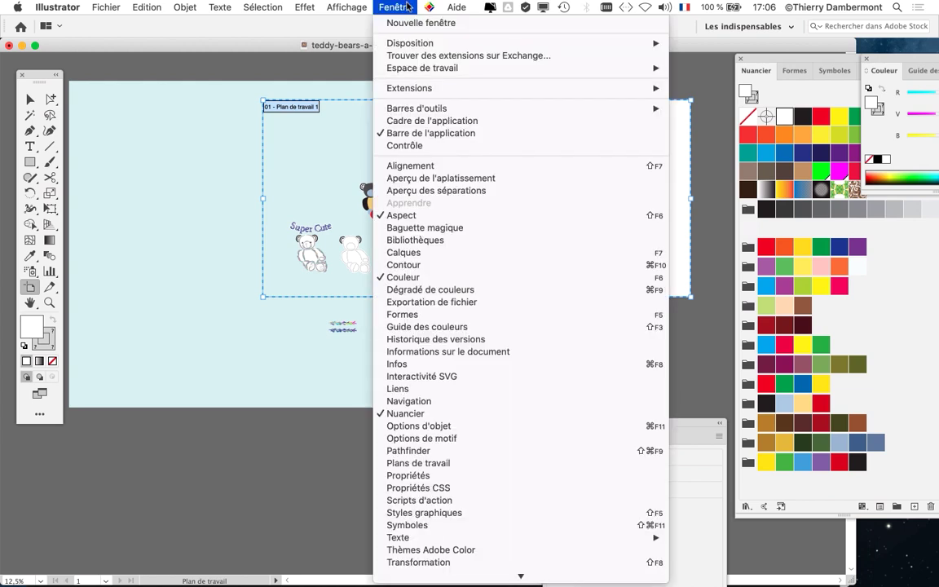
left_click(679, 90)
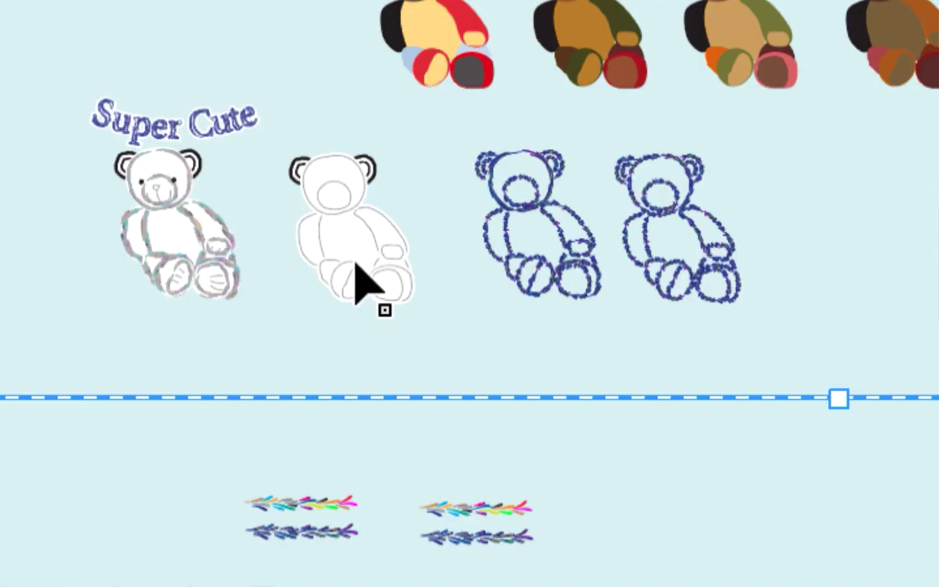
scroll(359, 279, "up", 5)
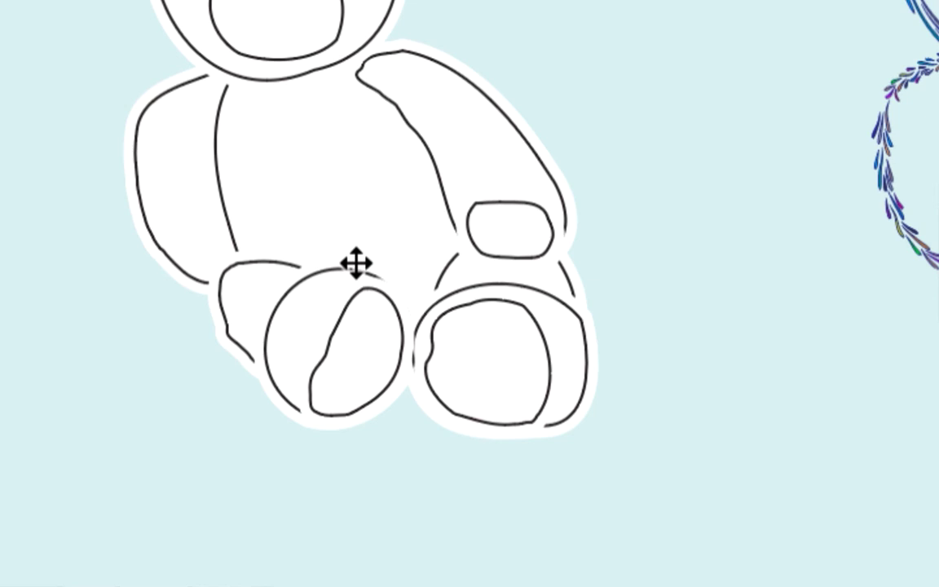
scroll(356, 256, "up", 5)
scroll(335, 185, "up", 2)
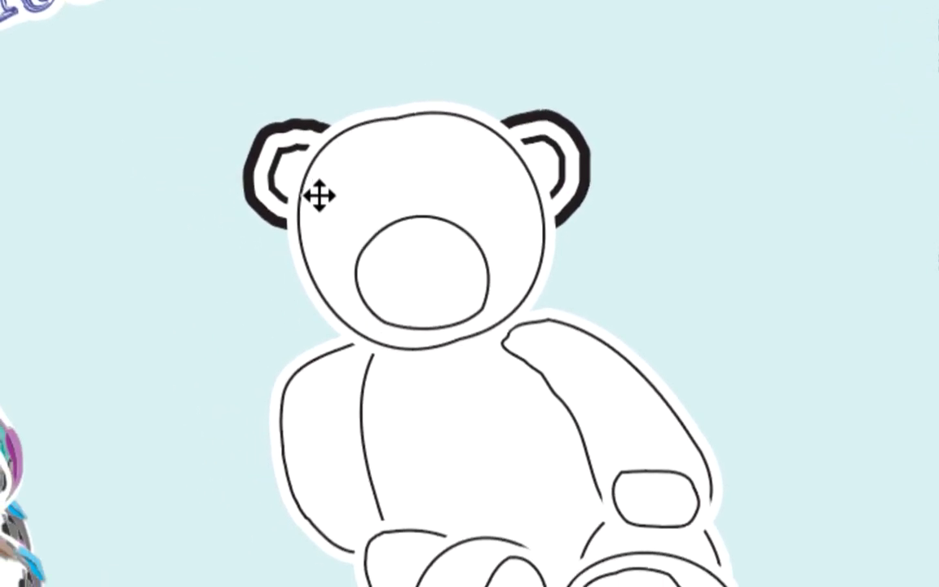
scroll(319, 195, "down", 6)
scroll(326, 253, "right", 3)
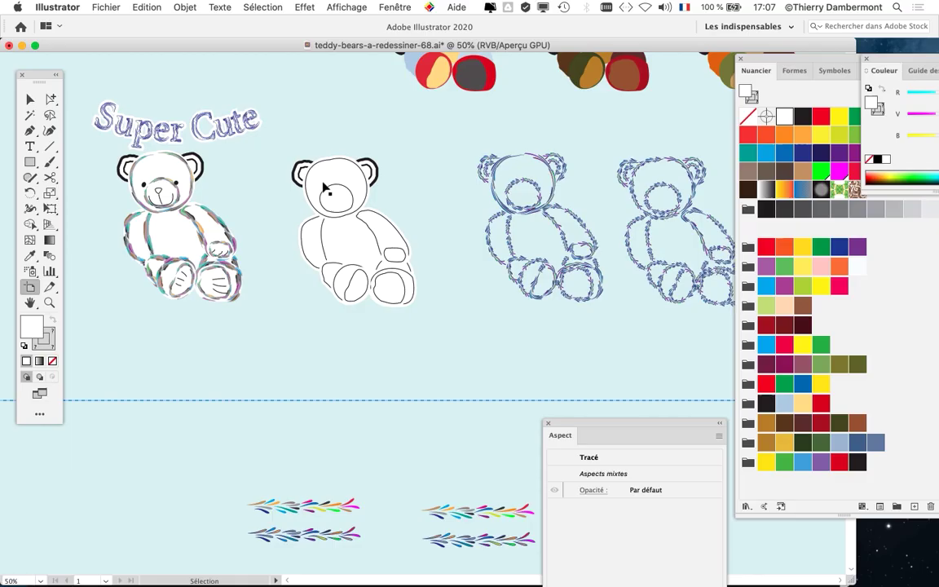
scroll(324, 180, "up", 2)
scroll(324, 180, "right", 2)
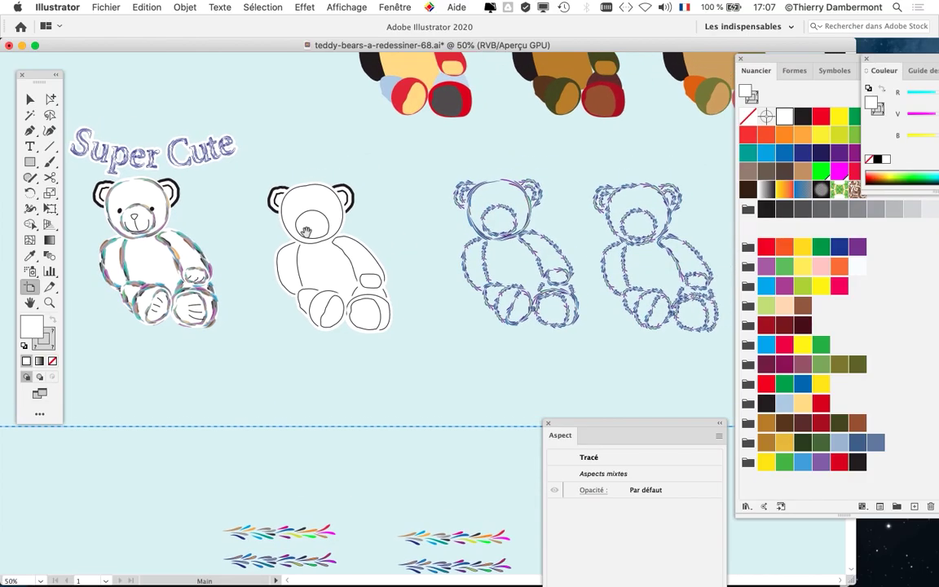
left_click_drag(306, 232, 303, 254)
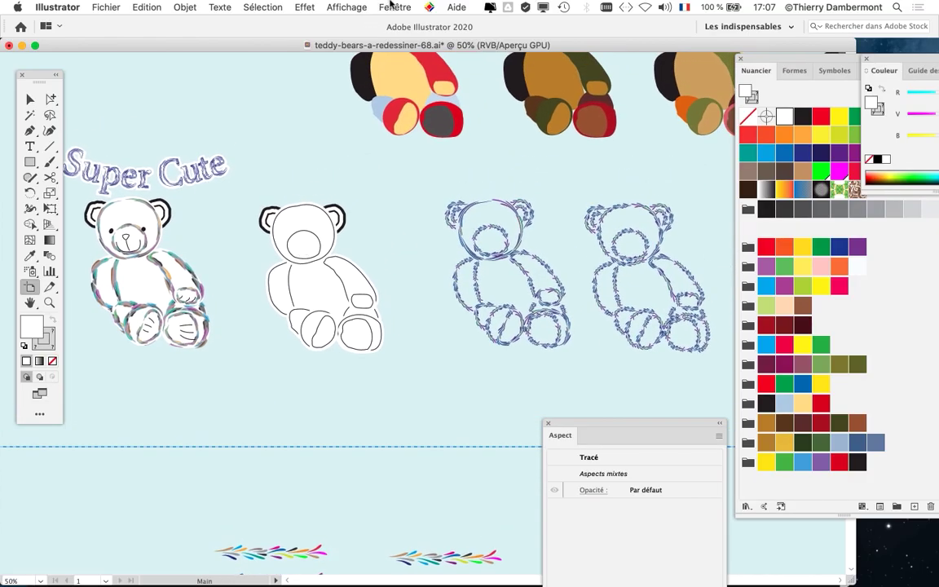
- Display the layer list and unlock the fond coloré layer
left_click(392, 7)
left_click(580, 249)
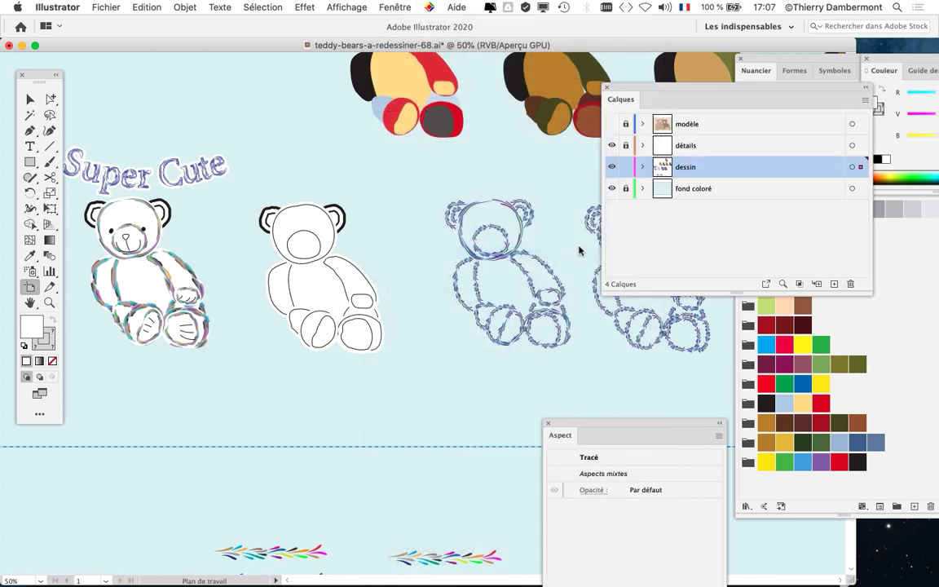
left_click_drag(652, 95, 487, 110)
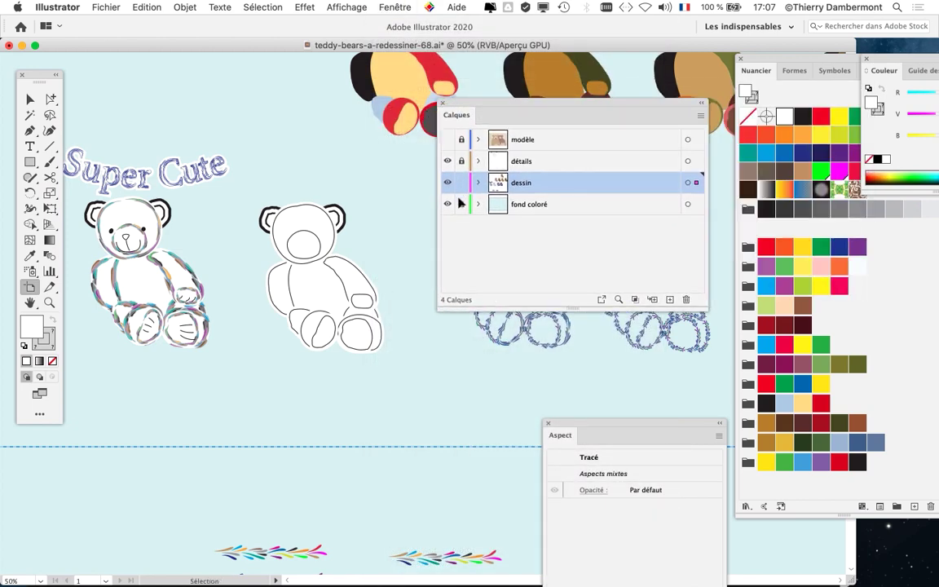
left_click(462, 204)
left_click(462, 204)
scroll(61, 382, "down", 2)
scroll(356, 258, "down", 1)
scroll(126, 235, "up", 3)
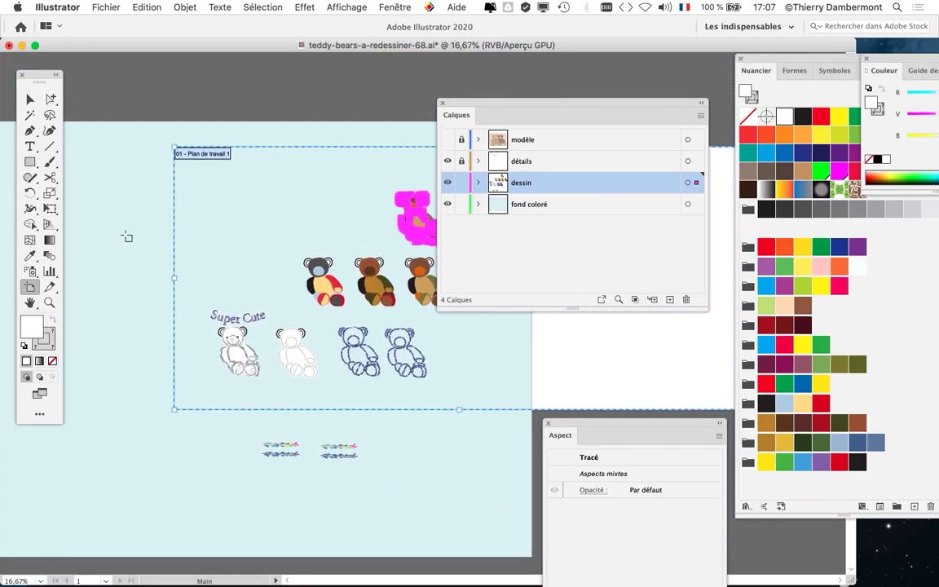
- Move the coloured background rectangle up and to the right so it surrounds more of the artboard
left_click(30, 100)
scroll(253, 165, "down", 2)
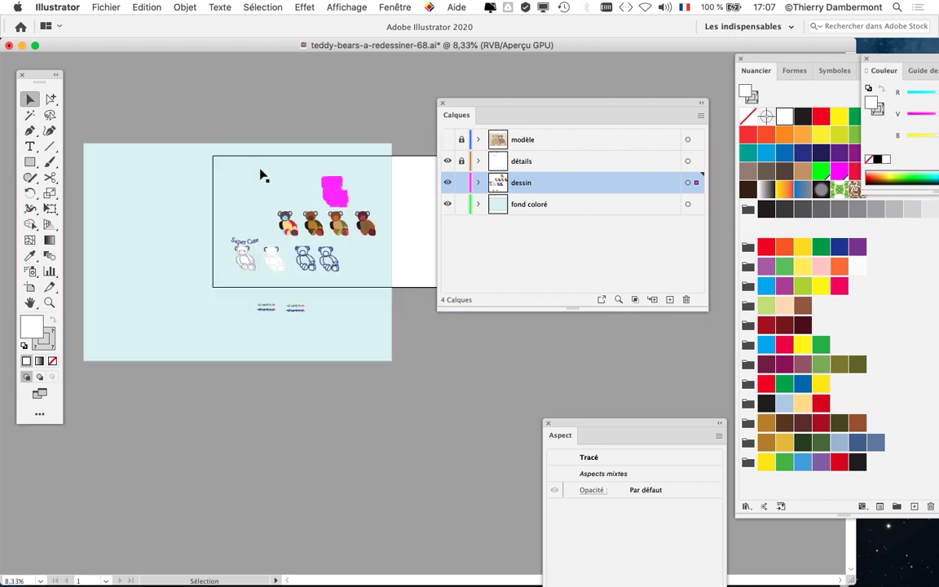
left_click_drag(484, 109, 299, 410)
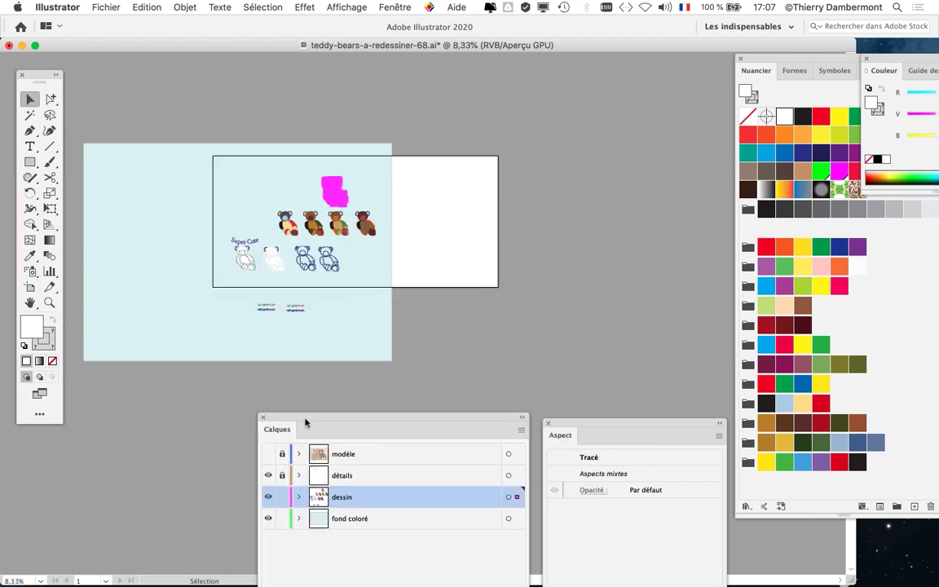
left_click(153, 202)
left_click_drag(153, 201, 247, 185)
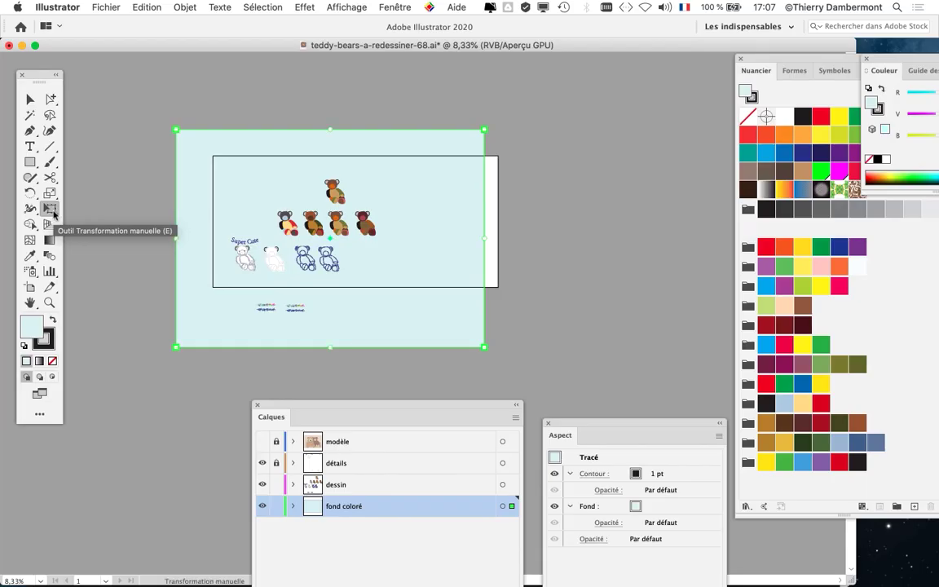
- Widen and shorten the background rectangle with Free Transform so it covers the whole artboard, and lock the fond coloré layer
left_click(54, 214)
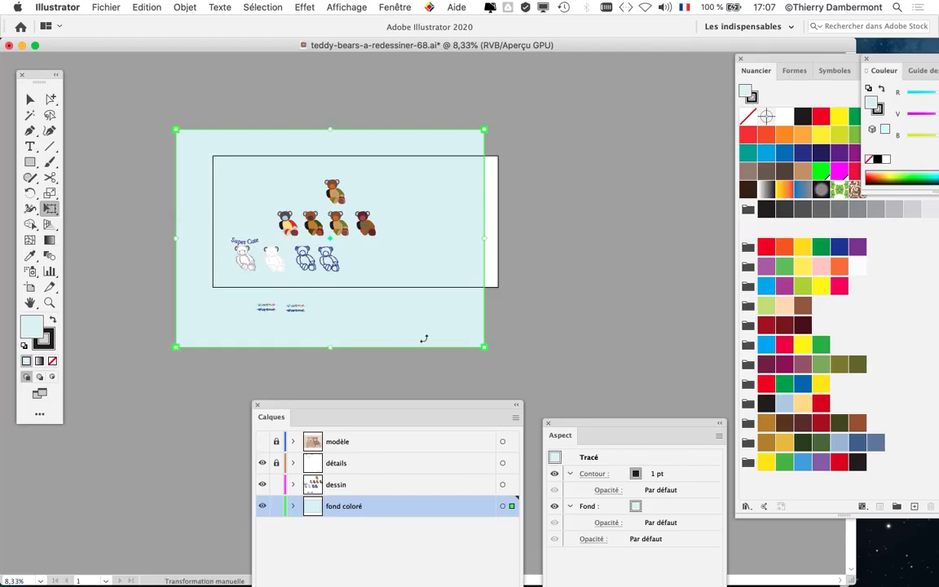
left_click_drag(483, 347, 556, 330)
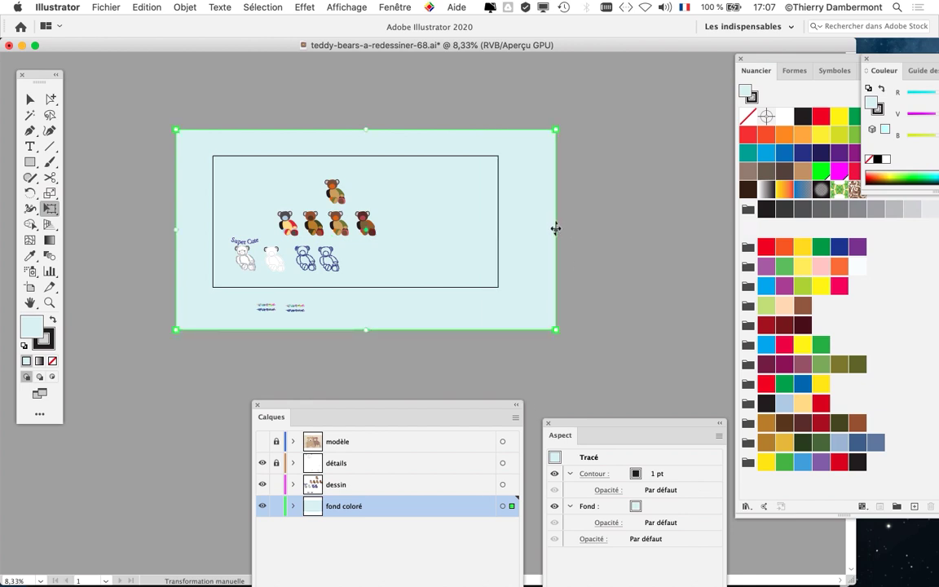
left_click_drag(555, 228, 549, 229)
left_click_drag(337, 405, 549, 87)
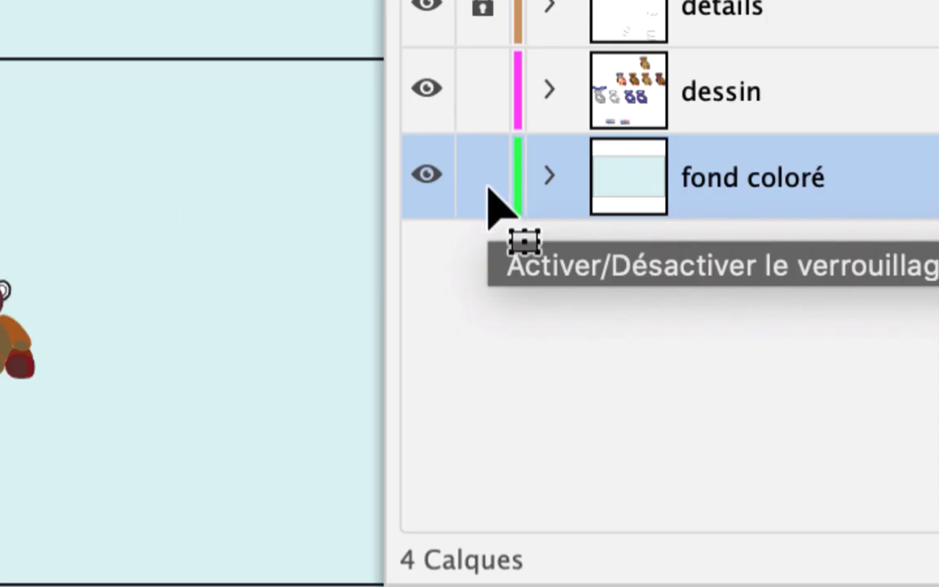
left_click(487, 186)
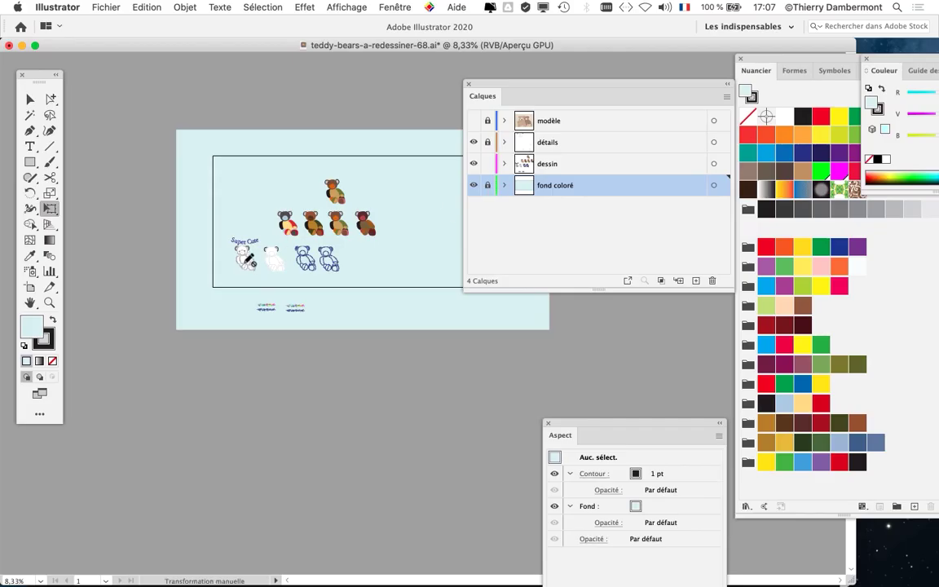
- Hide the fond coloré layer to inspect the outlined bear on plain white, and show the layer again
scroll(246, 259, "up", 6)
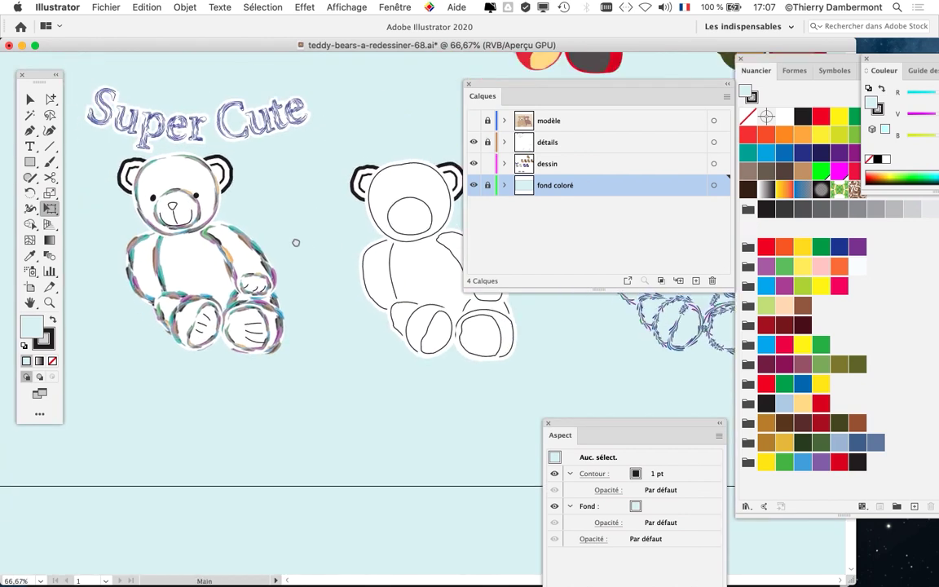
left_click_drag(296, 242, 324, 256)
left_click_drag(525, 85, 618, 79)
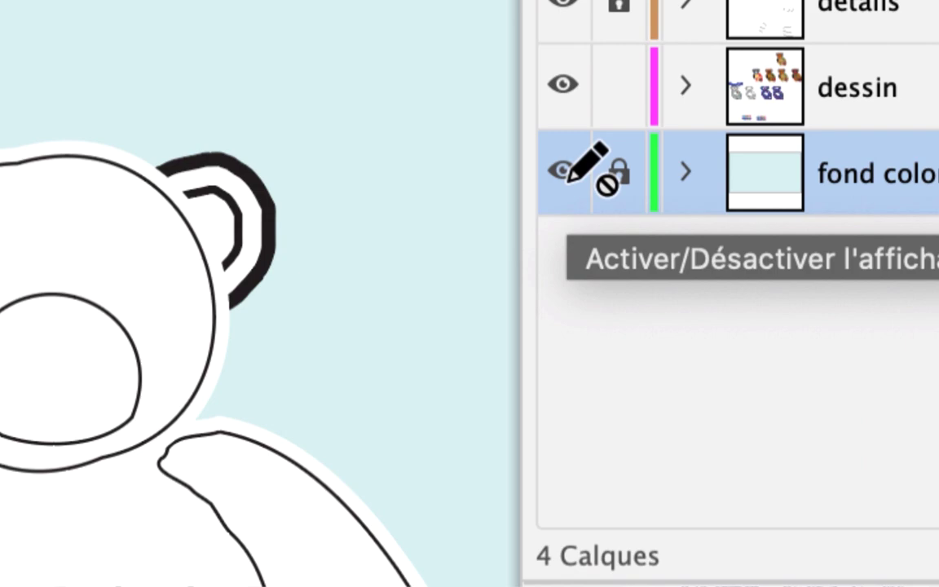
left_click(569, 182)
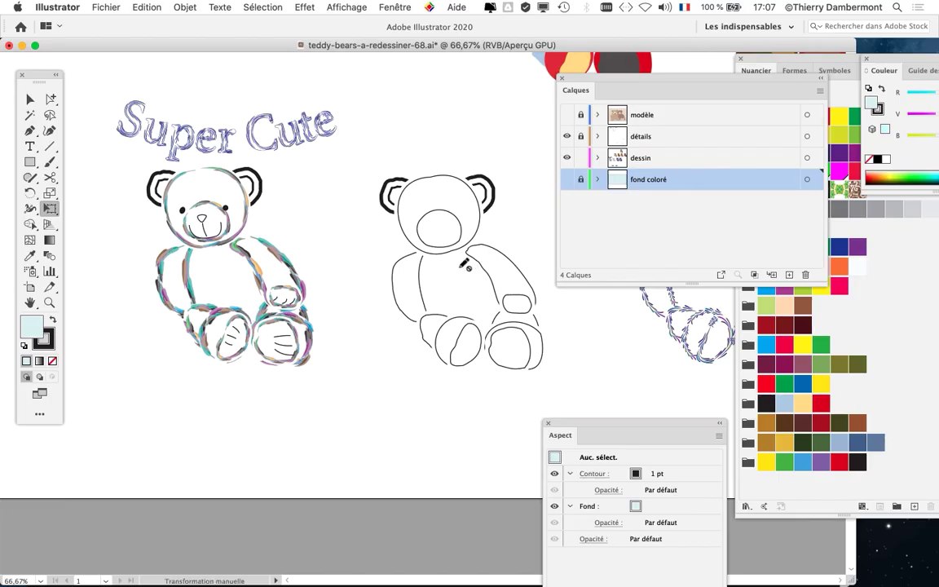
key("super+1")
key("super+plus")
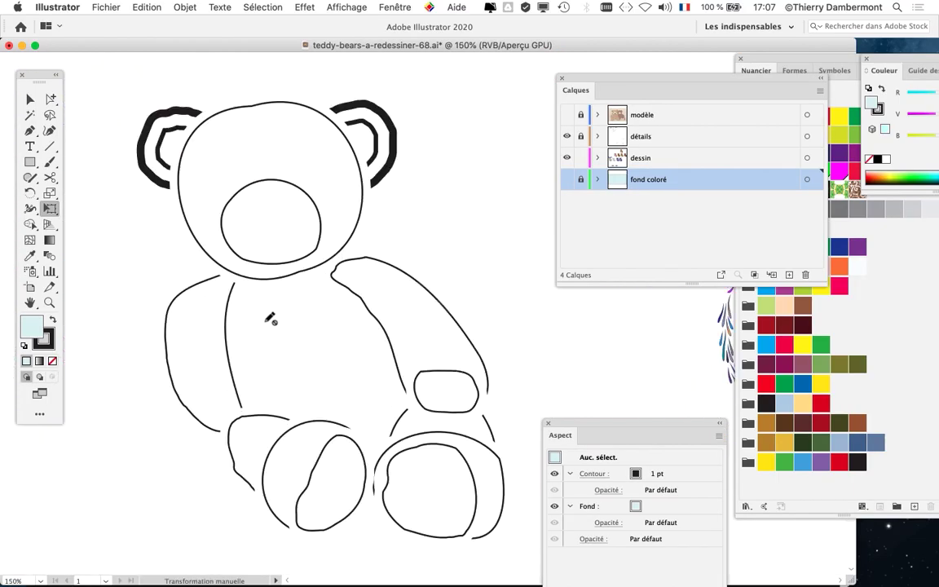
left_click(566, 181)
key("super+0")
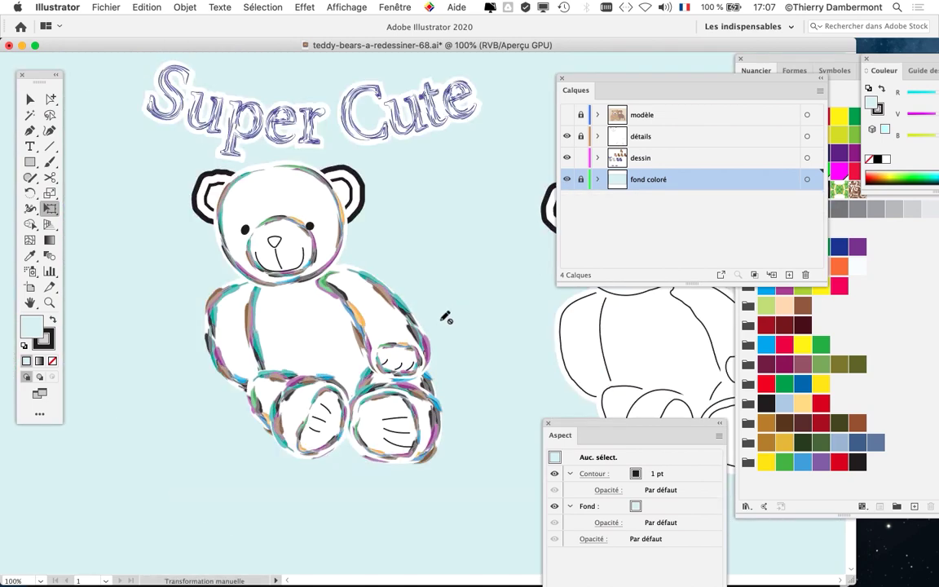
- Save the document as teddy-bears-a-redessiner-69.ai in the teddy bear 18 folder, in Illustrator 2020 format with the proposed options
scroll(482, 329, "right", 6)
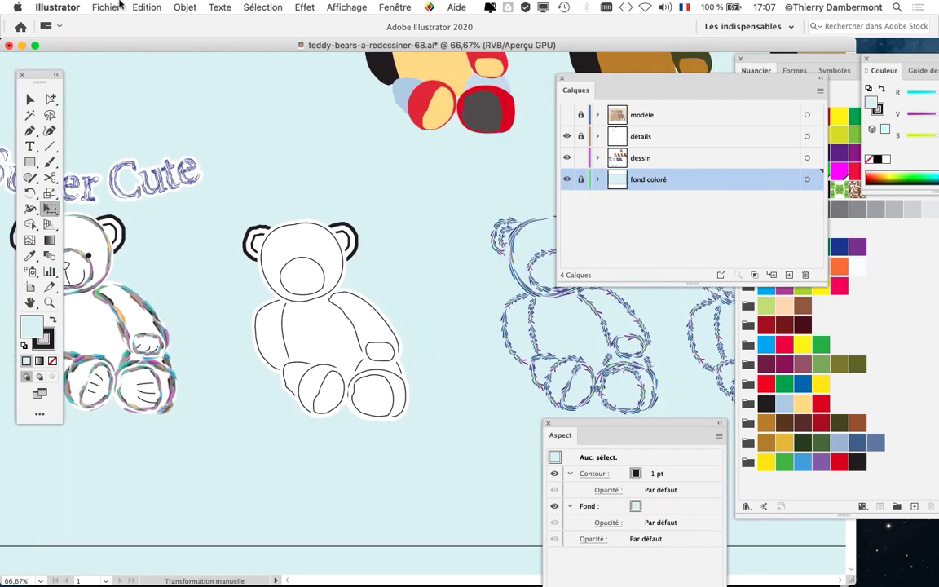
left_click(106, 6)
left_click(131, 117)
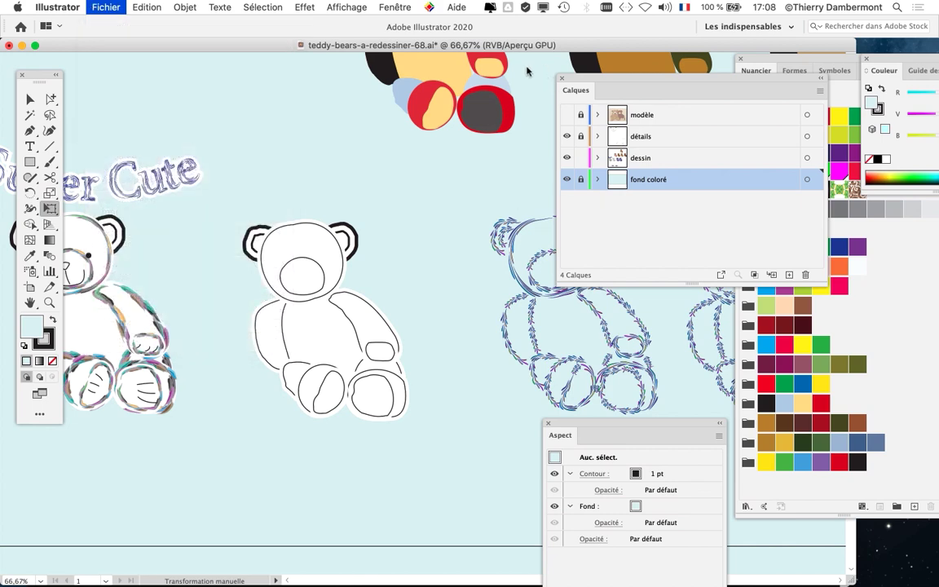
left_click(534, 97)
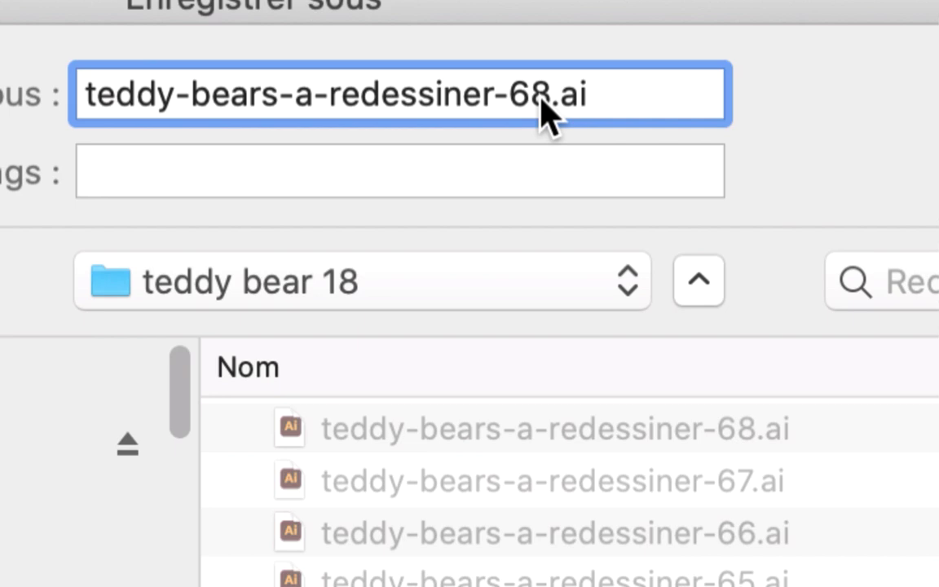
key("shift+Right")
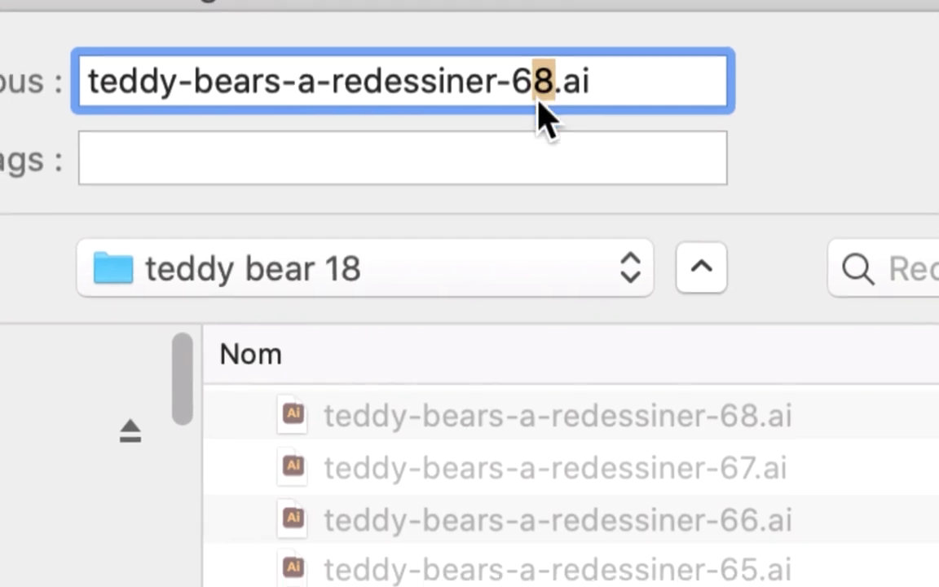
type("9")
key("Return")
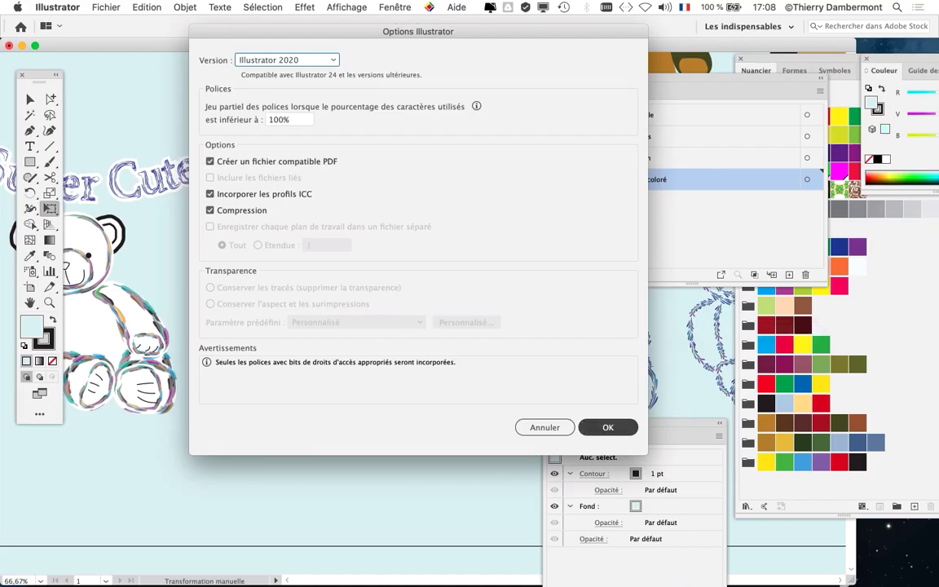
key("Return")
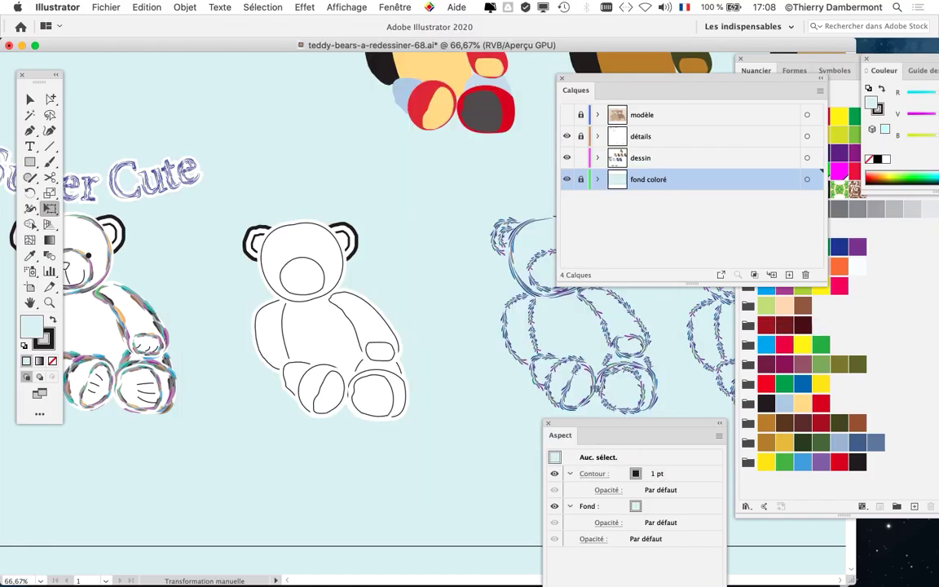
- Select the tan belly shape of the brown-headed bear with the black arm and orange muzzle
left_click_drag(440, 194, 331, 349)
scroll(331, 348, "right", 5)
scroll(331, 349, "down", 3)
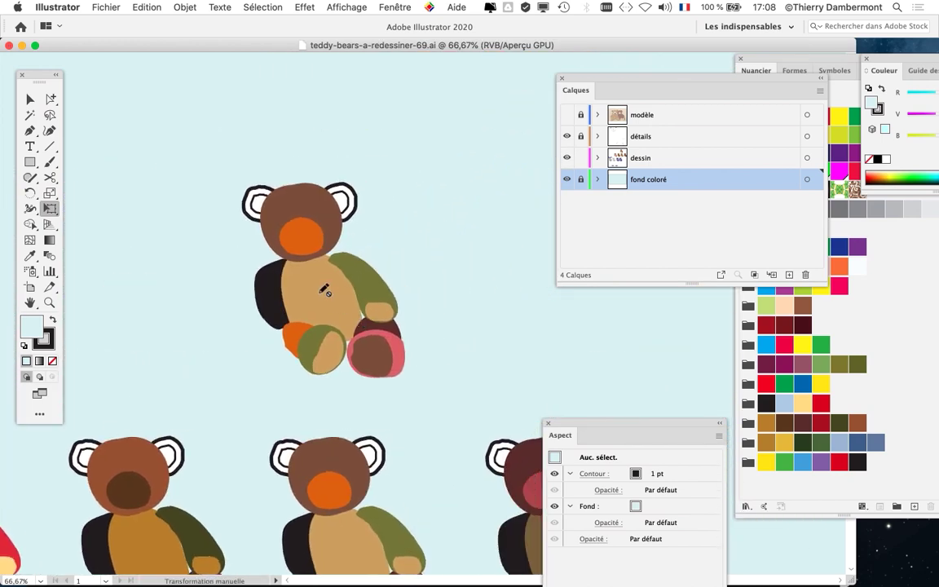
key("super+plus")
scroll(325, 283, "up", 1)
left_click_drag(315, 292, 291, 320)
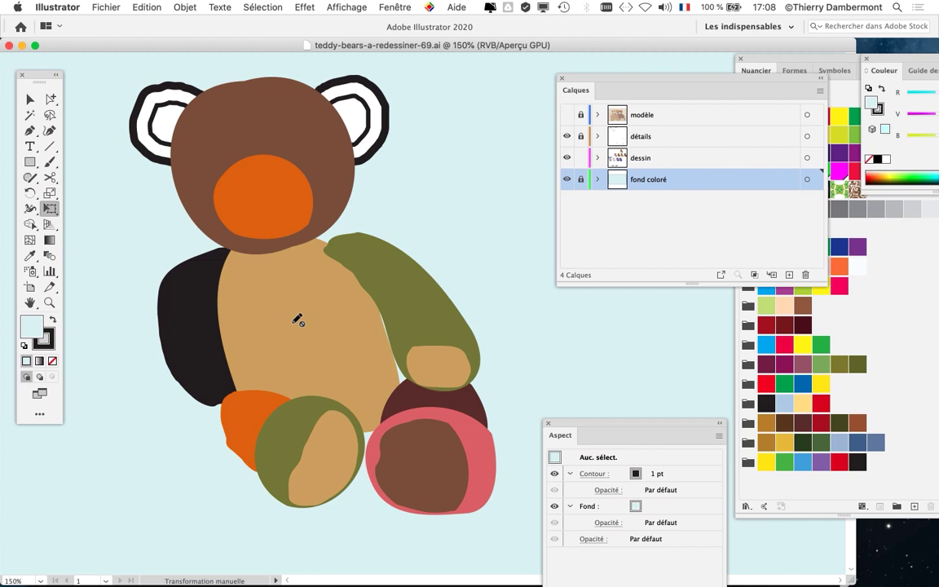
left_click(32, 100)
left_click(196, 297)
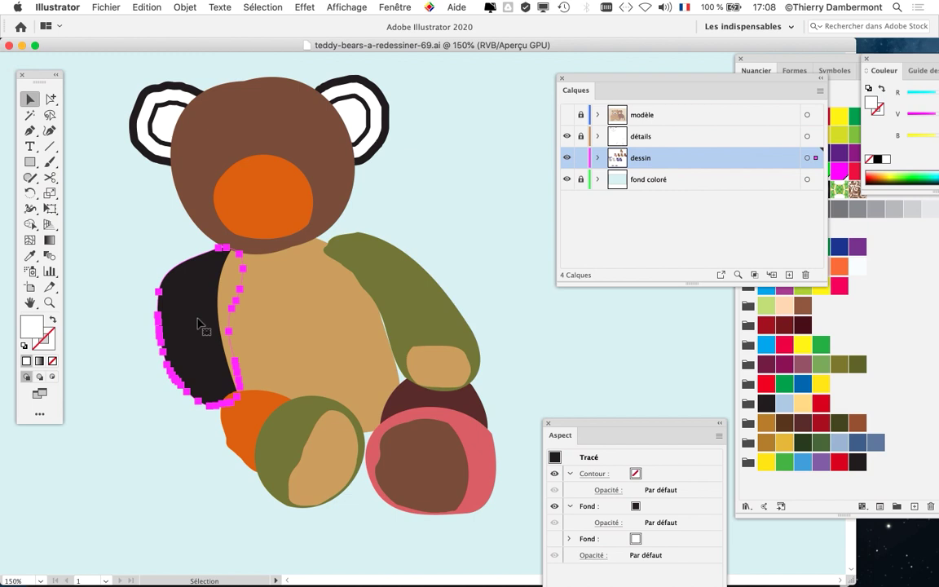
left_click(496, 267)
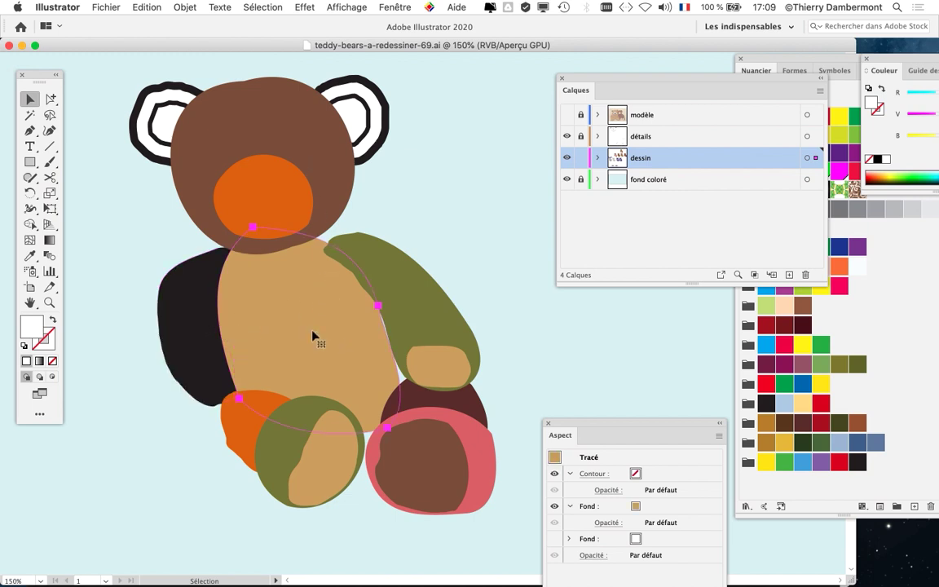
key("a")
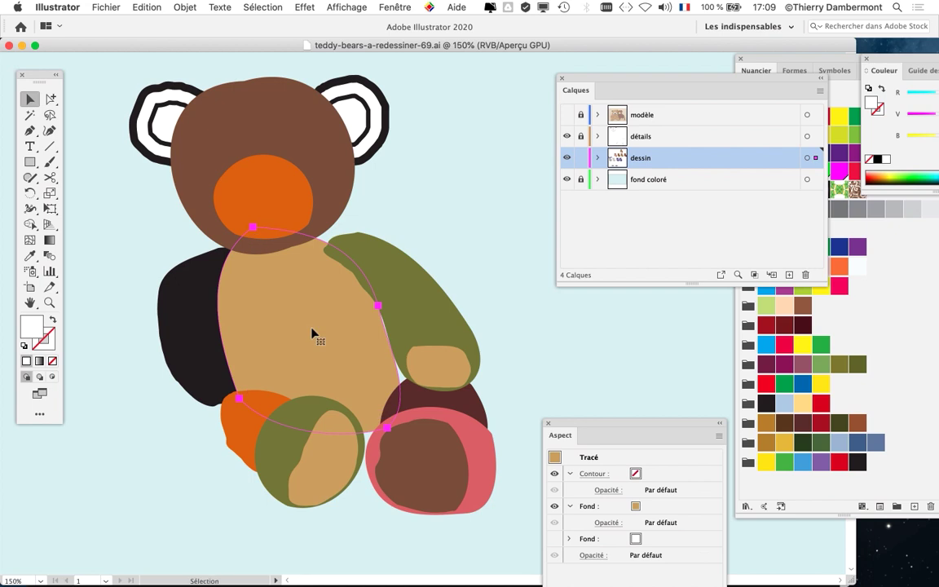
left_click_drag(313, 331, 269, 285)
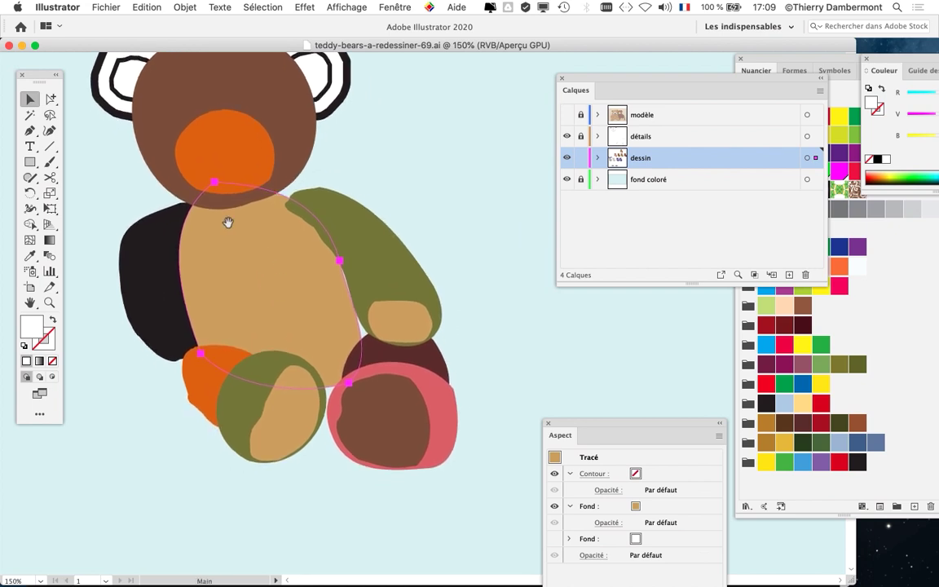
left_click_drag(265, 339, 252, 340)
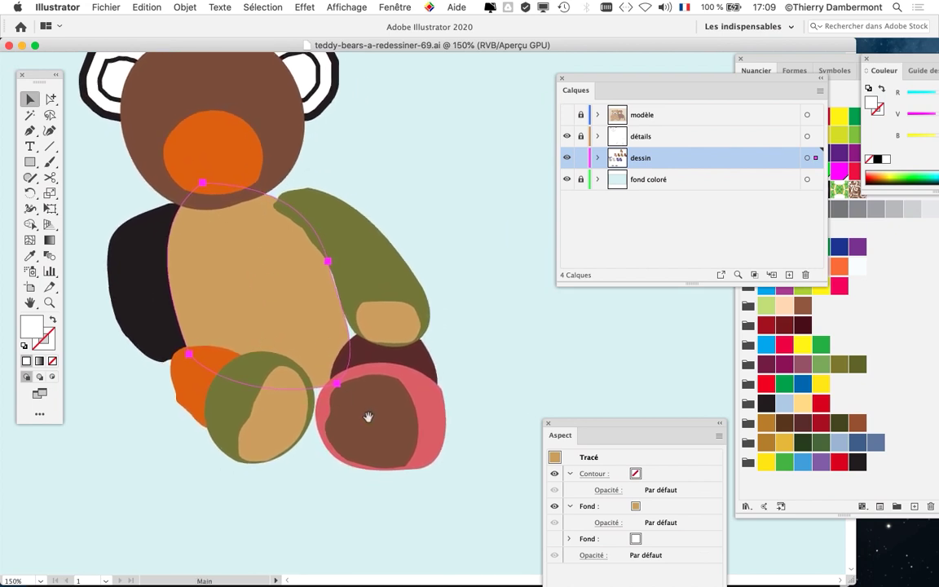
- Bring the resized Aspect panel next to the bear and add a new fill to the belly shape's tan fill
left_click_drag(574, 428, 421, 91)
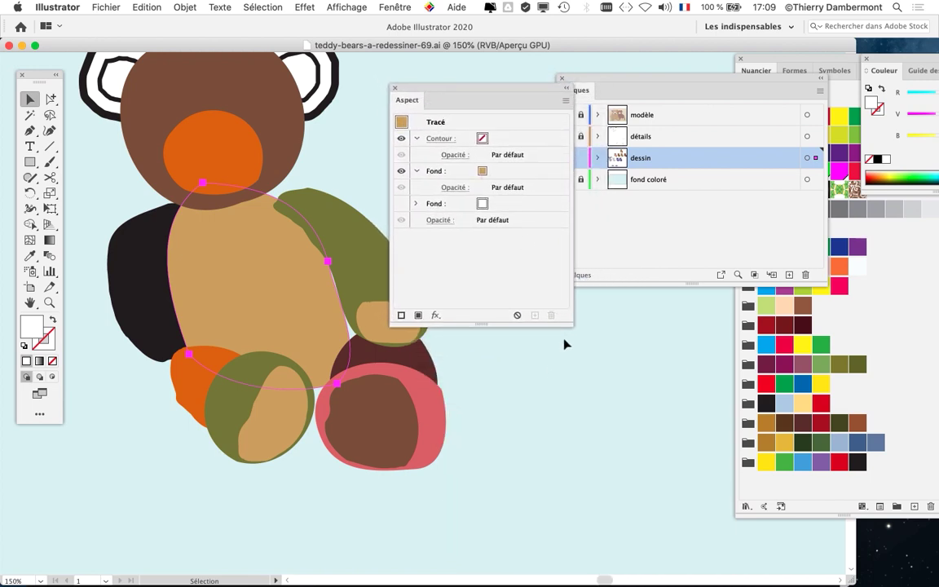
left_click_drag(569, 325, 546, 320)
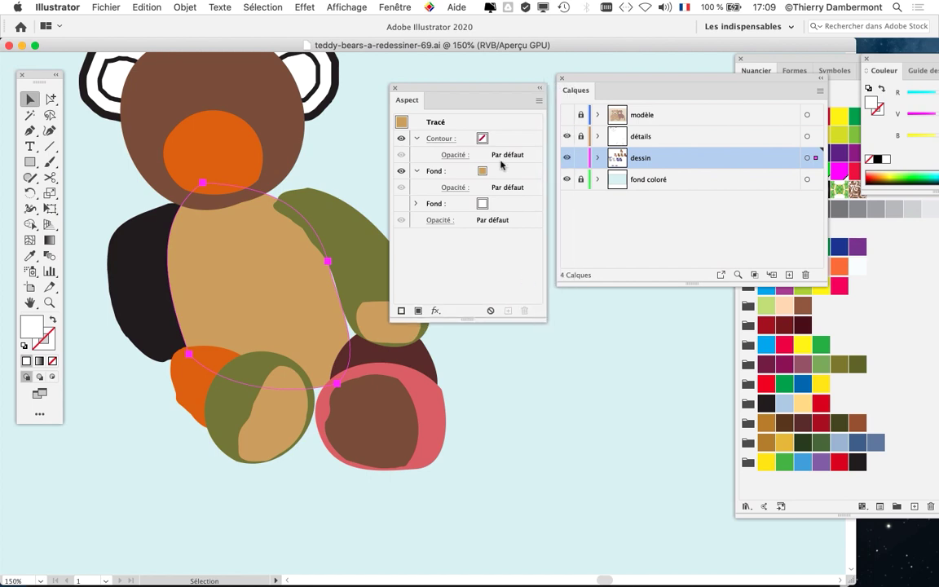
left_click_drag(469, 90, 457, 168)
left_click(497, 250)
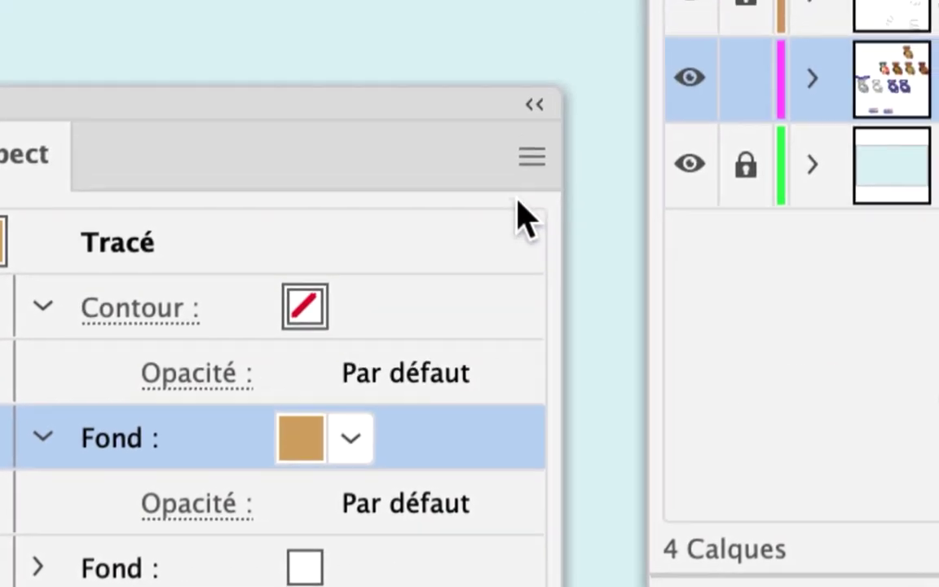
left_click(532, 158)
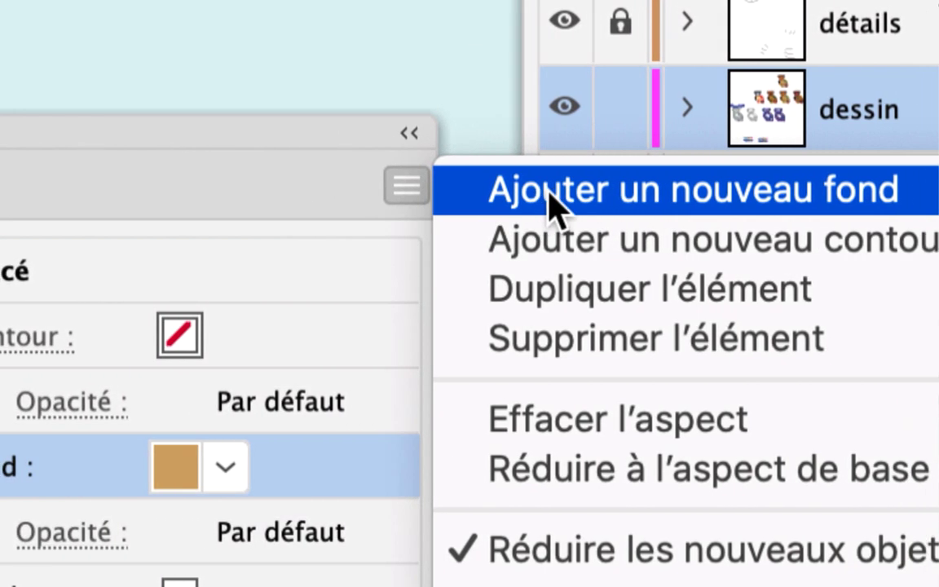
left_click(561, 191)
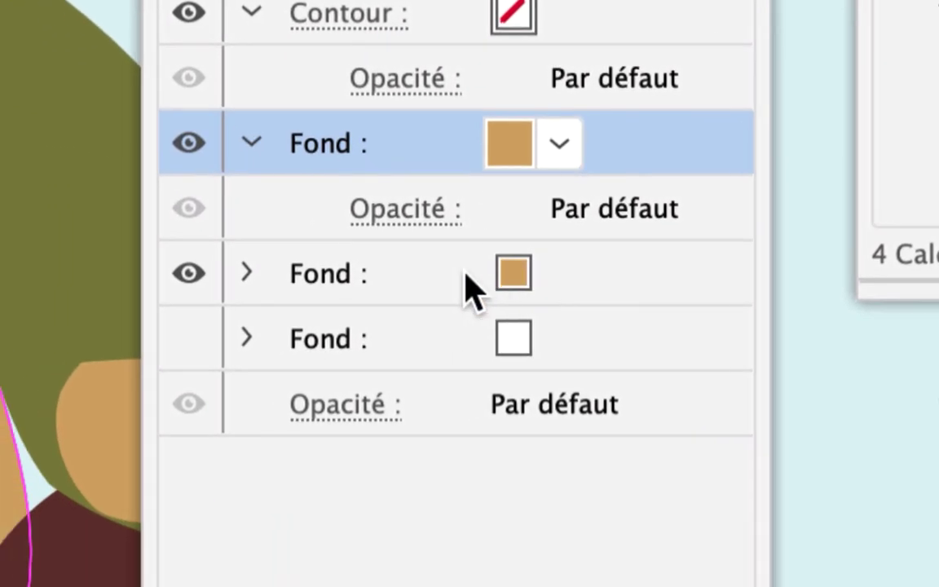
- Make the upper of the belly's two tan fills active and move the Calques and Aspect panels clear of the bear
left_click(432, 356)
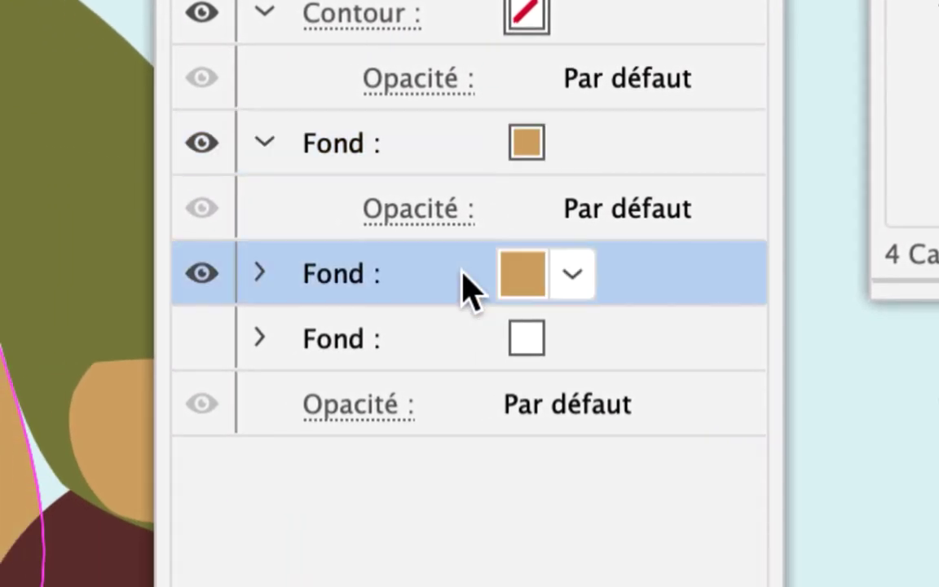
left_click(432, 228)
left_click(451, 379)
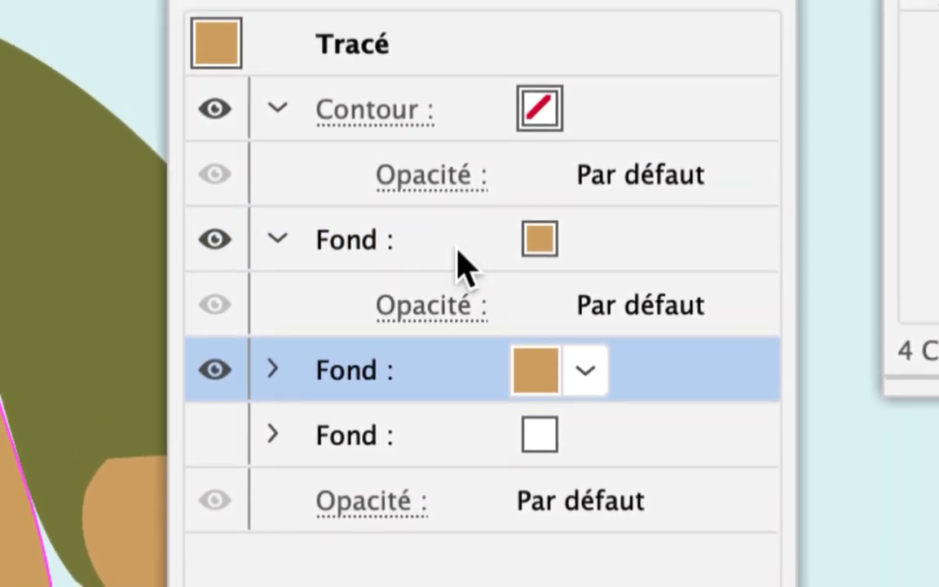
left_click(419, 246)
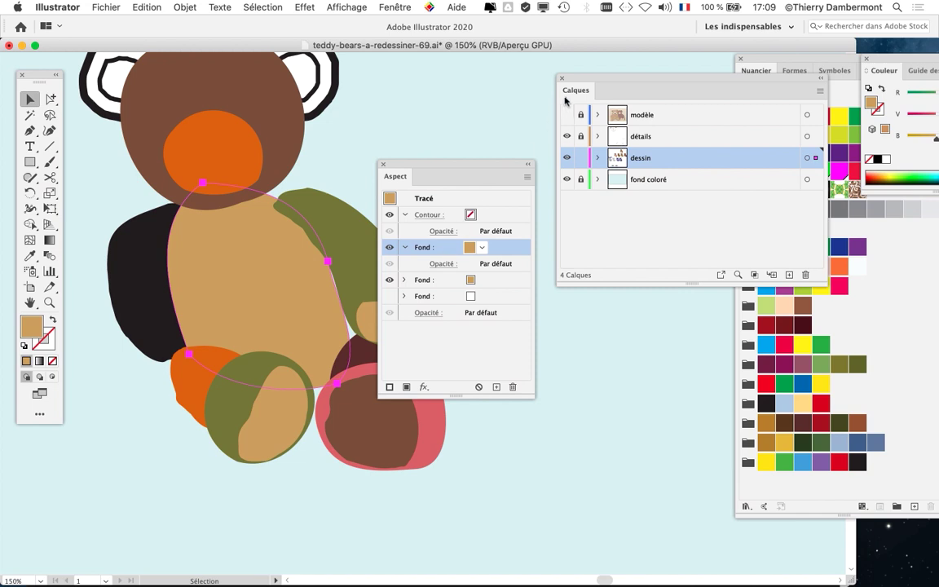
left_click_drag(576, 84, 654, 137)
left_click_drag(437, 171, 486, 111)
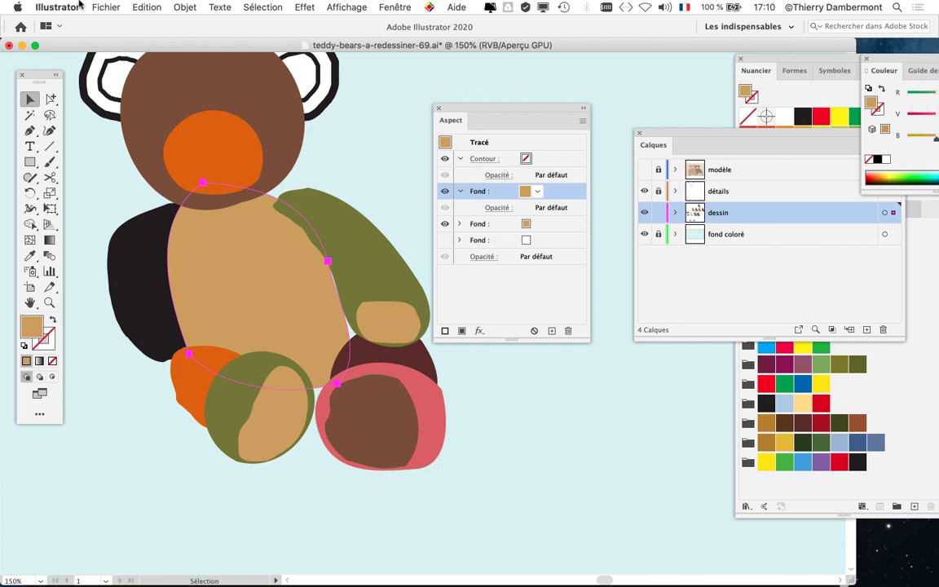
- Check which version of Illustrator is installed and dismiss the information window
left_click(79, 6)
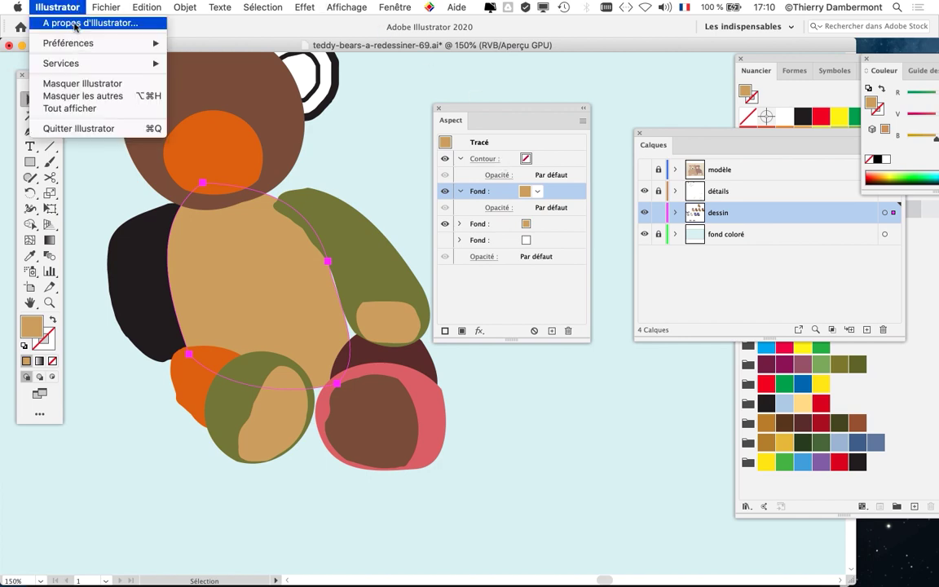
left_click(75, 24)
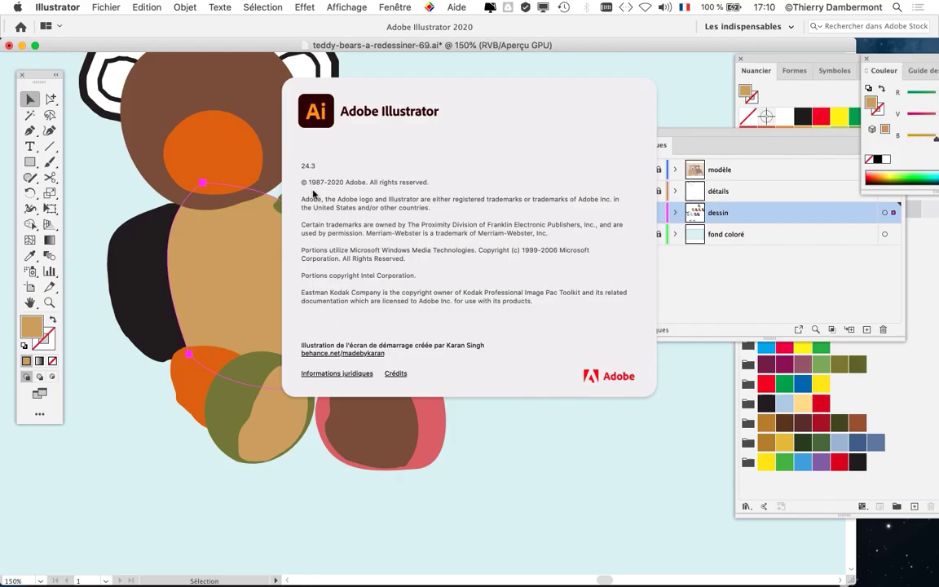
left_click(488, 151)
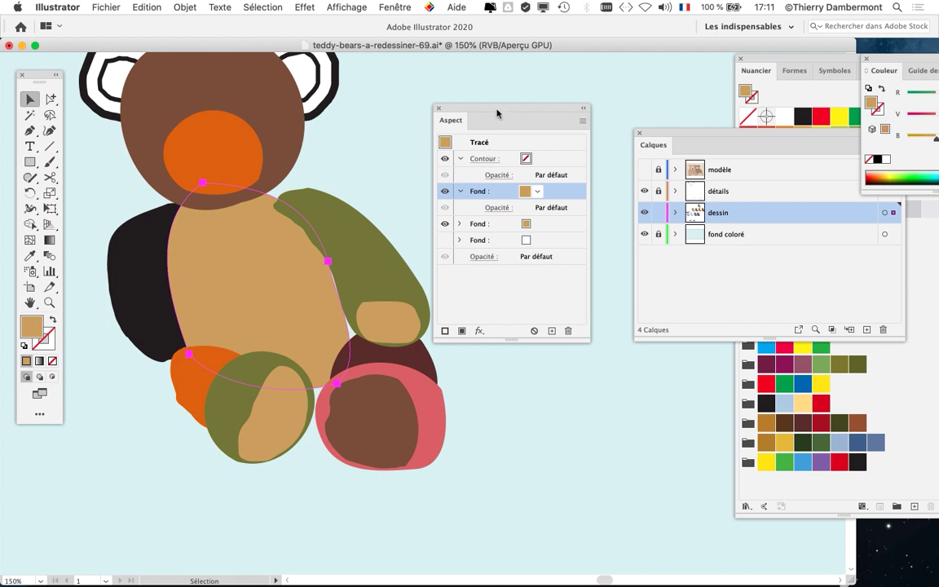
- Apply the Vignette noire très adoucie gradient swatch to the belly's upper fill
left_click_drag(497, 111, 513, 85)
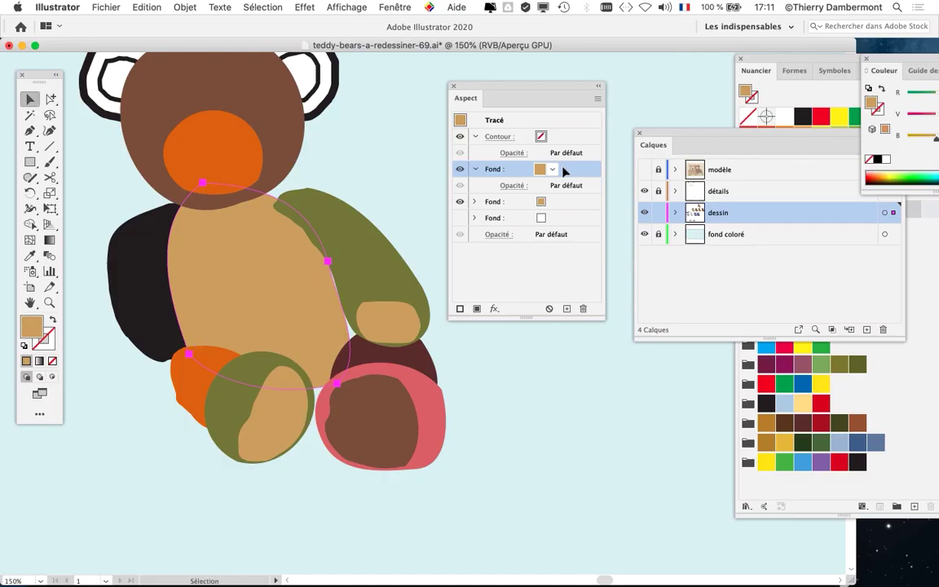
left_click(825, 113)
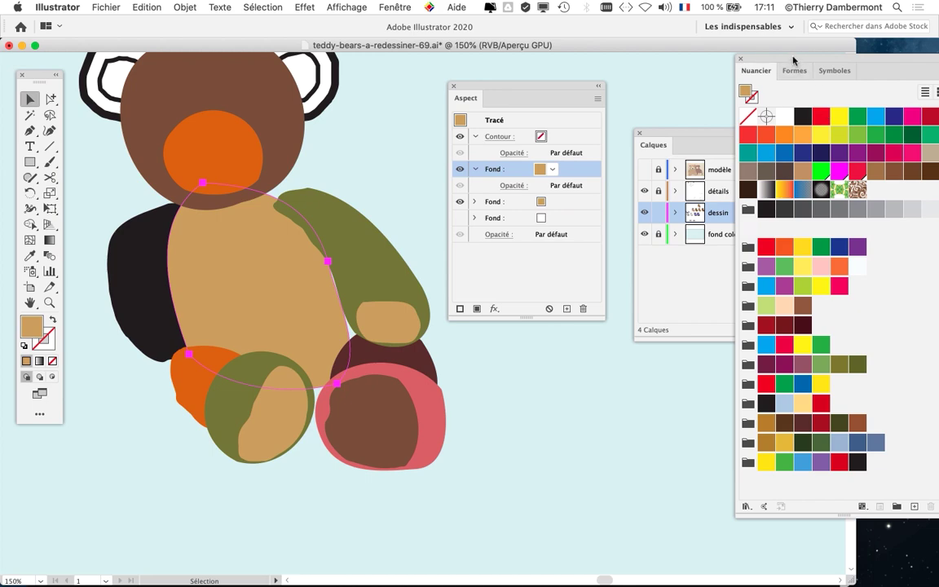
left_click_drag(755, 70, 215, 96)
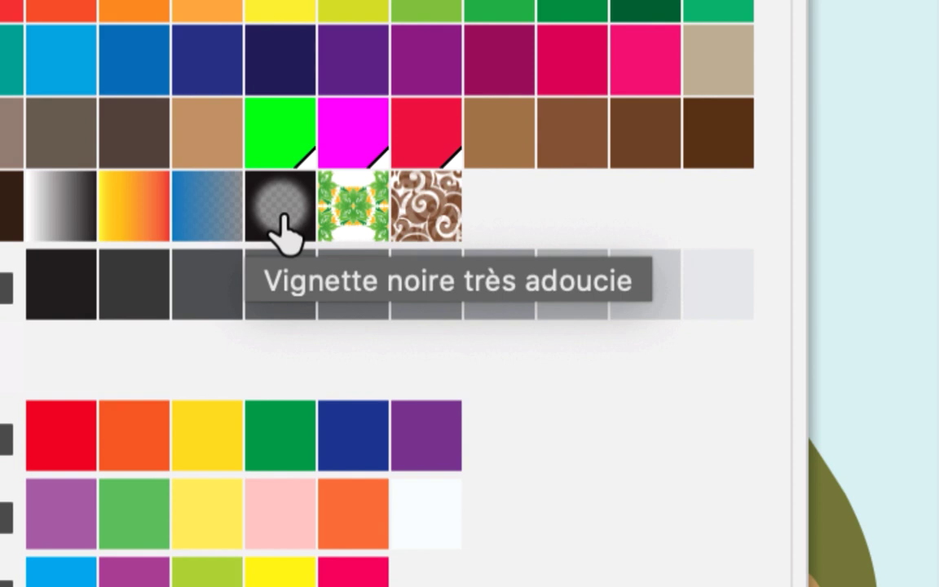
left_click(282, 233)
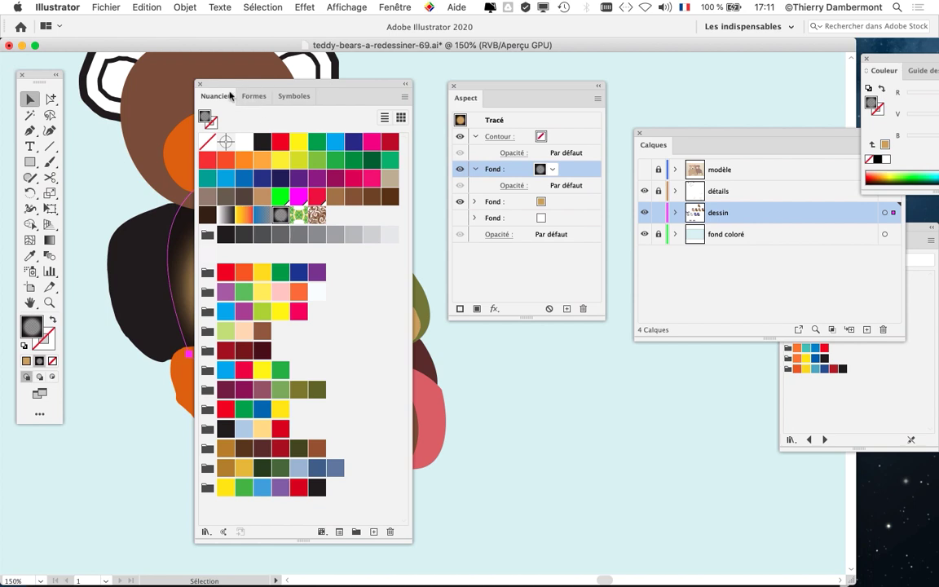
- Rearrange the Nuancier and Aspect panels to uncover the belly, and display the Dégradé panel beside the Aspect panel
left_click_drag(230, 96, 611, 412)
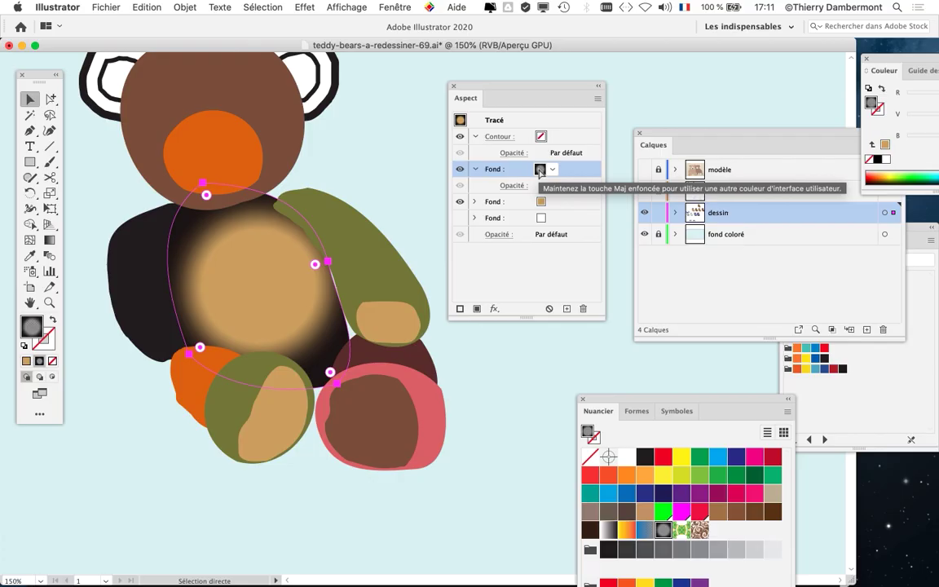
left_click_drag(531, 88, 760, 67)
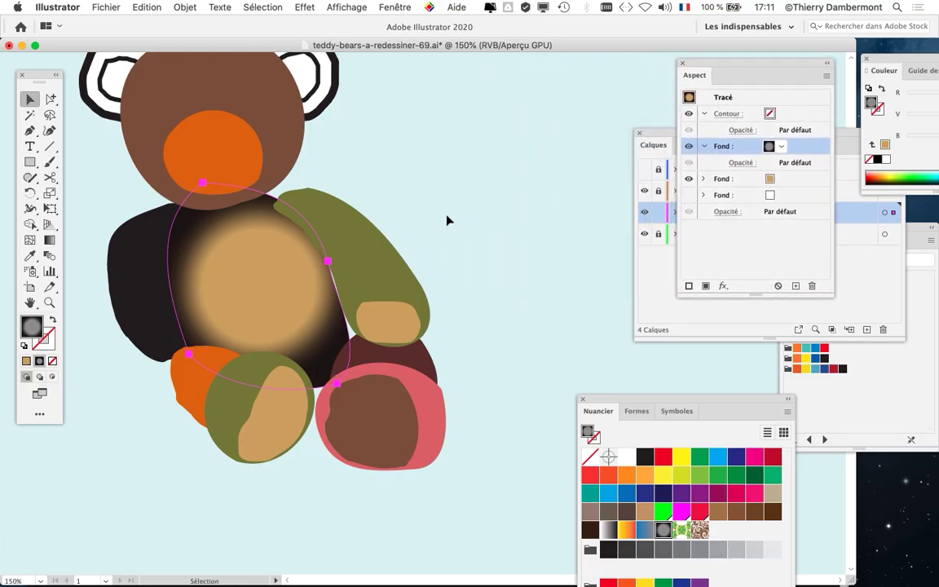
left_click(394, 7)
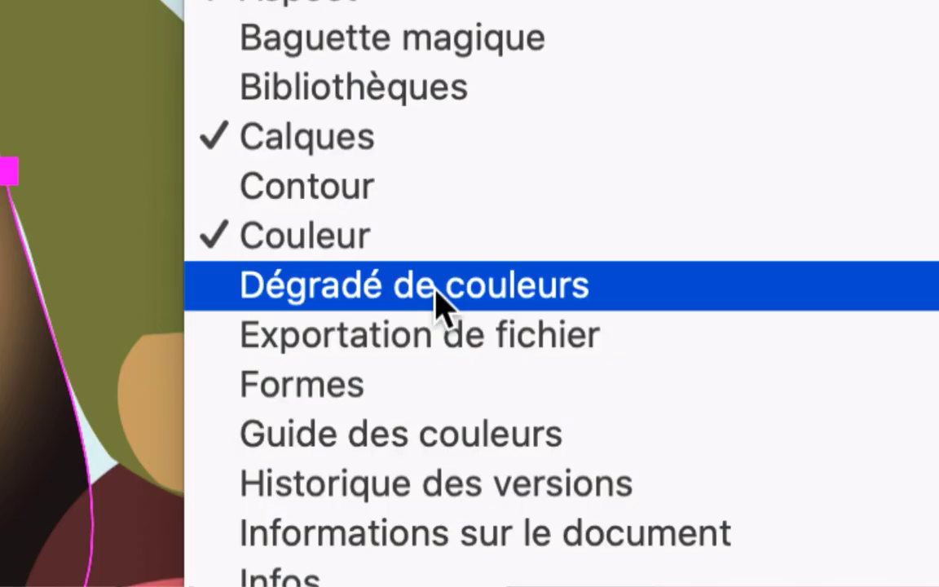
left_click(436, 294)
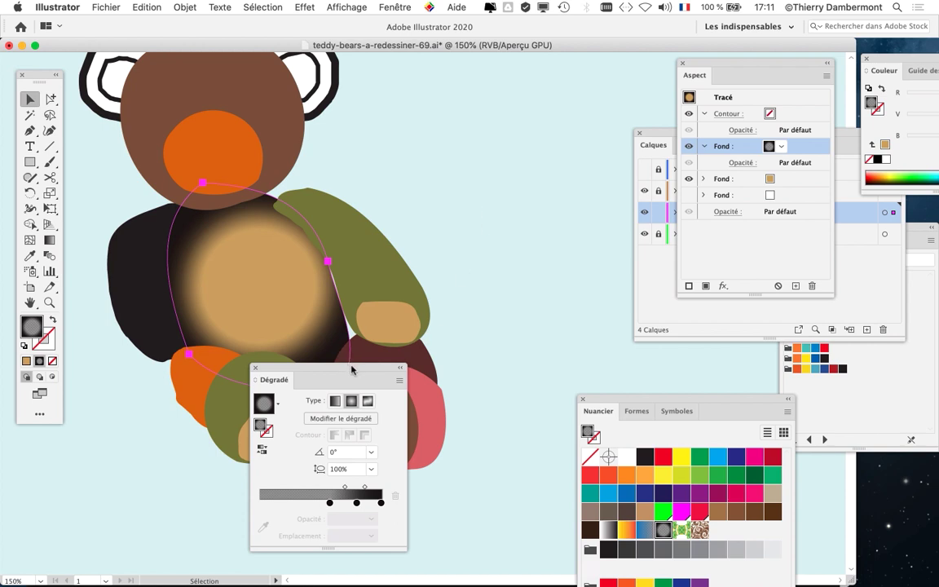
left_click_drag(352, 371, 540, 75)
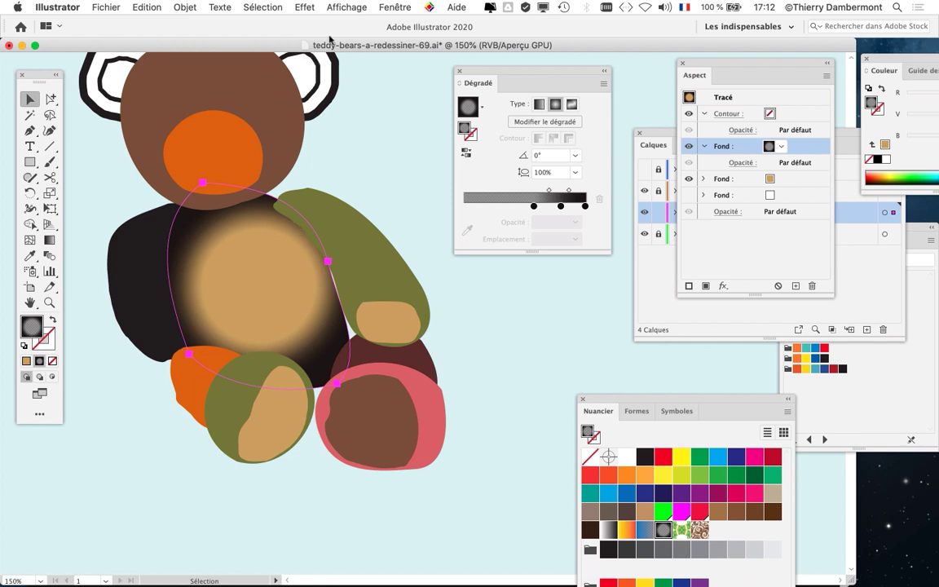
left_click(323, 6)
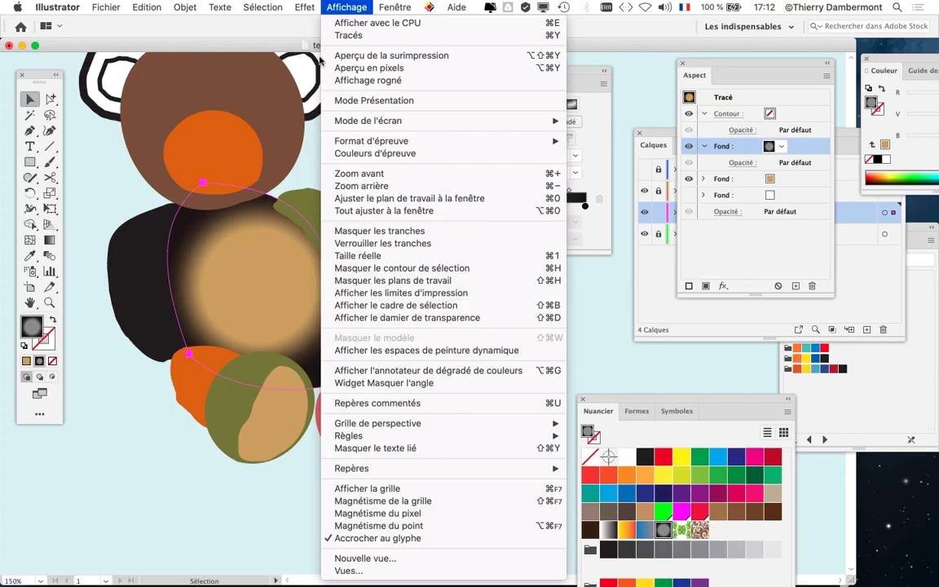
left_click(319, 5)
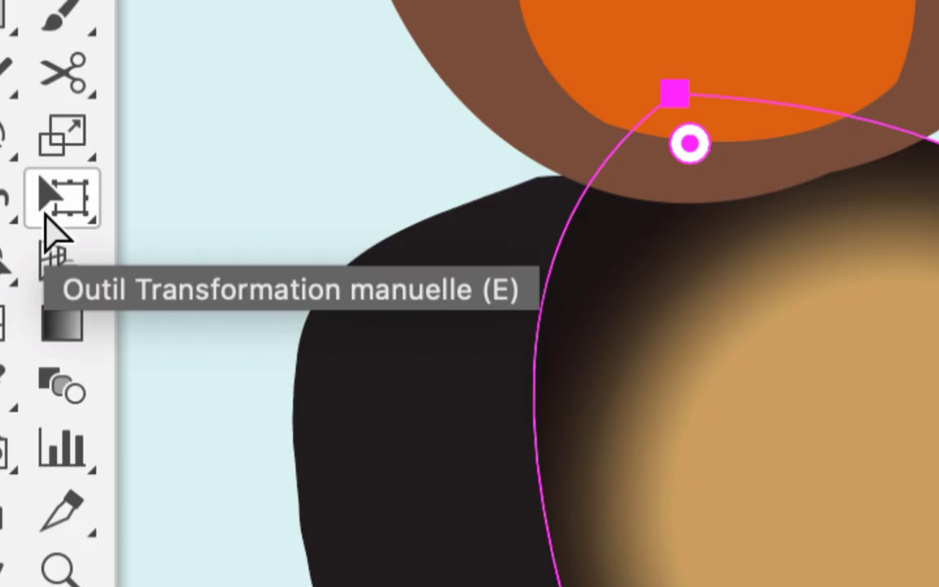
left_click(49, 214)
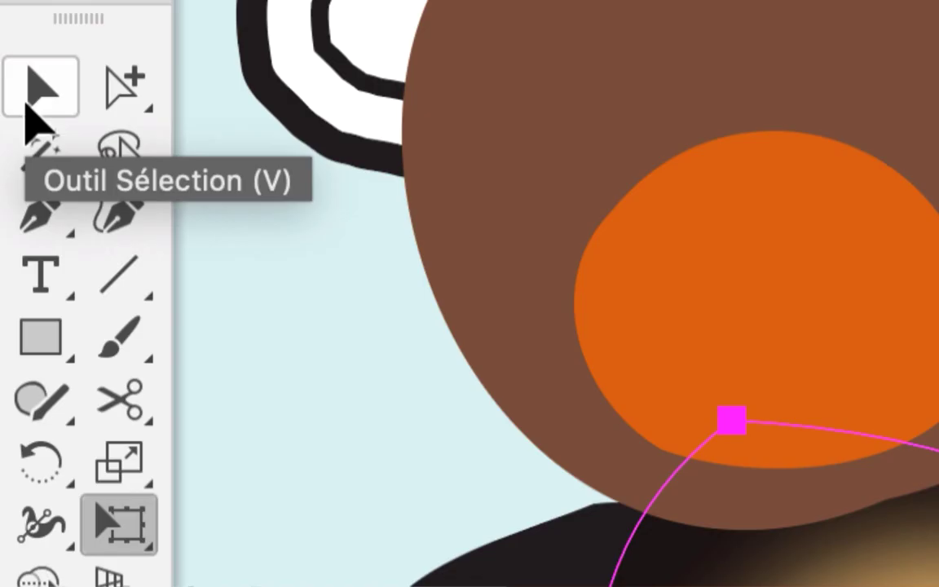
left_click(29, 100)
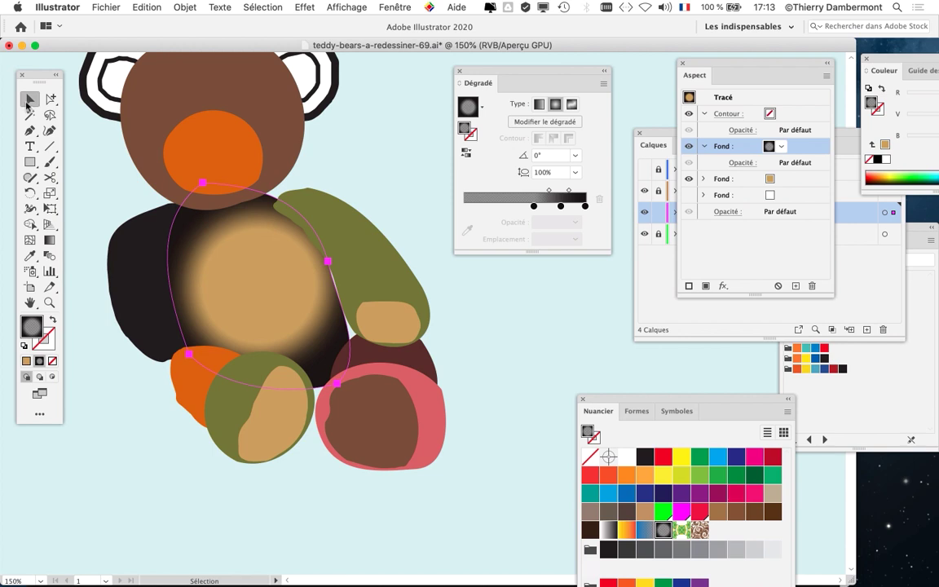
- Move the Dégradé panel beside the belly and examine the opacity and location of the first two gradient stops
left_click_drag(500, 73, 421, 121)
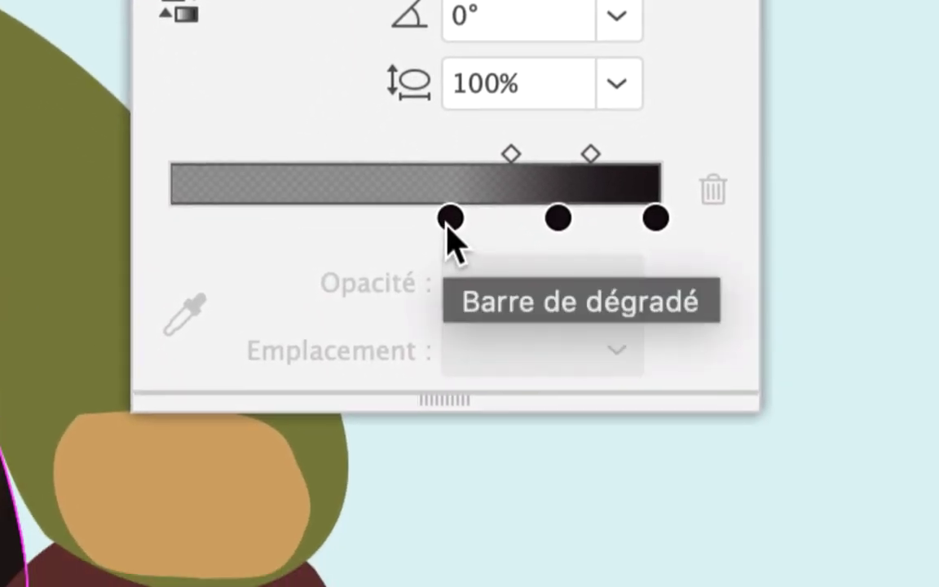
left_click(558, 463)
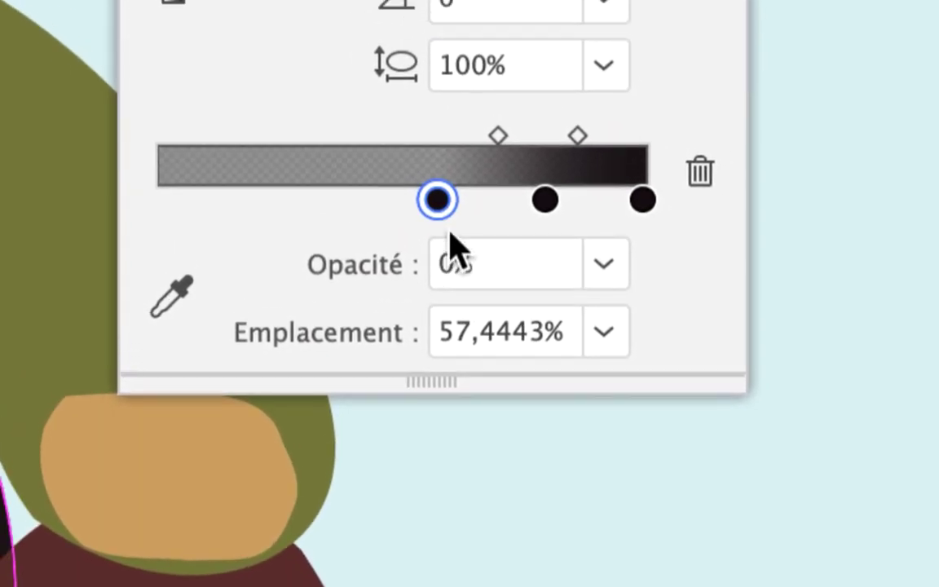
left_click(473, 225)
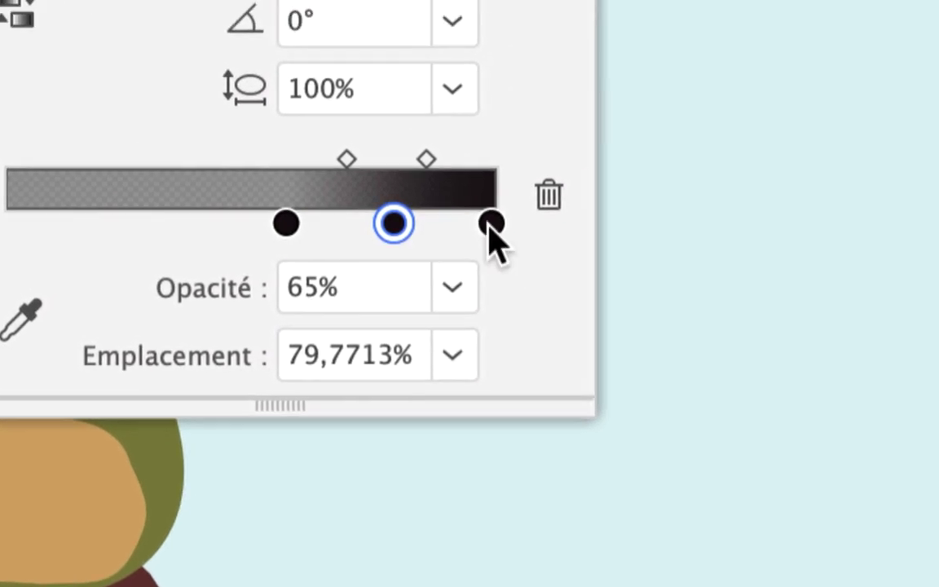
- Delete the outermost stop of the belly's gradient and spread the two remaining stops to 0% and 100%
left_click(490, 222)
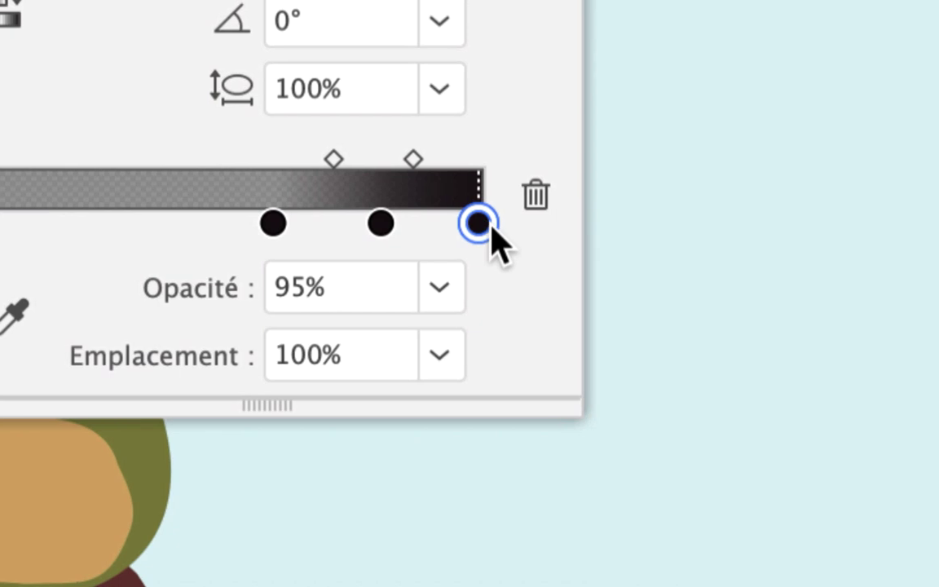
key("Delete")
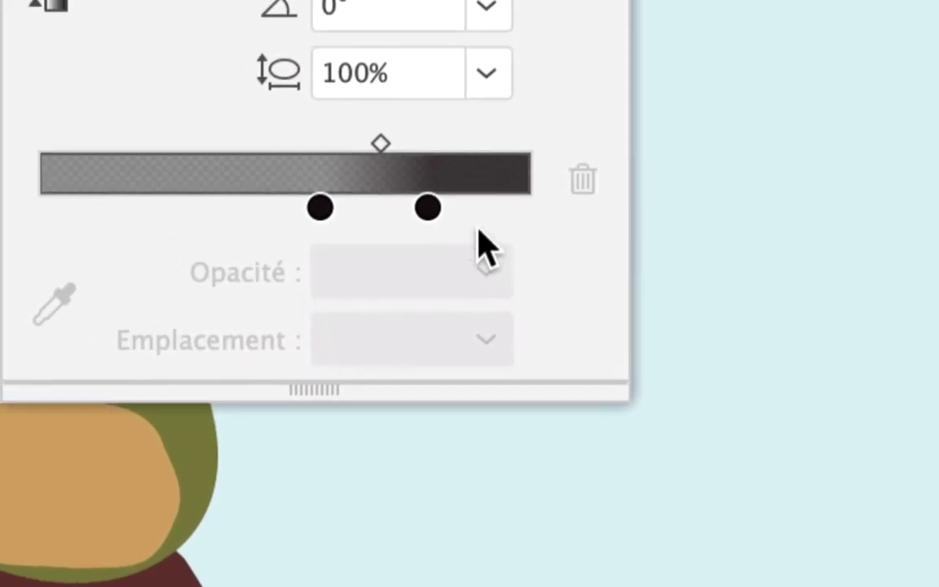
left_click_drag(362, 155, 442, 172)
left_click_drag(485, 228, 168, 230)
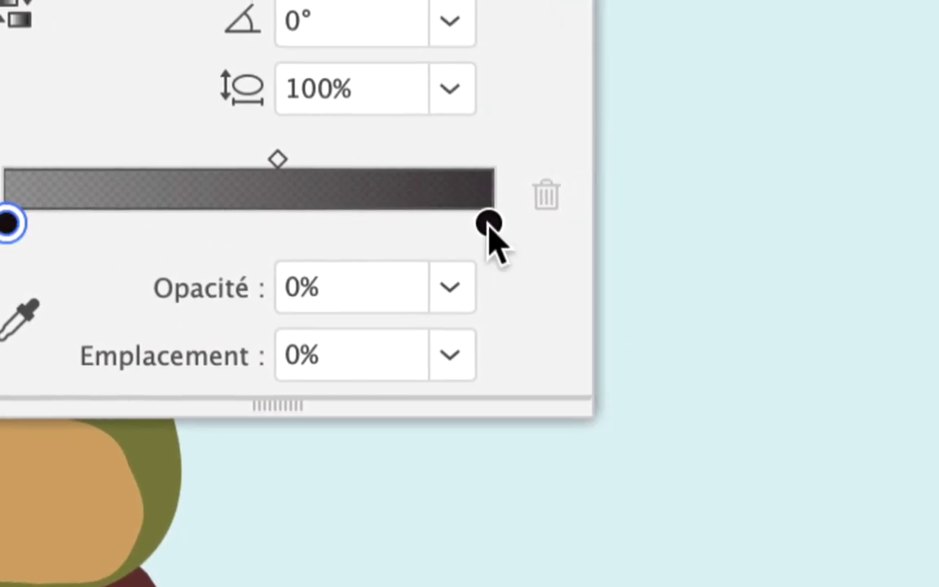
- Check the opacity of both remaining gradient stops
left_click(876, 230)
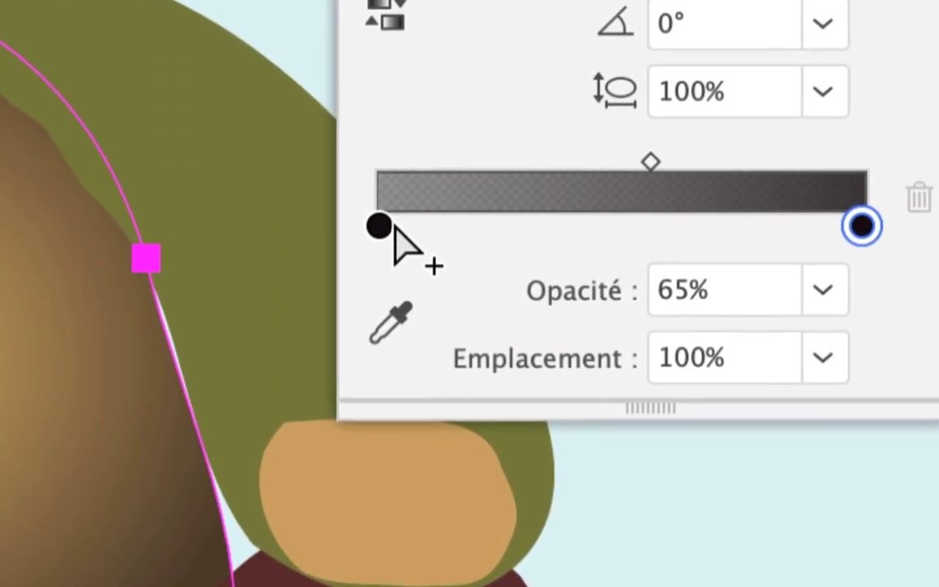
left_click(40, 220)
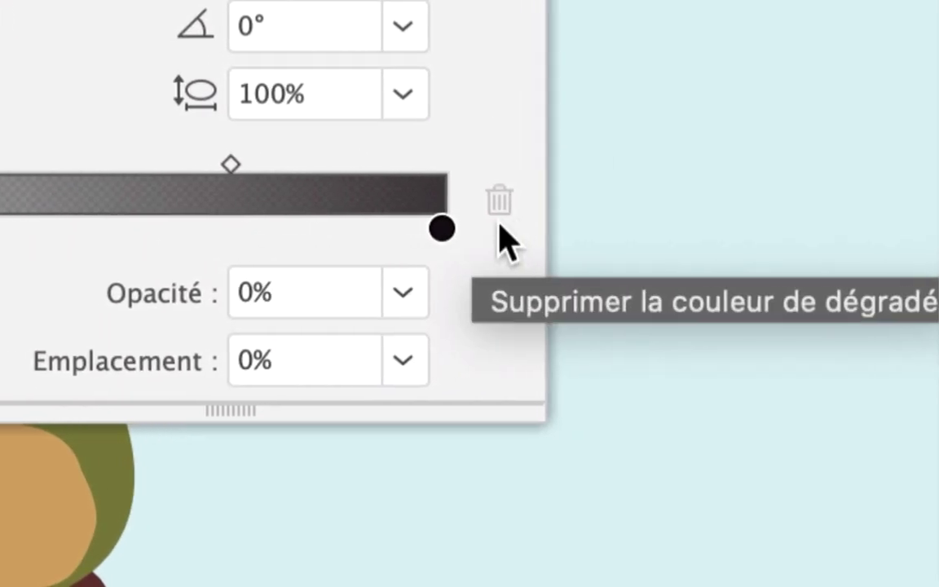
left_click(441, 229)
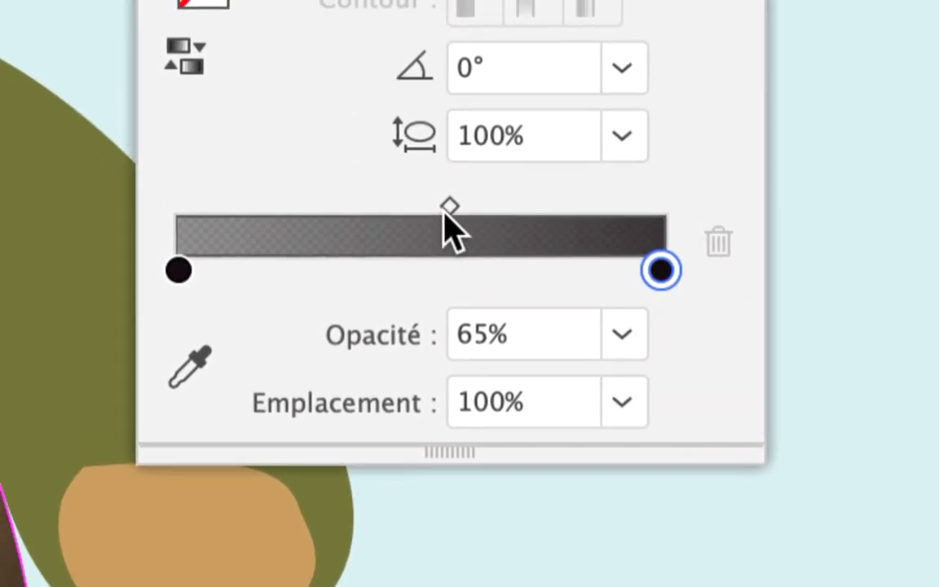
- Shift the midpoint of the belly's gradient to about 71% and move the Dégradé panel clear of the bear
left_click_drag(450, 208, 286, 209)
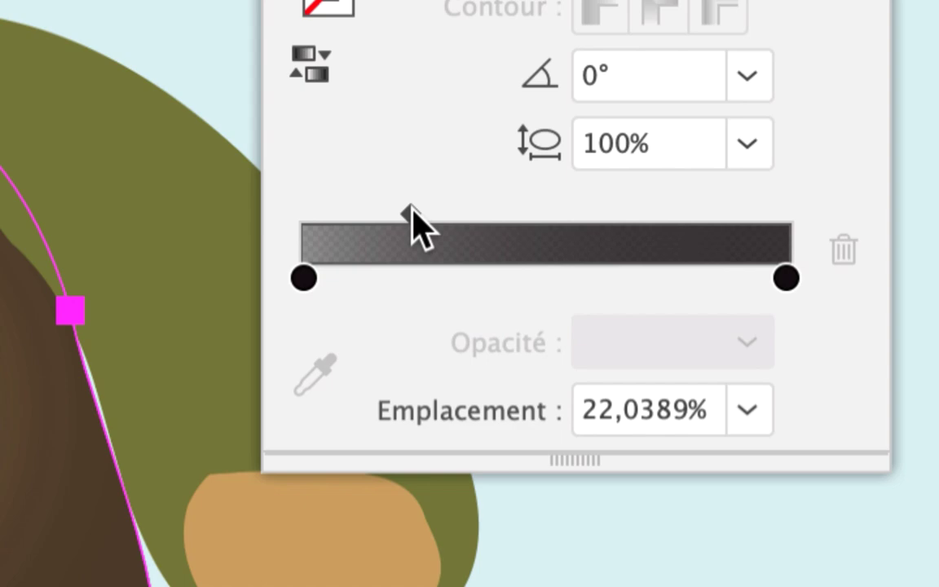
left_click_drag(413, 209, 621, 220)
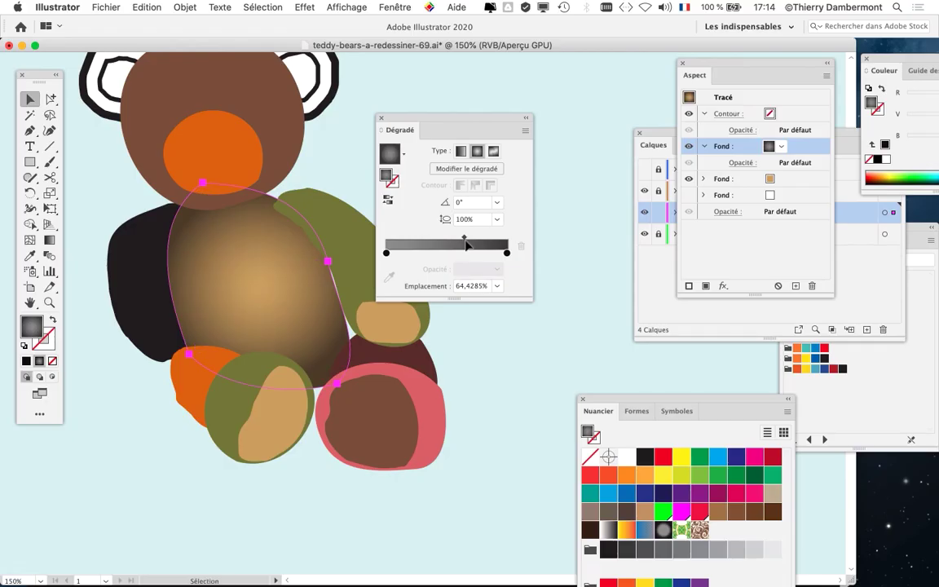
mouse_move(466, 244)
left_mouse_down()
mouse_move(481, 239)
mouse_move(426, 240)
mouse_move(472, 242)
left_mouse_up()
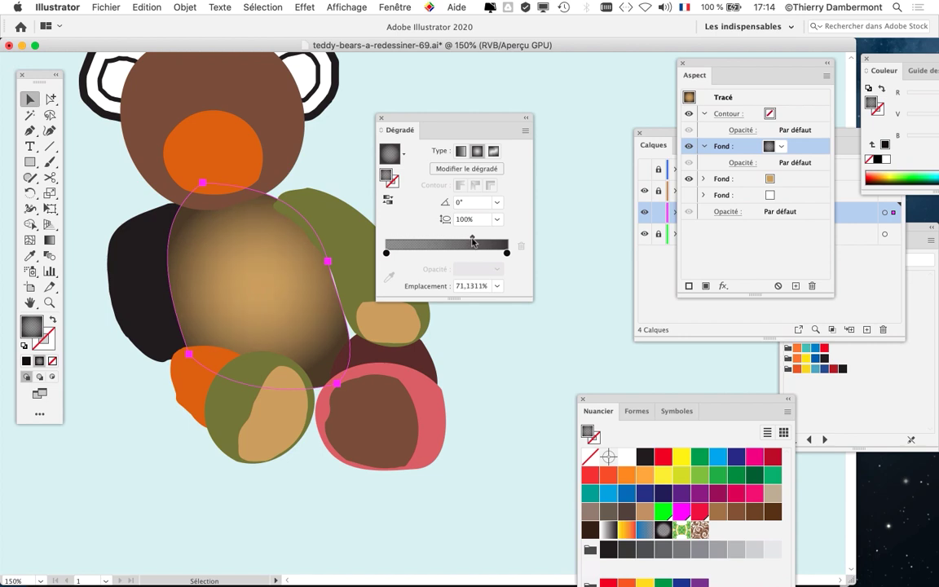
left_click_drag(471, 119, 524, 96)
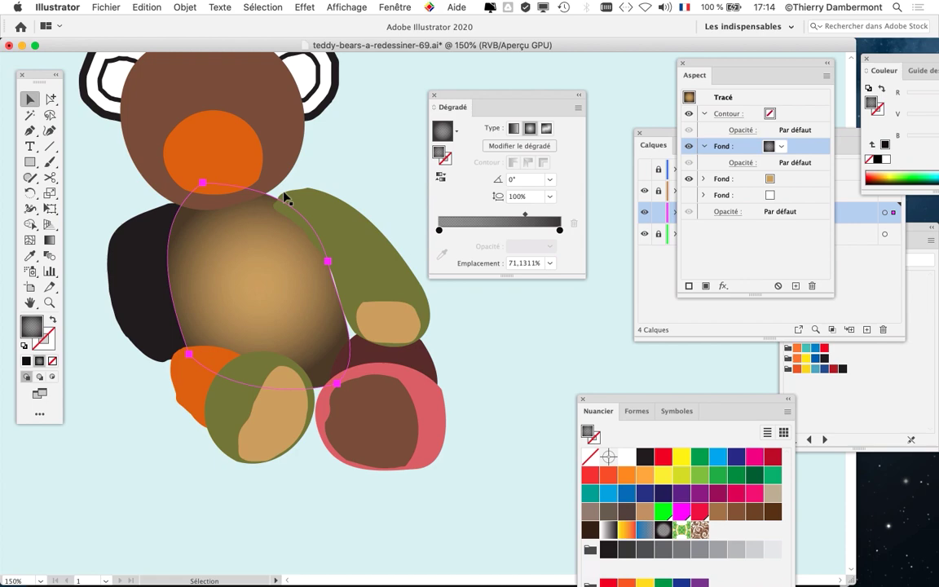
- Redraw the belly's radial gradient with the Gradient tool from its centre toward the green arm's paw, at about -15.8°
key("a")
left_click(48, 244)
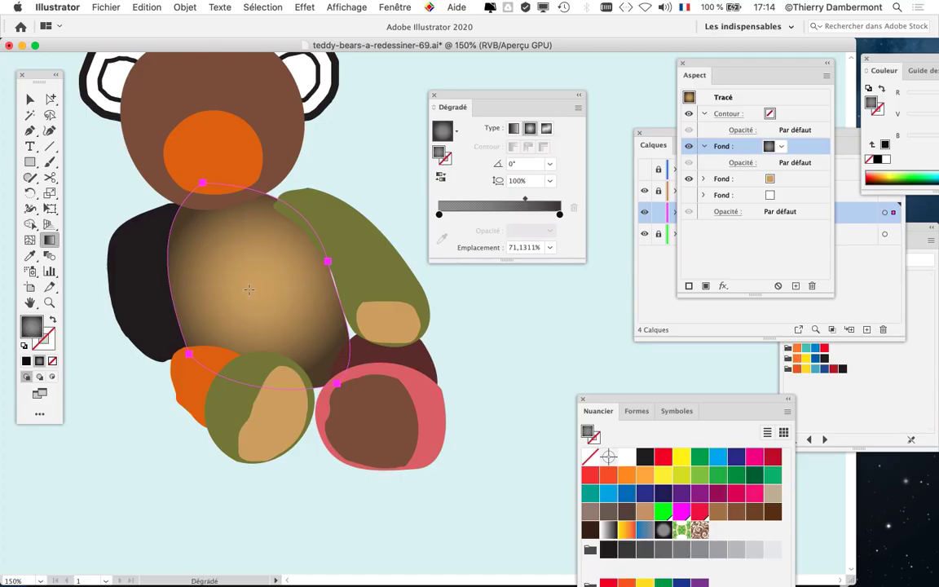
left_click_drag(249, 290, 360, 323)
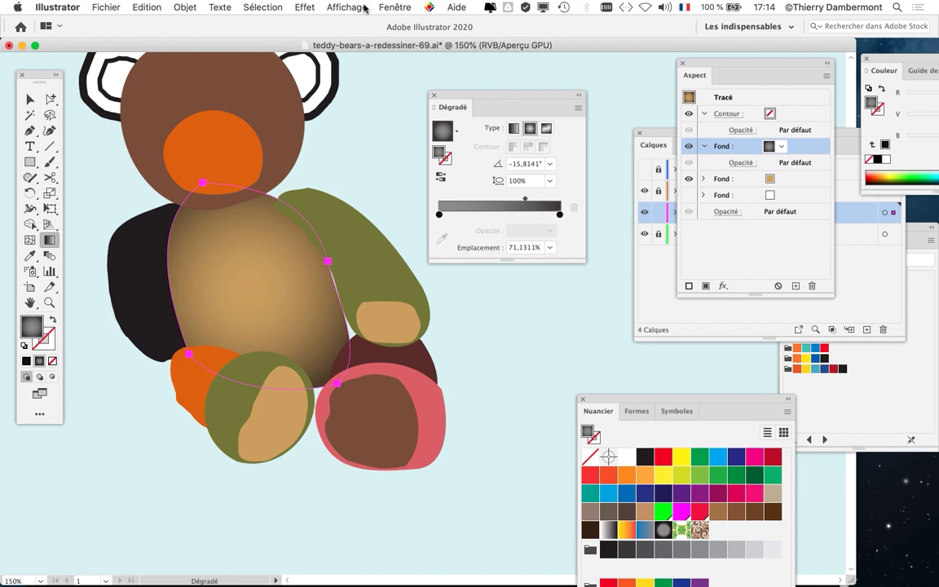
- Show the gradient annotator and redraw the belly's gradient upward toward the head at about 78.6°
left_click(355, 7)
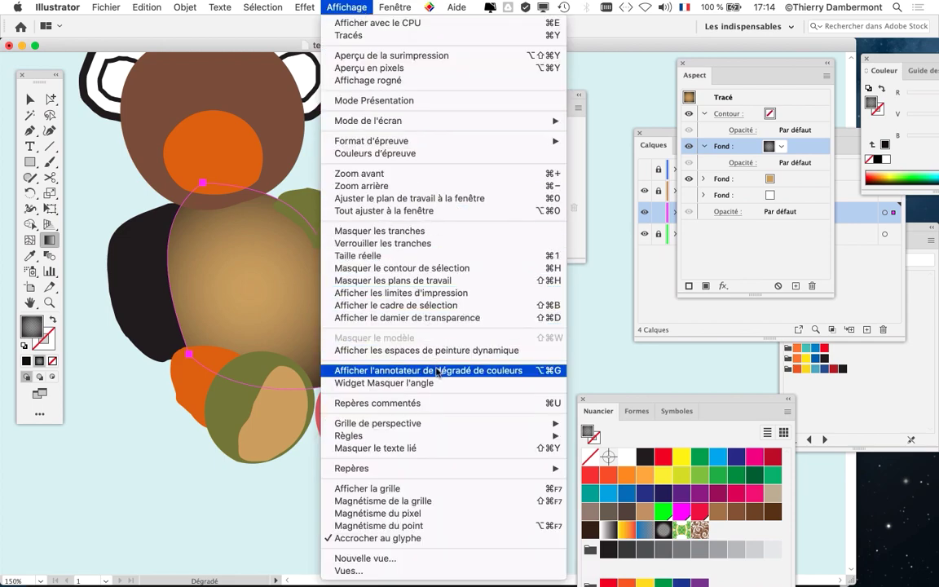
left_click(396, 371)
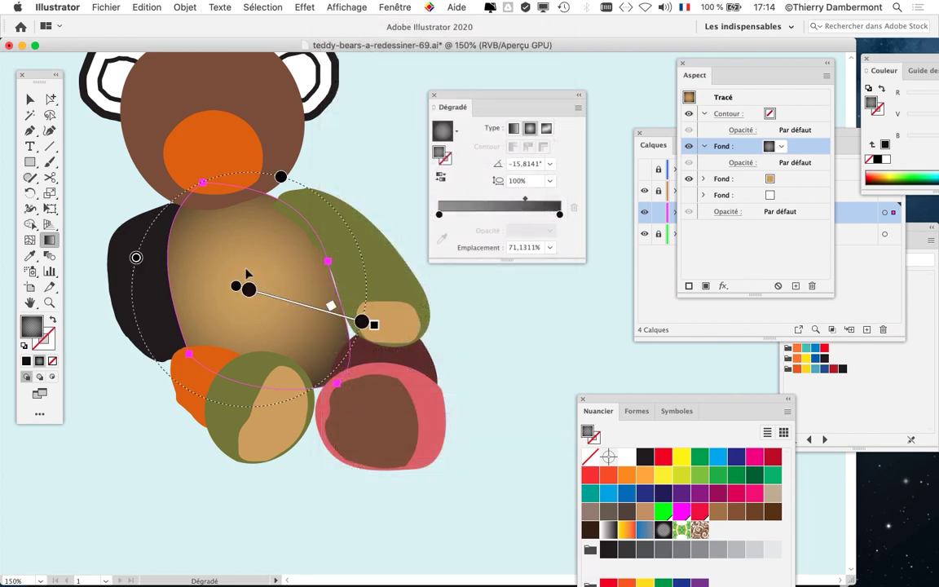
left_click_drag(248, 274, 277, 154)
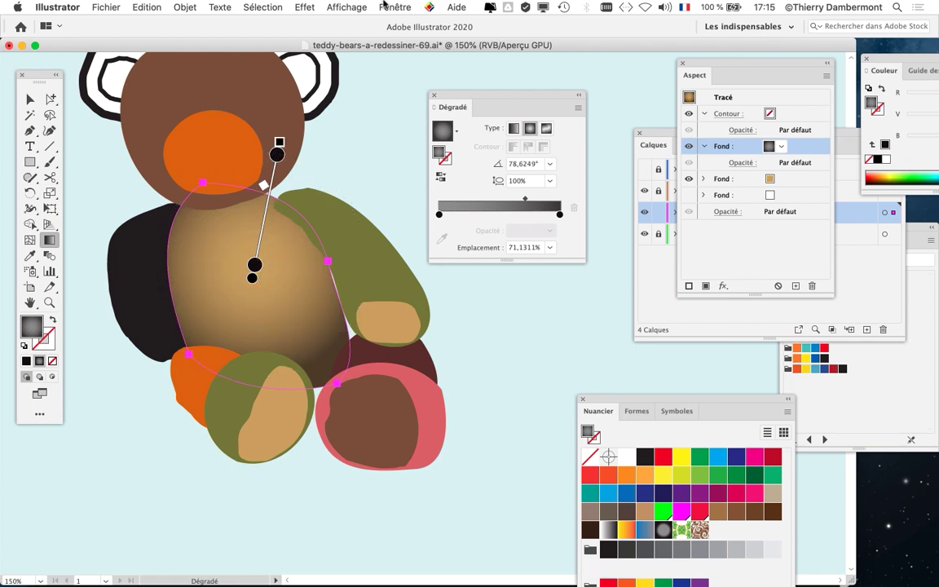
- Hide the gradient annotator on the belly
left_click(384, 7)
mouse_move(359, 7)
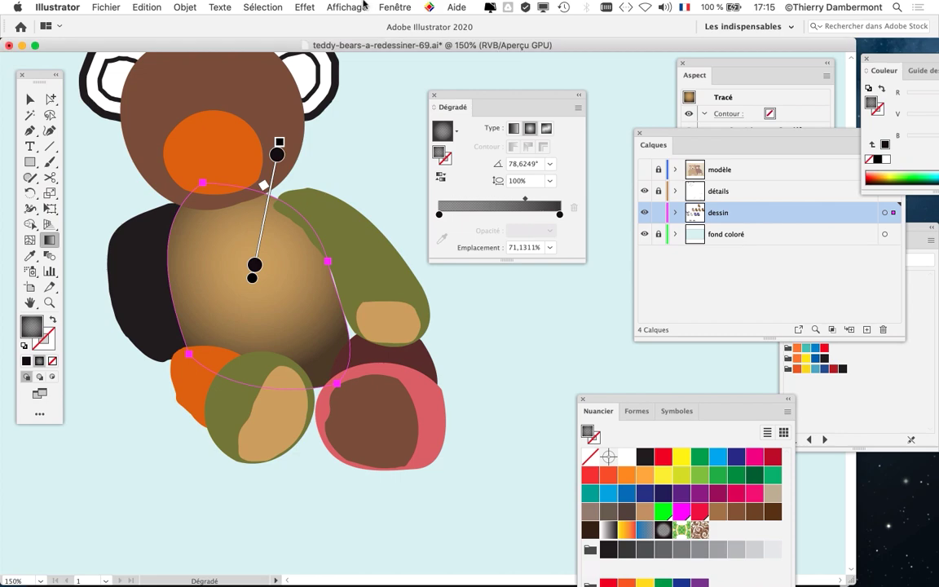
left_click(331, 6)
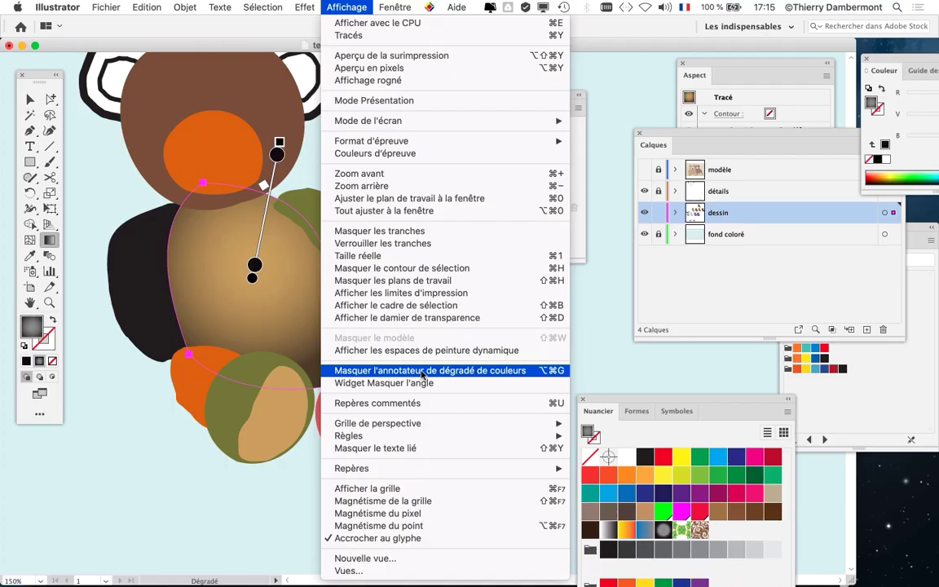
left_click(423, 371)
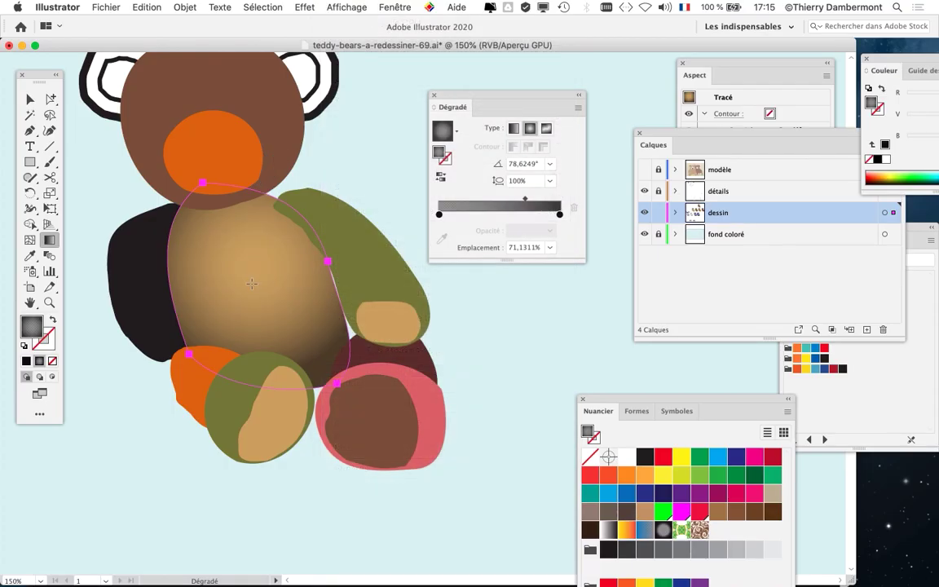
- Redraw the belly's gradient in several directions, ending at about 68.6°, and move its midpoint to about 85%
left_click_drag(236, 282, 316, 307)
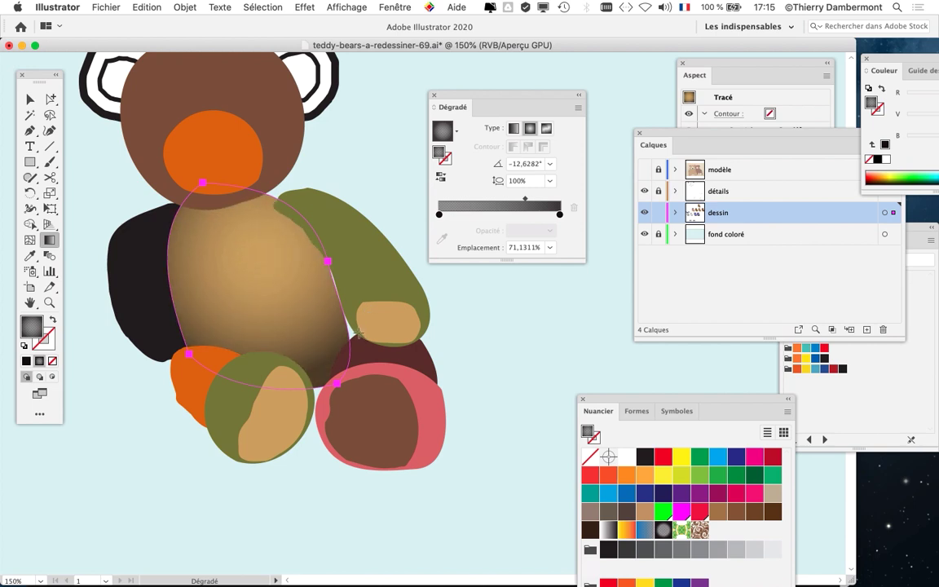
left_click_drag(359, 333, 358, 333)
left_click_drag(217, 309, 338, 204)
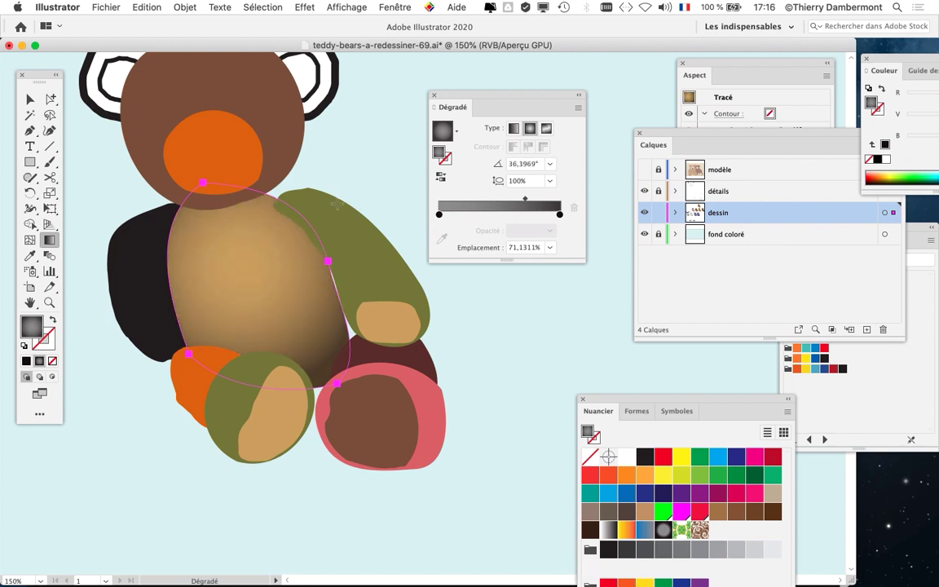
left_click(268, 268)
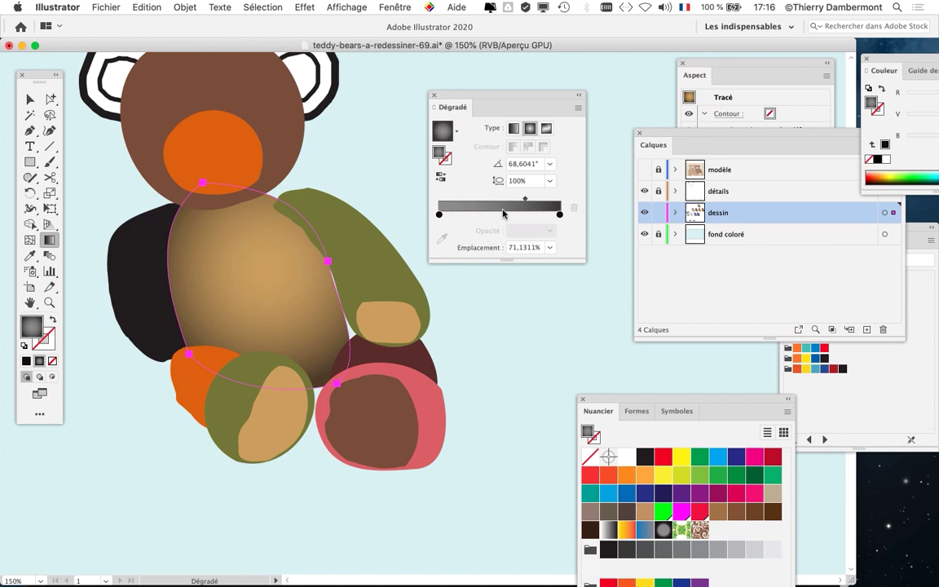
mouse_move(525, 198)
left_mouse_down()
mouse_move(508, 201)
mouse_move(541, 202)
left_mouse_up()
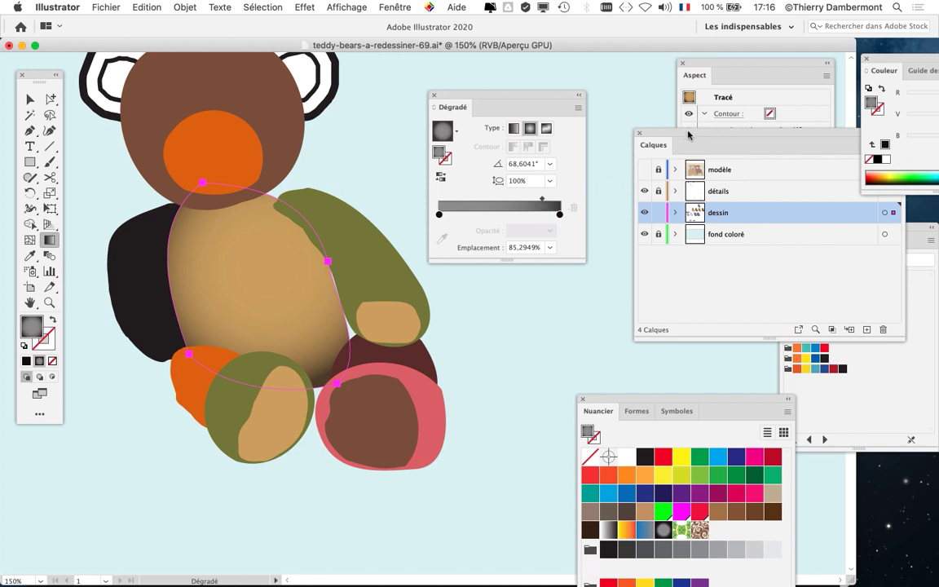
- Move the Calques panel over the bear's feet and bring the Aspect panel to the front
left_click_drag(689, 137, 160, 448)
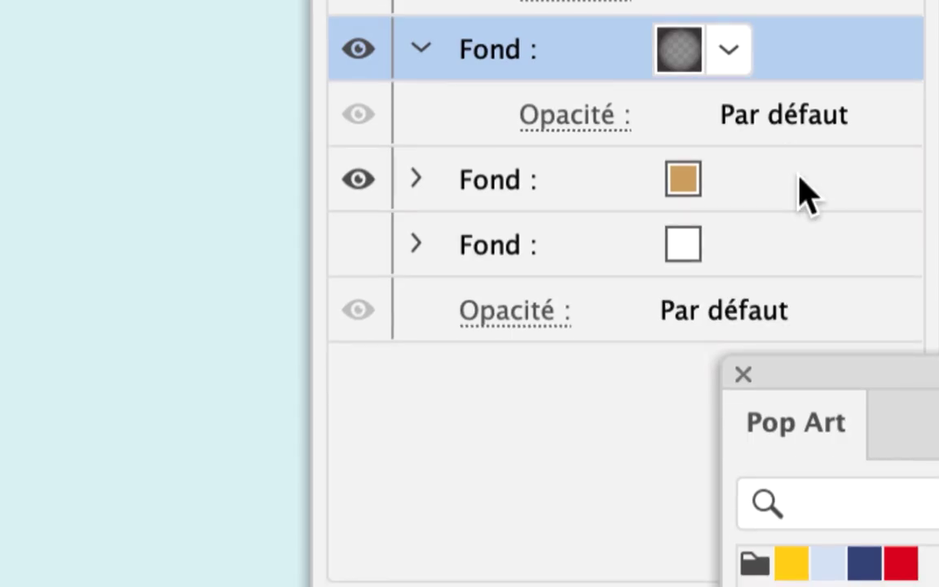
left_click(799, 178)
left_click(777, 65)
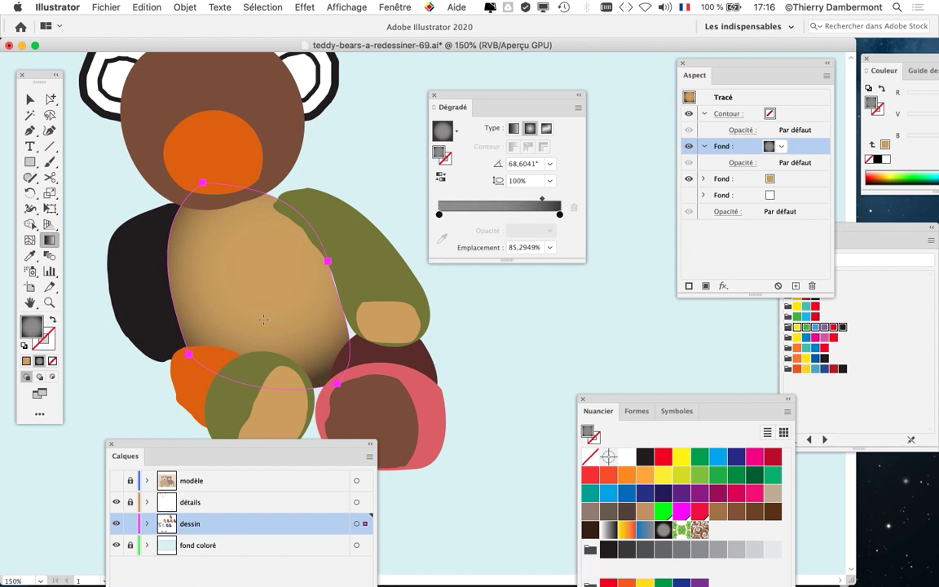
- Redraw the belly's gradient, ending at about 63°, and move the Dégradé panel further from the bear
left_click_drag(252, 297, 273, 206)
scroll(337, 335, "down", 1)
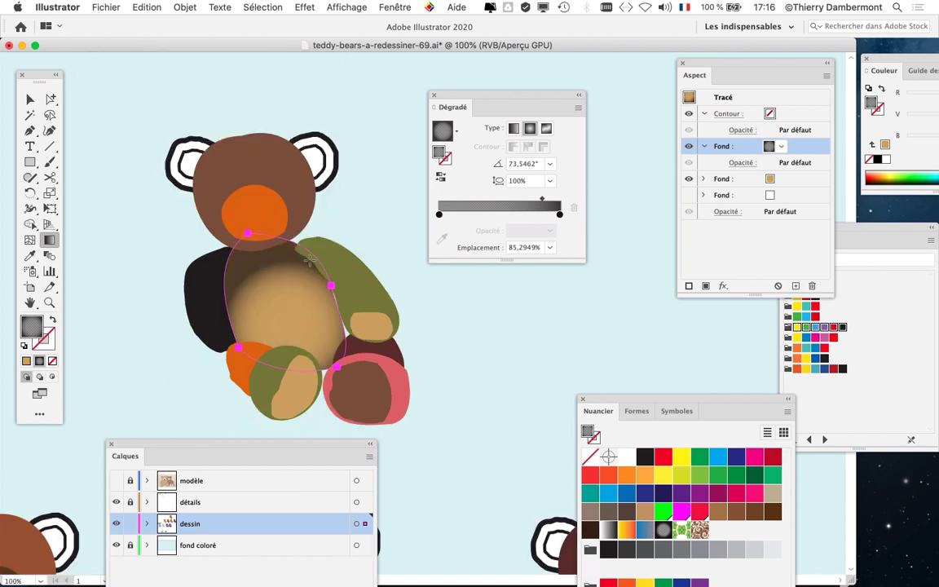
mouse_move(282, 291)
left_mouse_down()
mouse_move(310, 225)
mouse_move(311, 236)
left_mouse_up()
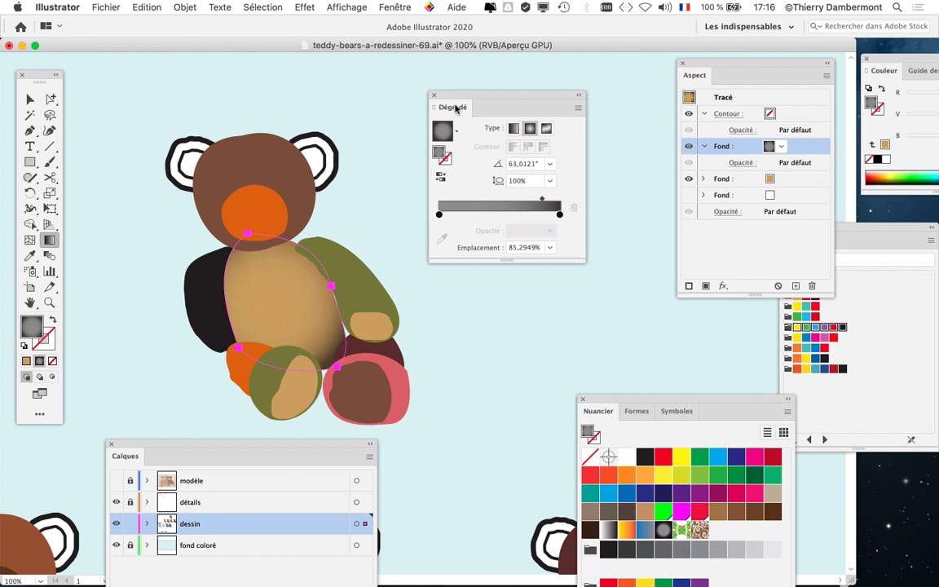
left_click_drag(471, 94, 533, 82)
- Save the document as a new version named teddy-bears-a-redessiner-70.ai in the teddy bear 18 folder
left_click(105, 7)
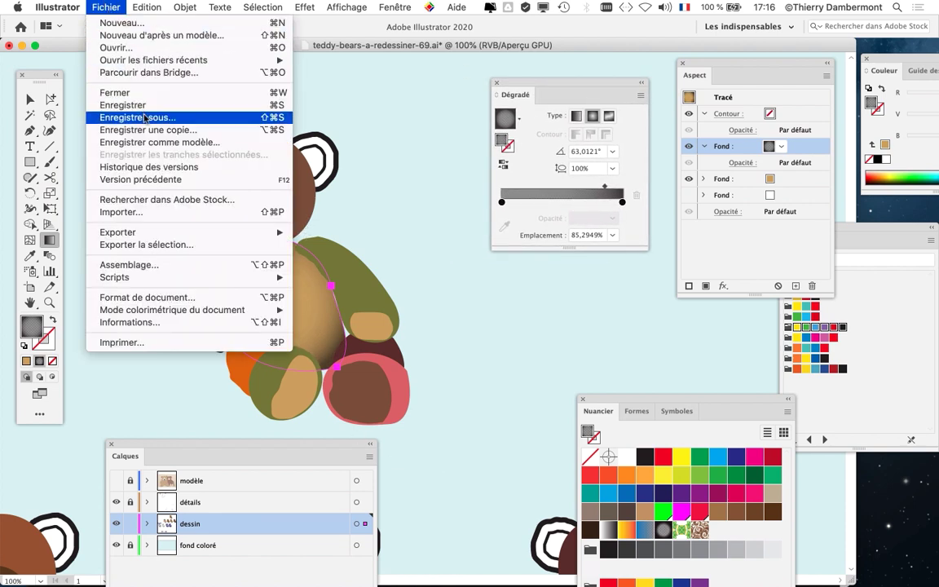
left_click(145, 118)
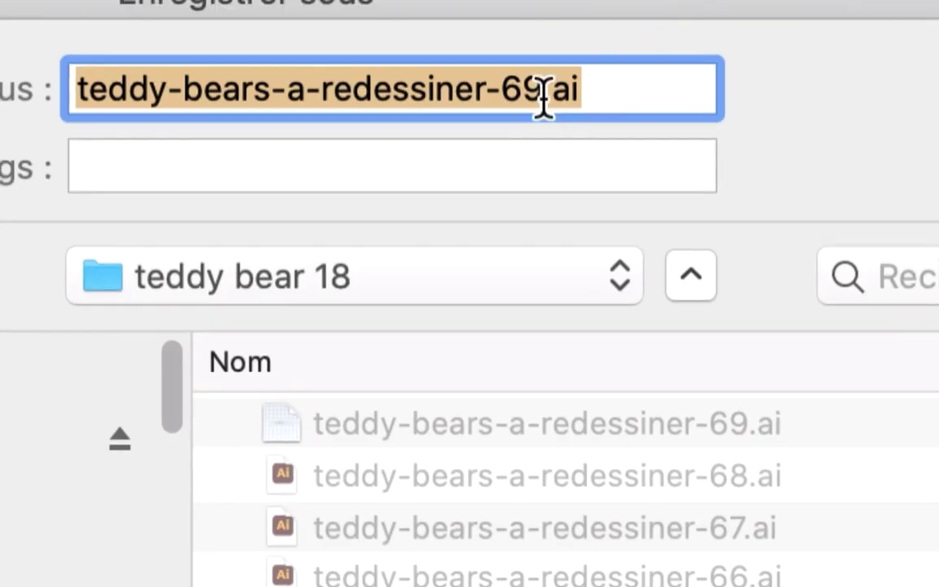
left_click_drag(535, 82, 500, 93)
type("70")
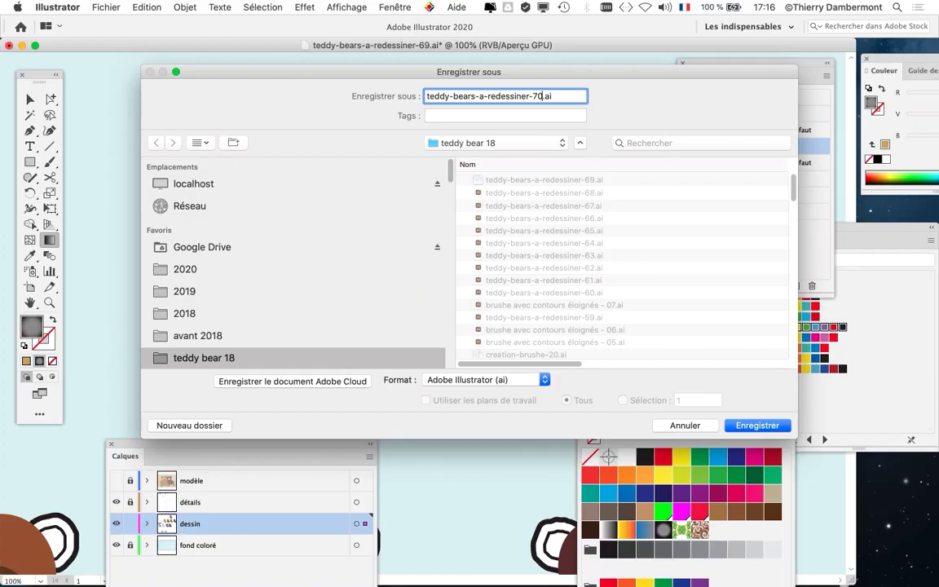
key("Return")
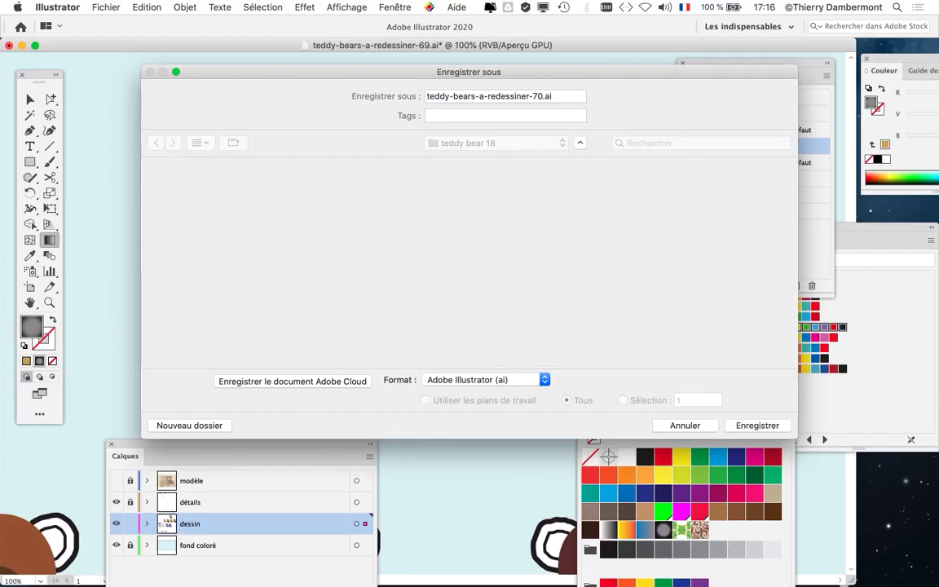
key("Return")
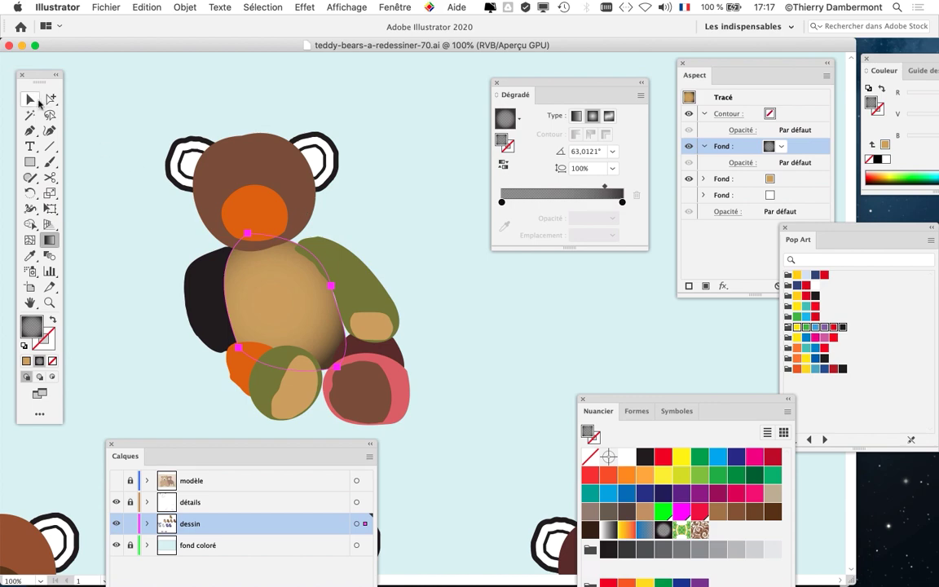
- Select the bear's head, move the Dégradé and Aspect panels to free the space beside the bear, and deselect the head
left_click(31, 99)
left_click(260, 140)
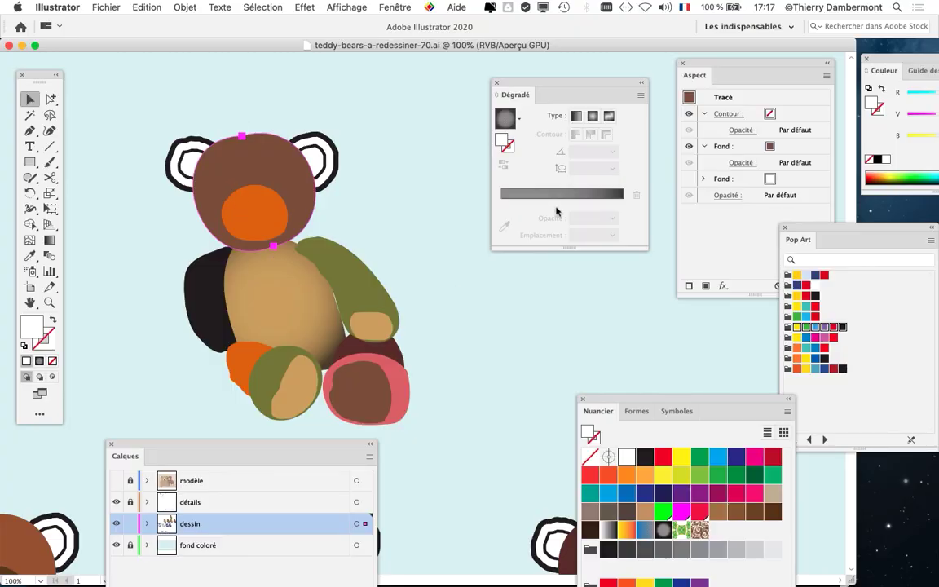
left_click_drag(576, 84, 416, 17)
left_click_drag(703, 73, 549, 114)
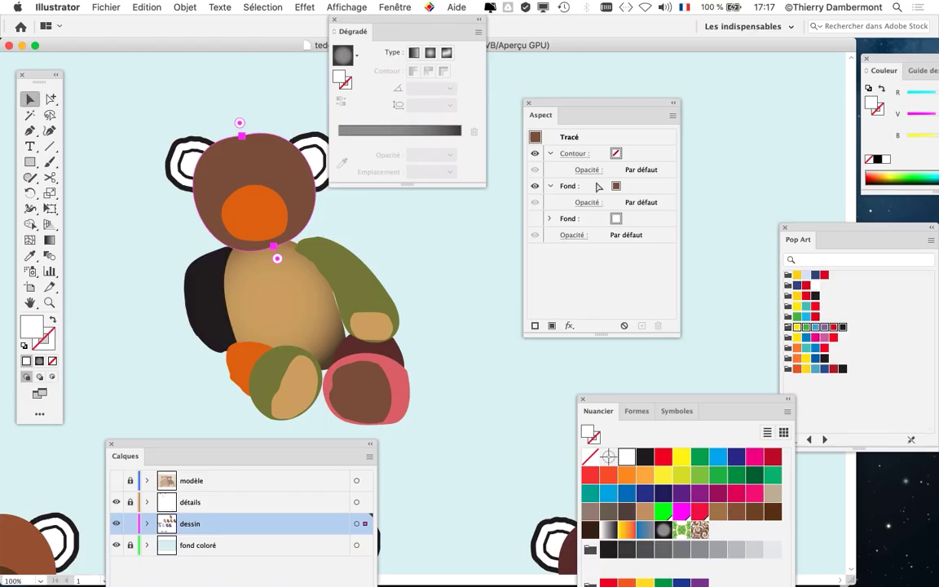
left_click_drag(600, 111, 731, 164)
left_click(450, 265)
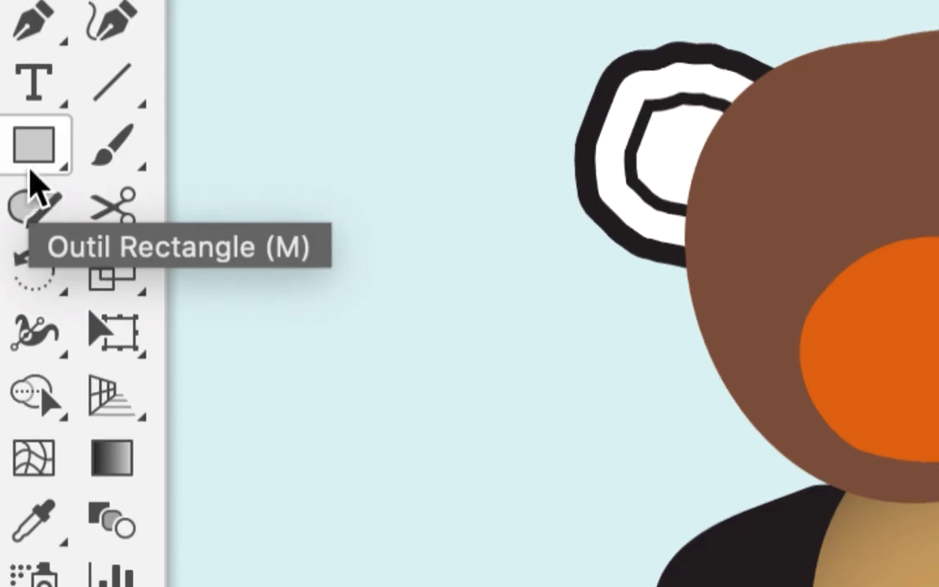
- Draw a wide rectangle beside the bear and fill it with the grey transparent radial gradient
left_click(28, 168)
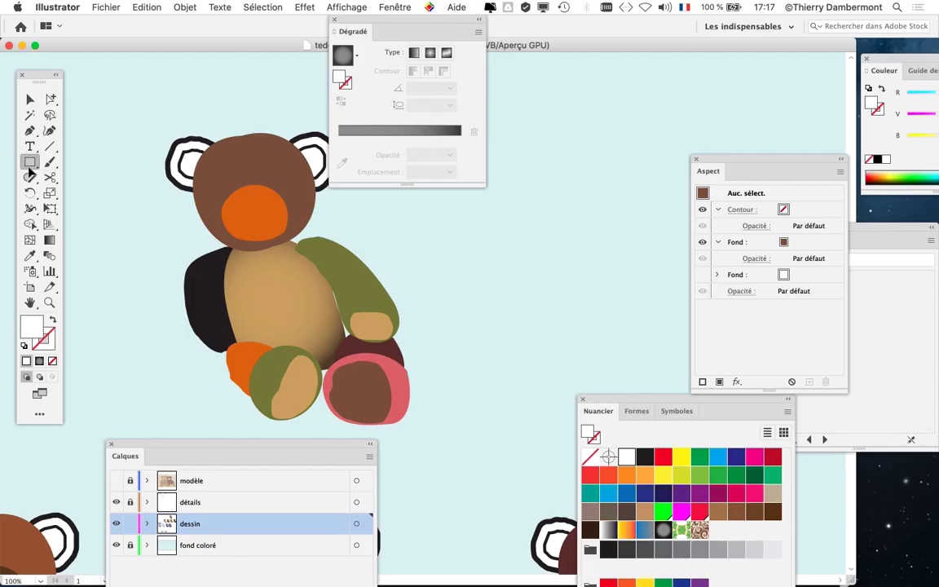
left_click_drag(487, 204, 573, 269)
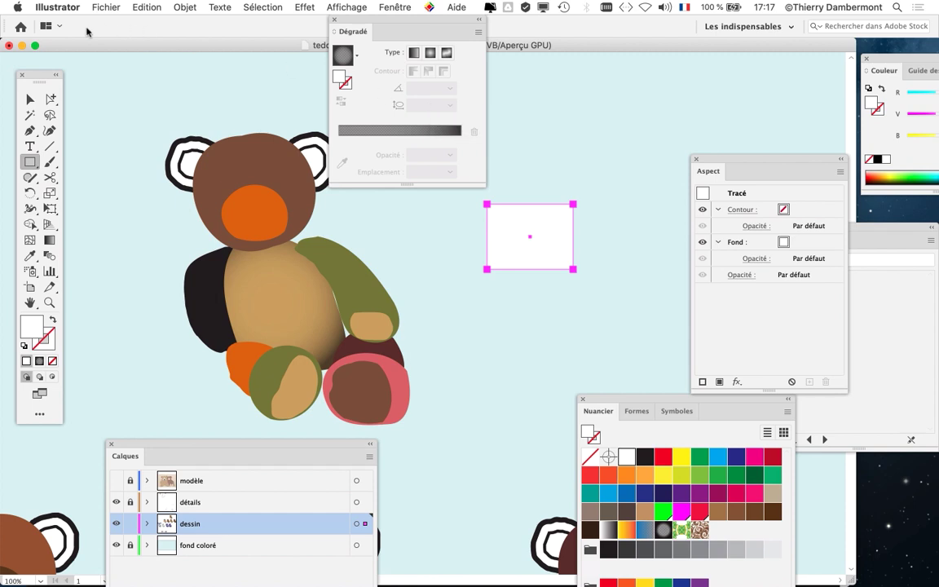
left_click_drag(27, 74, 331, 89)
left_click_drag(399, 92, 613, 26)
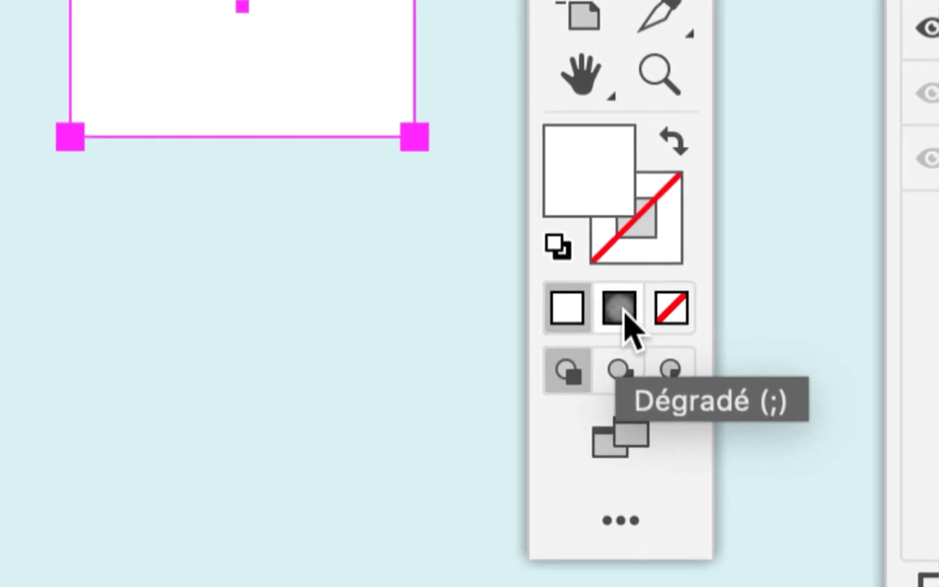
left_click(619, 310)
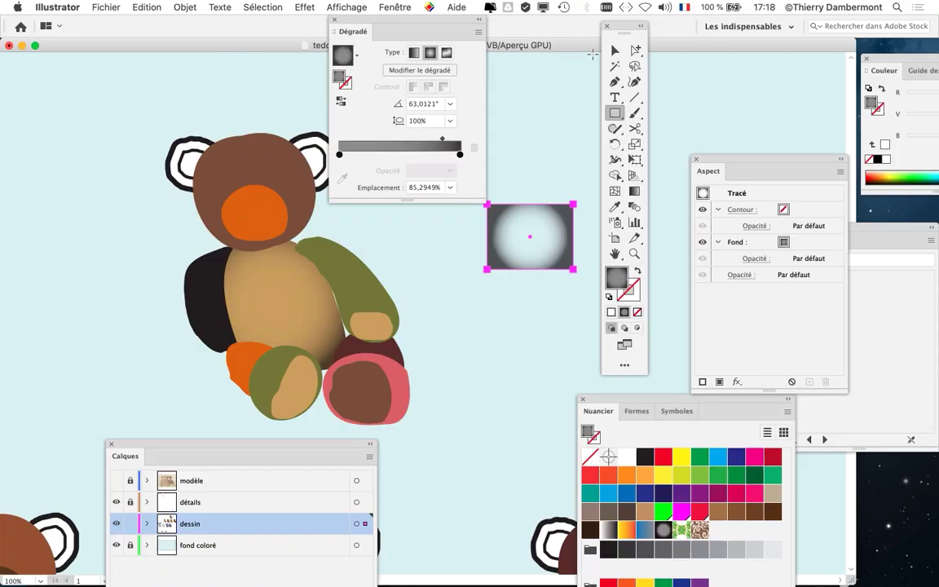
- Take up the head's appearance, draw a tall rectangle below the first one, and fill it with the grey radial gradient
key("v")
left_click(267, 169)
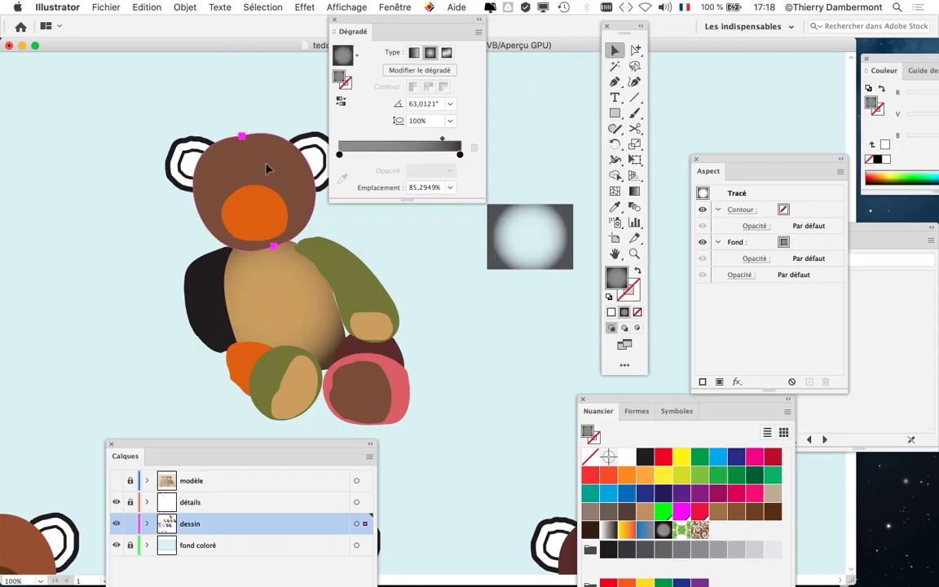
left_click(616, 114)
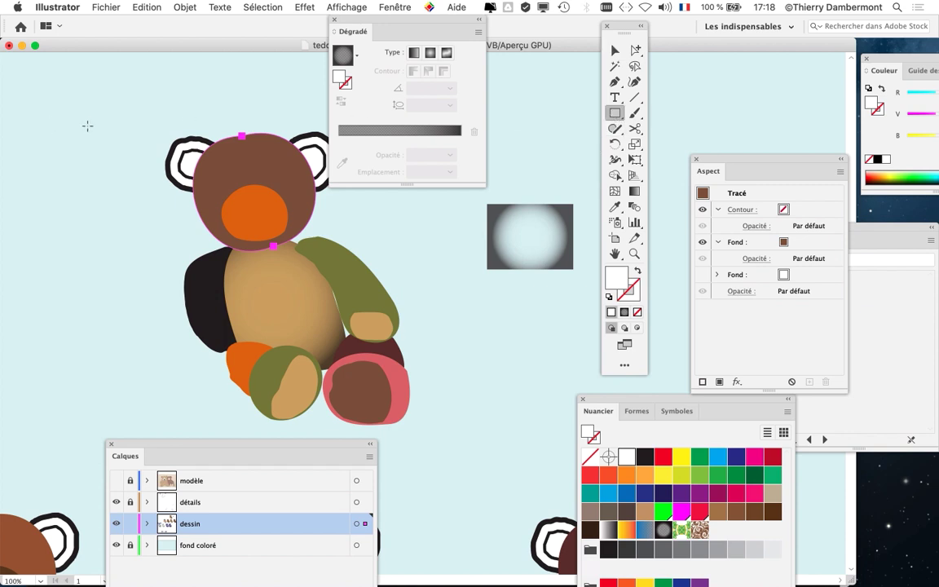
left_click_drag(497, 297, 559, 401)
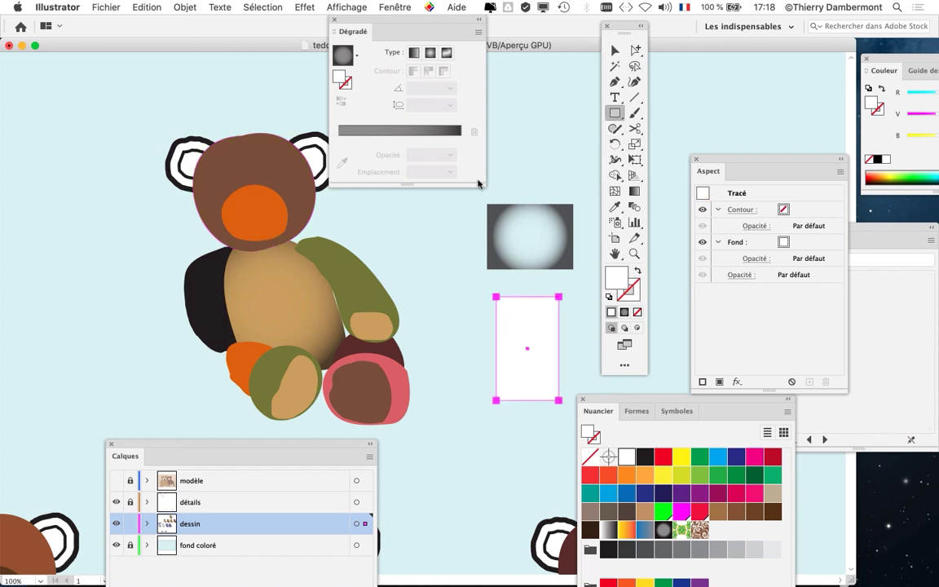
left_click(344, 56)
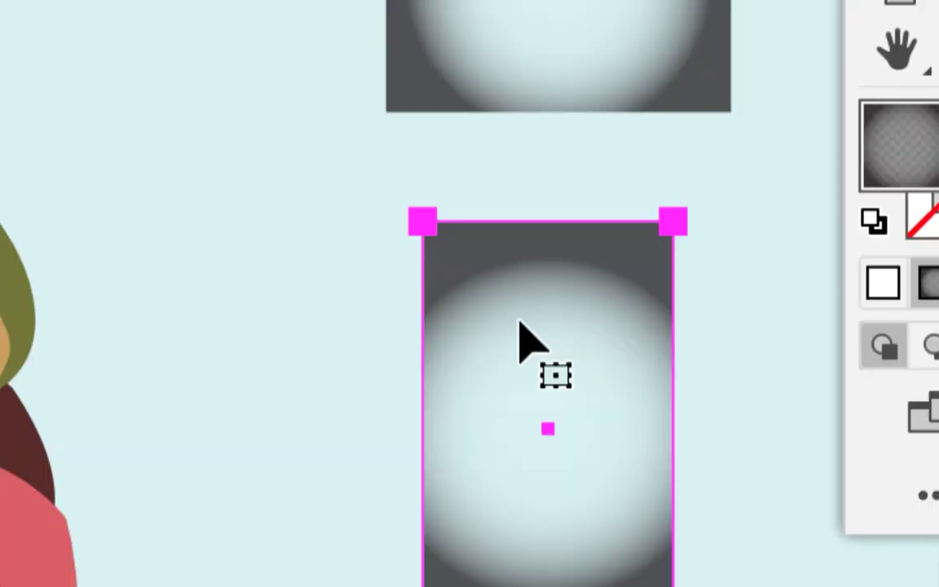
key("g")
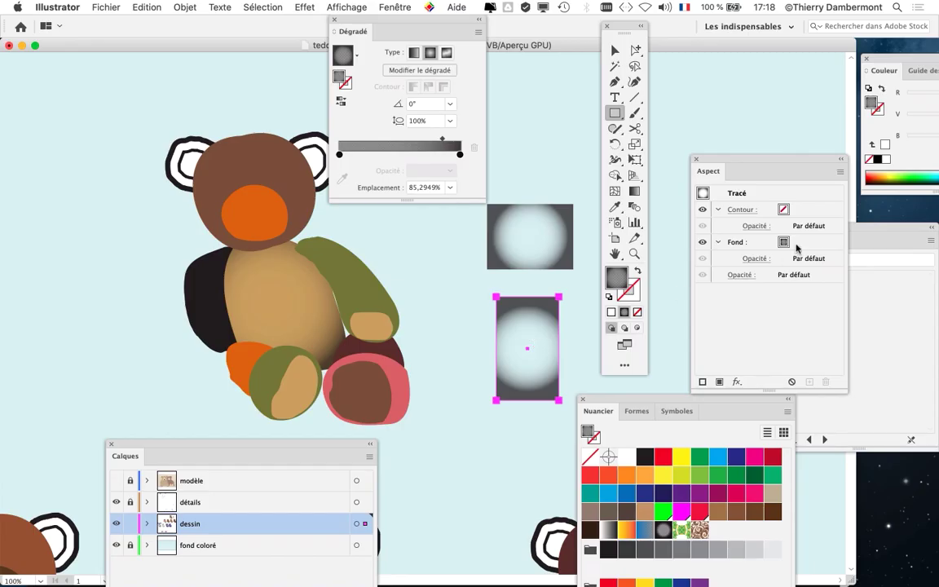
- Select the tall rectangle's fill in the Aspect panel and move the Aspect, tools and Dégradé panels away from the rectangles
left_click_drag(745, 163, 723, 83)
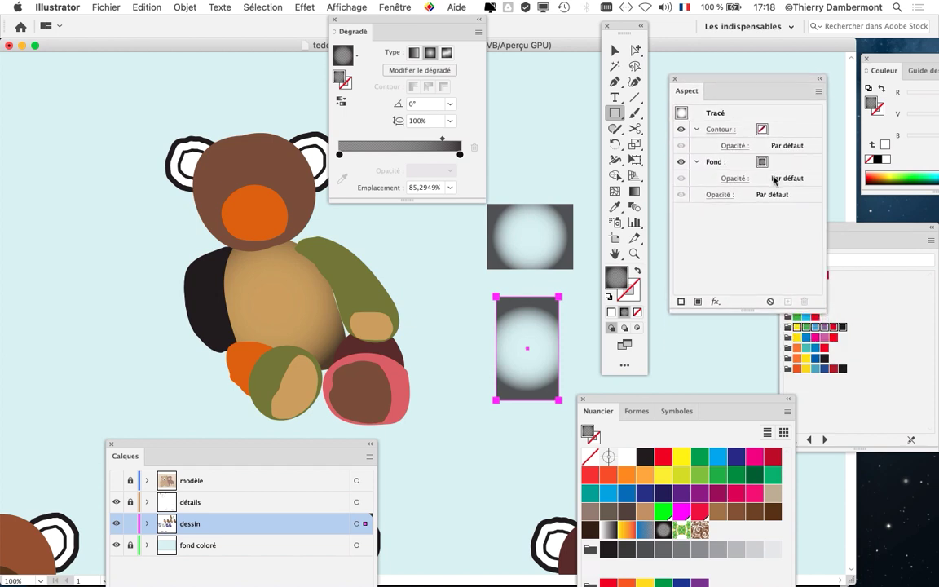
left_click(741, 163)
left_click(744, 131)
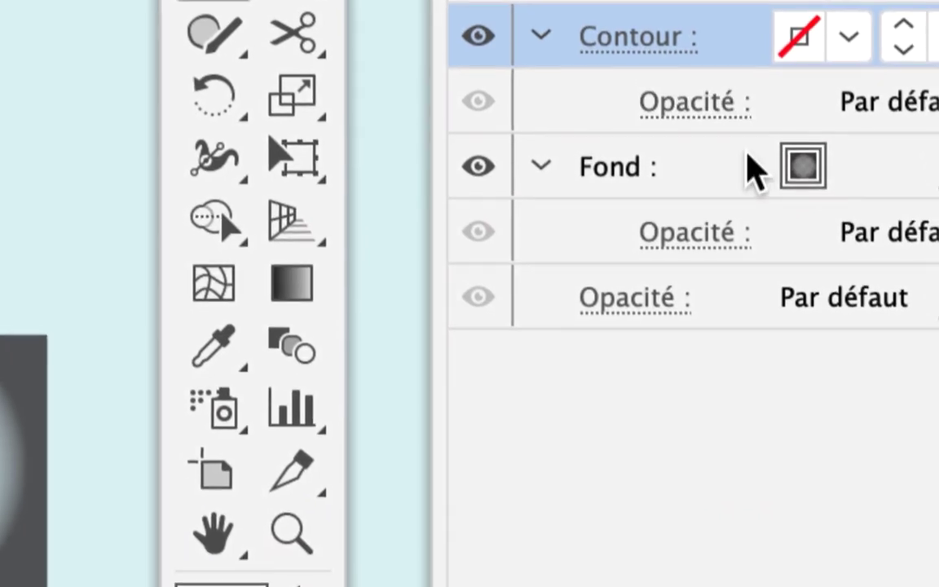
left_click(758, 254)
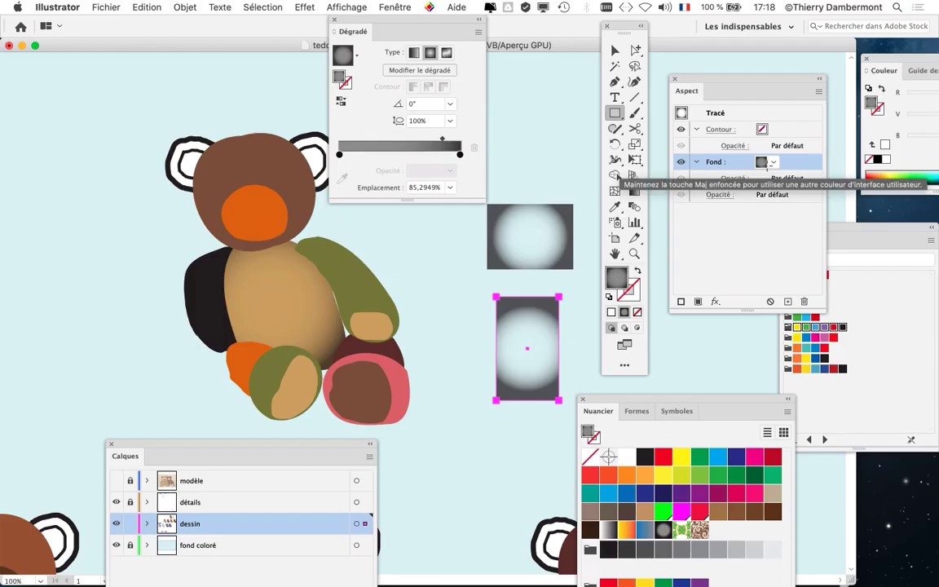
left_click_drag(617, 27, 81, 108)
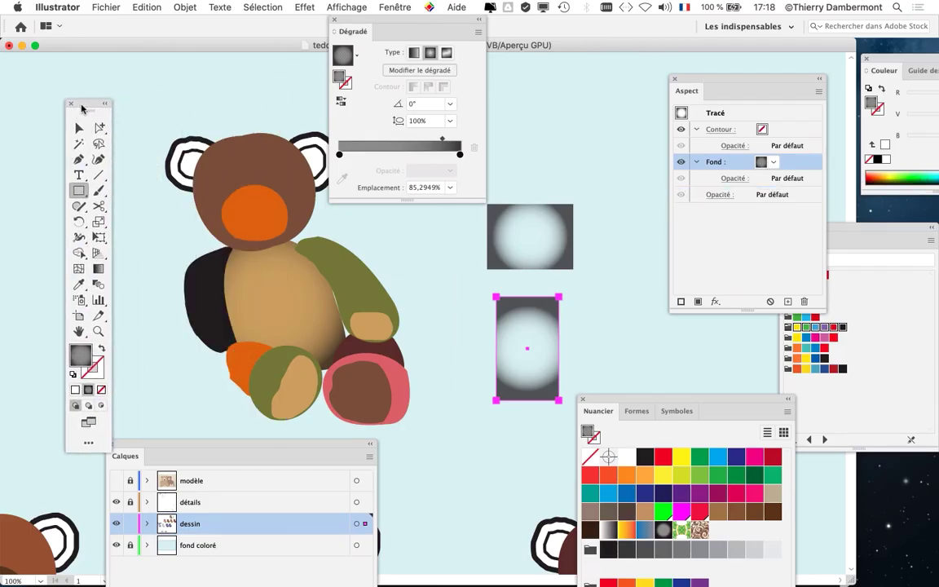
left_click_drag(367, 16, 168, 356)
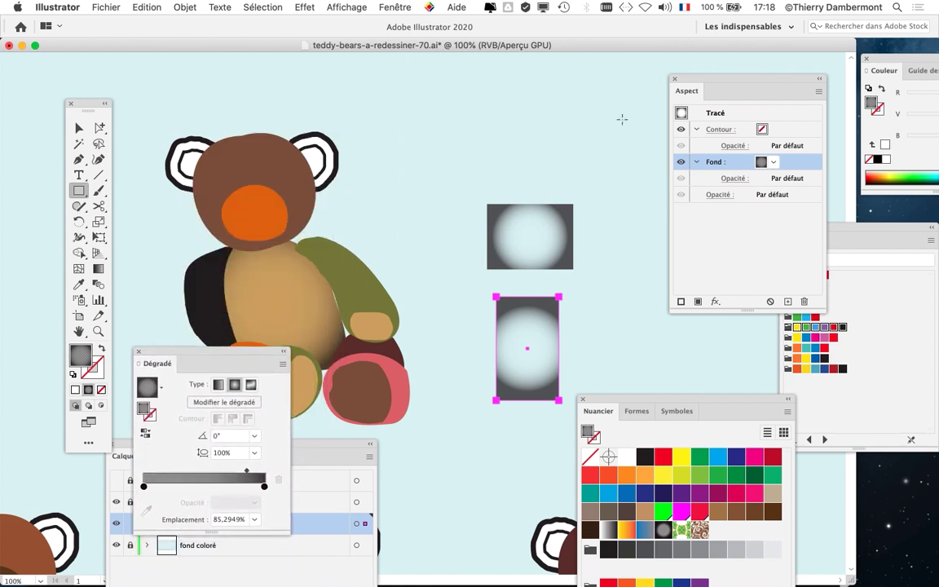
- Show the Styles graphiques panel, reduce its height and place it near the gradient rectangles
left_click_drag(433, 188, 398, 131)
left_click(395, 6)
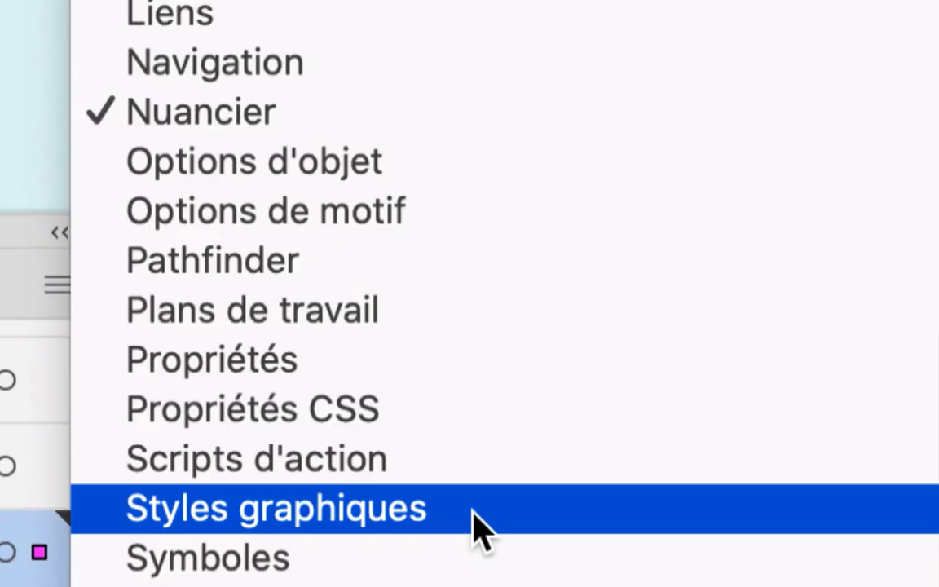
left_click(481, 526)
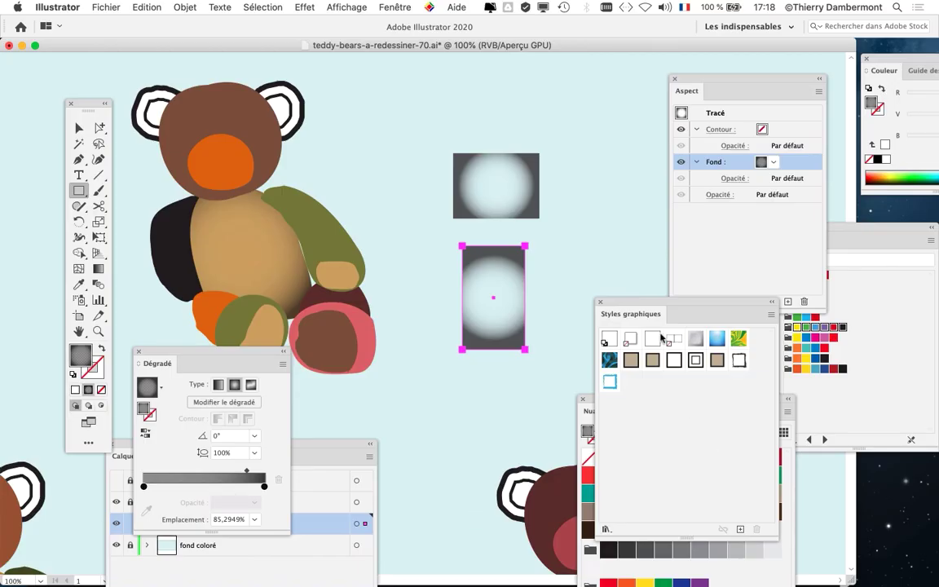
left_click_drag(643, 306, 388, 26)
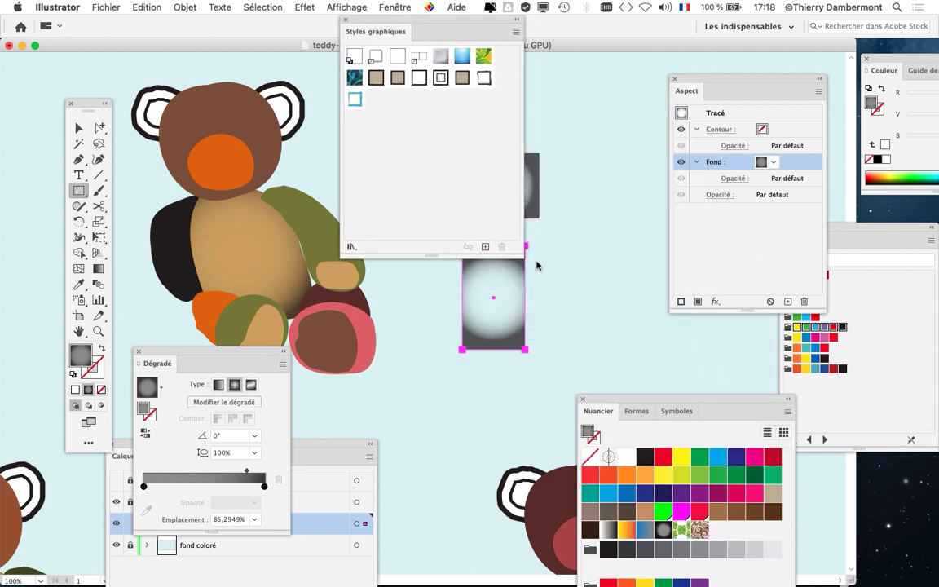
left_click_drag(519, 256, 518, 163)
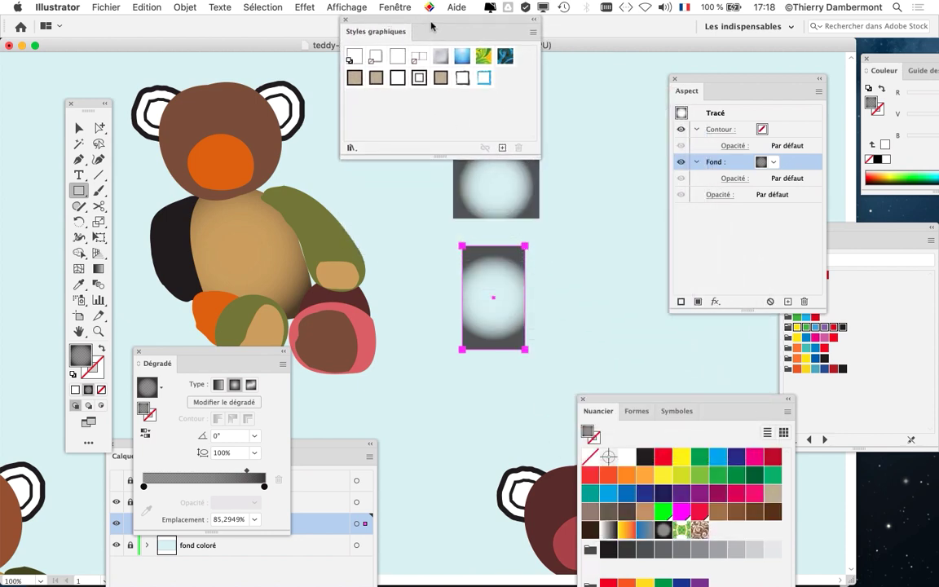
left_click_drag(389, 24, 455, 67)
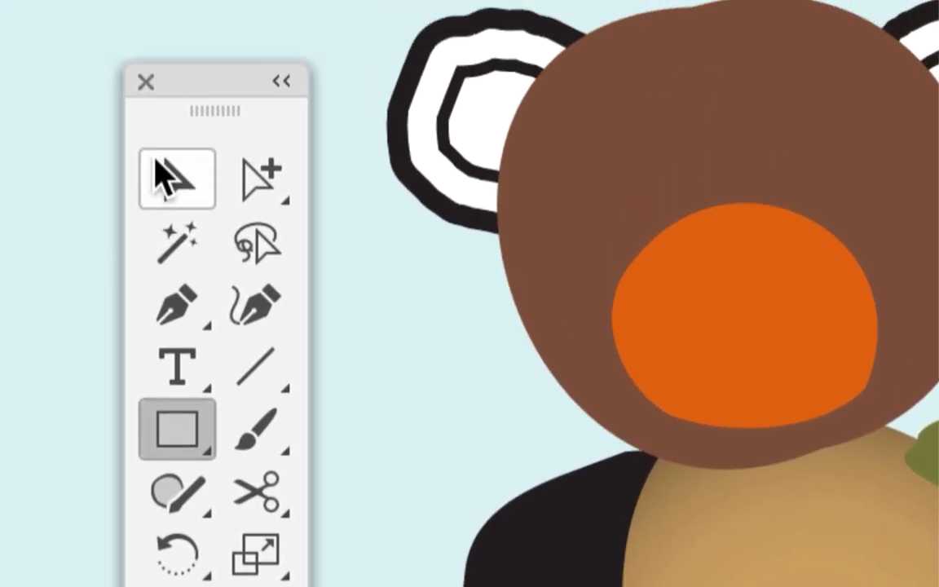
- Create a new graphic style from the tall gradient rectangle and delete both sample rectangles
left_click(167, 174)
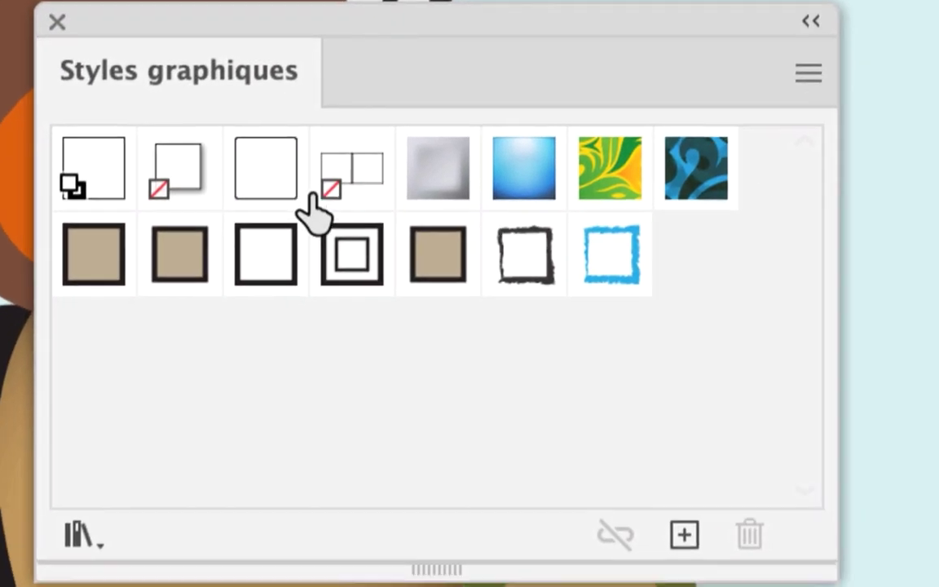
left_click(675, 525)
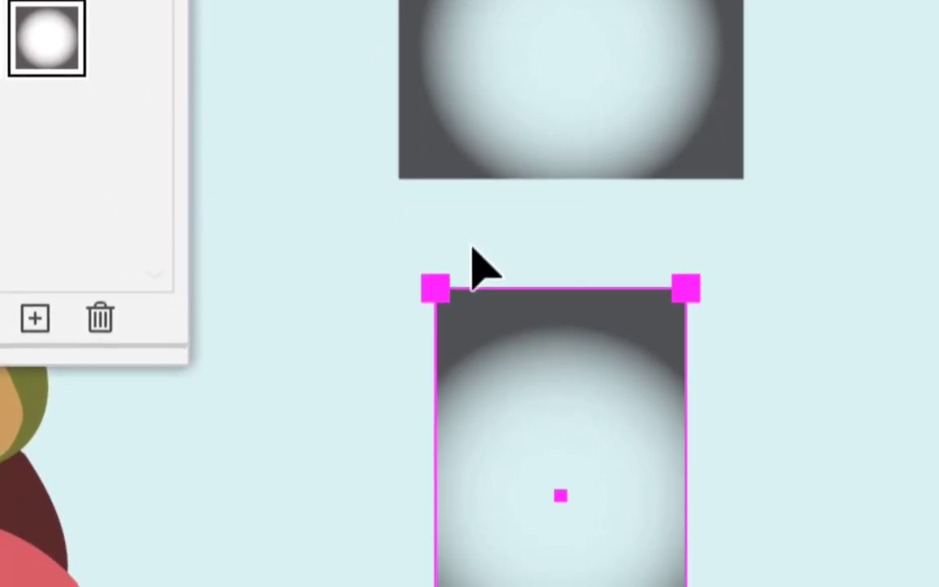
key("Delete")
left_click(485, 161)
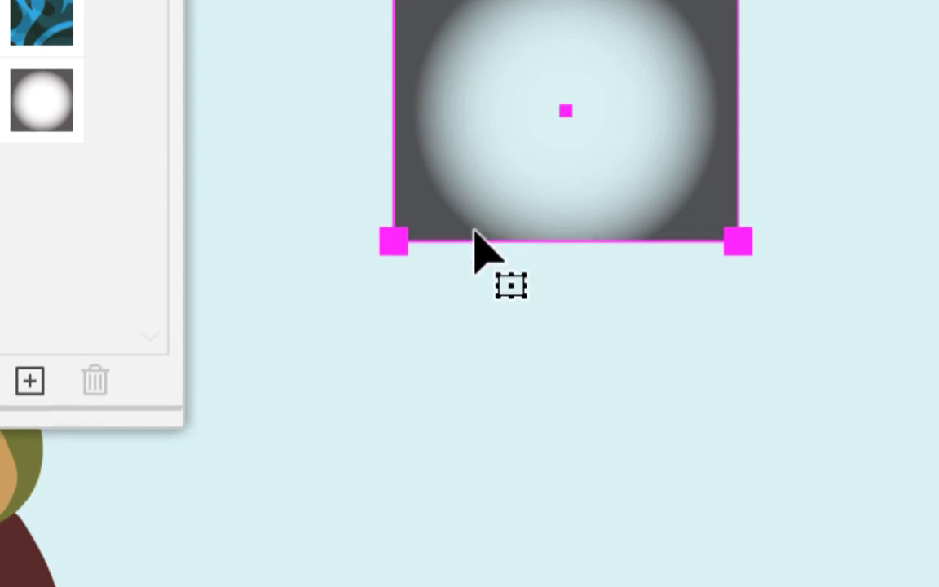
key("Delete")
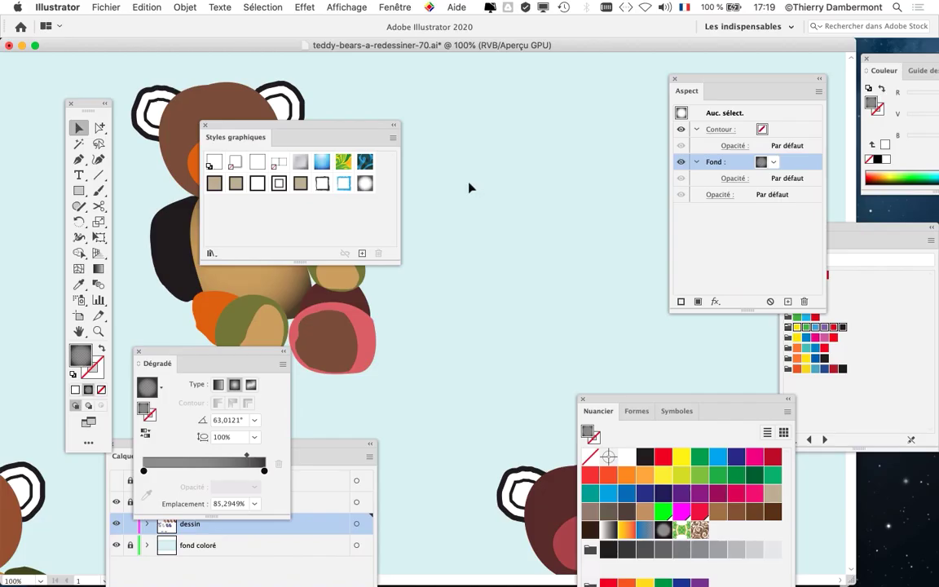
- Move the Styles graphiques panel off the bear, up against the Aspect panel
left_click_drag(367, 126, 584, 79)
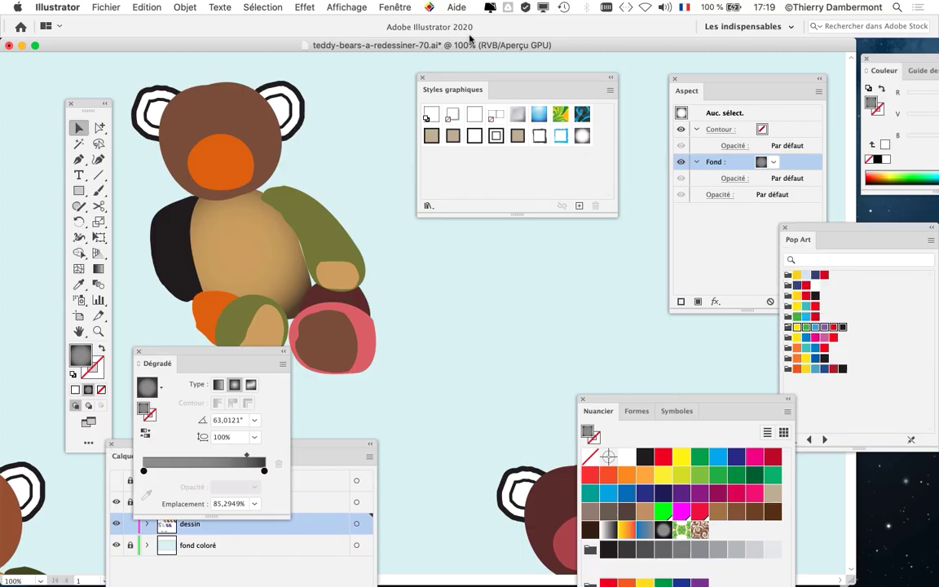
left_click(396, 7)
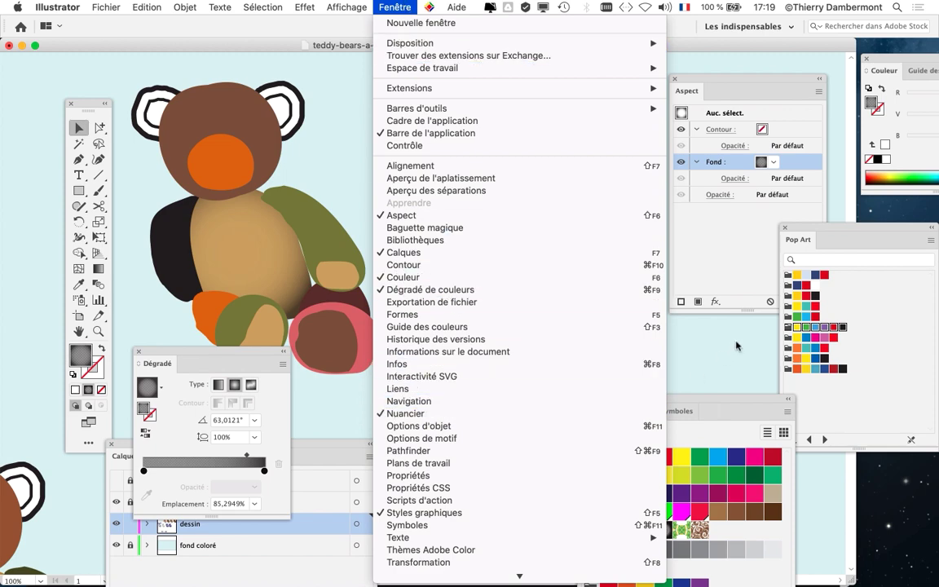
left_click(715, 255)
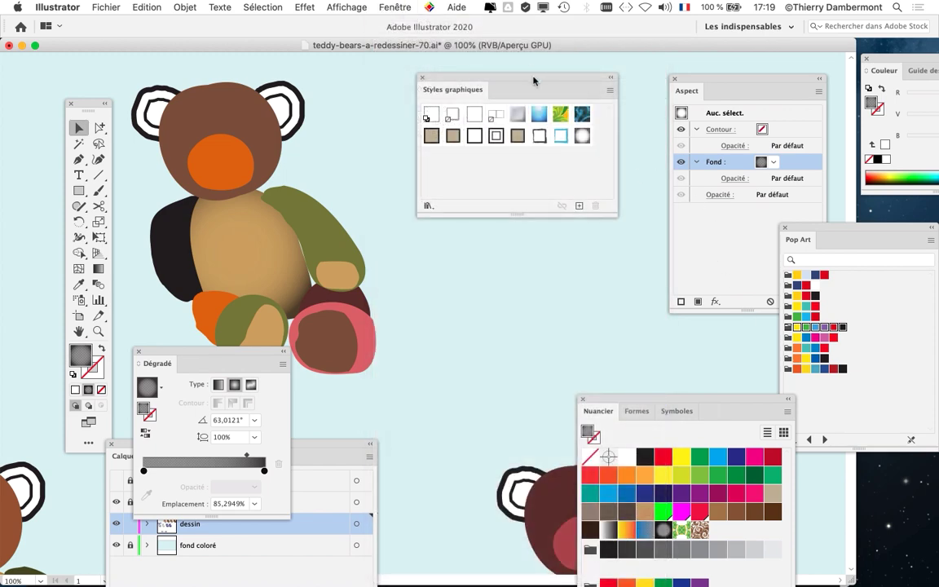
left_click_drag(534, 80, 614, 62)
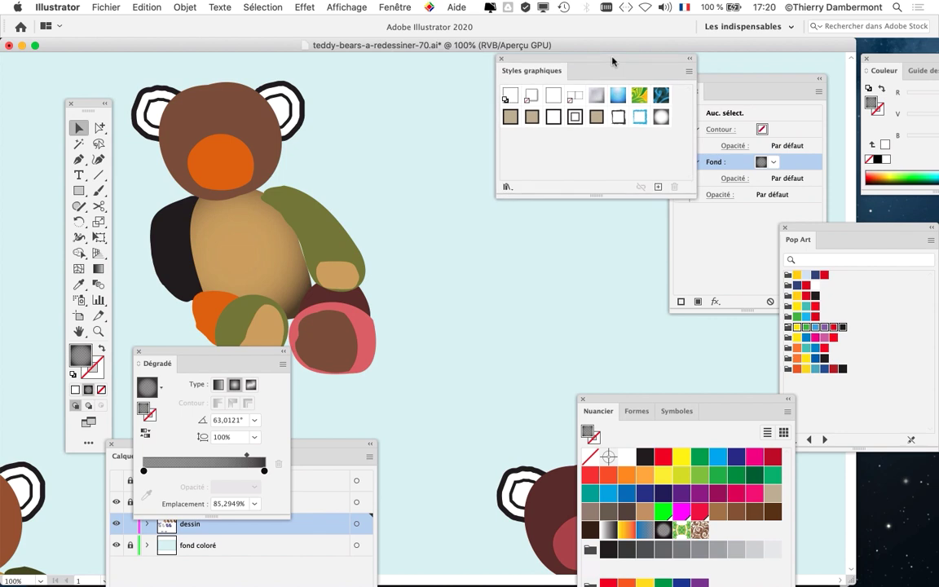
left_click_drag(613, 61, 638, 53)
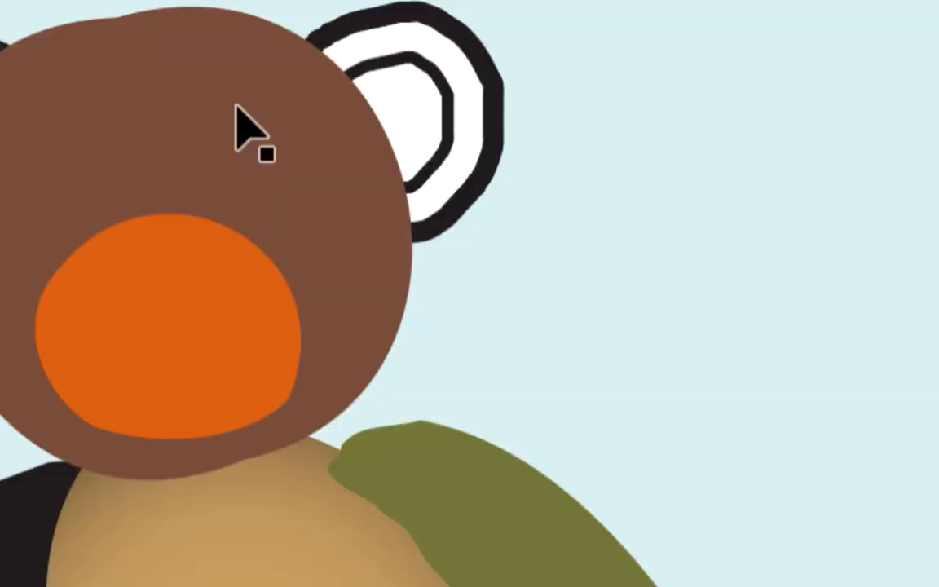
- Select the bear's brown head, collapse its Fond and Contour attributes, and arrange the Aspect and Styles graphiques panels beside it
left_click(238, 107)
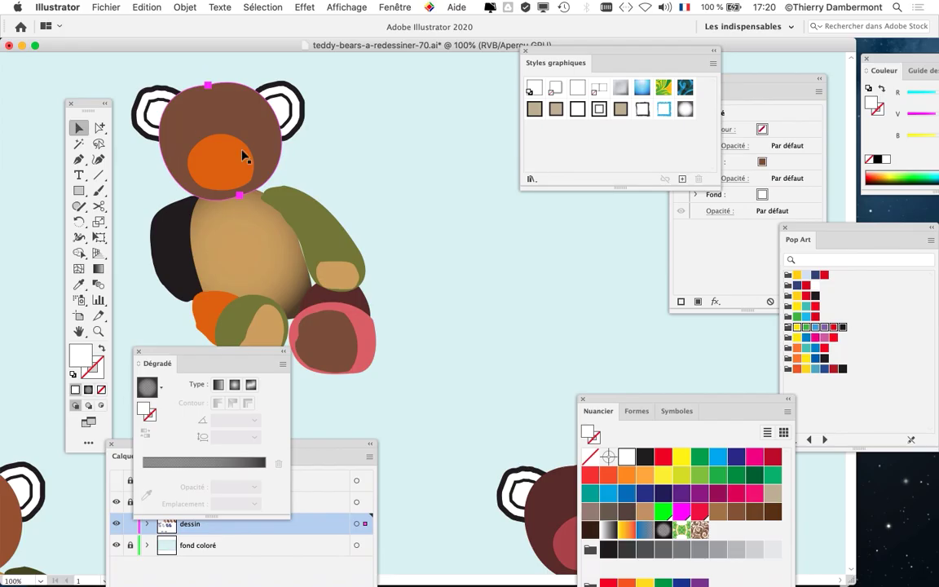
left_click_drag(774, 82, 443, 85)
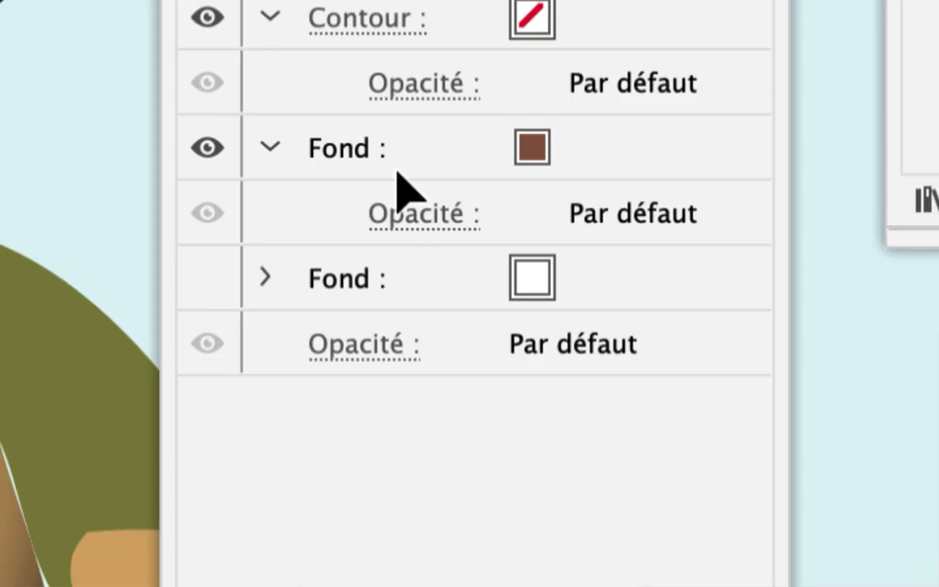
left_click(400, 167)
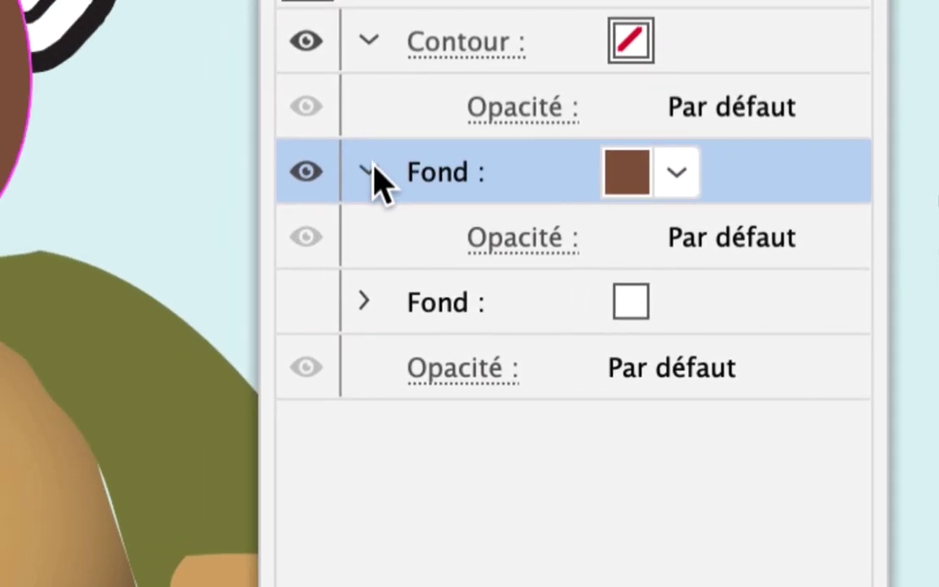
left_click(260, 161)
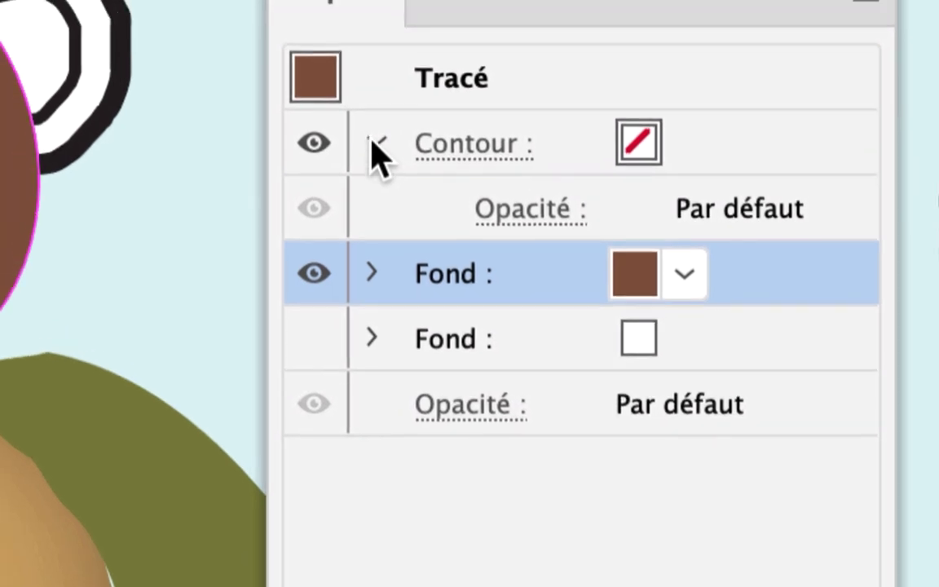
left_click(324, 81)
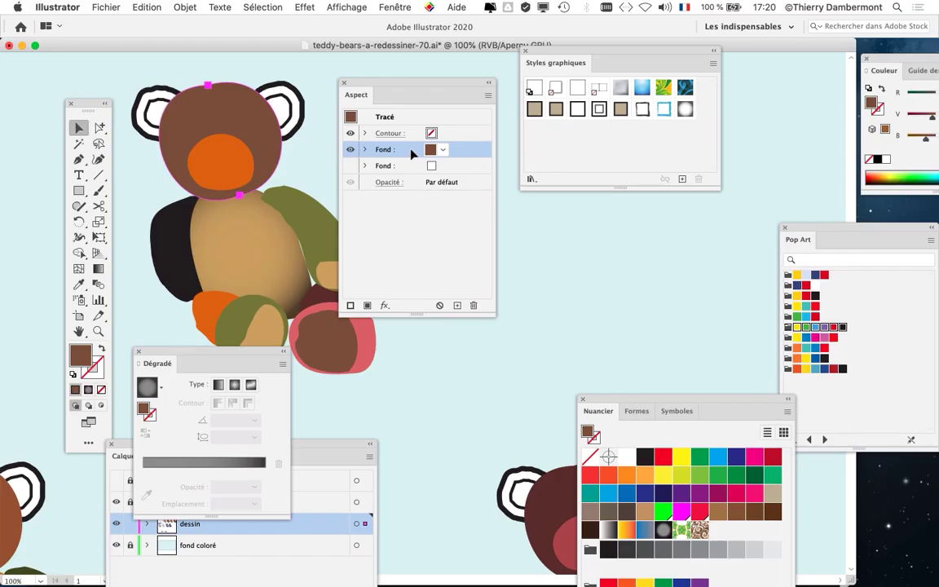
left_click_drag(595, 55, 618, 95)
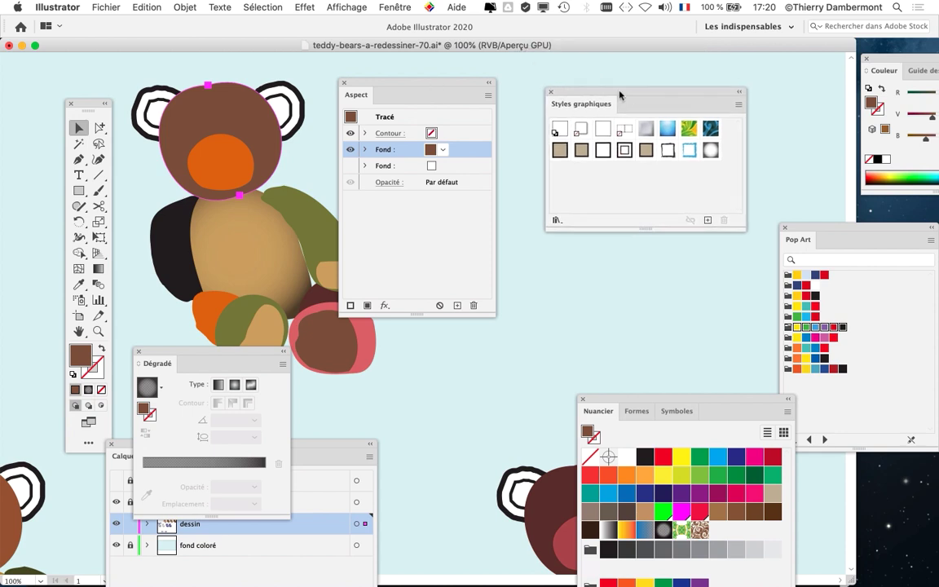
left_click_drag(436, 86, 460, 74)
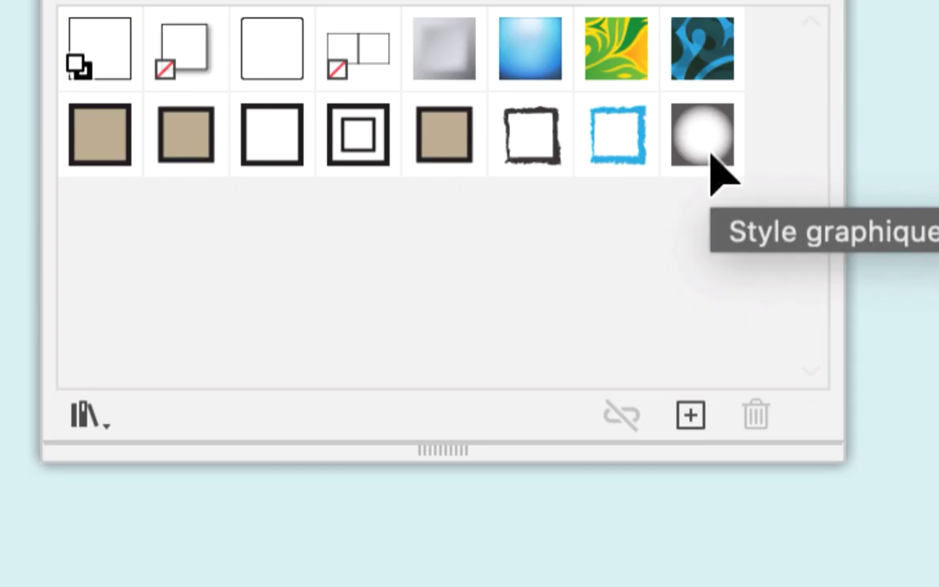
- Add the radial gradient graphic style to the head's existing appearance and move the gradient fill above the brown fill
left_click(712, 159)
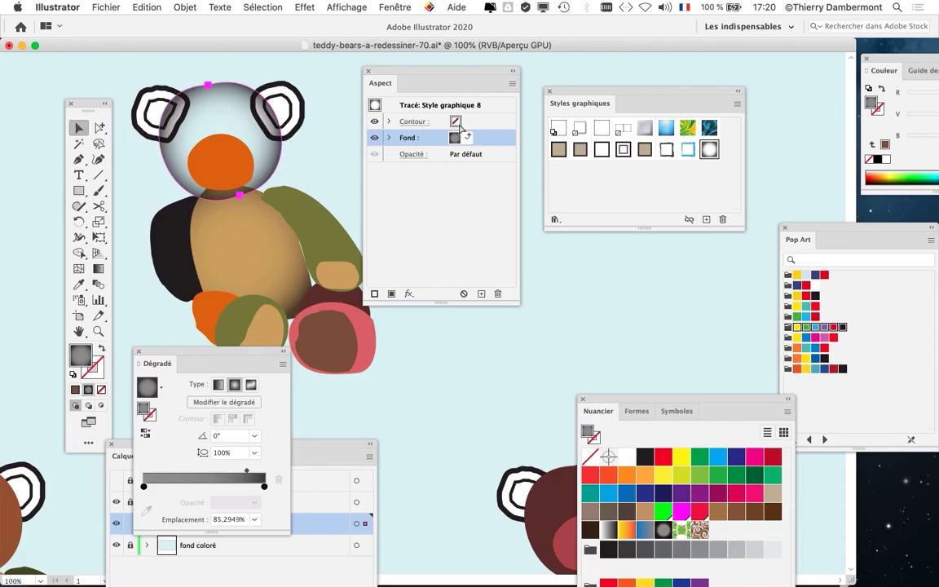
key("super+z")
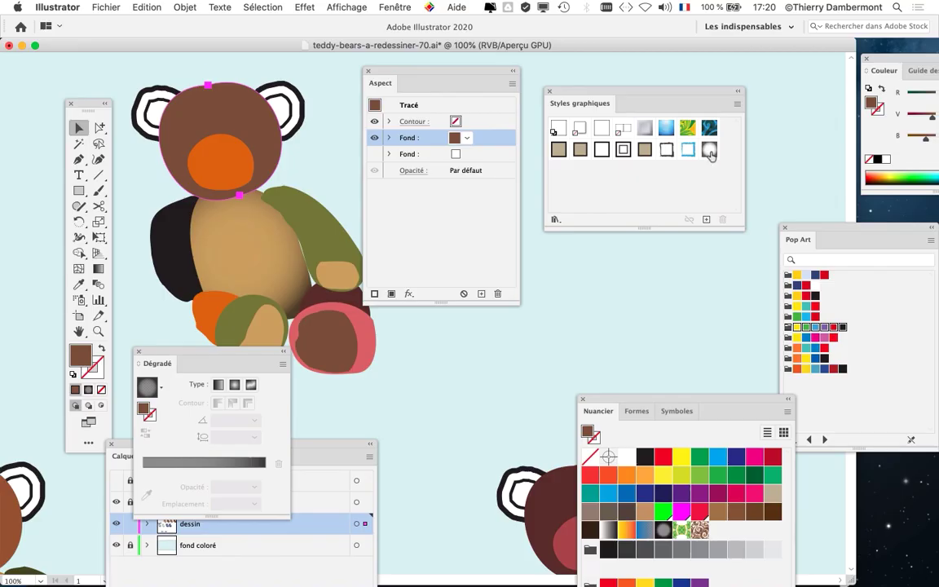
left_click(710, 155)
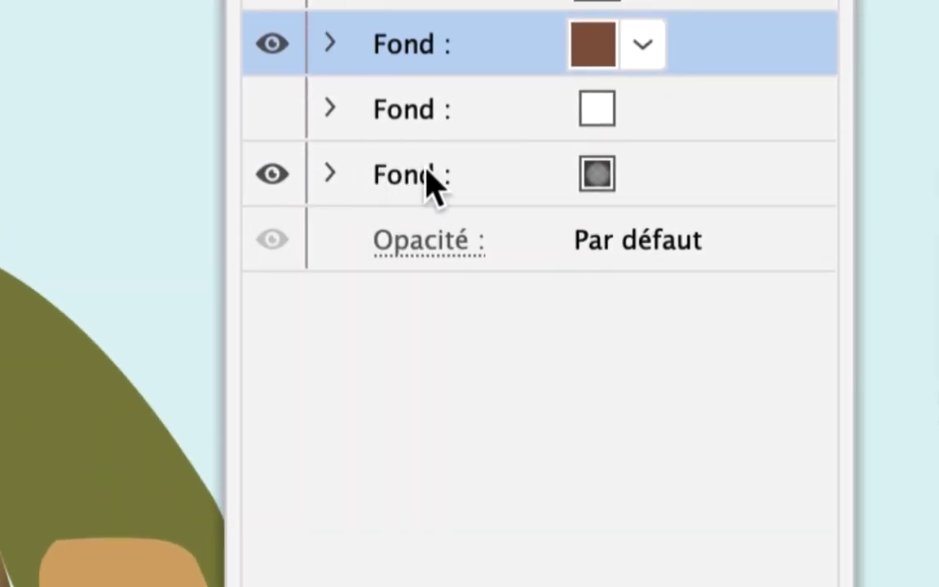
left_click(440, 181)
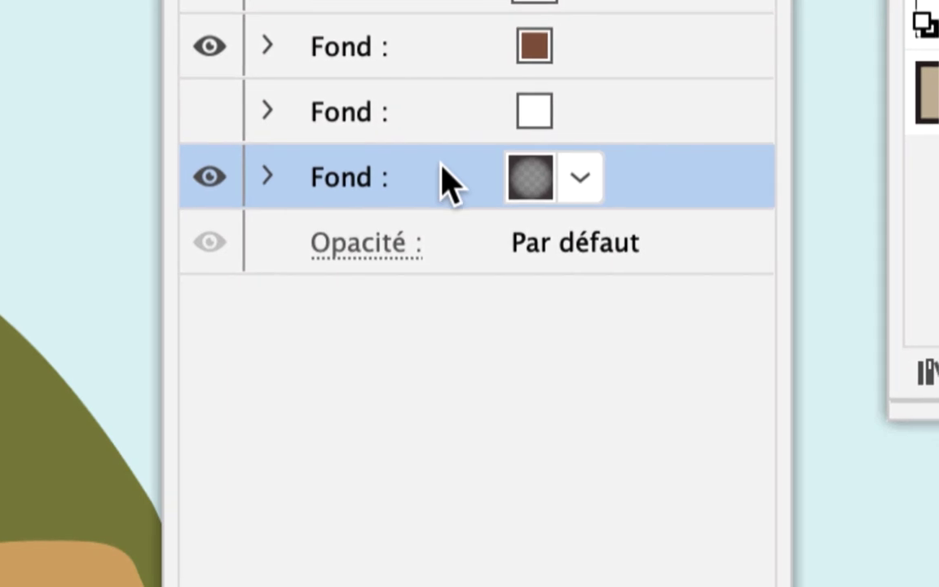
left_click_drag(447, 184, 445, 153)
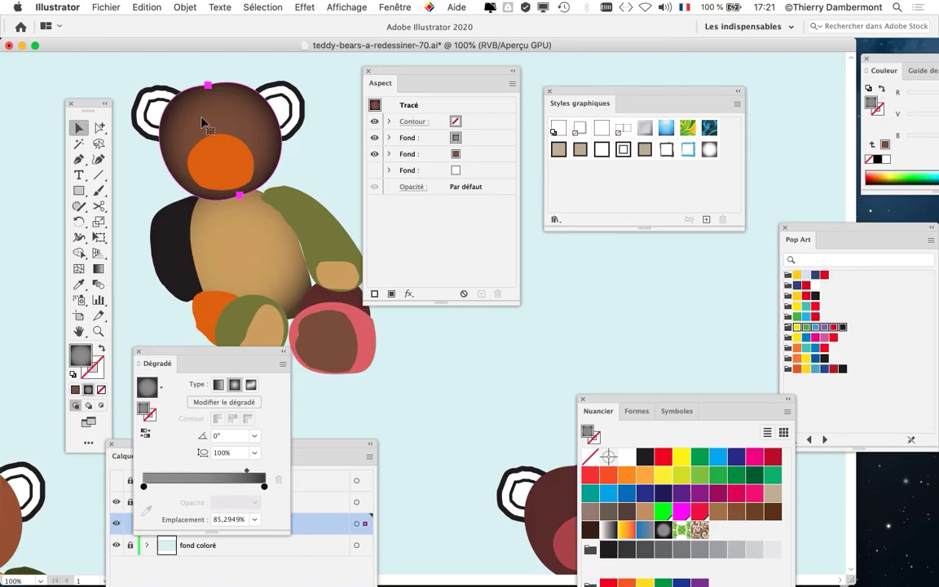
- Select the bear's orange muzzle and place the Styles graphiques and Aspect panels on either side of the head
left_click_drag(632, 92, 786, 75)
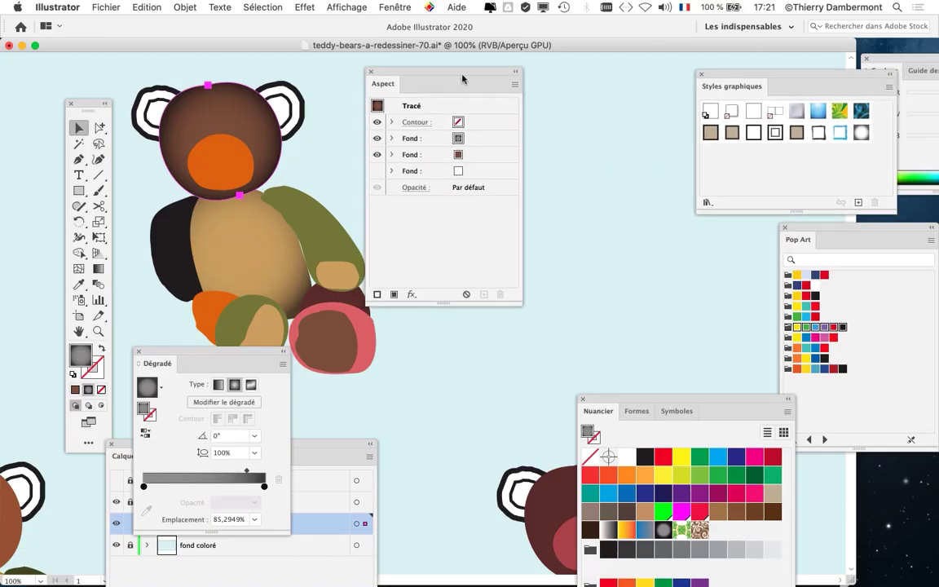
left_click_drag(448, 76, 594, 79)
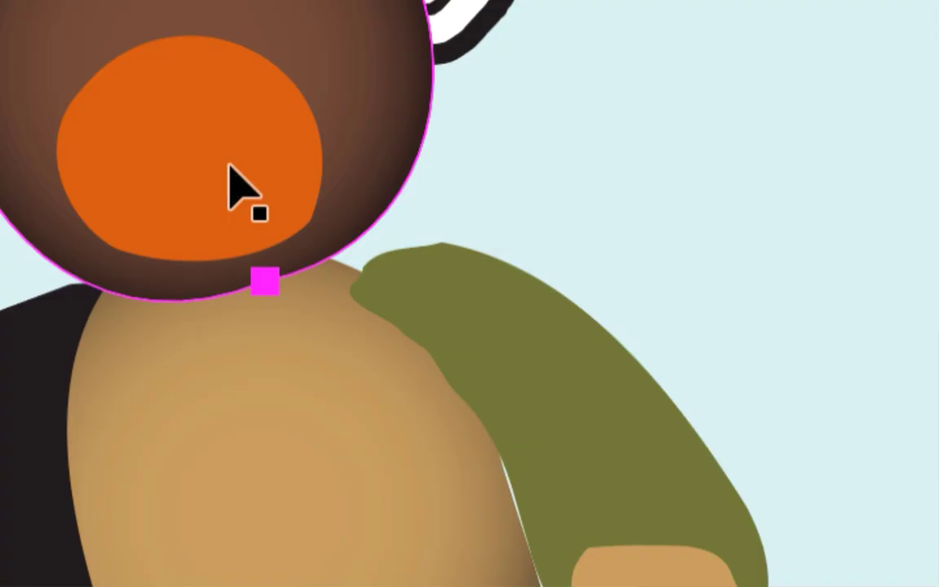
left_click(231, 171)
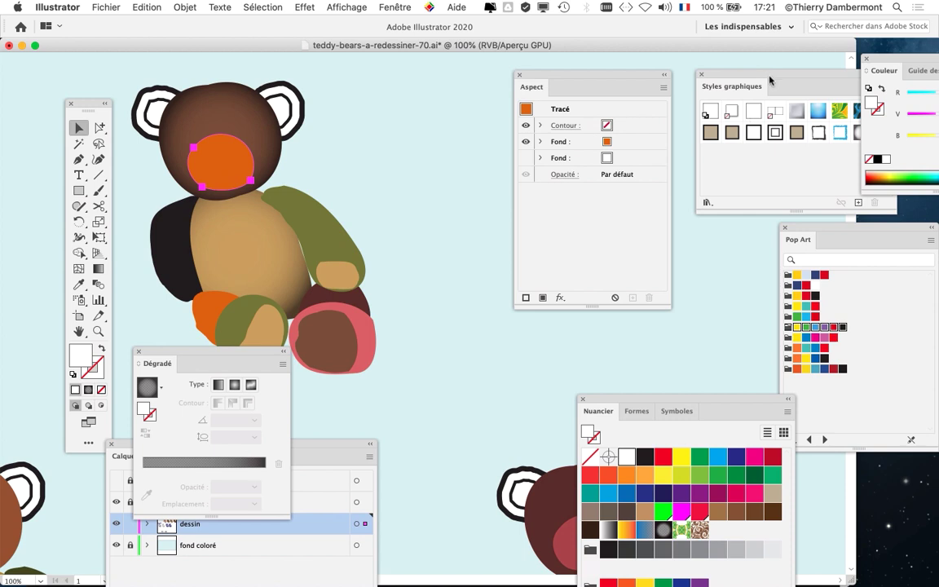
left_click_drag(770, 79, 101, 88)
left_click_drag(300, 161, 508, 198)
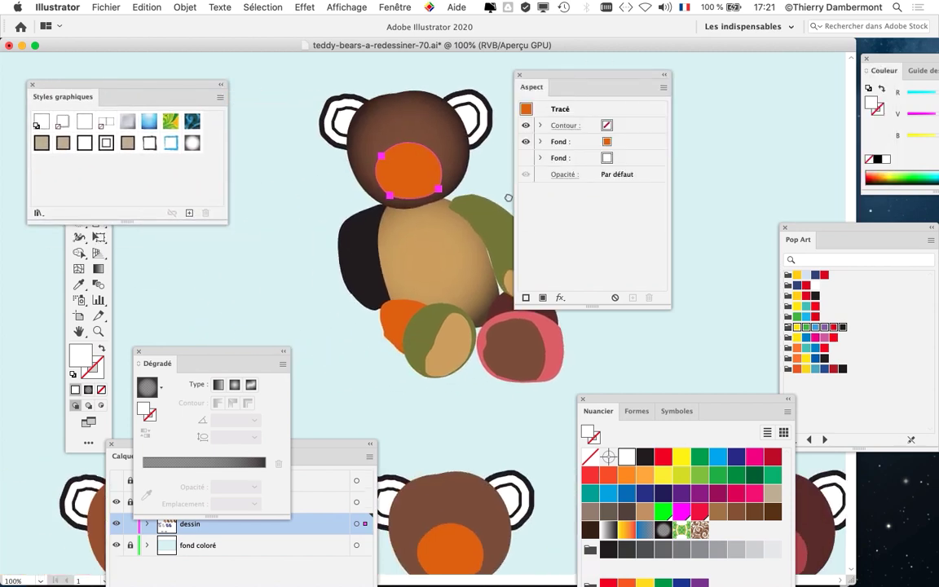
left_click_drag(185, 82, 296, 119)
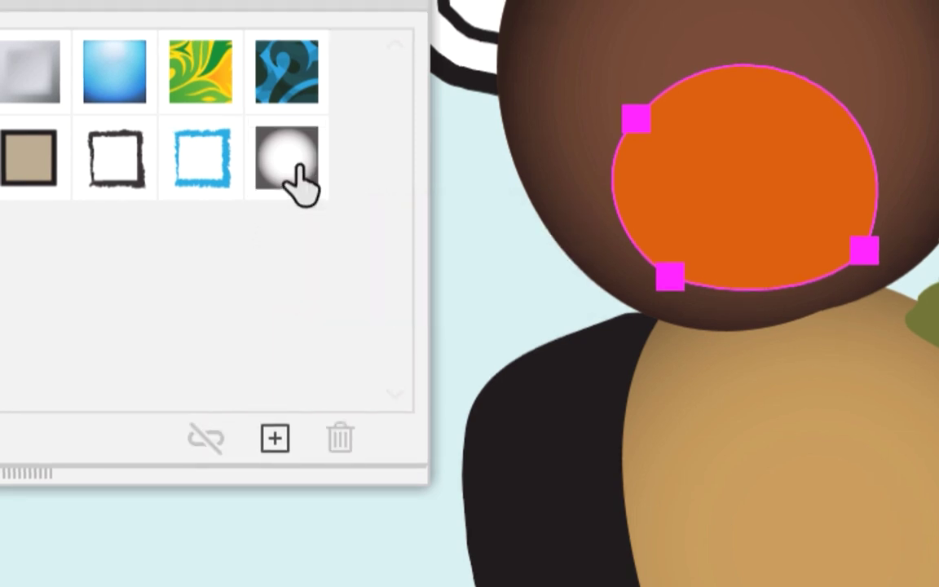
- Add the radial gradient graphic style to the muzzle's existing appearance and move the gradient fill above the orange fill
left_click(298, 170)
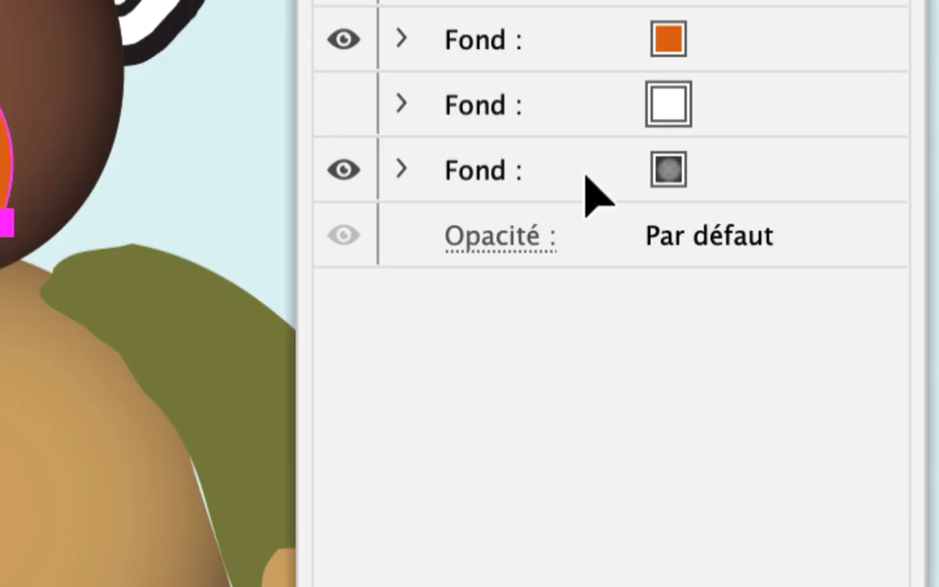
left_click(586, 176)
mouse_move(587, 176)
left_mouse_down()
mouse_move(587, 147)
mouse_move(587, 162)
left_mouse_up()
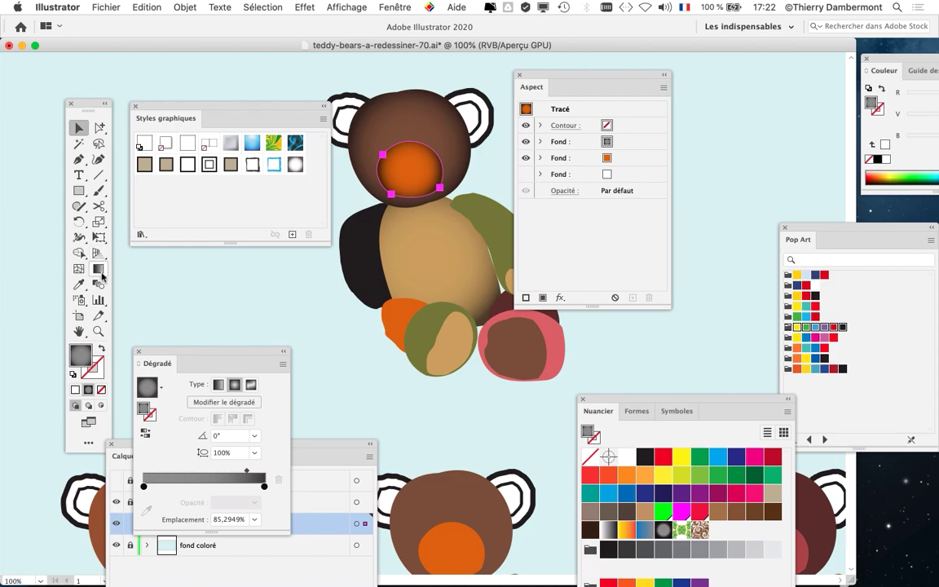
- Move the Aspect panel off the bear and redraw the muzzle's radial gradient with the Gradient tool from its centre to its upper edge
left_click(101, 275)
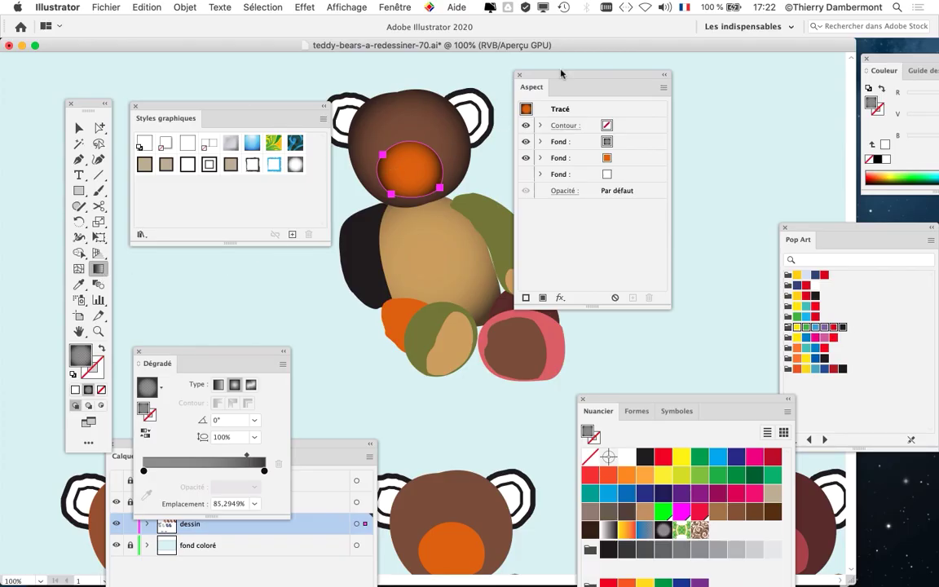
left_click_drag(561, 75, 706, 97)
left_click(487, 192, "super")
left_click_drag(459, 206, 604, 251)
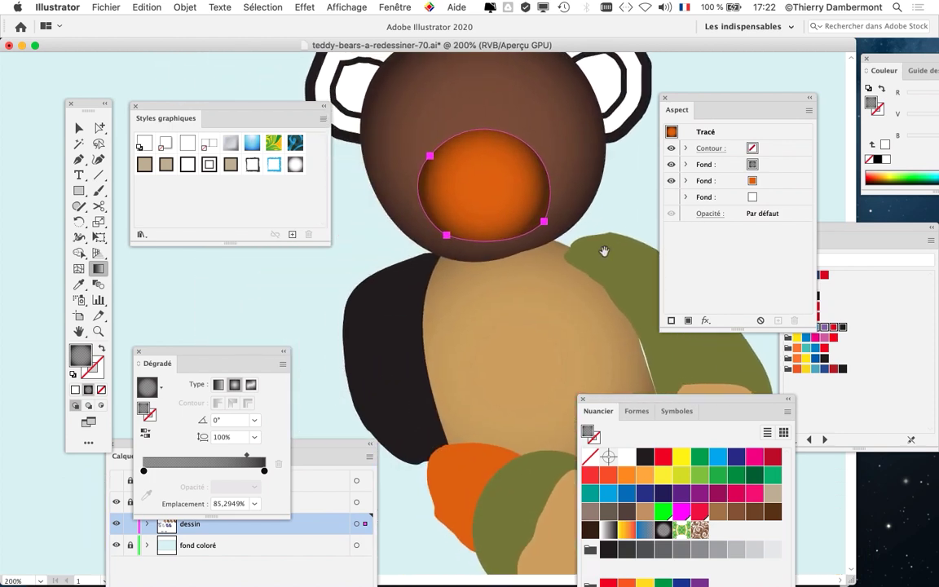
left_click_drag(486, 194, 490, 126)
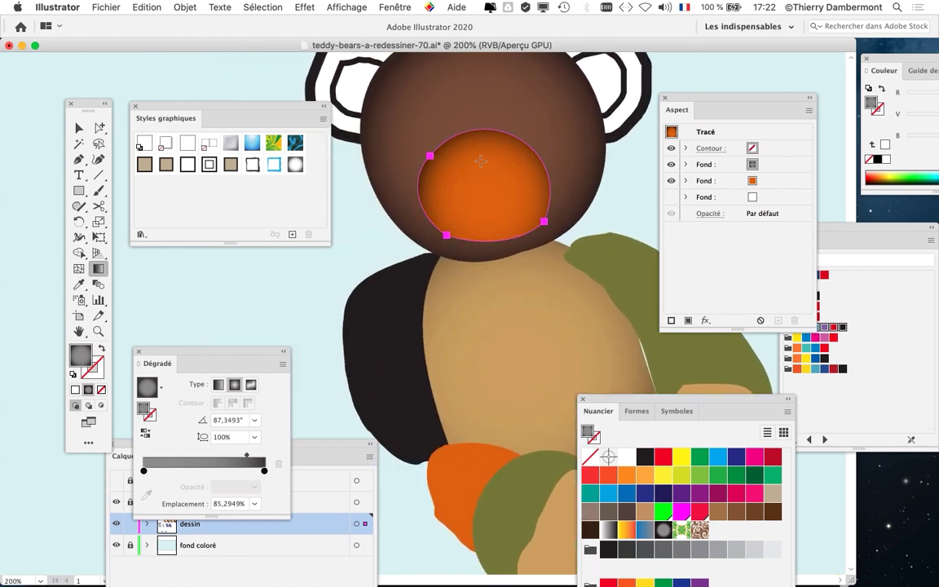
- Redraw the orange muzzle's radial gradient from its centre to its top edge and display the gradient annotator
left_click_drag(481, 161, 471, 96)
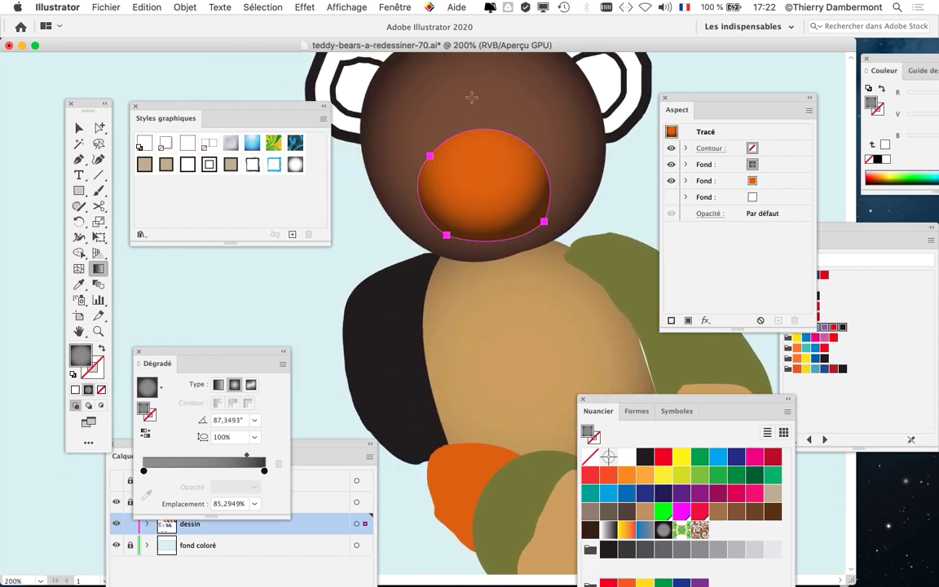
left_click_drag(489, 184, 473, 132)
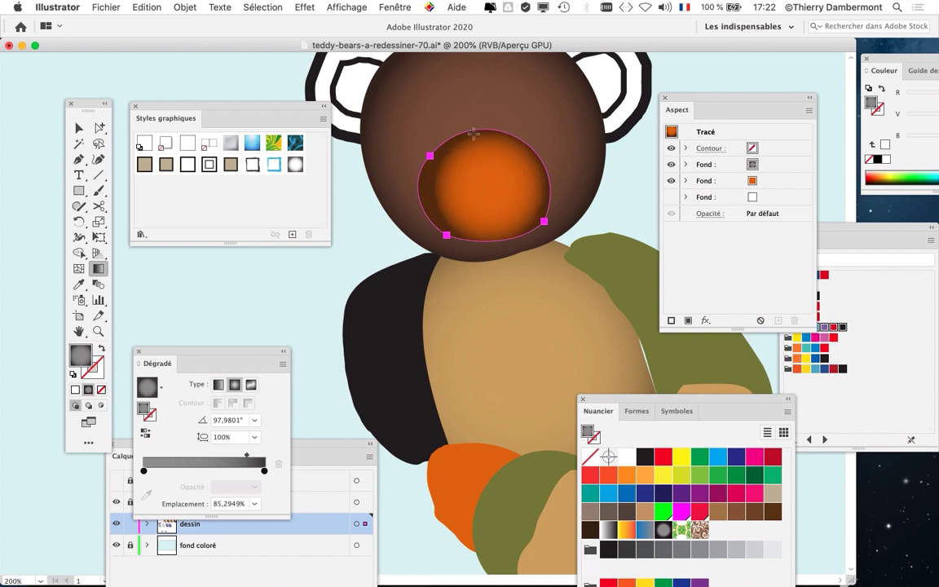
left_click(341, 8)
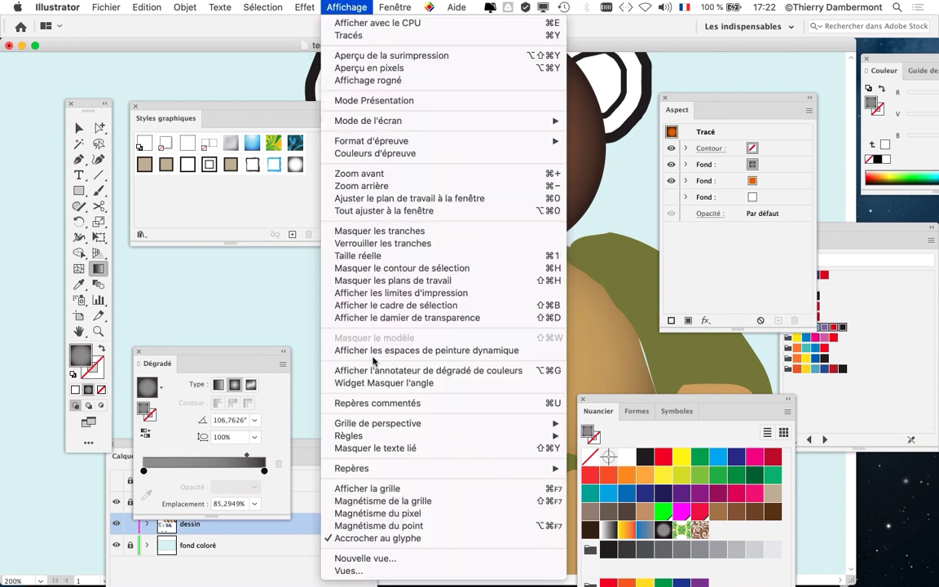
left_click(375, 382)
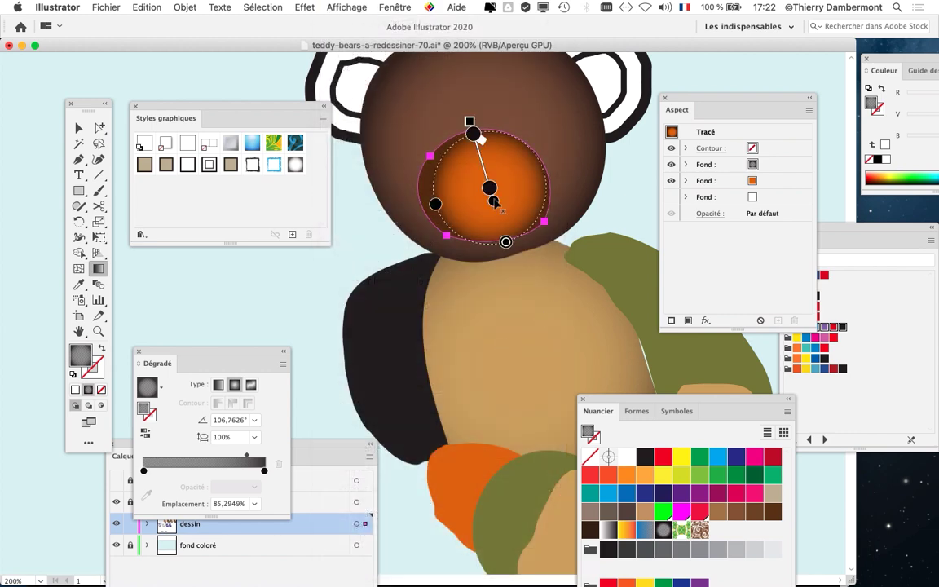
- Move the muzzle gradient's transparent stop outward, widen its ellipse to a 106.8177% aspect ratio and reposition the gradient
left_click(490, 187)
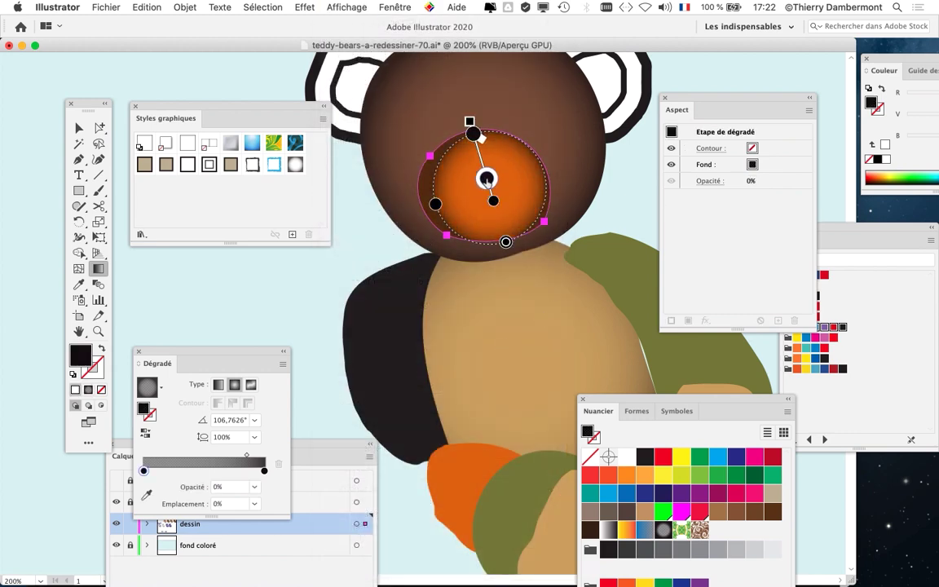
left_click(473, 133)
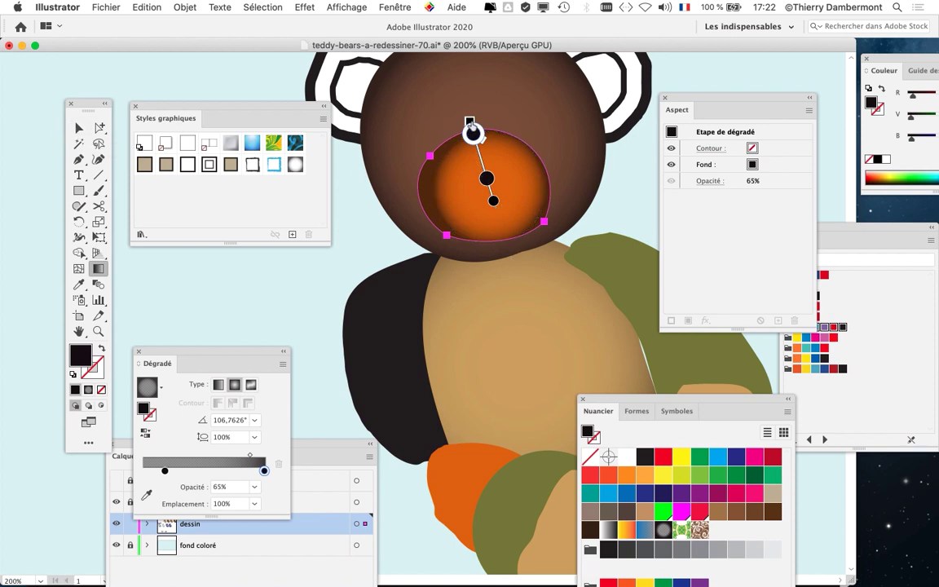
mouse_move(447, 121)
left_mouse_down()
mouse_move(481, 163)
mouse_move(471, 140)
mouse_move(458, 138)
left_mouse_up()
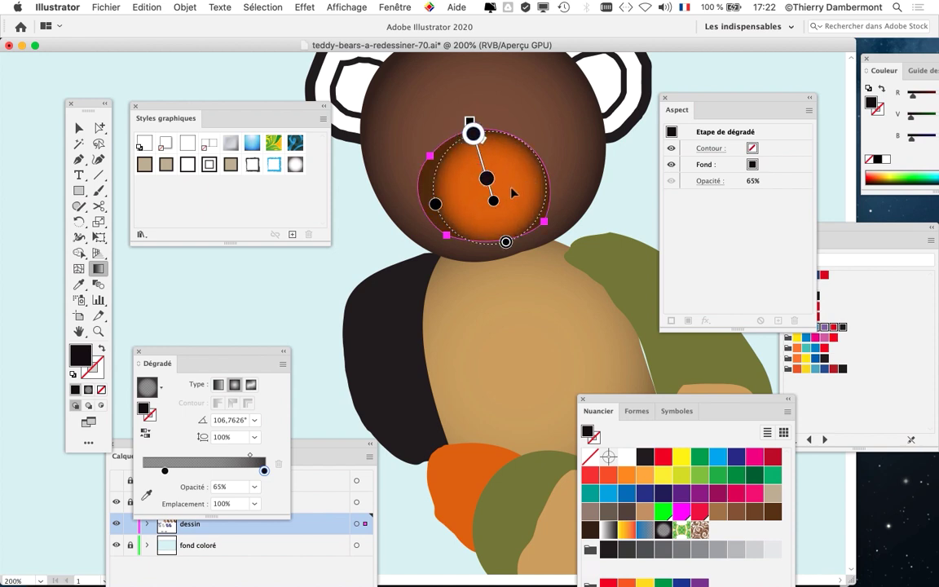
left_click_drag(431, 180, 427, 190)
left_click_drag(505, 243, 508, 251)
mouse_move(493, 202)
left_mouse_down()
mouse_move(475, 190)
mouse_move(491, 198)
mouse_move(475, 190)
mouse_move(503, 168)
left_mouse_up()
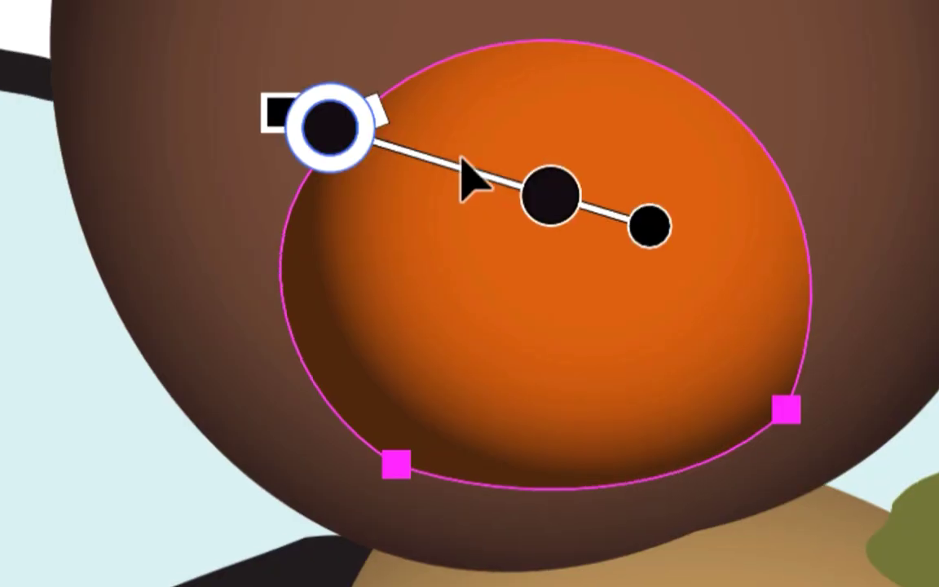
mouse_move(473, 183)
left_mouse_down()
mouse_move(482, 184)
mouse_move(465, 172)
mouse_move(456, 182)
mouse_move(463, 195)
mouse_move(451, 163)
left_mouse_up()
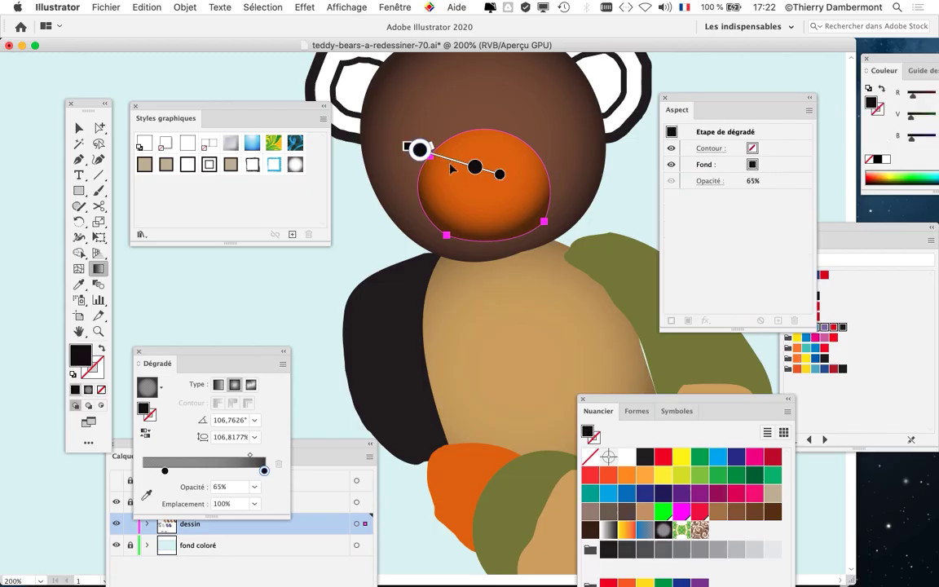
left_click_drag(458, 179, 454, 168)
- Toggle the gradient annotator off and on, and shift the muzzle's gradient so the shading falls on its lower-right side
key("super+alt+g")
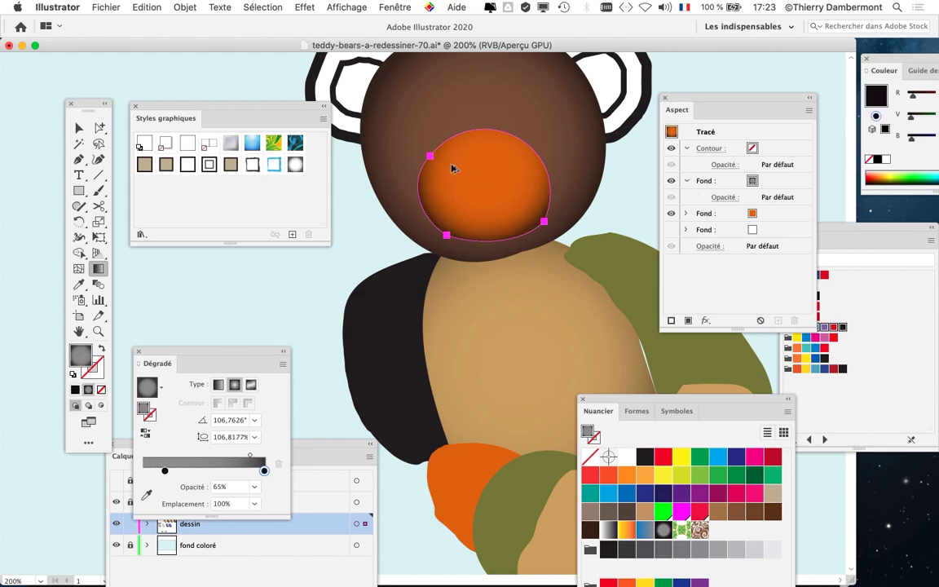
key("super+alt+g")
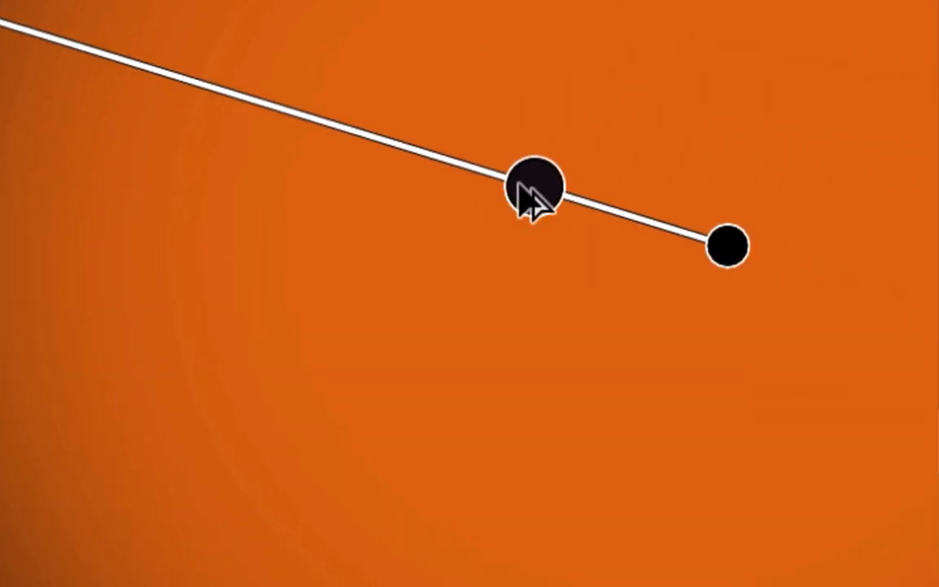
key("super+alt+g")
left_click(542, 189)
scroll(521, 189, "down", 2)
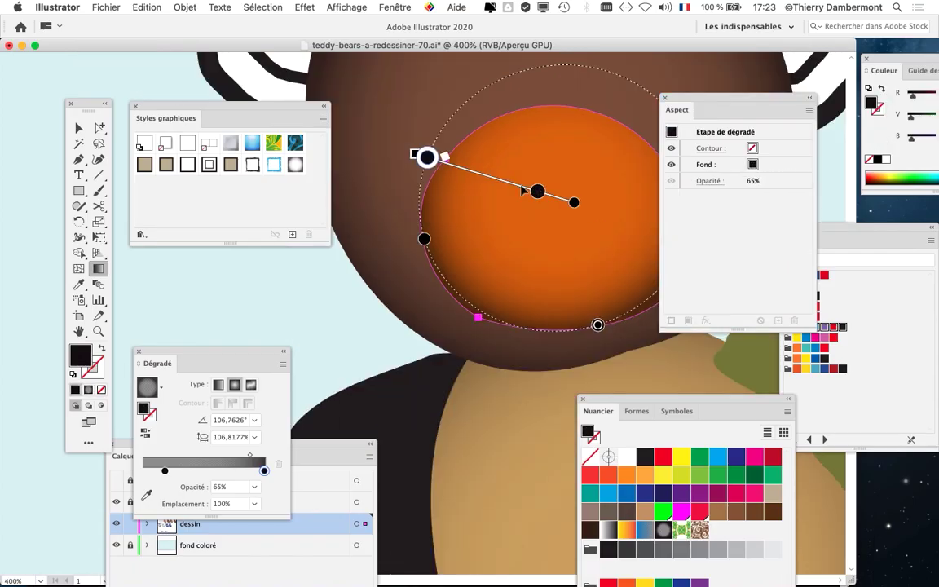
mouse_move(519, 189)
left_mouse_down()
mouse_move(534, 185)
mouse_move(504, 184)
mouse_move(513, 335)
mouse_move(519, 193)
left_mouse_up()
left_click_drag(412, 299, 329, 363)
- Select the bear's brown head and shift its radial gradient up and left to darken the lower-right side
left_click(79, 128)
left_click(436, 114)
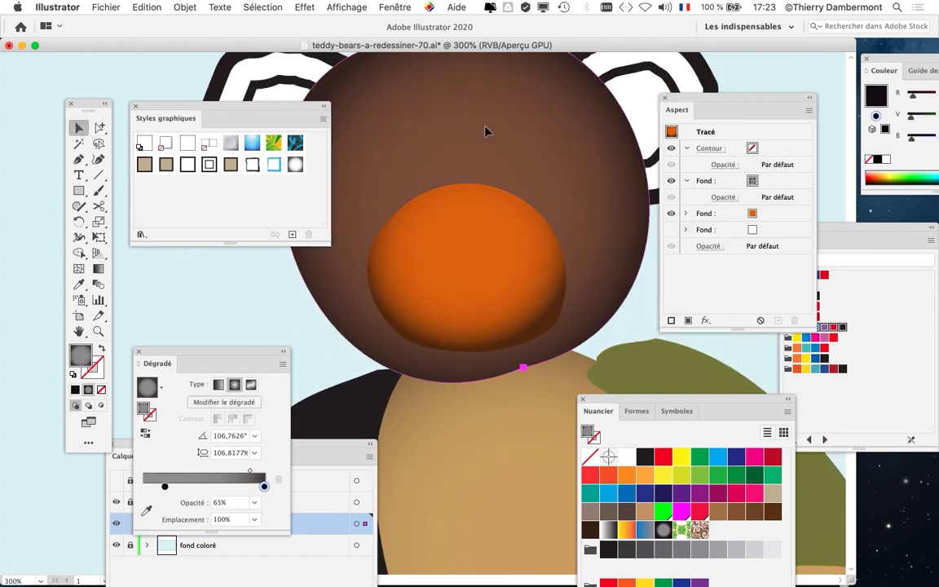
scroll(536, 203, "down", 1)
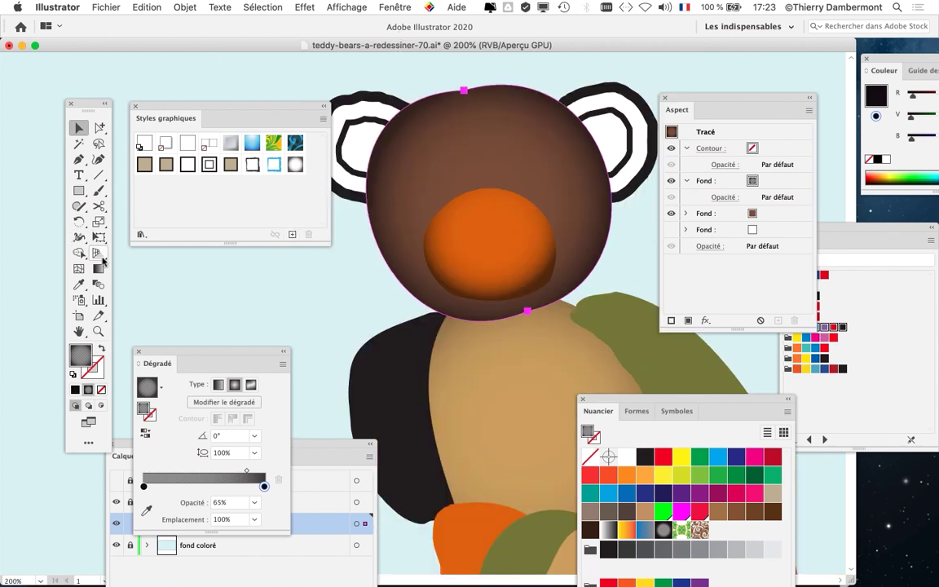
left_click(99, 272)
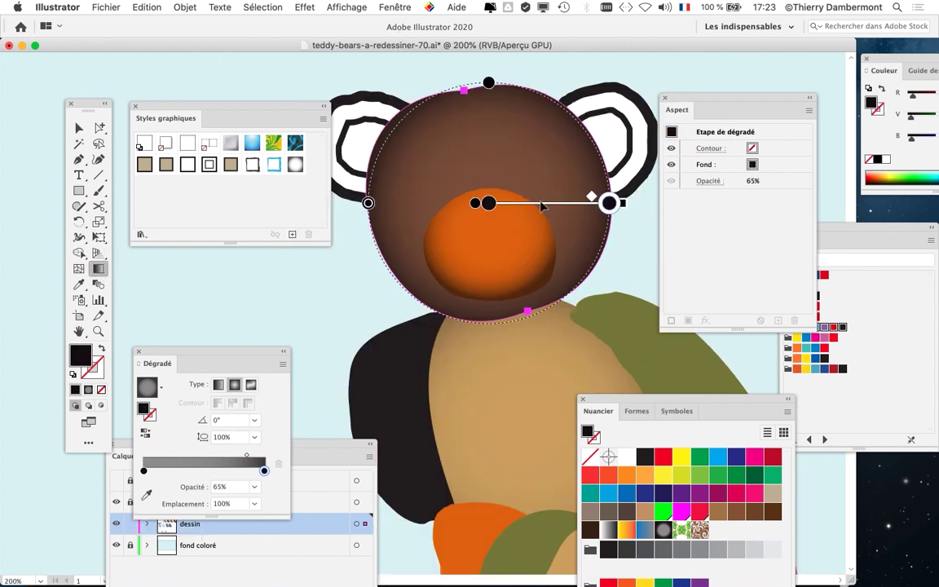
mouse_move(542, 207)
left_mouse_down()
mouse_move(556, 170)
mouse_move(508, 155)
mouse_move(529, 218)
mouse_move(550, 175)
mouse_move(563, 201)
mouse_move(509, 192)
mouse_move(526, 189)
left_mouse_up()
scroll(549, 175, "down", 1)
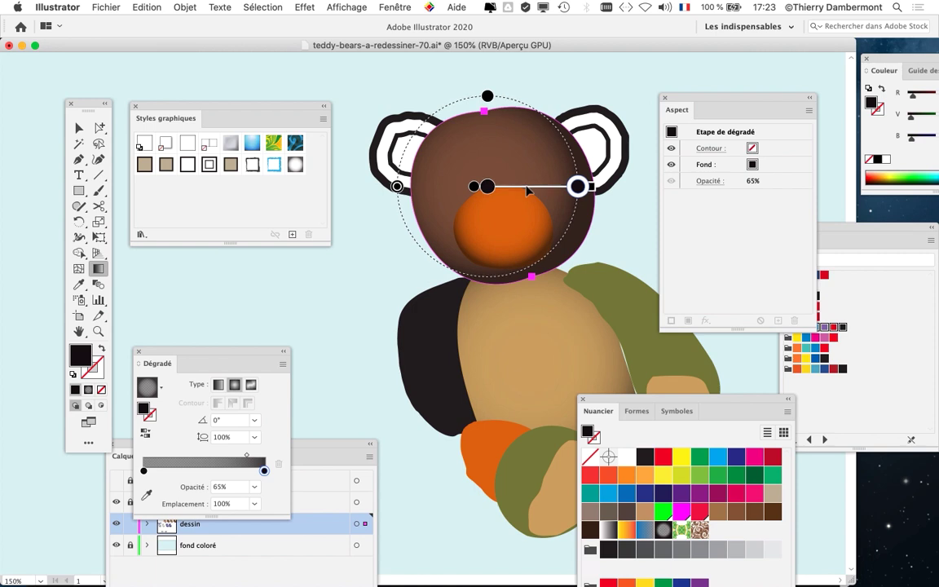
- Deselect the head and move the Nuancier panel clear of the bear's legs
left_click(79, 128)
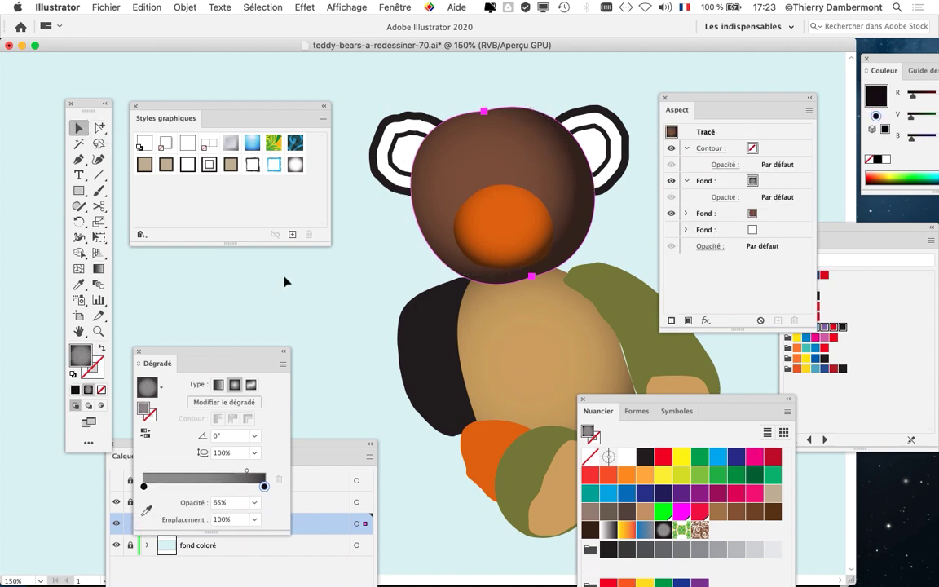
left_click(432, 375)
key("super+minus")
left_click_drag(558, 373, 437, 234)
left_click_drag(617, 403, 730, 439)
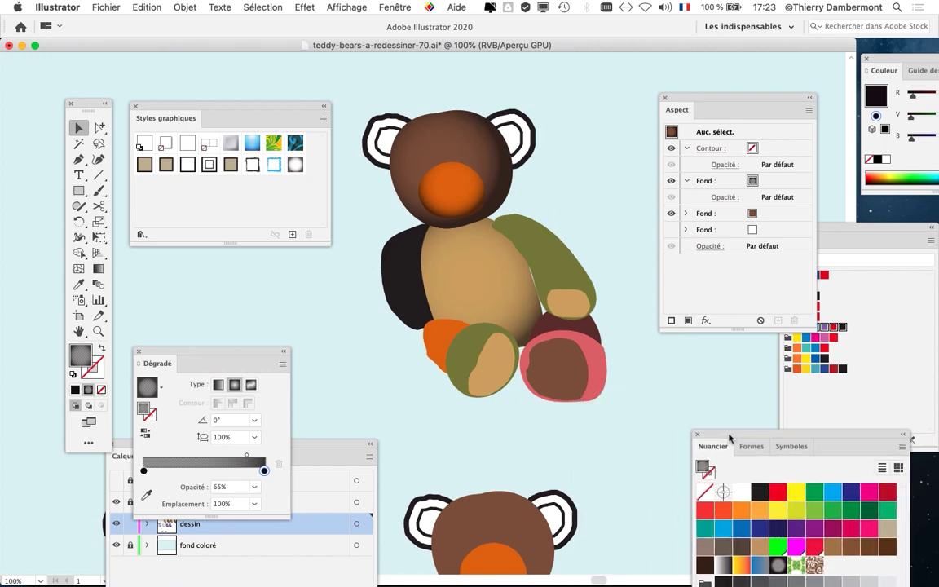
- Save the document under the new name teddy-bears-a-redessiner-71.ai in the teddy bear 18 folder
left_click(106, 7)
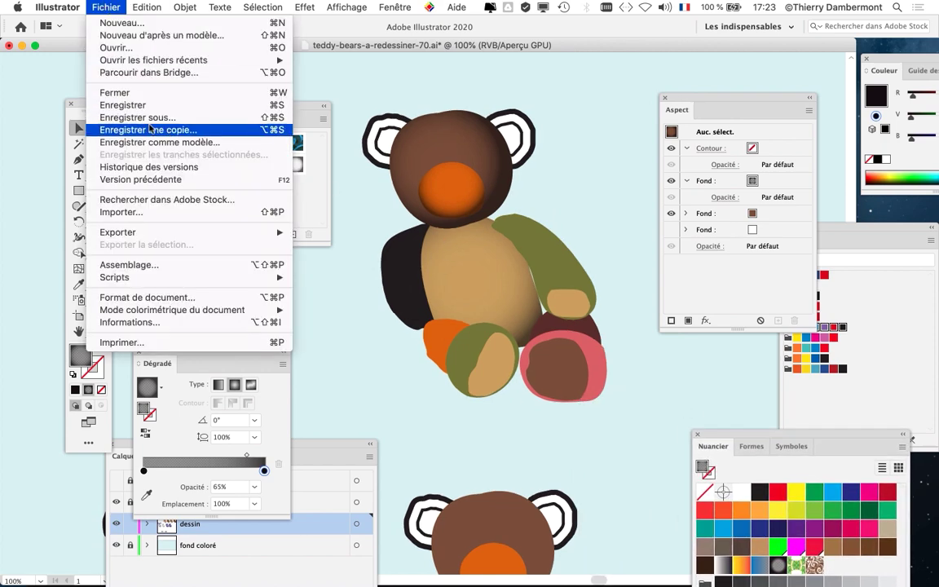
left_click(163, 120)
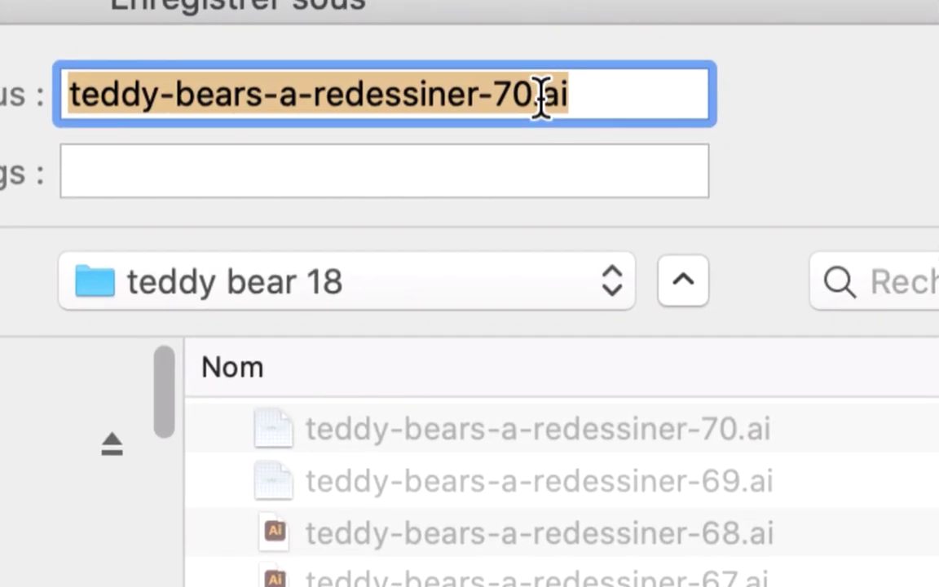
left_click(542, 96)
key("BackSpace")
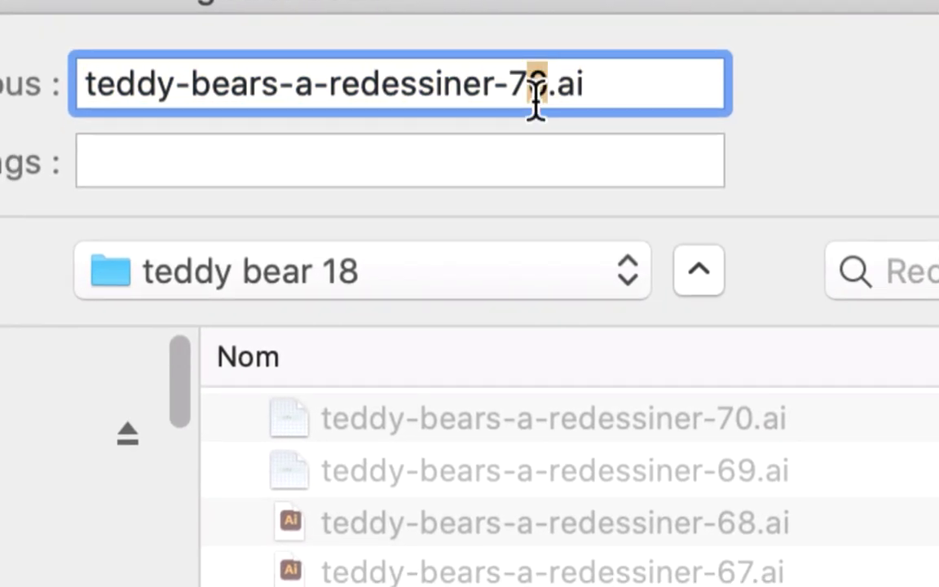
type("1")
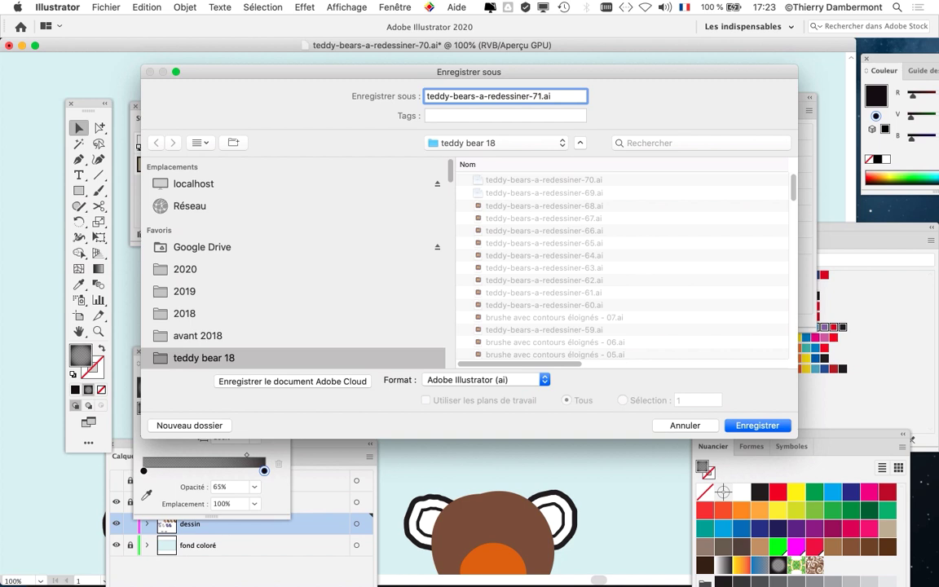
key("Return")
key("Return")
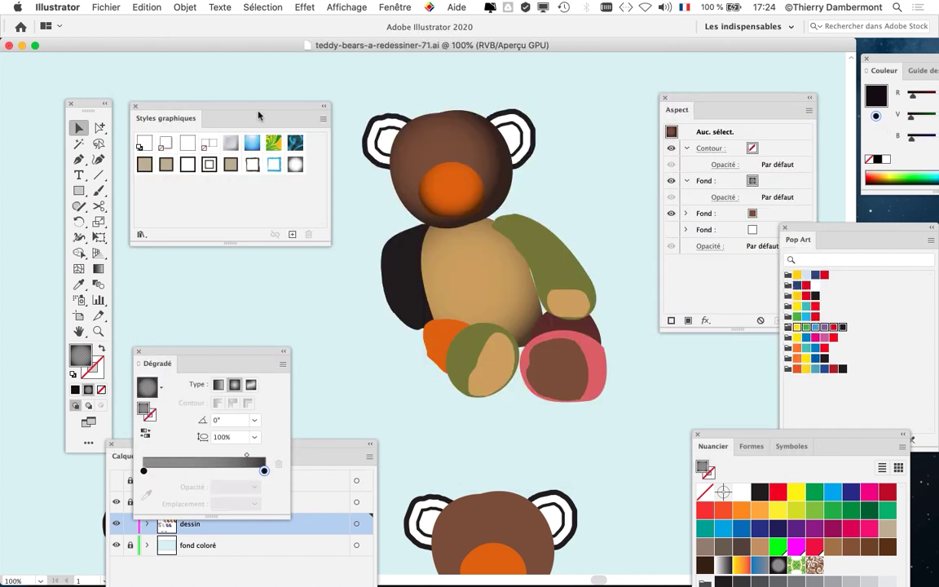
- Select the bear's head and place the Styles graphiques and Aspect panels around it
left_click_drag(261, 112, 540, 437)
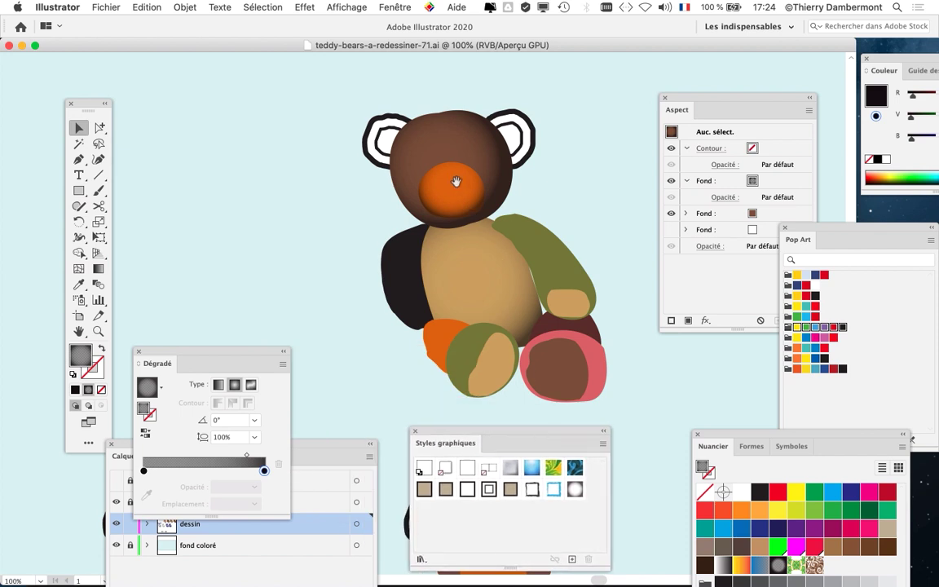
scroll(472, 179, "up", 2)
left_click_drag(312, 174, 242, 212)
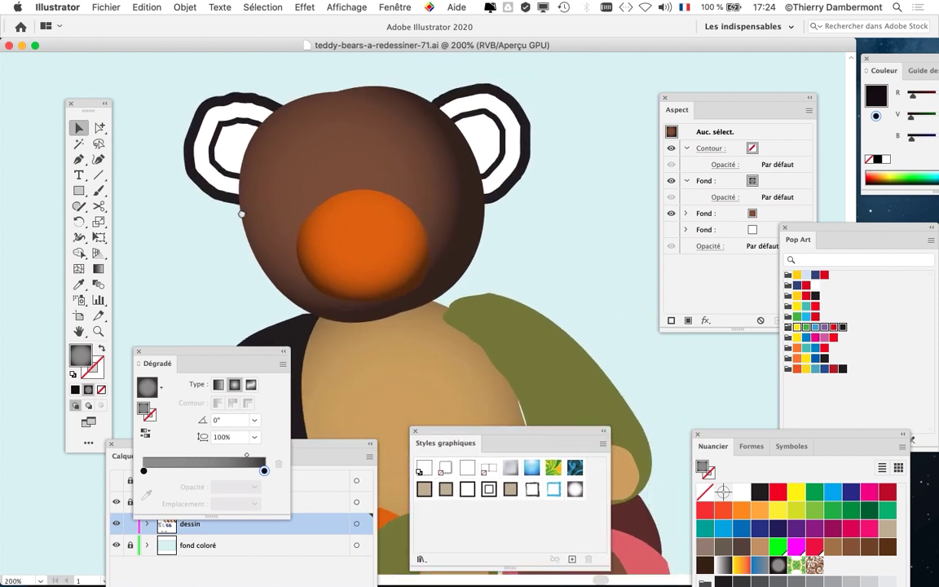
left_click(308, 133)
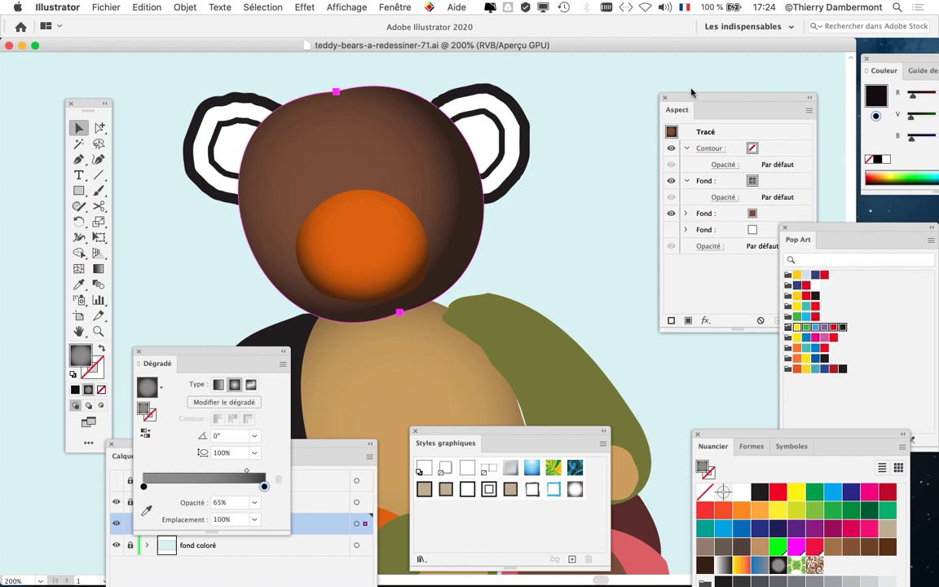
left_click_drag(691, 94, 579, 87)
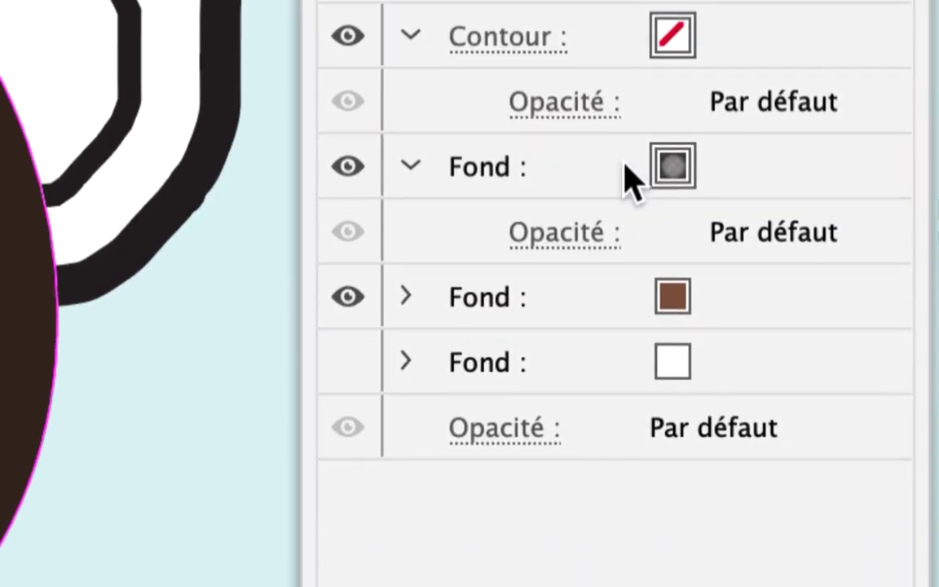
- Add a new fill above the head's existing gradient fill
left_click(623, 254)
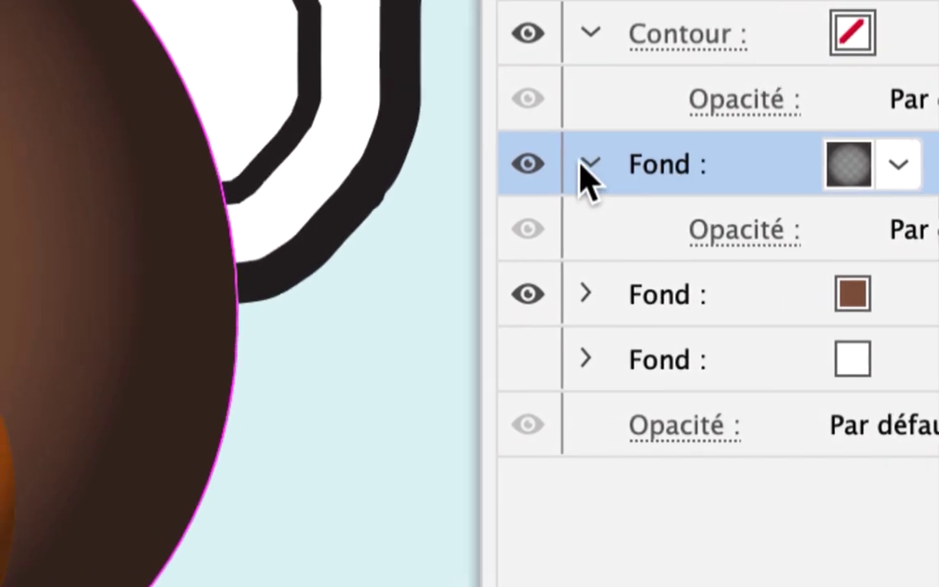
left_click(431, 161)
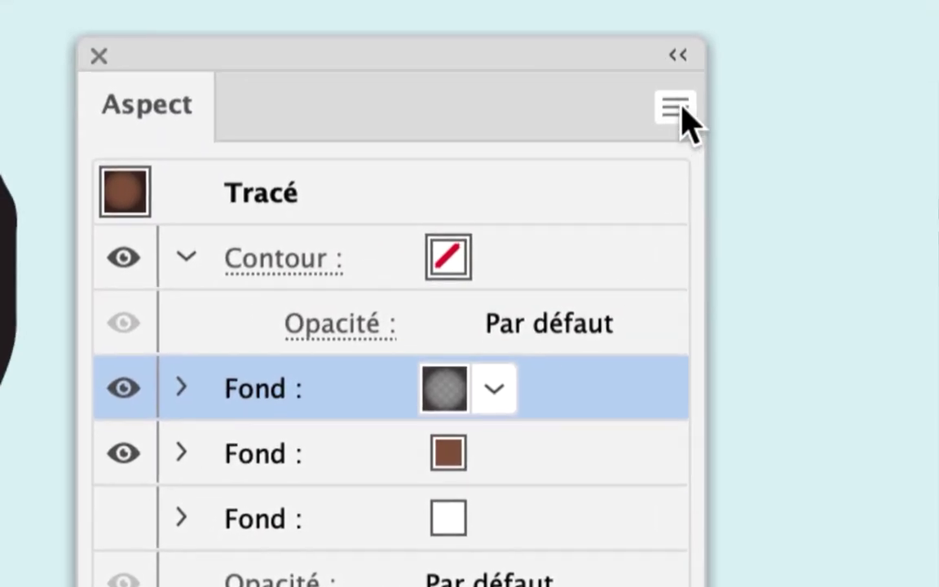
left_click(675, 109)
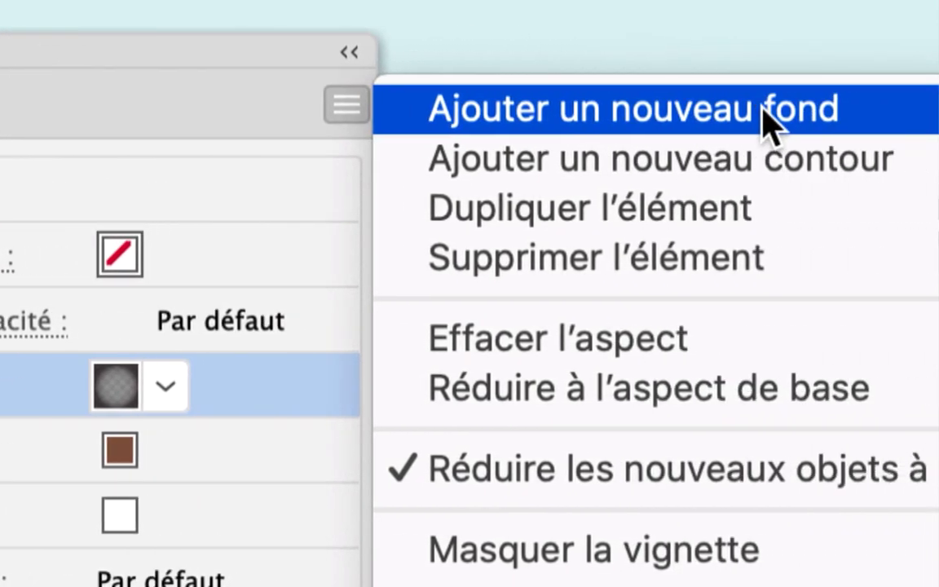
left_click(732, 110)
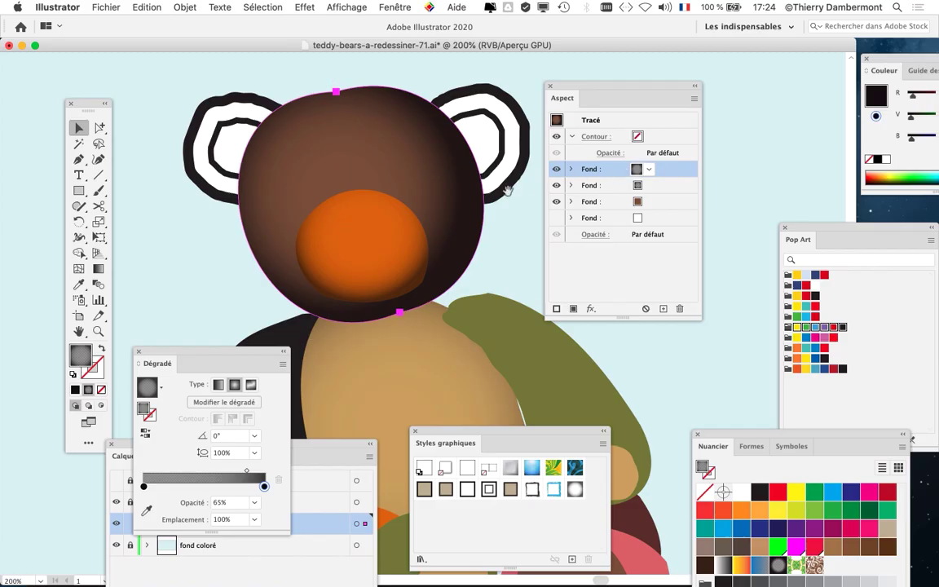
- Place a smaller Nuancier panel beside the Aspect panel and set the head's new top fill to the brown swirl pattern
left_click_drag(508, 190, 362, 172)
left_click_drag(756, 436, 472, 85)
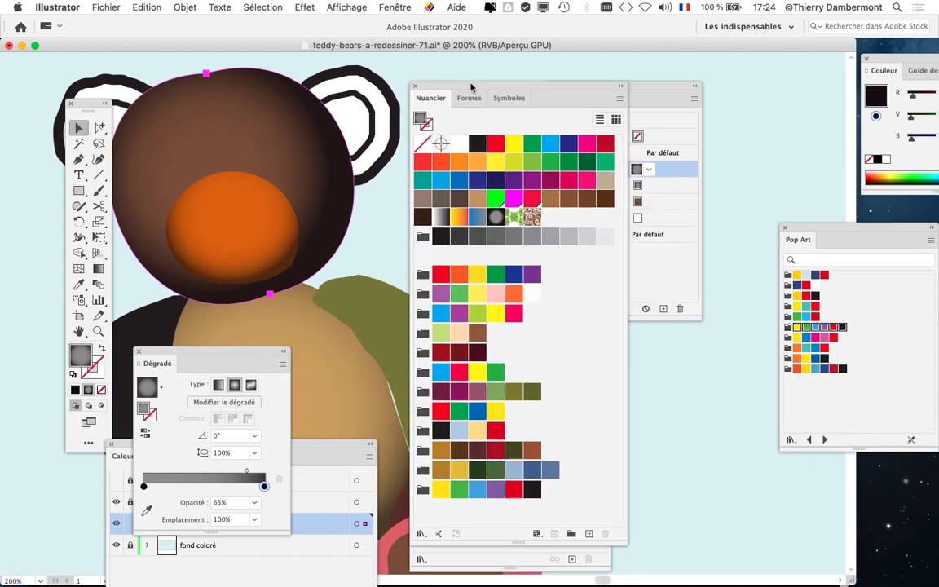
left_click_drag(664, 97, 833, 92)
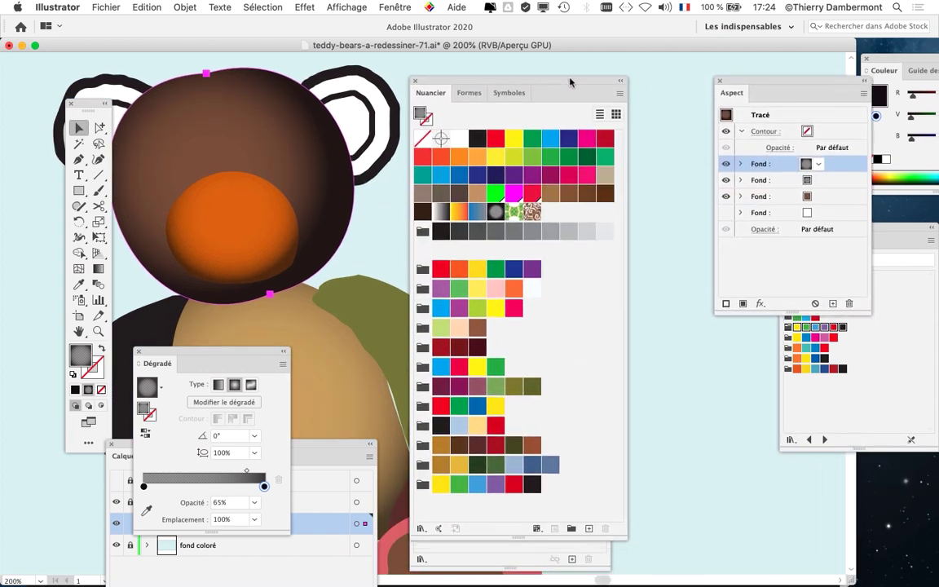
left_click_drag(505, 86, 529, 54)
left_click_drag(644, 511, 687, 311)
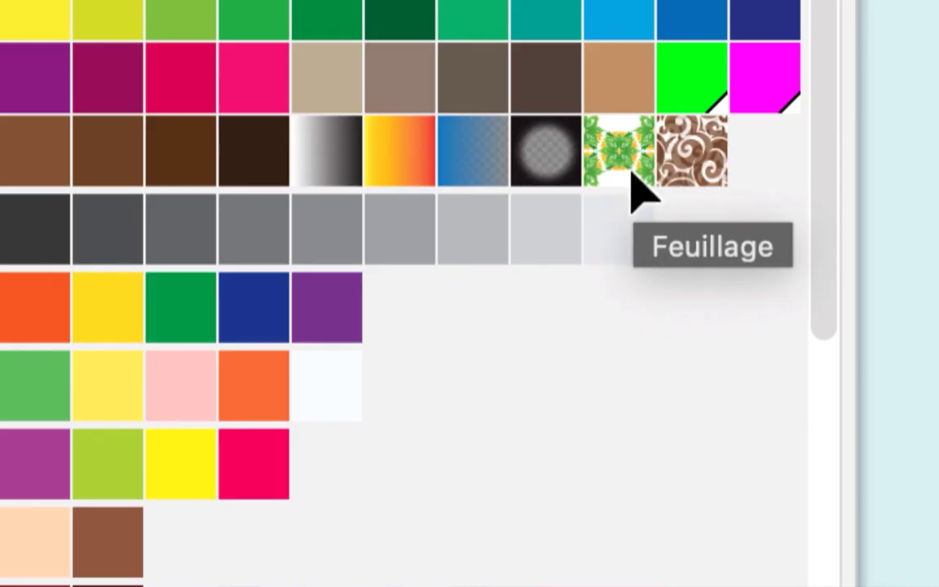
left_click(627, 173)
left_click(665, 176)
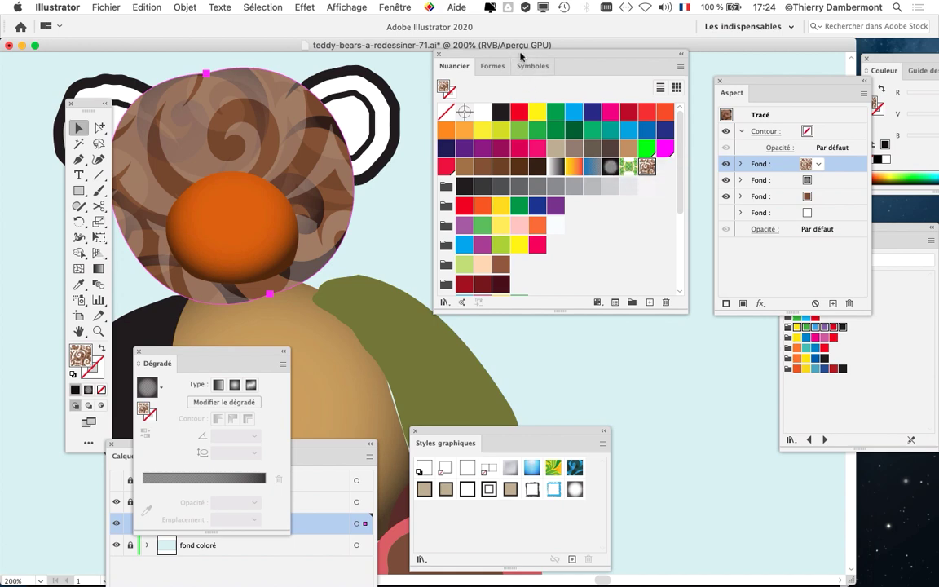
- Shift the Nuancier panel and open the Nature_Peaux d'animaux pattern swatch library
left_click_drag(520, 55, 559, 80)
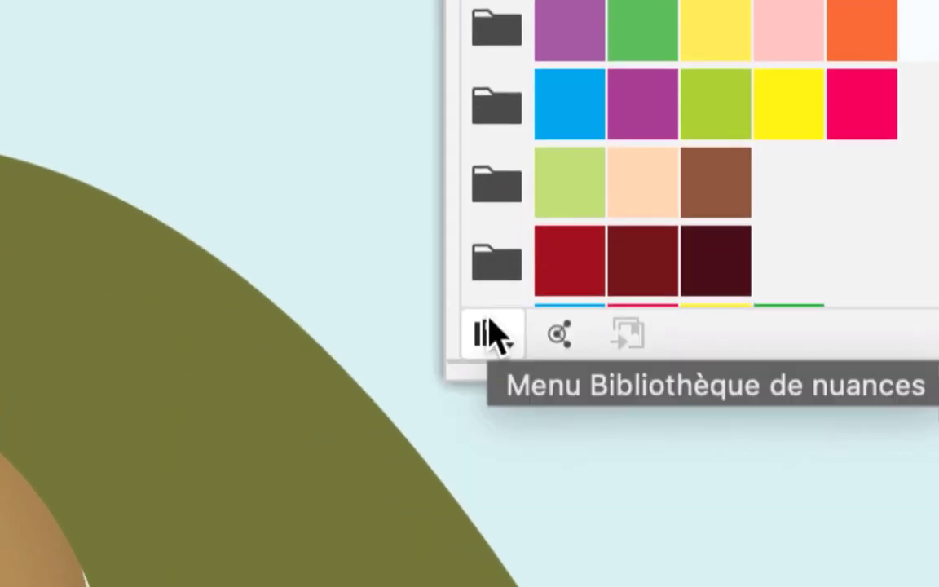
left_click(487, 457)
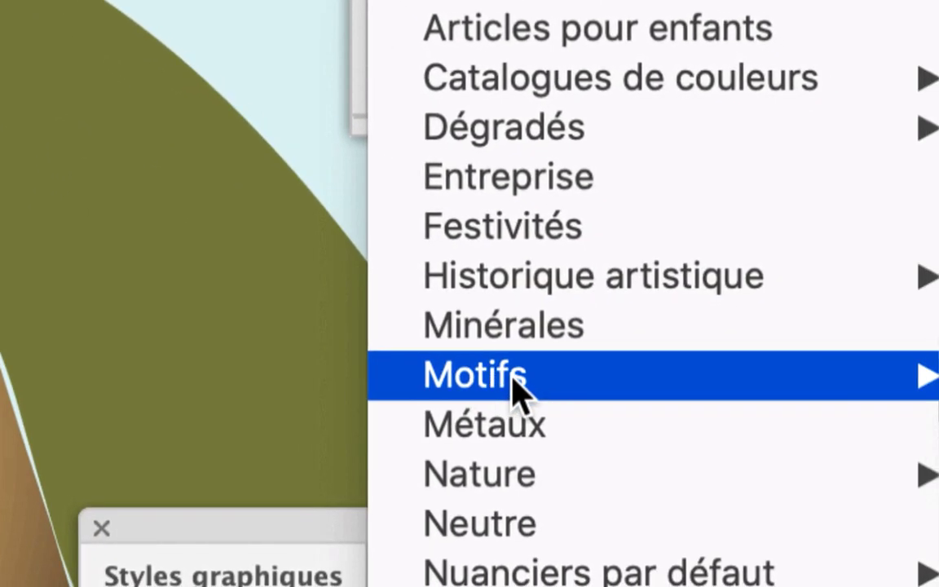
mouse_move(818, 463)
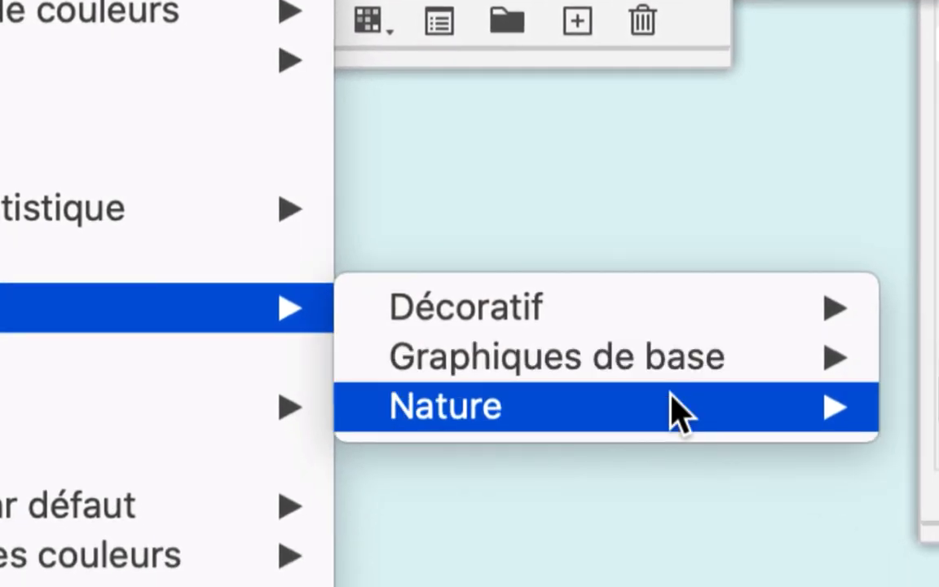
mouse_move(936, 471)
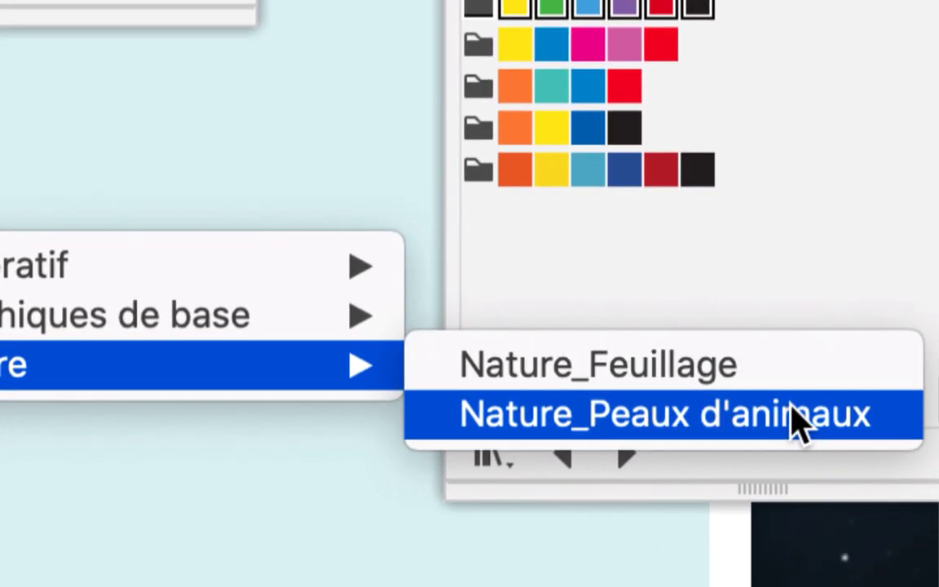
left_click(864, 453)
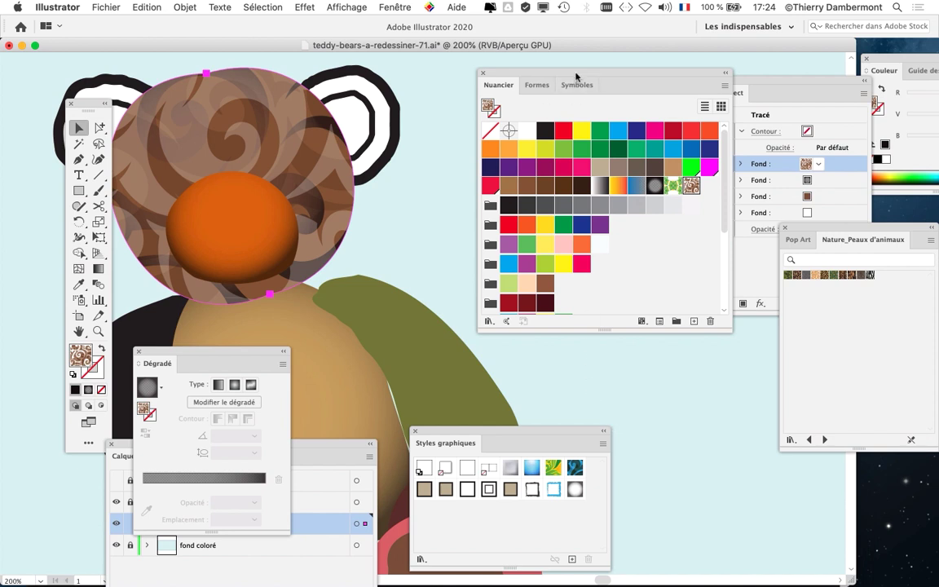
- Place the Nature_Peaux d'animaux library beside the Nuancier panel and display its swatches as large thumbnails
left_click_drag(575, 76, 519, 87)
left_click_drag(817, 231, 201, 93)
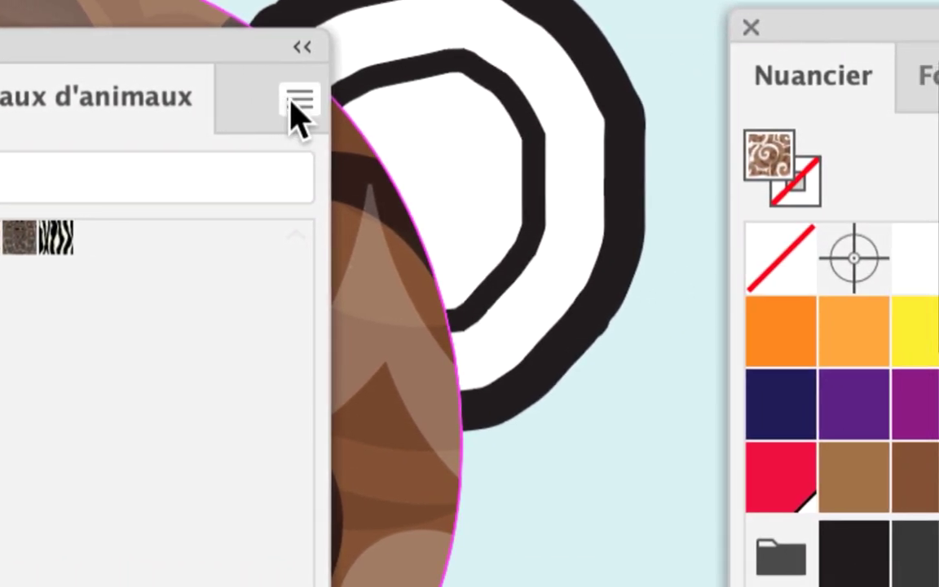
left_click(633, 123)
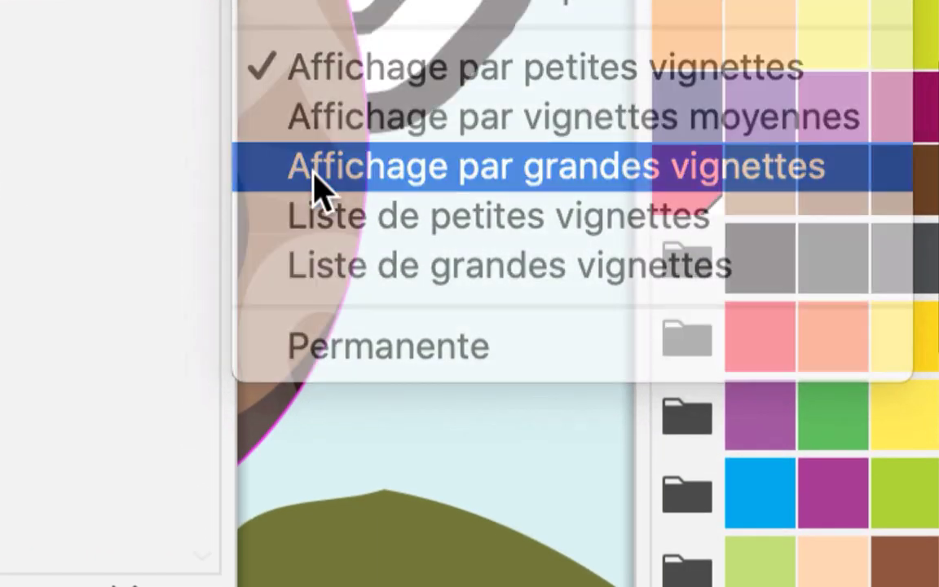
left_click(316, 186)
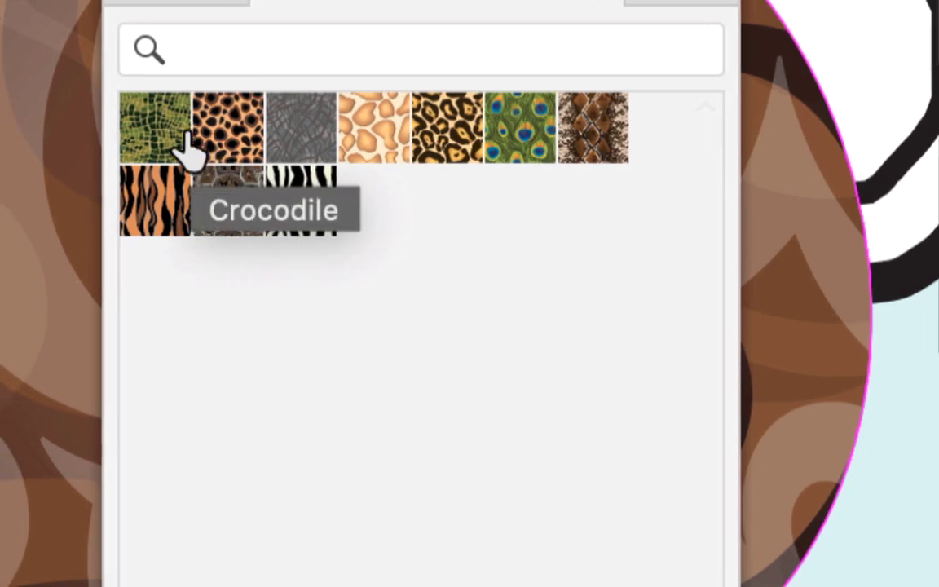
- Apply the Crocodile pattern to the head's top fill and move the swatch panels clear of the head
left_click(150, 137)
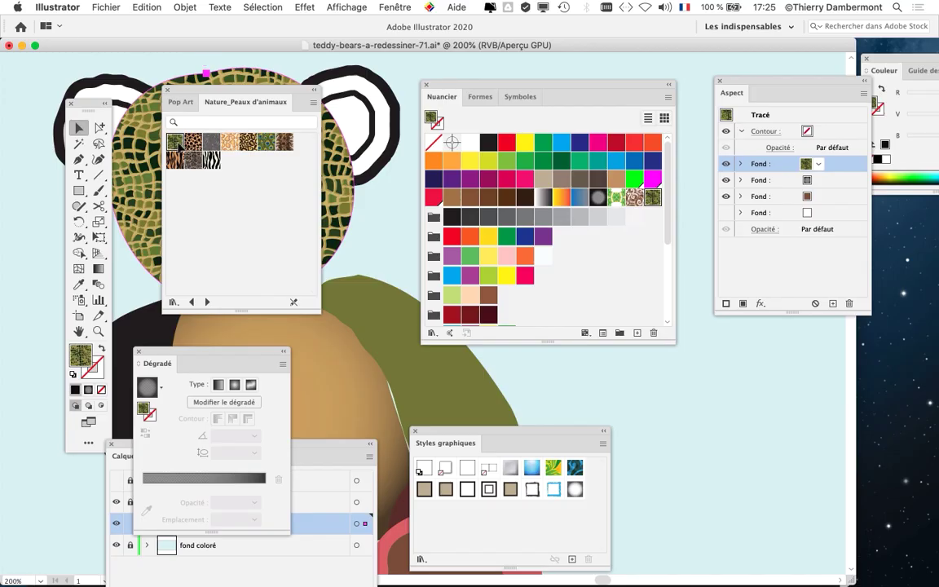
left_click_drag(448, 90, 679, 334)
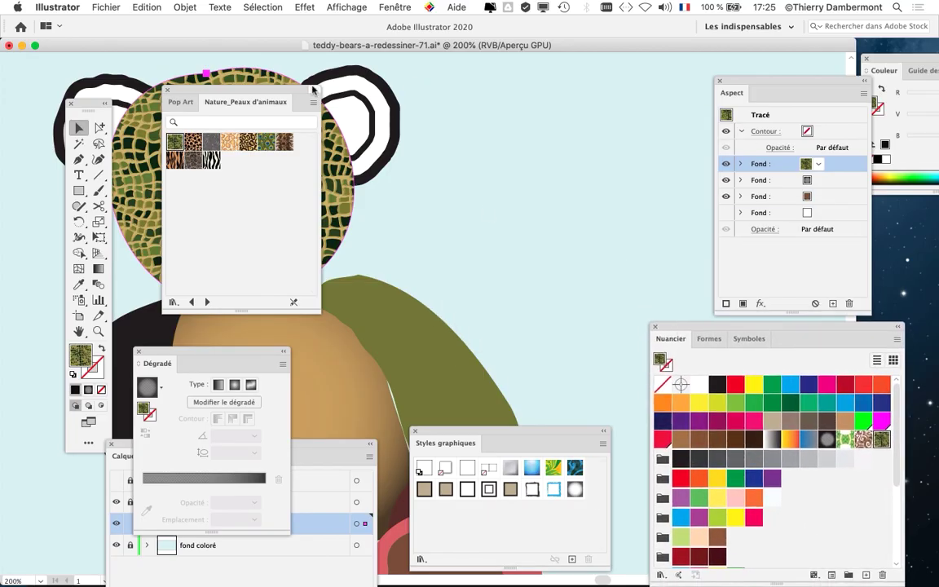
left_click_drag(248, 86, 597, 94)
scroll(509, 130, "left", 5)
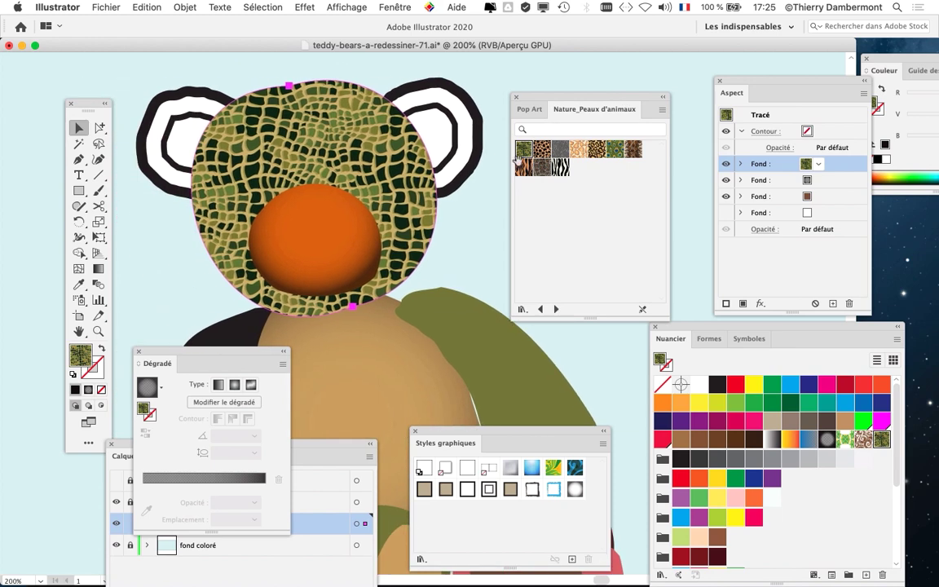
- Try the giraffe, peacock, snakeskin, tiger, zebra and grey wrinkled skin patterns on the head's top fill
left_click(578, 148)
scroll(371, 166, "up", 1)
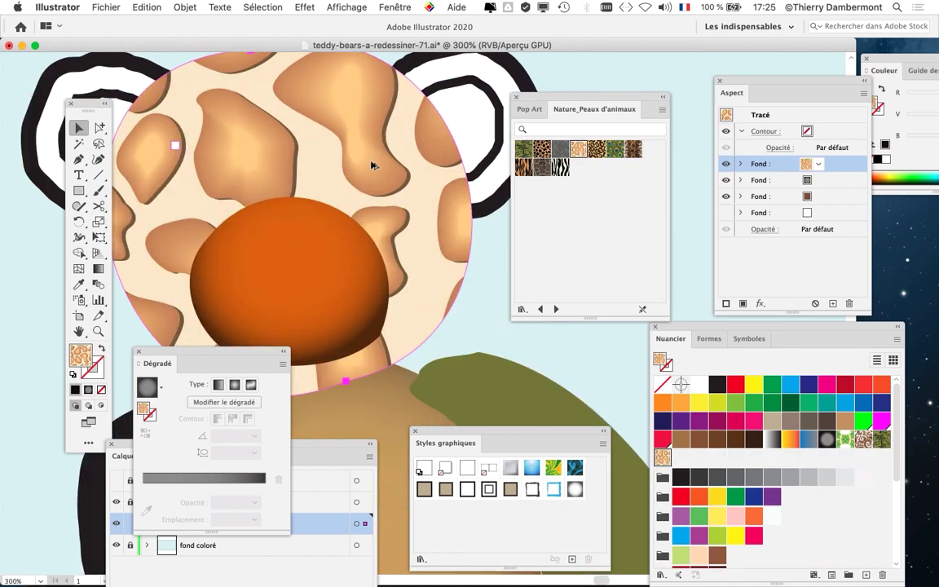
left_click(613, 148)
left_click(633, 148)
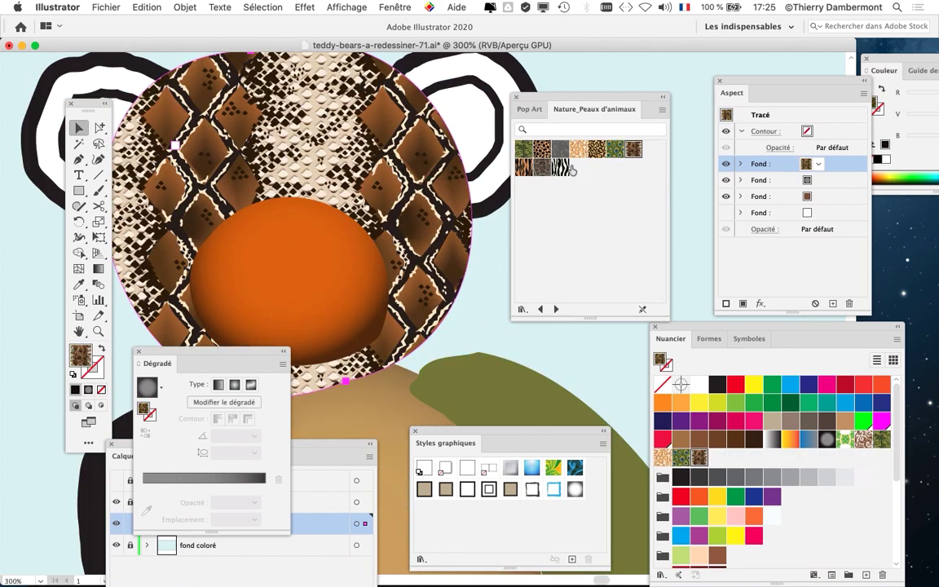
left_click(523, 167)
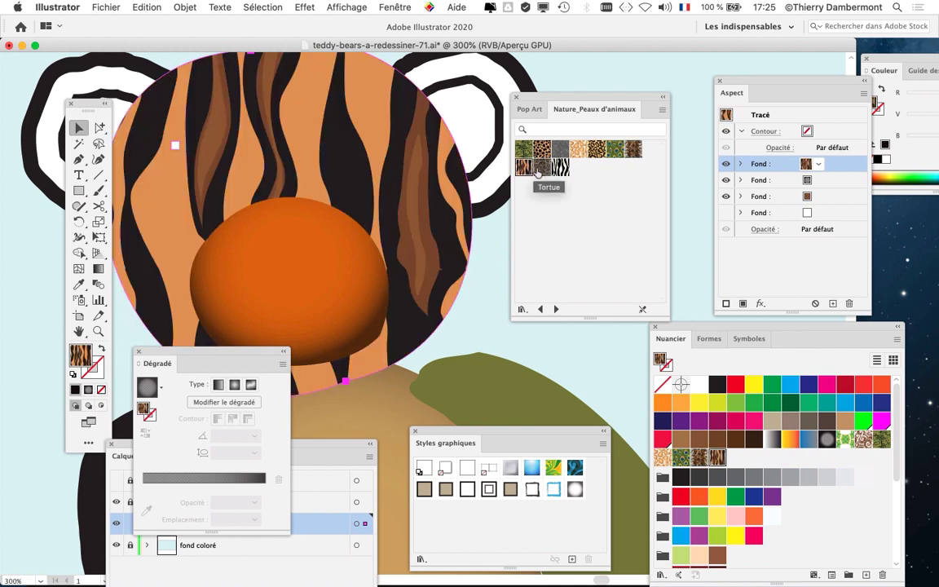
left_click(557, 167)
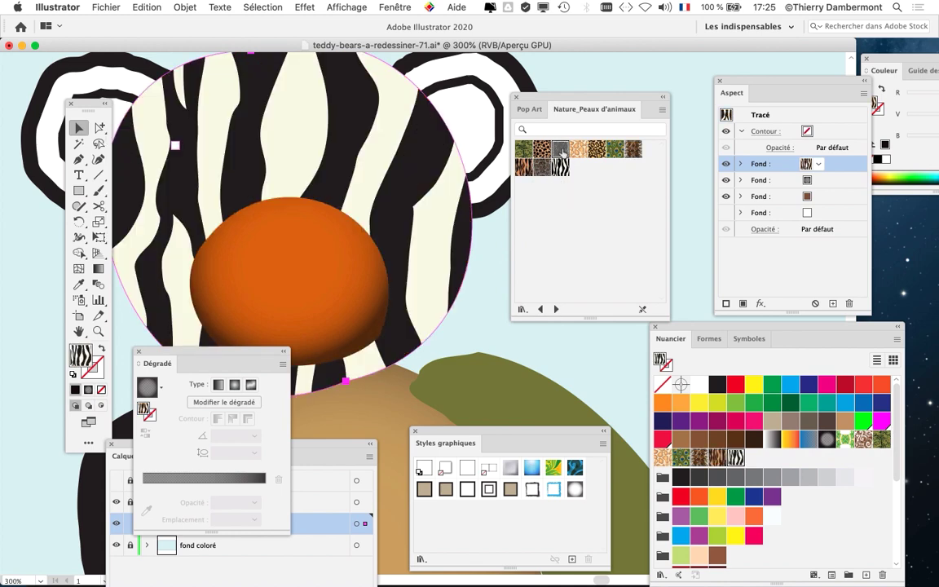
left_click(560, 148)
- Switch the swatch library from animal skins to Nature_Feuillage
left_click(556, 309)
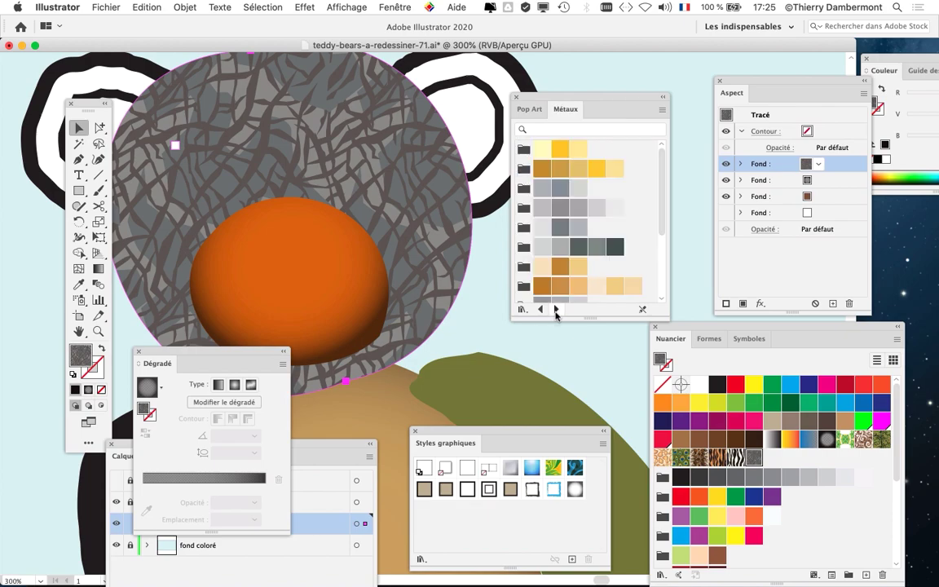
left_click(543, 310)
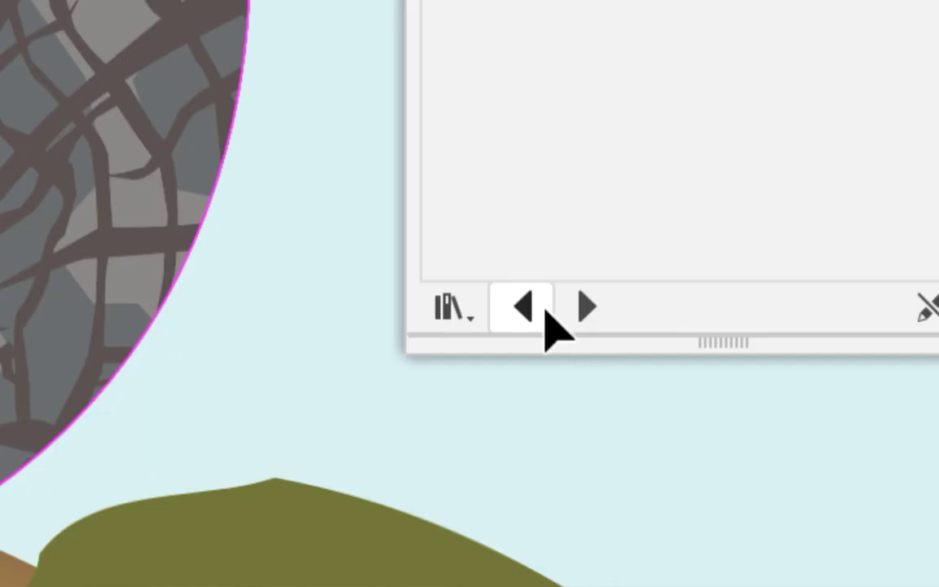
left_click(543, 310)
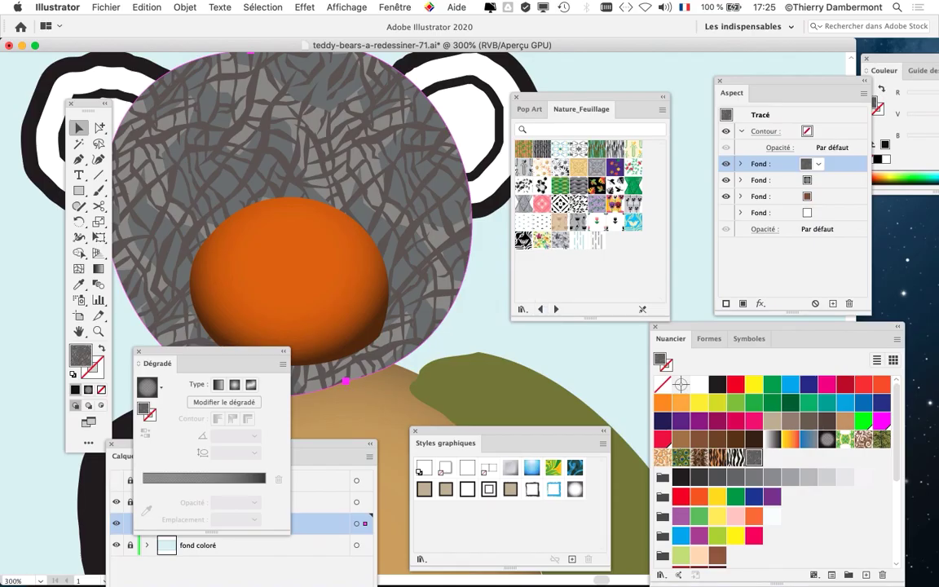
- Try the daisy, grey grass and black foliage patterns on the head's top fill, ending with the yellow pansy pattern
left_click(542, 167)
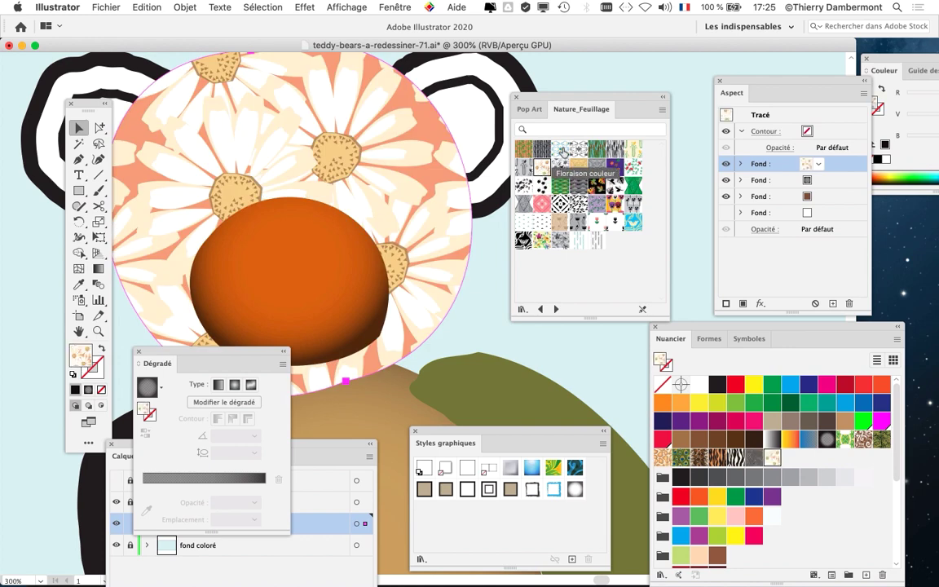
left_click(616, 149)
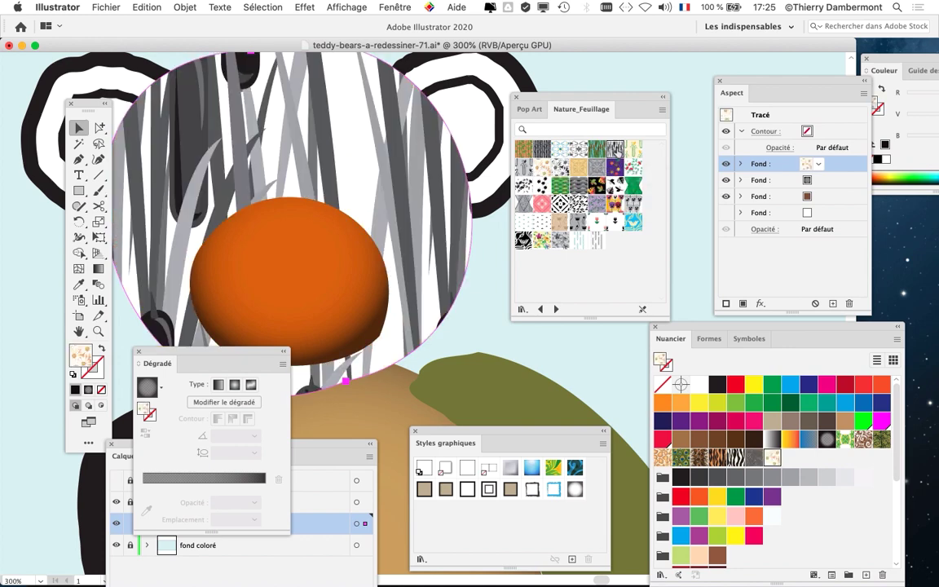
left_click(597, 206)
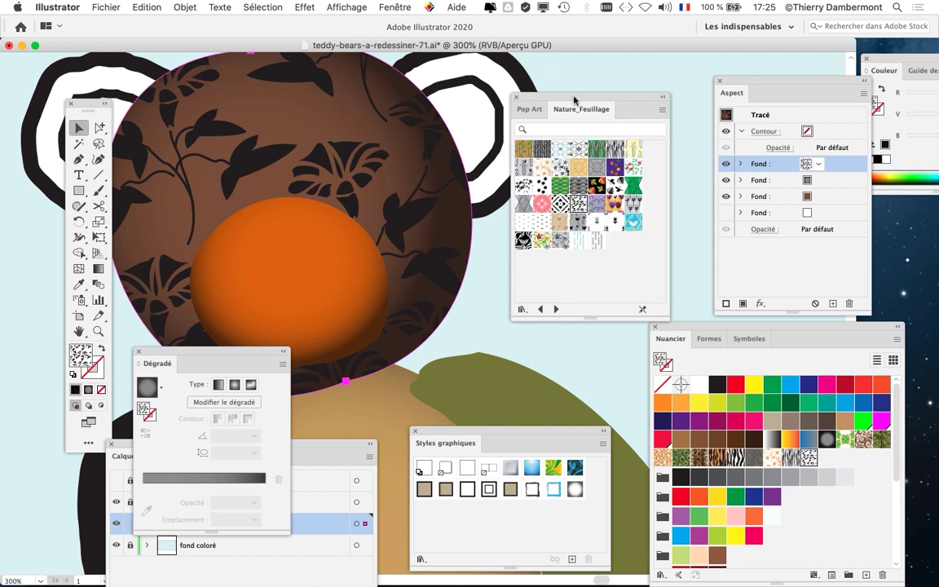
left_click(616, 203)
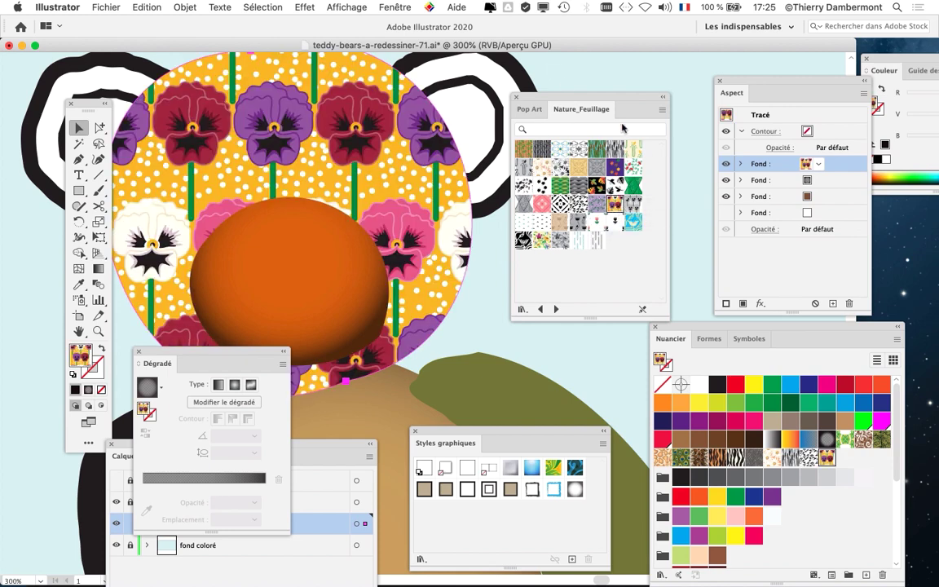
- Move the foliage library aside, bring the Aspect panel next to the head and expand the pansy fill's settings
left_click_drag(585, 96, 912, 405)
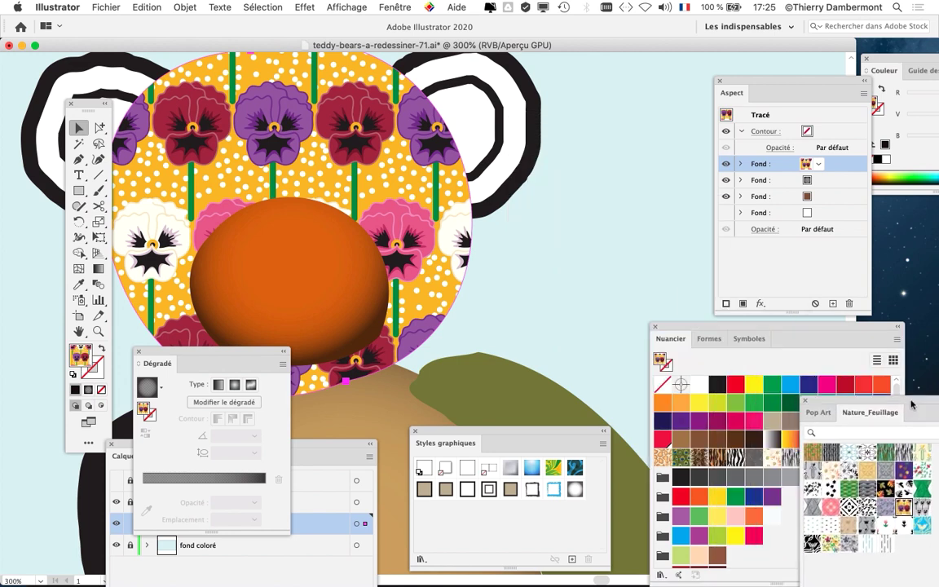
left_click_drag(765, 82, 482, 83)
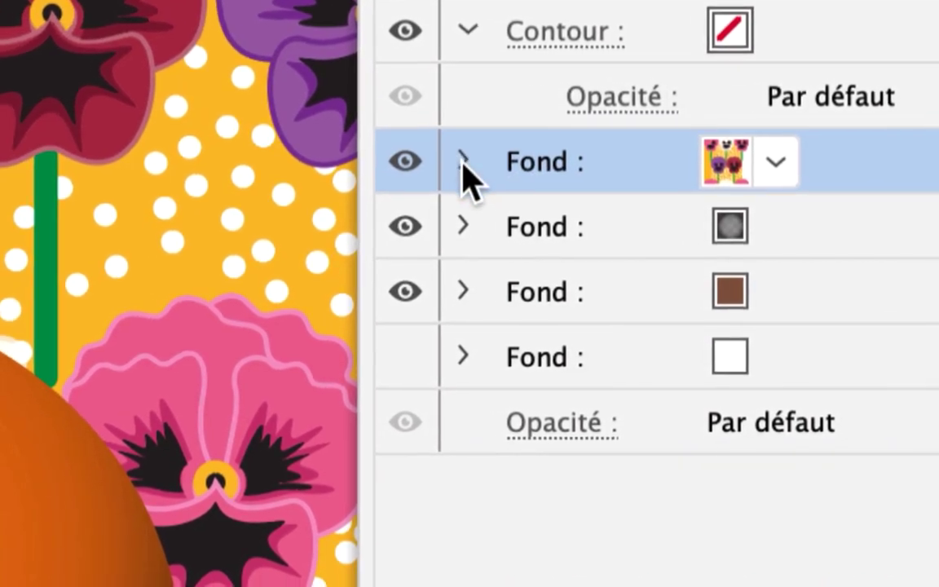
left_click(404, 171)
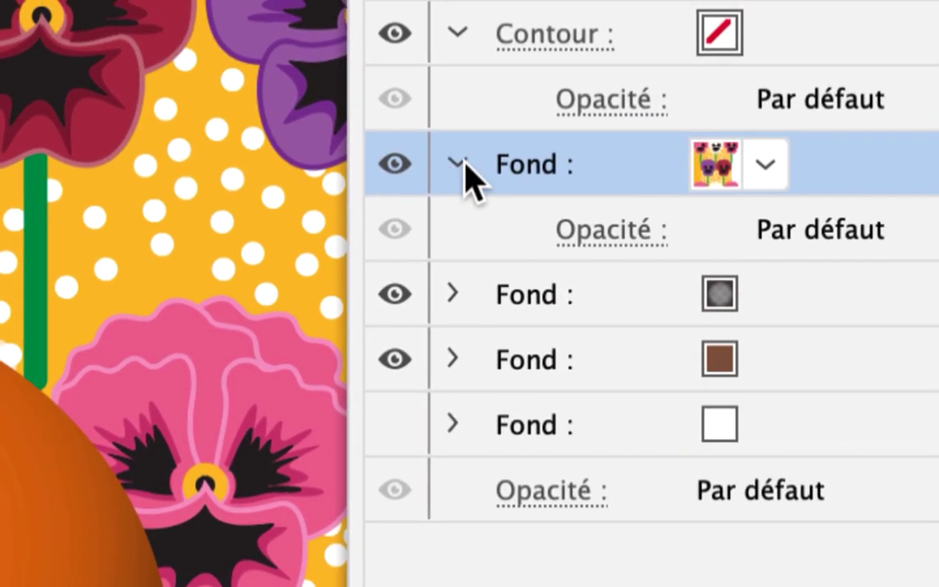
left_click(464, 162)
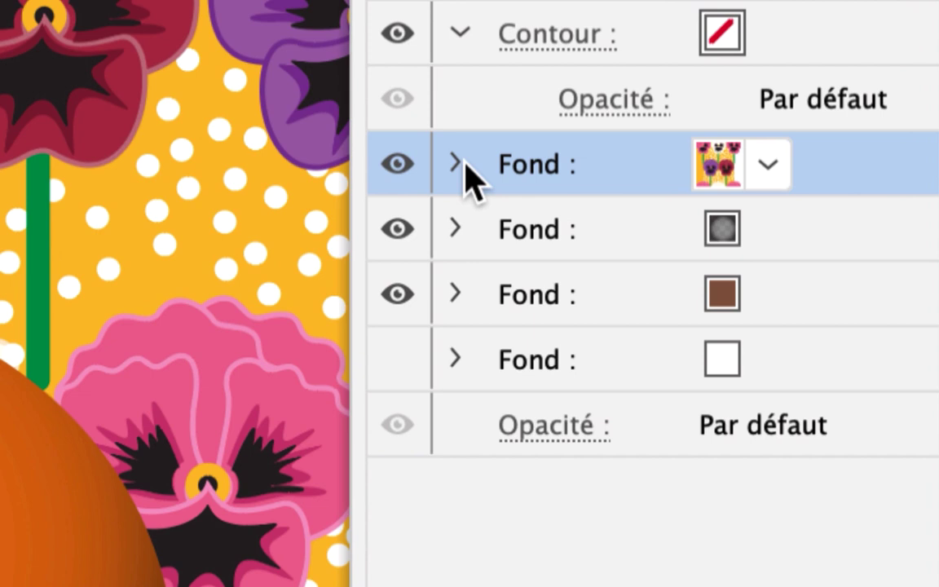
left_click(469, 163)
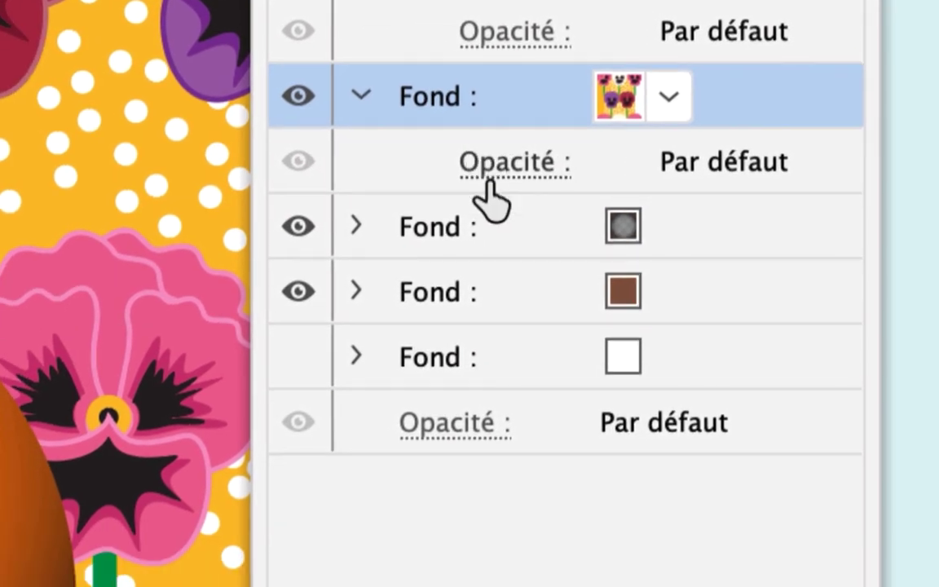
- Set the pansy pattern fill's opacity to 50%
left_click(493, 173)
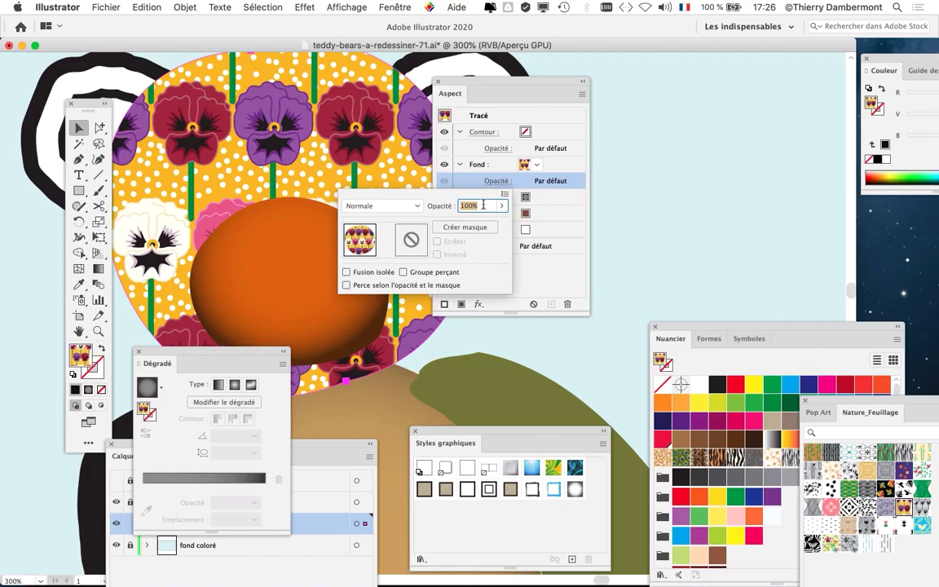
type("50")
key("Tab")
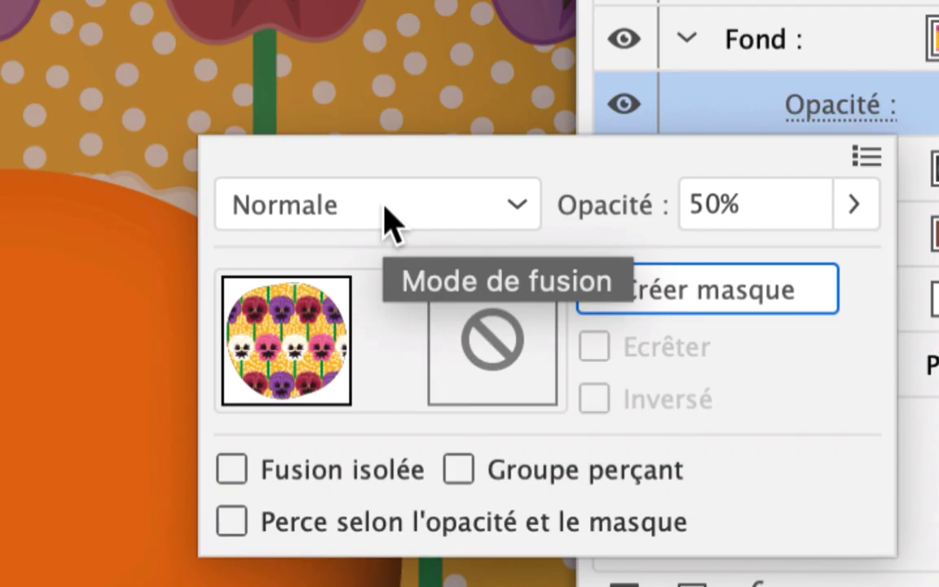
- Try the Densité couleur + and Superposition blend modes on the pansy fill, and move the Aspect panel farther from the head
left_click(384, 206)
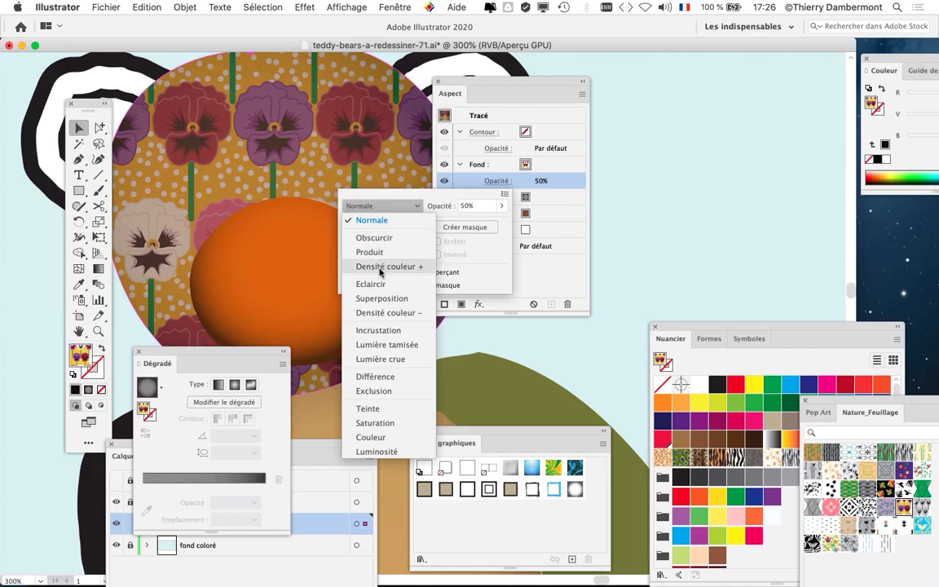
left_click(382, 268)
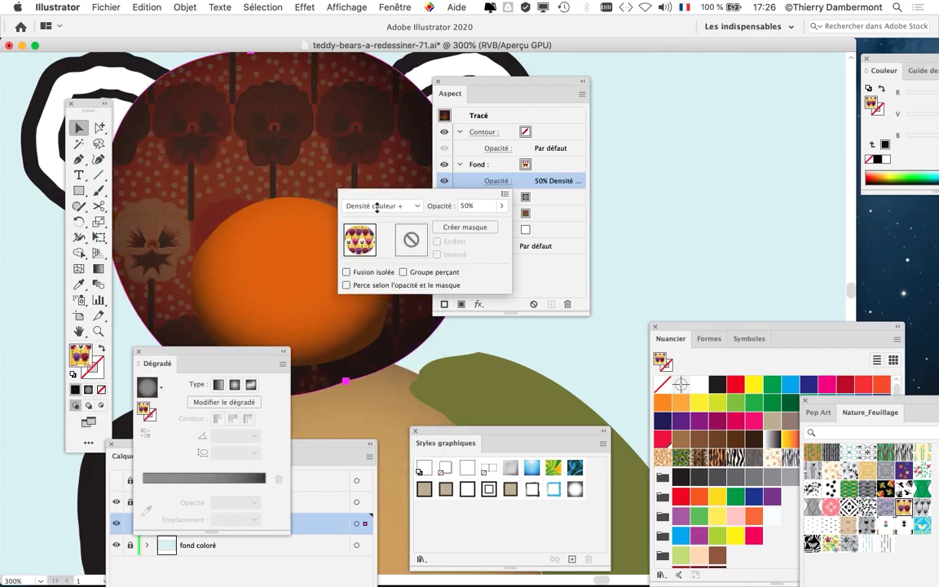
key("Down")
key("Down")
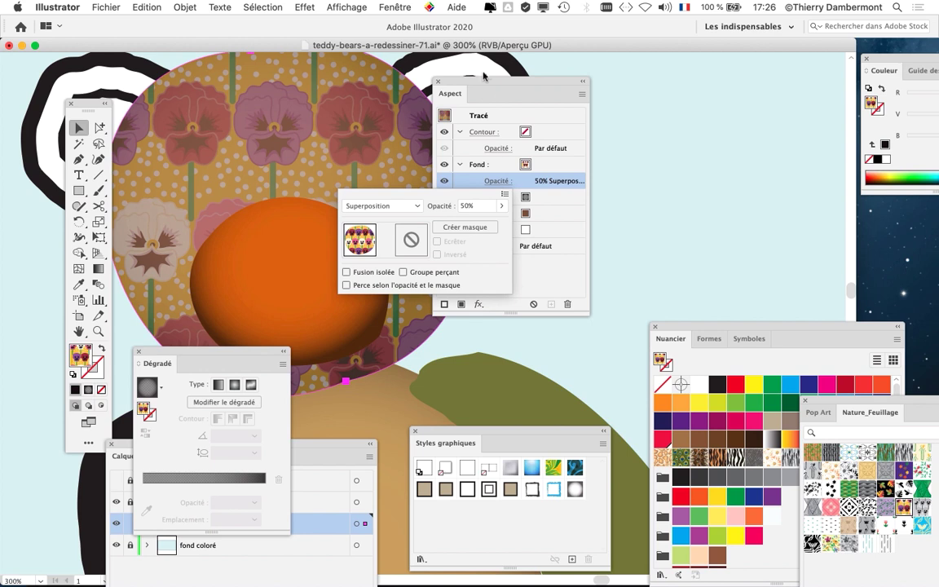
left_click(566, 84)
left_click_drag(525, 77, 610, 72)
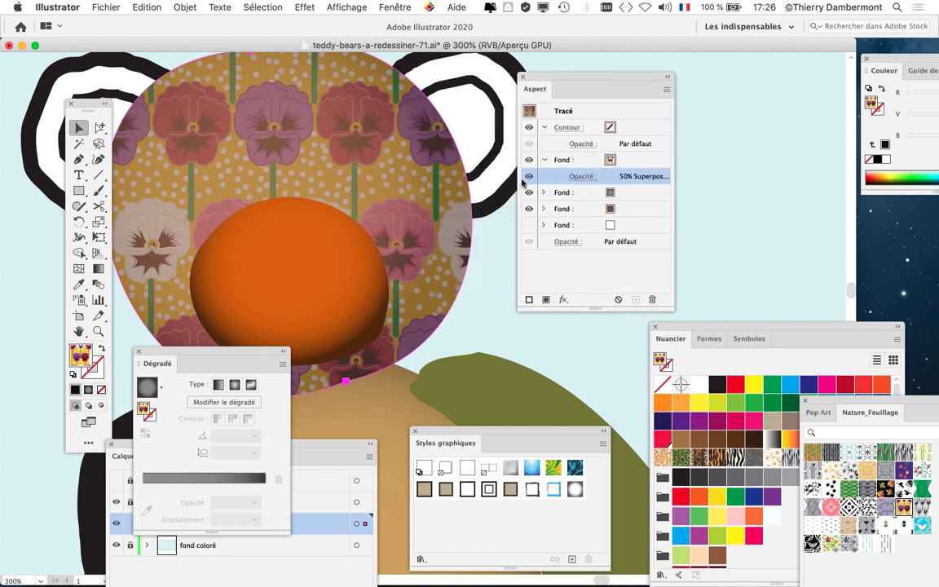
- Change the pansy fill's blend mode to Incrustation
left_click(571, 176)
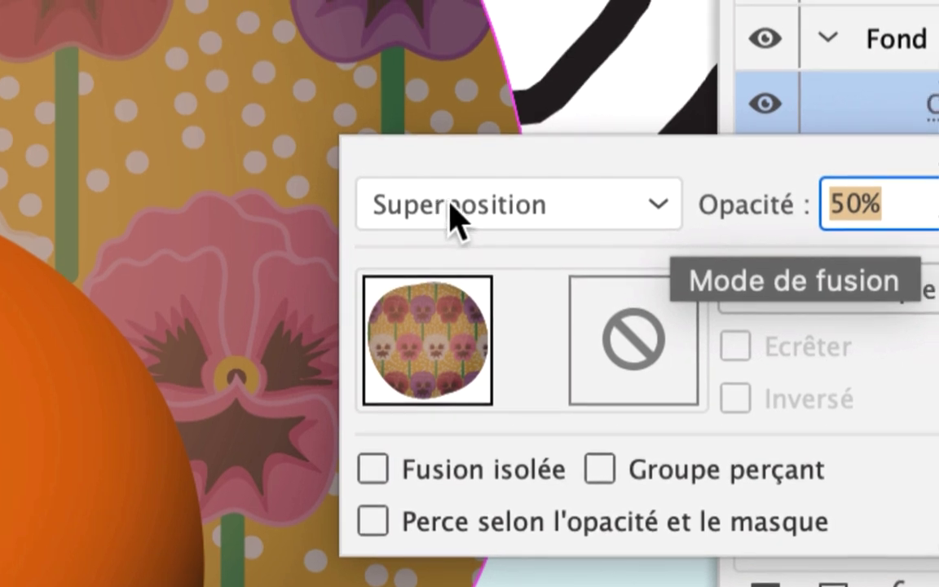
scroll(448, 208, "down", 1)
scroll(446, 204, "down", 1)
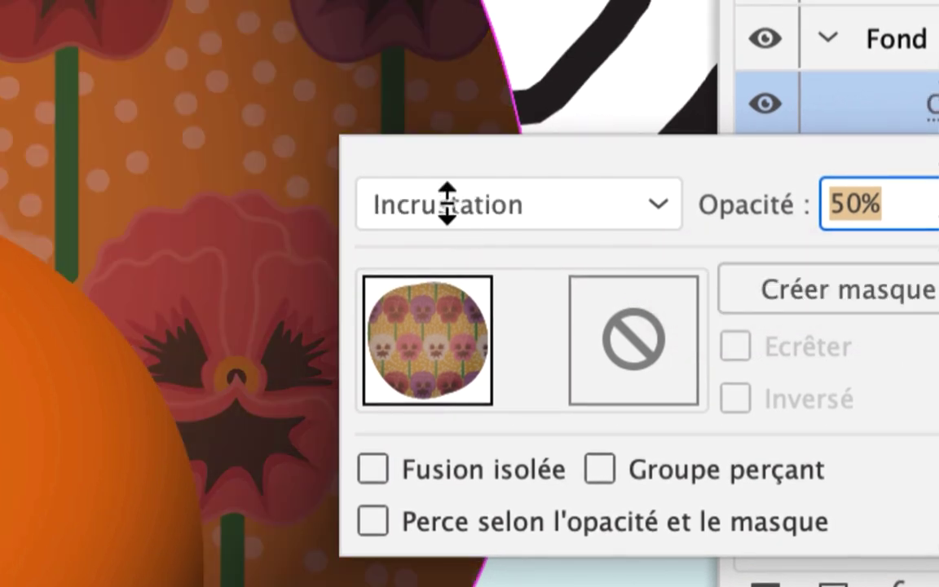
- Try Lumière tamisée, Exclusion and Saturation among the pansy fill's blend modes, and settle on Luminosité
scroll(448, 204, "down", 1)
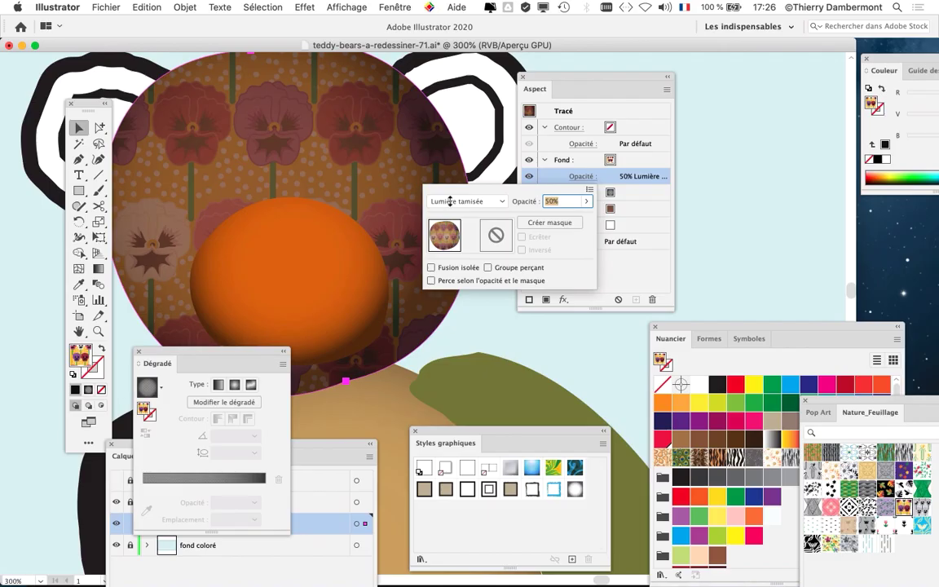
scroll(449, 202, "down", 1)
scroll(451, 204, "down", 1)
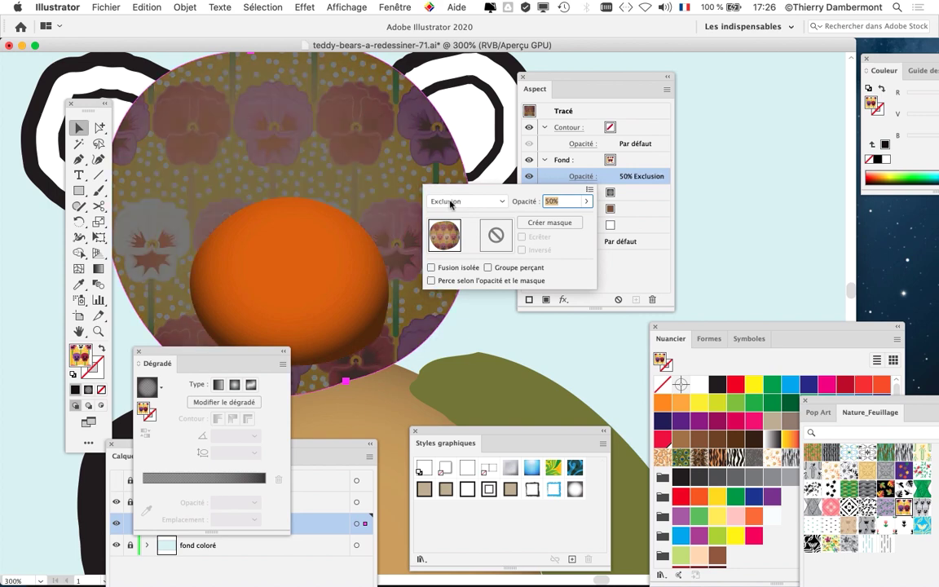
scroll(450, 203, "down", 1)
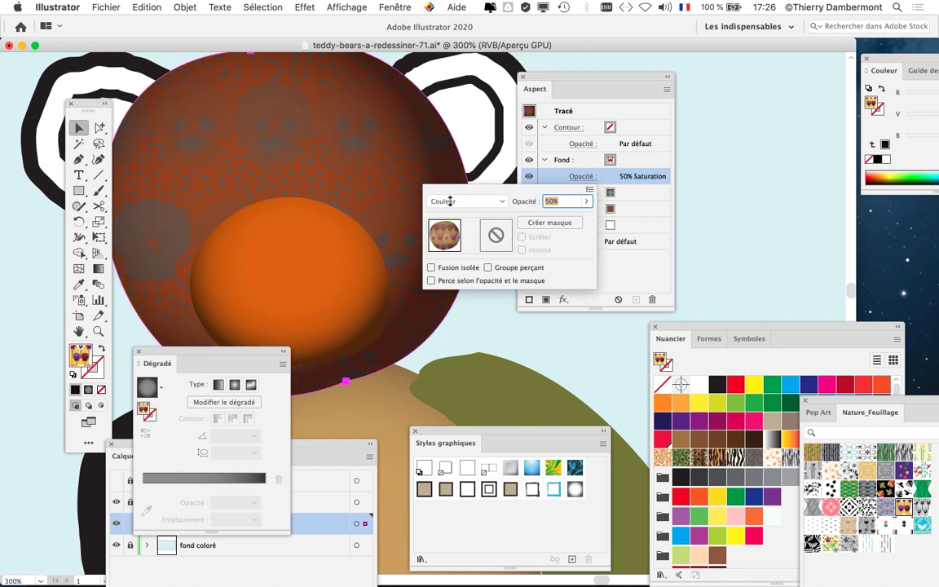
scroll(450, 204, "down", 1)
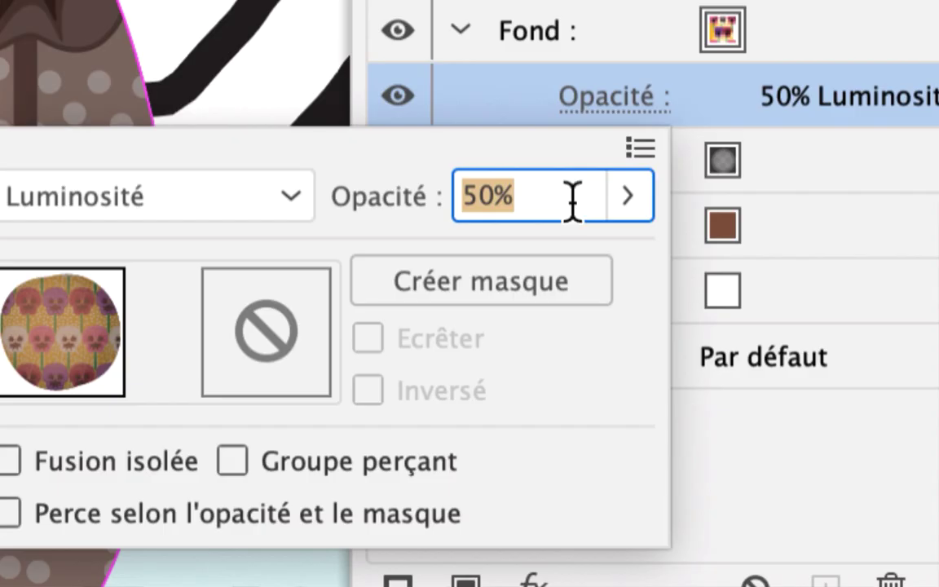
- Try 20% opacity on the pansy fill, settle on 10%, and move the Aspect panel away from the head
type("20")
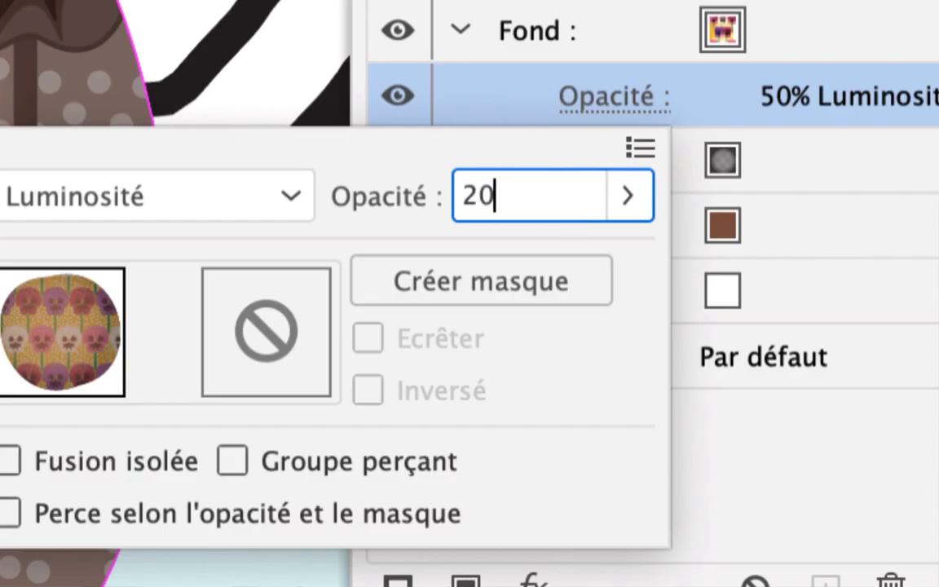
key("Tab")
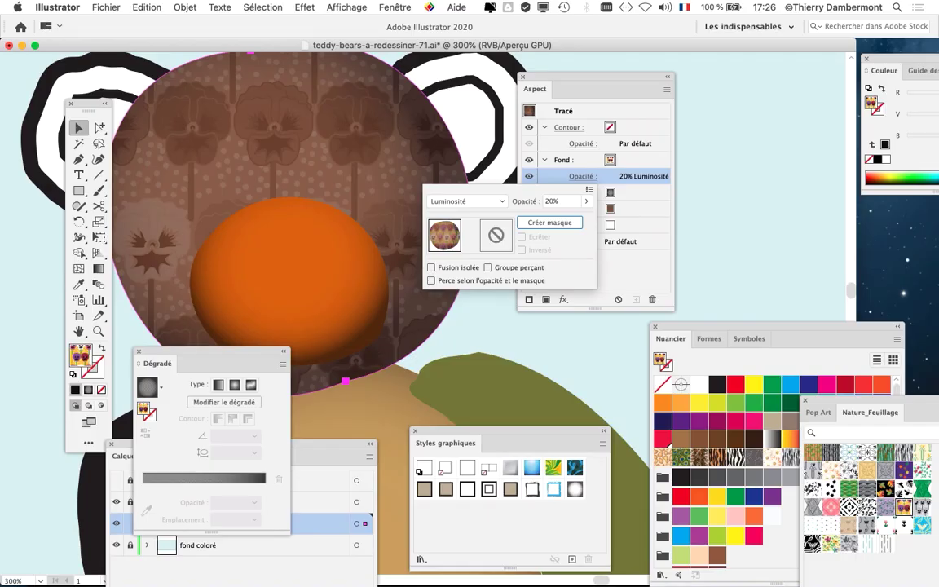
left_click(550, 203)
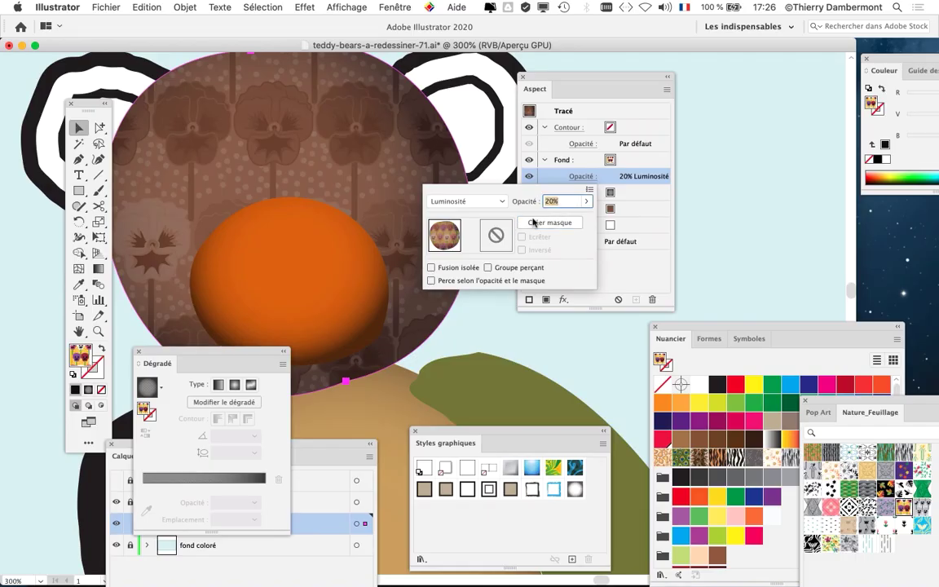
type("10")
key("Tab")
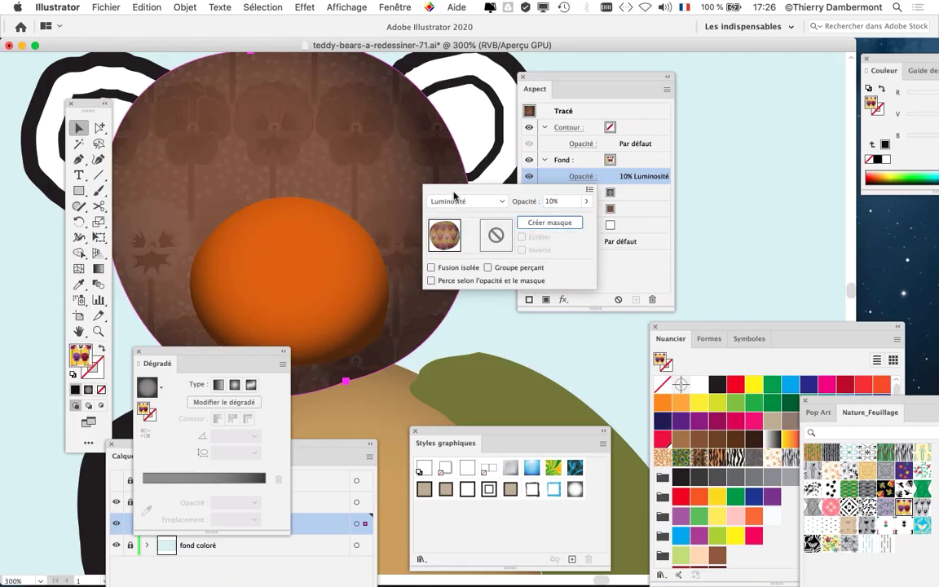
left_click_drag(566, 75, 703, 80)
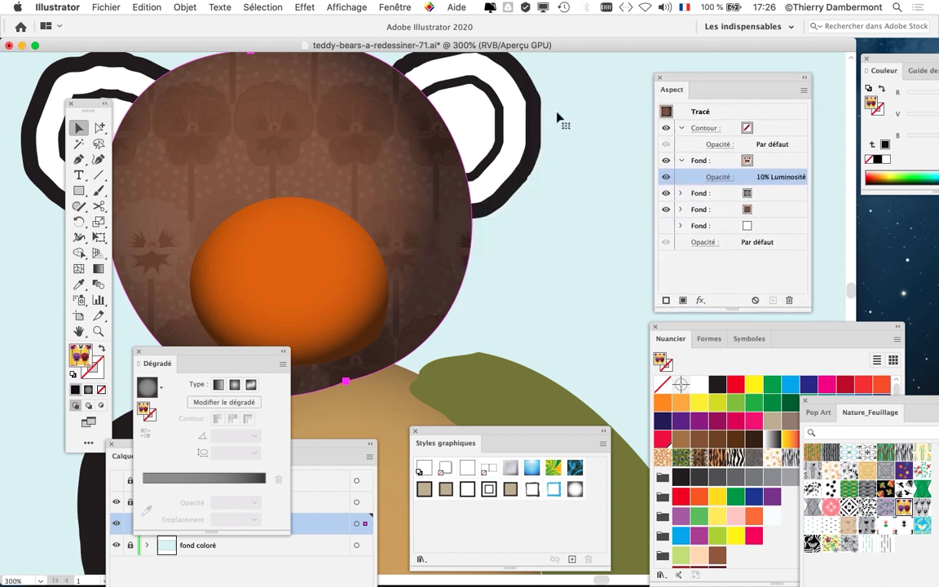
- Open the Scale tool's options for the head and turn off object transformation, leaving pattern transformation and preview on
scroll(487, 178, "left", 5)
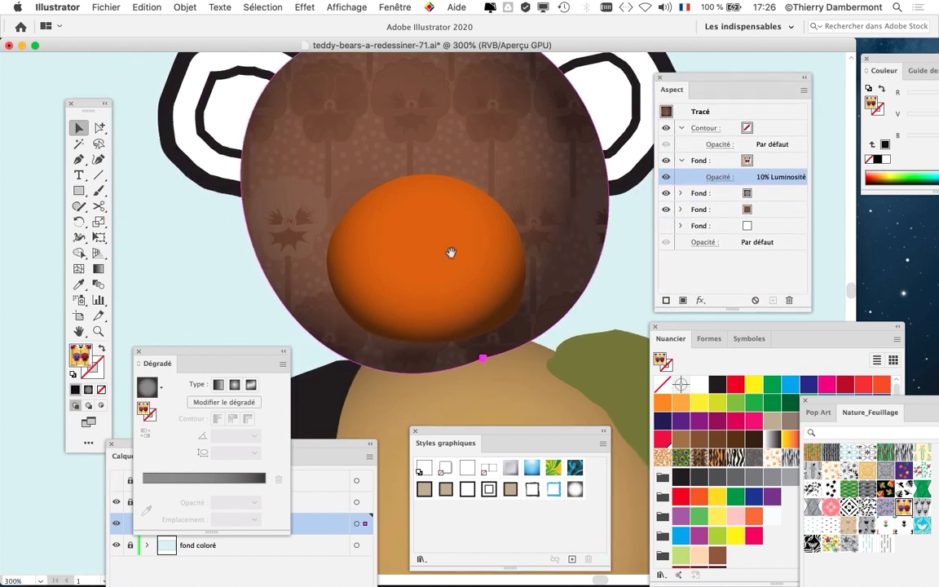
left_click_drag(450, 251, 273, 208)
scroll(324, 240, "down", 2)
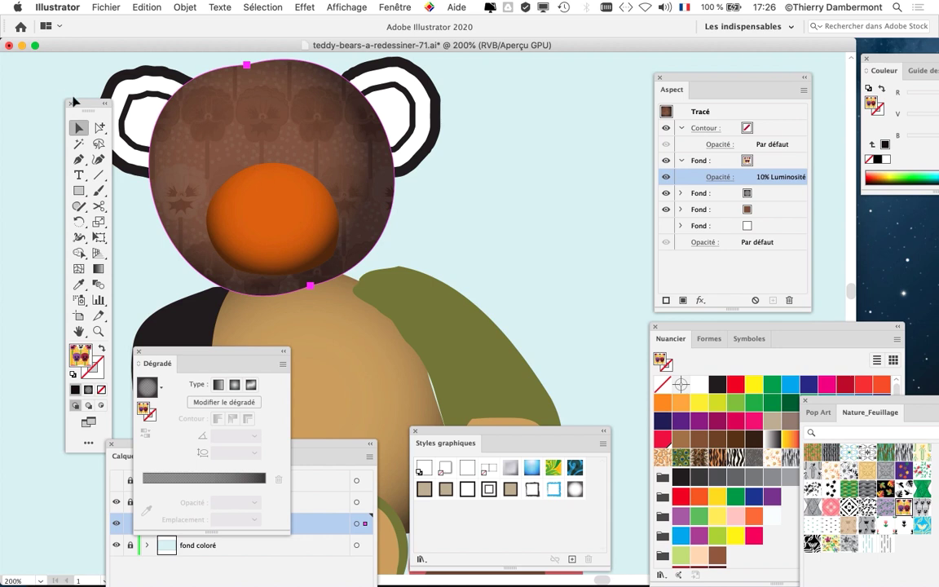
left_click_drag(73, 101, 61, 67)
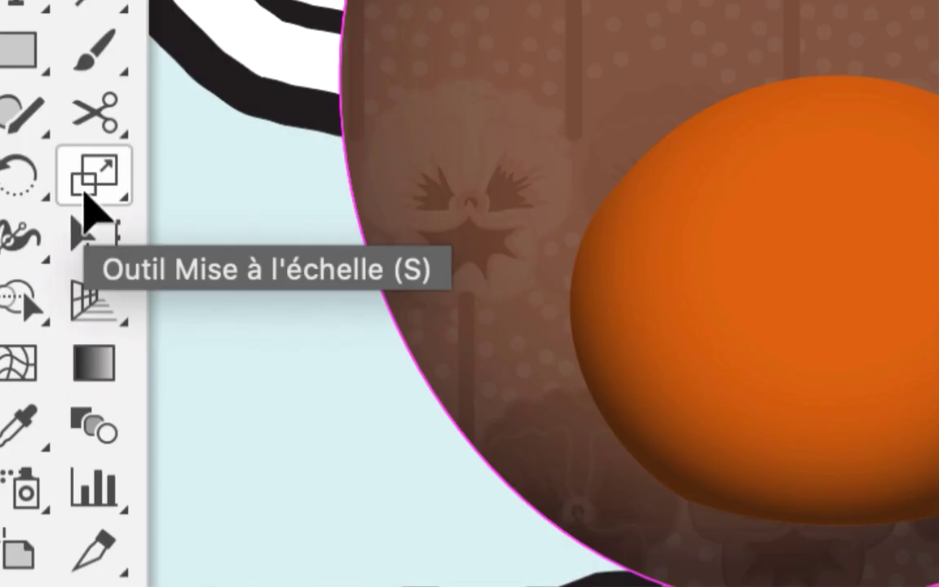
left_click(85, 193)
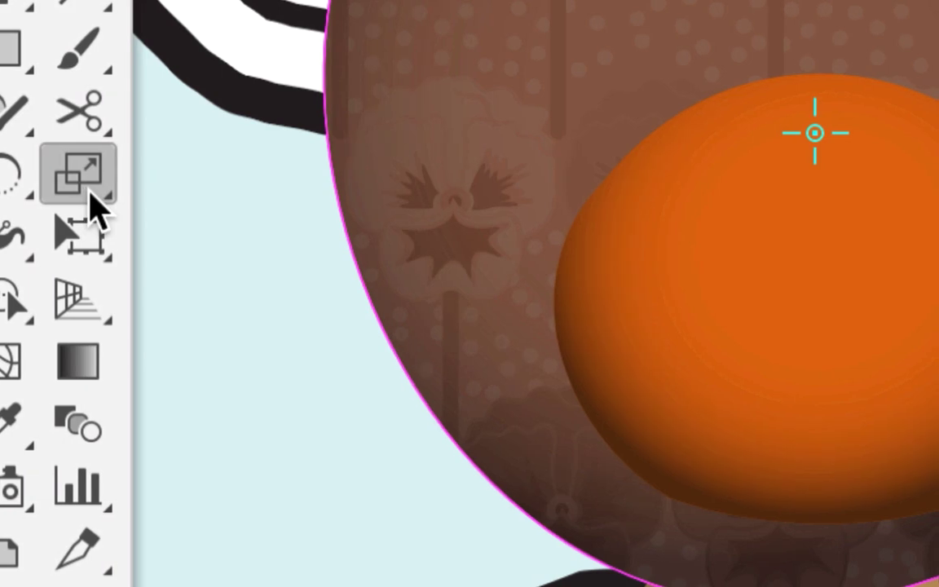
double_click(89, 196)
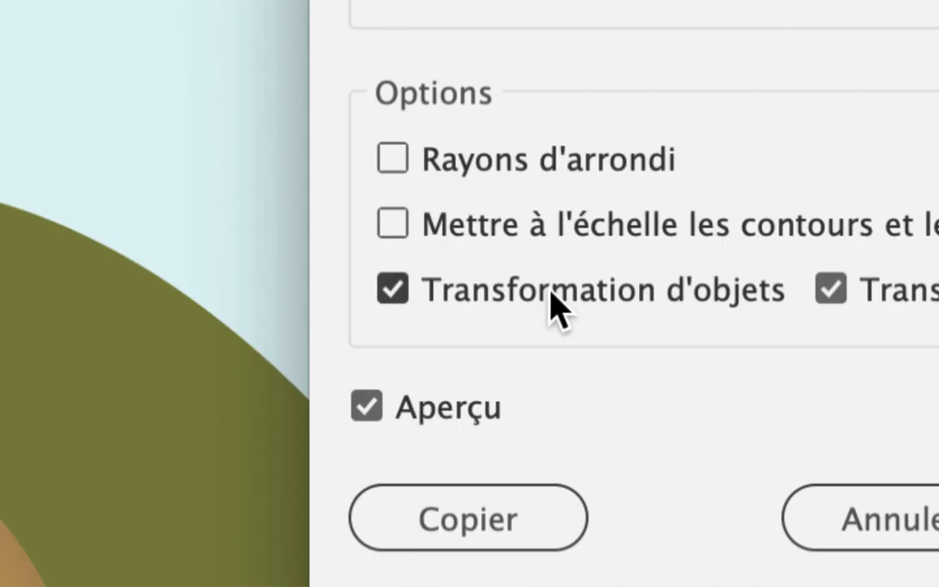
left_click(552, 296)
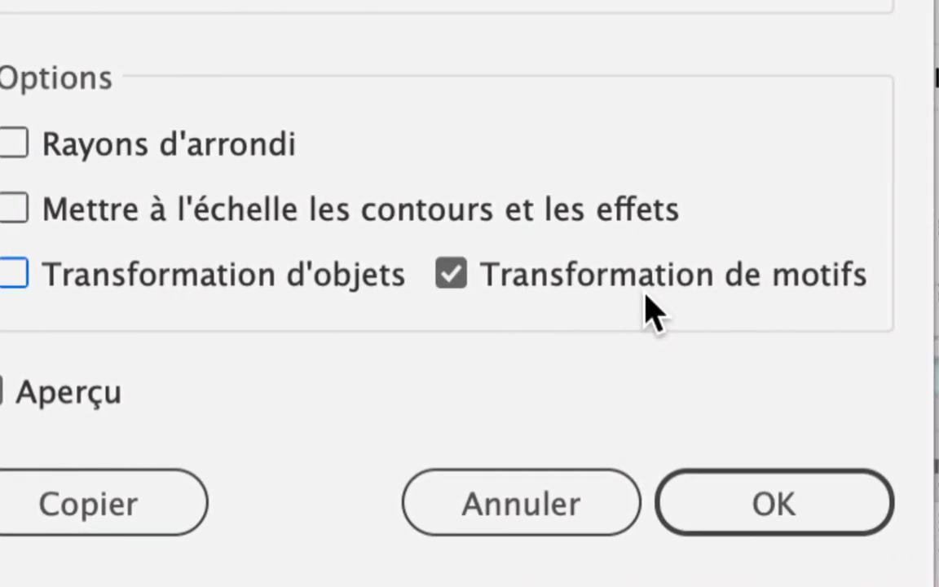
left_click(53, 399)
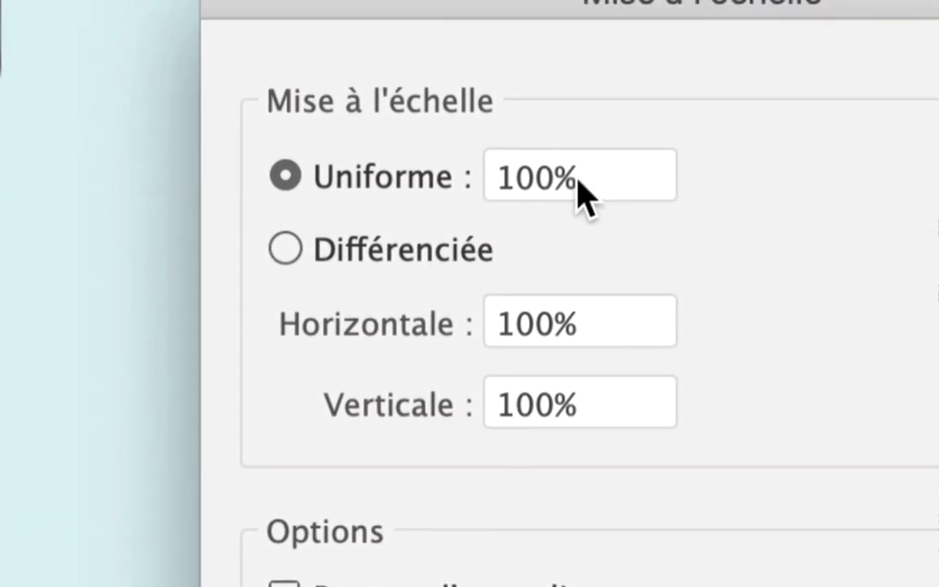
- Try a 50% uniform scale for the head's pansy pattern, and apply 25%
left_click(562, 183)
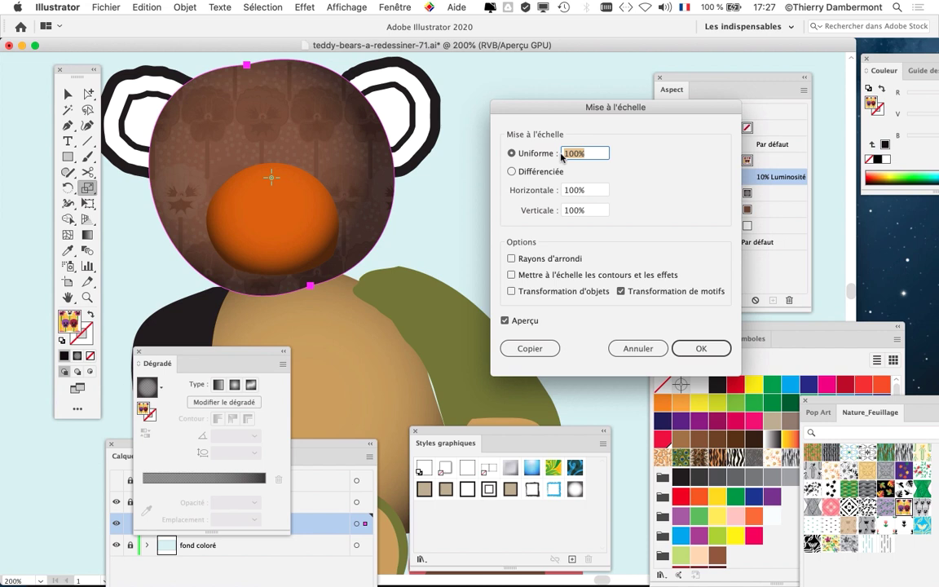
type("50")
key("Tab")
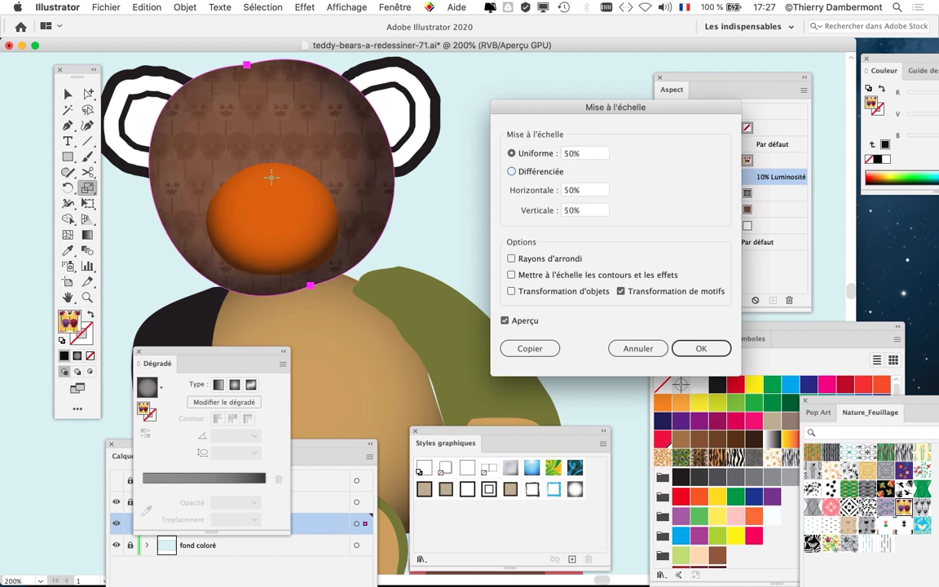
left_click(568, 154)
type("25")
key("Tab")
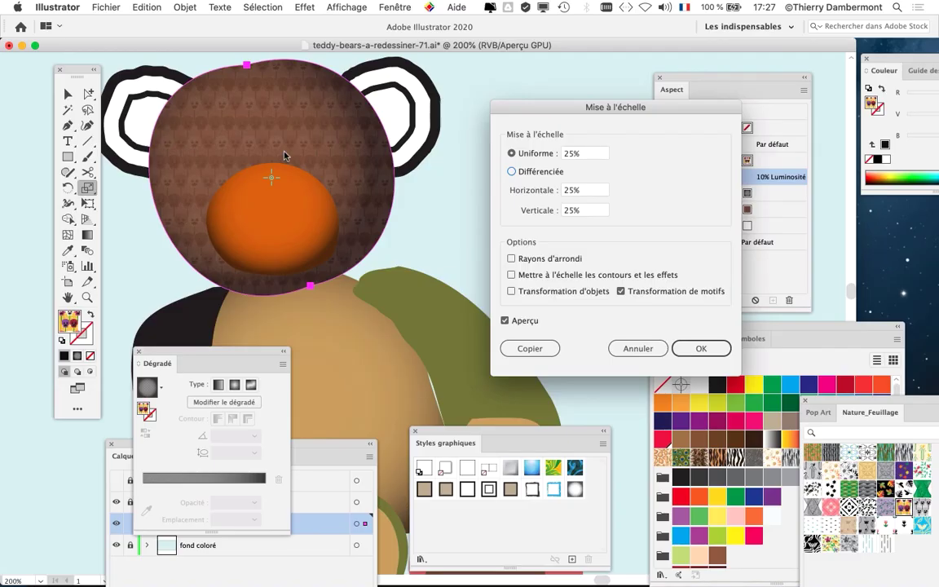
left_click(699, 348)
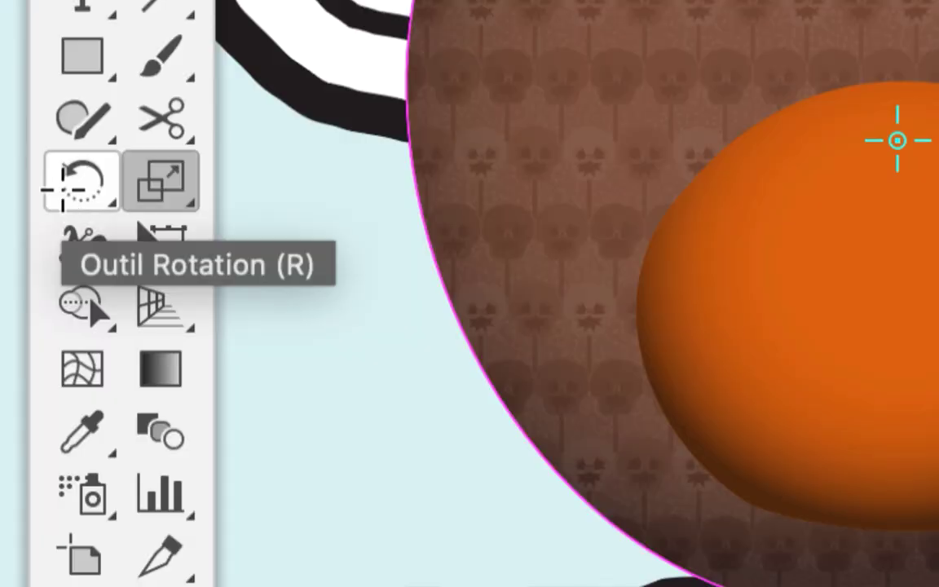
- Rotate only the pansy pattern inside the head by 126°, leaving the shape itself unrotated
double_click(66, 193)
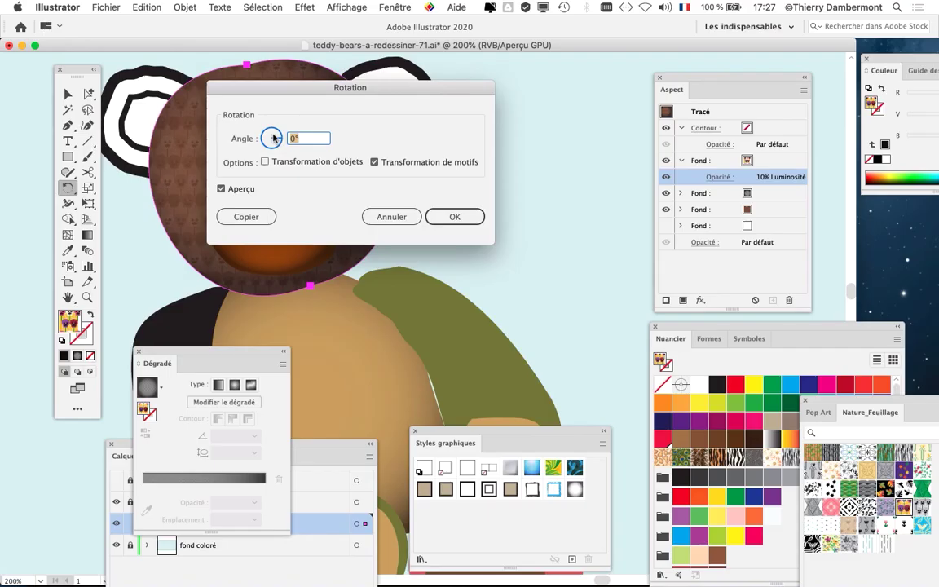
left_click_drag(269, 87, 501, 87)
left_click_drag(512, 140, 501, 137)
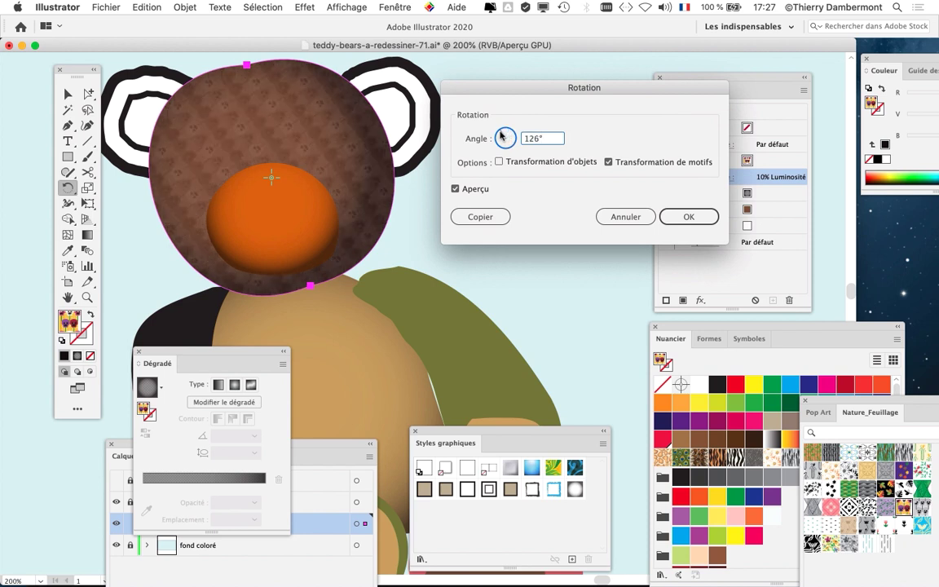
left_click(688, 217)
- Select the green arm and its olive fill attribute, keeping the Aspect panel clear of the arm
left_click_drag(438, 323, 363, 208)
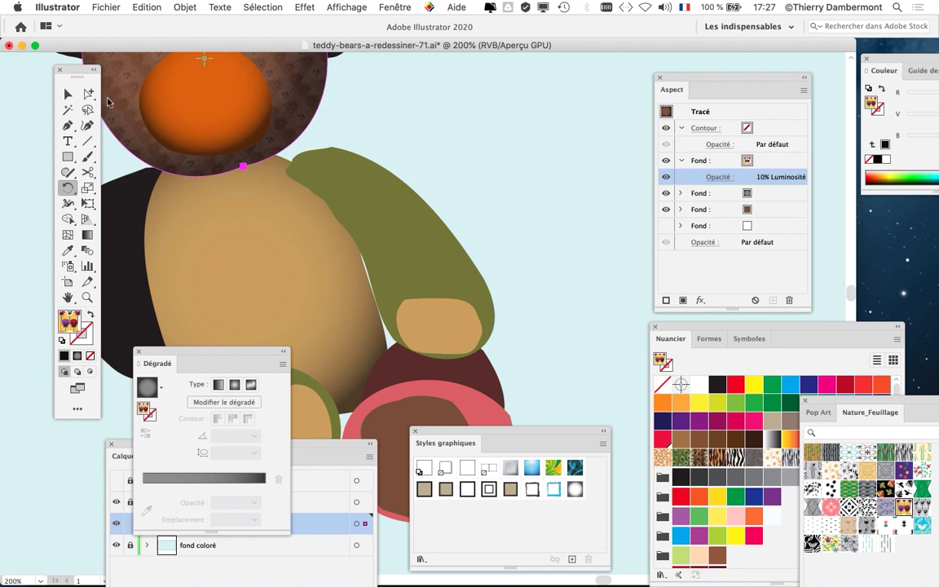
left_click(67, 95)
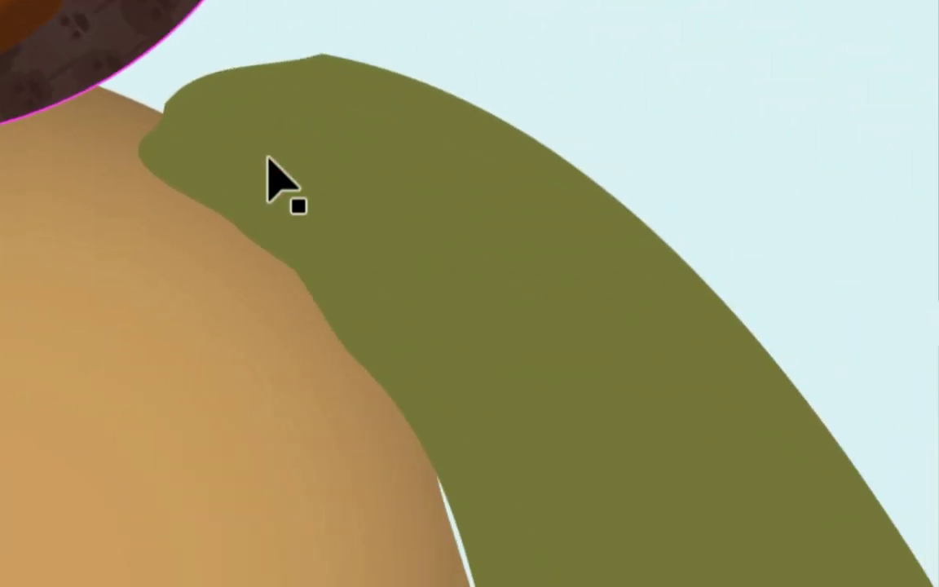
left_click(269, 159)
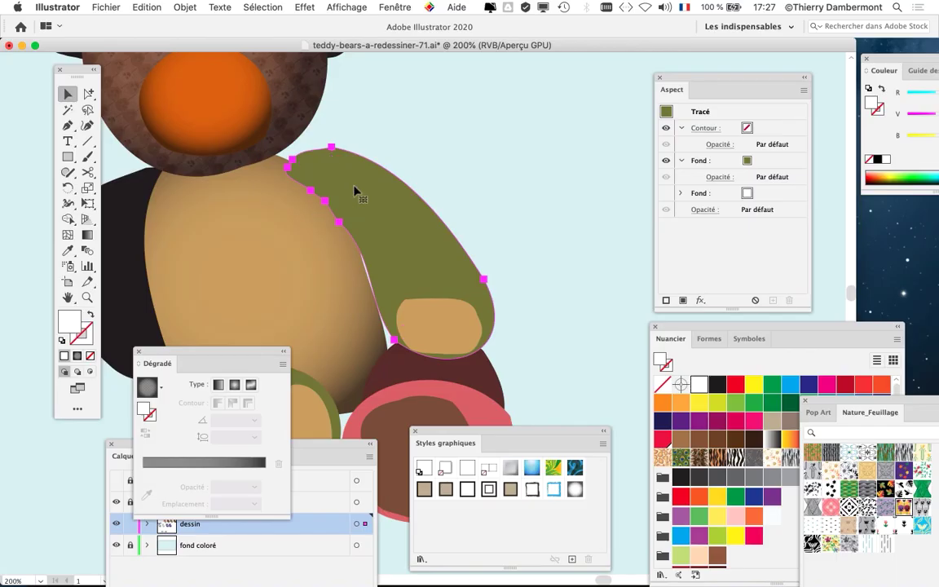
scroll(368, 252, "right", 3)
scroll(368, 252, "down", 1)
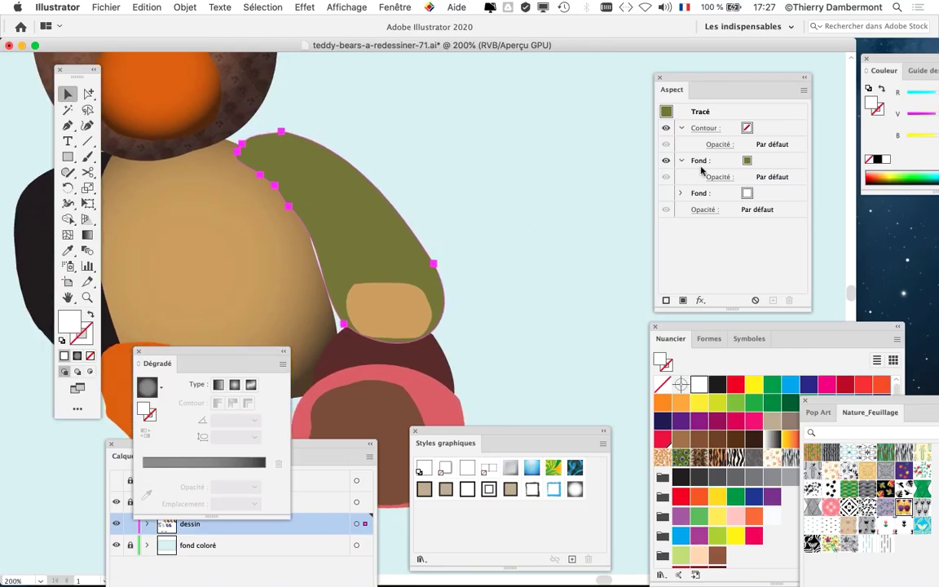
left_click_drag(663, 74, 472, 84)
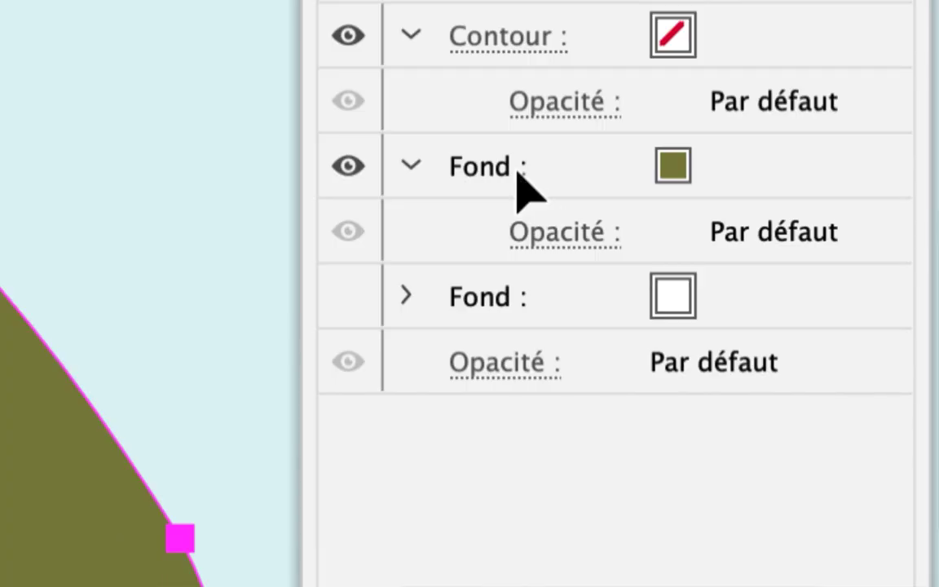
left_click(518, 169)
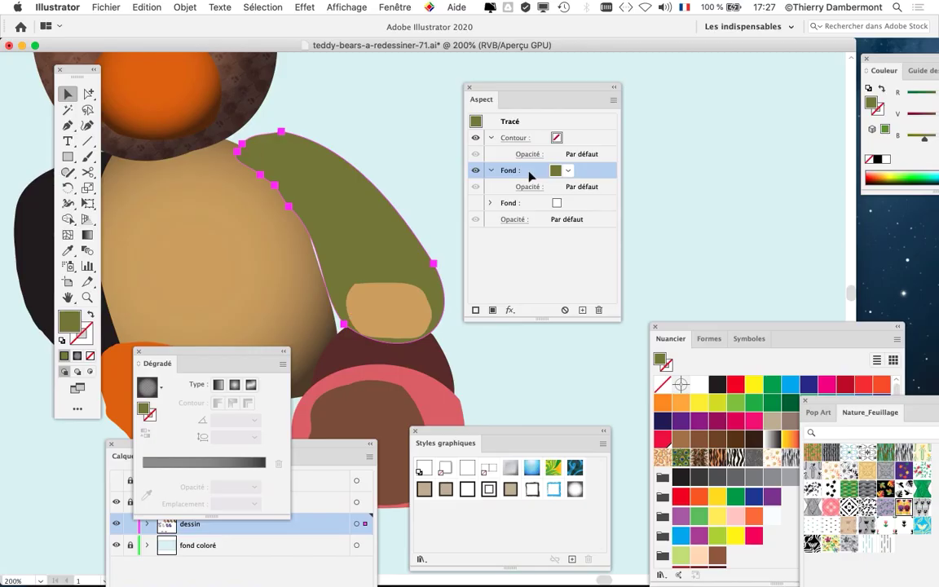
left_click_drag(500, 84, 699, 84)
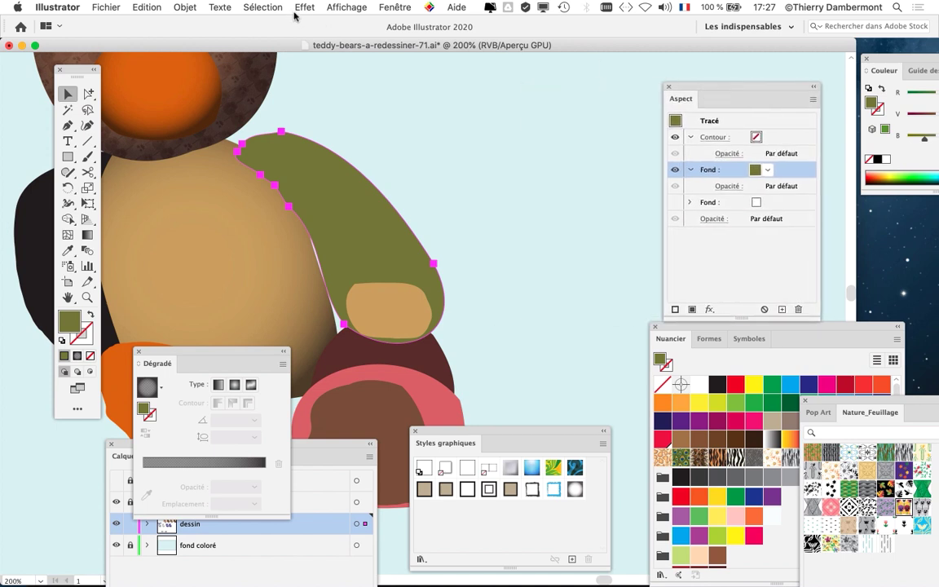
- Open the Grain photo effect for the green arm's olive fill and enlarge the effect preview
scroll(247, 99, "right", 3)
left_click(304, 7)
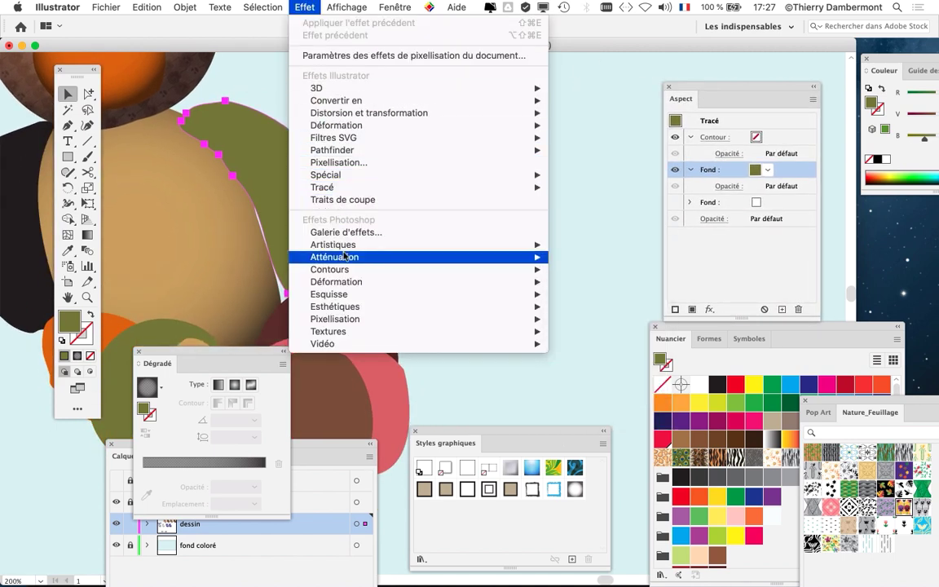
mouse_move(344, 258)
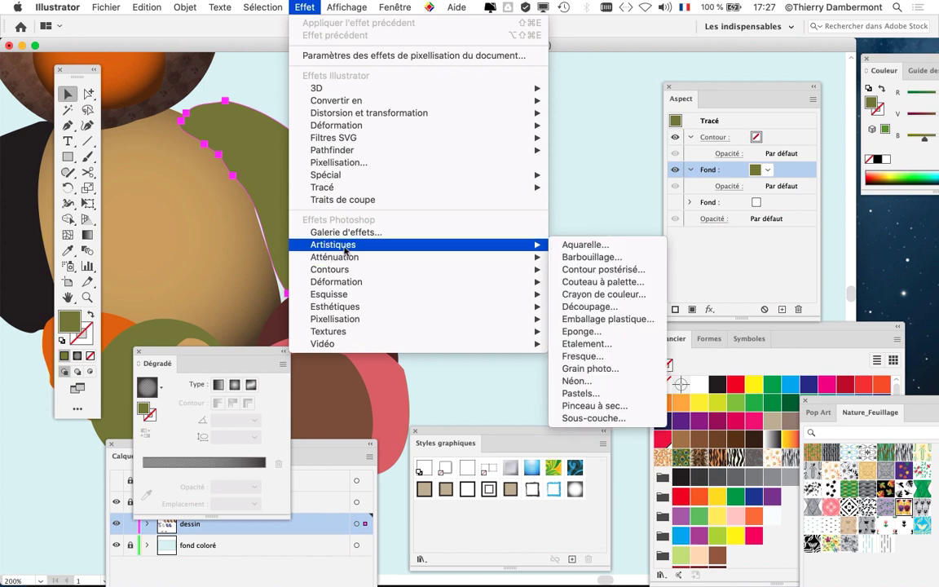
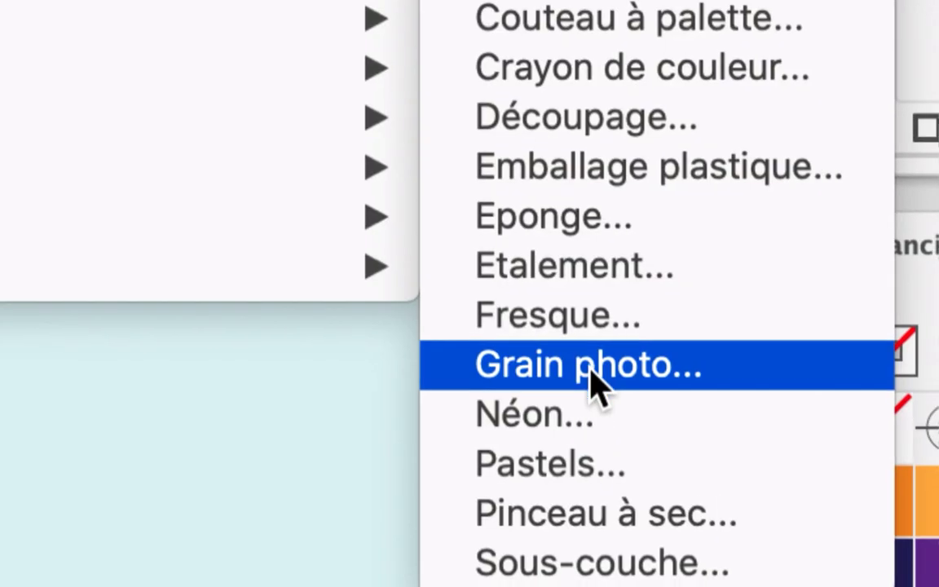
left_click(590, 371)
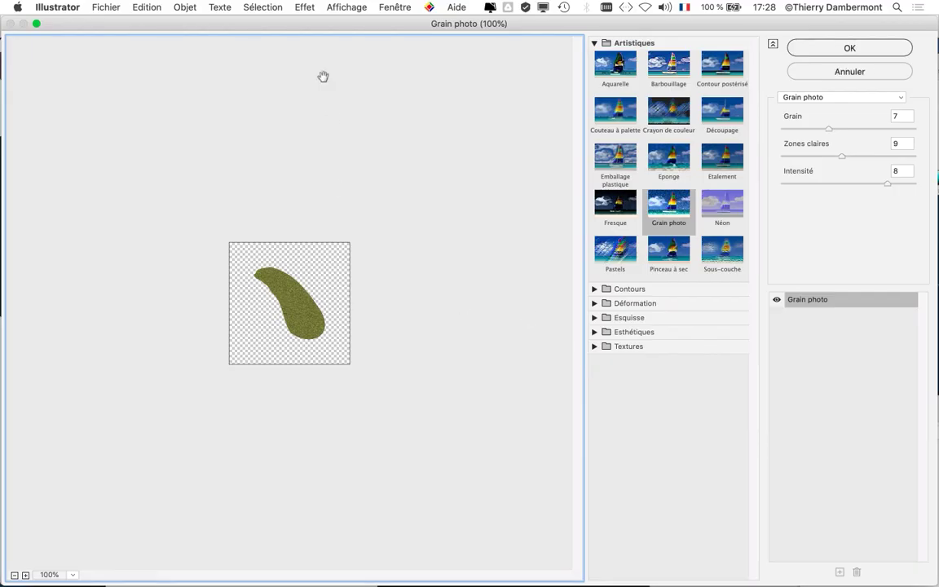
left_click(292, 329, "super")
scroll(291, 326, "up", 8)
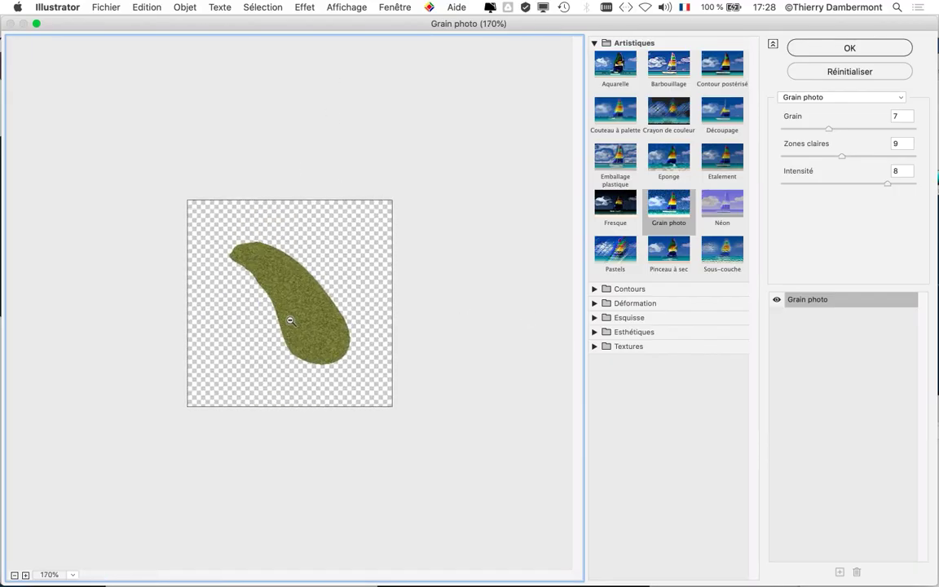
scroll(289, 322, "up", 4)
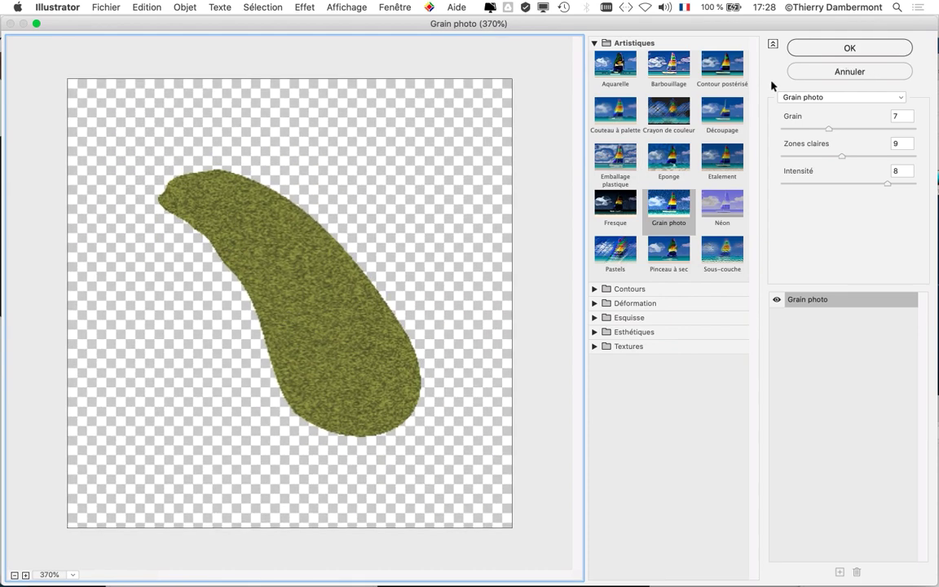
- Set the Grain photo effect's Zones claires to 4 and Grain to 3, and apply it to the arm
key("alt")
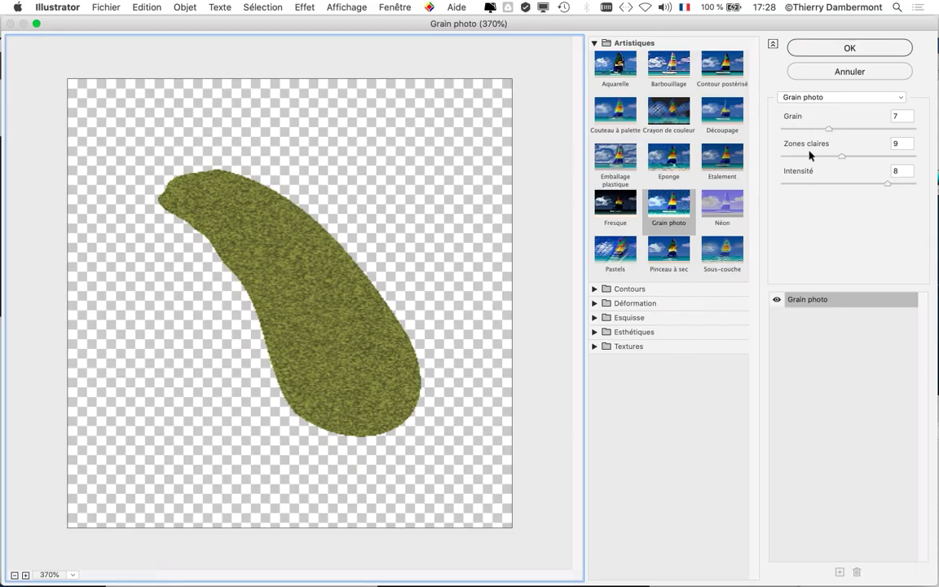
left_click_drag(930, 242, 802, 243)
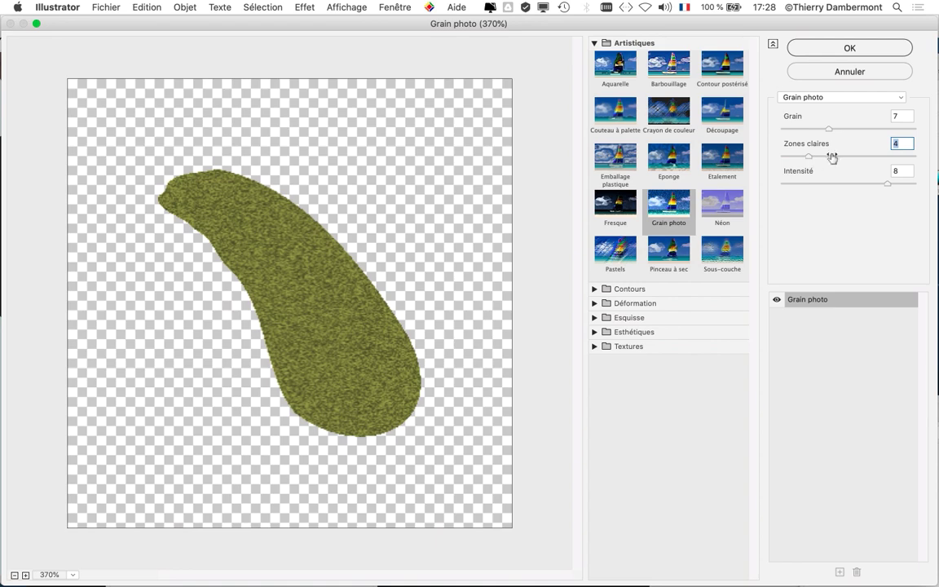
left_click_drag(828, 129, 804, 131)
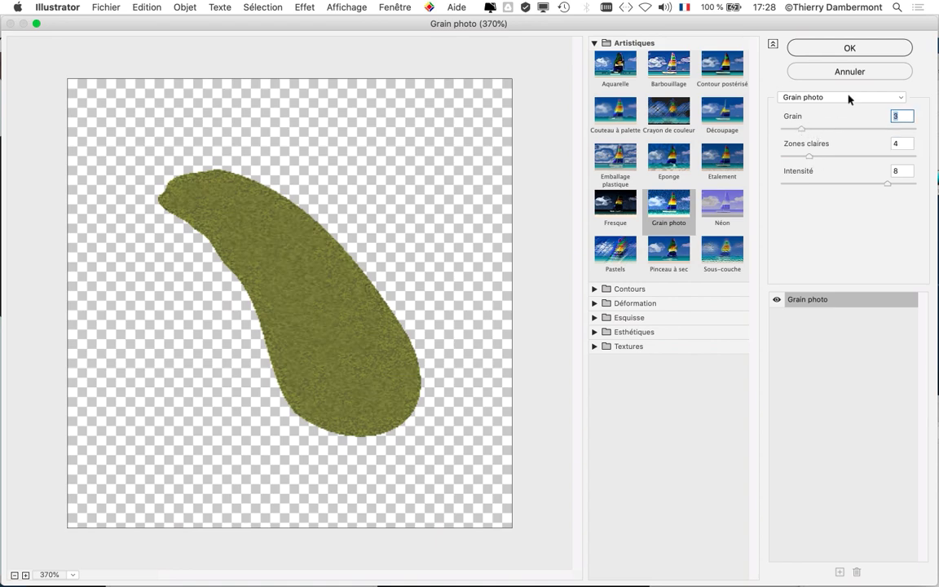
left_click(875, 51)
scroll(273, 205, "up", 2)
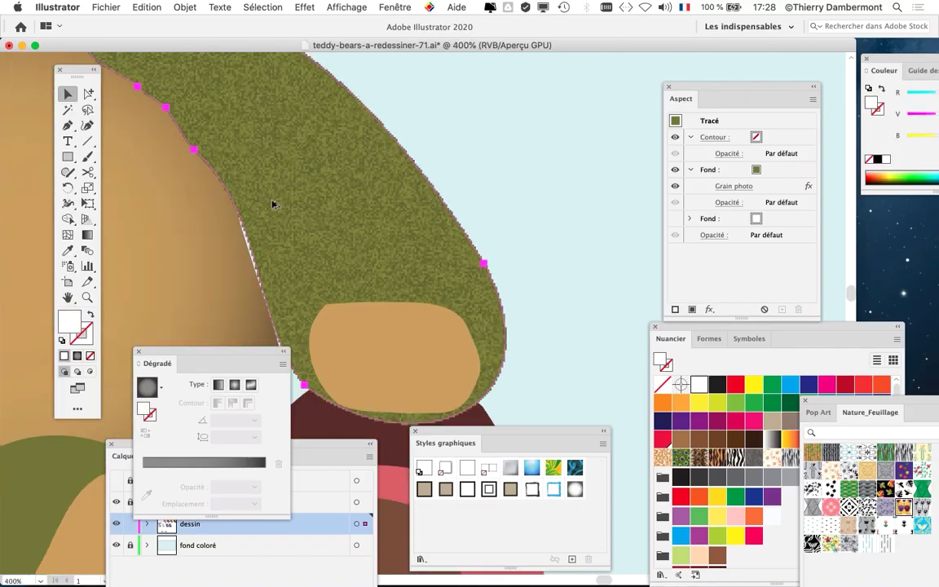
scroll(364, 203, "up", 3)
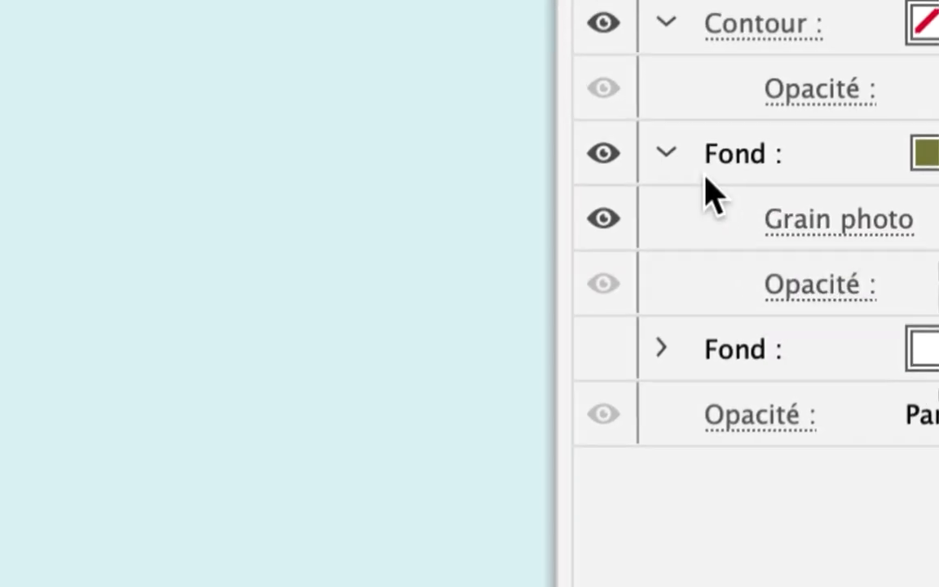
- Reopen the Grain photo effect on the arm's olive fill and set its Intensité to 3
left_click(692, 171)
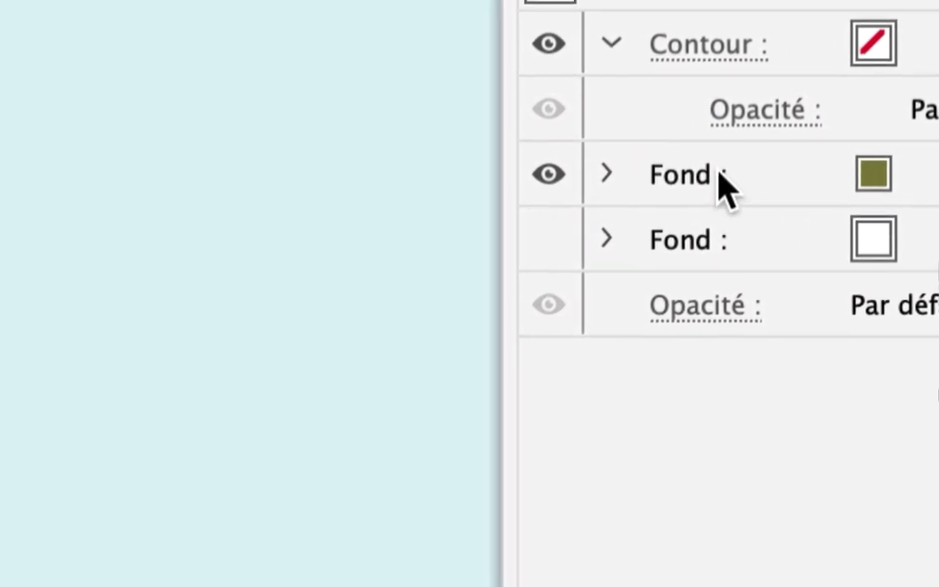
left_click(693, 171)
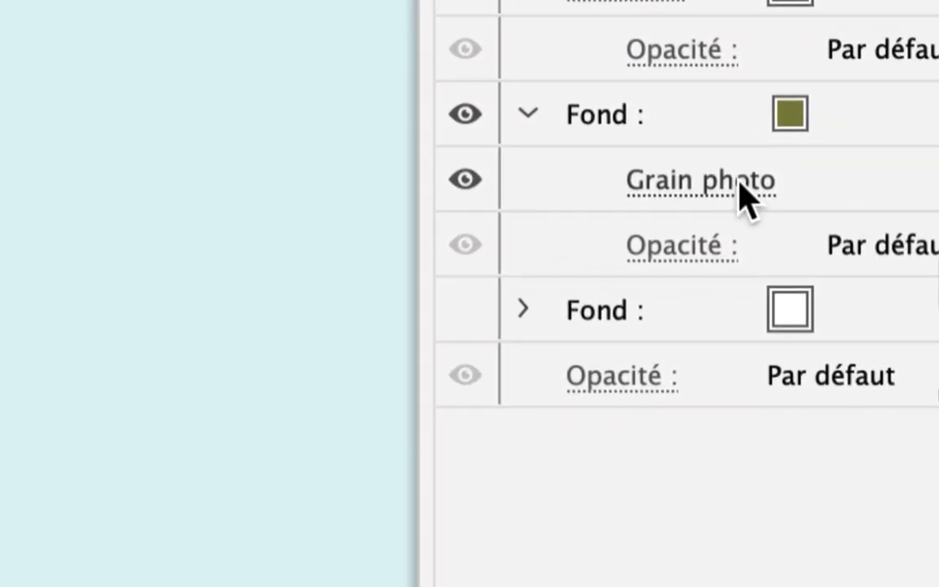
left_click(892, 246)
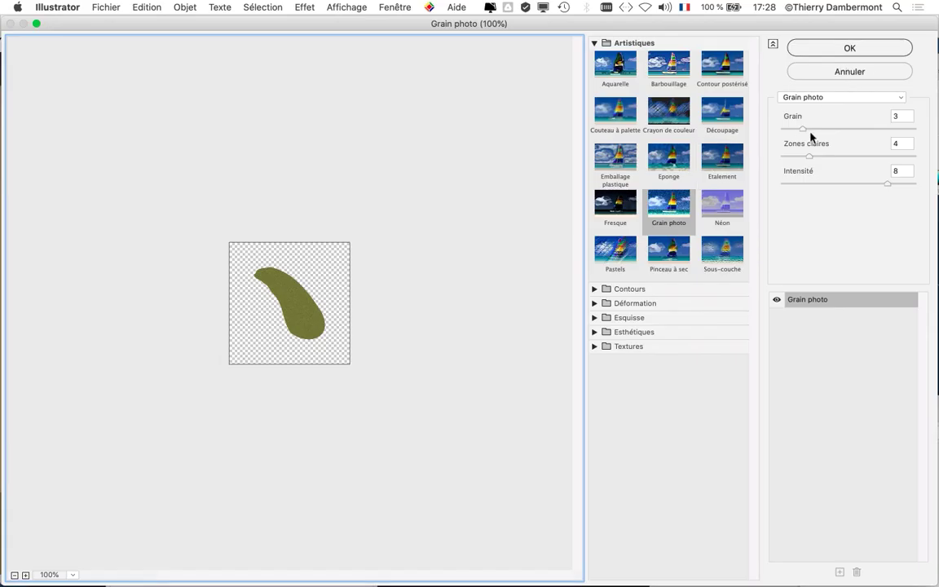
left_click(822, 183)
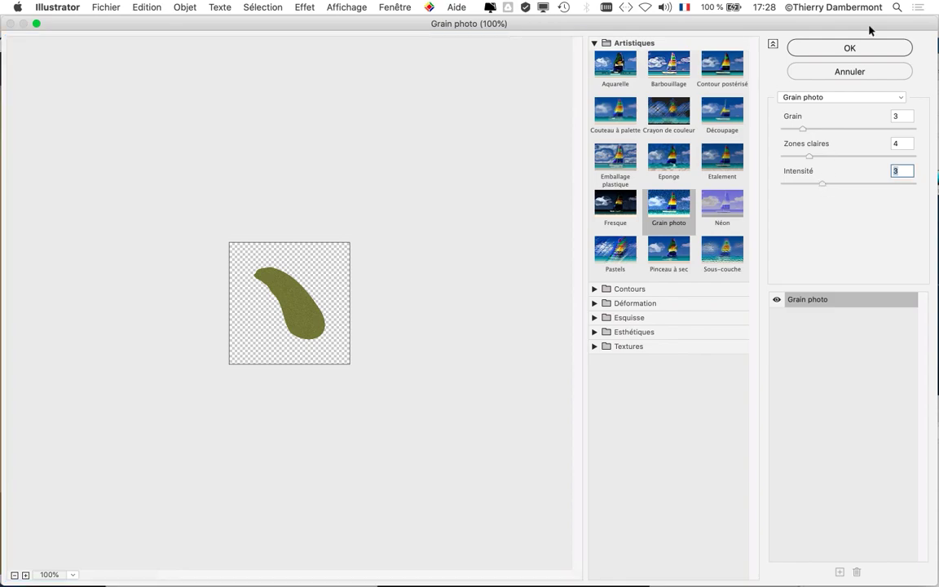
left_click(862, 47)
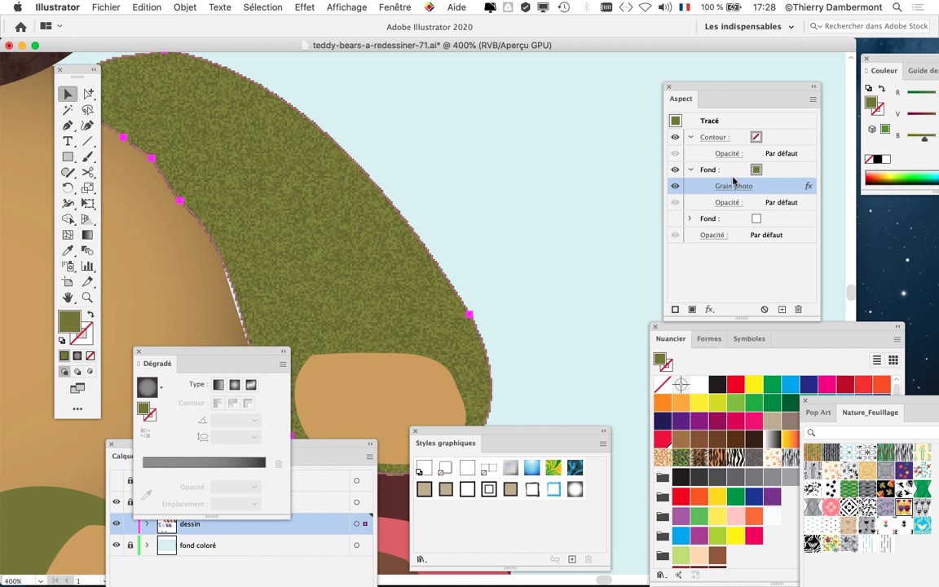
- Save the document as teddy-bears-a-redessiner-72.ai in the teddy bear 18 folder, keeping the Adobe Illustrator format
key("super+minus")
key("super+minus")
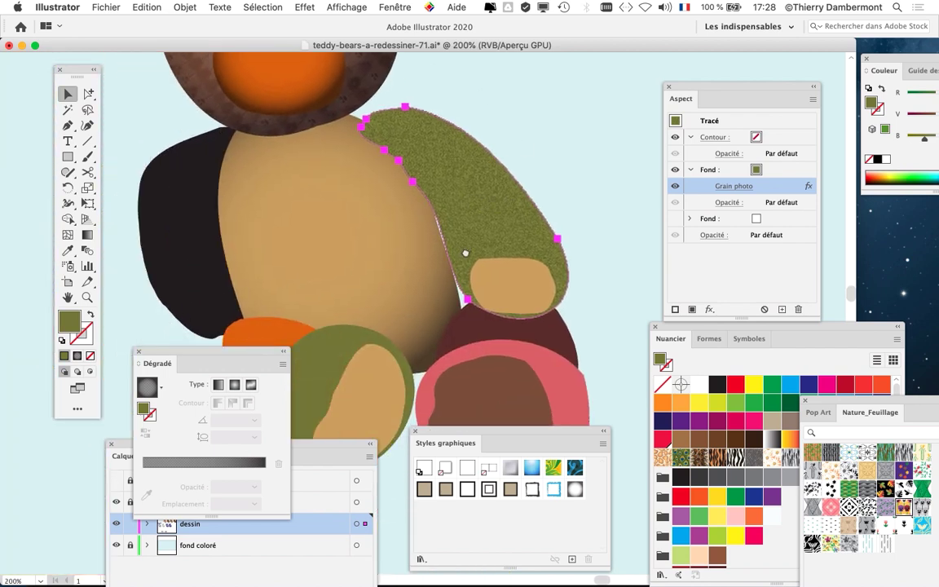
left_click_drag(465, 251, 411, 251)
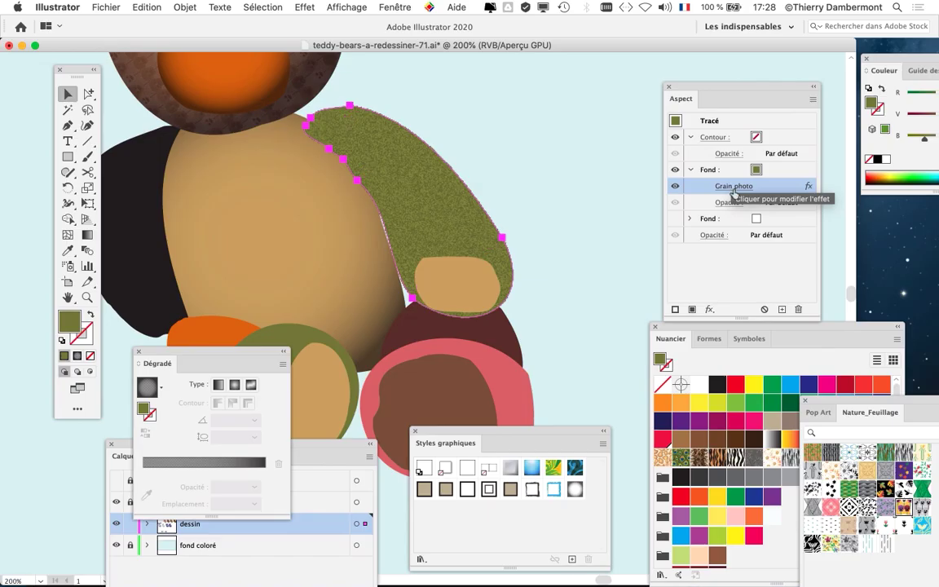
scroll(482, 163, "down", 2)
left_click(114, 6)
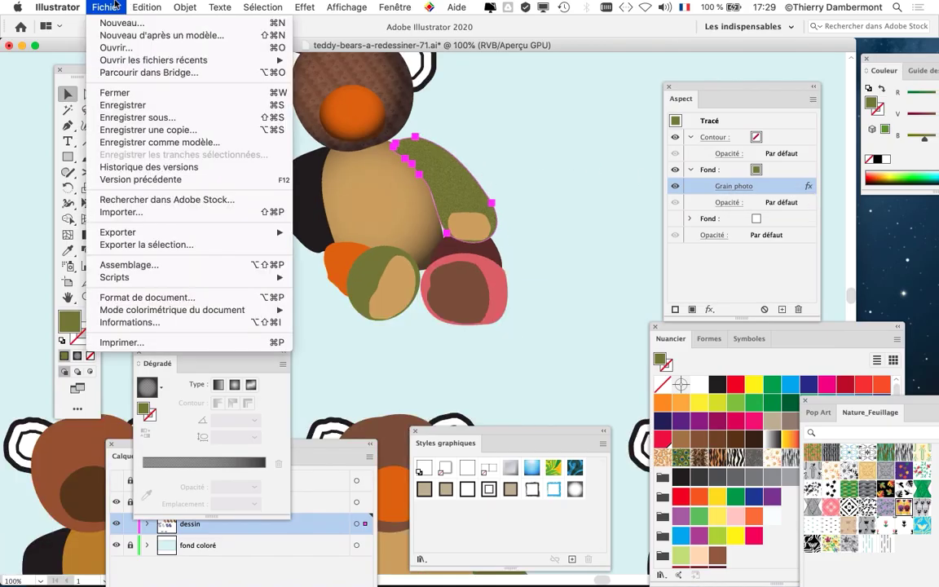
left_click(273, 117)
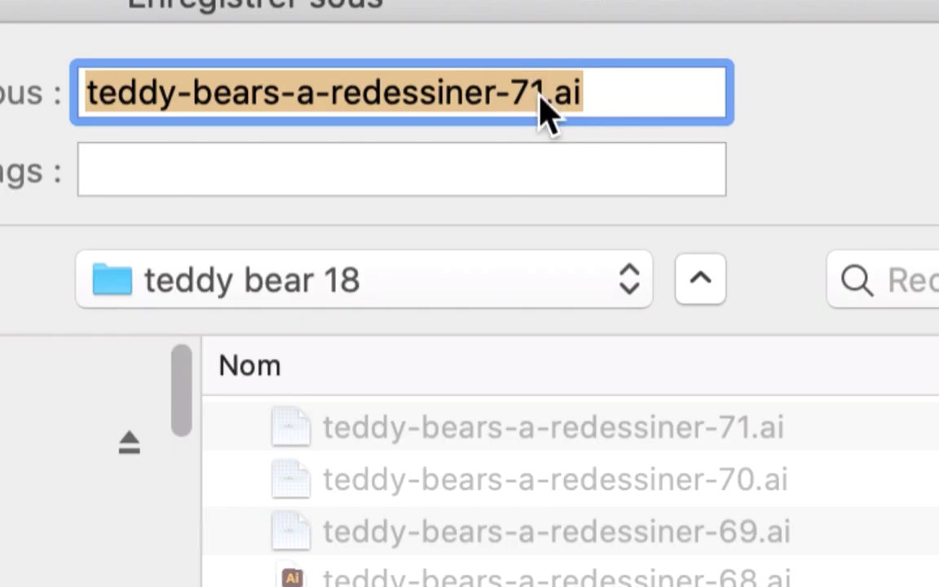
left_click(541, 96)
left_click_drag(537, 96, 540, 96)
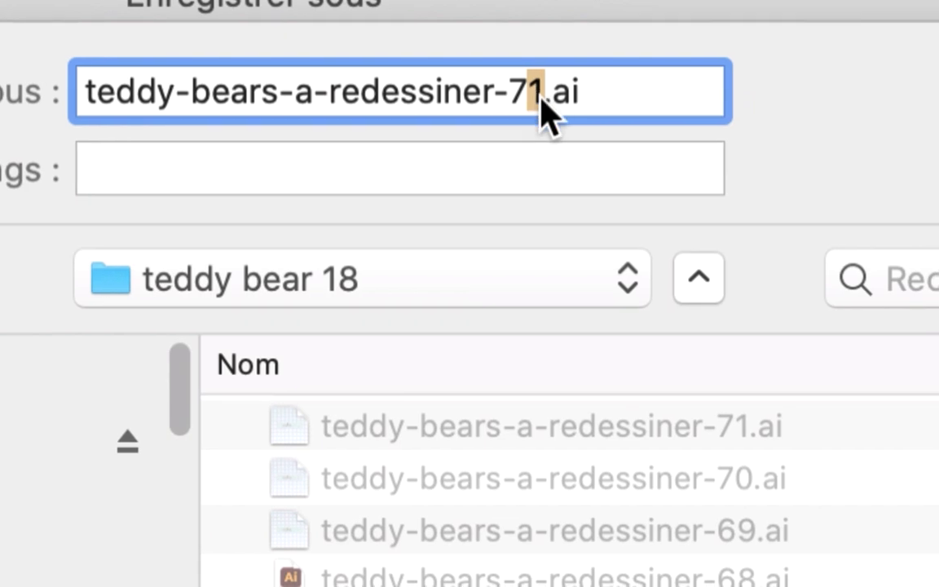
type("2")
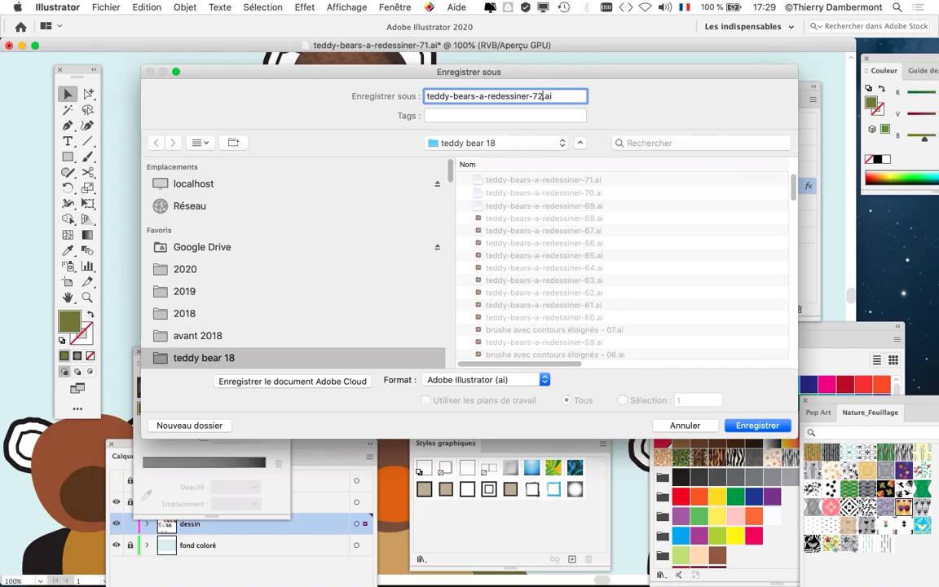
key("Return")
key("Return")
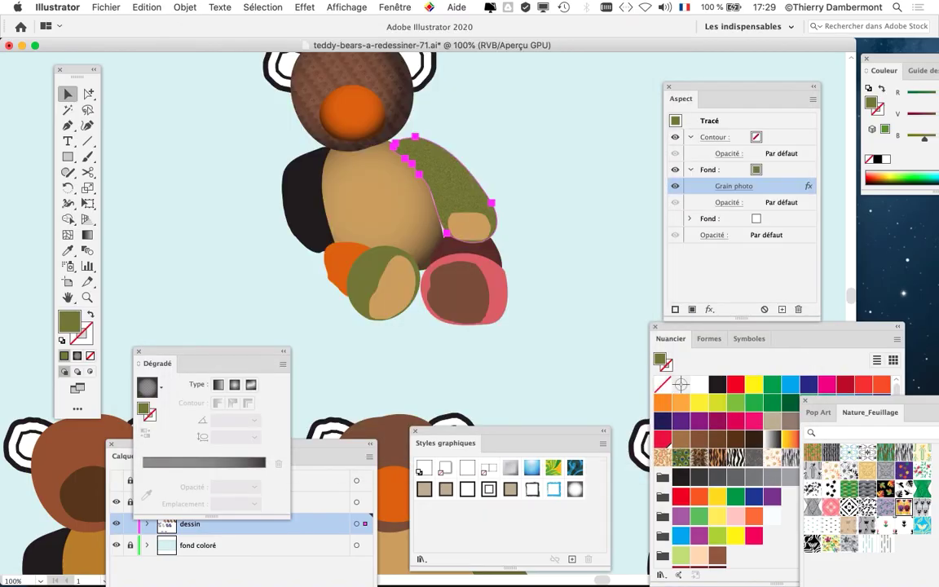
- Examine the coloured, outlined and brush-stroked teddy bears across the document, ending at the textured bear
key("super+minus")
scroll(469, 244, "down", 5)
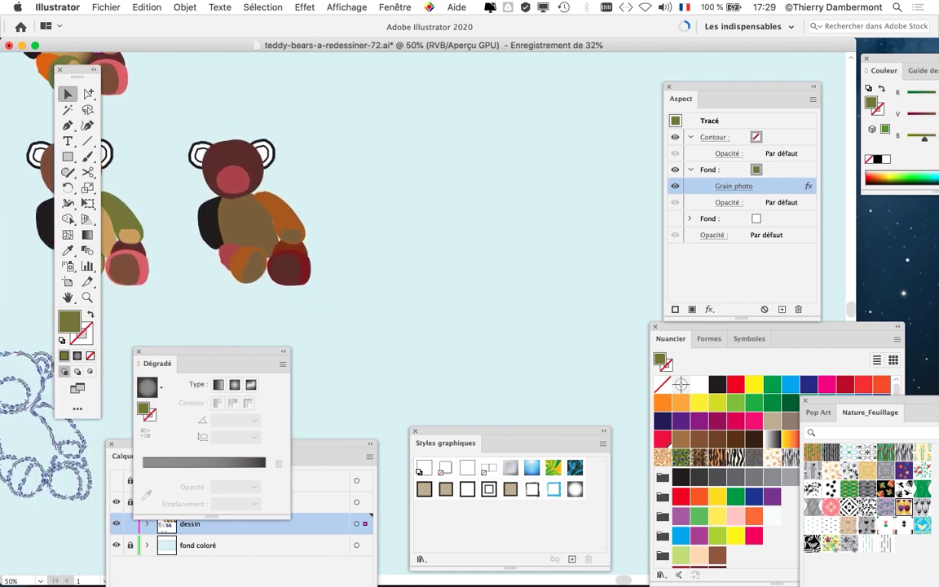
scroll(327, 245, "down", 5)
key("super+plus")
key("super+plus")
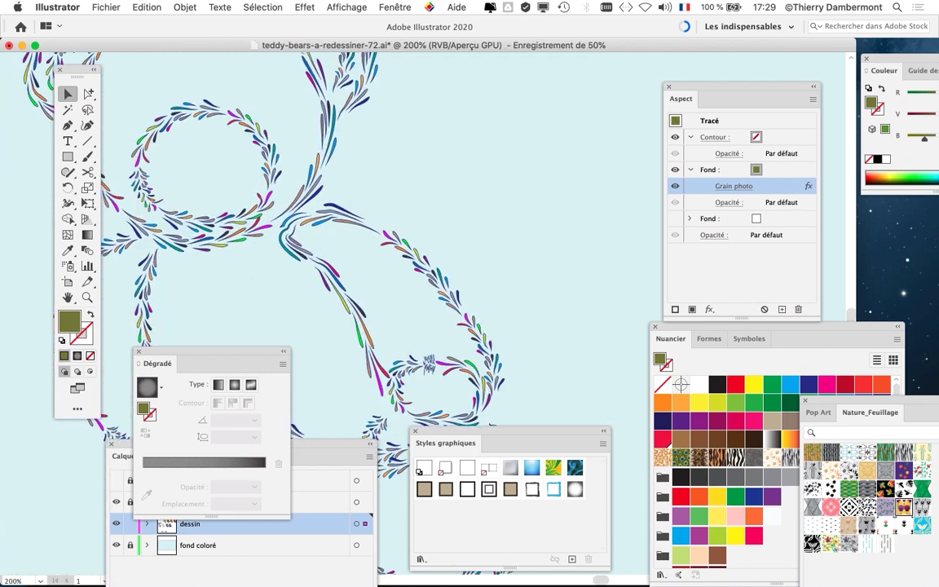
scroll(326, 245, "left", 5)
key("super+minus")
key("super+minus")
key("super+minus")
scroll(326, 245, "up", 10)
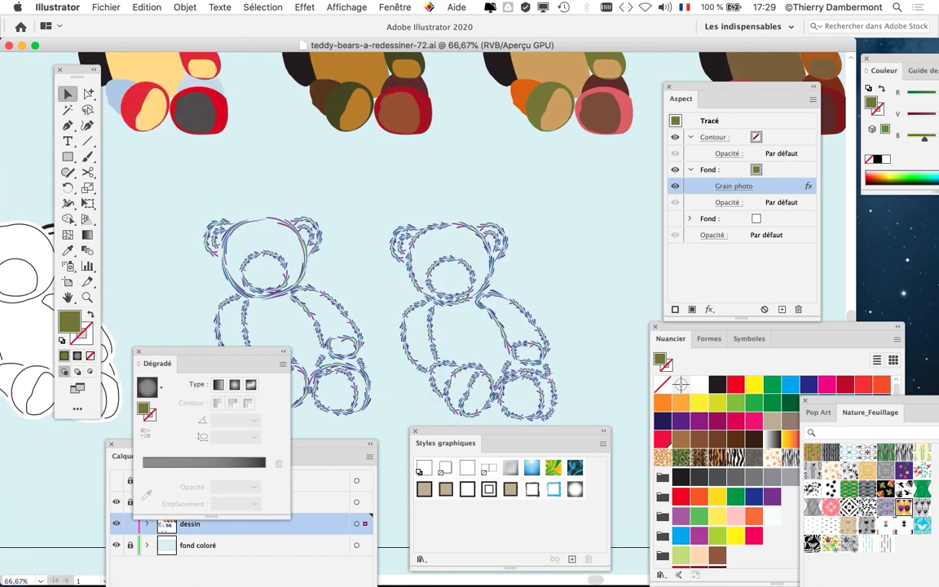
scroll(326, 244, "down", 10)
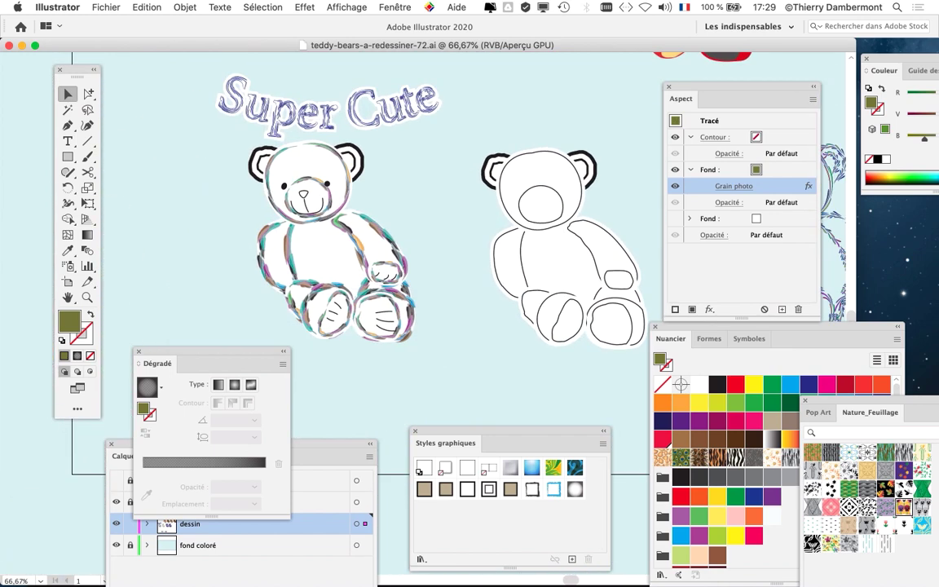
key("super+plus")
key("super+plus")
key("super+plus")
key("super+plus")
key("super+plus")
key("super+plus")
key("super+minus")
key("super+minus")
key("super+minus")
key("super+minus")
key("super+minus")
key("super+minus")
key("super+minus")
key("super+minus")
key("super+minus")
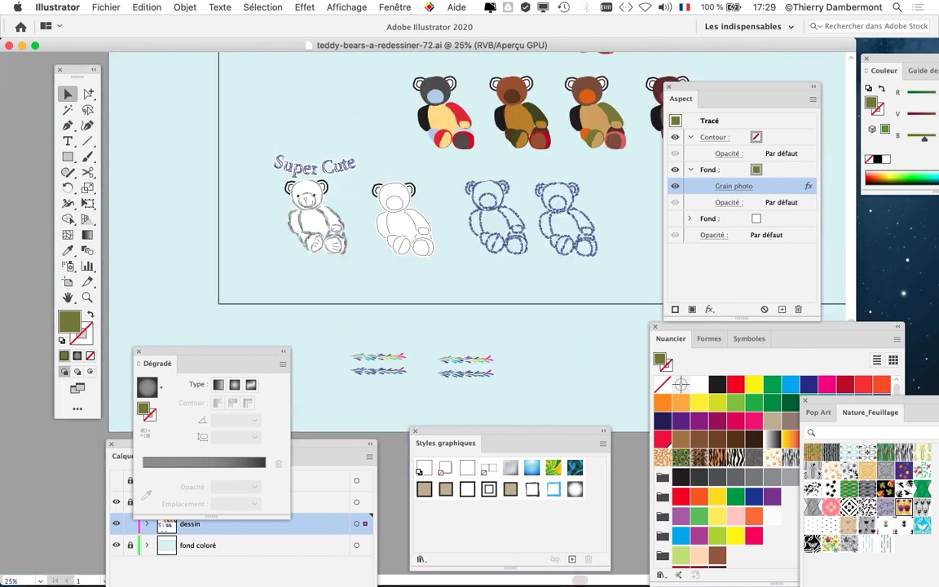
scroll(326, 245, "up", 2)
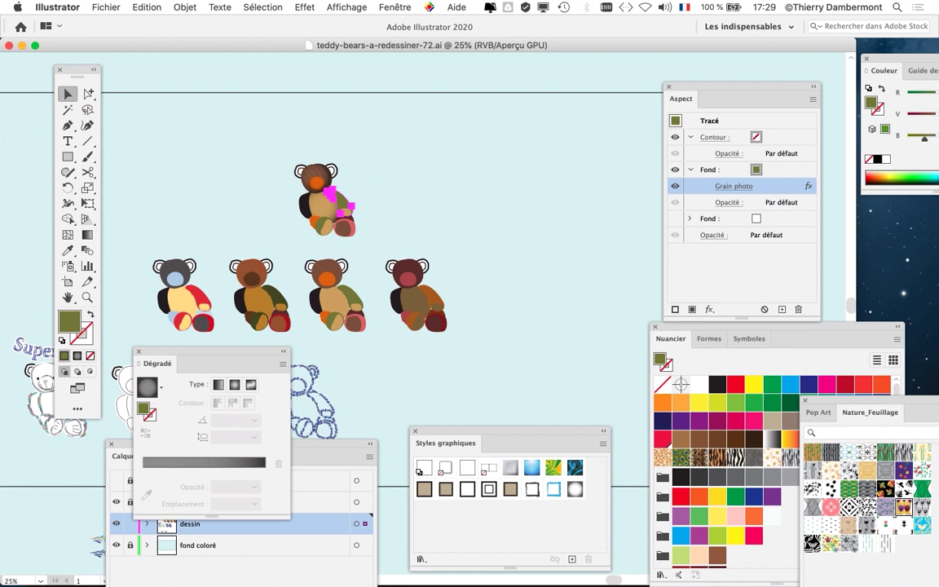
key("super+plus")
key("super+plus")
key("super+plus")
key("super+plus")
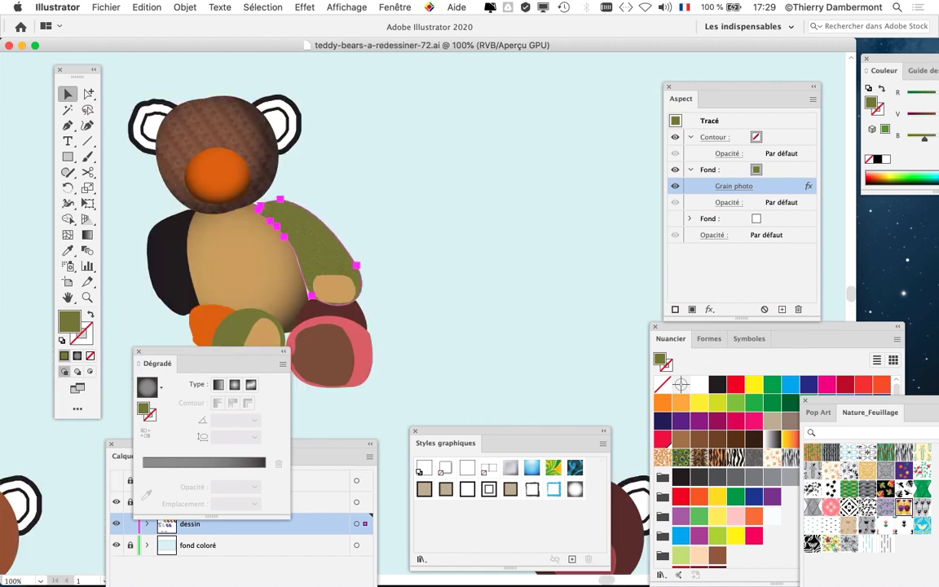
- Deselect the green arm and select the bear's patterned brown head to inspect its fills
key("shift+super+a")
scroll(469, 294, "left", 3)
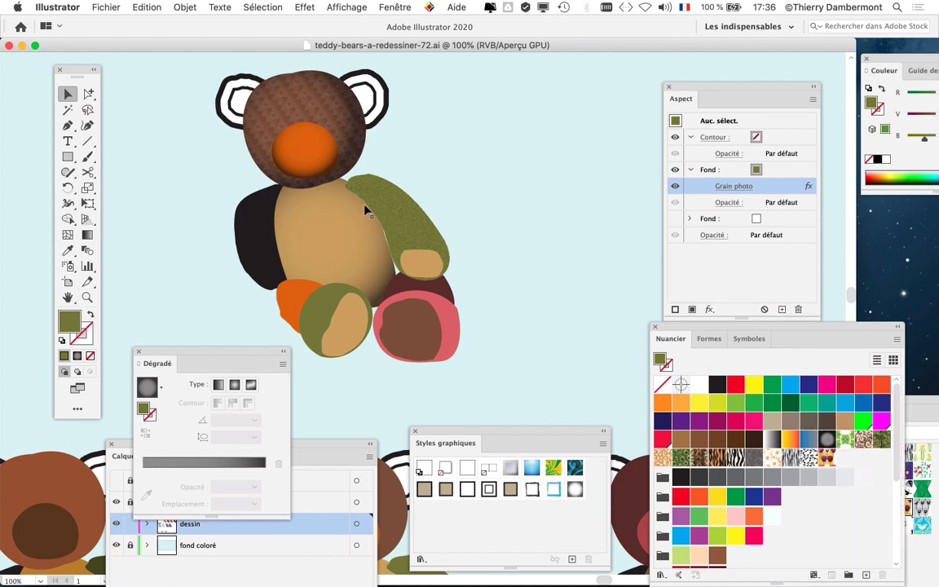
scroll(291, 111, "up", 2)
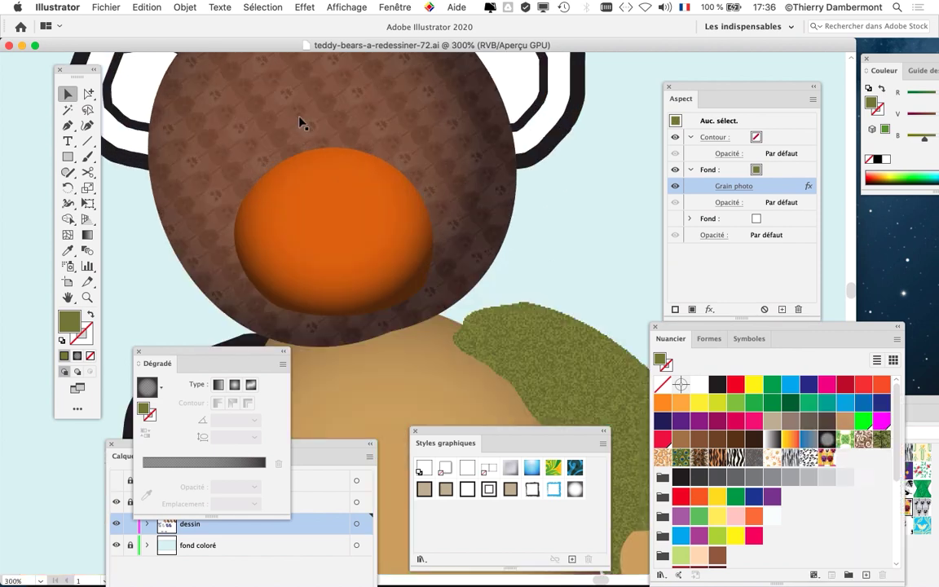
left_click(318, 143)
scroll(527, 259, "down", 3)
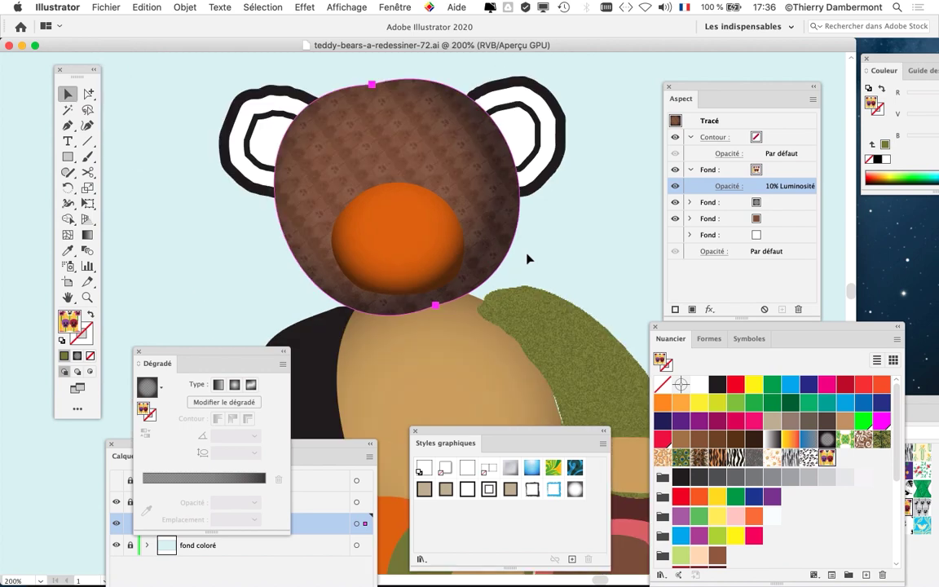
- Switch to Firefox and search Google in a new tab for "download illustrator pattern"
mouse_move(4, 338)
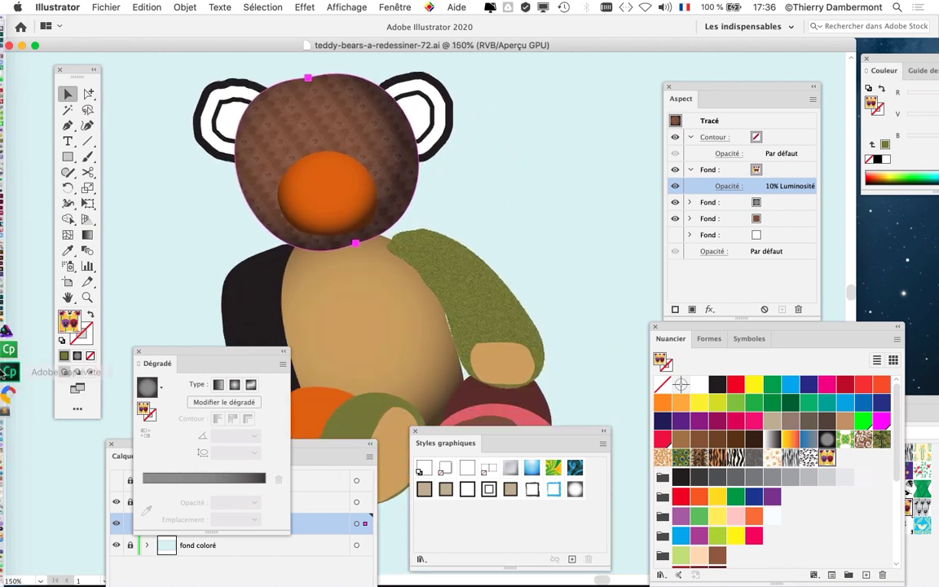
left_click(28, 424)
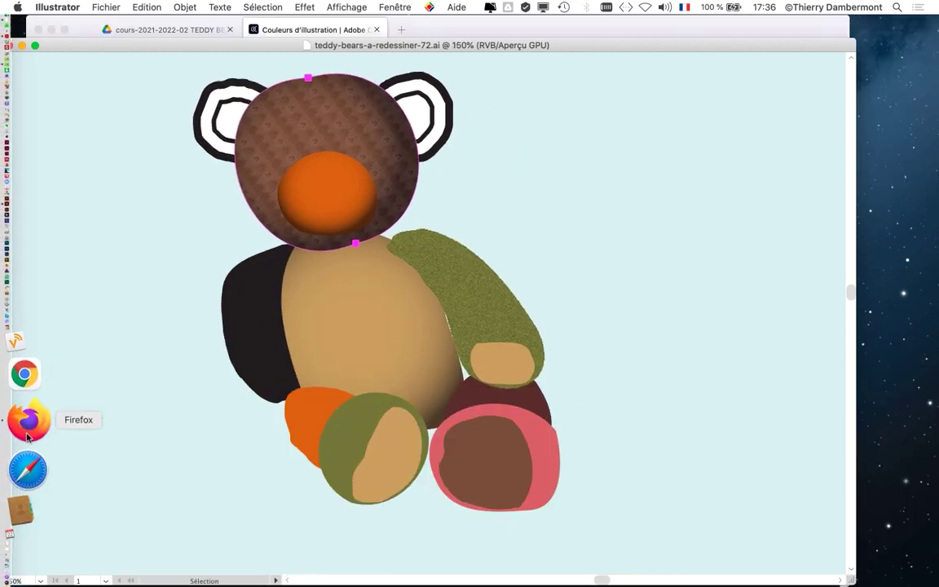
left_click(401, 32)
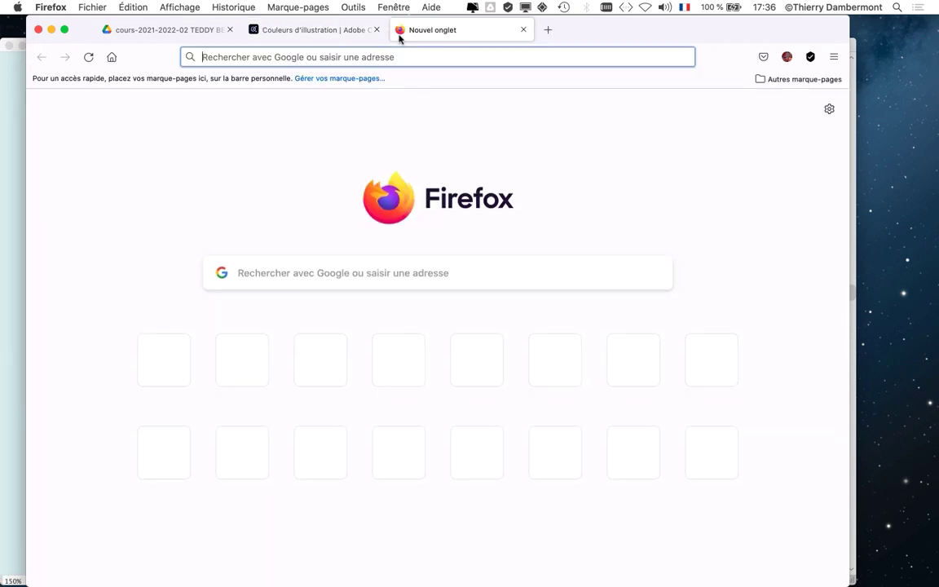
left_click(253, 274)
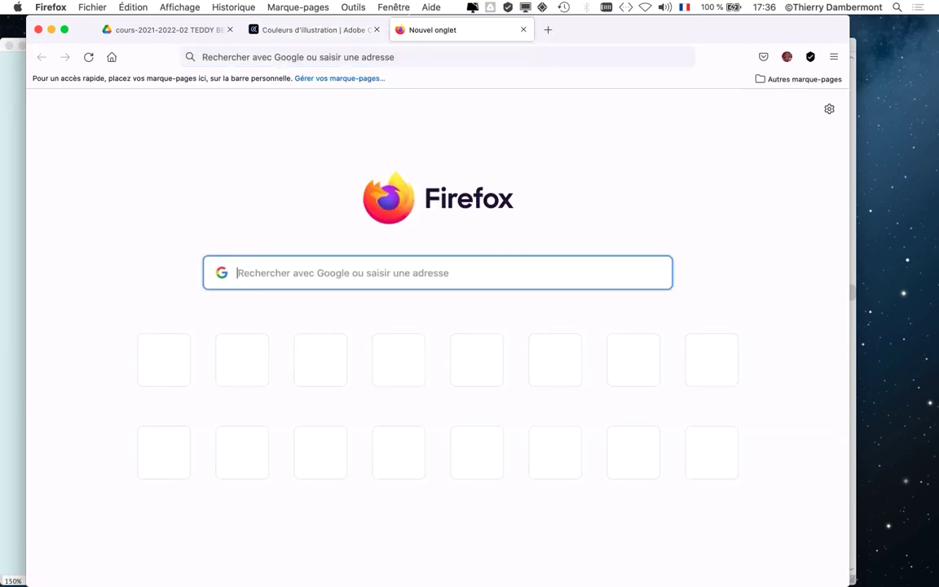
type("dowl")
key("BackSpace")
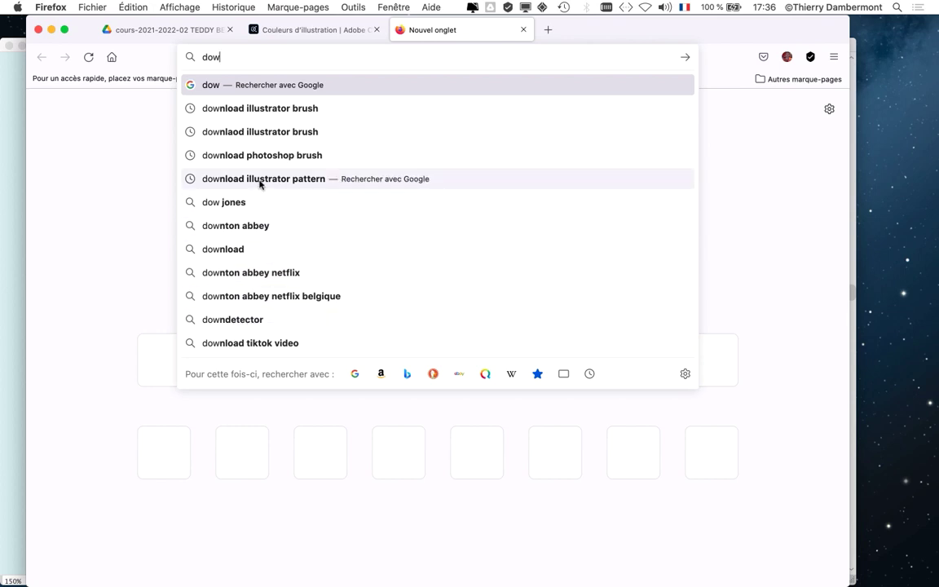
left_click(260, 183)
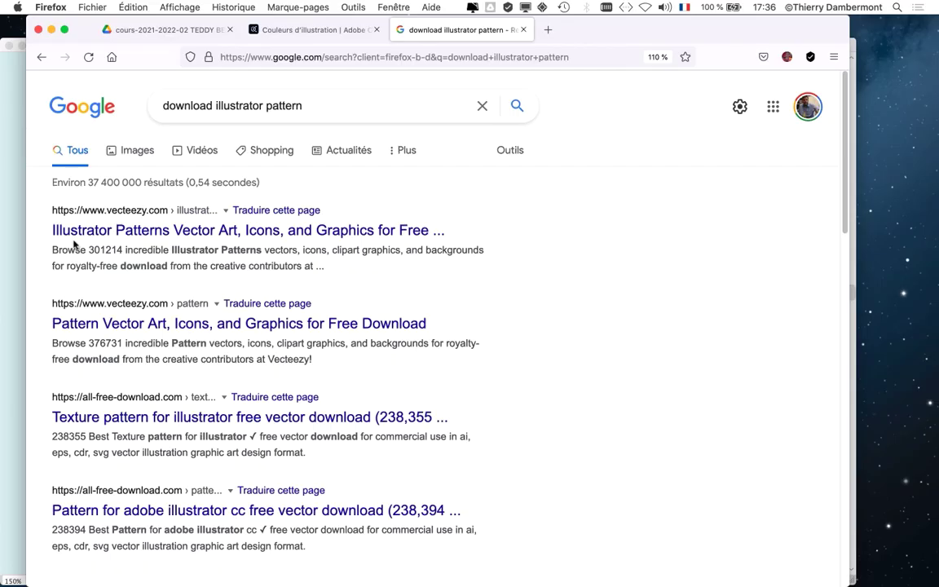
- Open the all-free-download.com result "Pattern for adobe illustrator cc free vector download" and look through its pattern thumbnails
scroll(75, 326, "down", 3)
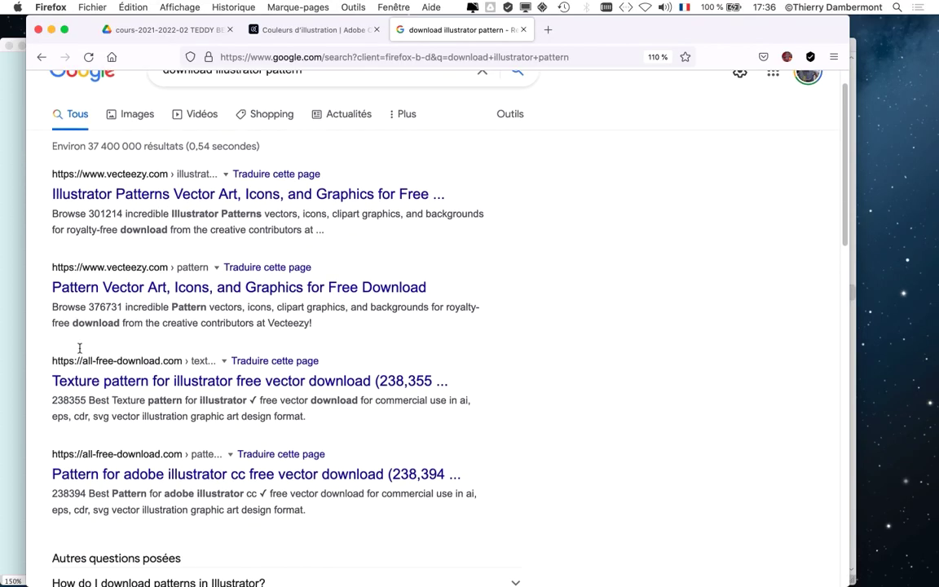
scroll(86, 359, "down", 2)
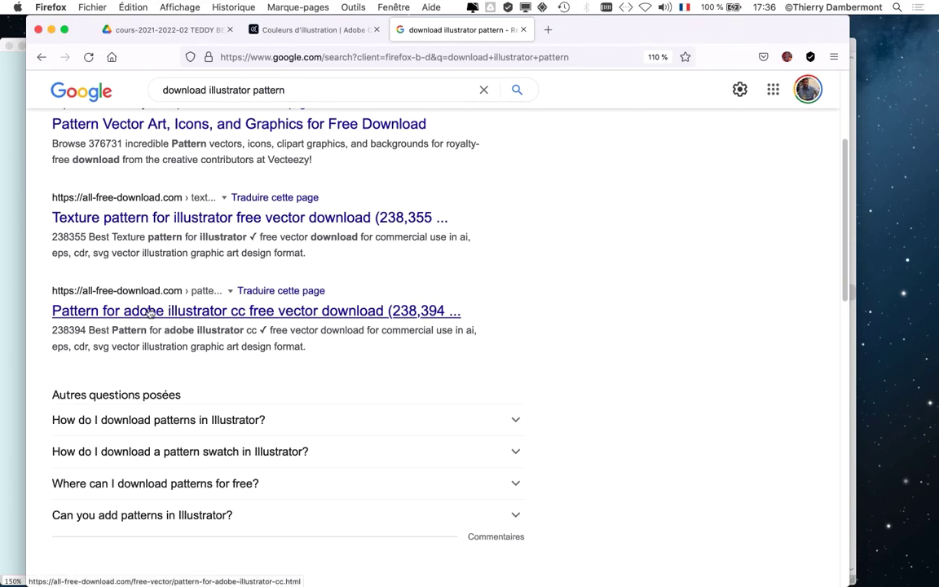
left_click(150, 315)
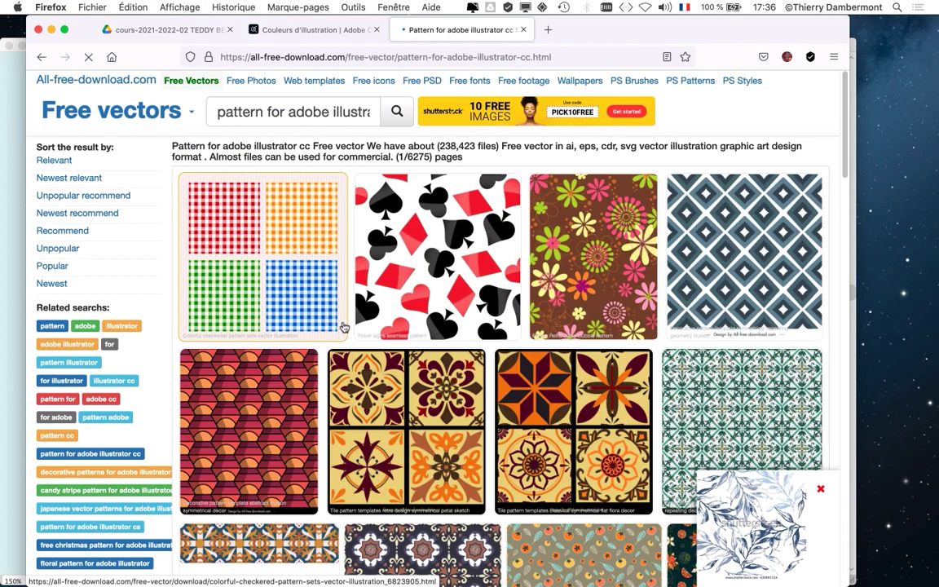
scroll(344, 327, "down", 15)
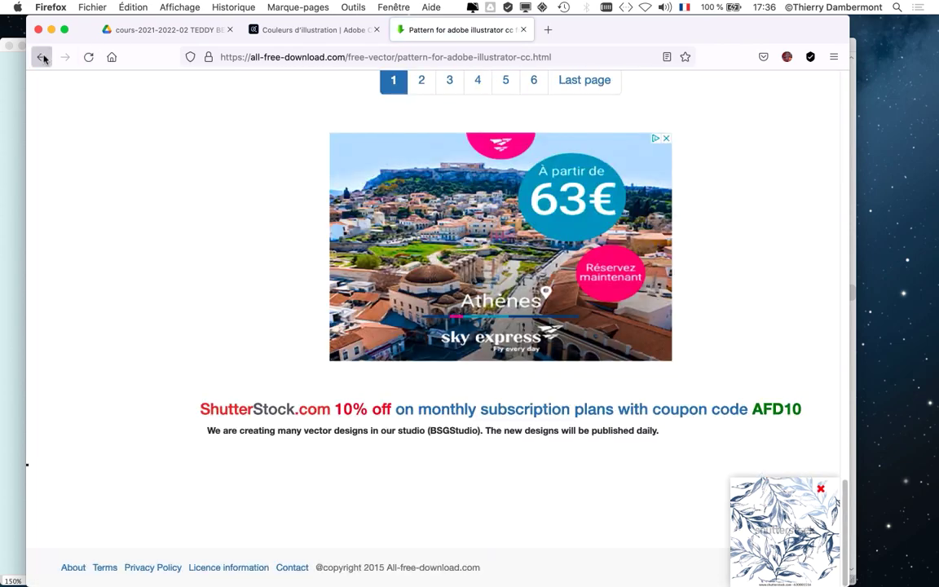
- Return to the Google results and run an image search for "download illustrator pattern bird"
left_click(43, 58)
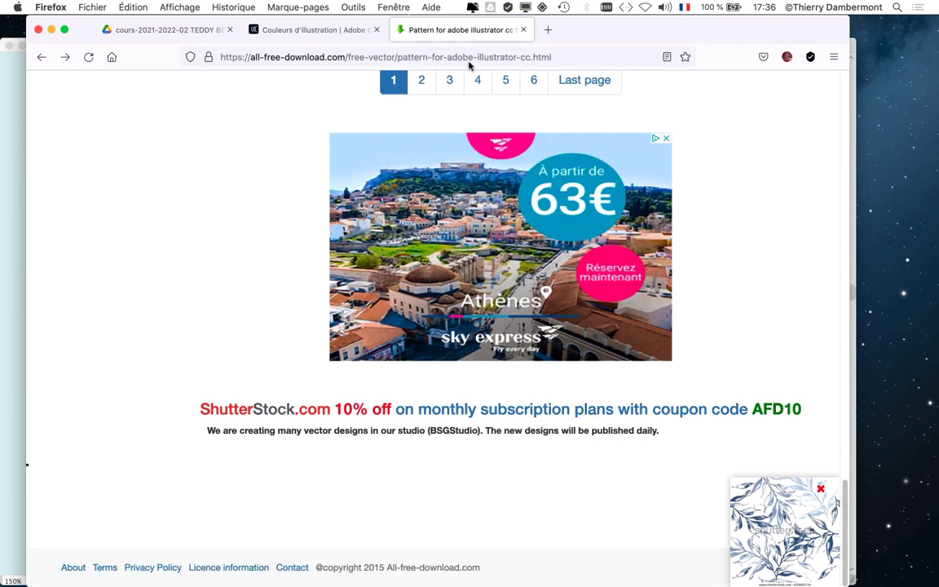
left_click(322, 29)
left_click(440, 30)
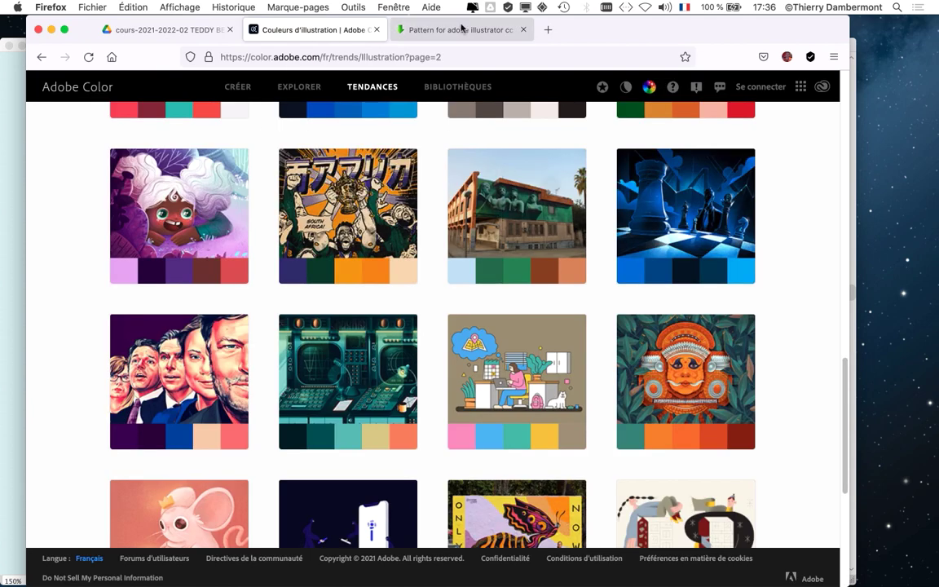
left_click(42, 58)
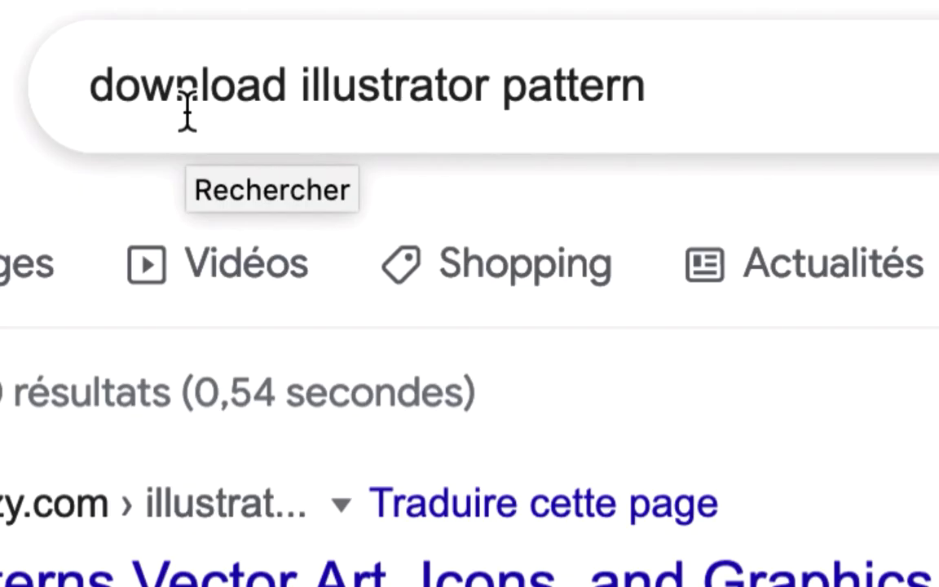
left_click(306, 106)
type("bi")
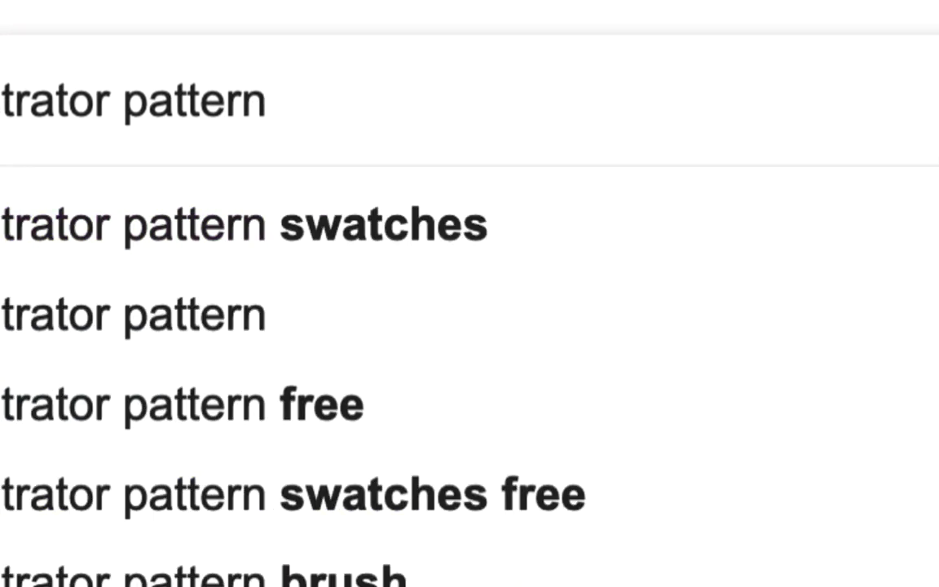
type("rd")
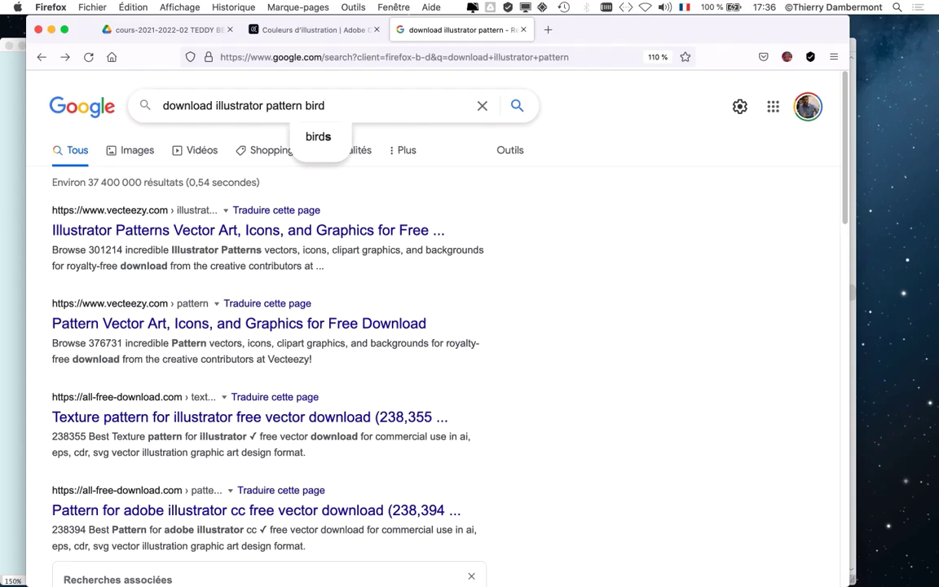
key("Return")
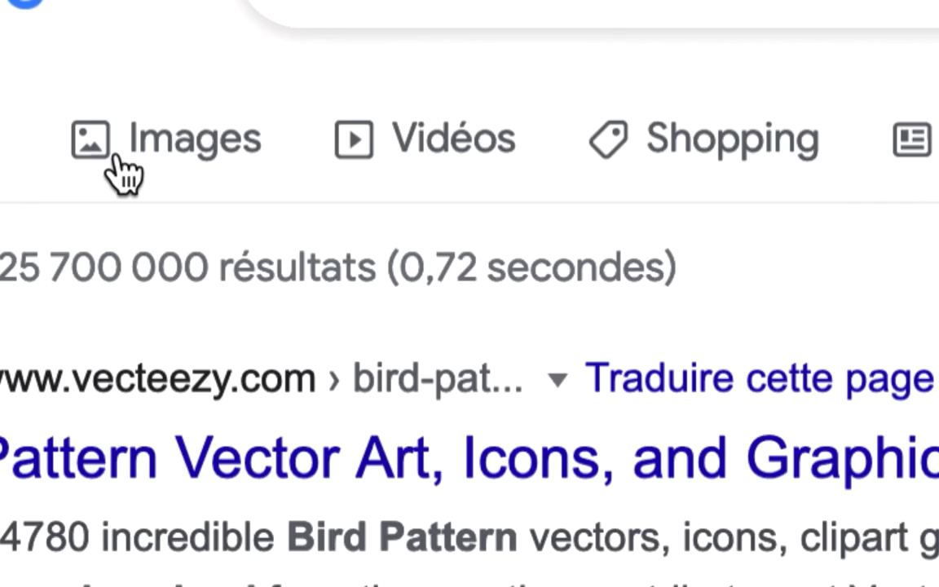
left_click(124, 169)
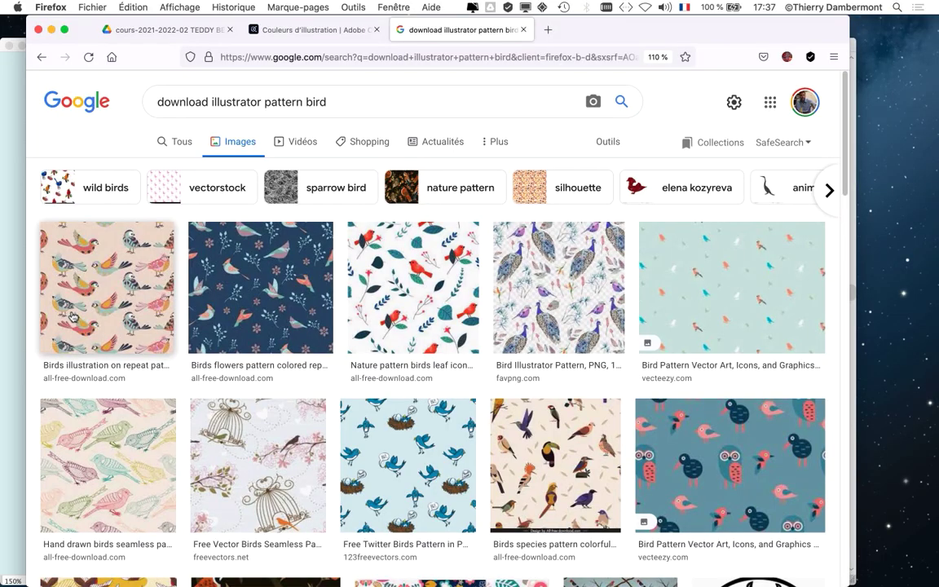
- Examine the bird pattern image results, comparing the seamless designs and the sites that offer them
scroll(72, 317, "down", 5)
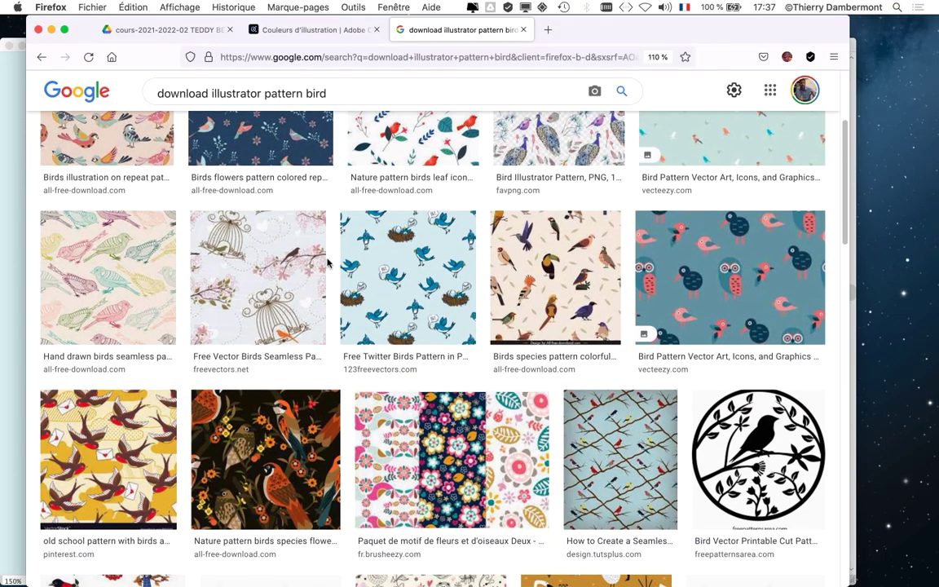
scroll(334, 259, "down", 1)
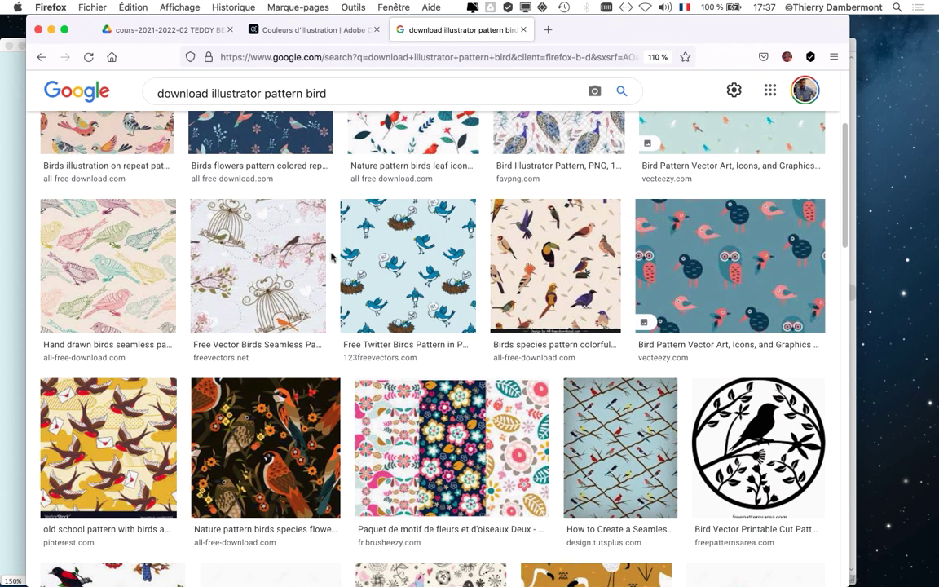
scroll(332, 257, "down", 3)
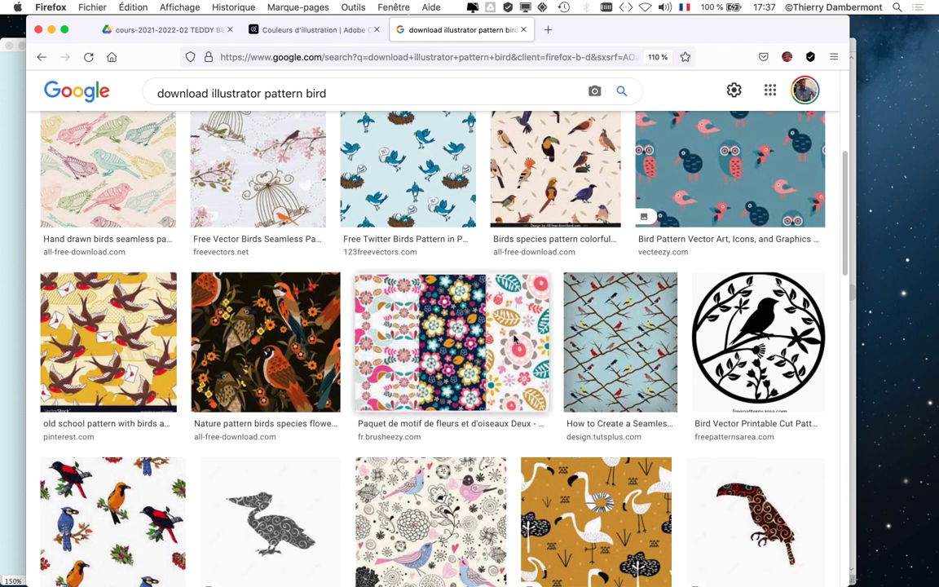
scroll(172, 397, "down", 5)
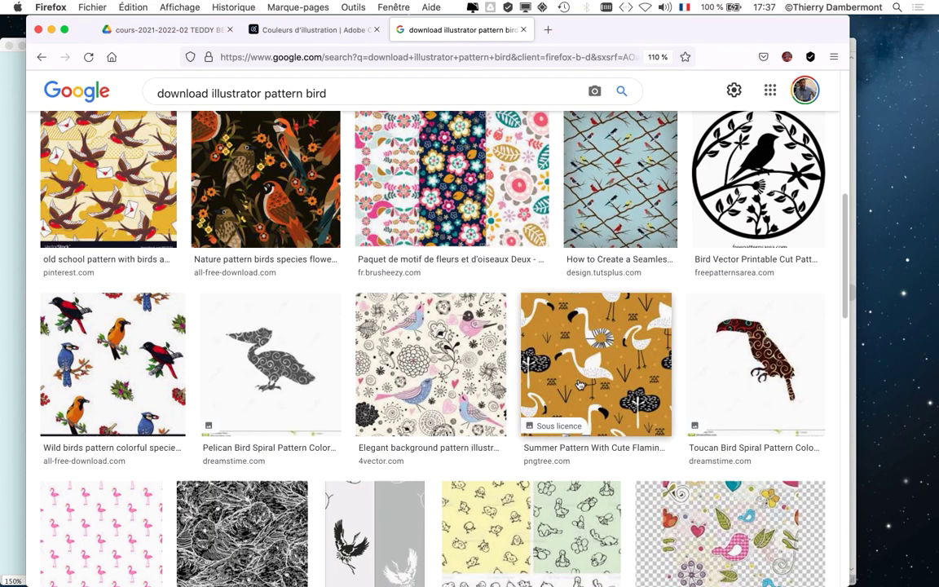
scroll(578, 384, "down", 10)
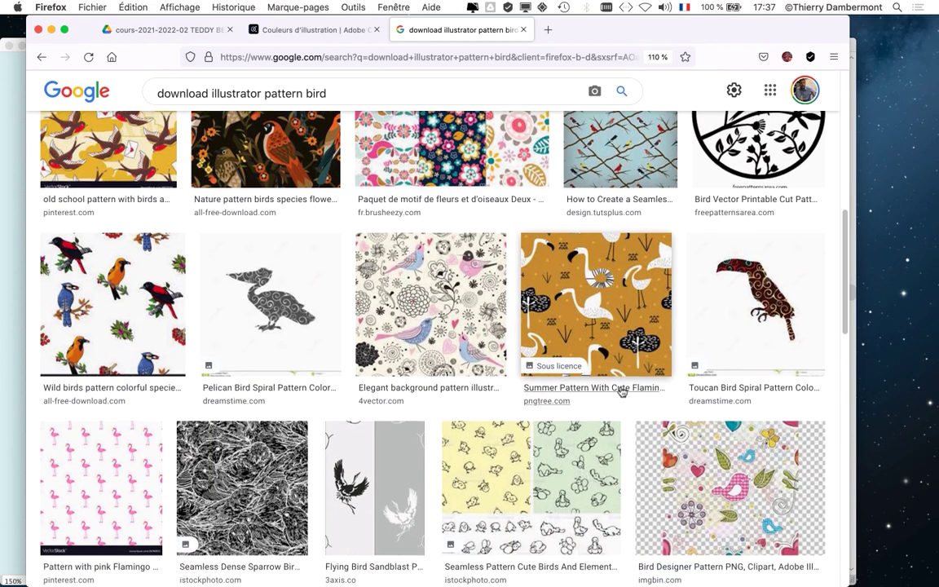
scroll(529, 393, "down", 8)
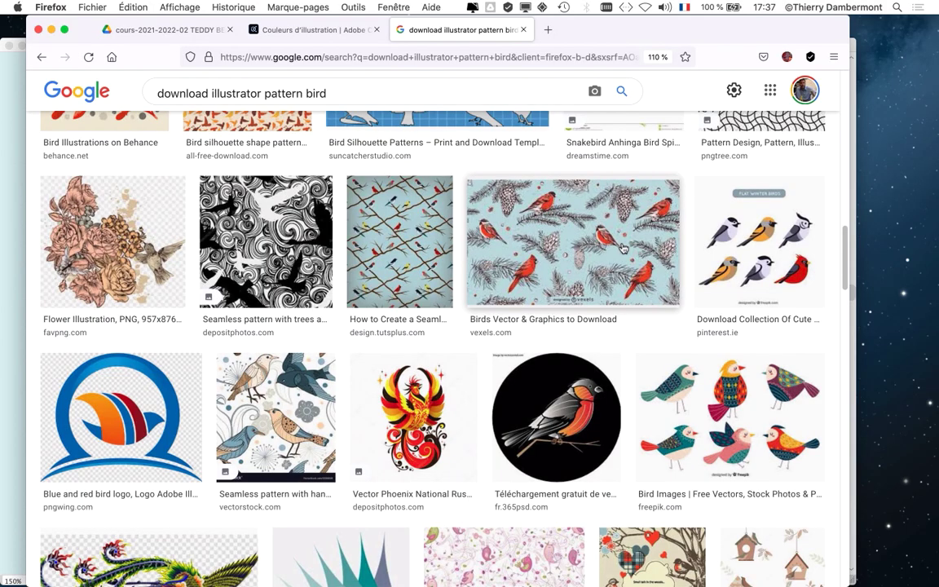
scroll(622, 247, "down", 5)
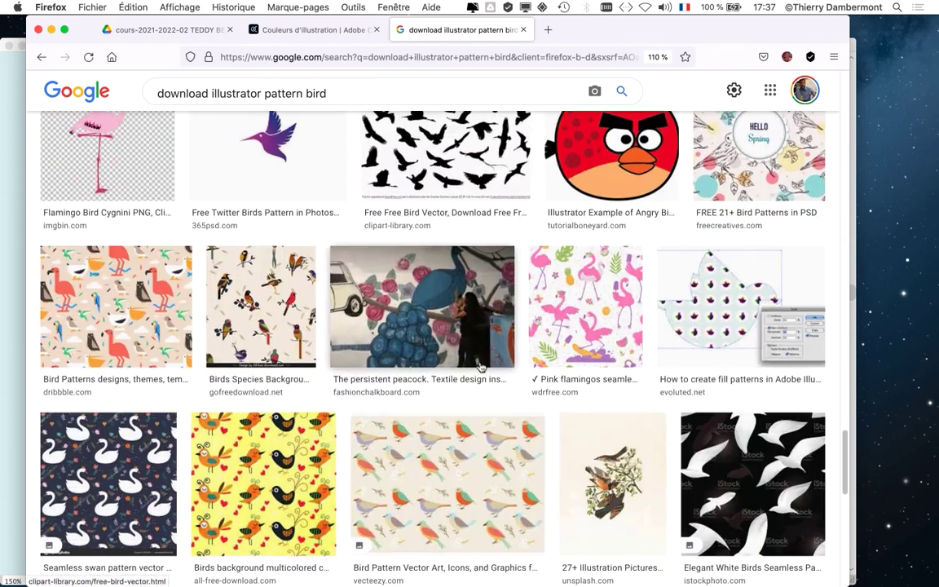
scroll(480, 367, "down", 6)
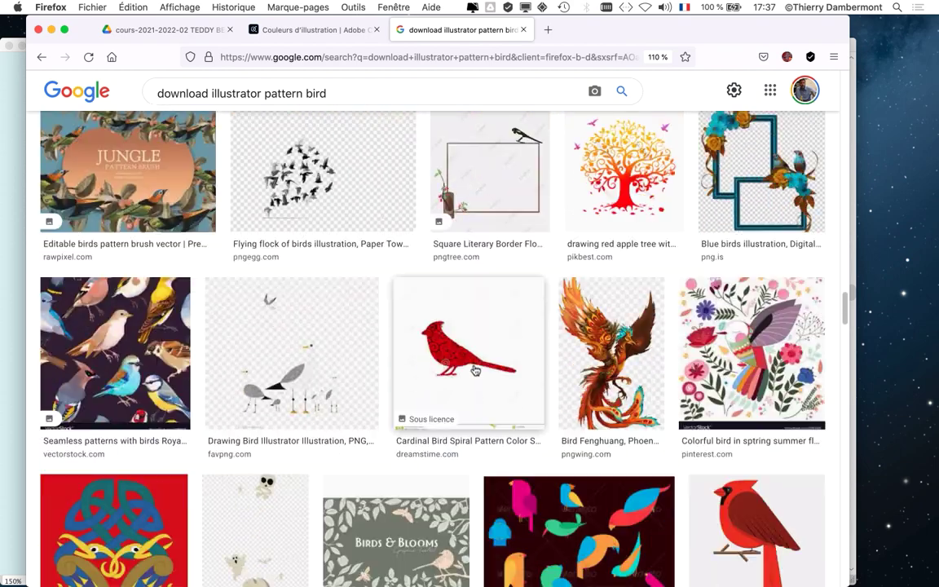
scroll(476, 370, "down", 1)
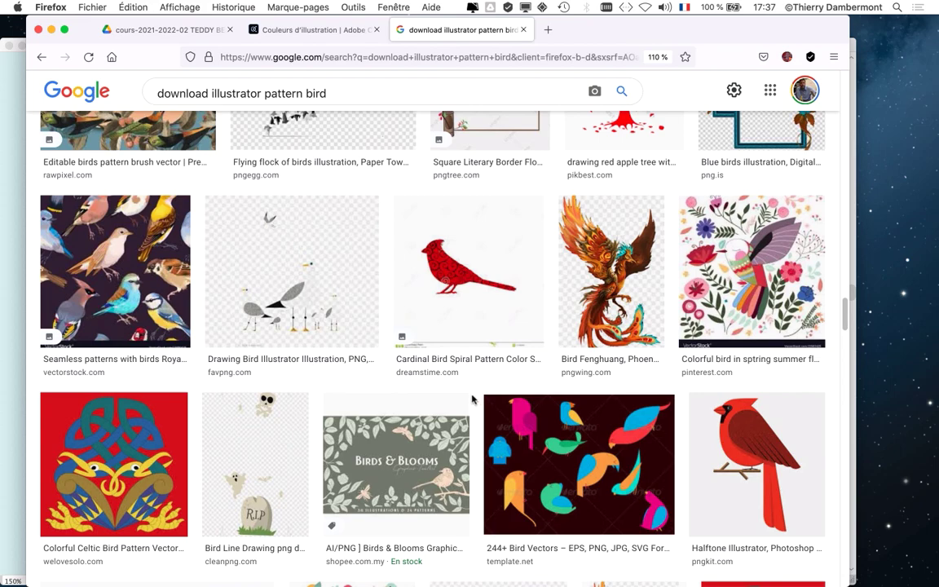
scroll(472, 399, "down", 5)
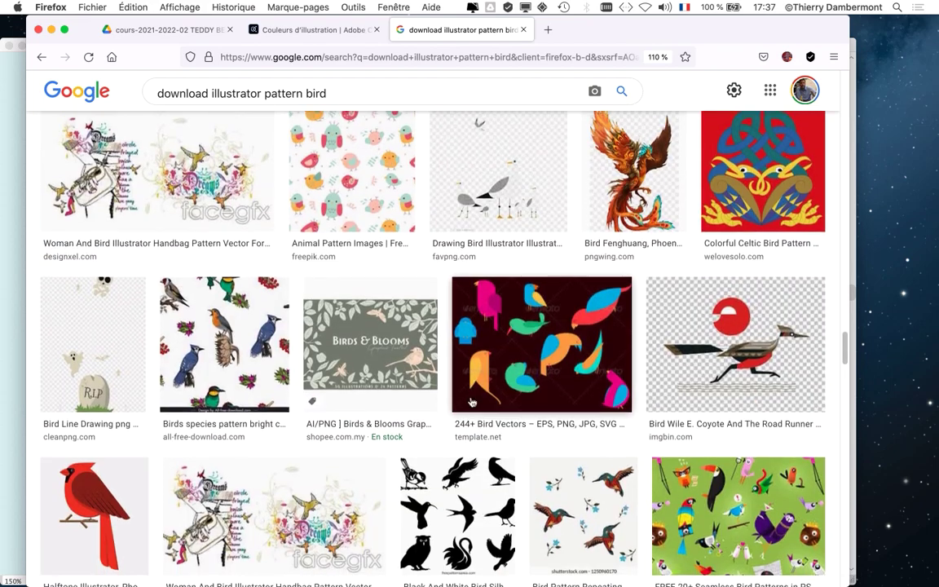
scroll(471, 401, "down", 6)
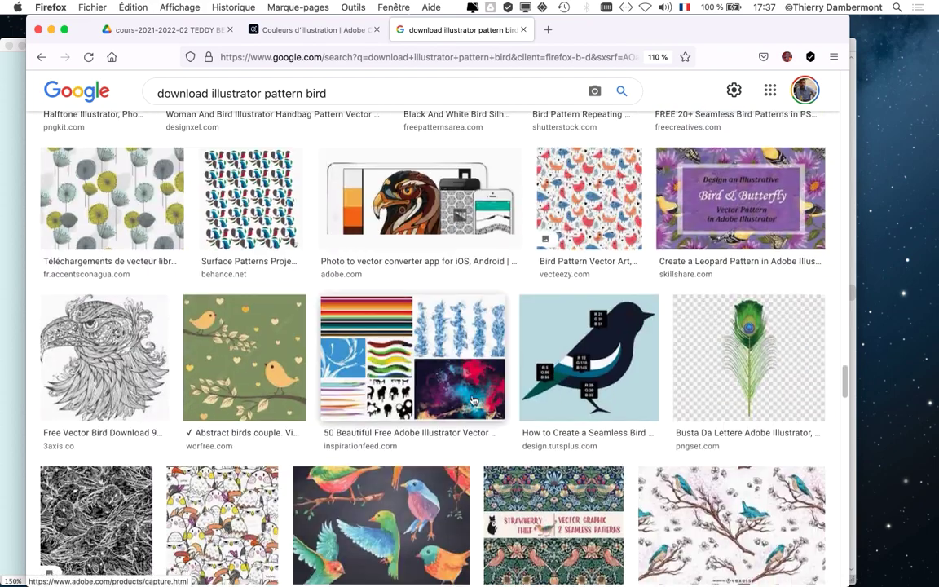
scroll(472, 400, "down", 5)
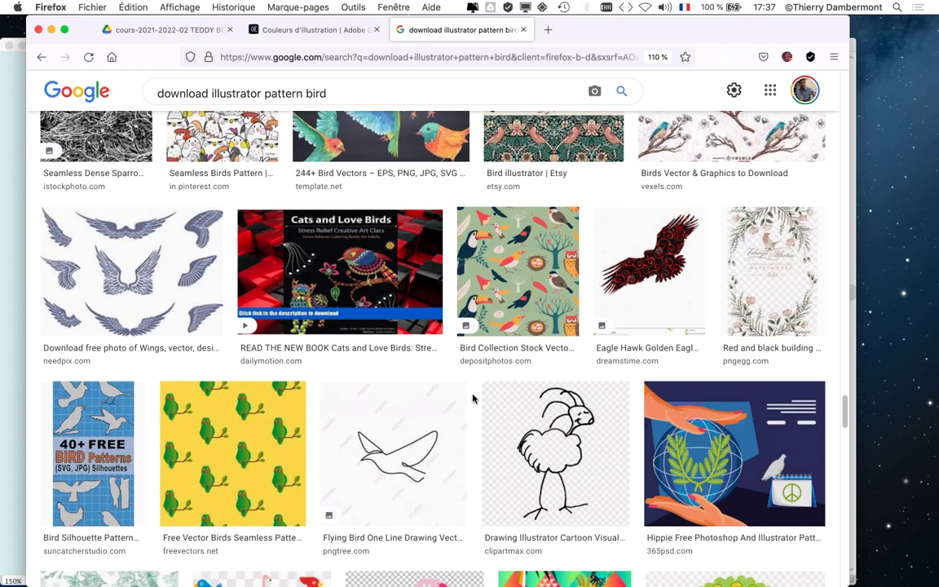
scroll(472, 398, "down", 2)
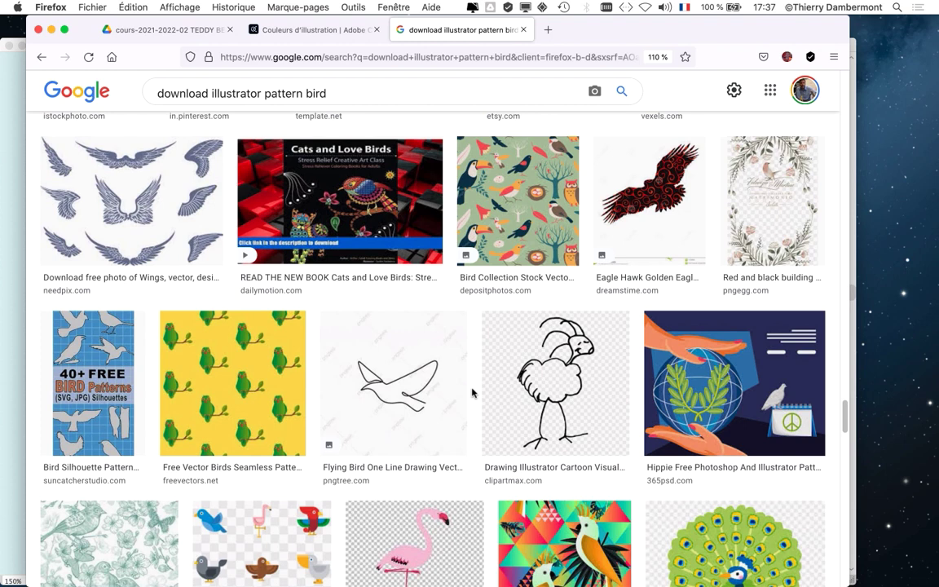
scroll(472, 396, "down", 8)
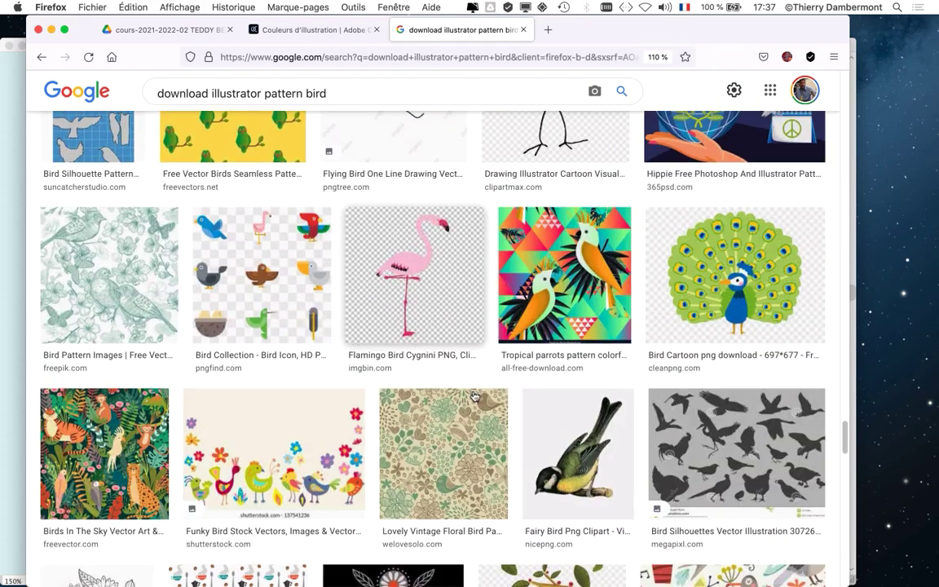
scroll(473, 395, "down", 7)
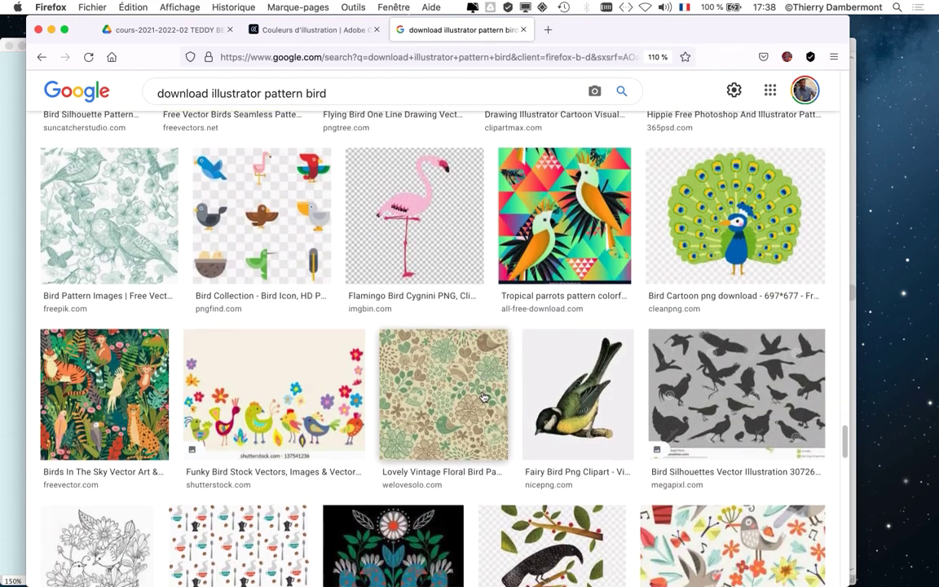
scroll(484, 397, "down", 10)
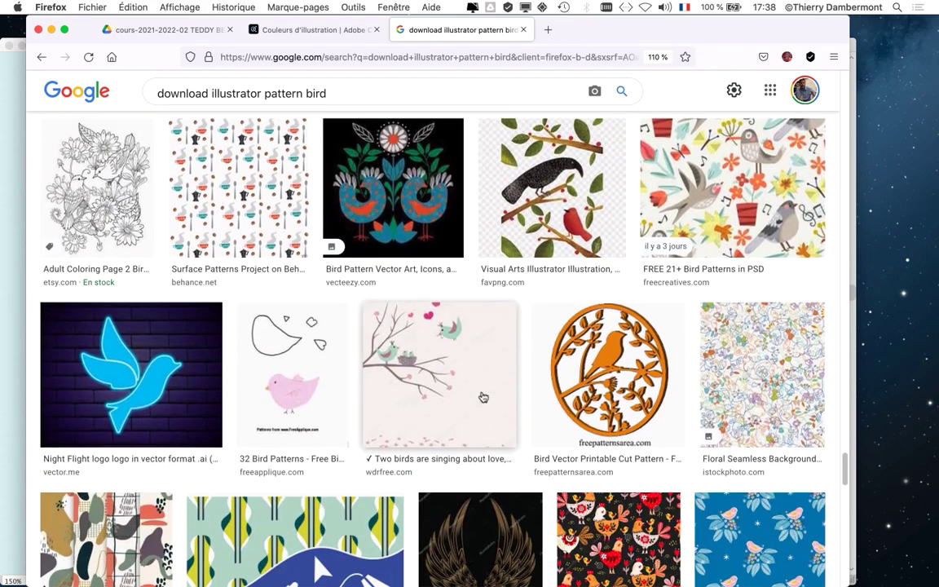
scroll(484, 397, "down", 11)
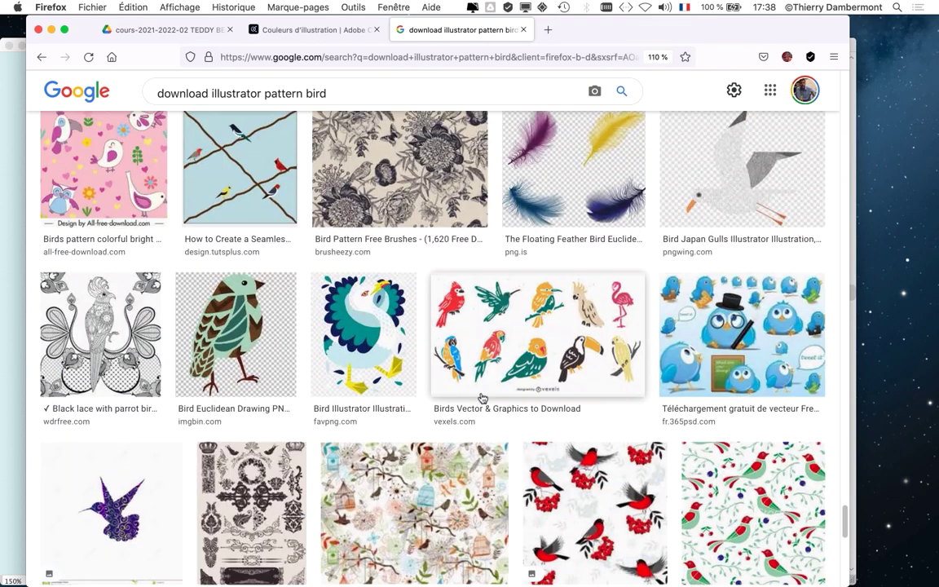
scroll(481, 400, "down", 10)
scroll(475, 411, "down", 1)
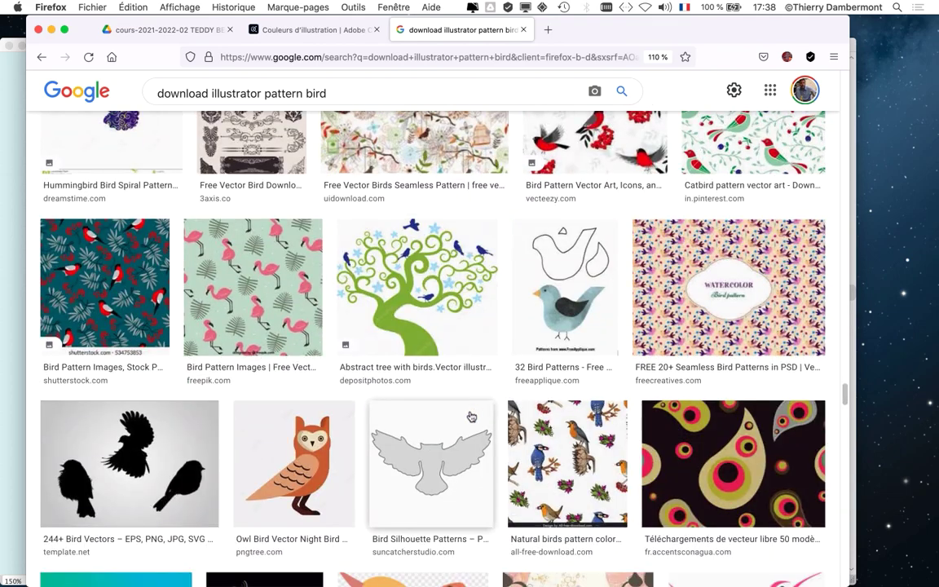
- Switch back to Illustrator, deselect the head, and examine the textured bear as a whole and its patterned head up close
scroll(468, 424, "down", 7)
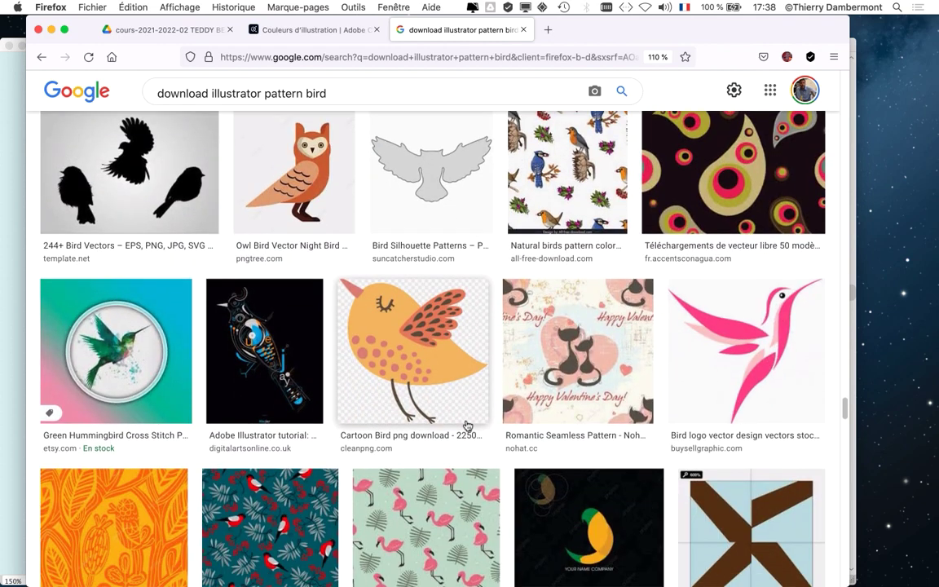
key("super+Tab")
key("super+minus")
key("super+minus")
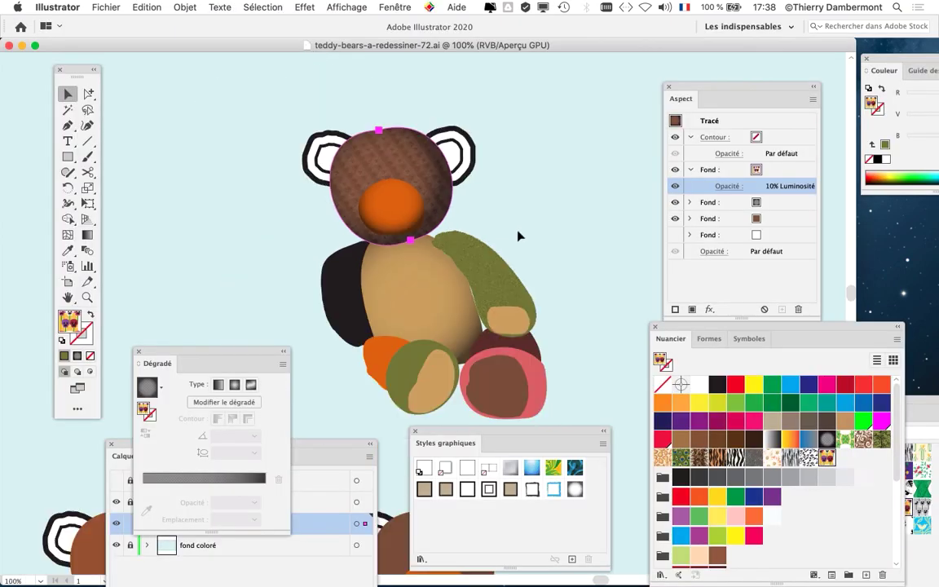
left_click(249, 227)
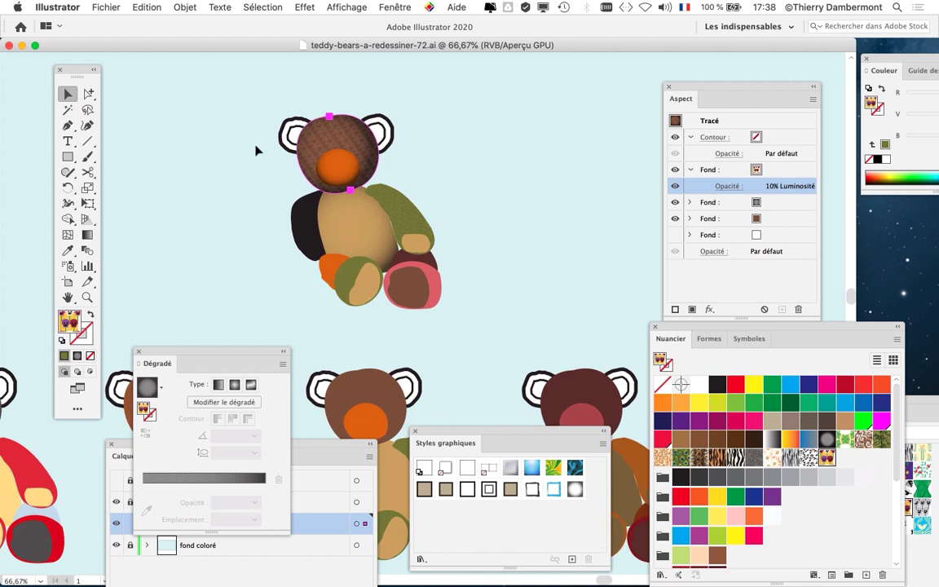
scroll(408, 140, "up", 2)
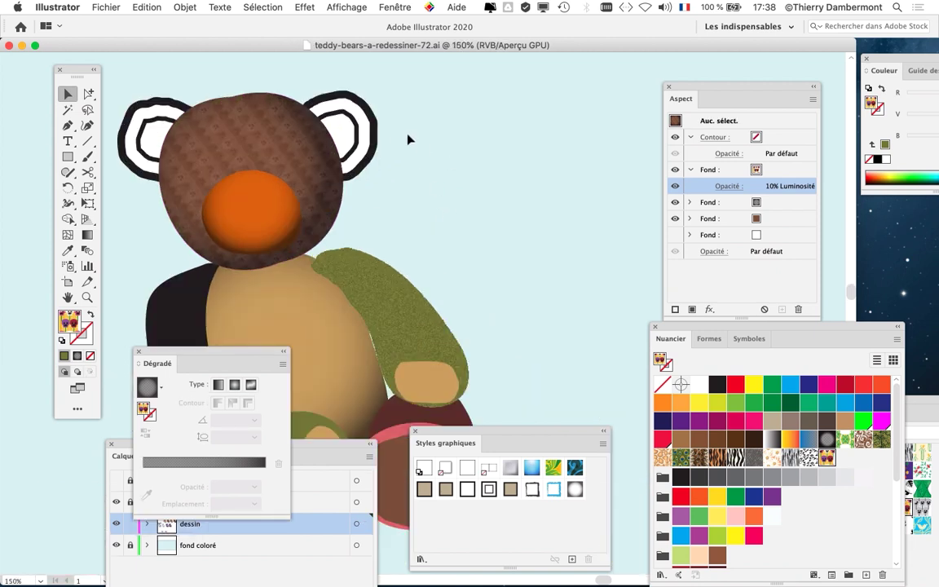
scroll(408, 141, "down", 1)
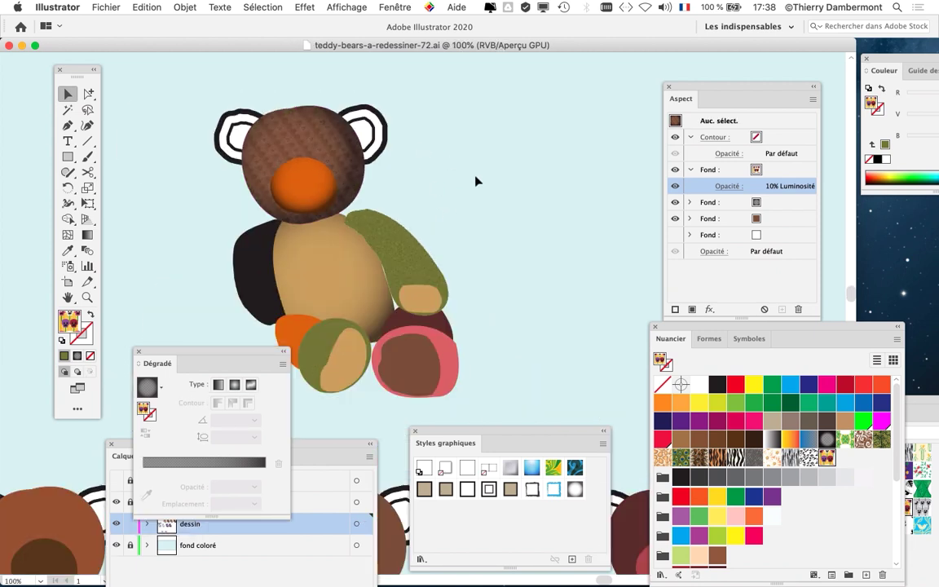
scroll(477, 180, "down", 1)
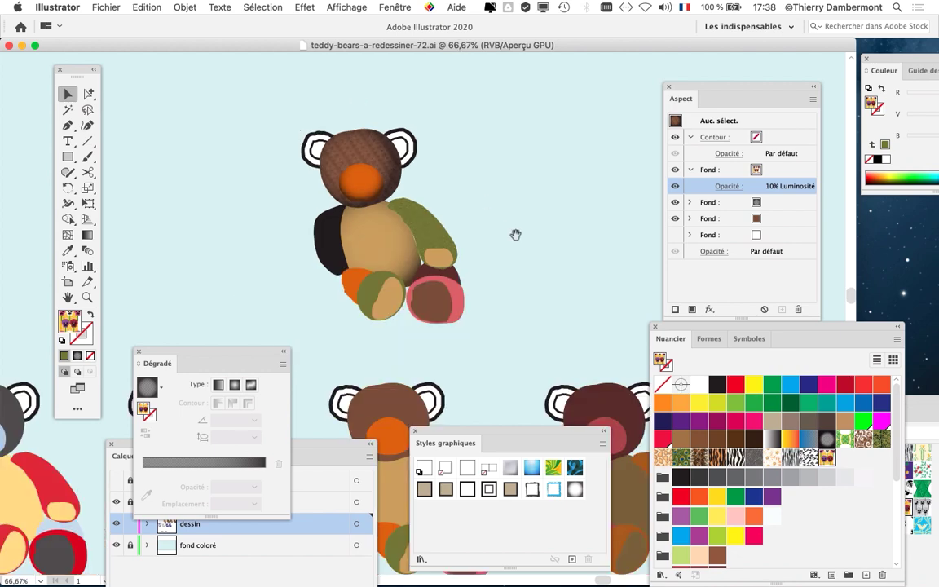
left_click_drag(516, 235, 416, 174)
scroll(434, 213, "down", 1)
scroll(390, 163, "up", 2)
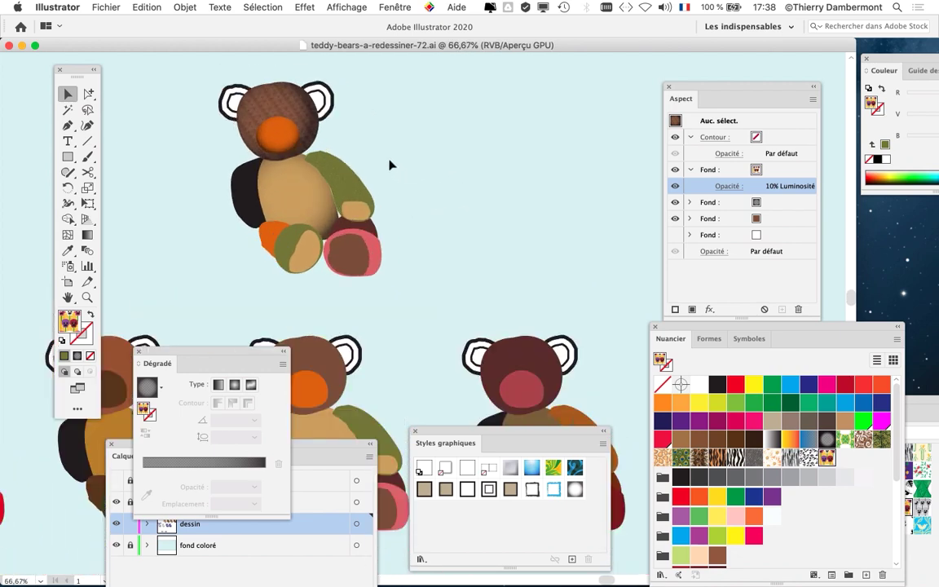
scroll(367, 140, "up", 3)
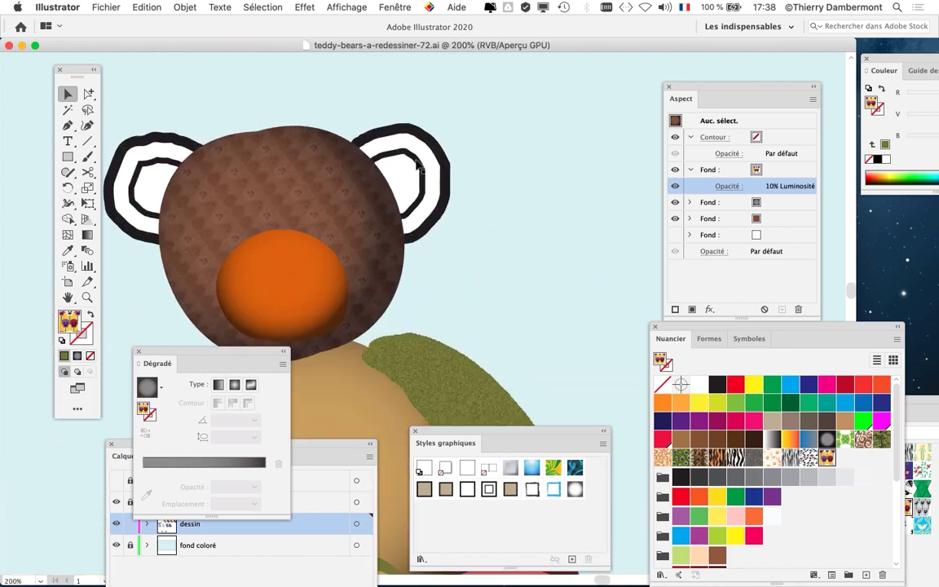
- Select the bear's ear on the viewer's right and inspect its strokes and fill
left_click(379, 140)
left_click_drag(319, 178, 416, 177)
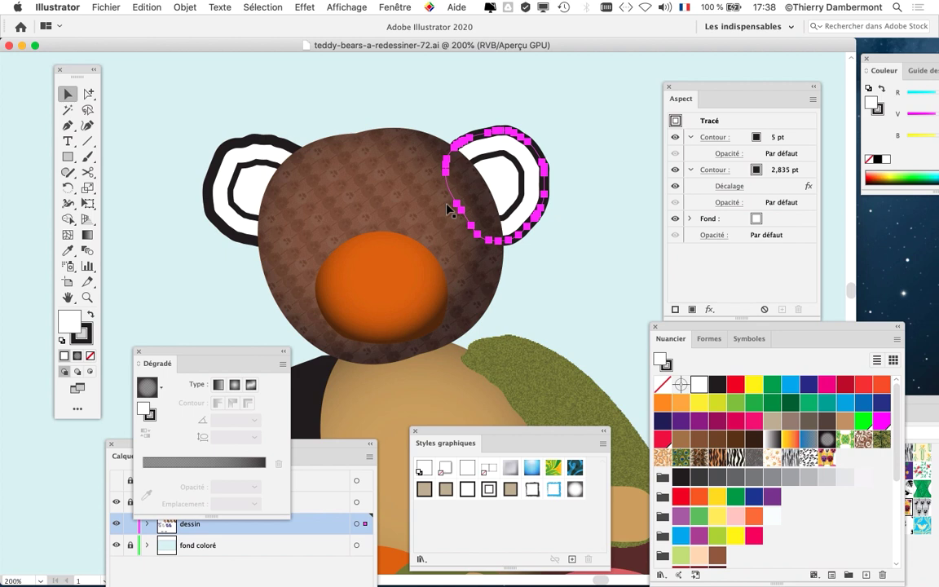
left_click_drag(405, 223, 331, 188)
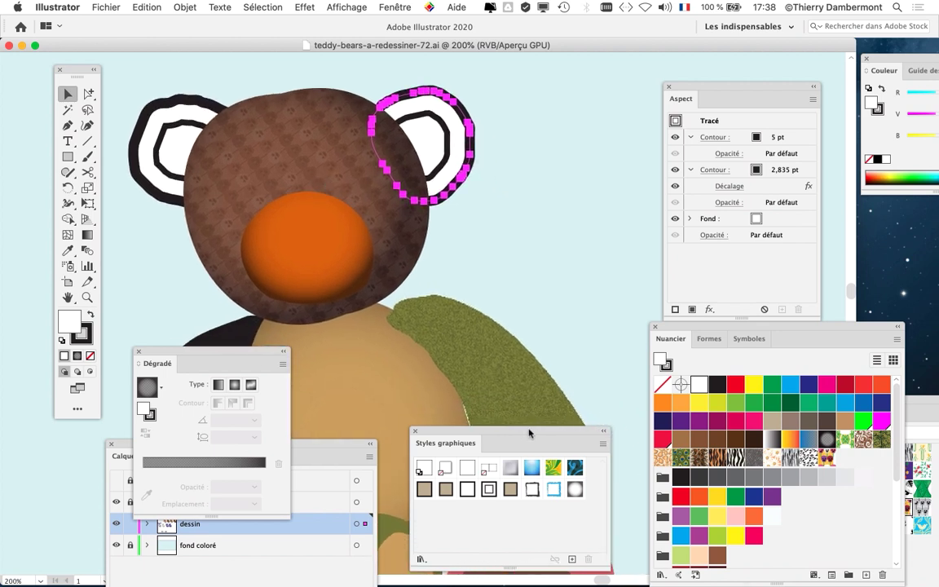
- Select the bear's patterned head, rearrange the workspace around the bear, and save the head's appearance as a new graphic style
left_click_drag(529, 433, 472, 342)
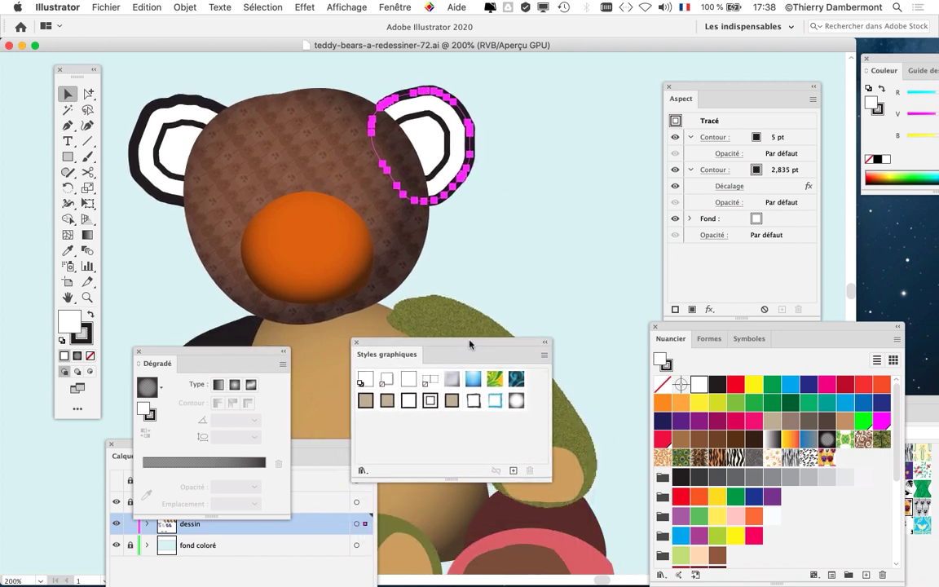
left_click(317, 142)
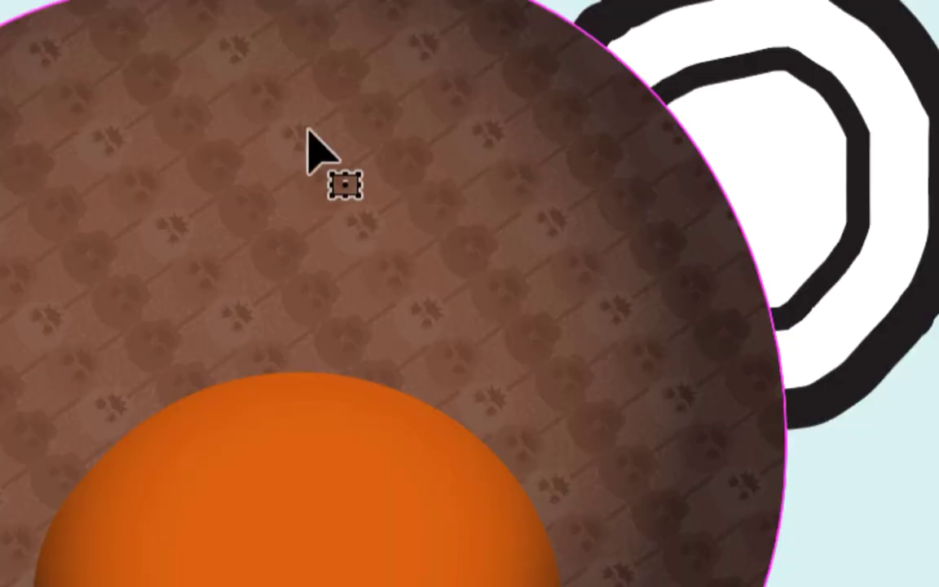
scroll(308, 132, "down", 3)
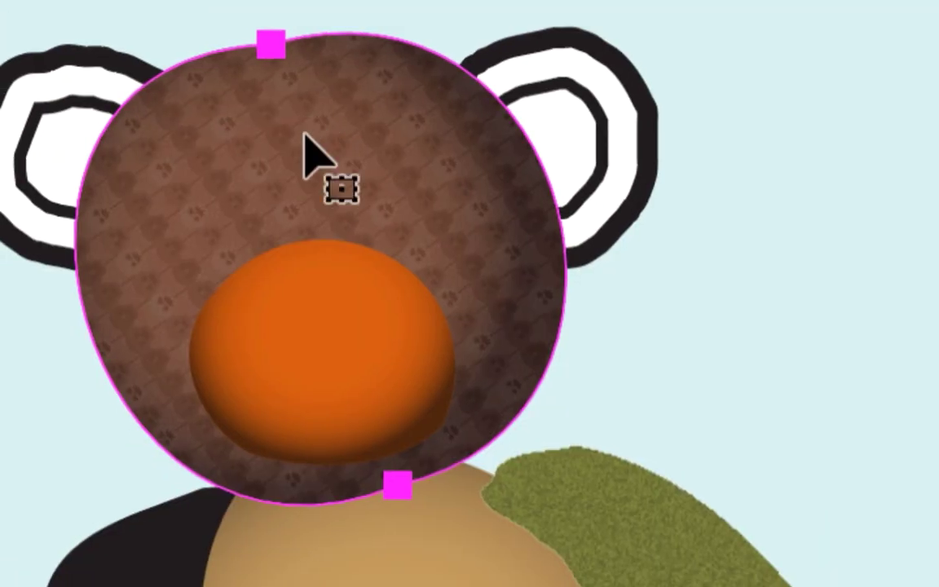
scroll(306, 131, "up", 3)
scroll(305, 134, "down", 2)
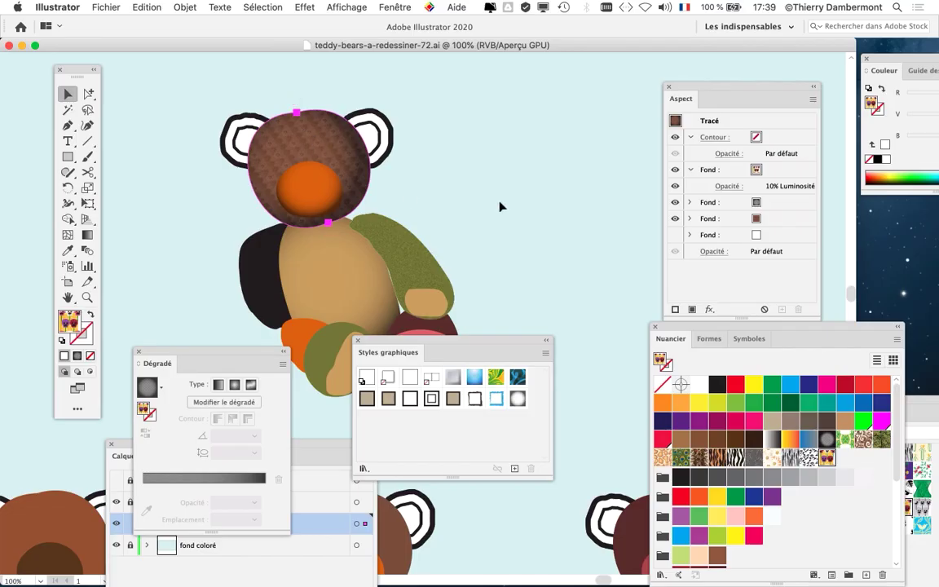
left_click_drag(706, 88, 471, 502)
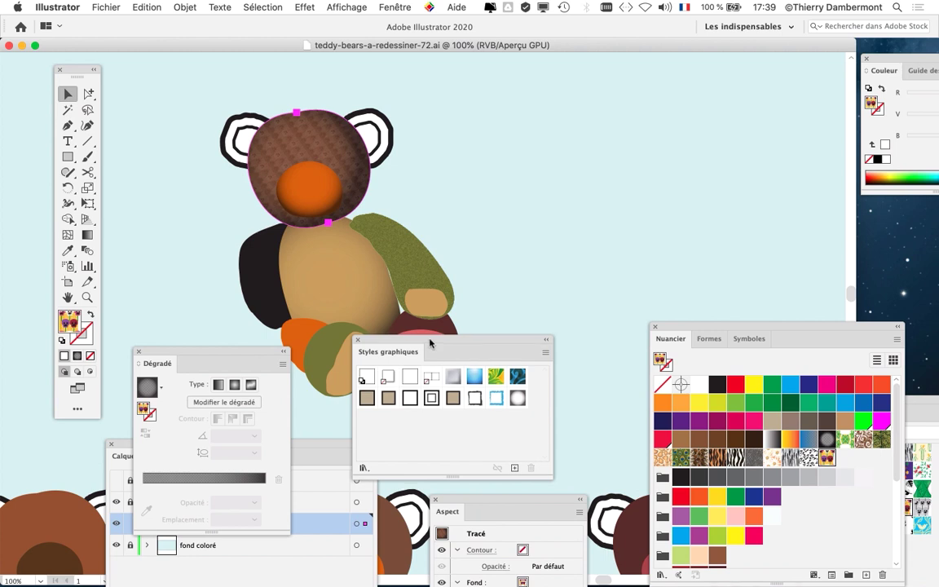
left_click_drag(430, 341, 552, 88)
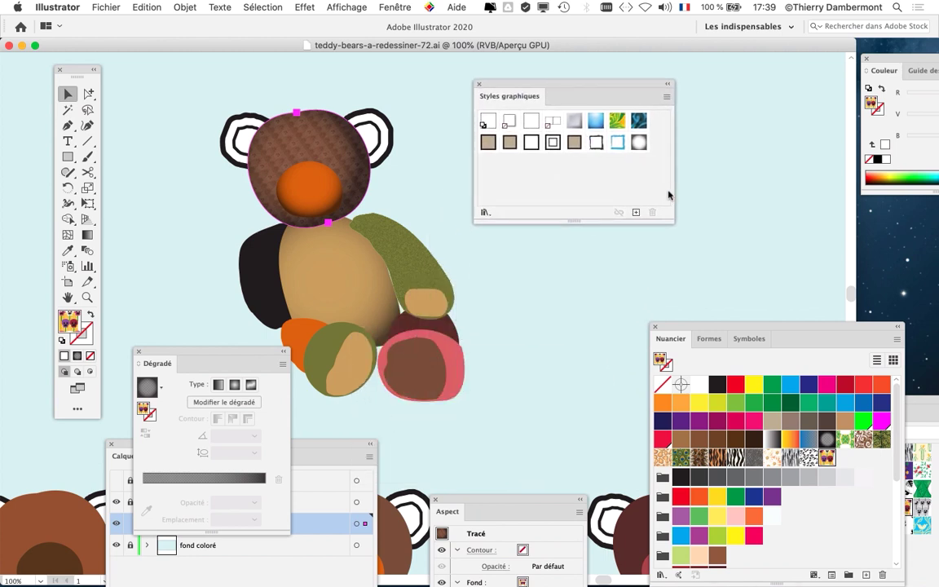
left_click_drag(670, 220, 647, 220)
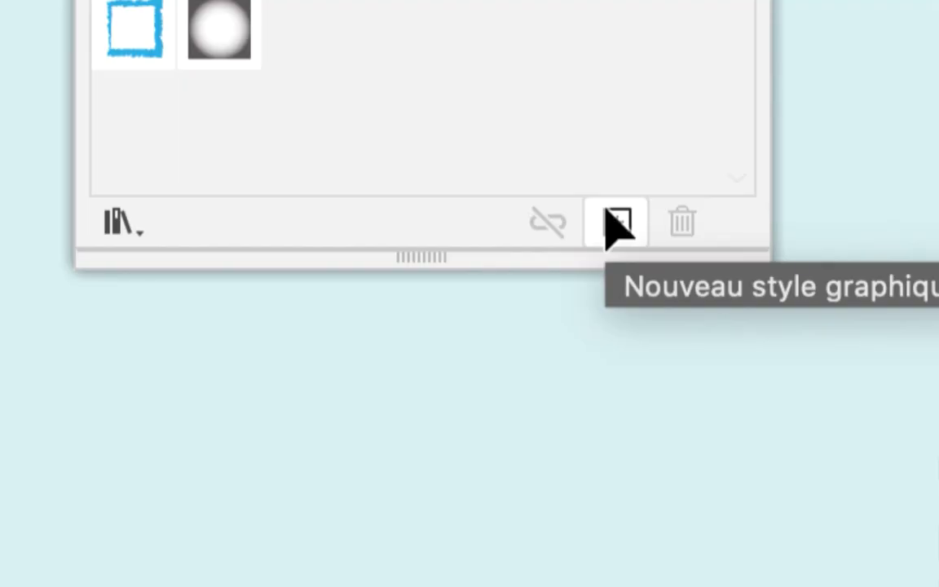
left_click(617, 222)
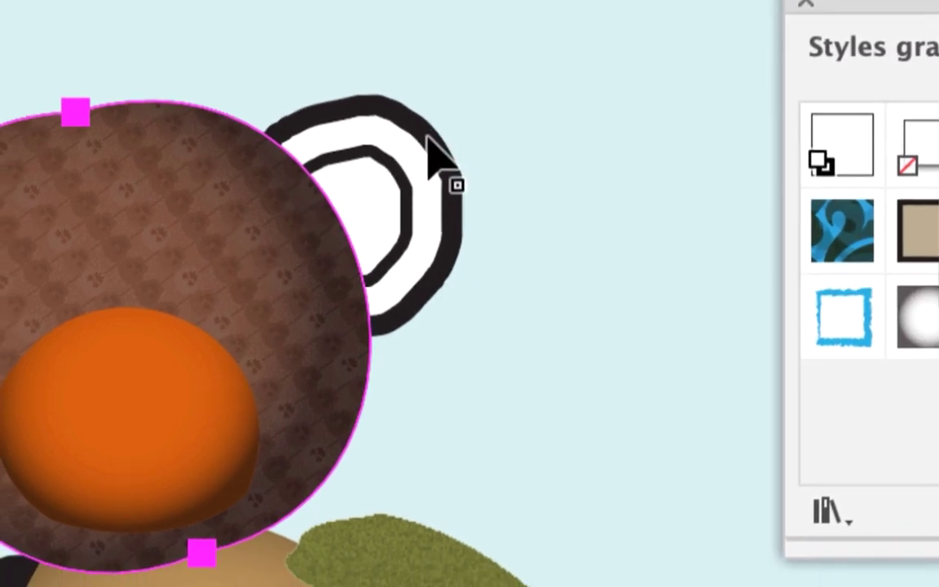
- Apply the new brown patterned graphic style to both of the bear's ears and deselect them
left_click(590, 78)
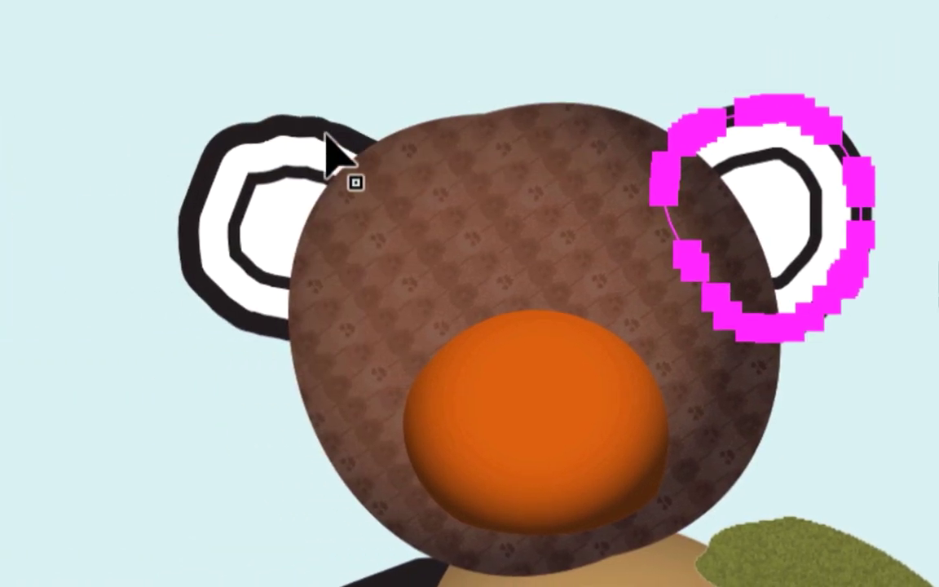
left_click(129, 147, "shift")
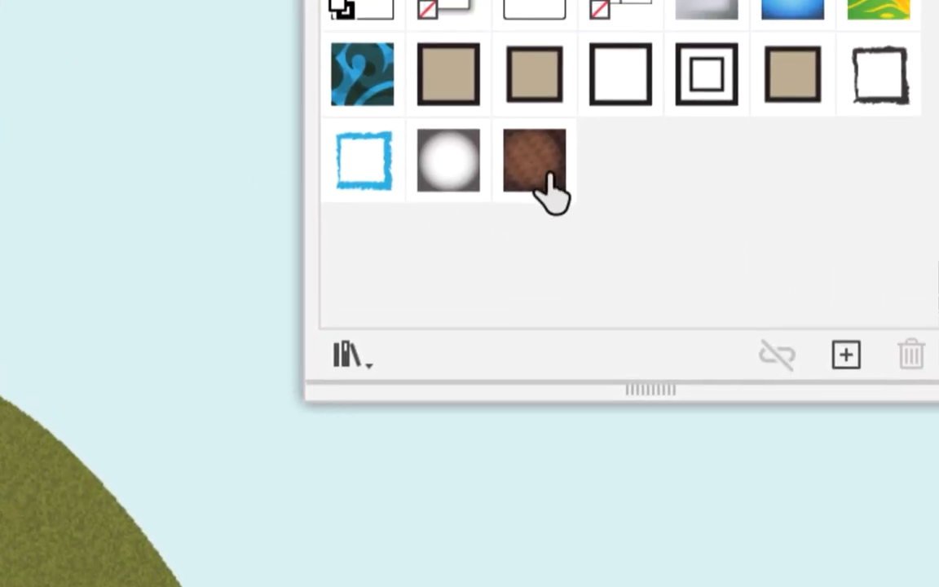
left_click(541, 176)
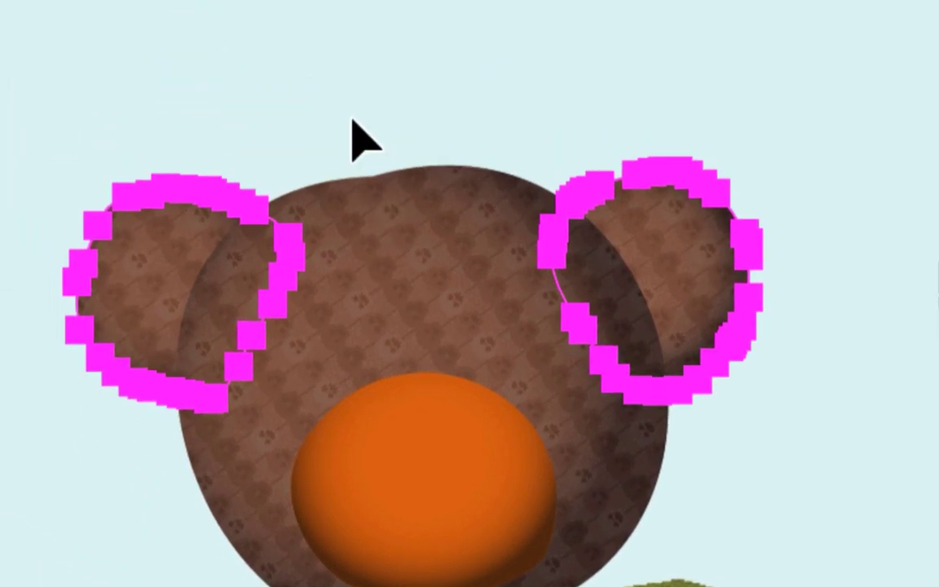
left_click(319, 89)
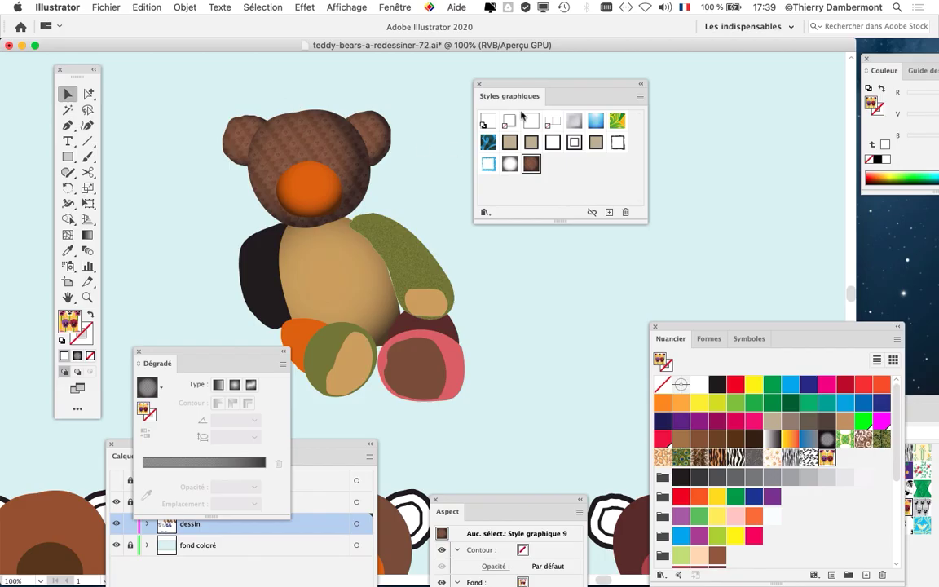
- Give the bear's orange muzzle the brown patterned graphic style and deselect it
left_click_drag(523, 84, 667, 87)
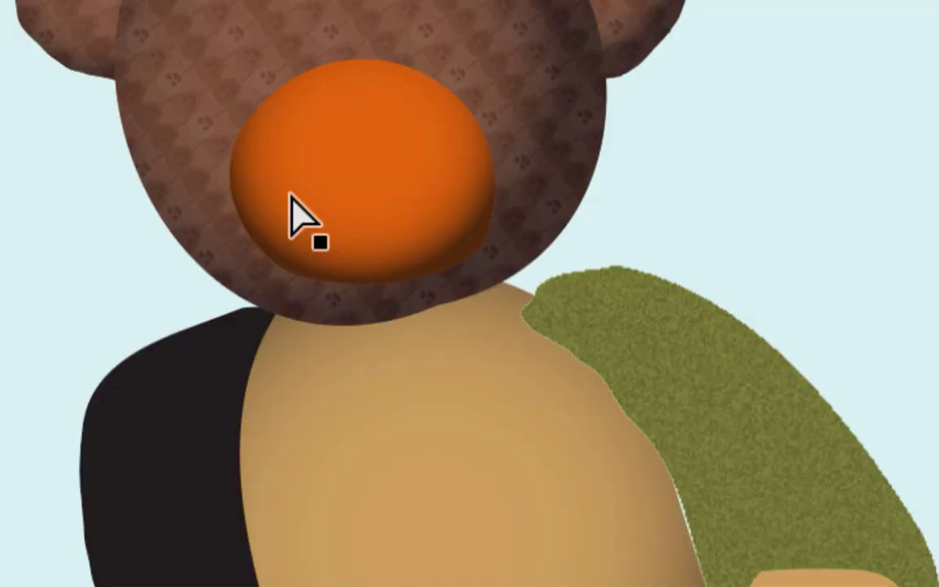
left_click(294, 199)
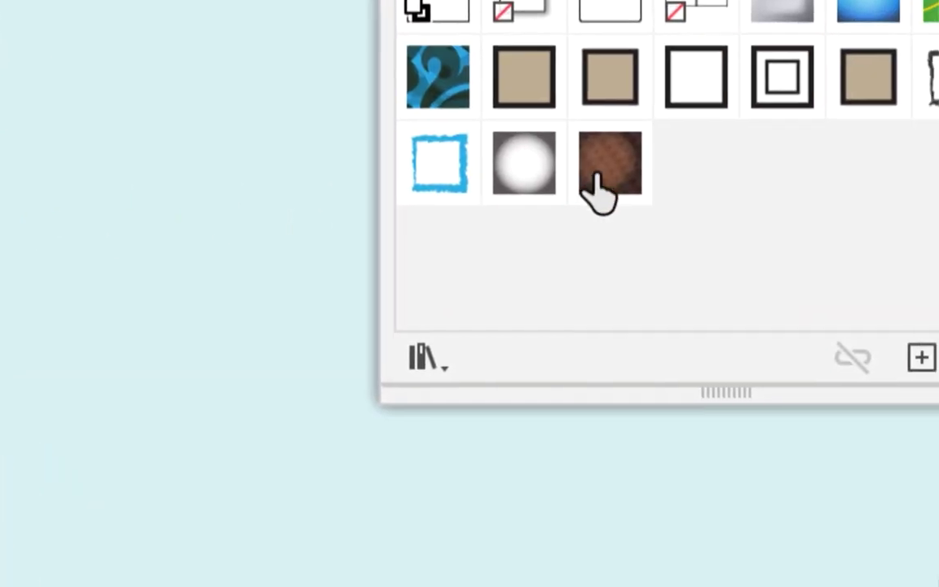
left_click(599, 171)
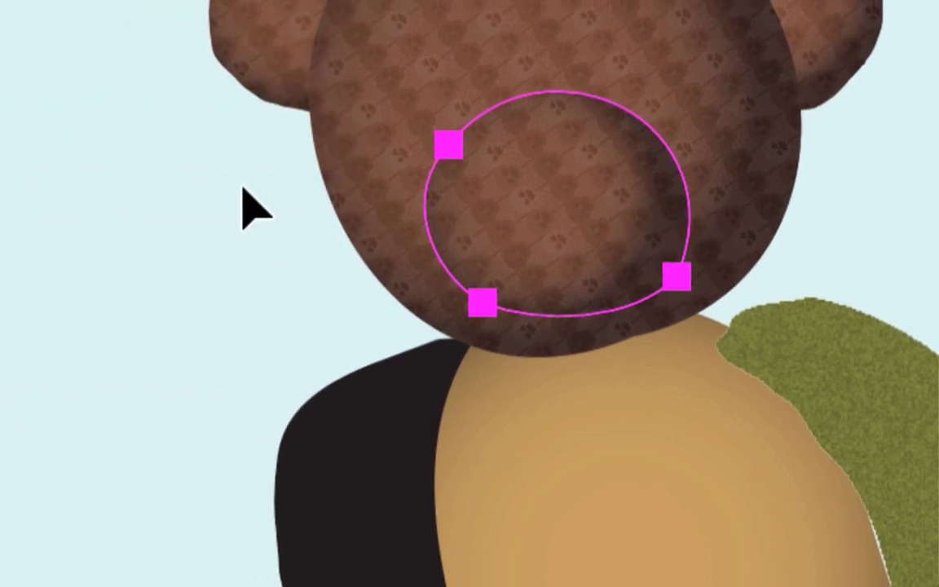
left_click(245, 206)
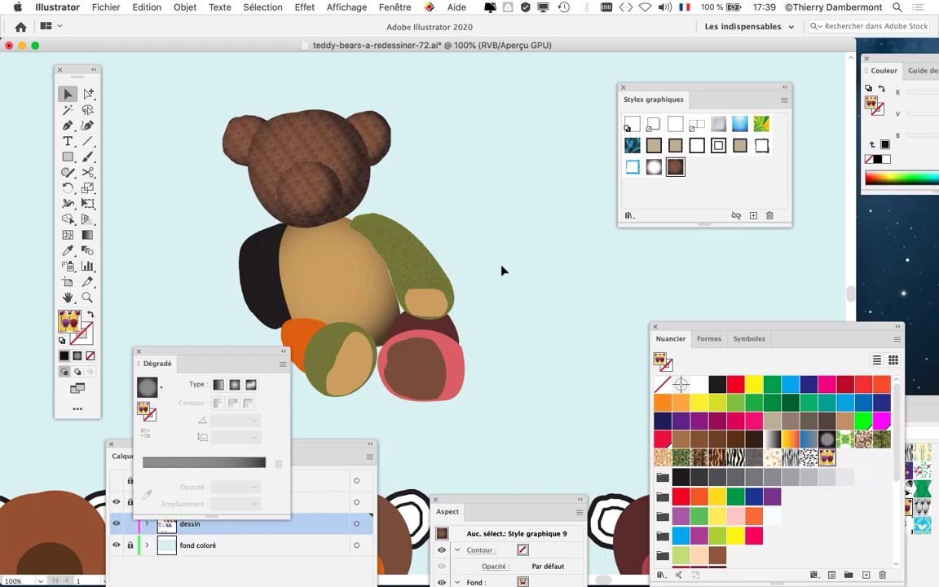
- Save the document as a new version named teddy-bears-a-redessiner-73.ai in the teddy bear 18 folder, with the default Illustrator 2020 options
scroll(502, 271, "down", 1)
left_click_drag(477, 201, 436, 192)
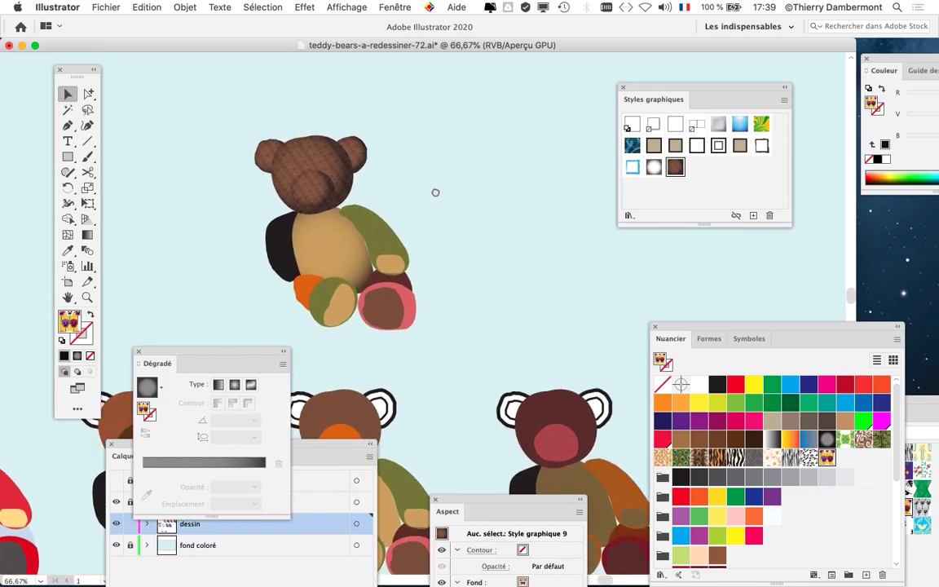
scroll(435, 192, "down", 3)
left_click(101, 7)
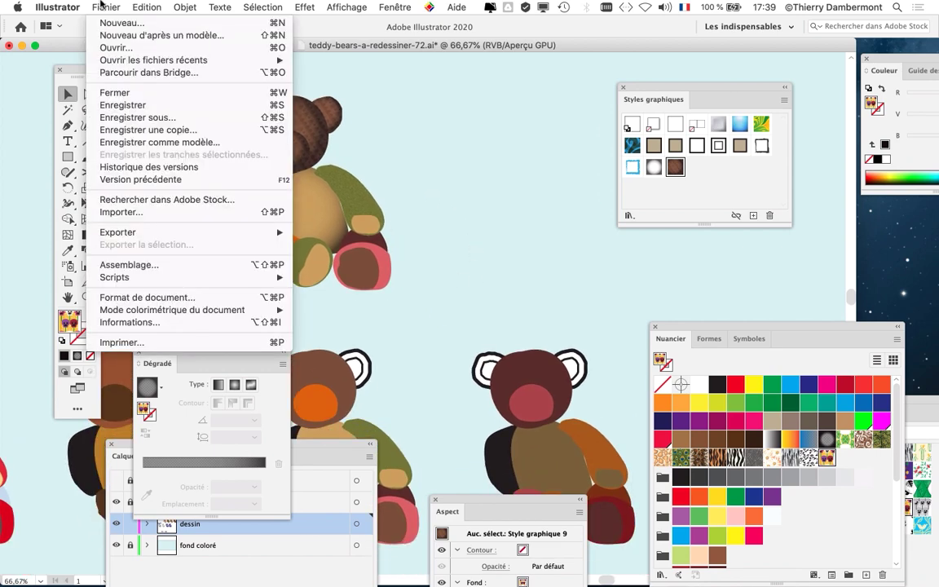
left_click(219, 117)
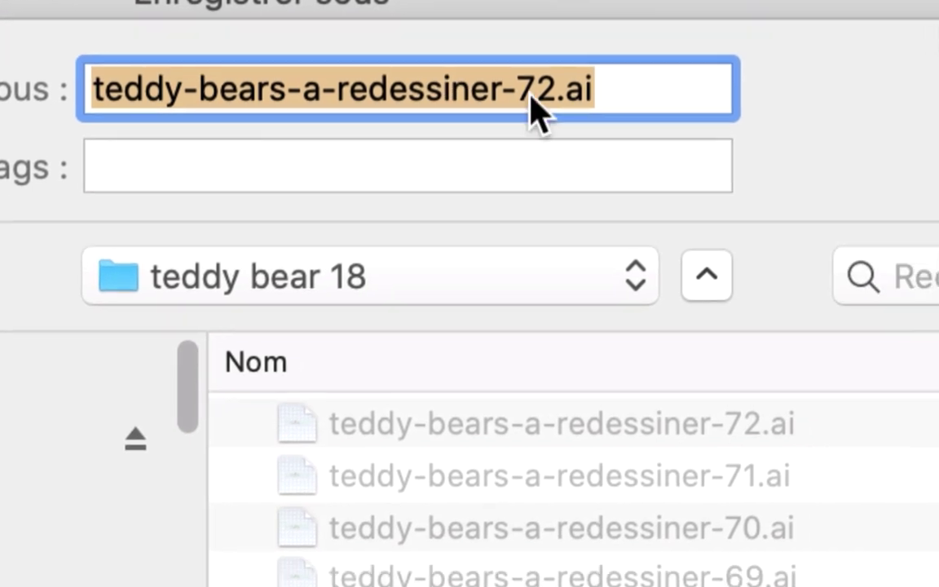
left_click(638, 125)
left_click_drag(644, 125, 660, 126)
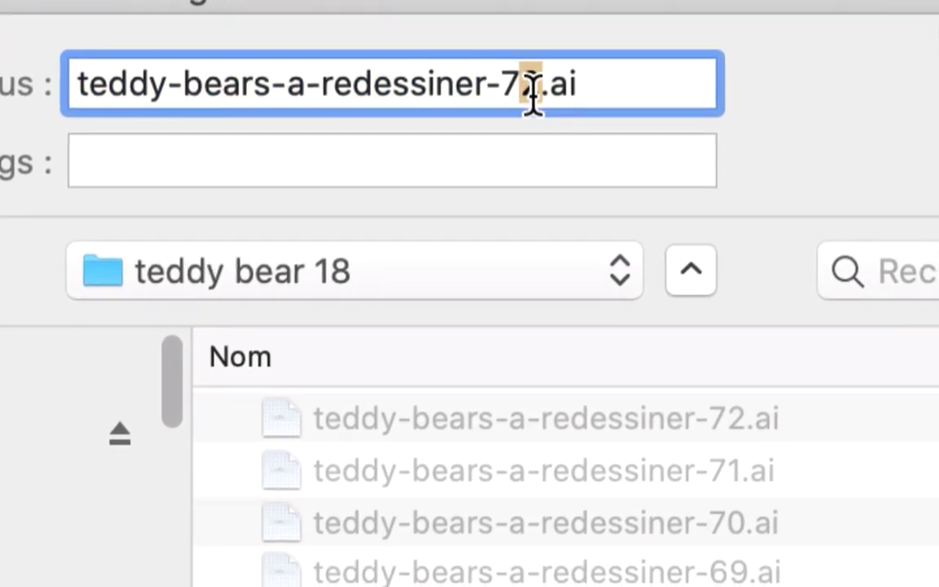
type("3")
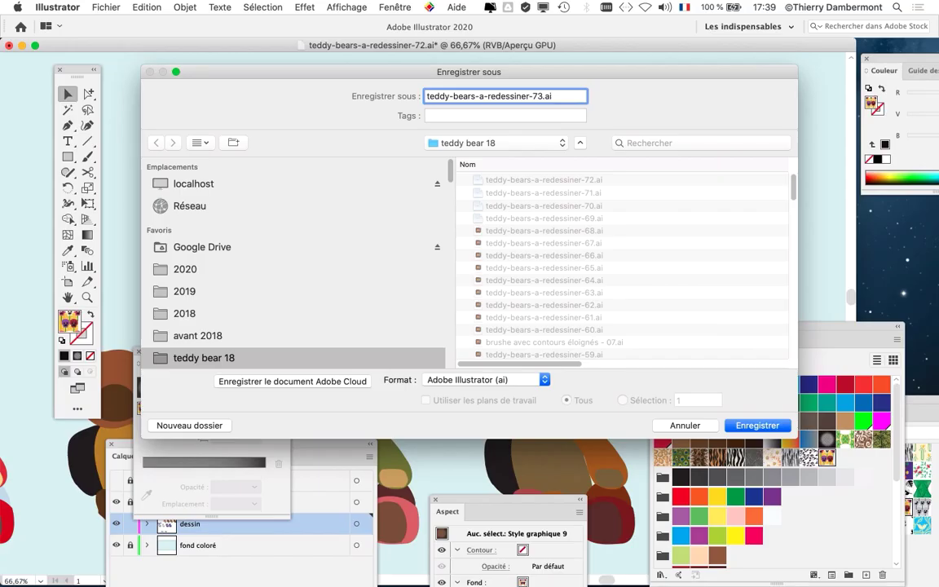
key("Return")
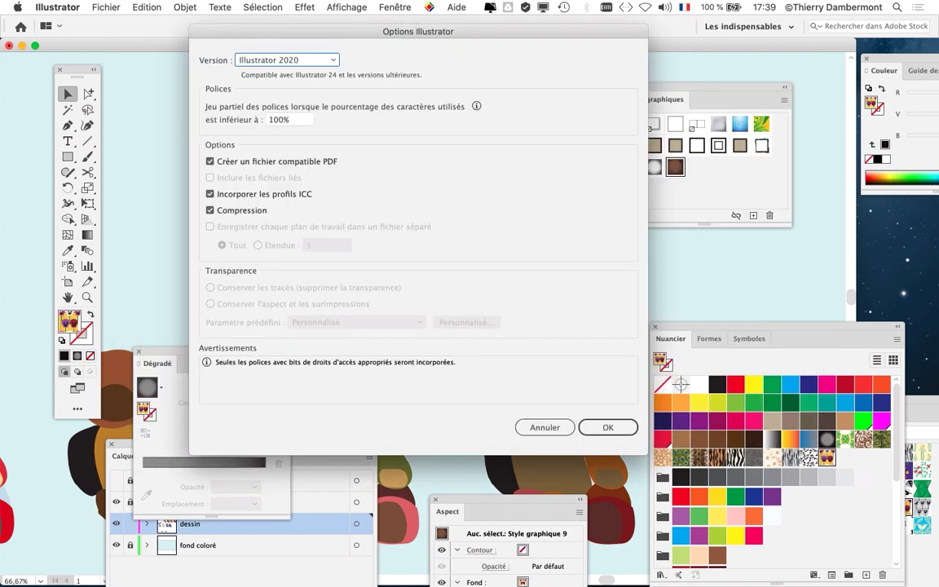
key("Return")
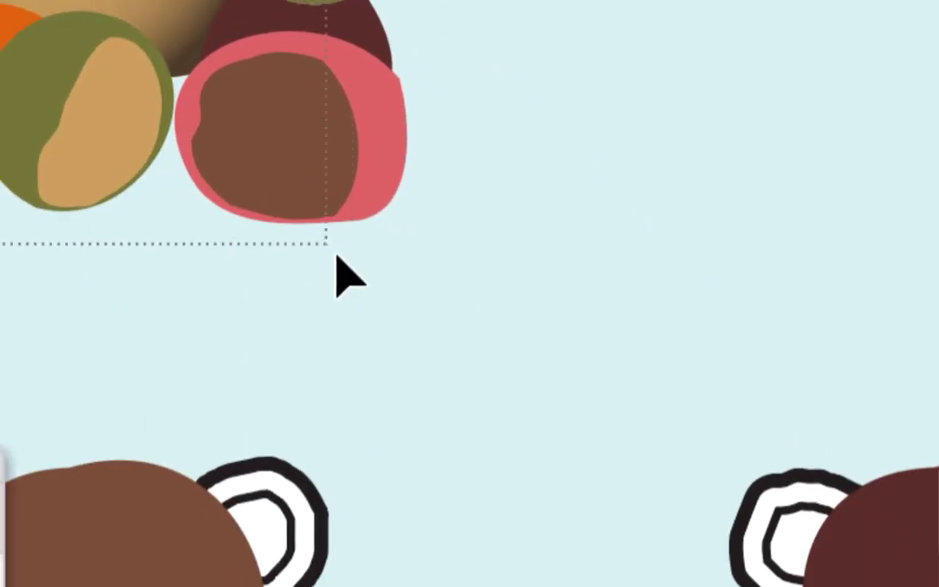
- Copy the whole textured bear and create a new Letter-size print document, 215,9 x 279,4 mm, in RGB colour mode
left_click_drag(355, 261, 352, 261)
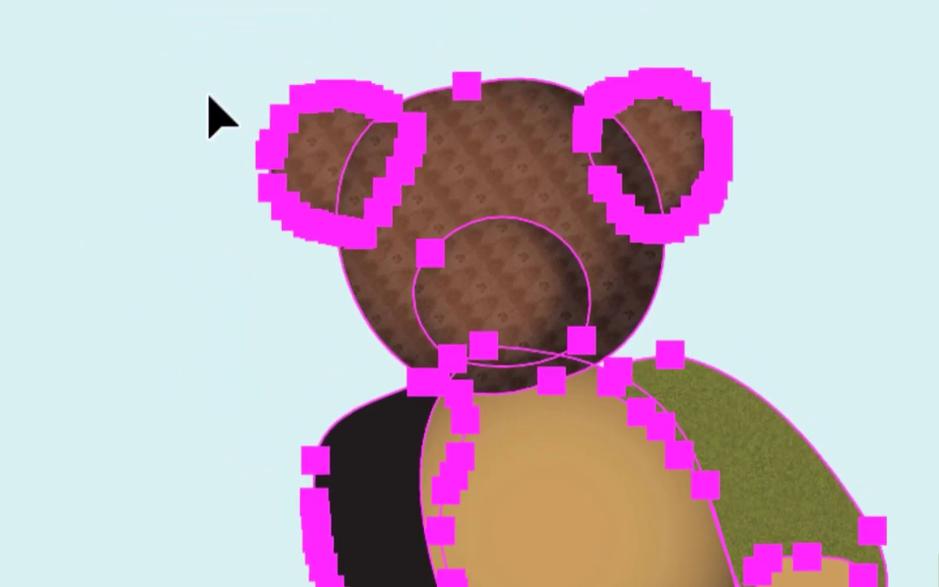
left_click_drag(210, 100, 371, 262)
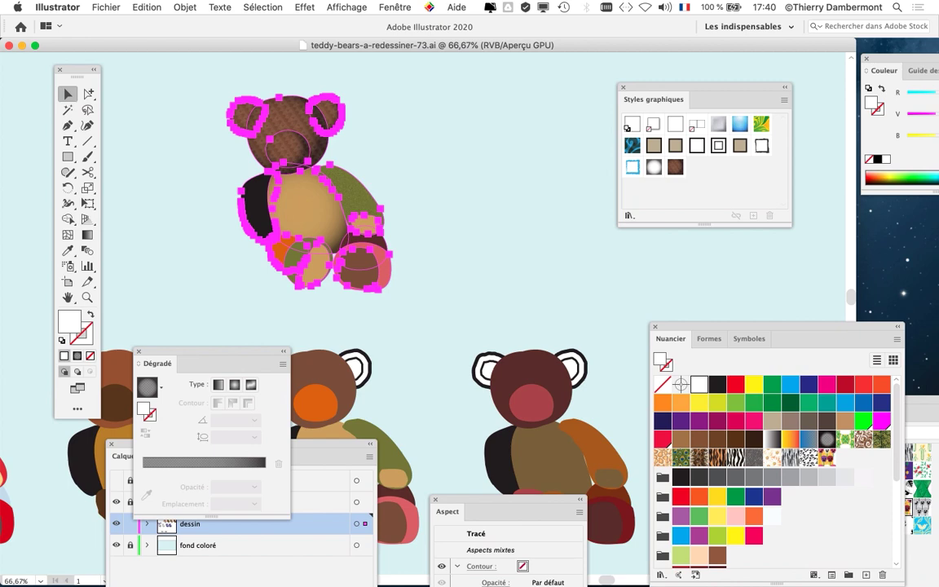
left_click(106, 7)
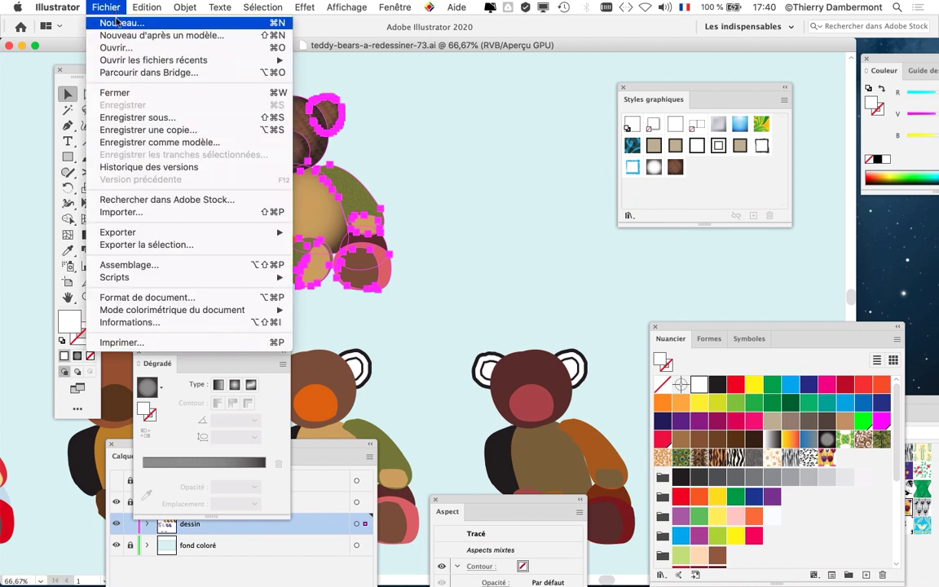
left_click(107, 23)
left_click(761, 519)
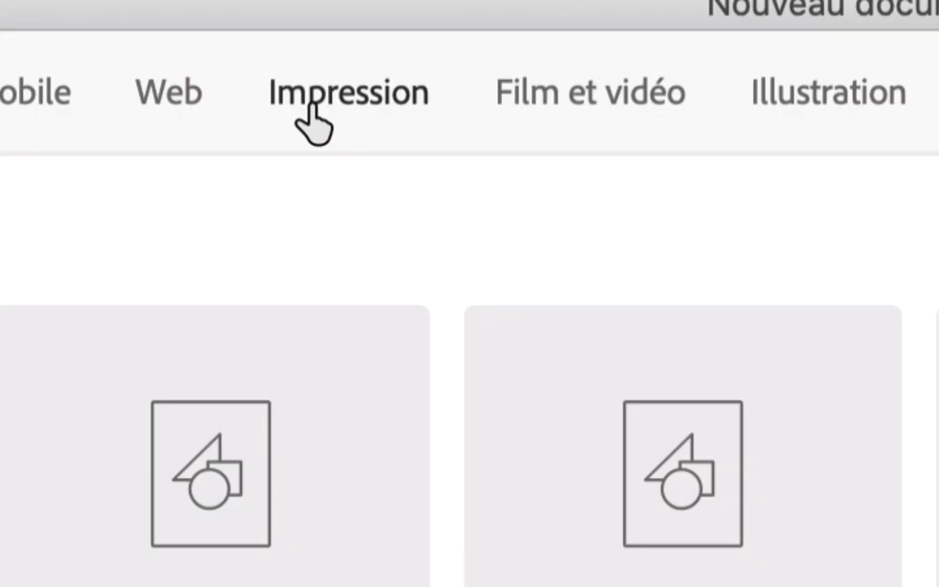
left_click(314, 122)
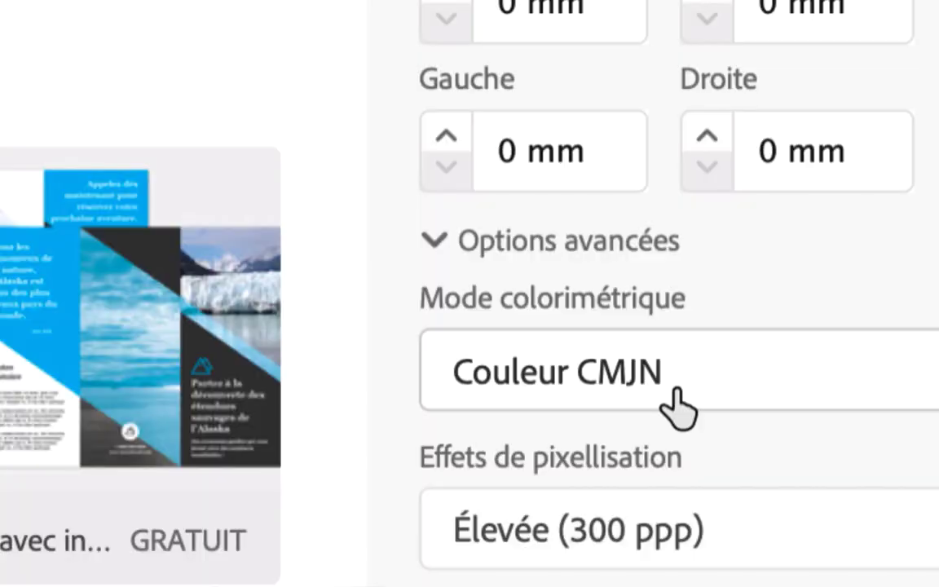
left_click(672, 390)
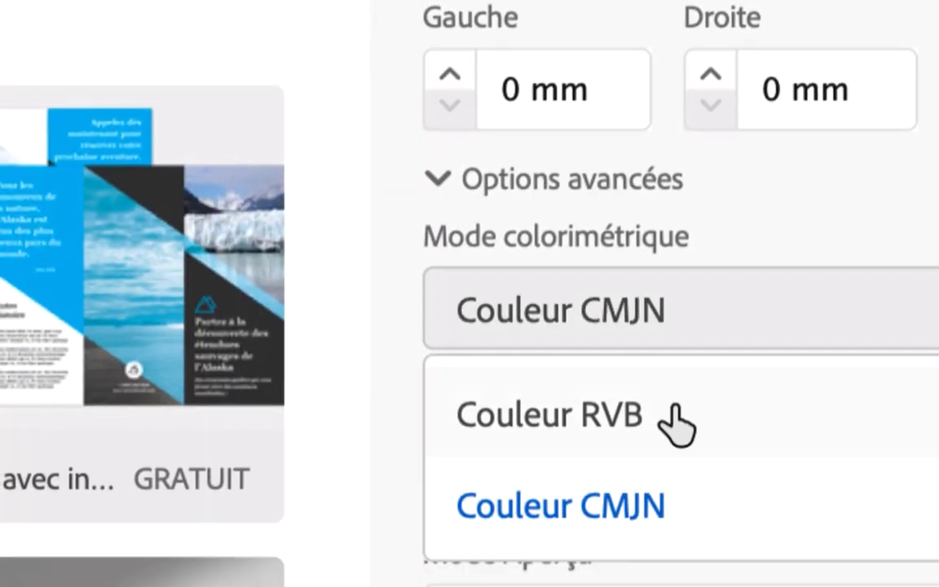
left_click(667, 477)
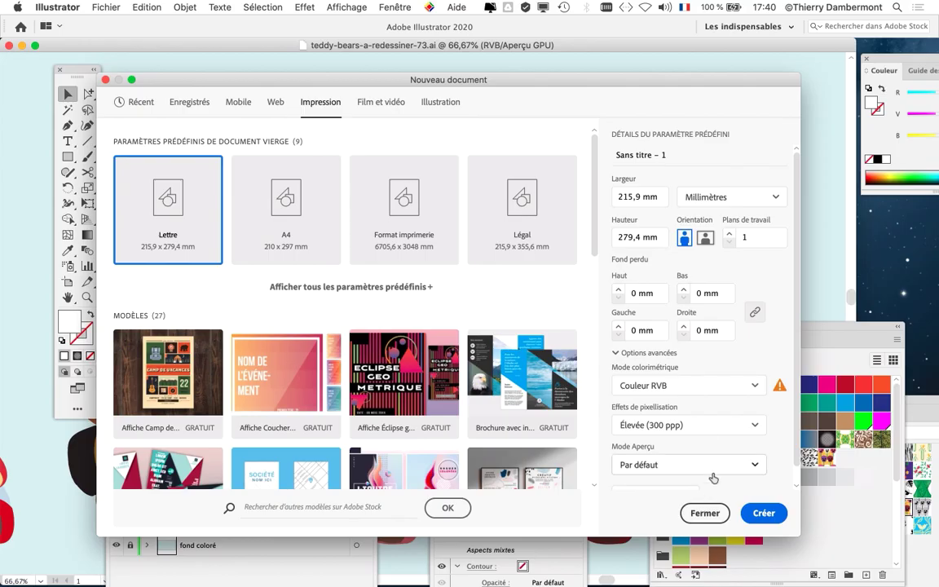
left_click(770, 512)
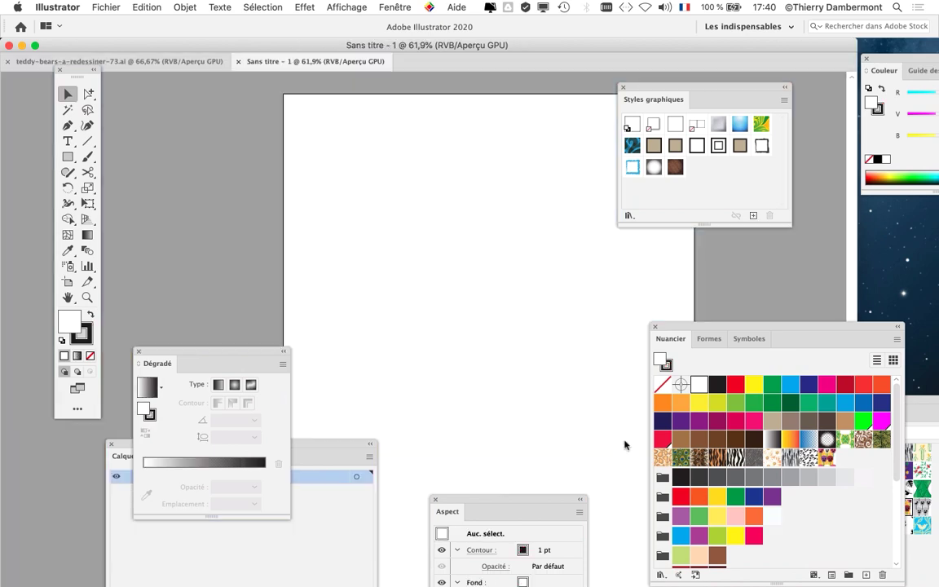
- Paste the textured bear onto the blank page and bring the Layers panel beside it
left_click(135, 7)
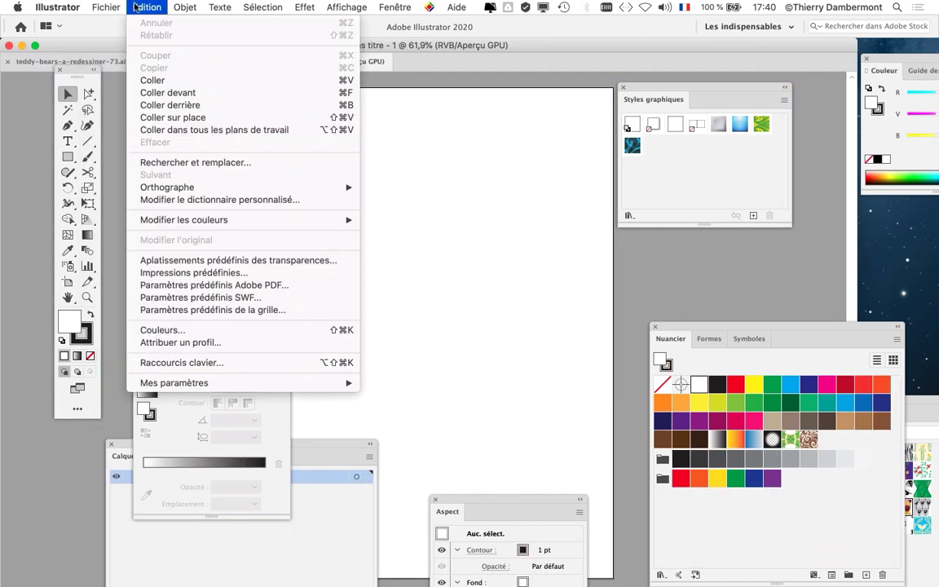
left_click(167, 88)
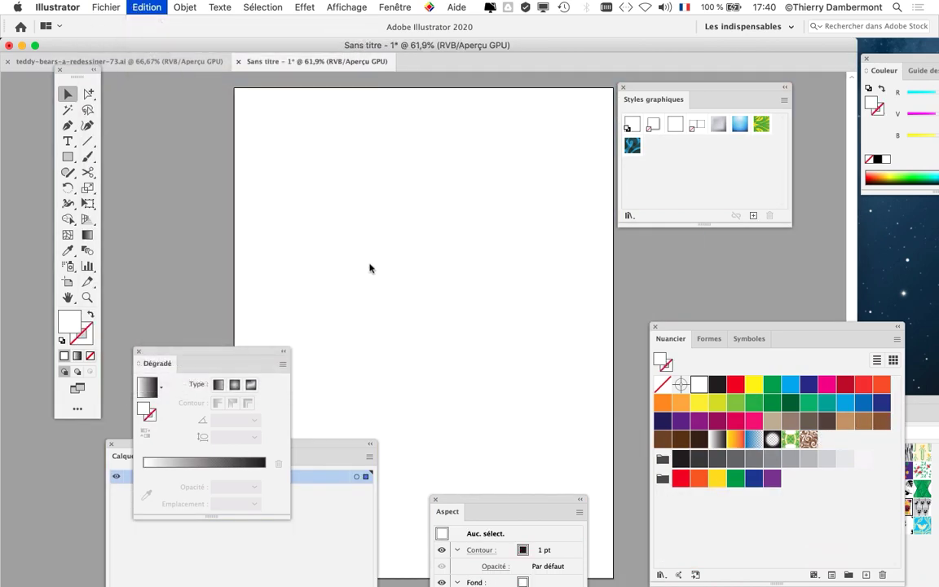
left_click_drag(486, 300, 458, 198)
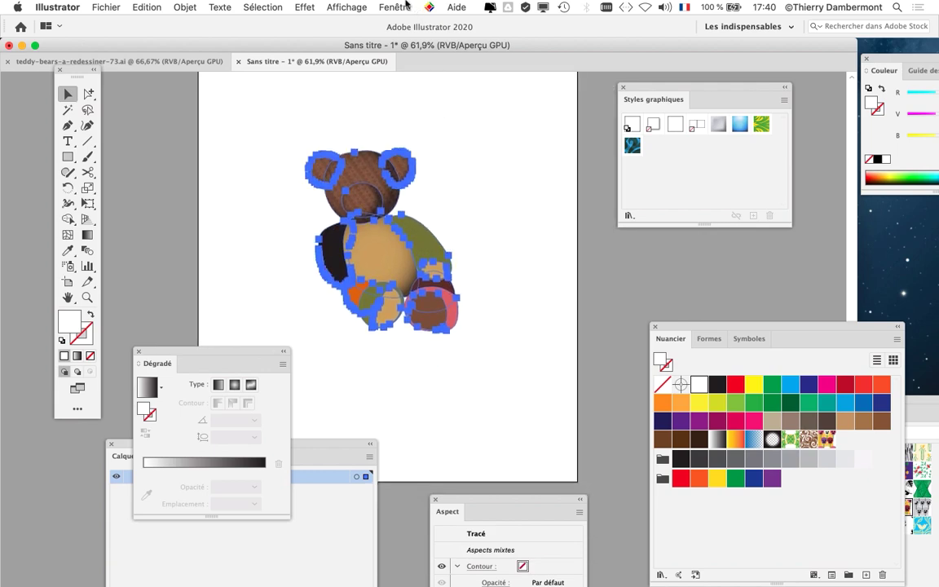
left_click(395, 7)
left_click(435, 254)
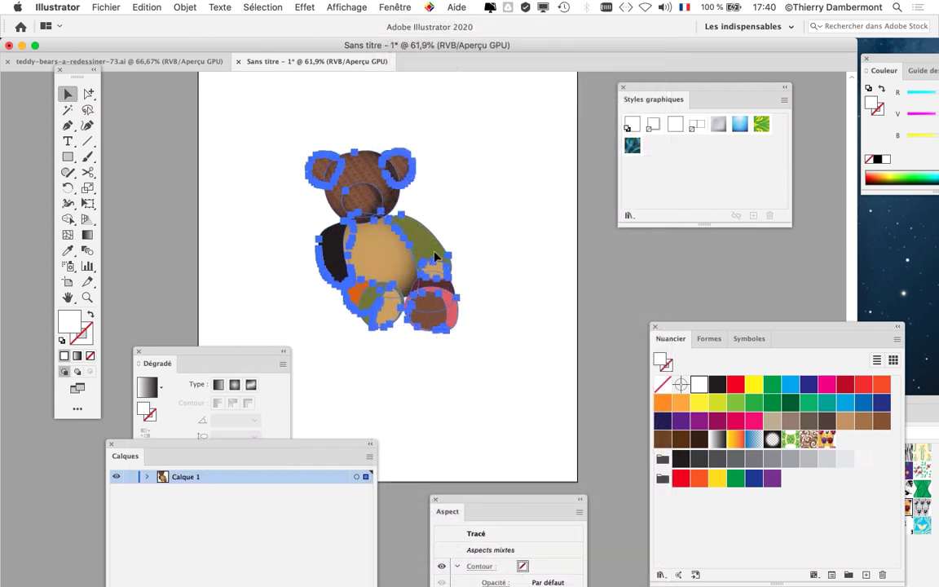
left_click(399, 6)
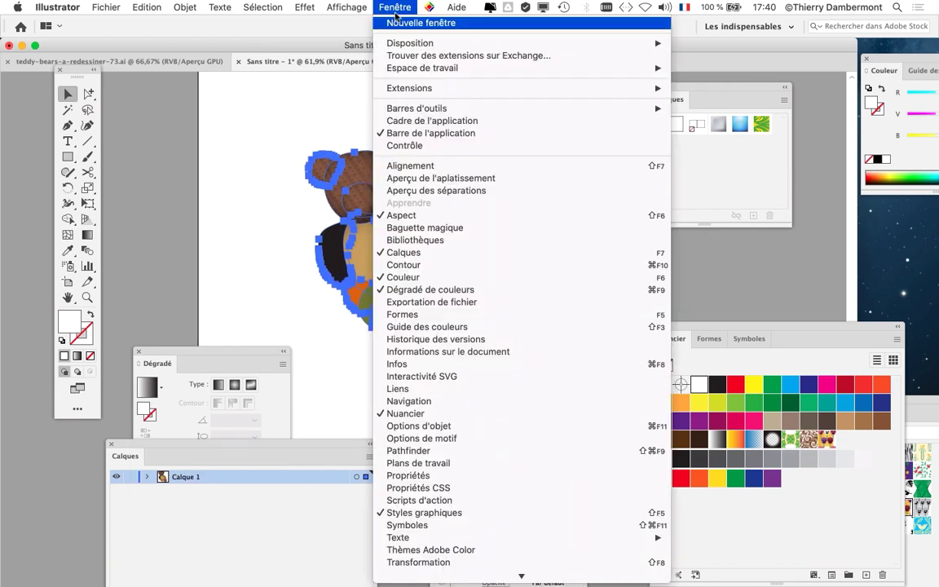
left_click(271, 446)
left_click_drag(266, 444, 666, 262)
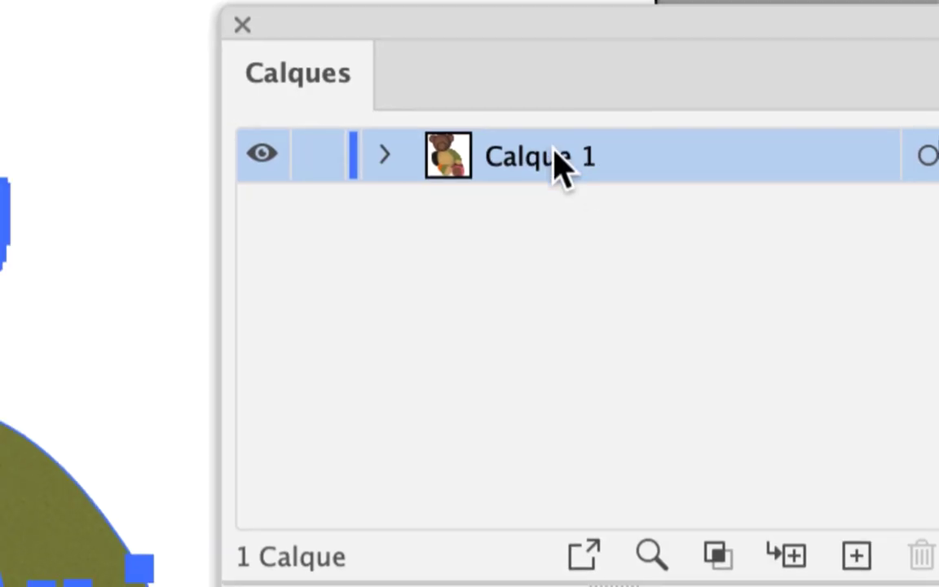
- Rename the pasted bear's layer as remplissages couleurs
double_click(559, 161)
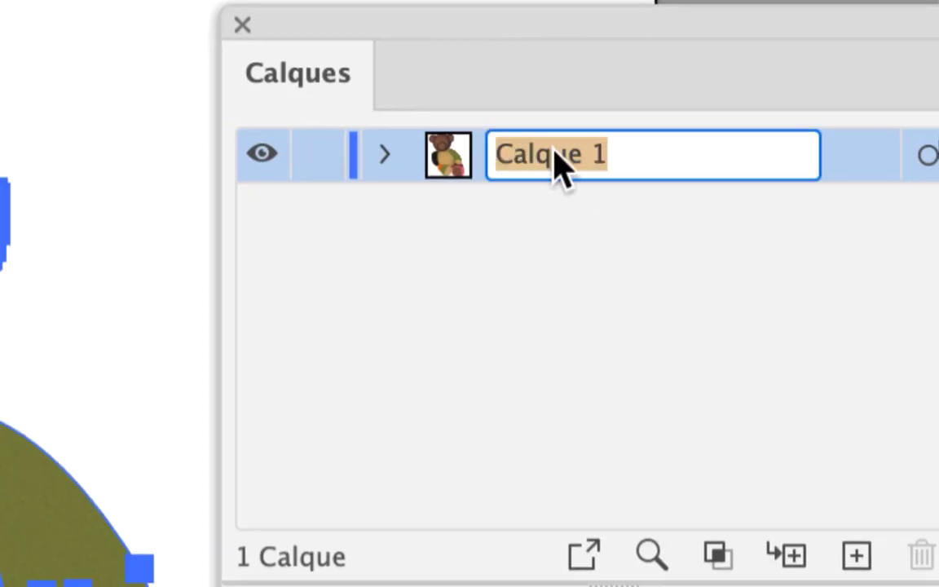
type("remplissage co")
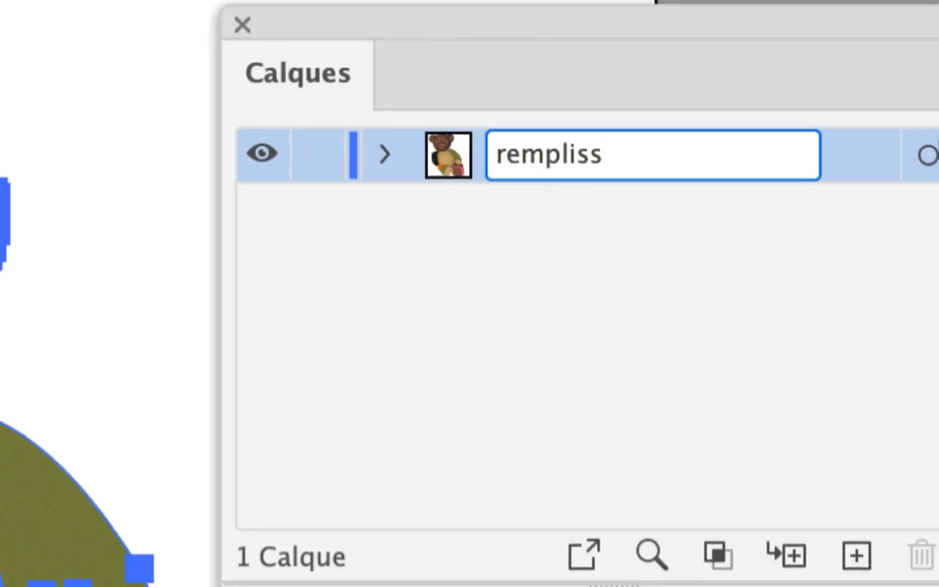
type("uleurs")
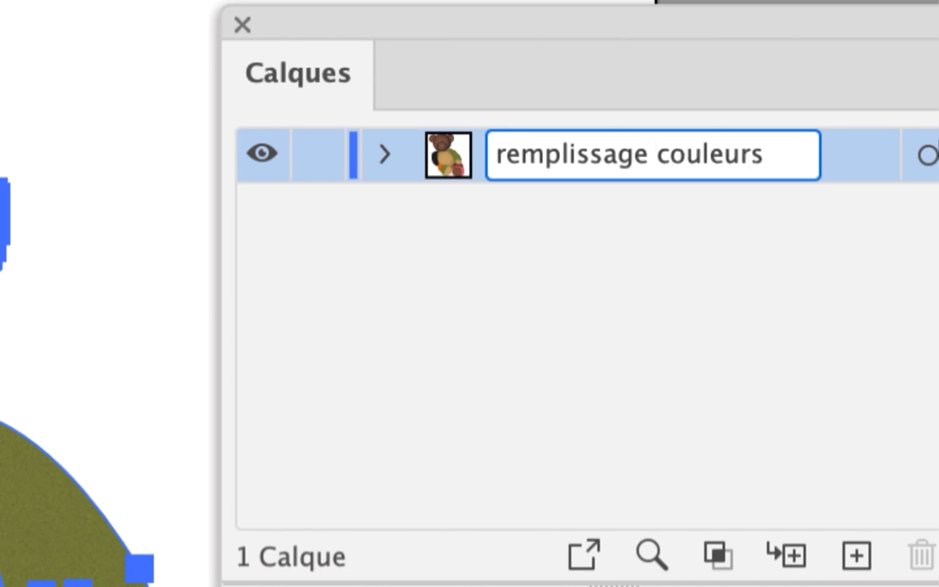
left_click(634, 275)
left_click(572, 73)
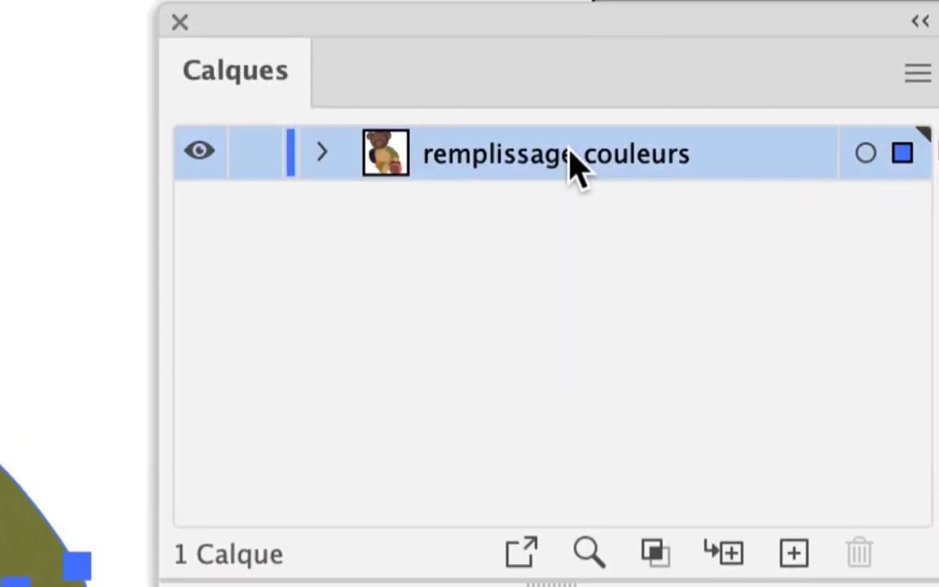
double_click(575, 73)
type("s")
key("Return")
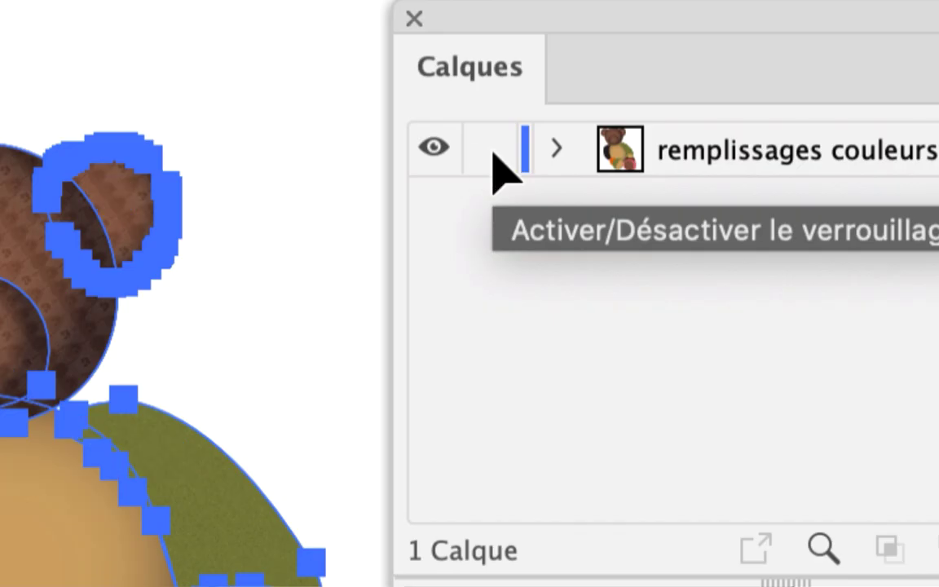
- Lock the remplissages couleurs layer and add a new empty layer above it
left_click(494, 154)
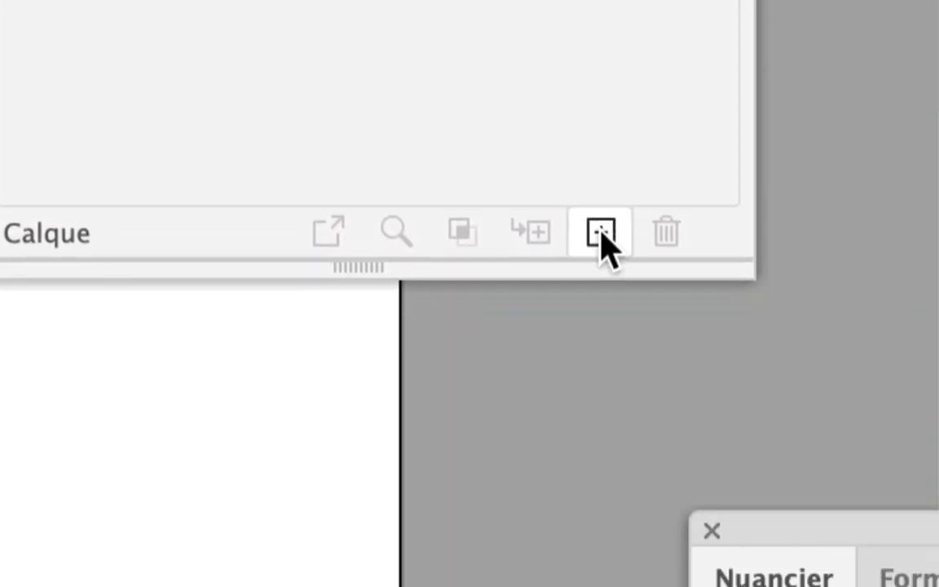
left_click(602, 234)
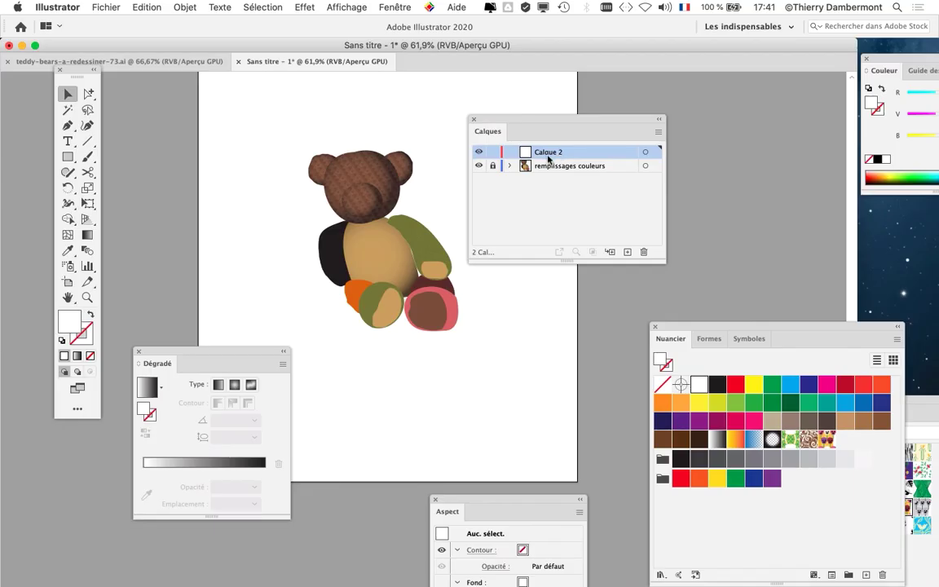
- Return to teddy-bears-a-redessiner-73.ai and copy the rightmost bear outlined with multicoloured leaf-like brush strokes
left_click(128, 63)
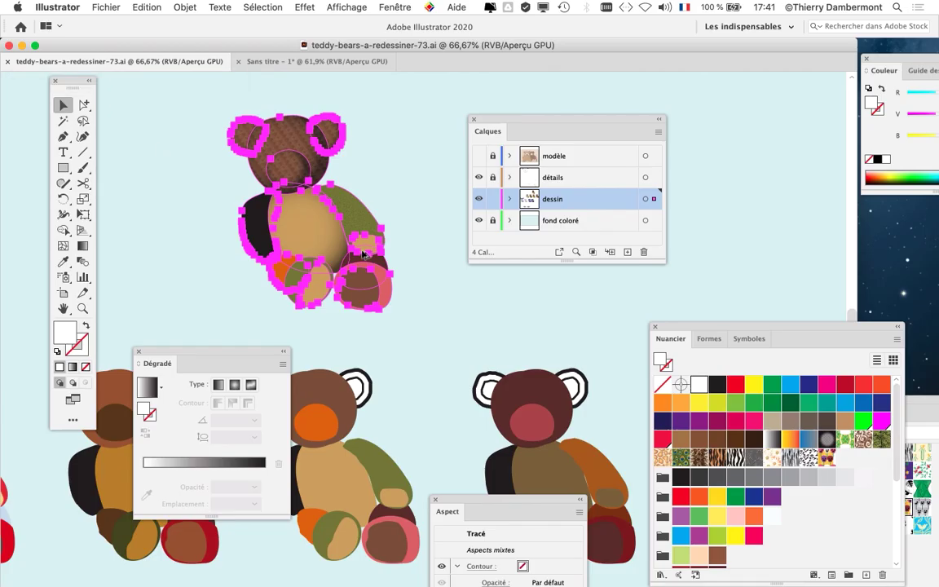
left_click_drag(512, 124, 704, 121)
scroll(487, 143, "down", 10)
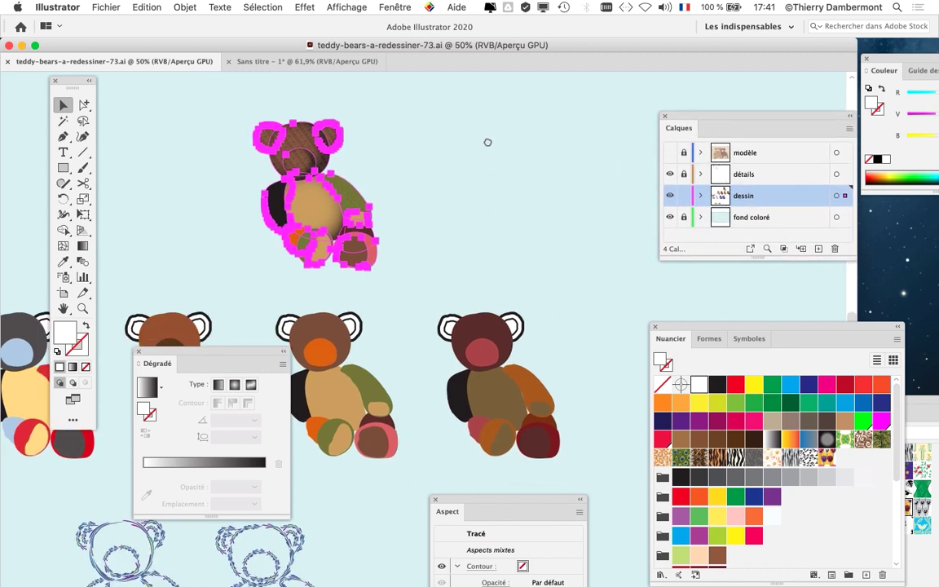
scroll(418, 297, "up", 2)
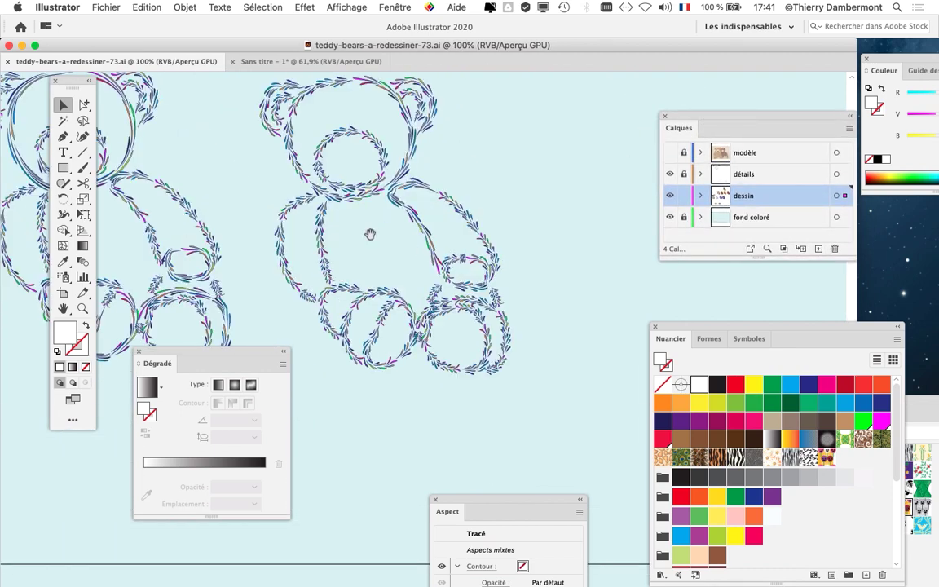
left_click_drag(338, 92, 613, 415)
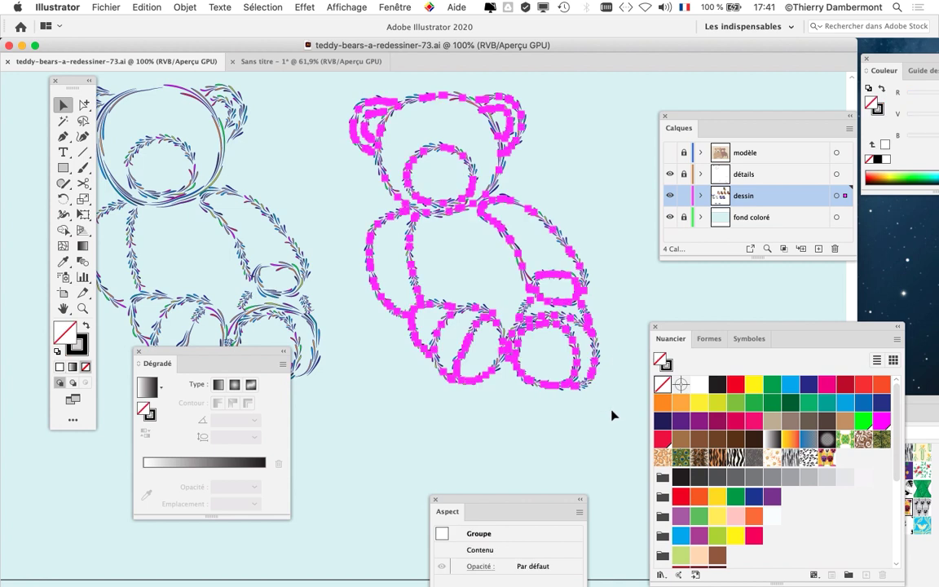
- Paste the brush-stroked bear outline onto the empty layer of the untitled document, in the space beside the page
left_click(280, 64)
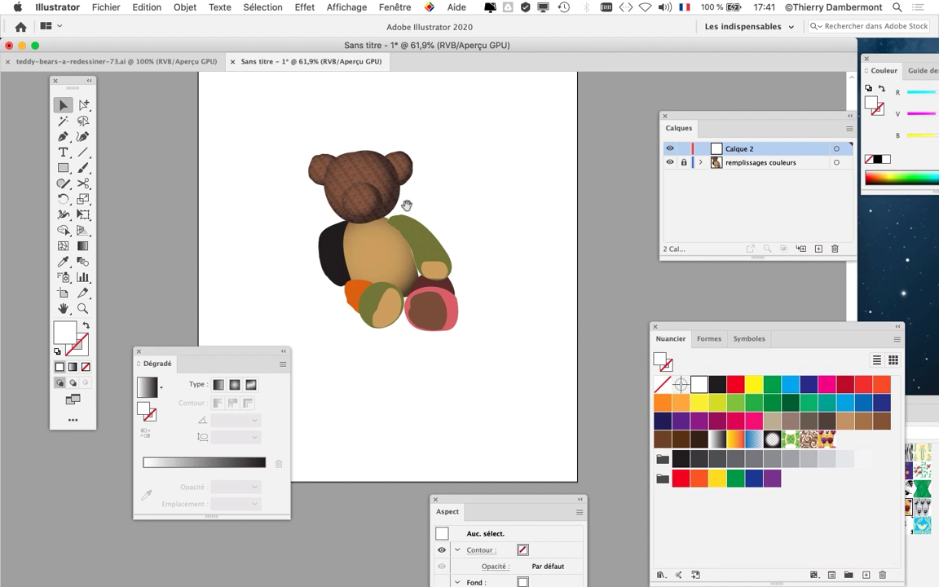
left_click_drag(407, 204, 181, 182)
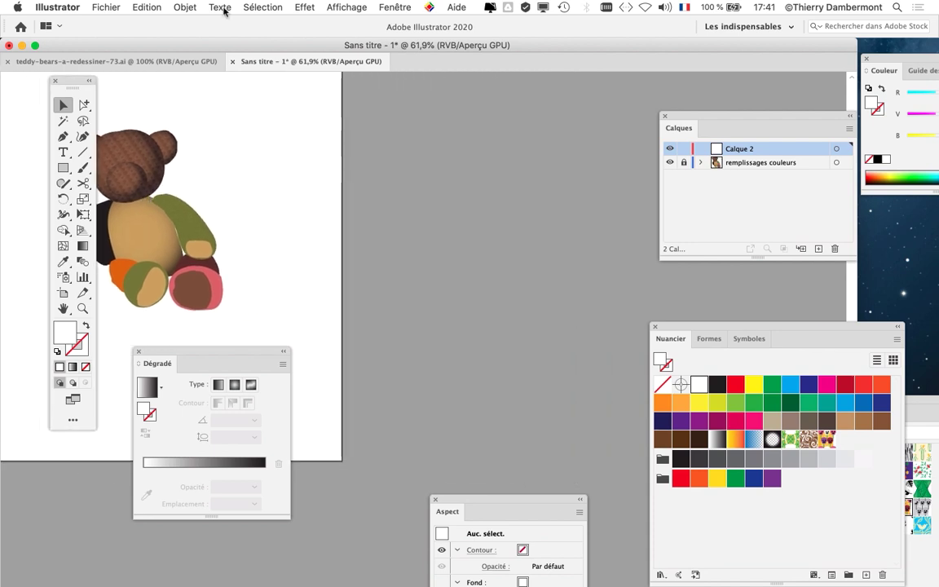
left_click(153, 6)
left_click(186, 81)
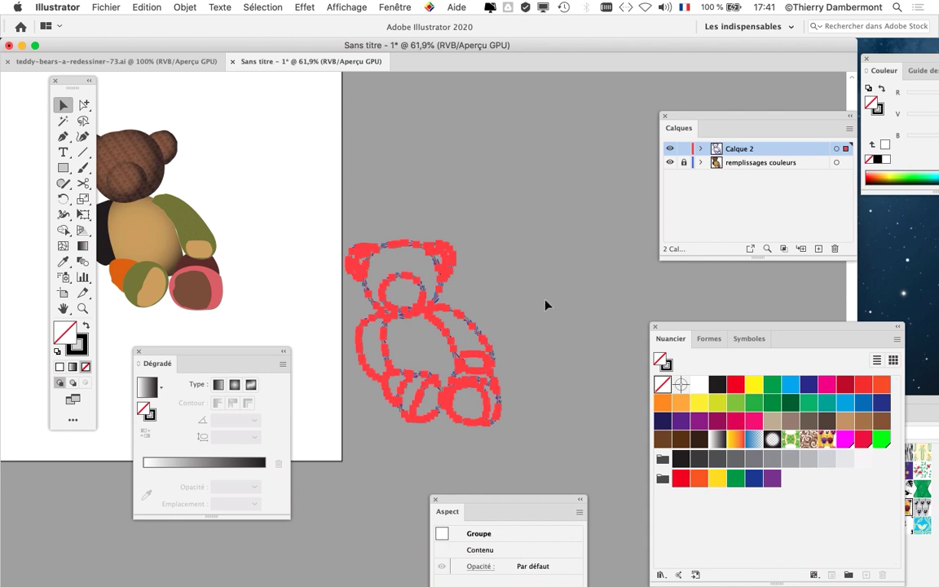
- Rename the outlined bear's layer as formes artistiques sur contours and widen the Layers panel to fit the full name
left_click_drag(687, 115, 586, 116)
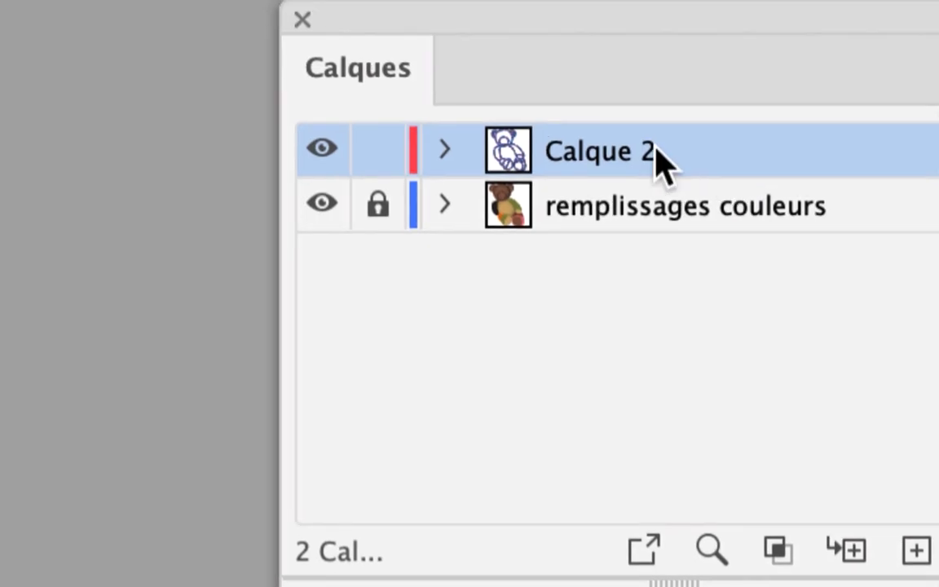
double_click(644, 152)
type("for")
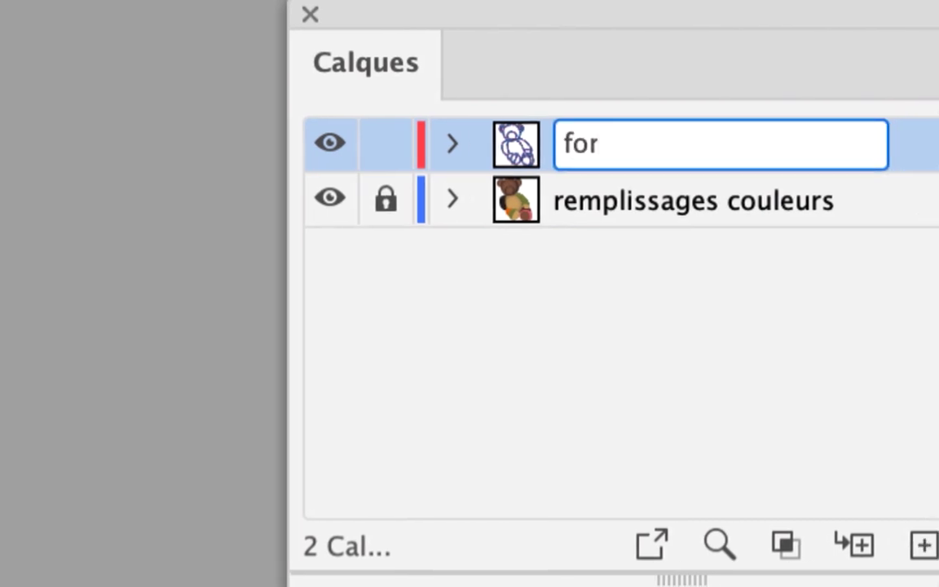
type("mes artis")
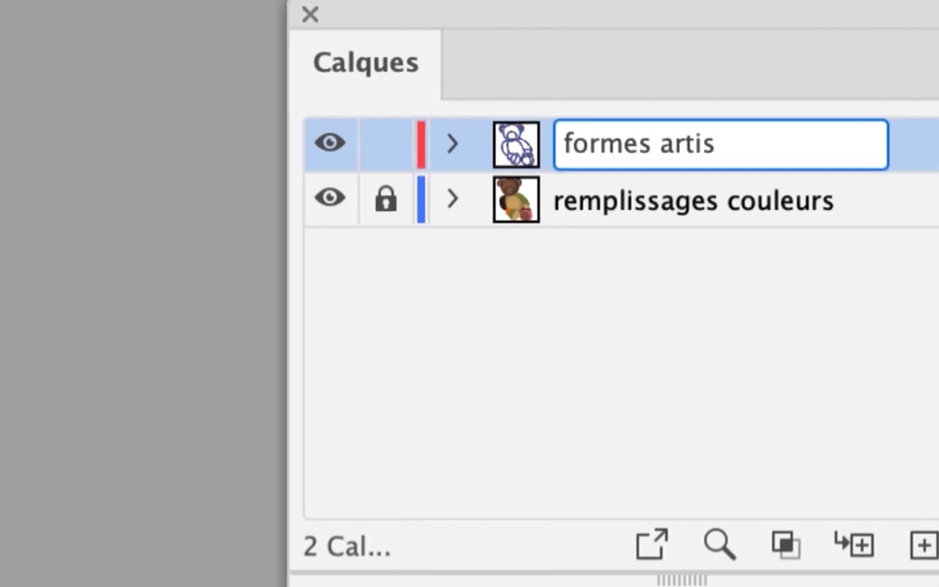
type("tiques sur c")
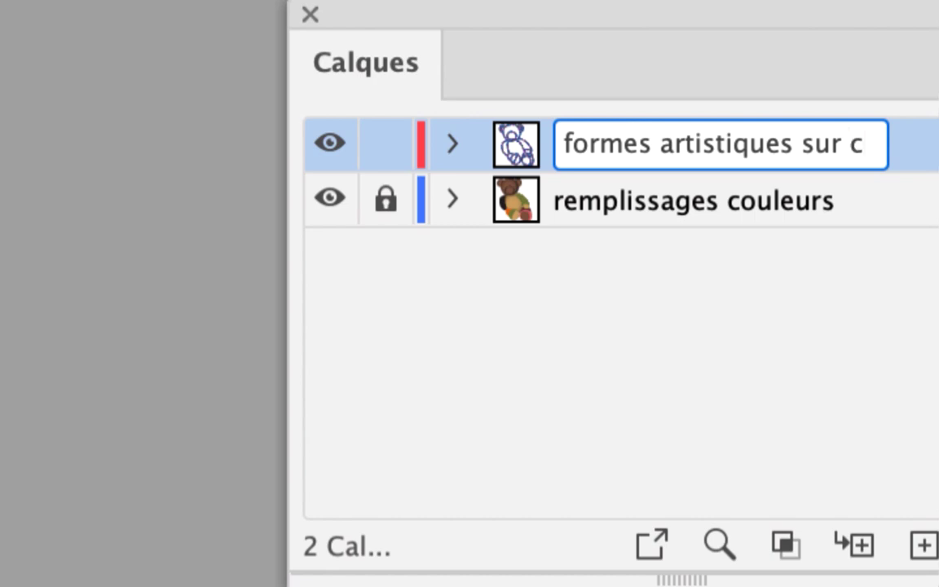
type("ontours")
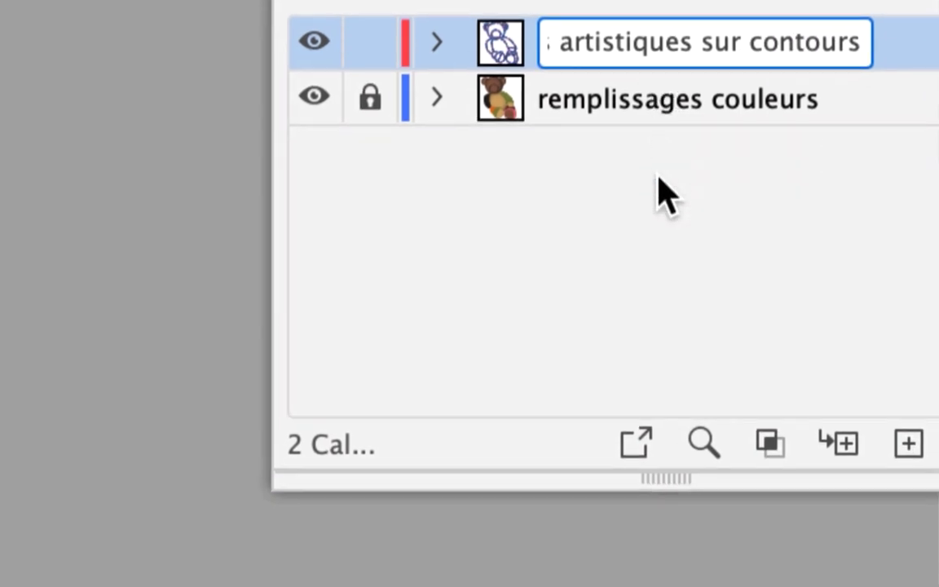
left_click(665, 196)
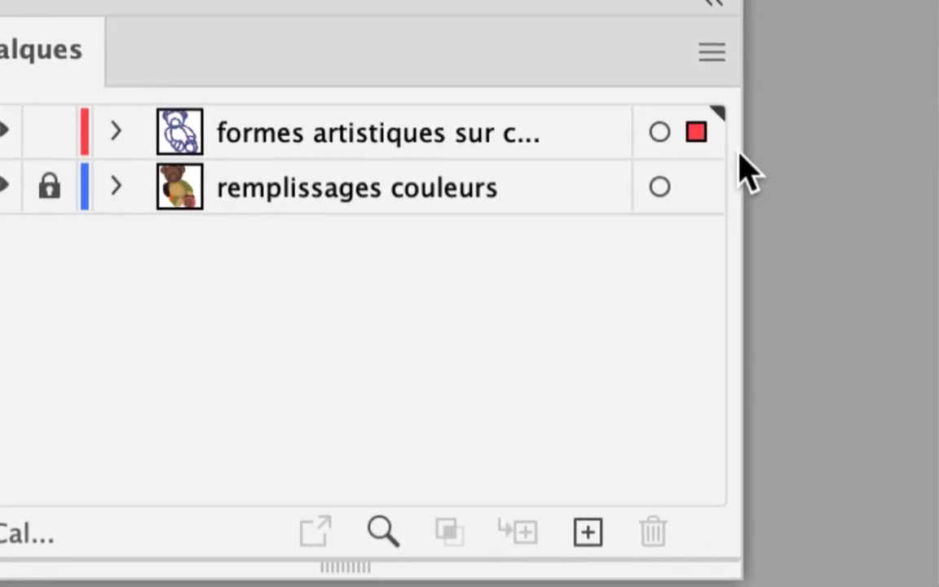
left_click_drag(738, 151, 792, 157)
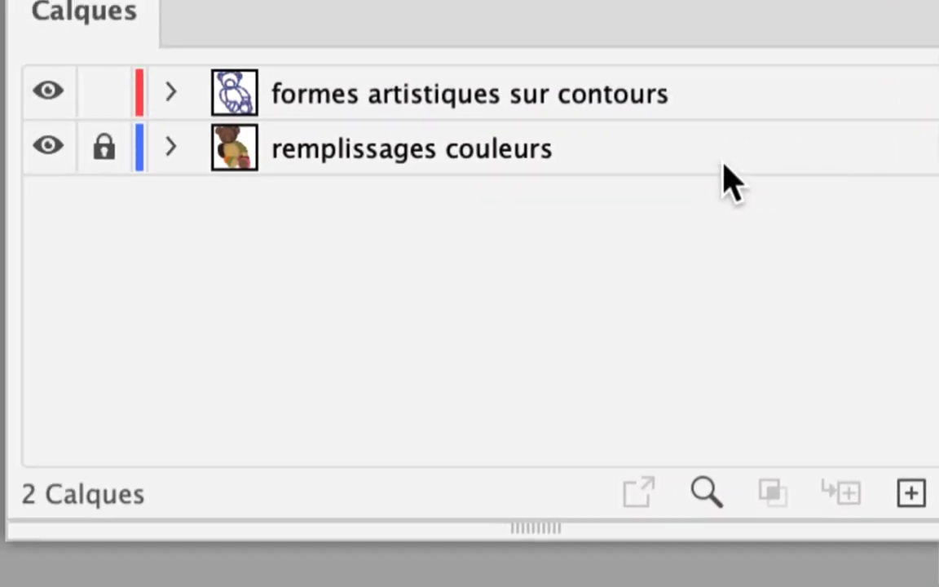
- Lock the formes artistiques sur contours layer and add a new empty layer above it
left_click(564, 88)
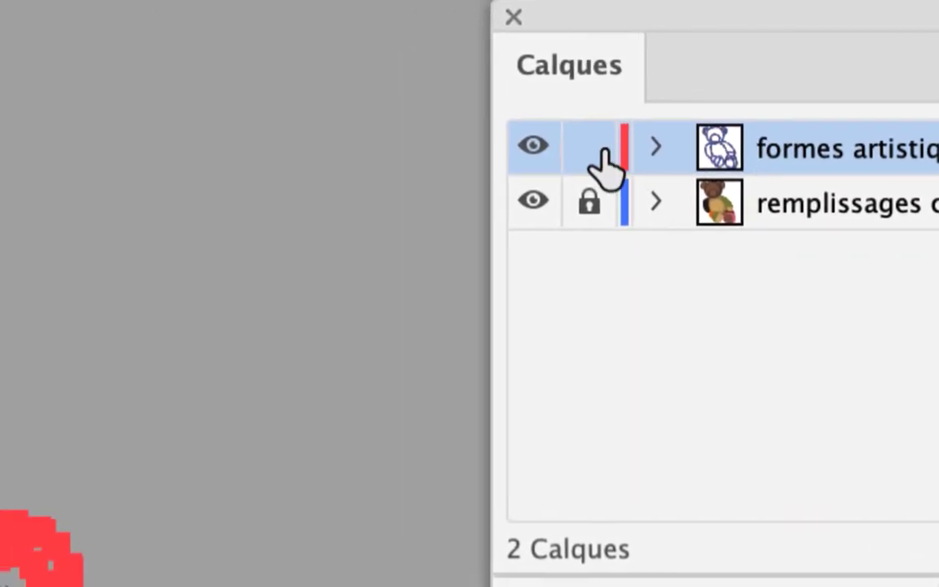
left_click(524, 156)
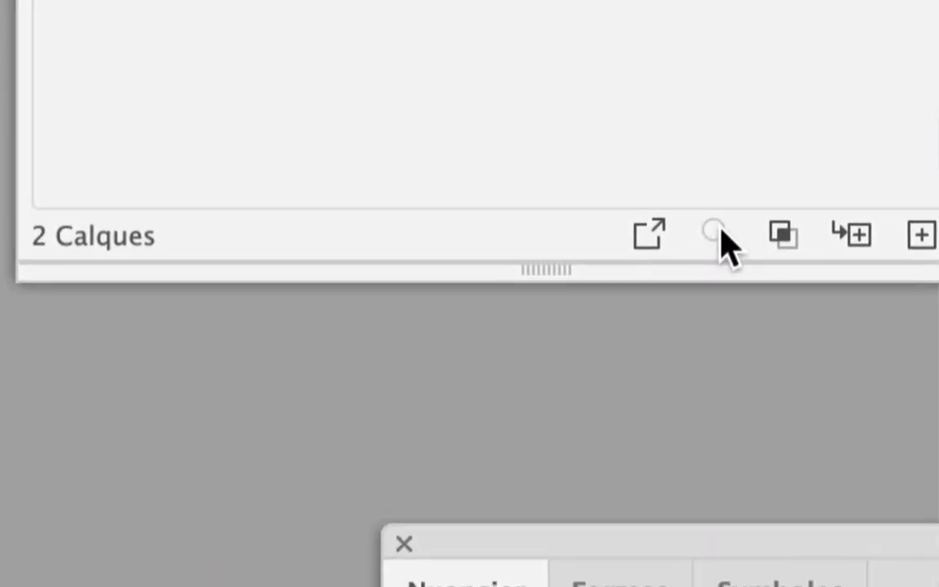
left_click(763, 220)
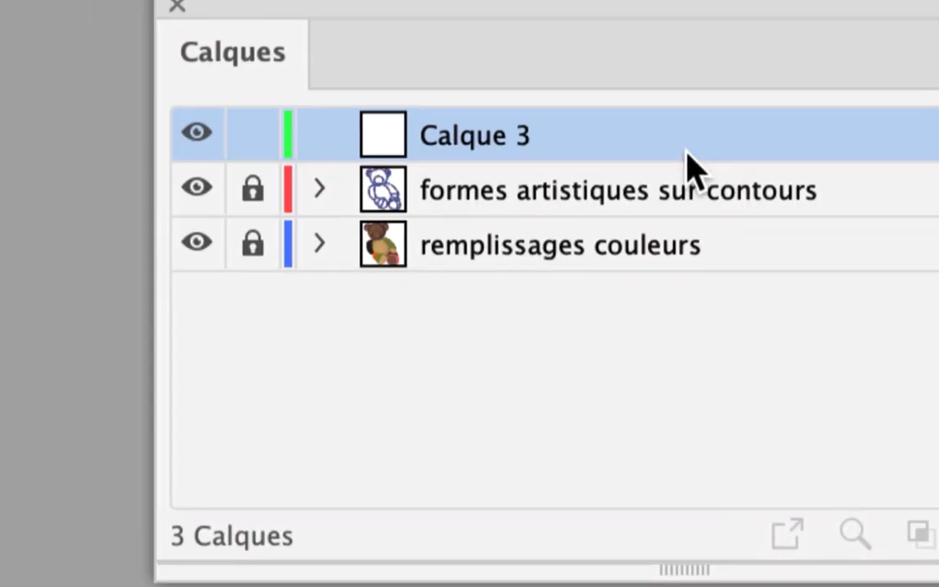
- Rename the new empty layer as détails de l'illustration
double_click(653, 161)
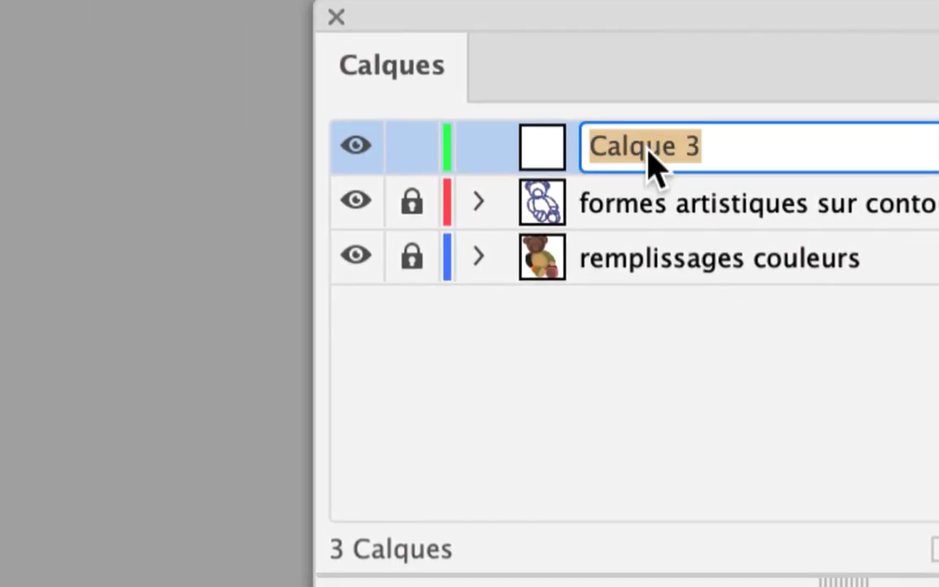
type("détails")
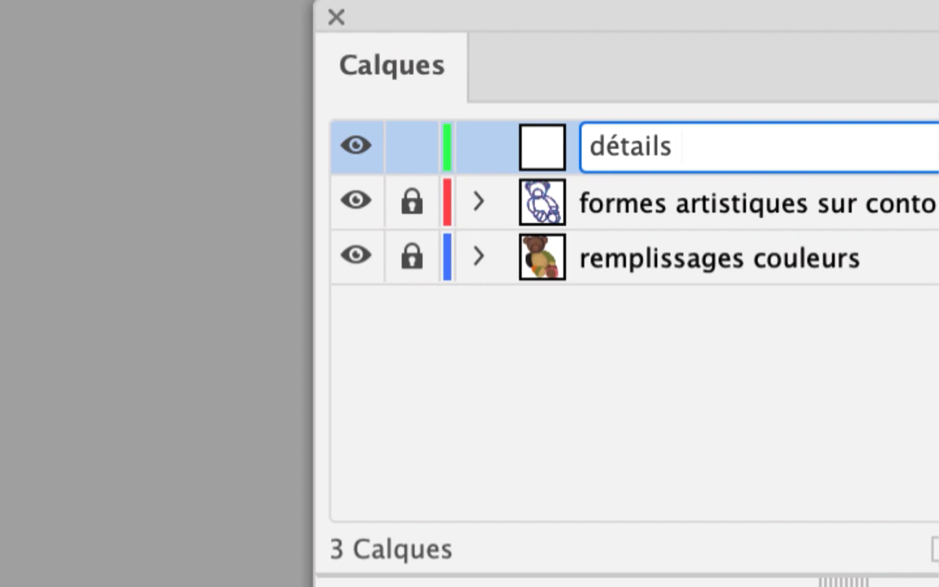
type(" de l'illus")
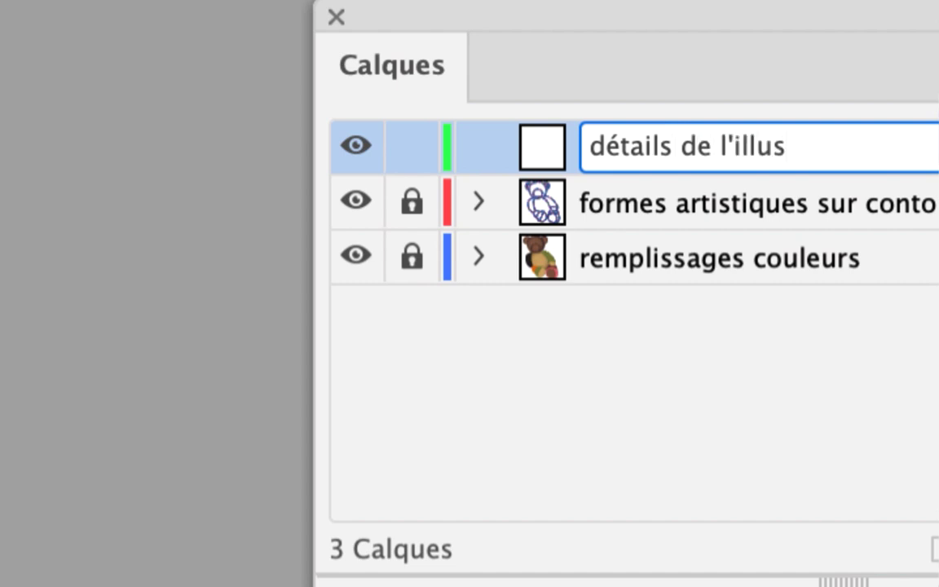
type("tration")
key("Return")
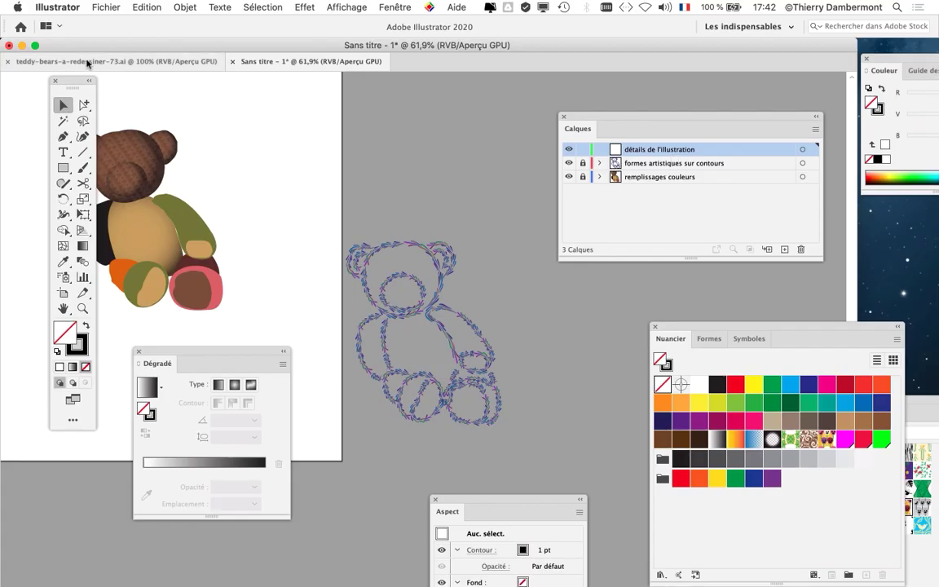
- Return to teddy-bears-a-redessiner-73.ai, unlock the détails layer and lock the dessin layer
left_click(146, 62)
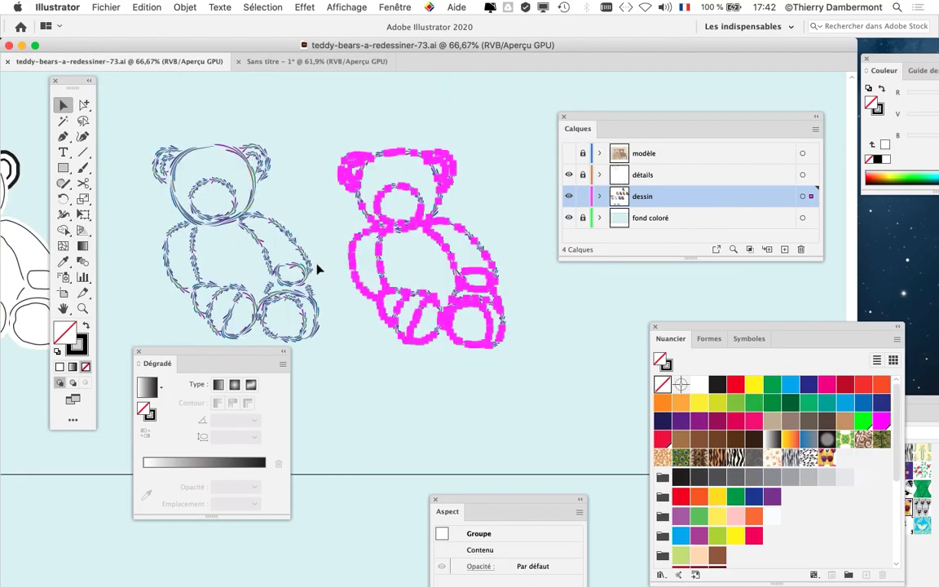
key("super+minus")
left_click_drag(319, 270, 457, 274)
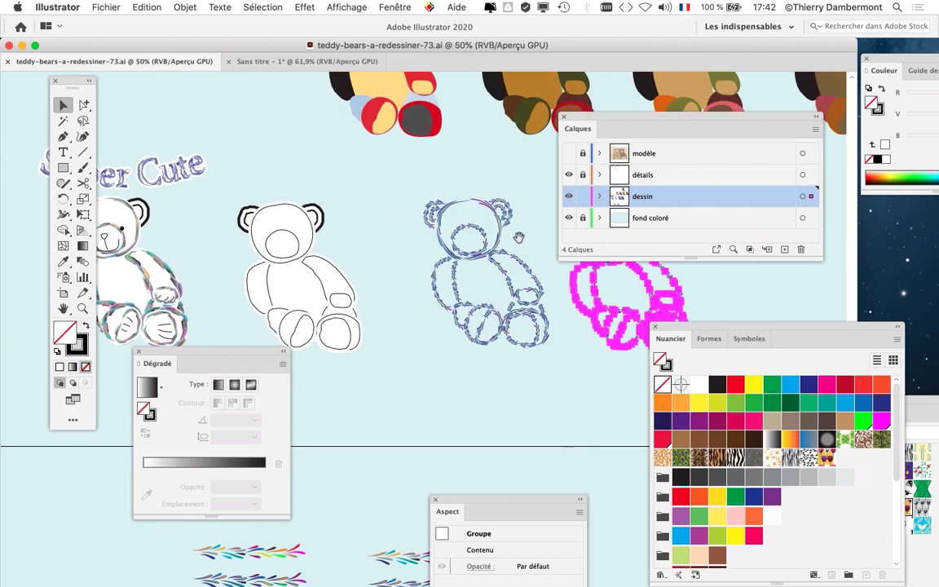
scroll(423, 241, "left", 10)
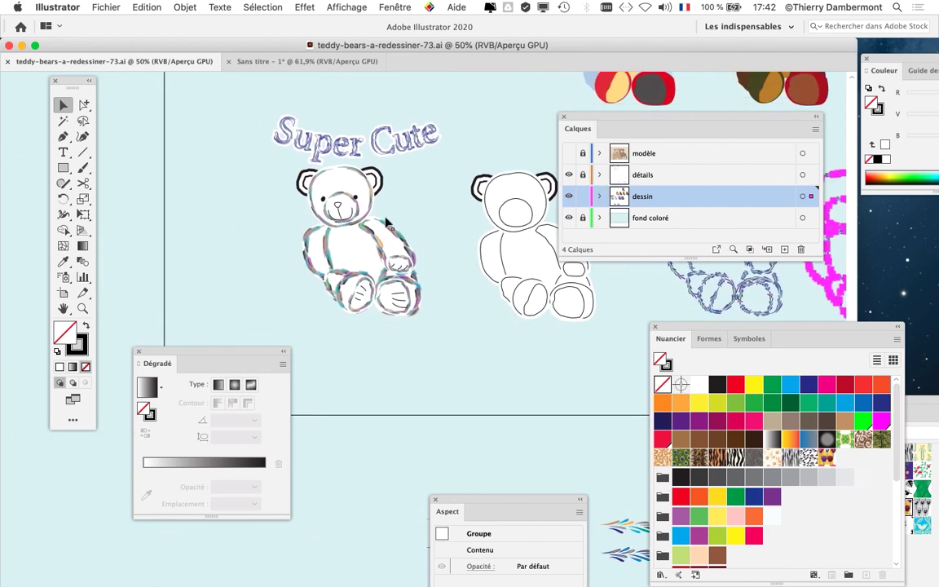
scroll(326, 236, "up", 3)
scroll(326, 269, "up", 2)
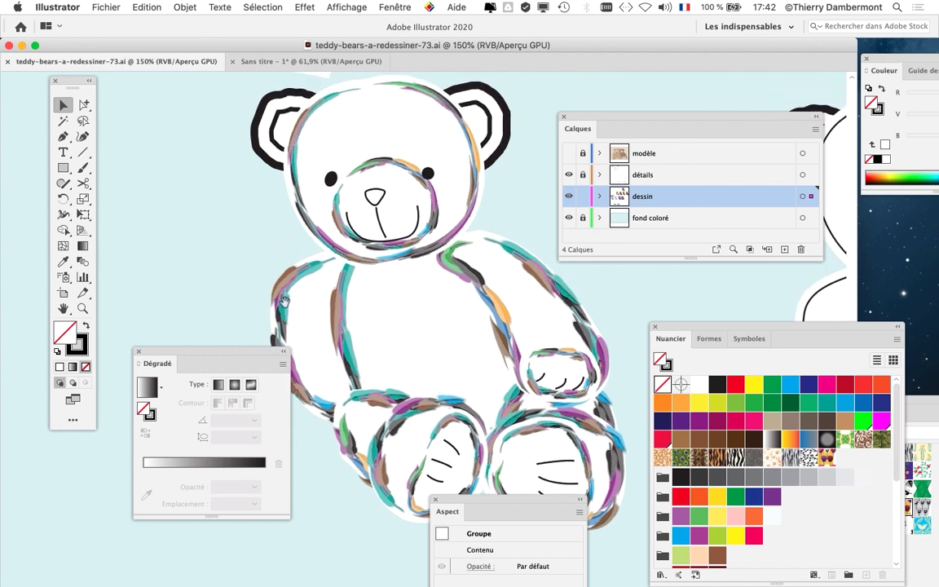
left_click_drag(234, 353, 151, 441)
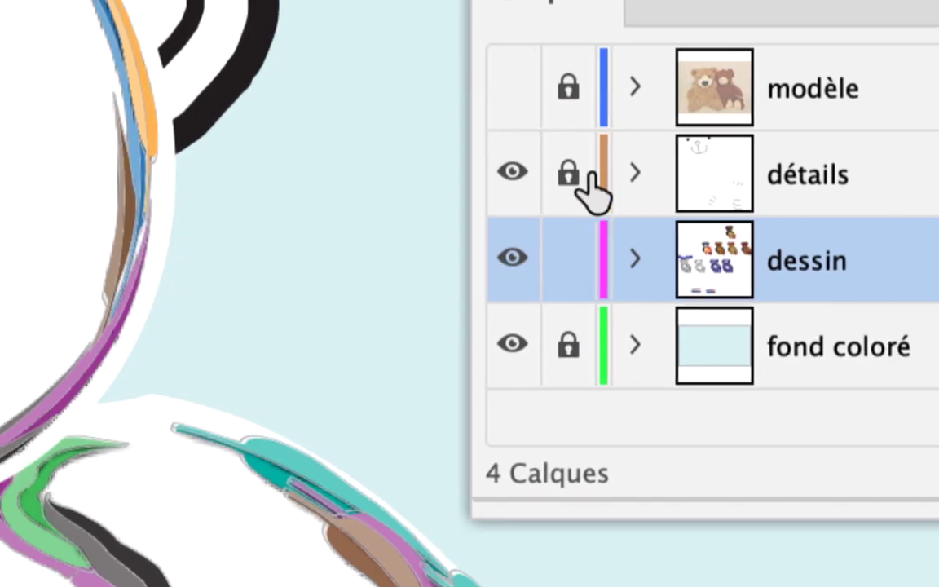
left_click(584, 175)
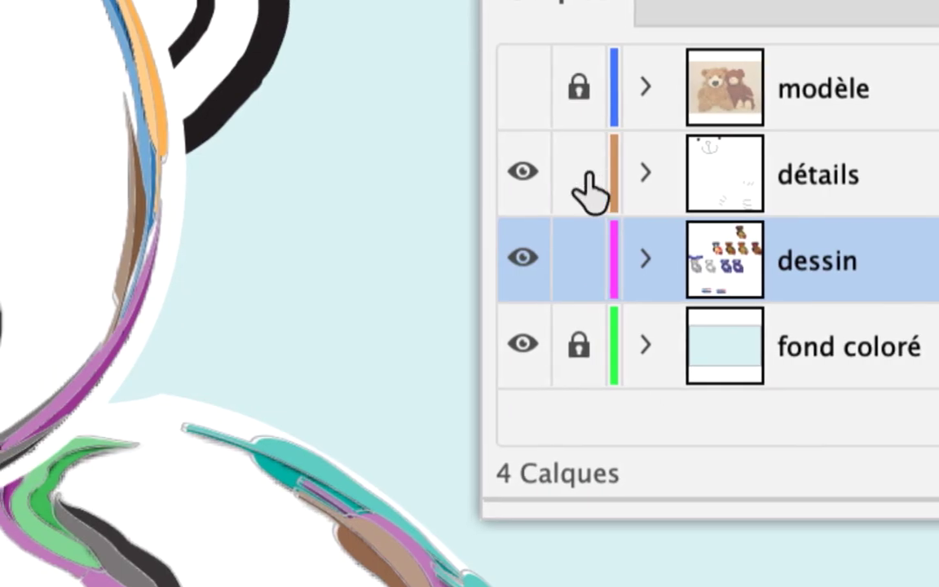
left_click(584, 259)
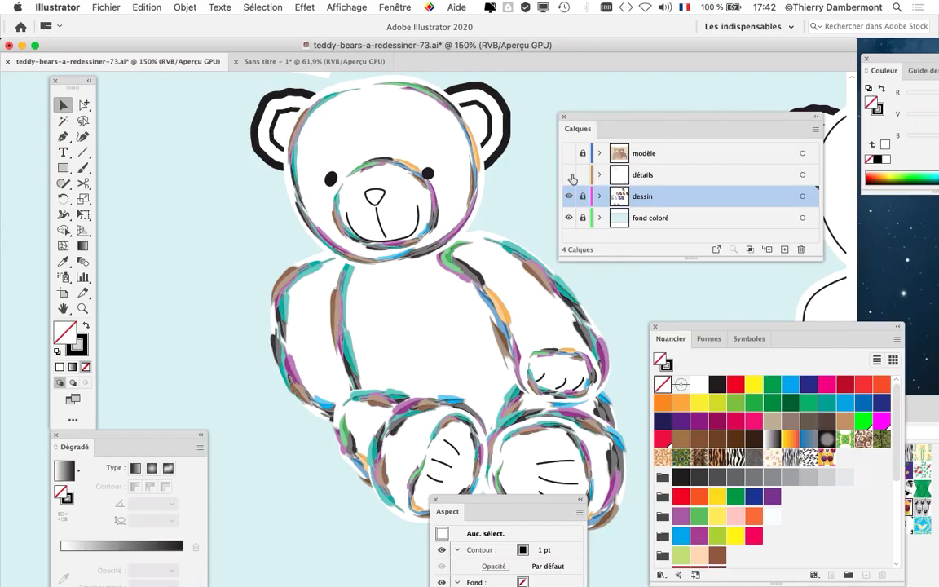
- Hide and show the détails layer to check which parts of the bear it contains, moving the Aspect panel out of the way
left_click(570, 174)
left_click_drag(528, 507, 380, 545)
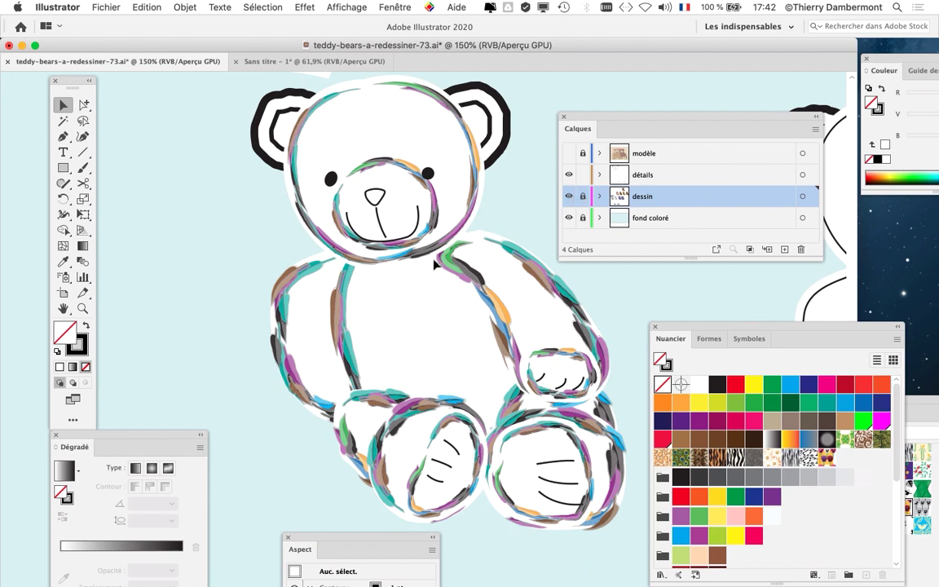
left_click(570, 176)
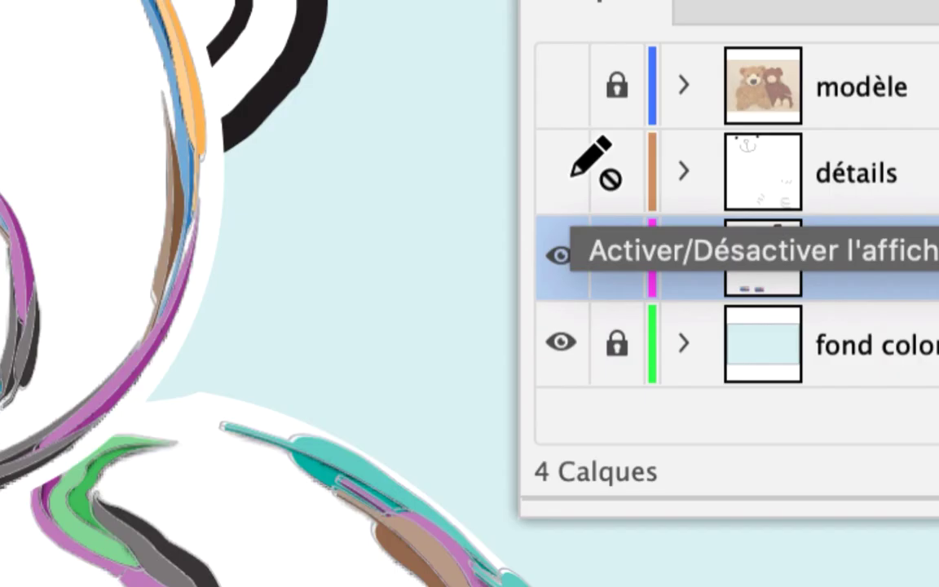
left_click(566, 176)
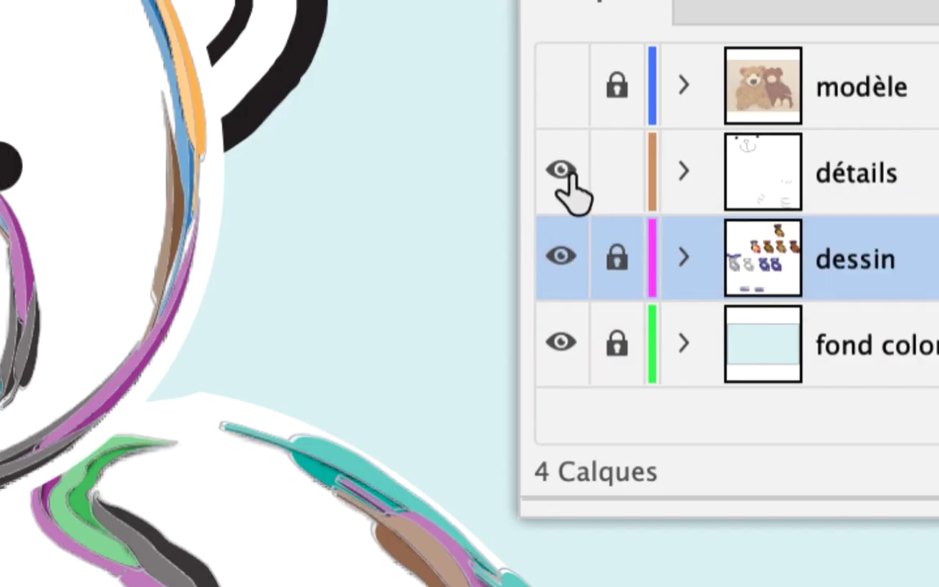
left_click(566, 175)
left_click(566, 176)
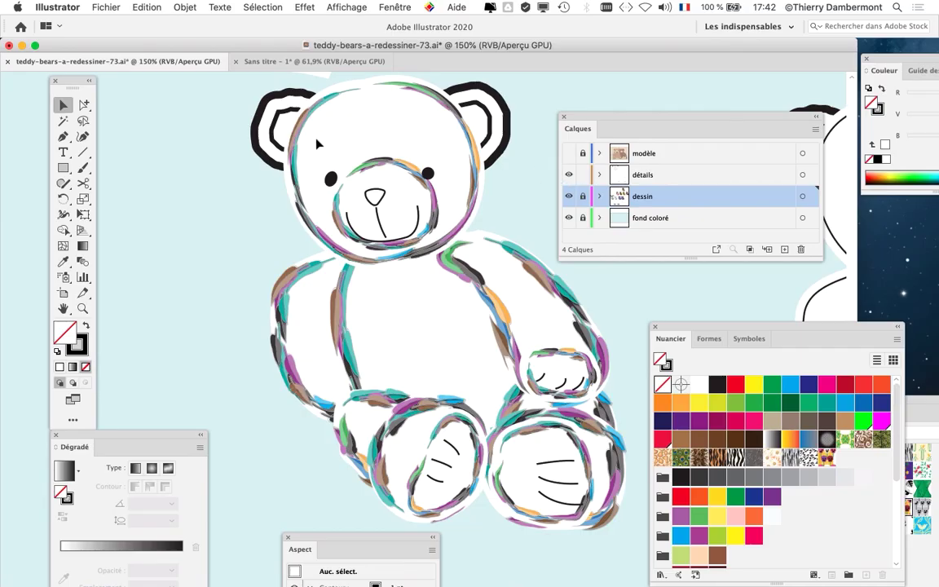
- Copy all the bear's facial and paw details and paste them into the untitled document, in the empty space beside the outlined bear
scroll(317, 142, "down", 1)
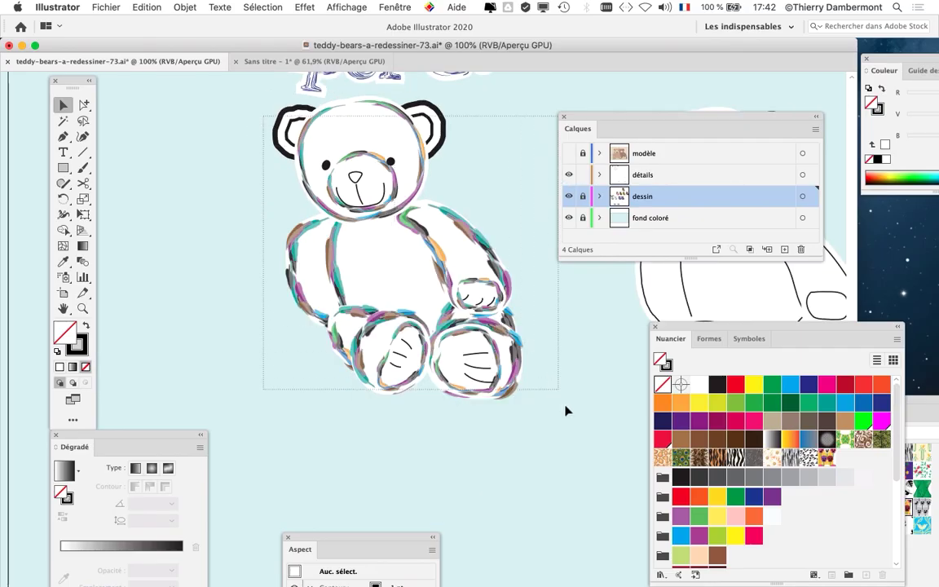
key("super+a")
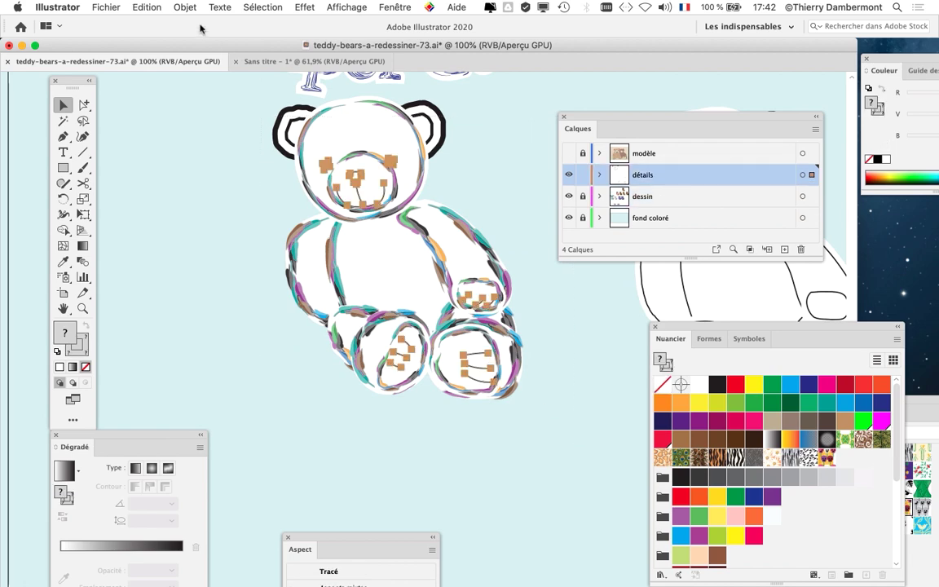
key("super+Tab")
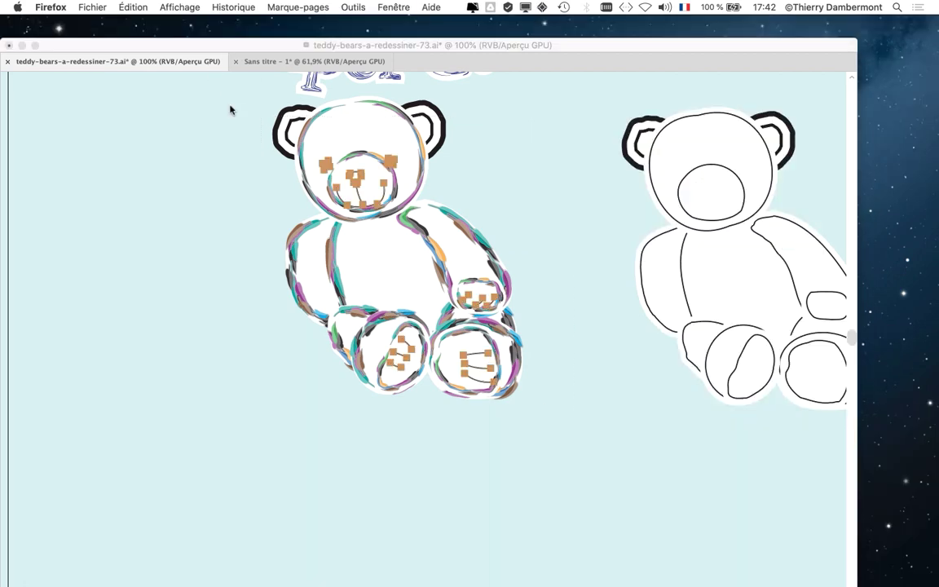
left_click(278, 66)
left_click(249, 58)
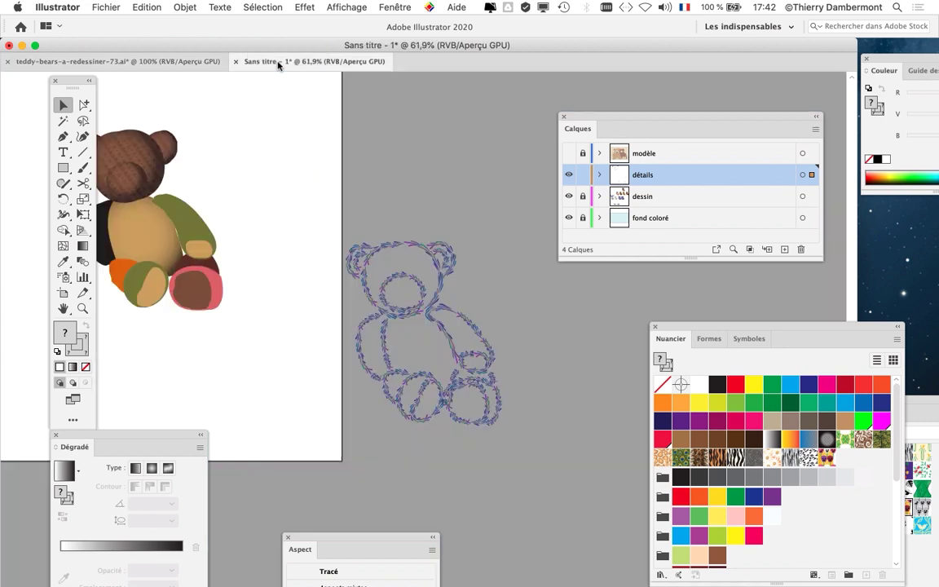
left_click_drag(373, 230, 112, 245)
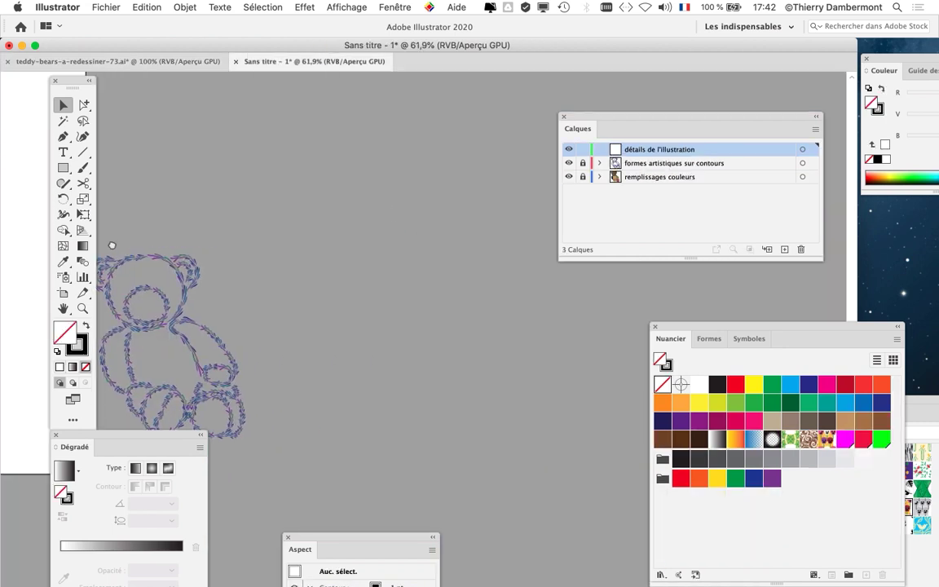
key("super+v")
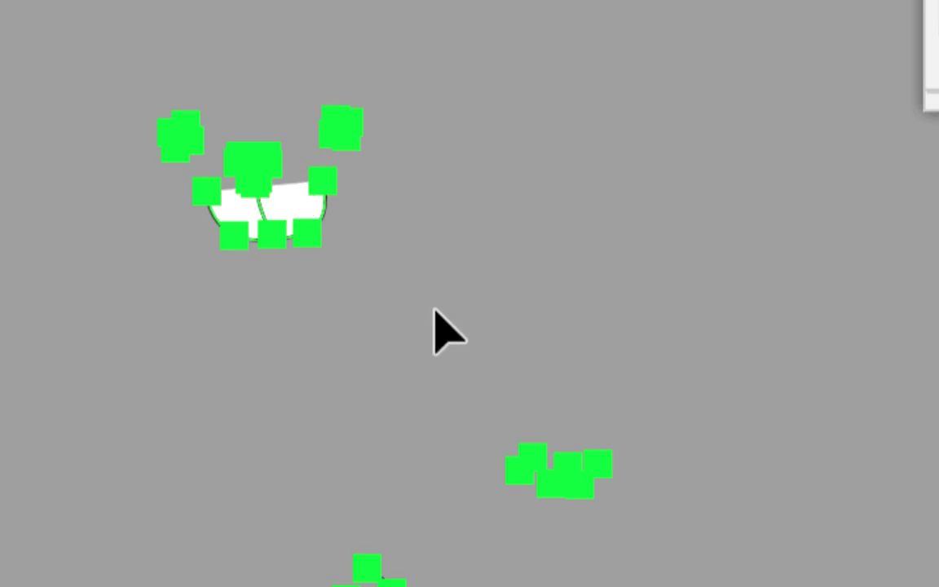
left_click(397, 293)
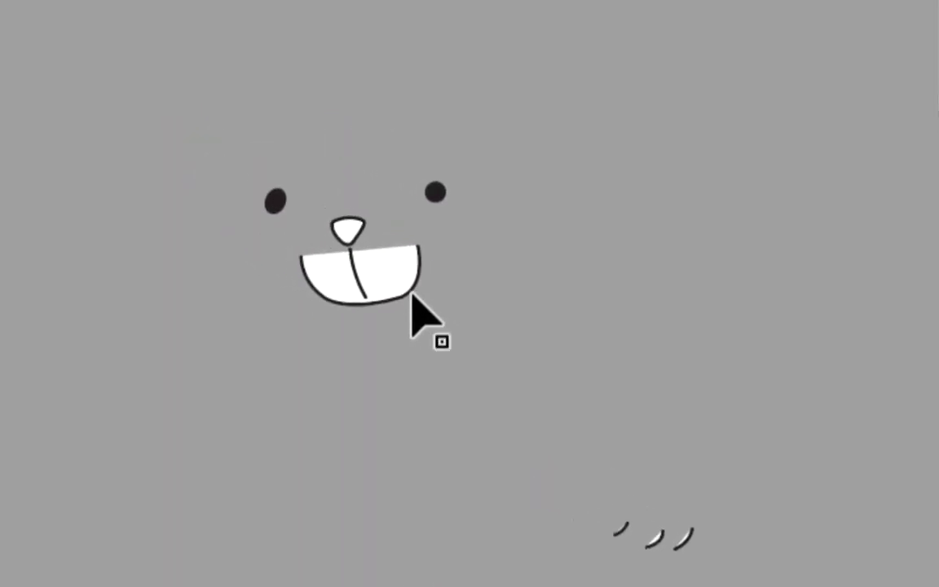
- Remove the white fill from the pasted mouth and nose shapes, keeping their black strokes
left_click(410, 295)
left_click(349, 230, "shift")
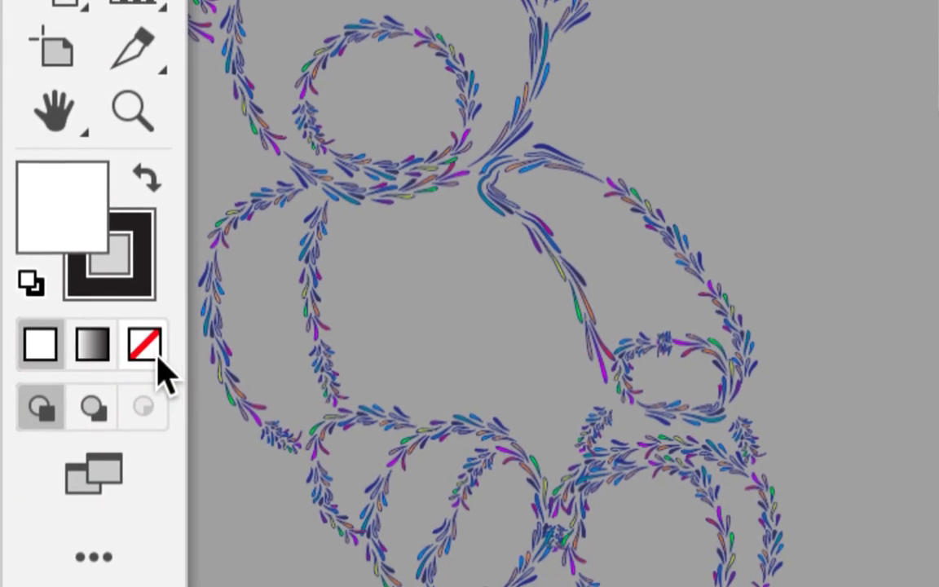
left_click(157, 357)
left_click(410, 312)
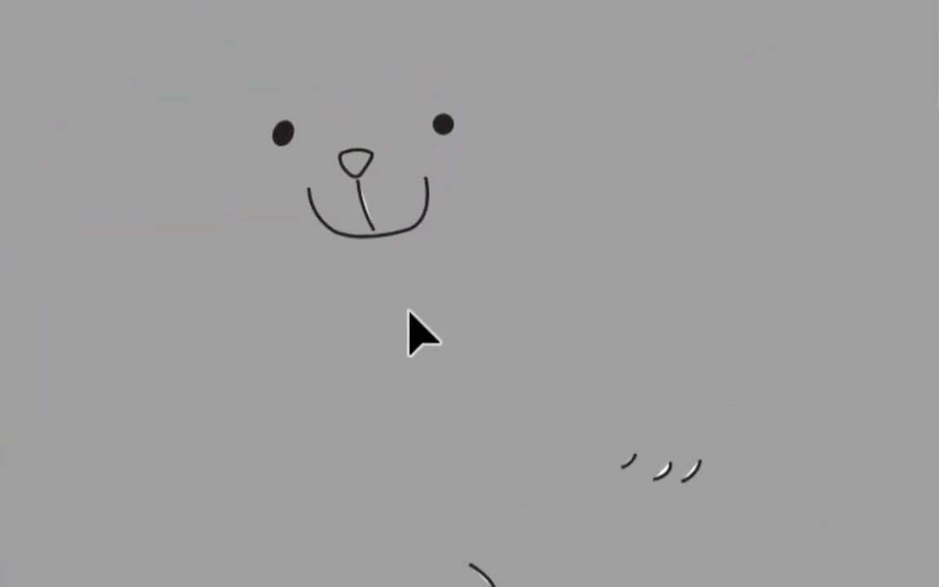
- Remove the white fill from the short line under the nose and from all the paw lines
left_click(369, 213)
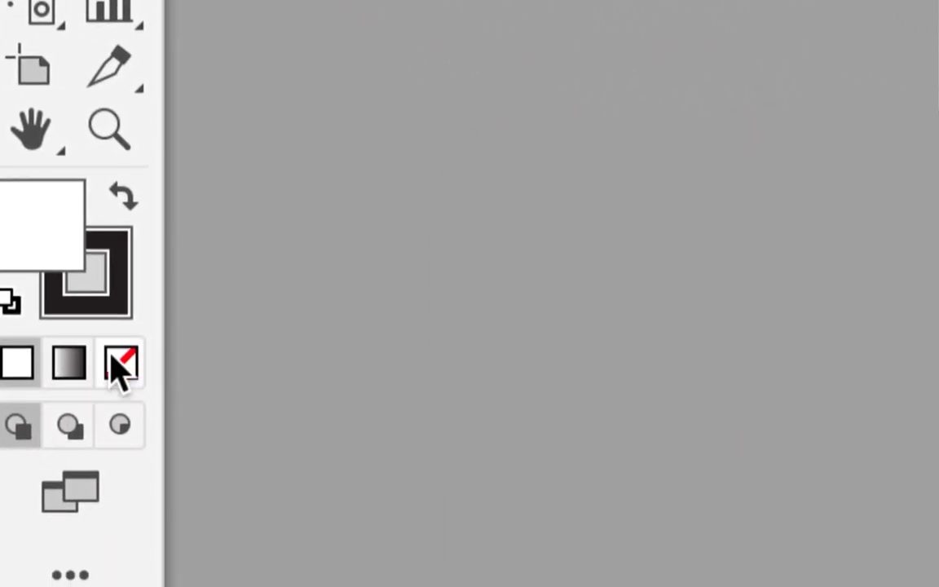
left_click(272, 425)
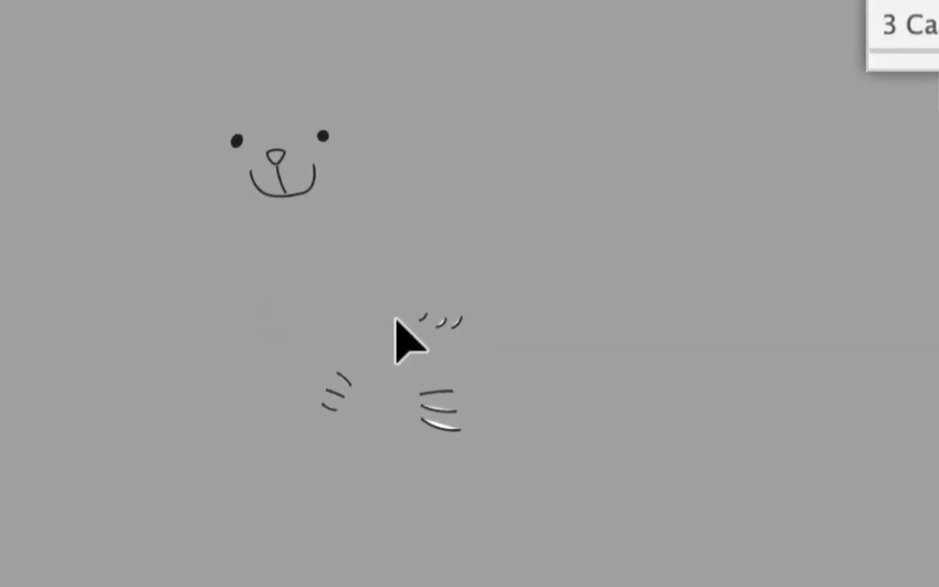
left_click_drag(253, 292, 491, 433)
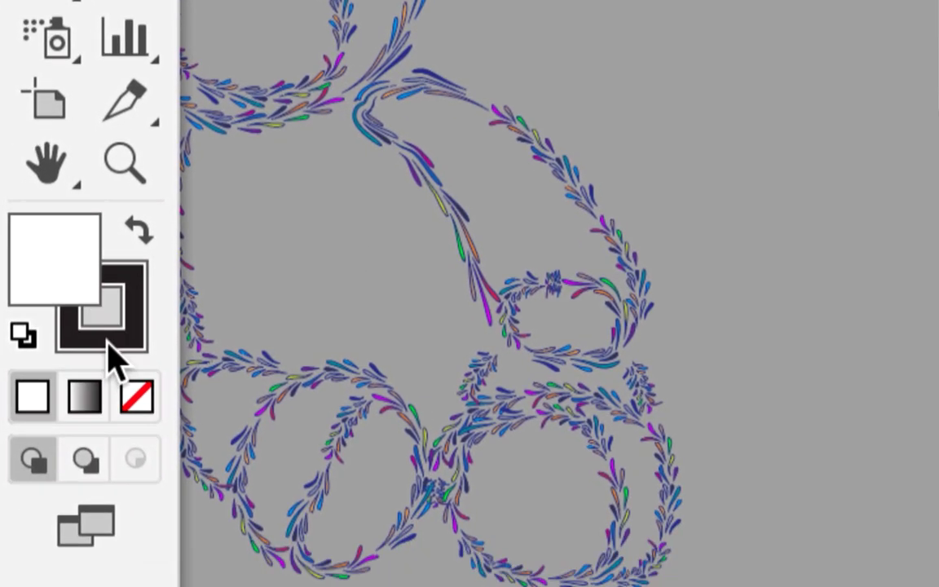
left_click(136, 397)
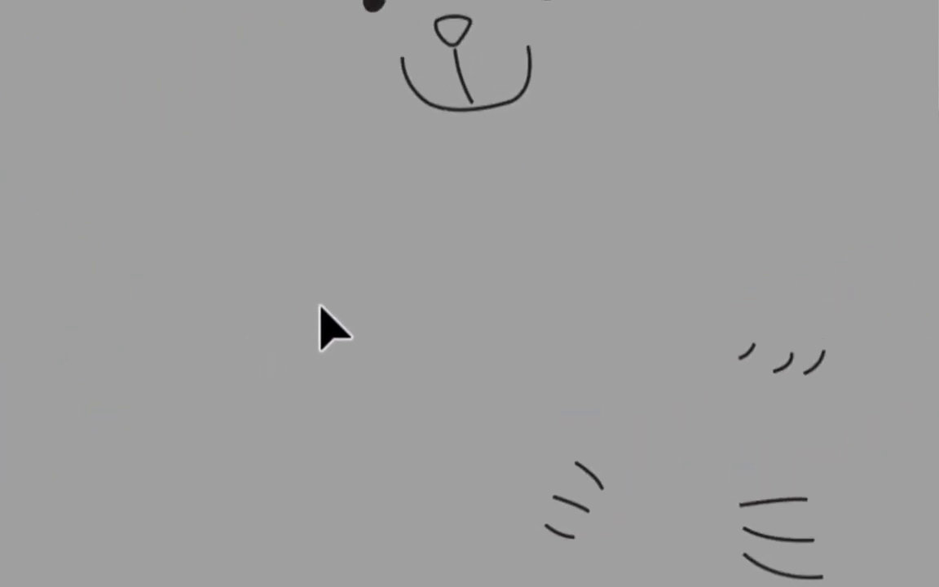
- Save the untitled document in the teddy bear 18 folder as ours-final-01.ai, in Adobe Illustrator format with the default options
scroll(320, 308, "up", 3)
scroll(325, 287, "down", 4)
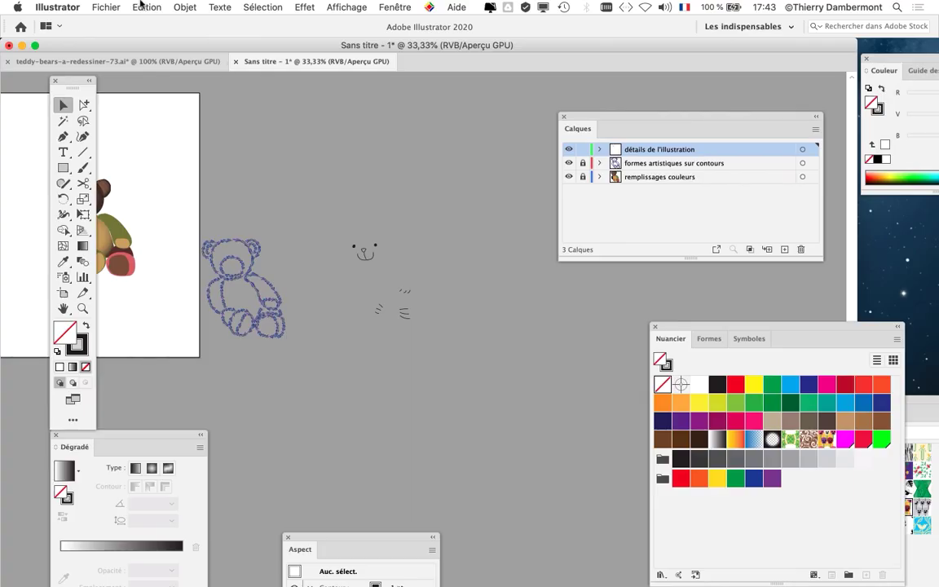
left_click(106, 7)
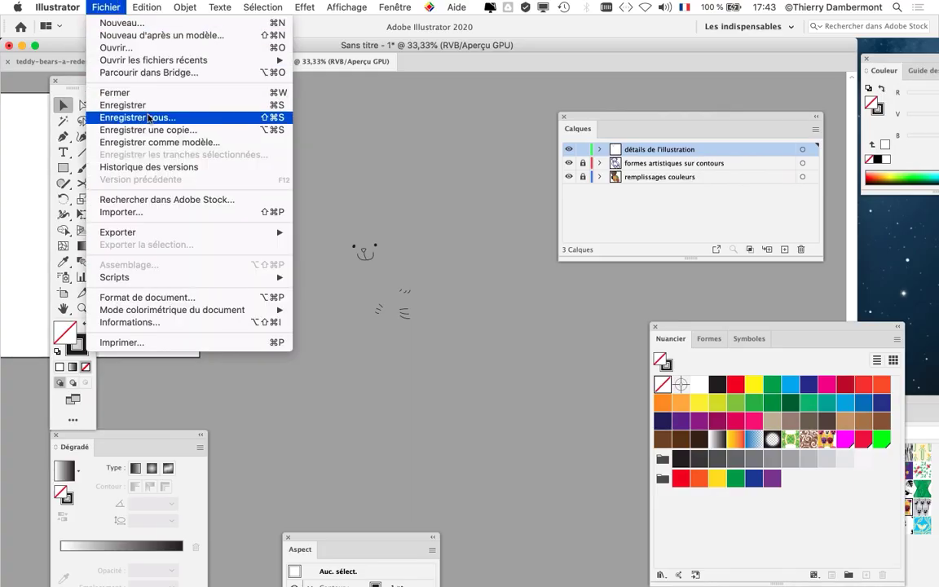
left_click(136, 105)
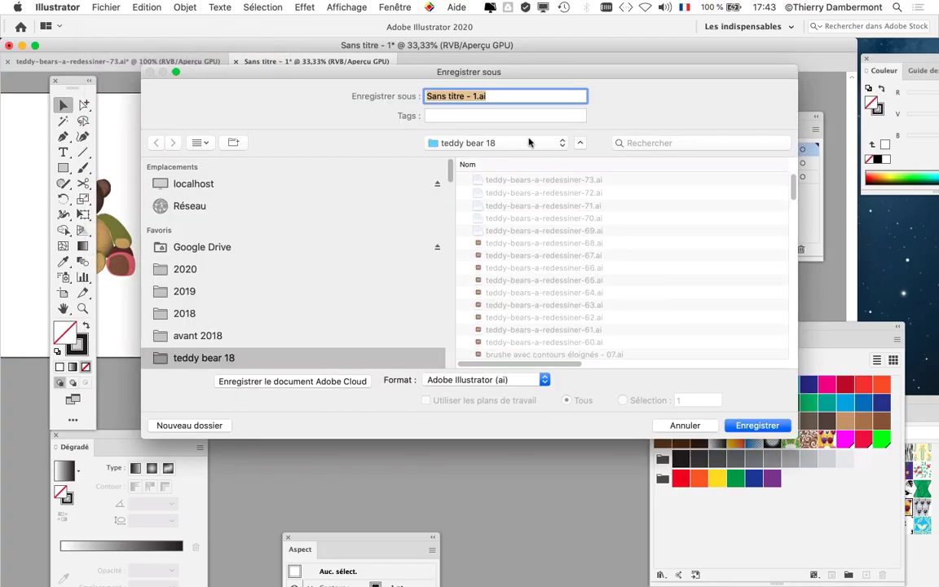
left_click(461, 99)
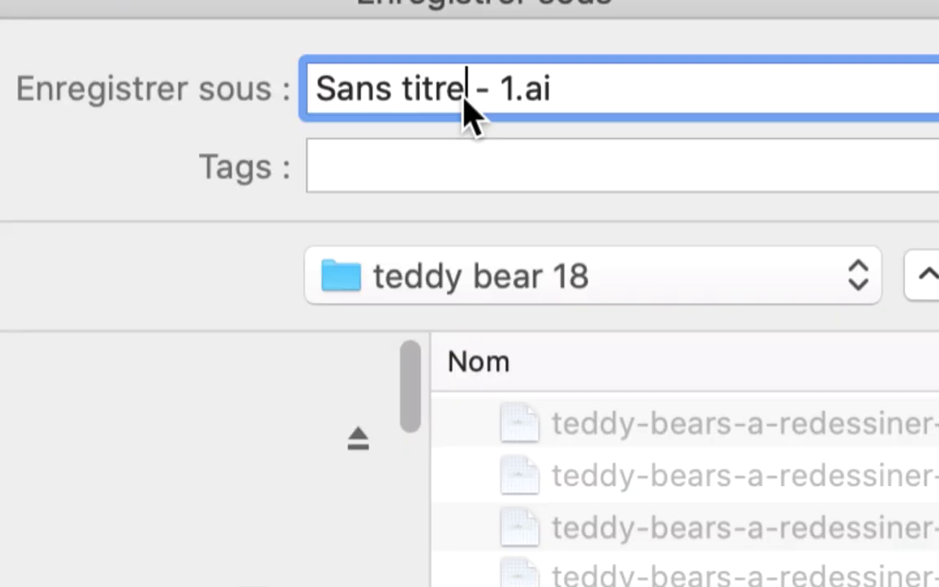
left_click_drag(513, 91, 282, 91)
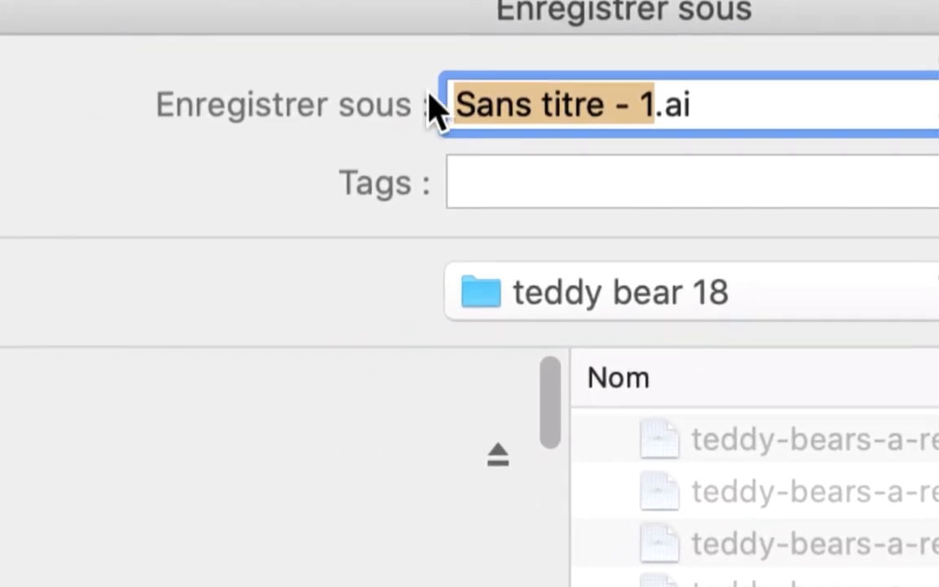
type("ours")
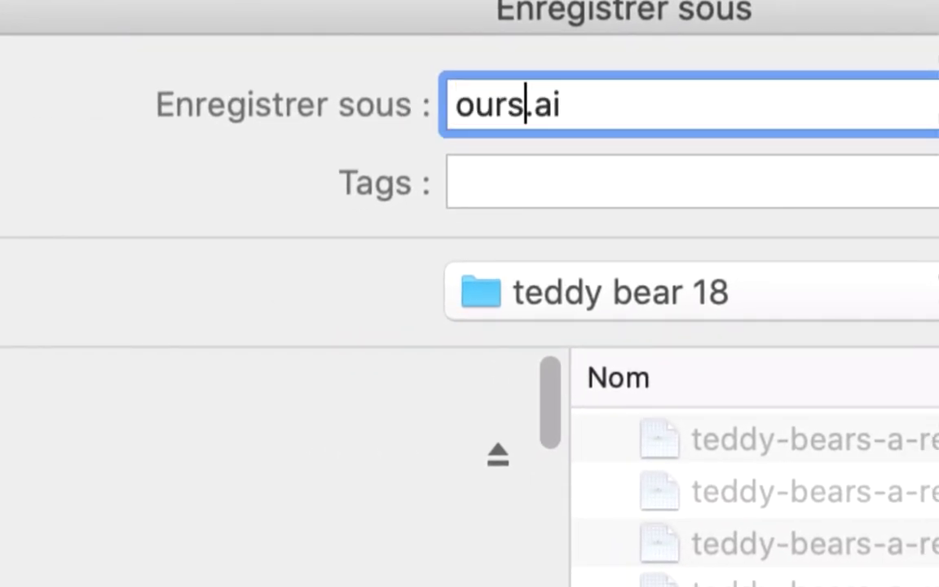
type("-final-1")
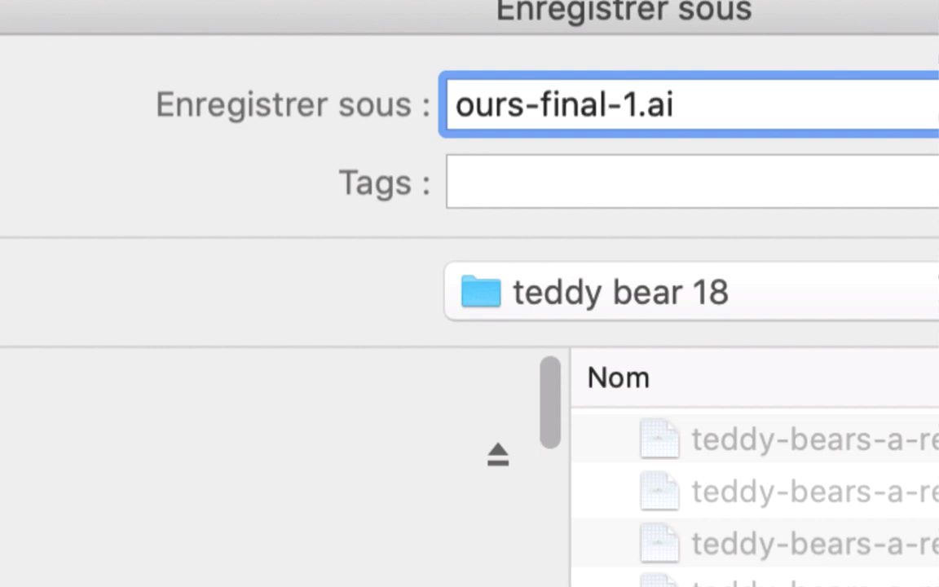
key("BackSpace")
type("01")
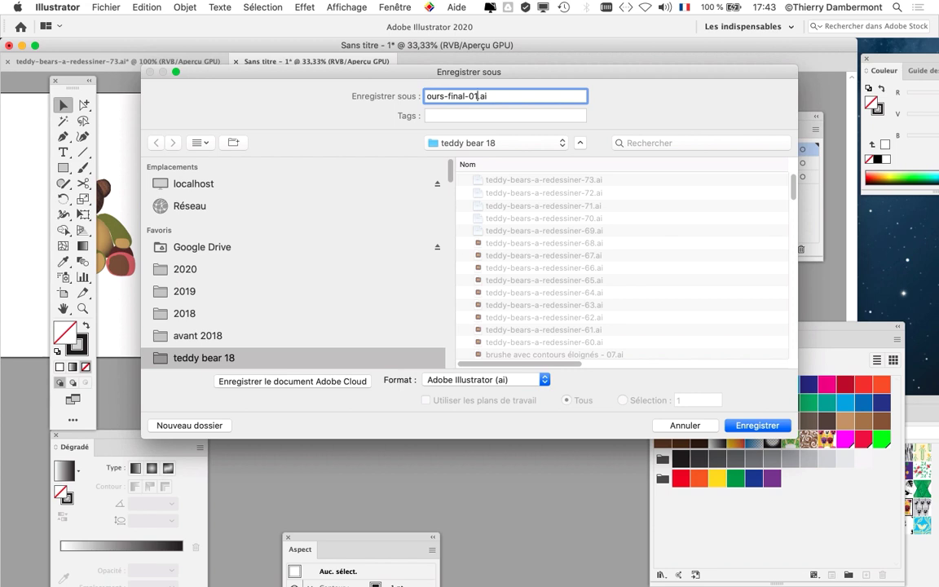
key("Return")
key("Return")
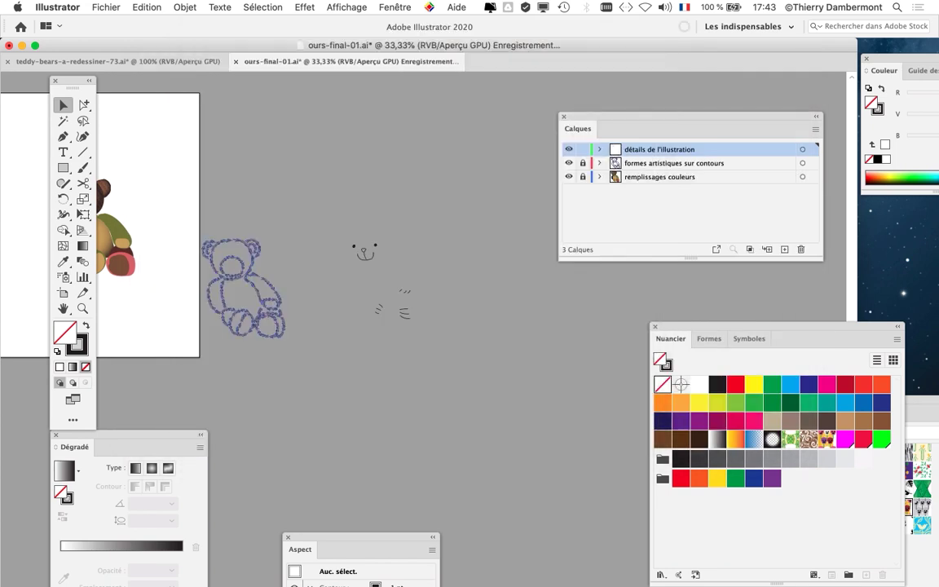
- Lock the détails de l'illustration layer and unlock the formes artistiques sur contours layer to work on the bear's brush outlines
key("super+minus")
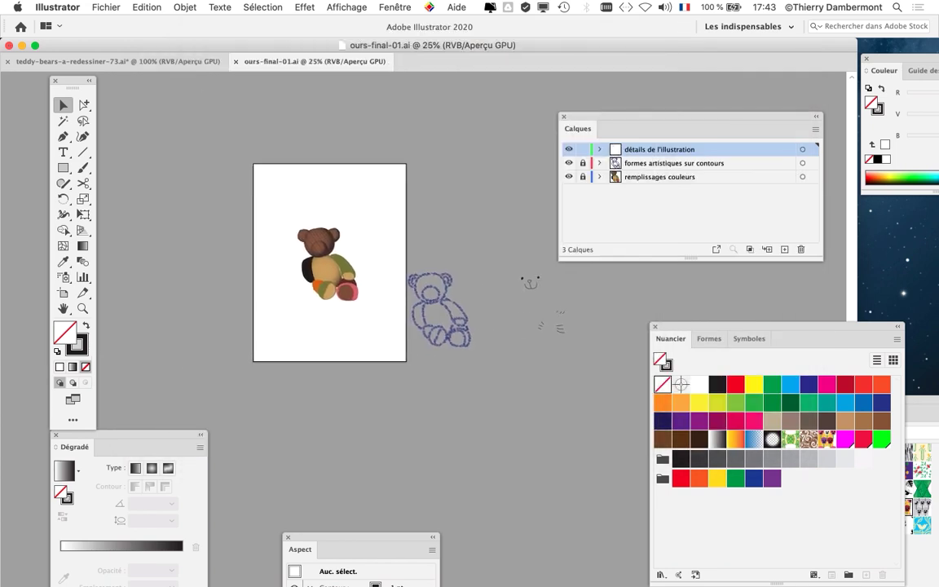
key("super+plus")
key("super+plus")
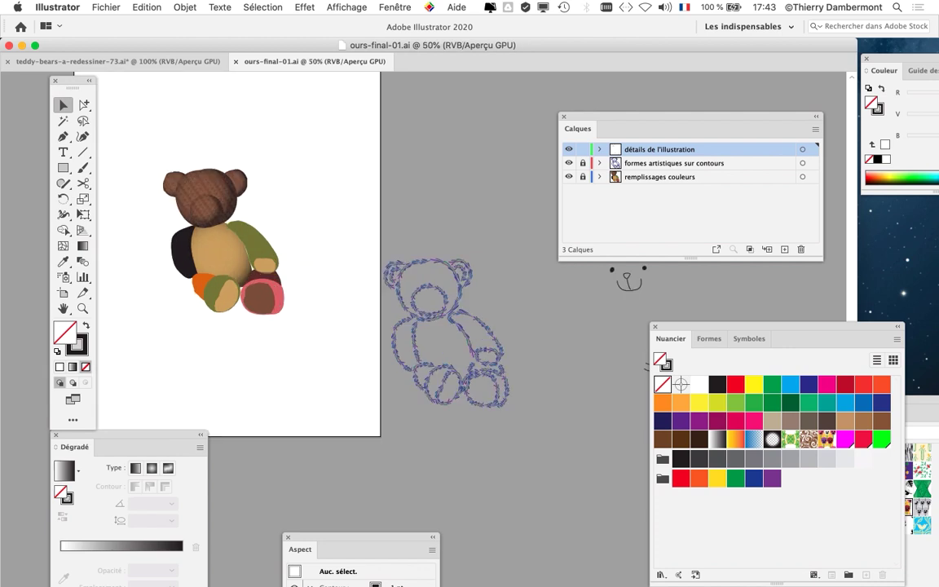
scroll(387, 253, "left", 3)
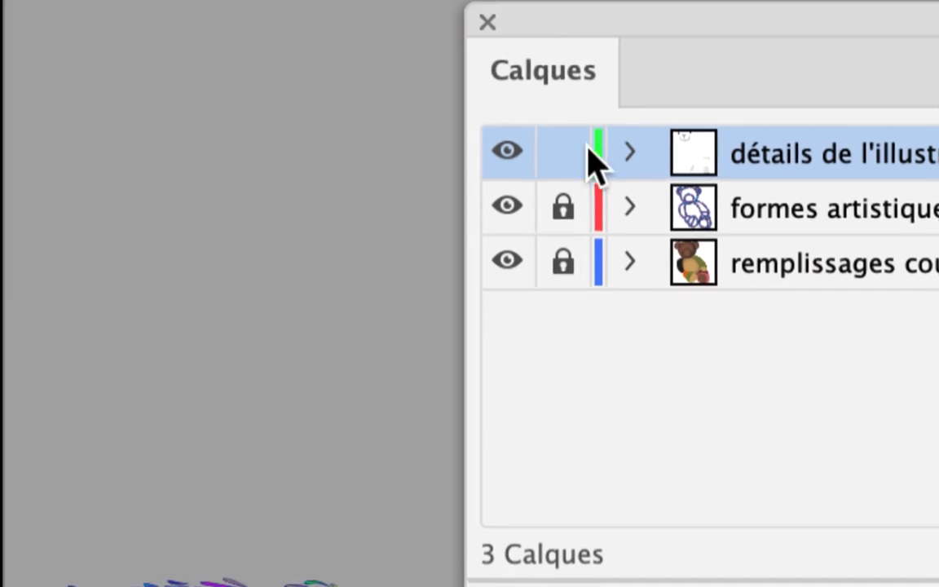
left_click(585, 149)
left_click(585, 162)
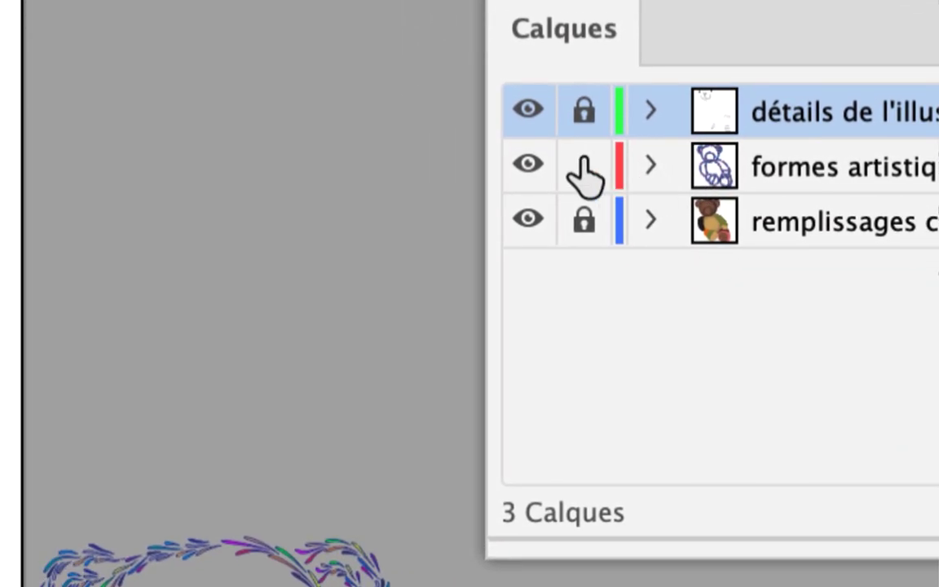
left_click(616, 164)
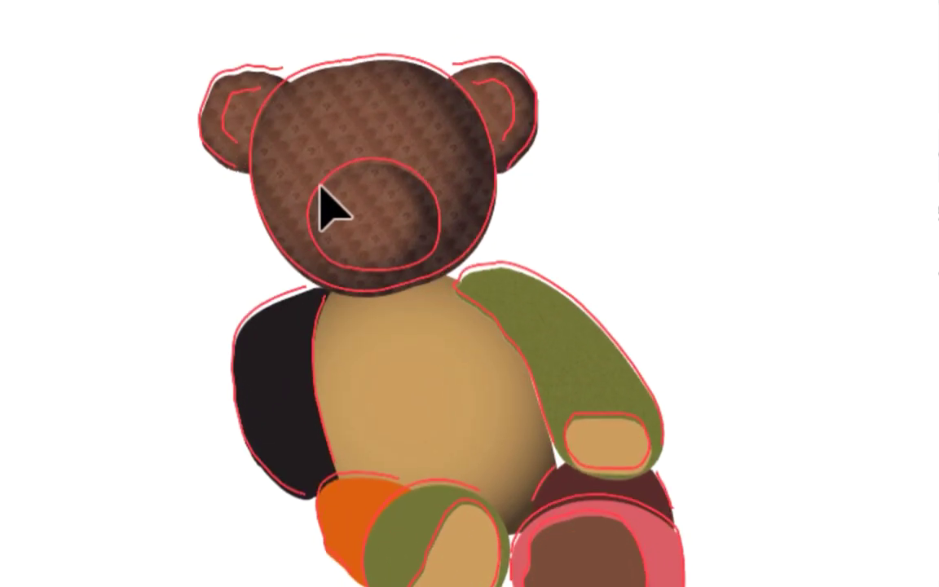
- Align all the brush-stroke outlines over the coloured bear on the artboard, checking the fit in outline view, and deselect them
scroll(326, 217, "up", 5)
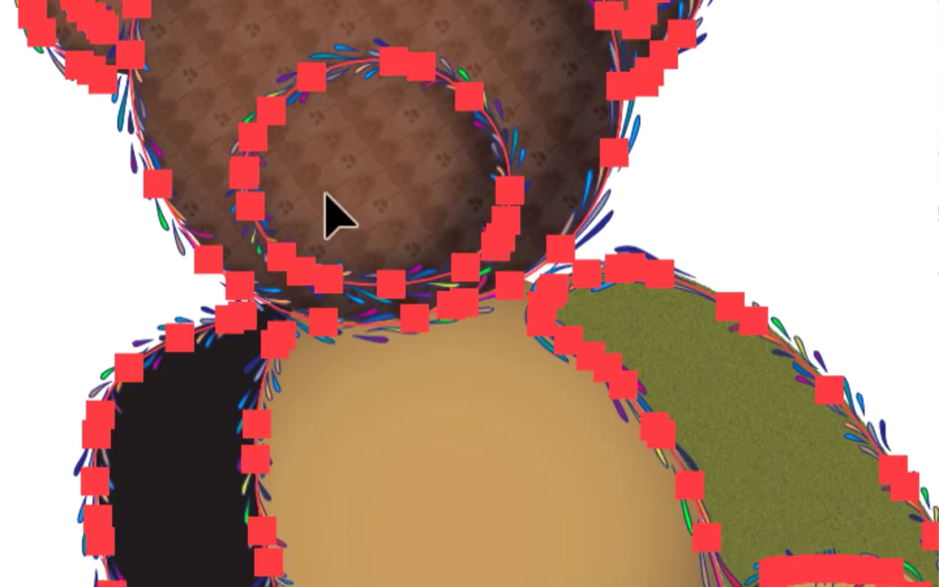
key("ctrl+KP_5")
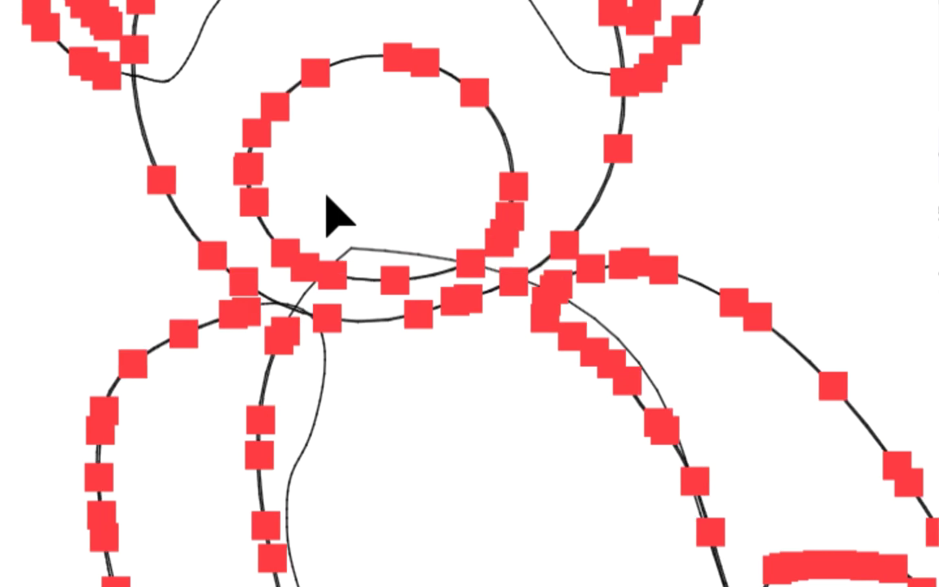
scroll(327, 197, "down", 5)
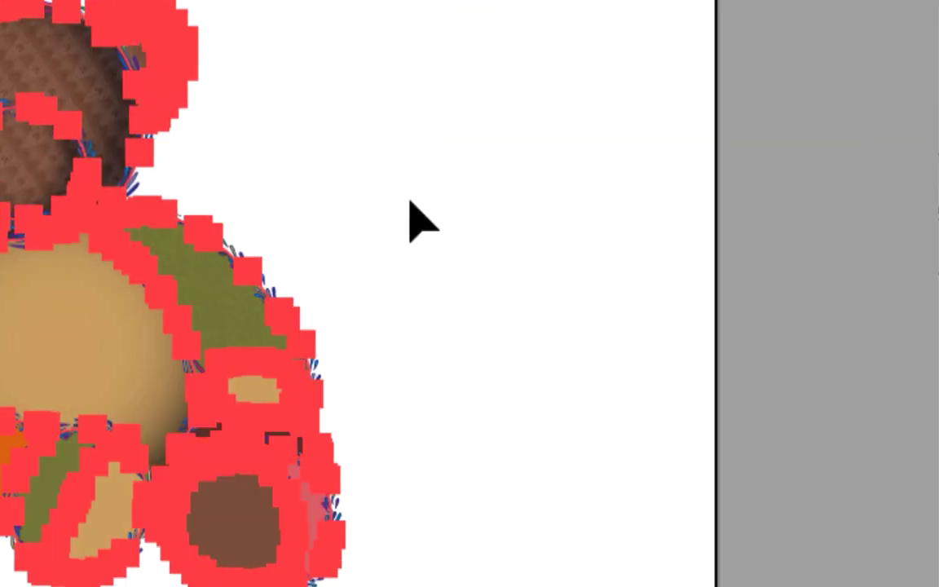
left_click(689, 224)
scroll(334, 197, "up", 3)
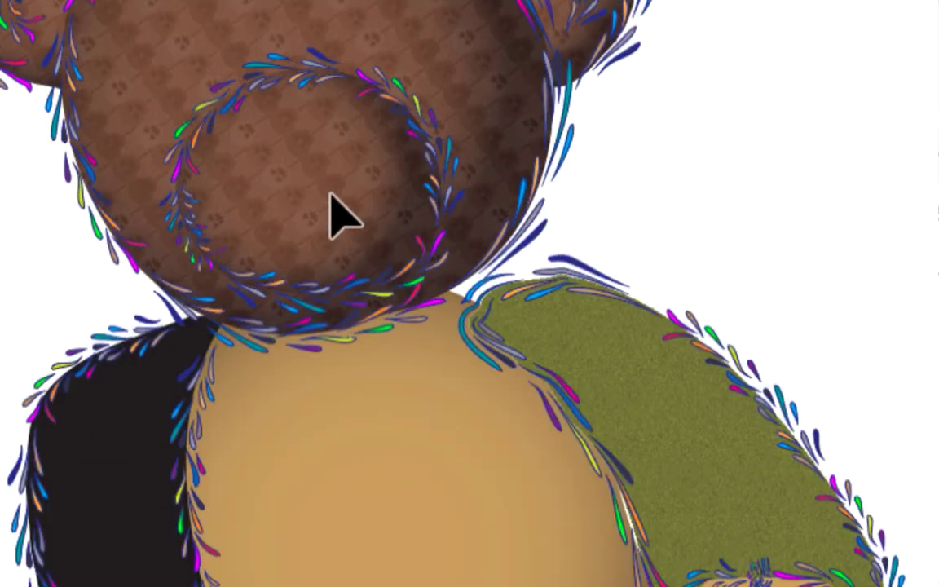
scroll(331, 196, "down", 3)
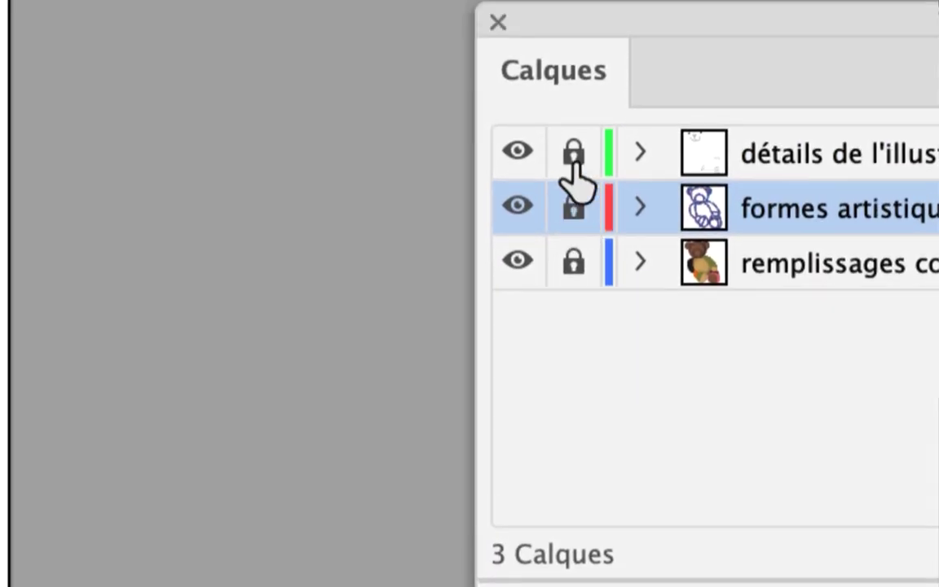
- Lock the outlines layer, unlock and activate the détails de l'illustration layer, and select all its facial and paw details
left_click(573, 157)
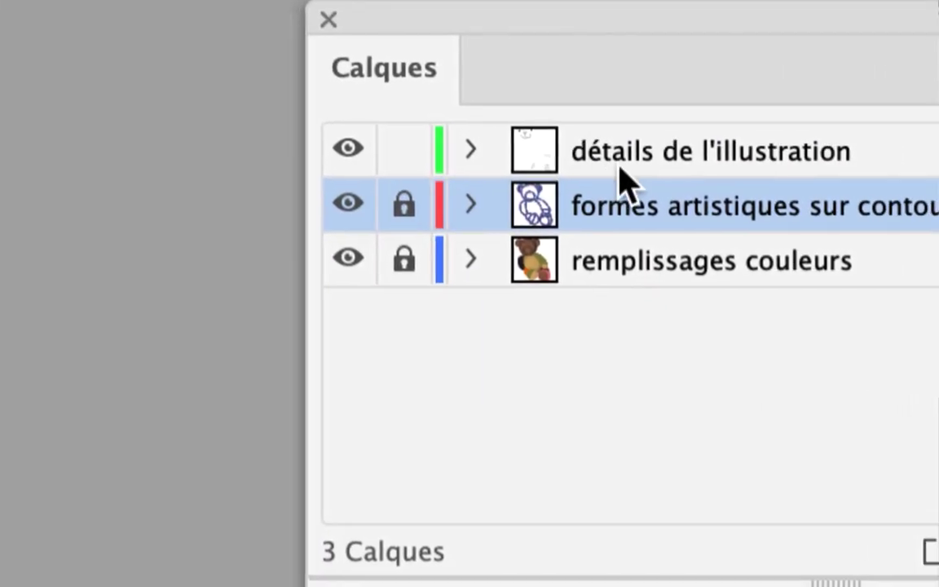
left_click(804, 175)
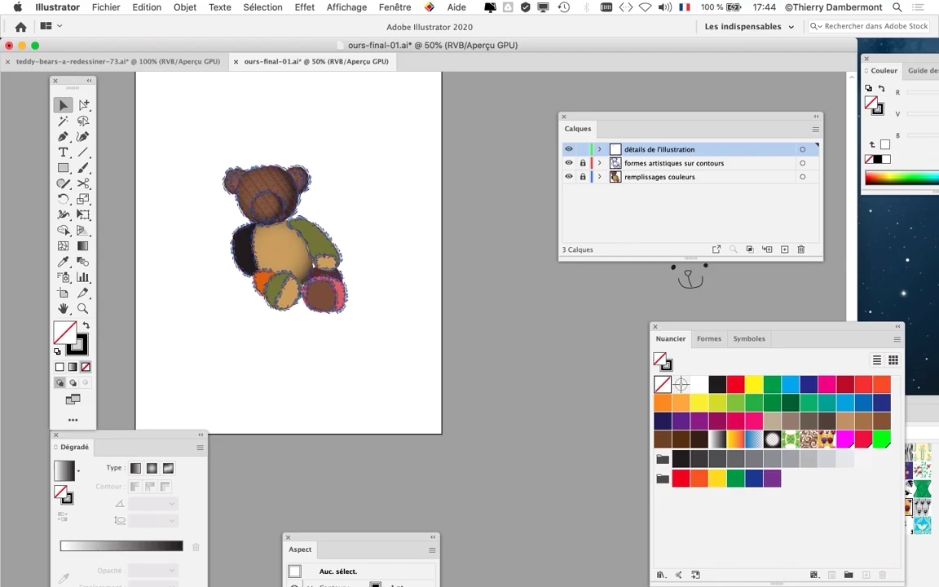
scroll(489, 286, "right", 8)
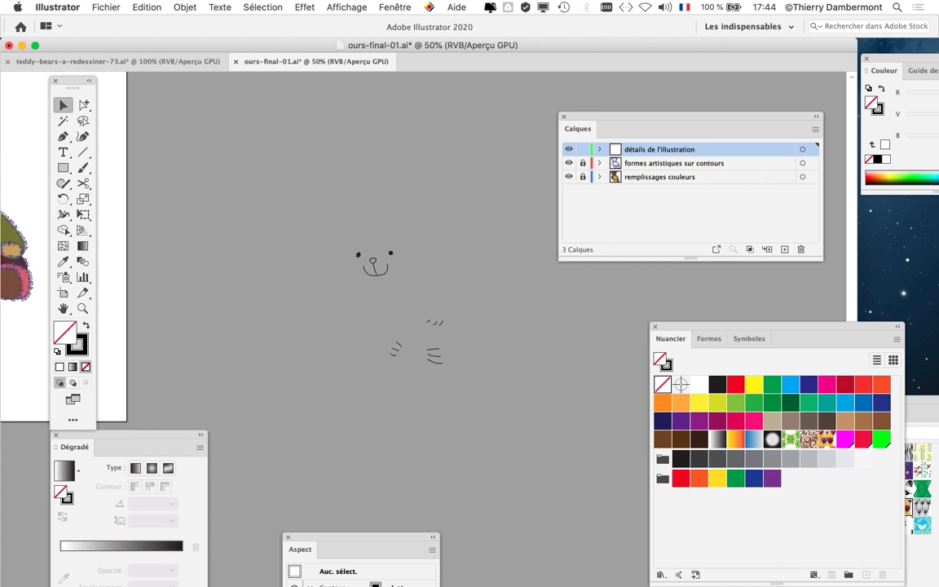
key("super+a")
scroll(489, 286, "left", 7)
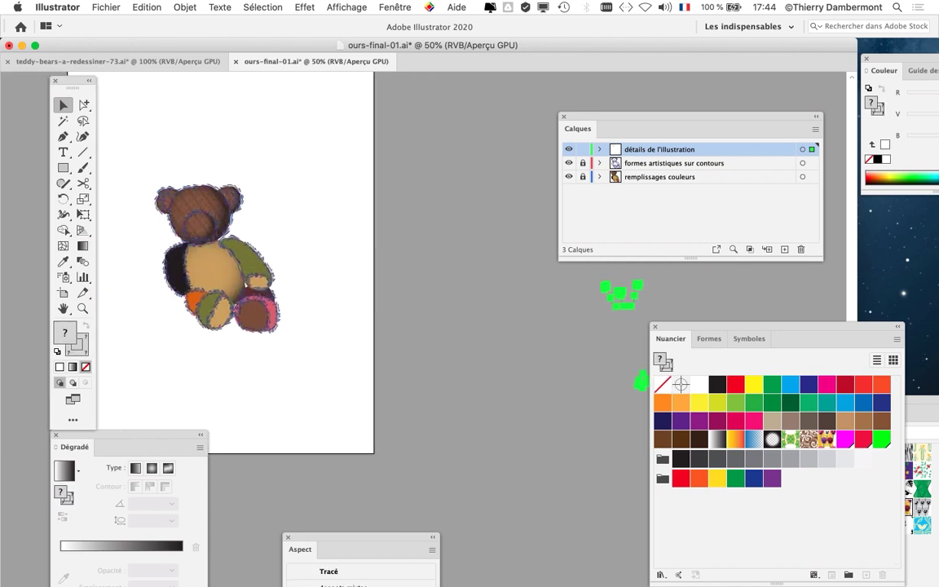
- Move the selected details onto the bear and fine-tune their position so the face and paw lines sit on the muzzle and paws
left_click_drag(396, 248, 212, 216)
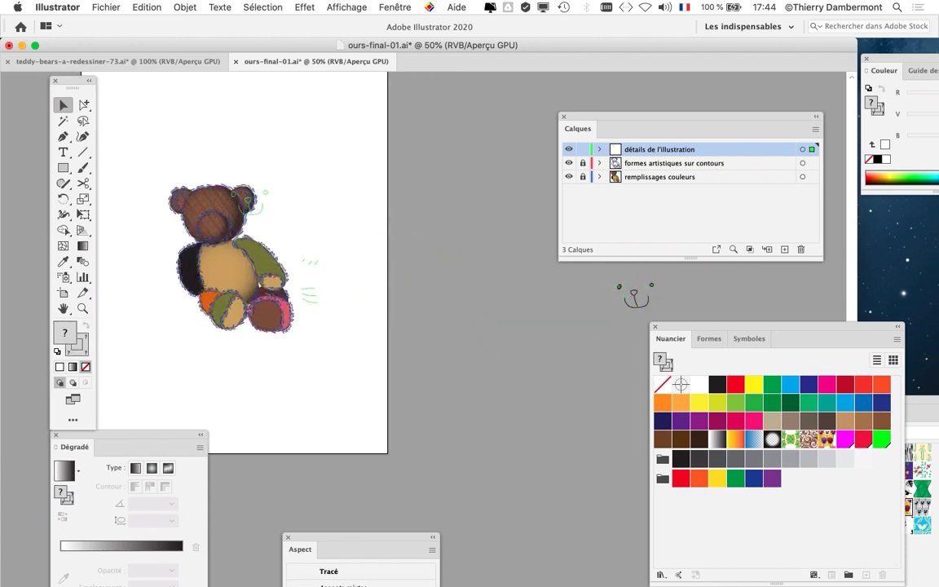
scroll(212, 216, "up", 1)
scroll(213, 218, "up", 2)
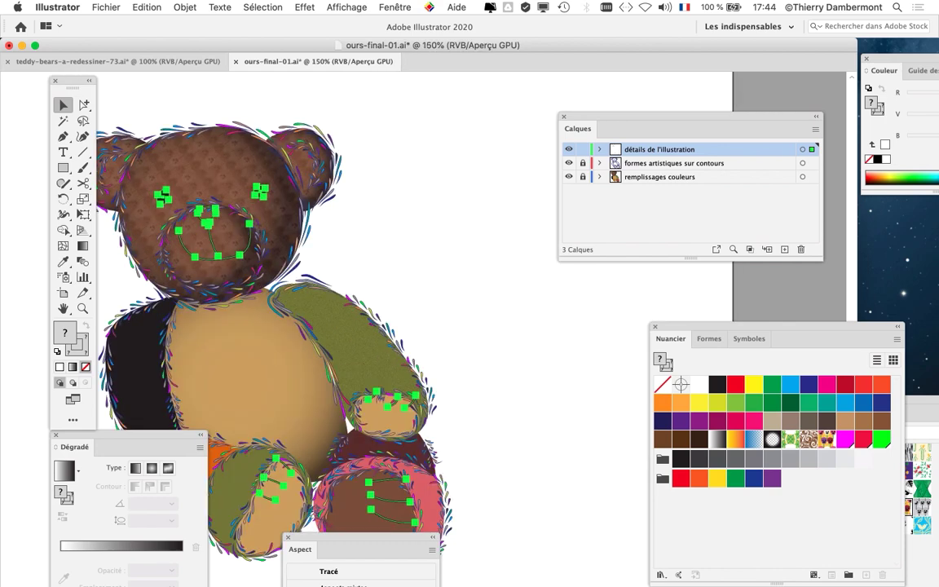
scroll(310, 326, "left", 3)
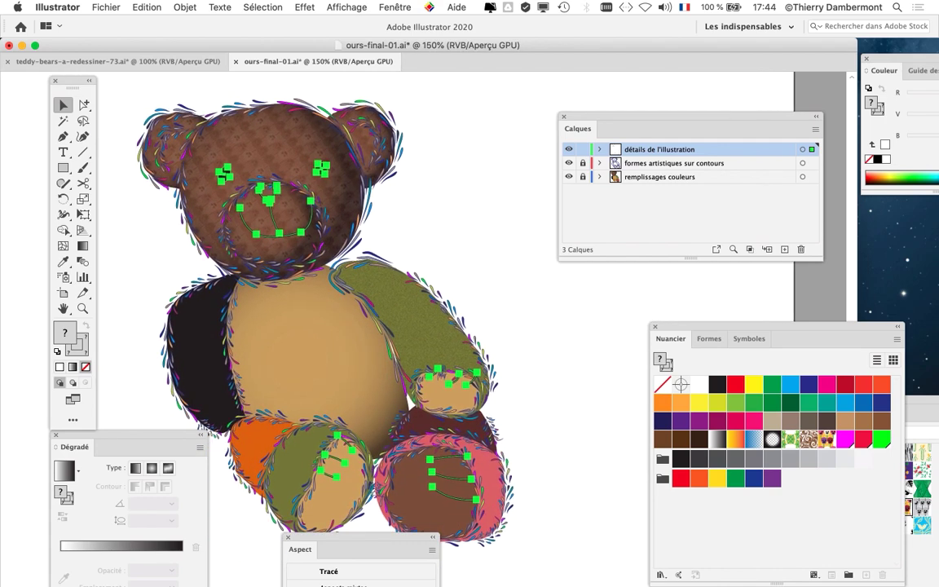
scroll(466, 381, "up", 1)
left_click_drag(474, 379, 470, 399)
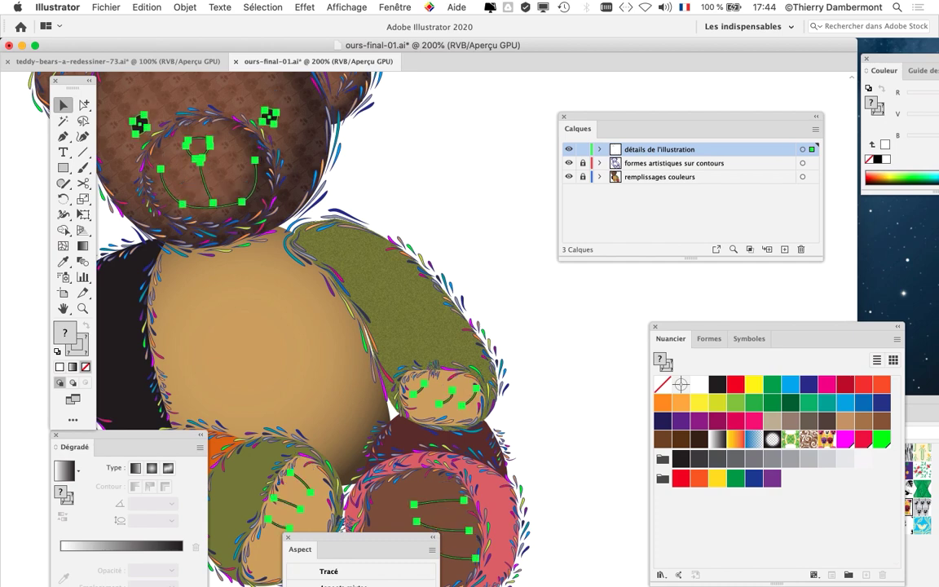
scroll(310, 326, "down", 2)
scroll(310, 326, "left", 2)
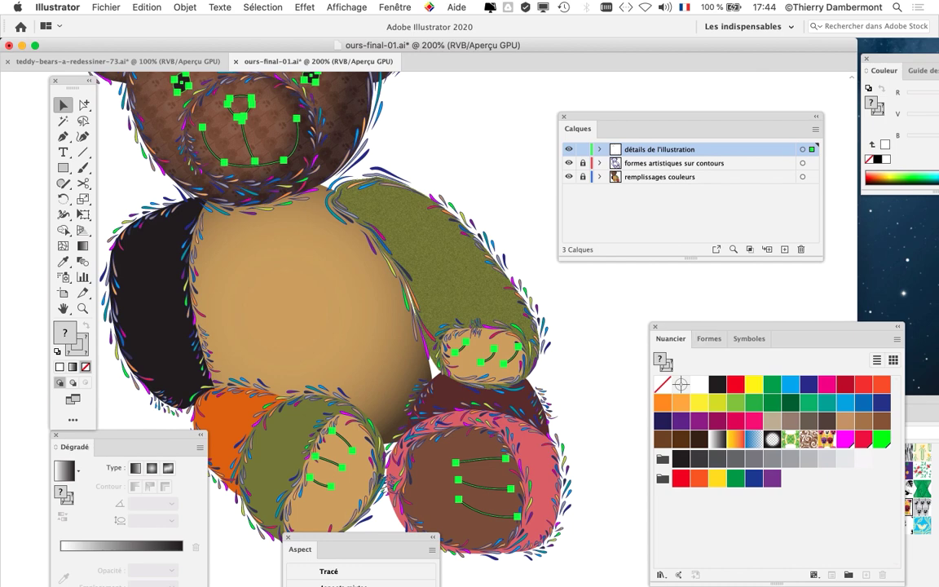
- Change the stroke colour of all the details to the light grey swatch C=0 M=0 J=0 N=20, and deselect them
left_click_drag(734, 326, 478, 164)
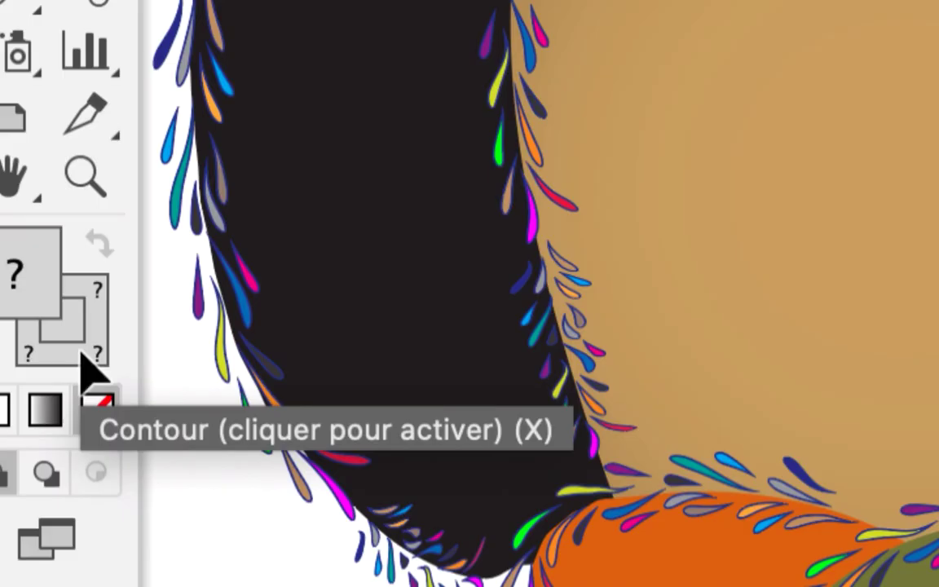
left_click(82, 353)
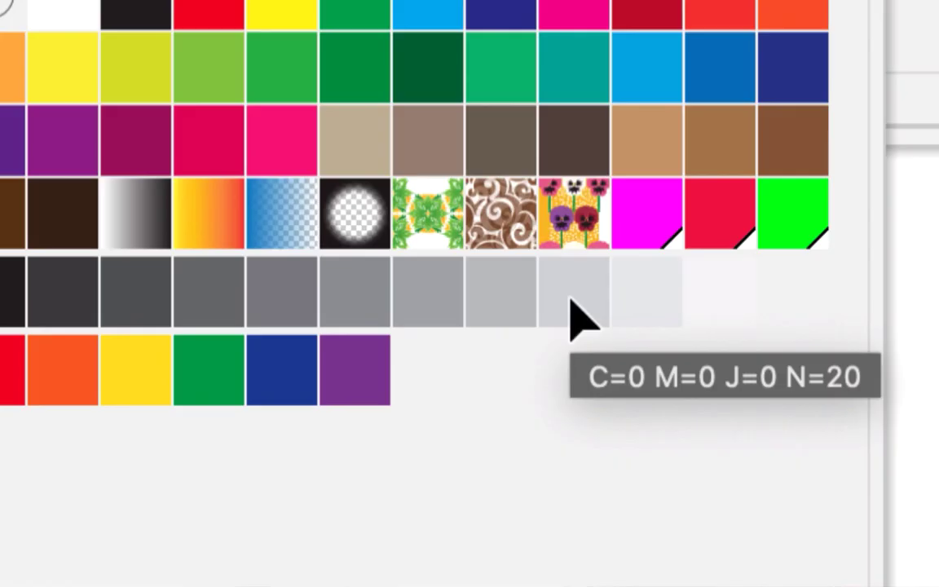
left_click(572, 298)
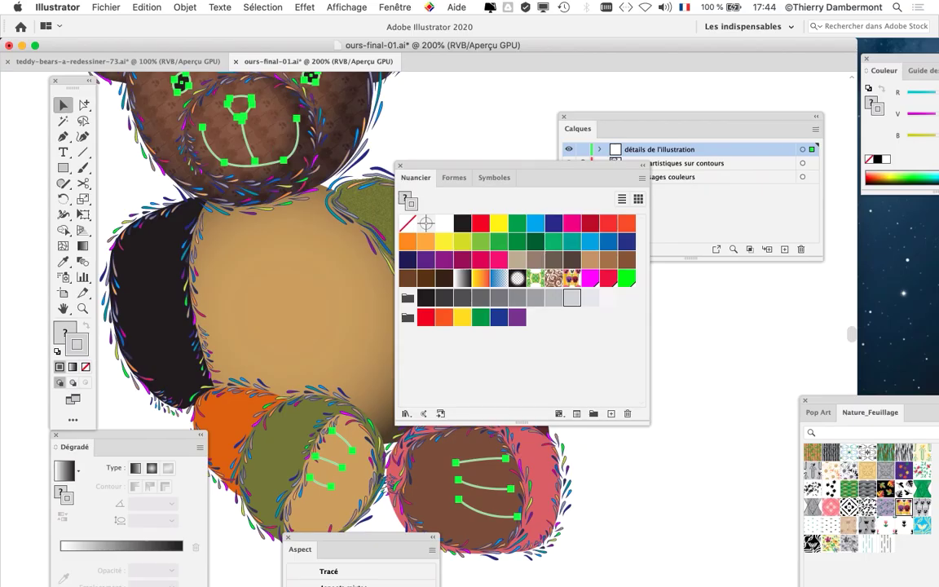
left_click_drag(521, 166, 741, 352)
key("super+shift+a")
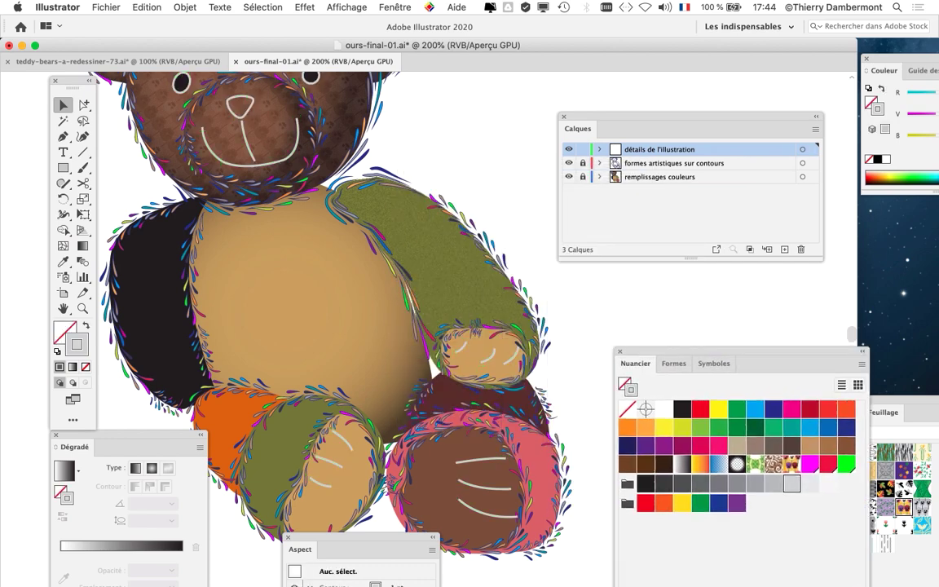
- Remove the stroke from the bear's two black eyes, keeping their fill, and deselect them
key("super+minus")
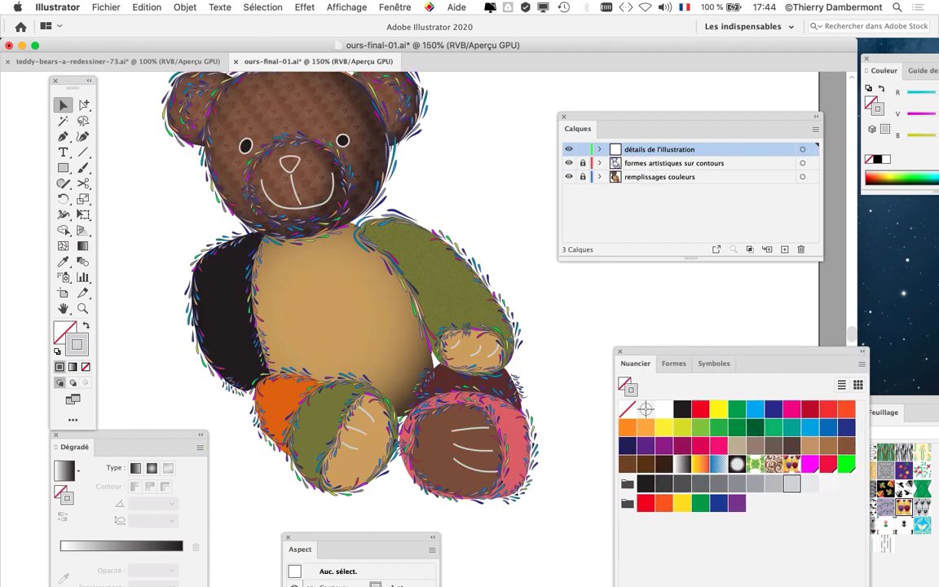
key("super+plus")
key("super+plus")
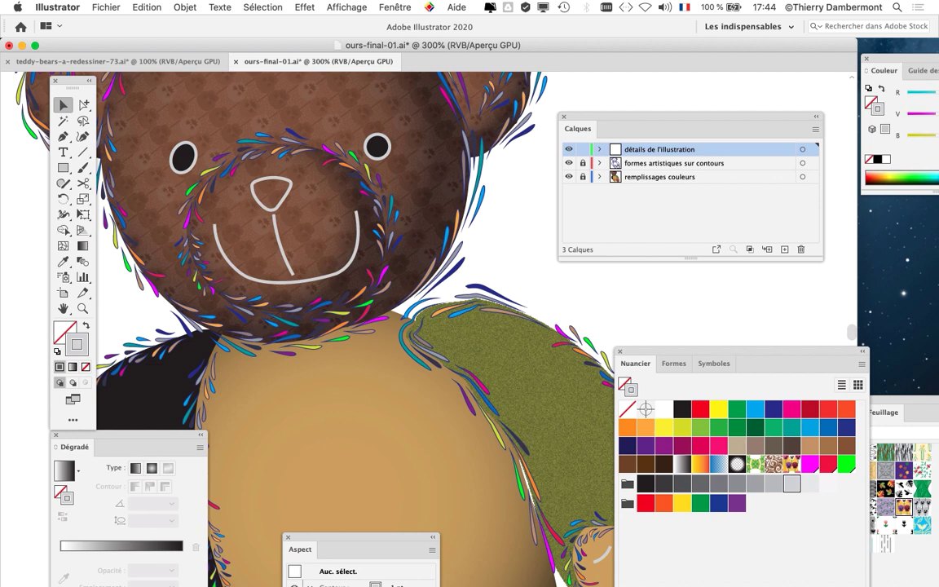
left_click(183, 158)
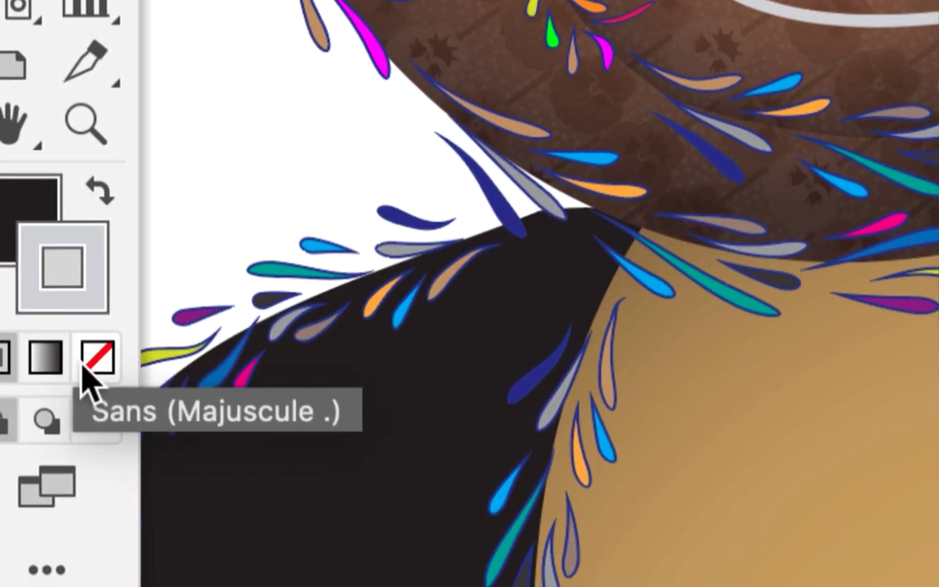
left_click(84, 368)
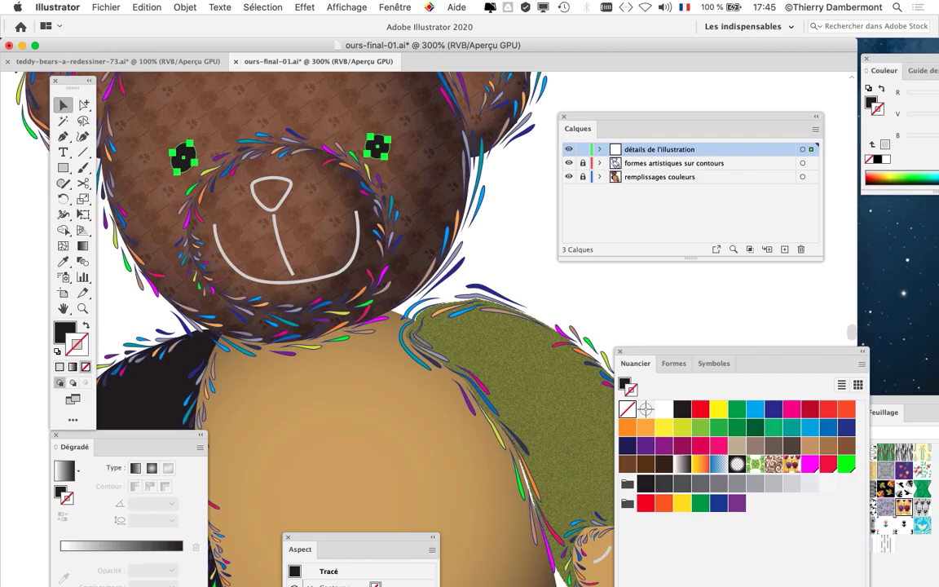
key("super+shift+a")
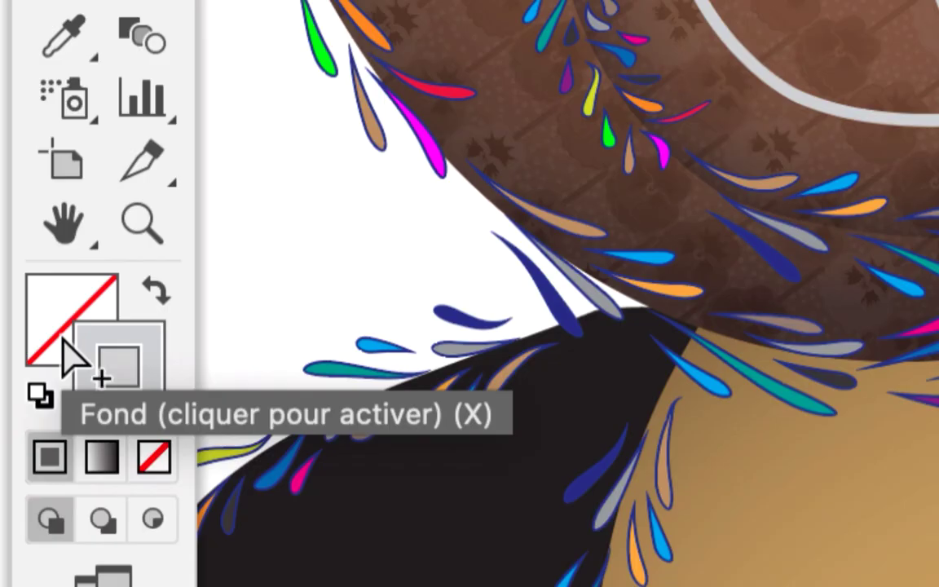
- Fill the bear's nose shape with the Noir swatch, keeping its light grey stroke, and deselect it
left_click(62, 338)
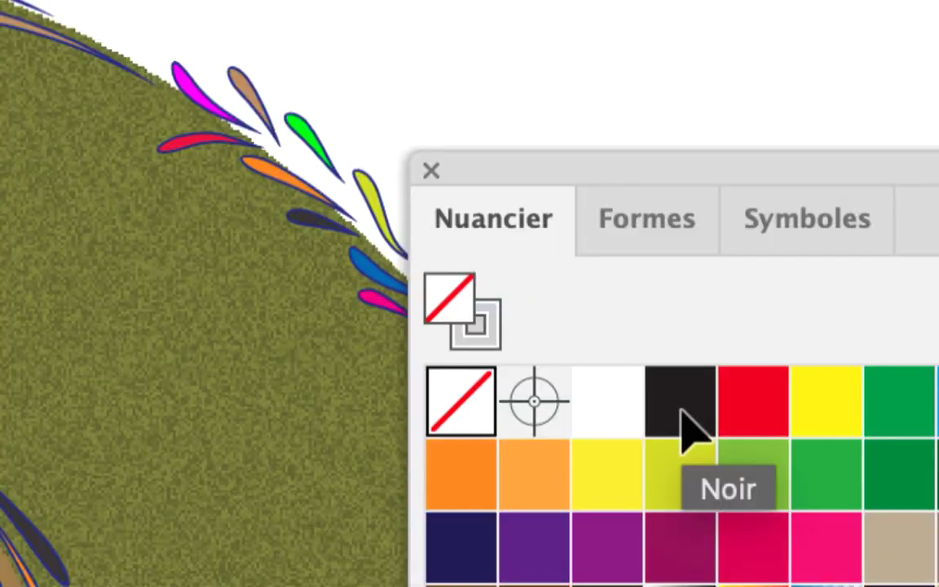
left_click(683, 410)
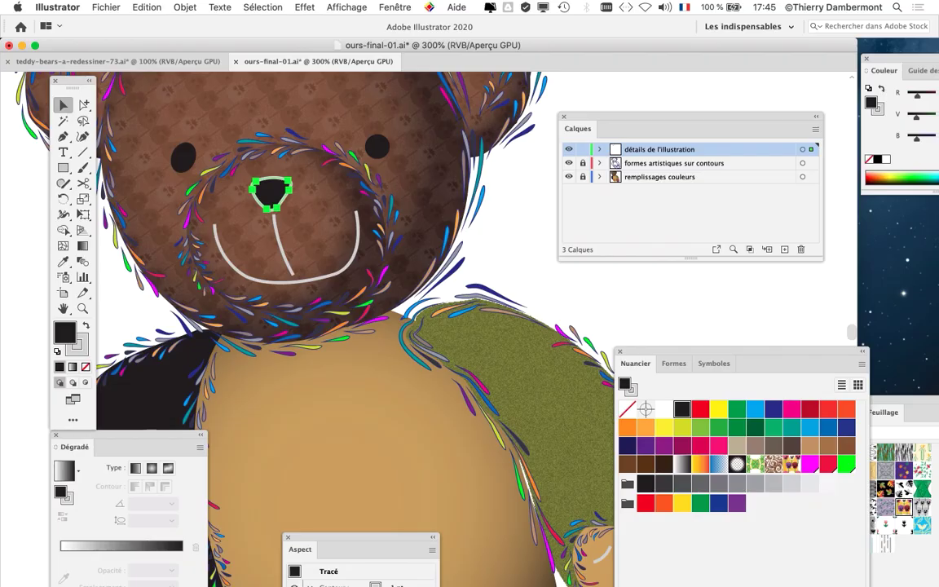
key("super+shift+a")
- Examine the whole assembled bear at 150% zoom, from the ears down to the paws
key("super+minus")
key("super+minus")
scroll(326, 285, "right", 5)
scroll(327, 286, "down", 3)
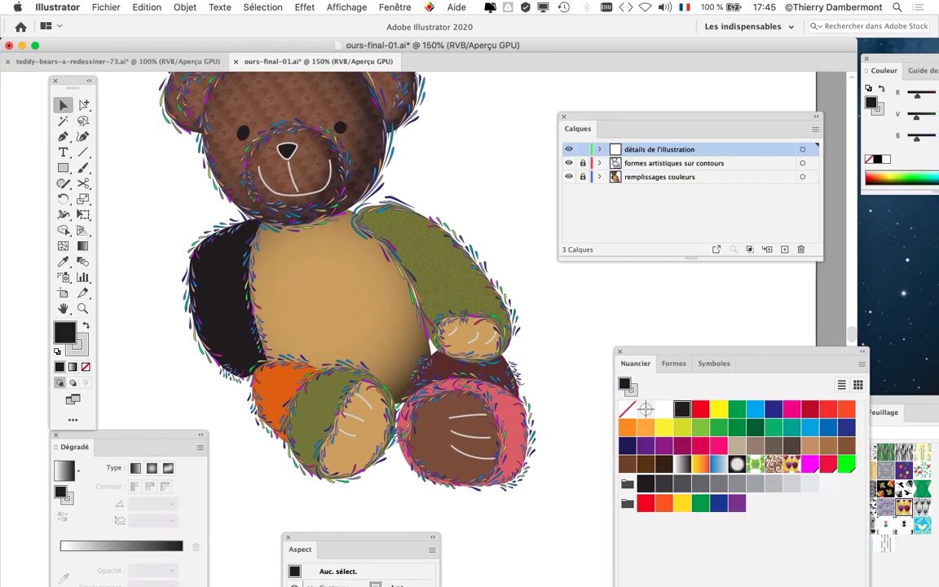
scroll(326, 285, "up", 1)
scroll(326, 285, "right", 1)
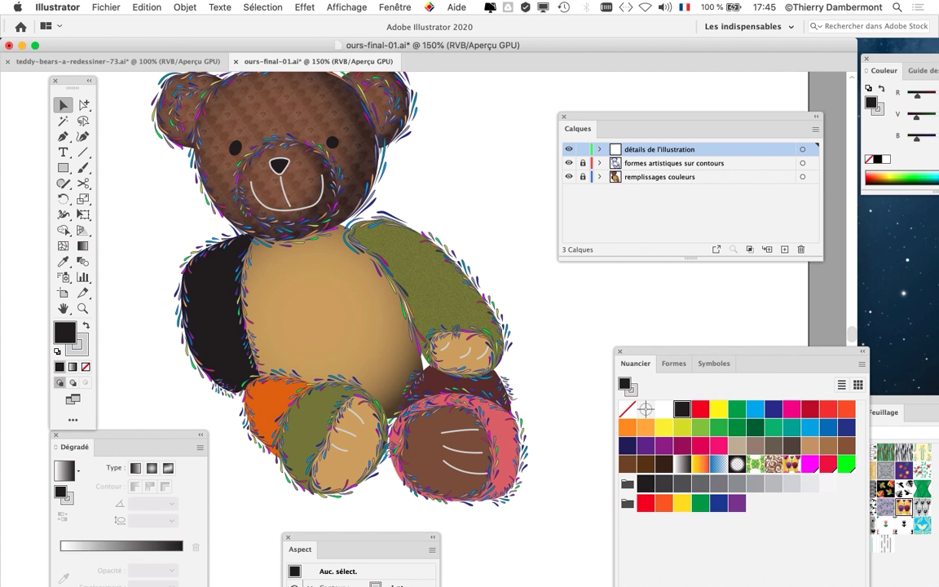
scroll(326, 286, "up", 4)
scroll(326, 286, "left", 1)
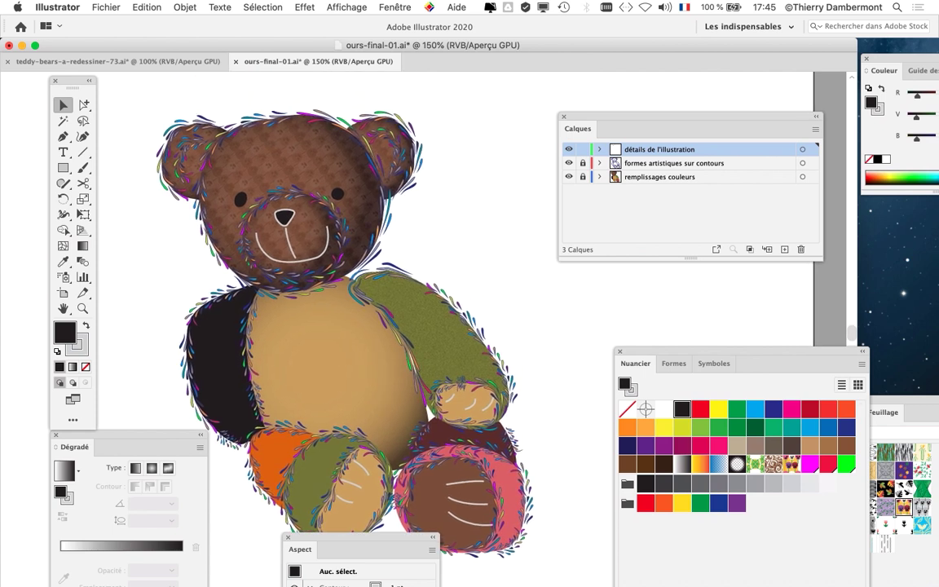
scroll(326, 285, "left", 2)
scroll(326, 286, "down", 1)
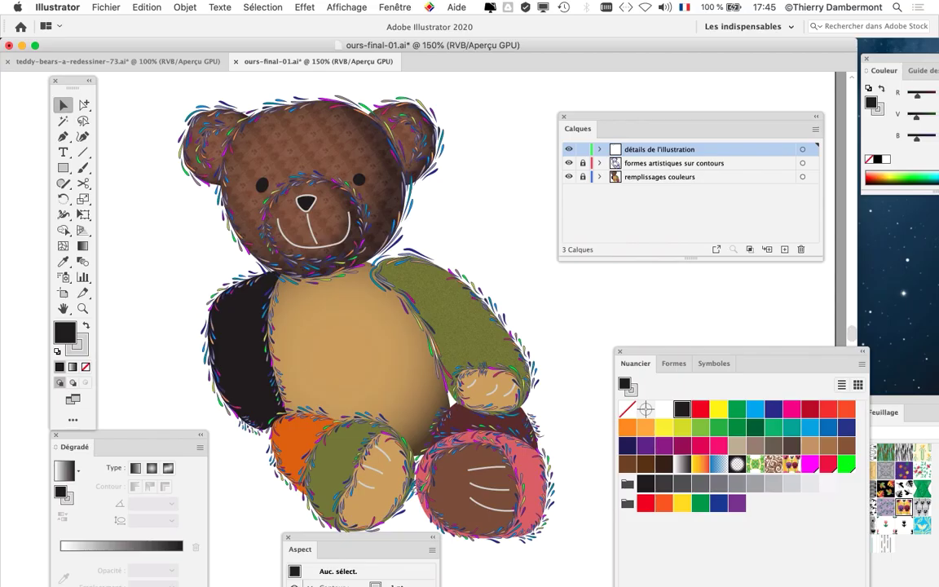
- Save the document as a new version named ours-final-02.ai in the teddy bear 18 folder, accepting the Illustrator 2020 options
left_click(106, 8)
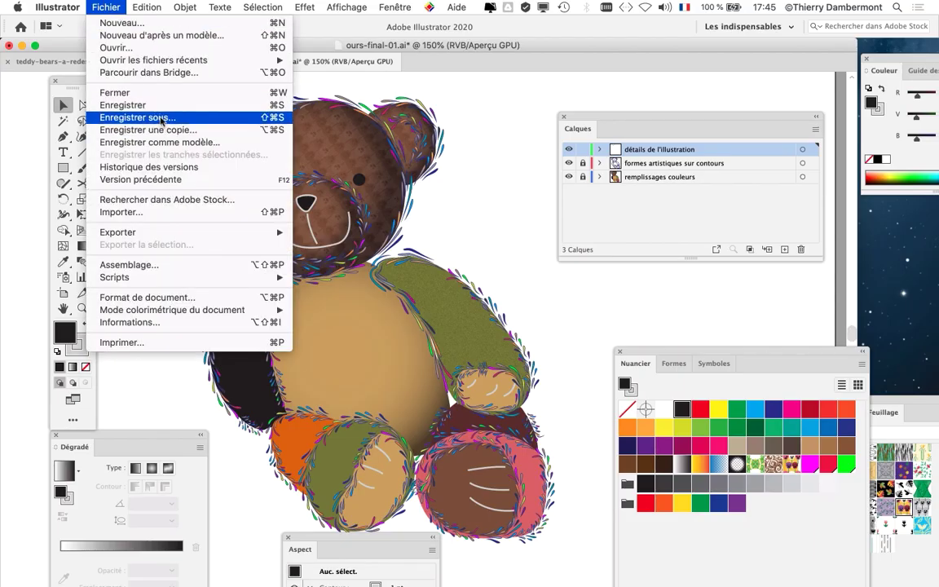
left_click(150, 118)
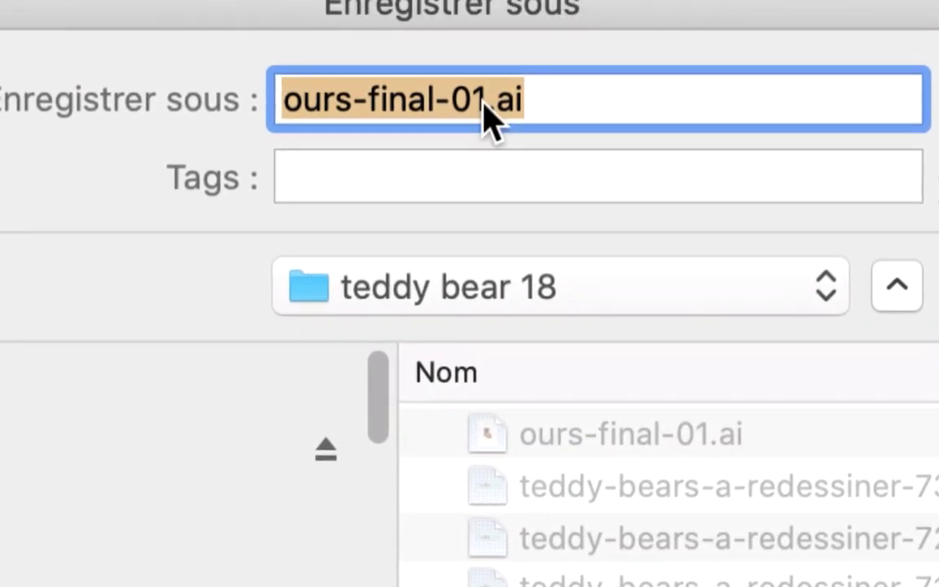
left_click(376, 16)
left_click_drag(384, 18, 374, 24)
type("2")
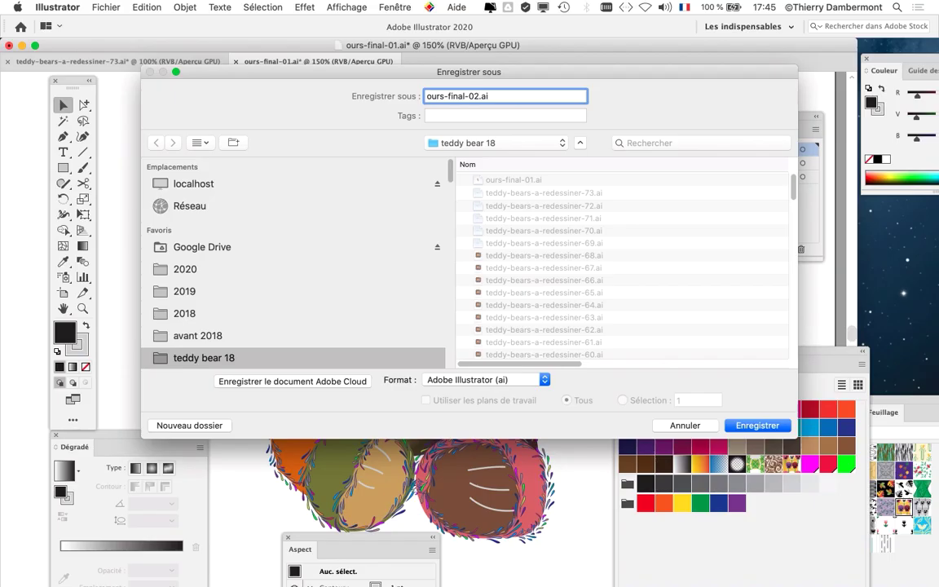
key("Return")
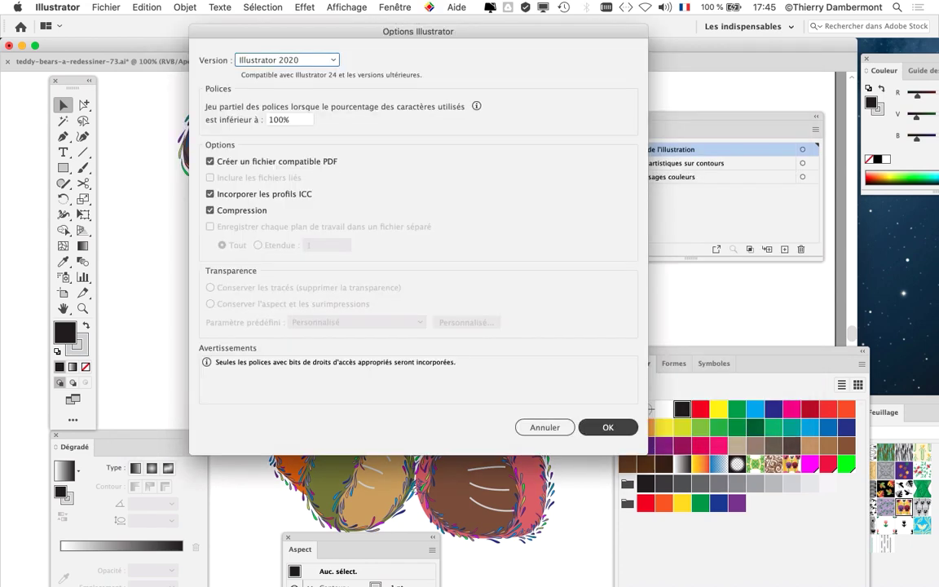
key("Return")
- Switch to TextEdit, reposition the window containing the course Google Drive shortcuts on the desktop, and hide all other applications
key("super+Tab")
left_click_drag(561, 194, 412, 165)
key("super+alt+h")
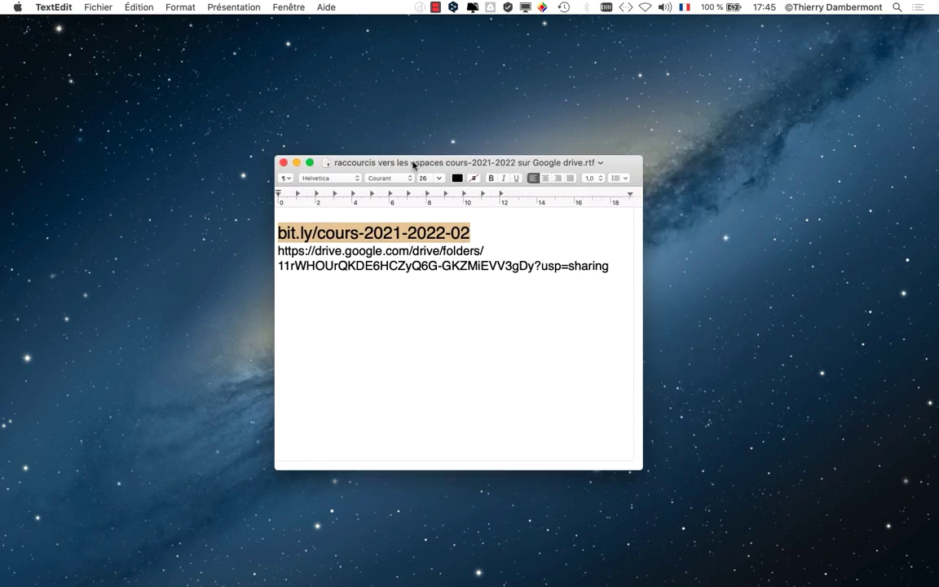